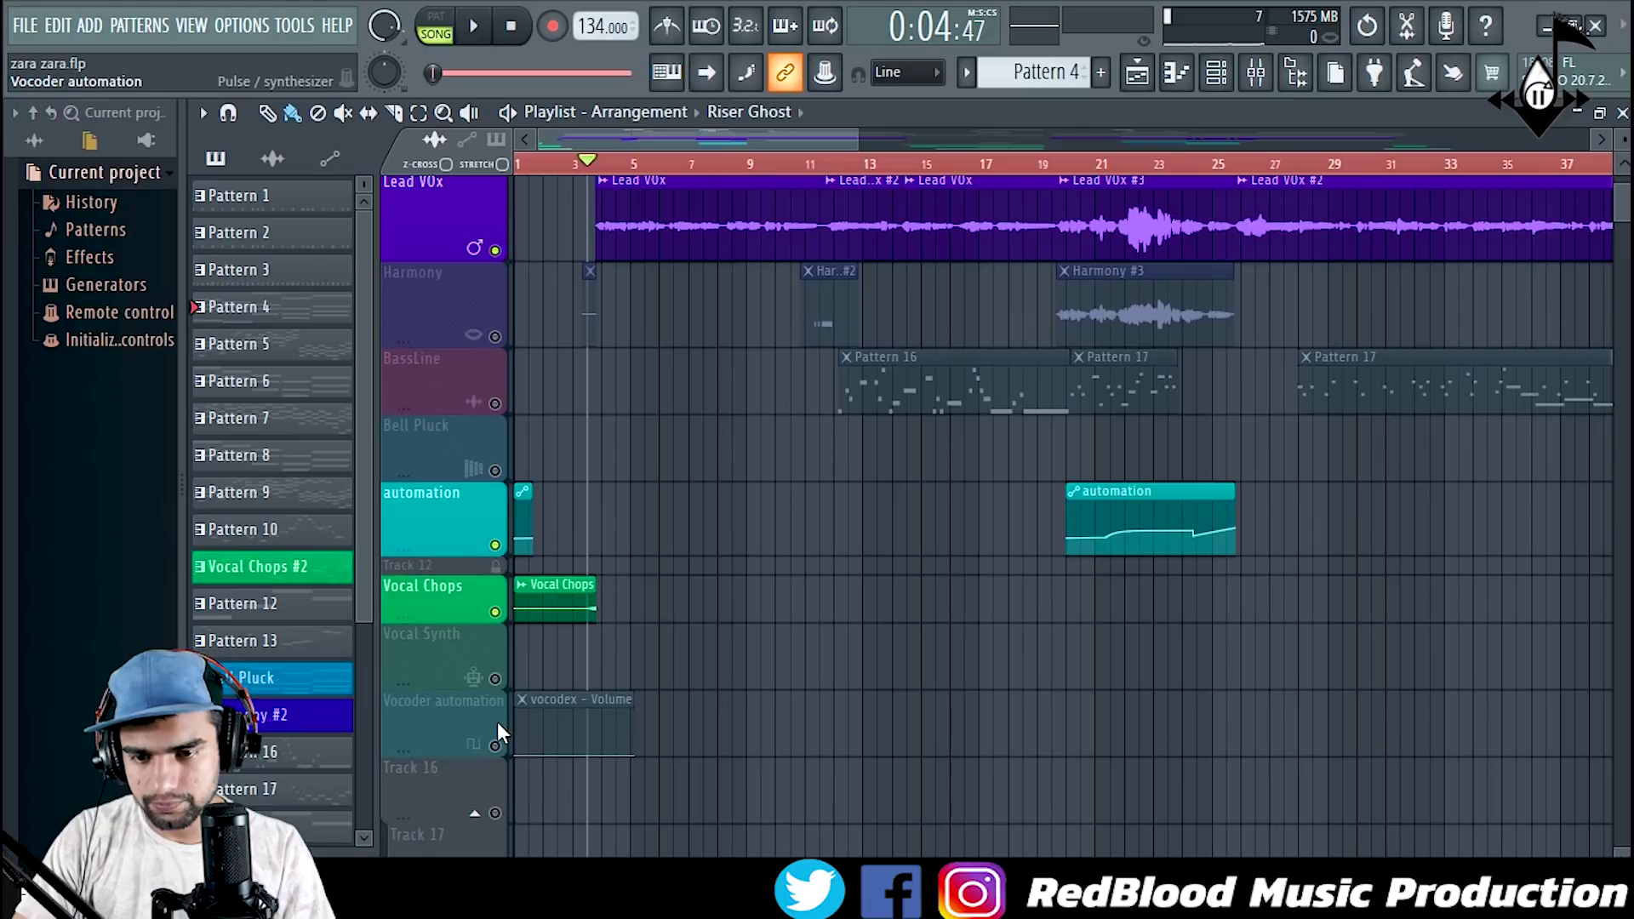
Step: Unmute the Vocoder automation track and play back the lead vocal with its current processing
left_click(495, 745)
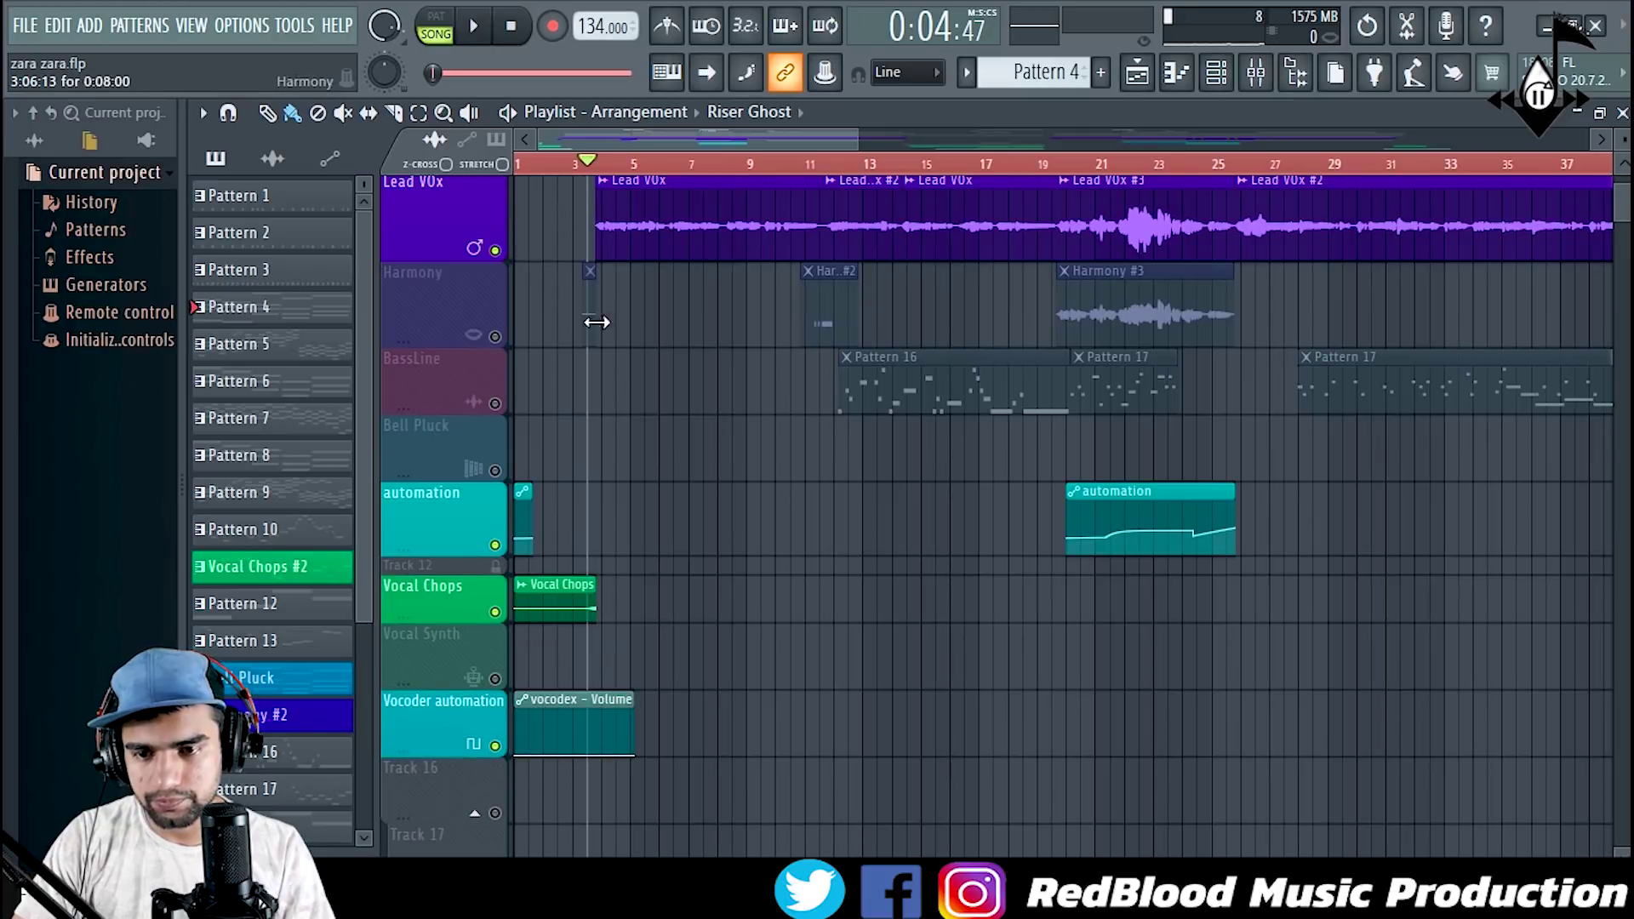
key("space")
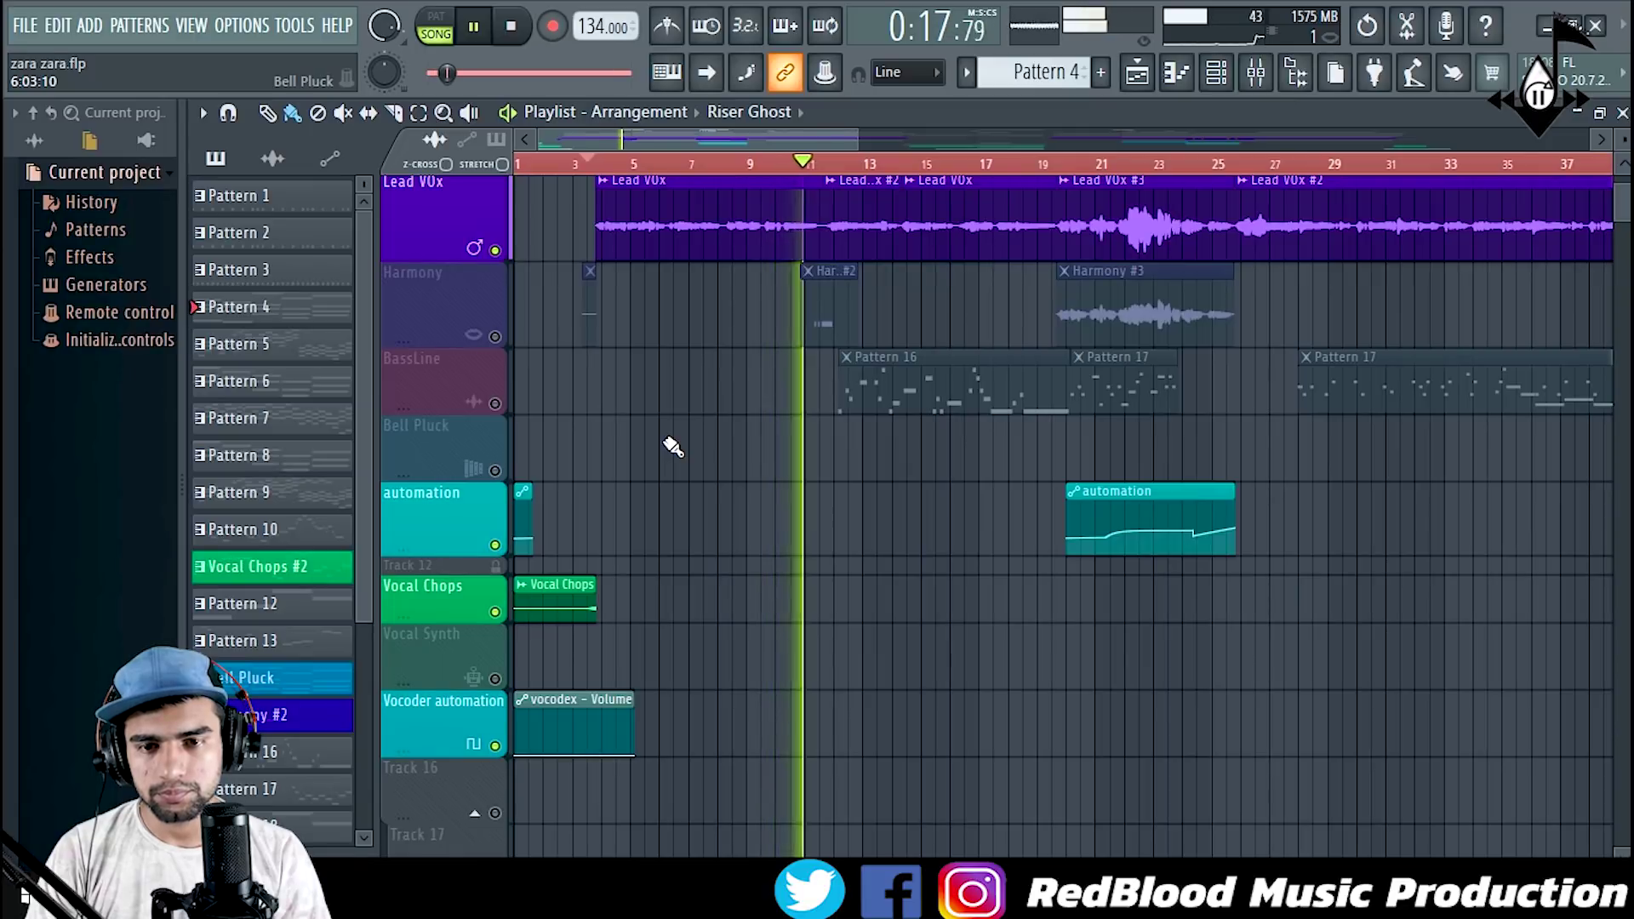
key("space")
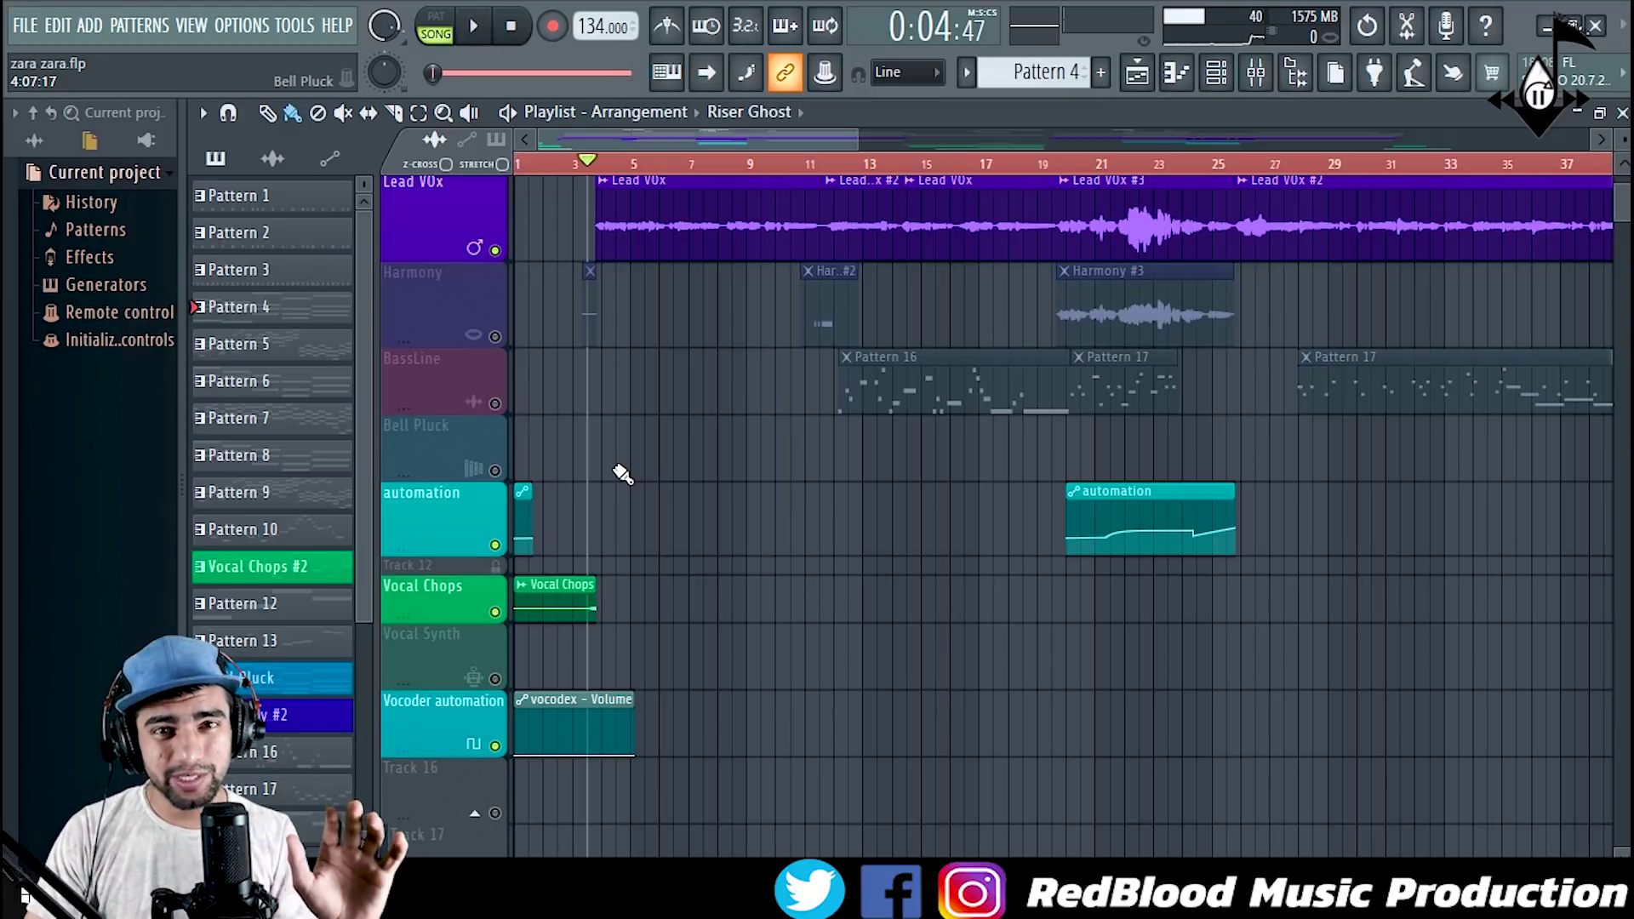
scroll(622, 486, "up", 4)
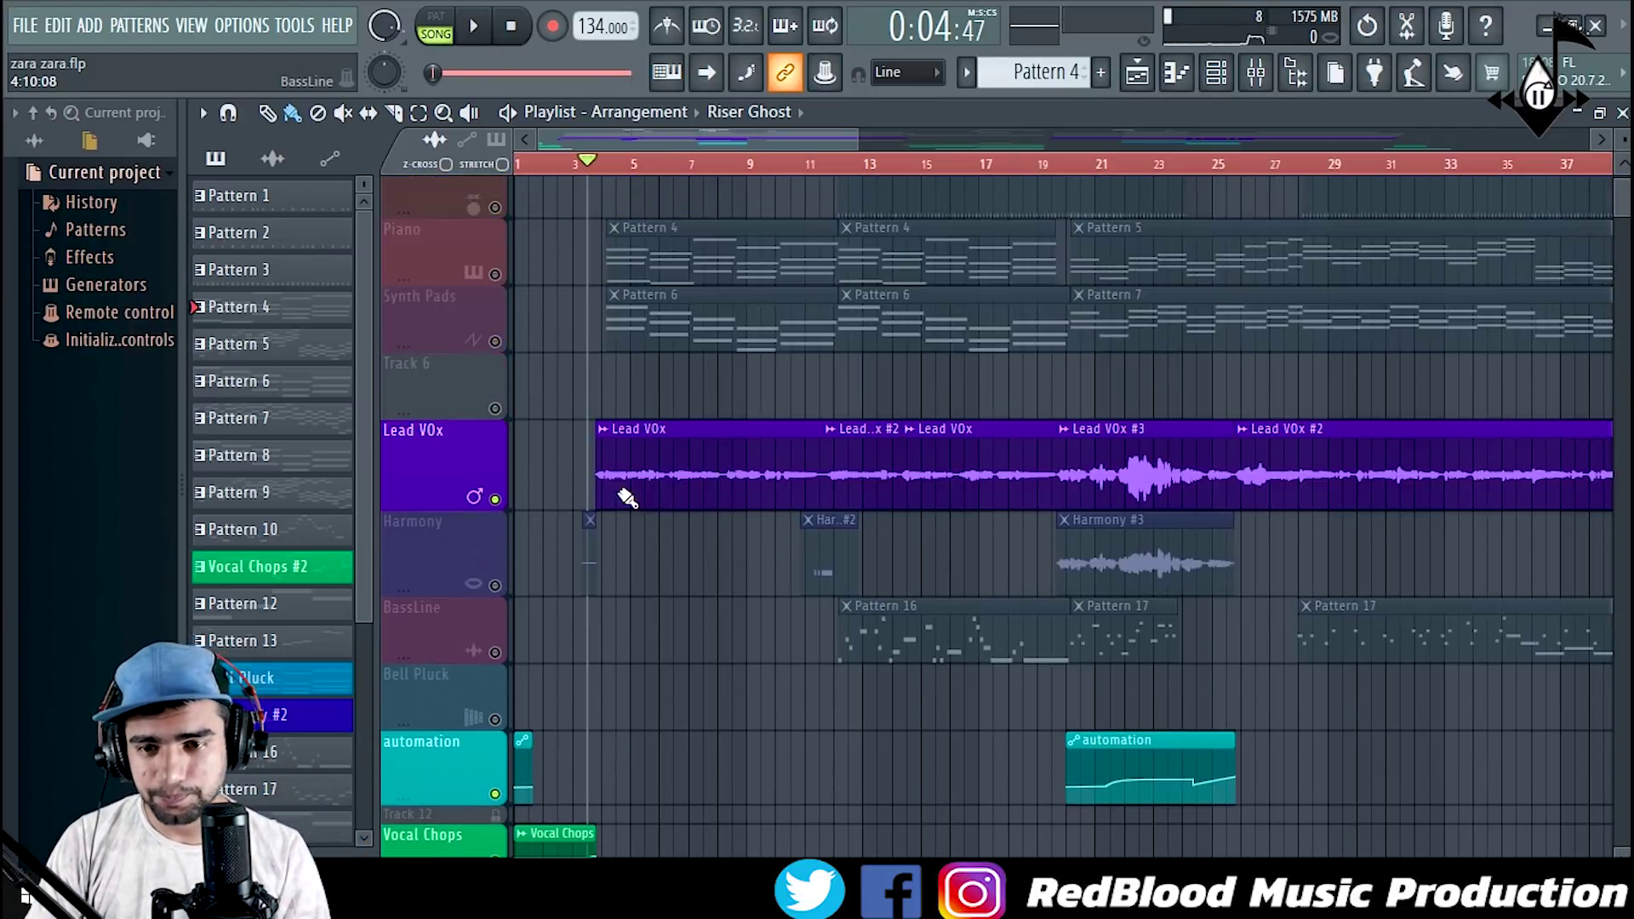
Step: Open the mixer and inspect the Fruity Limiter on the Lead Vox track in an enlarged view
left_click(1257, 75)
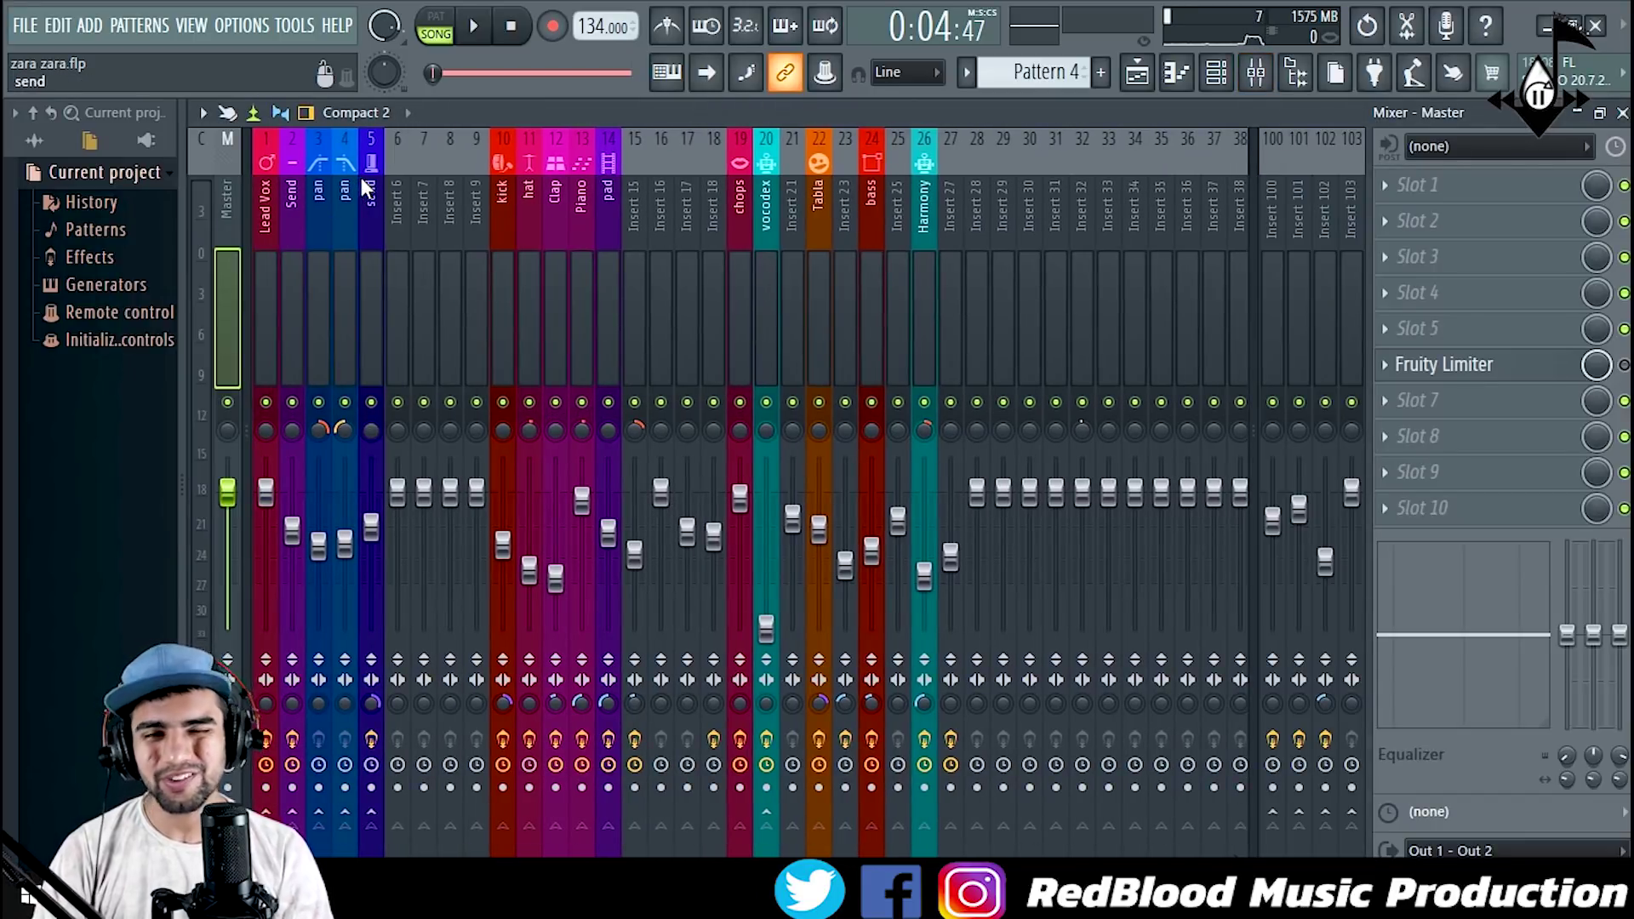
left_click(264, 199)
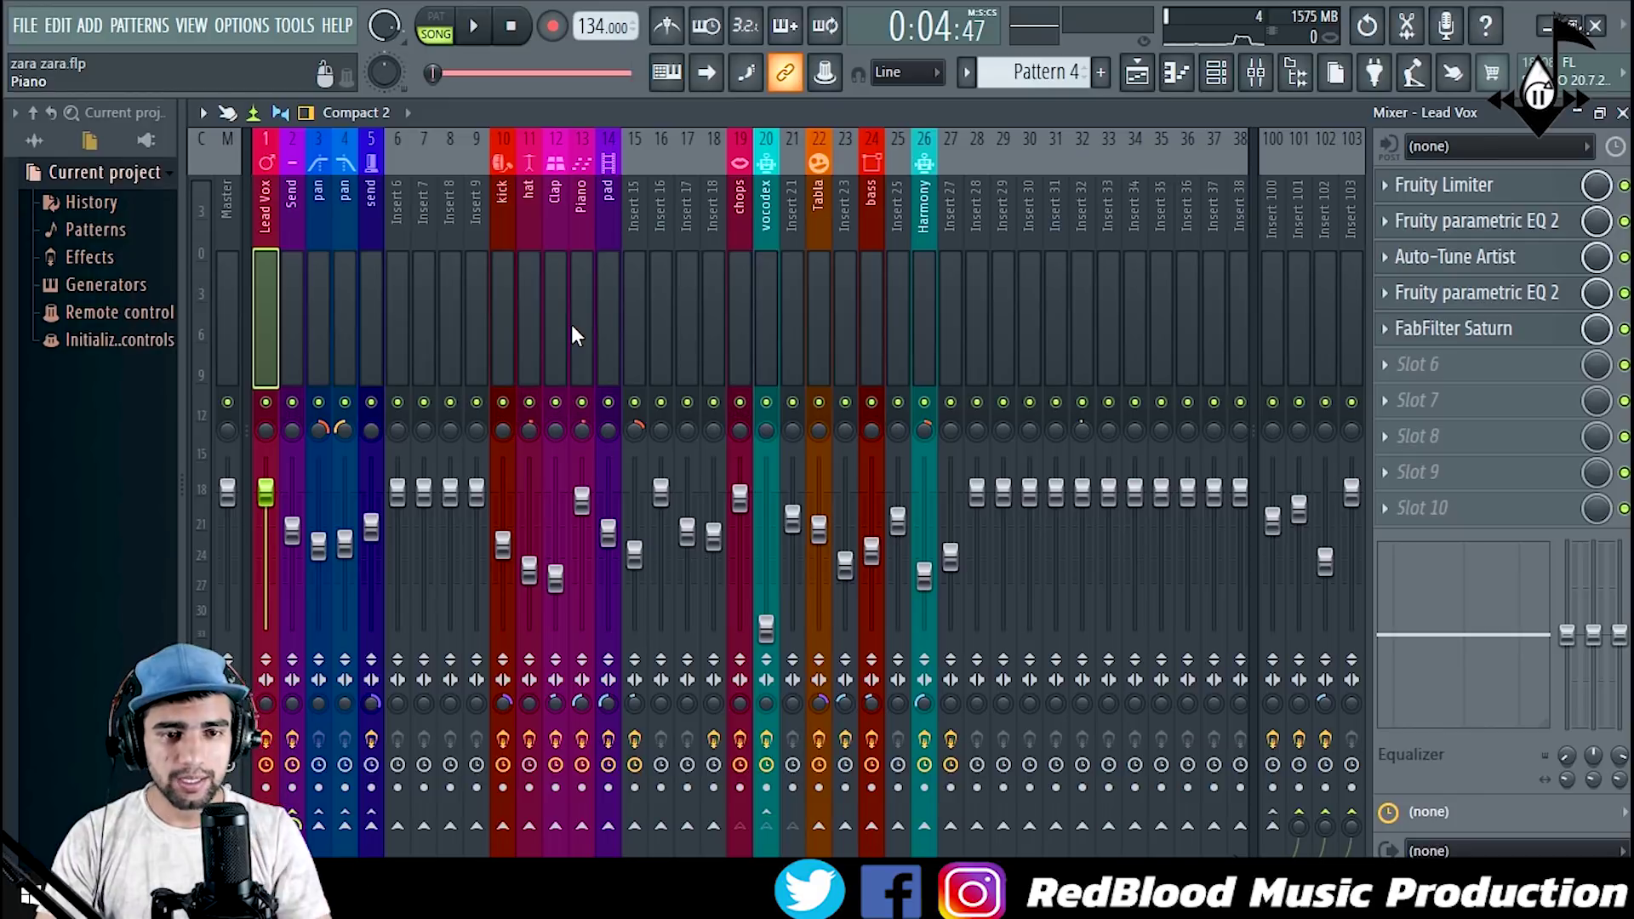
left_click(1476, 186)
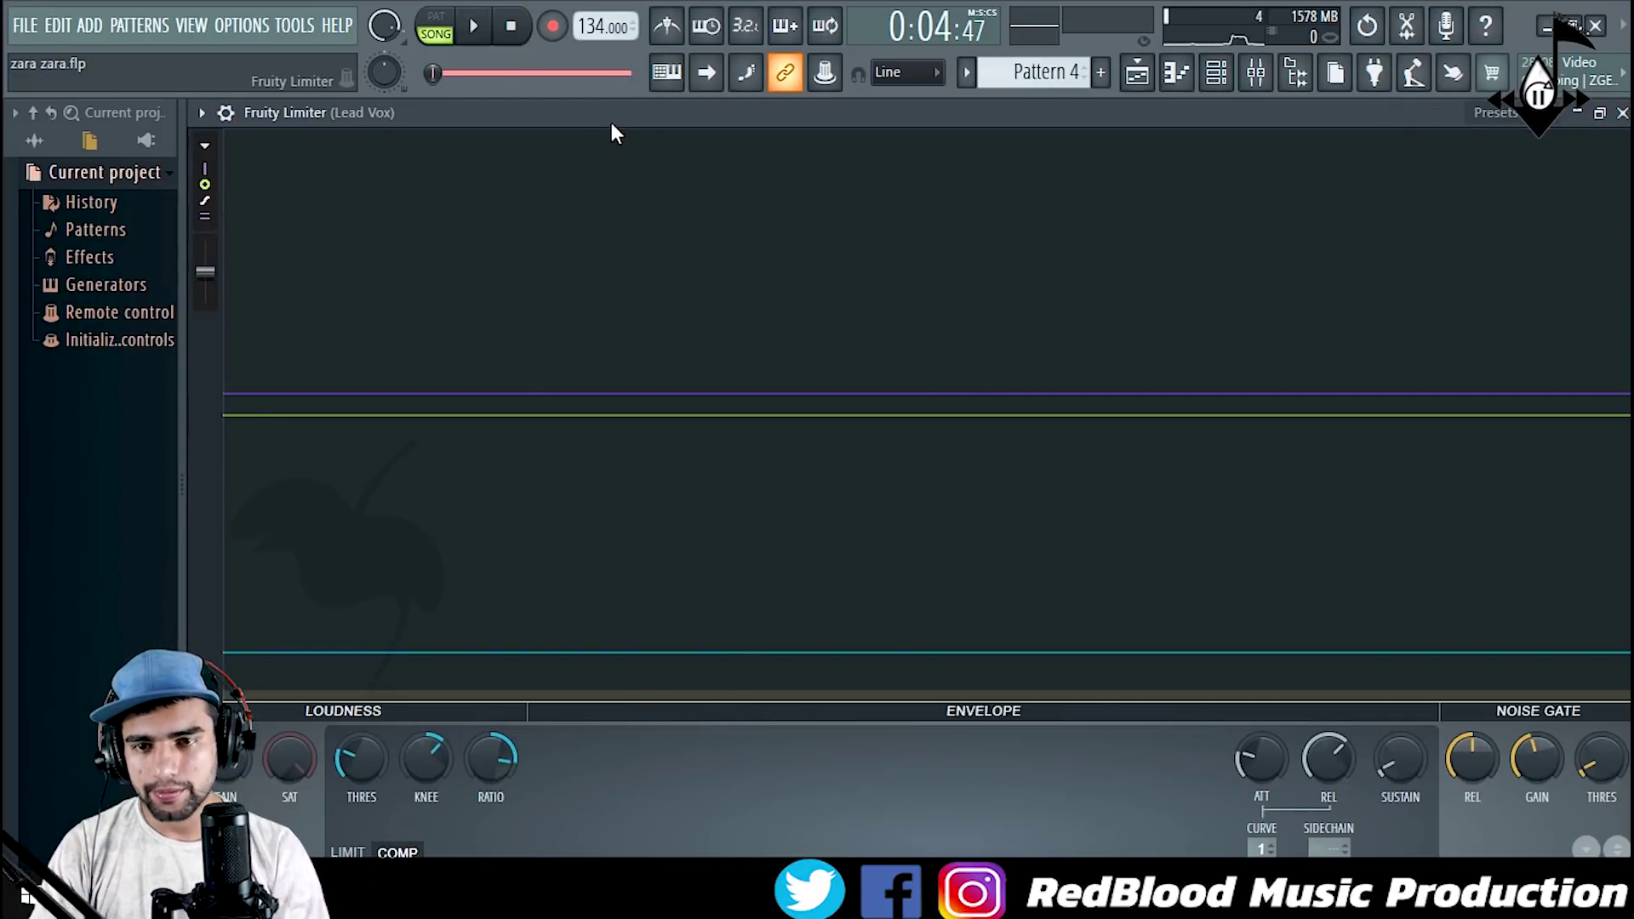
double_click(735, 121)
left_click(1374, 205)
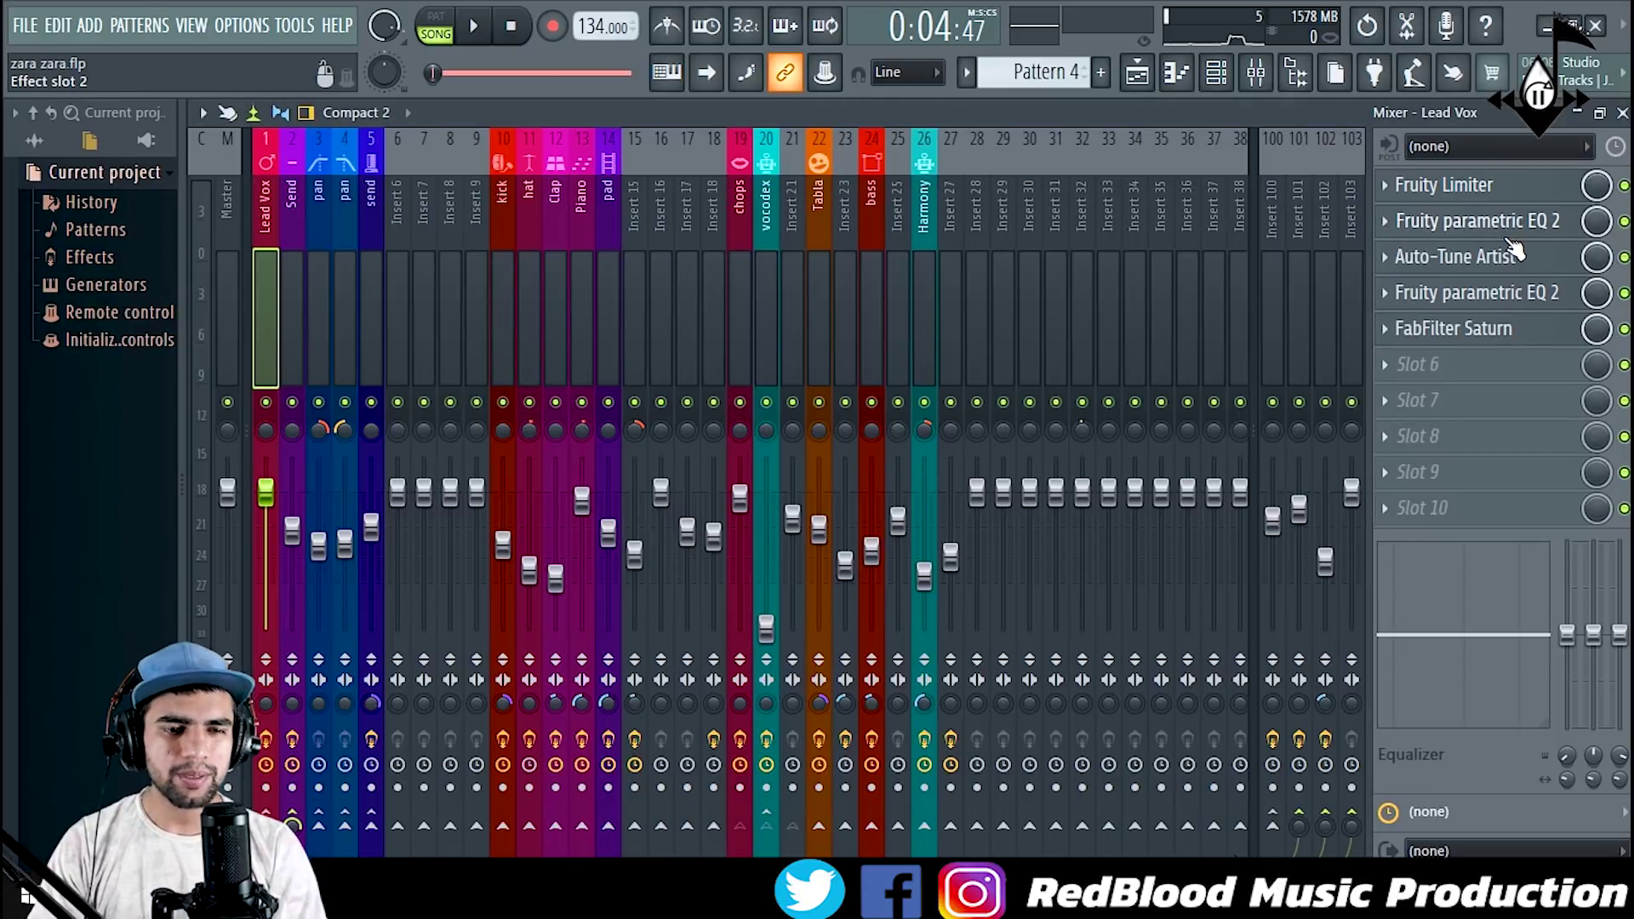
Step: Bypass all effects on the Lead Vox and Send mixer tracks by soloing an empty effect slot on each, slots 6 and 3
right_click(1624, 365)
left_click(1468, 375)
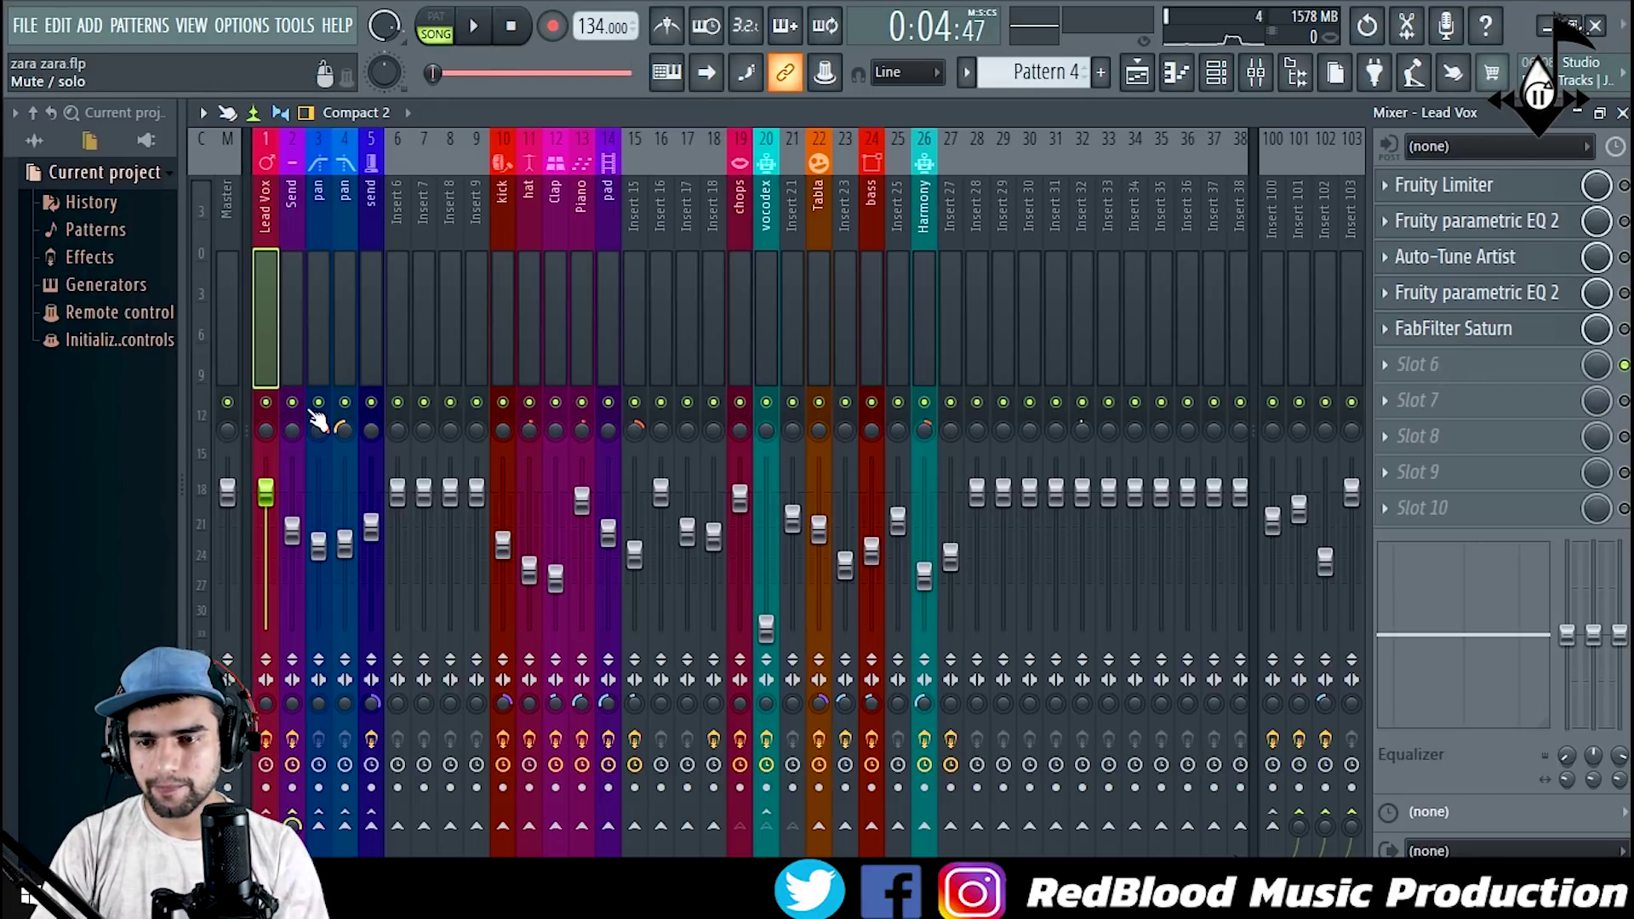
left_click(289, 351)
right_click(1624, 258)
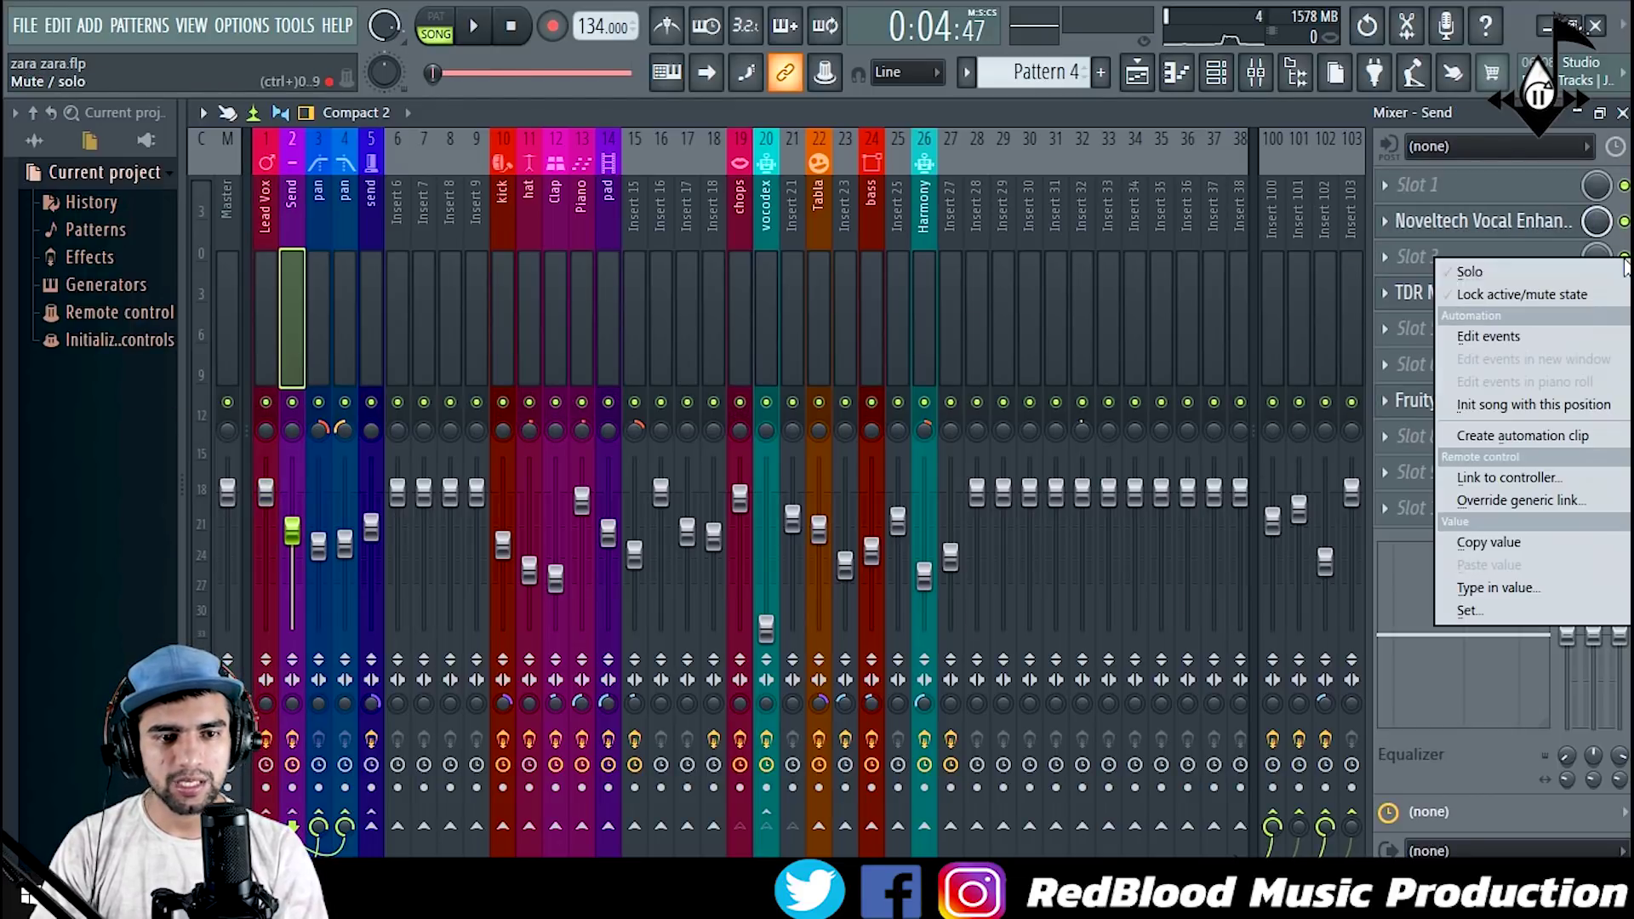
left_click(1470, 271)
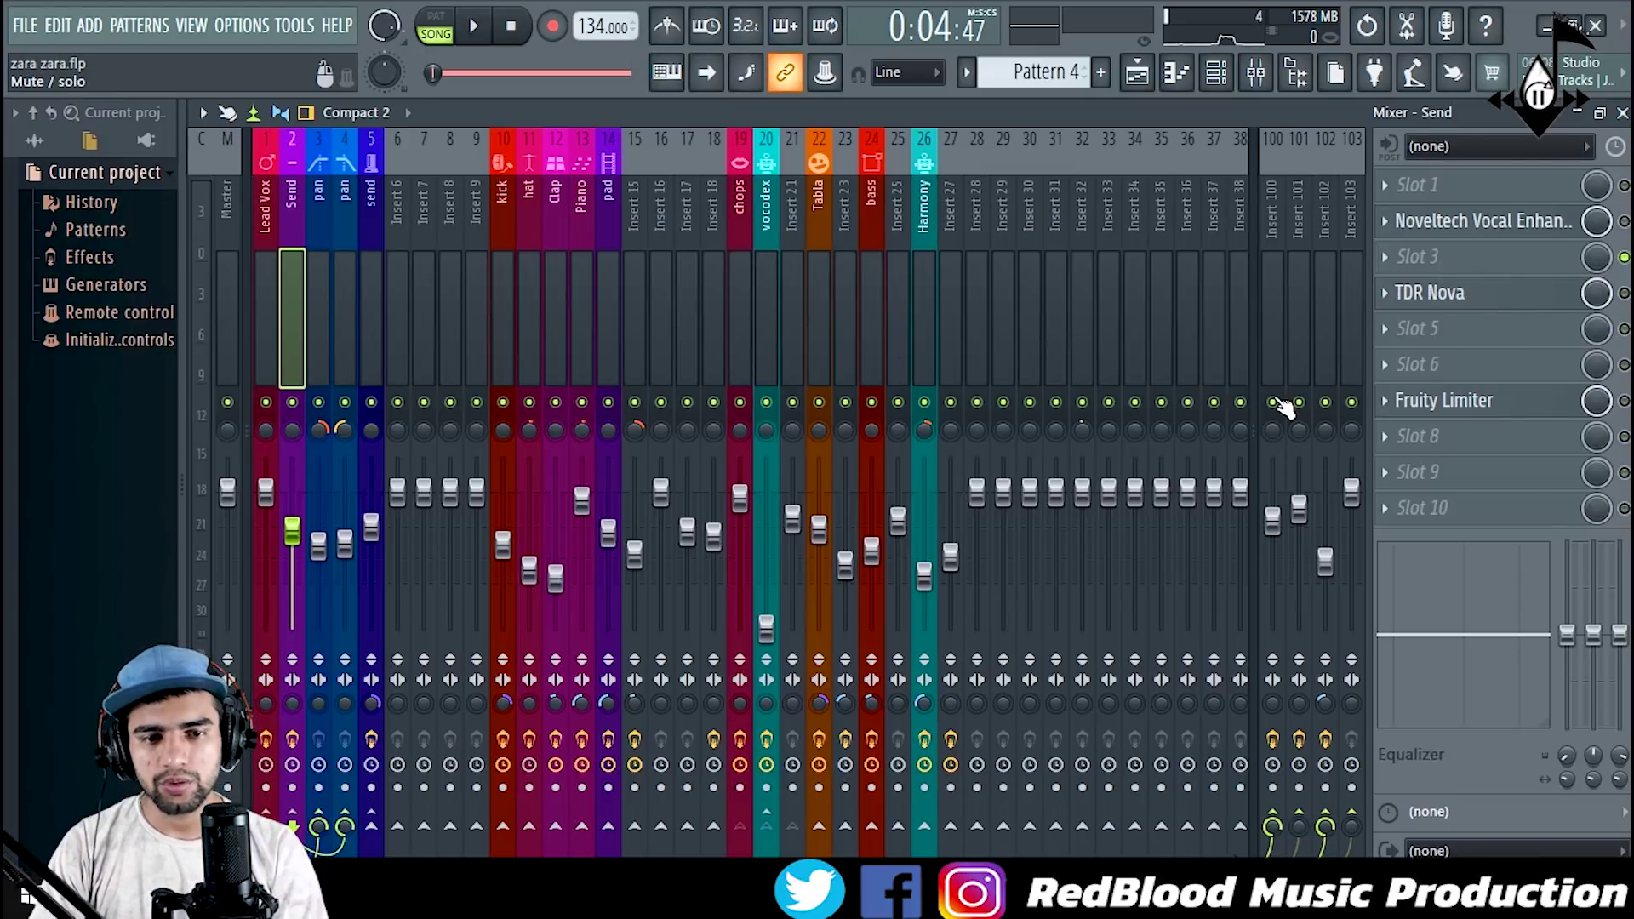
Step: Mute mixer inserts 100 to 103, both pan tracks and the send track on insert 5
left_click_drag(1273, 401, 1353, 406)
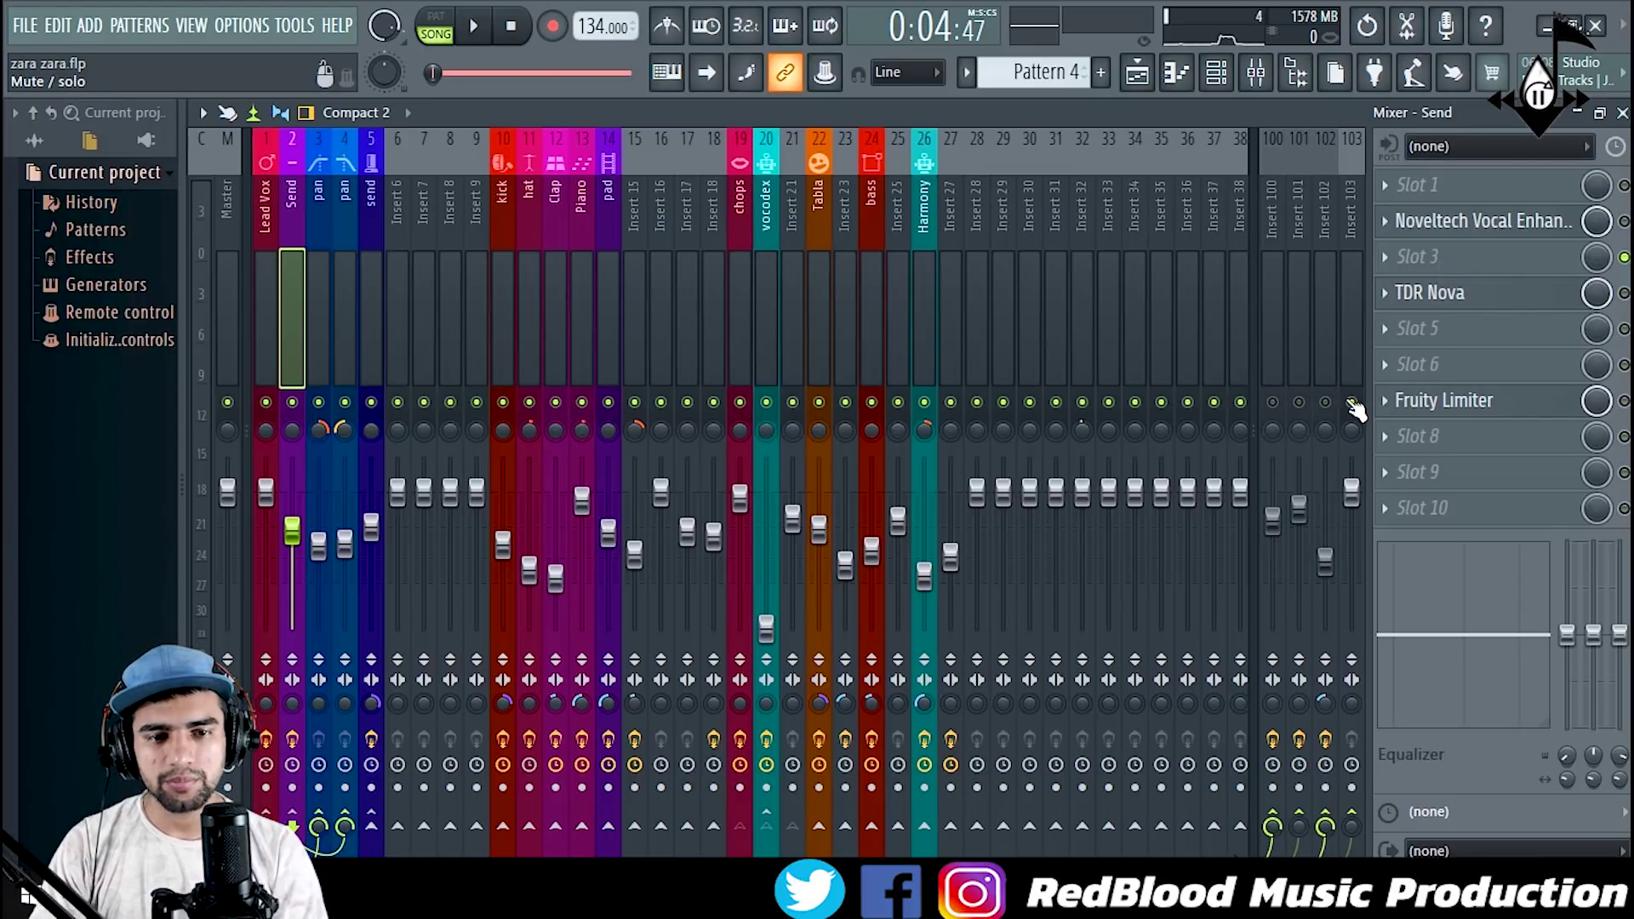
left_click_drag(318, 401, 380, 421)
Step: Select the Lead Vox mixer track and play the raw vocal without any effects
left_click(264, 263)
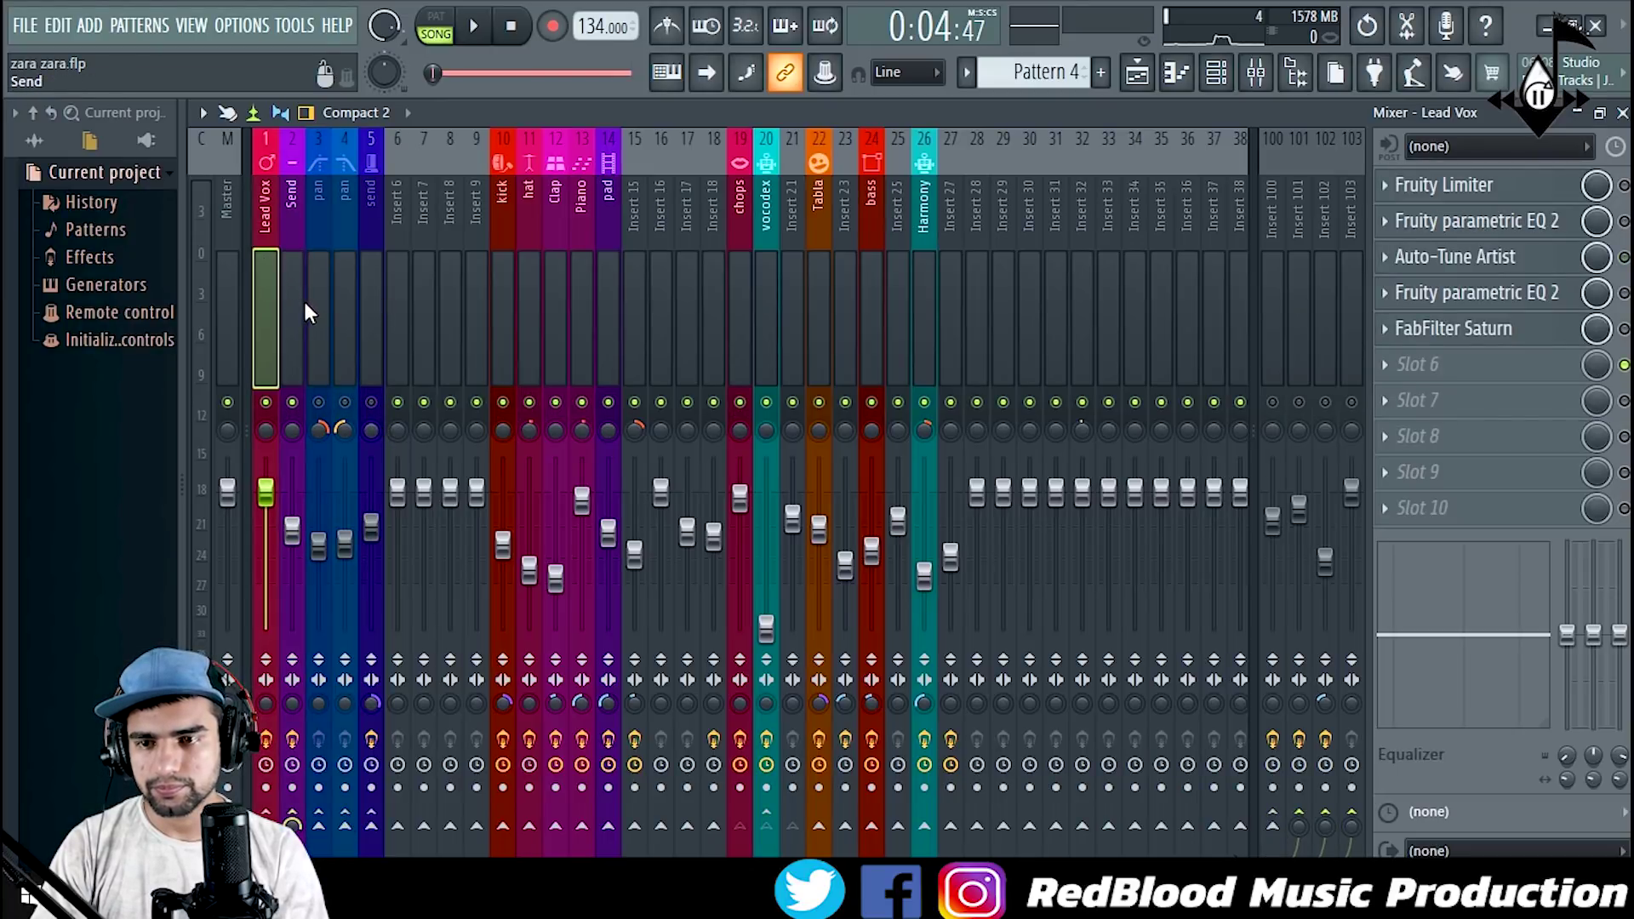
key("space")
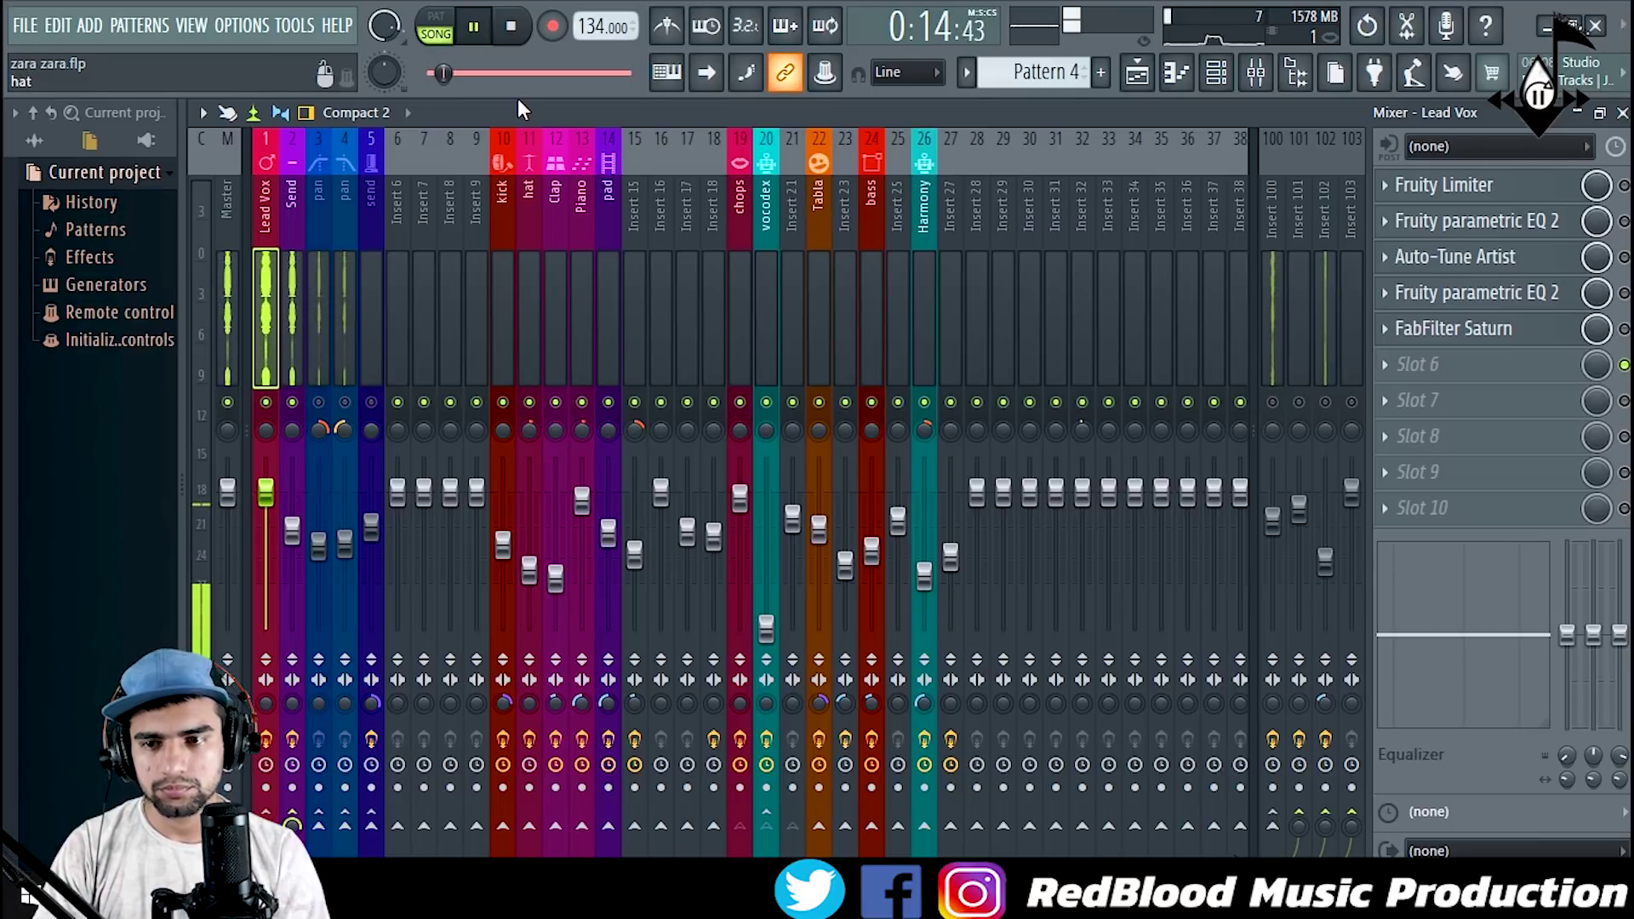
left_click(476, 34)
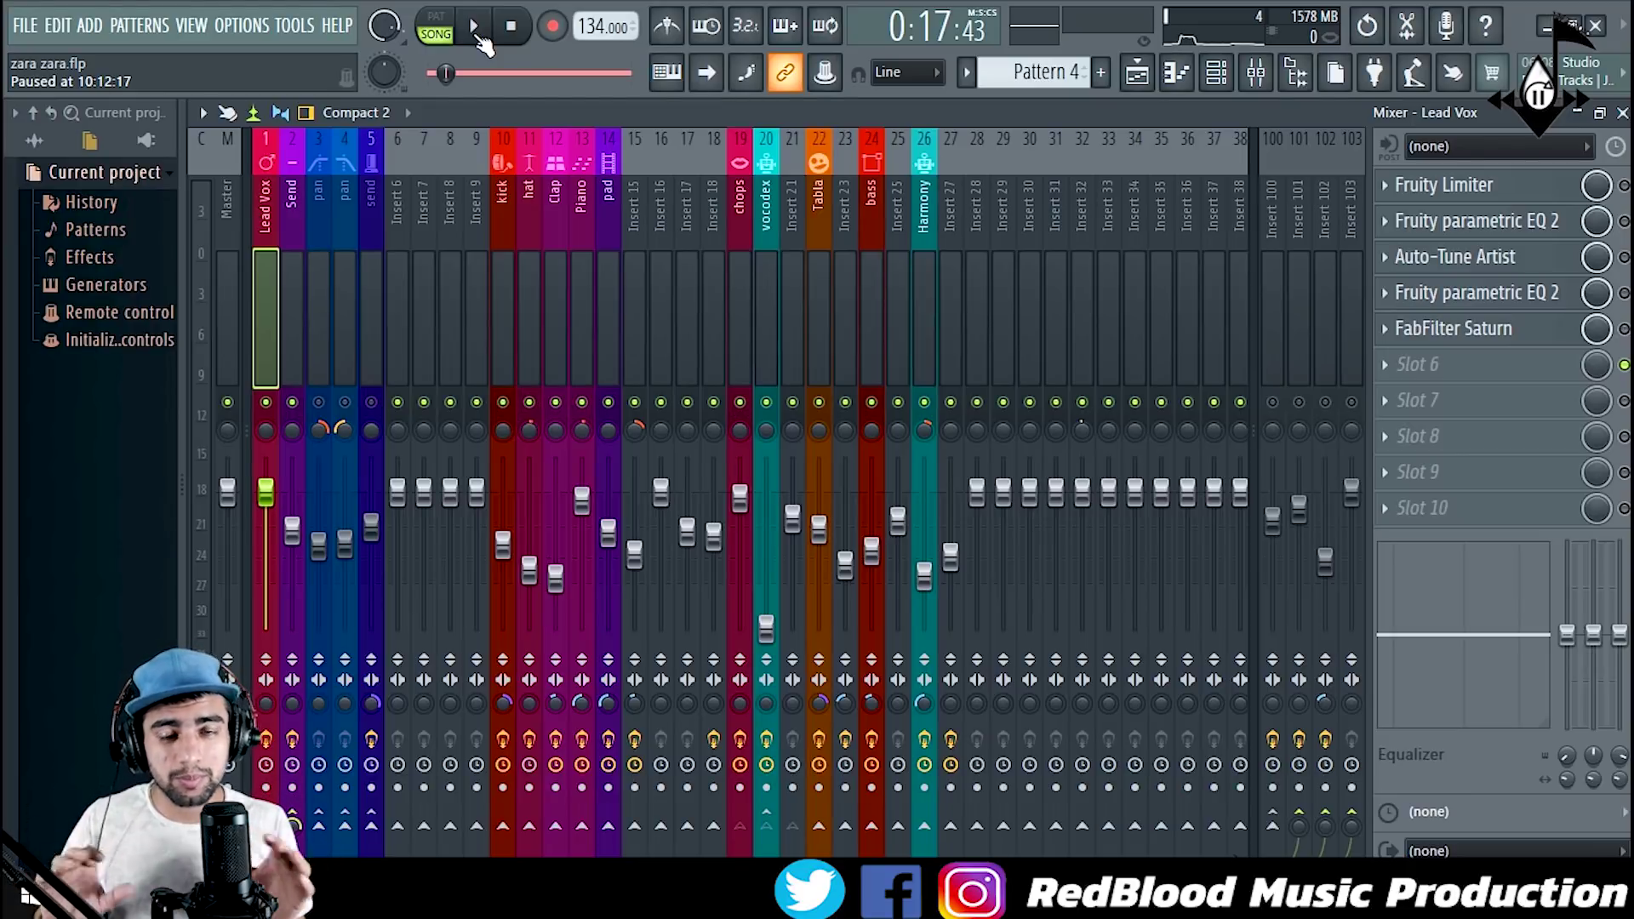
Step: Switch the Fruity Limiter on the Lead Vox track back on and open its settings
right_click(1622, 365)
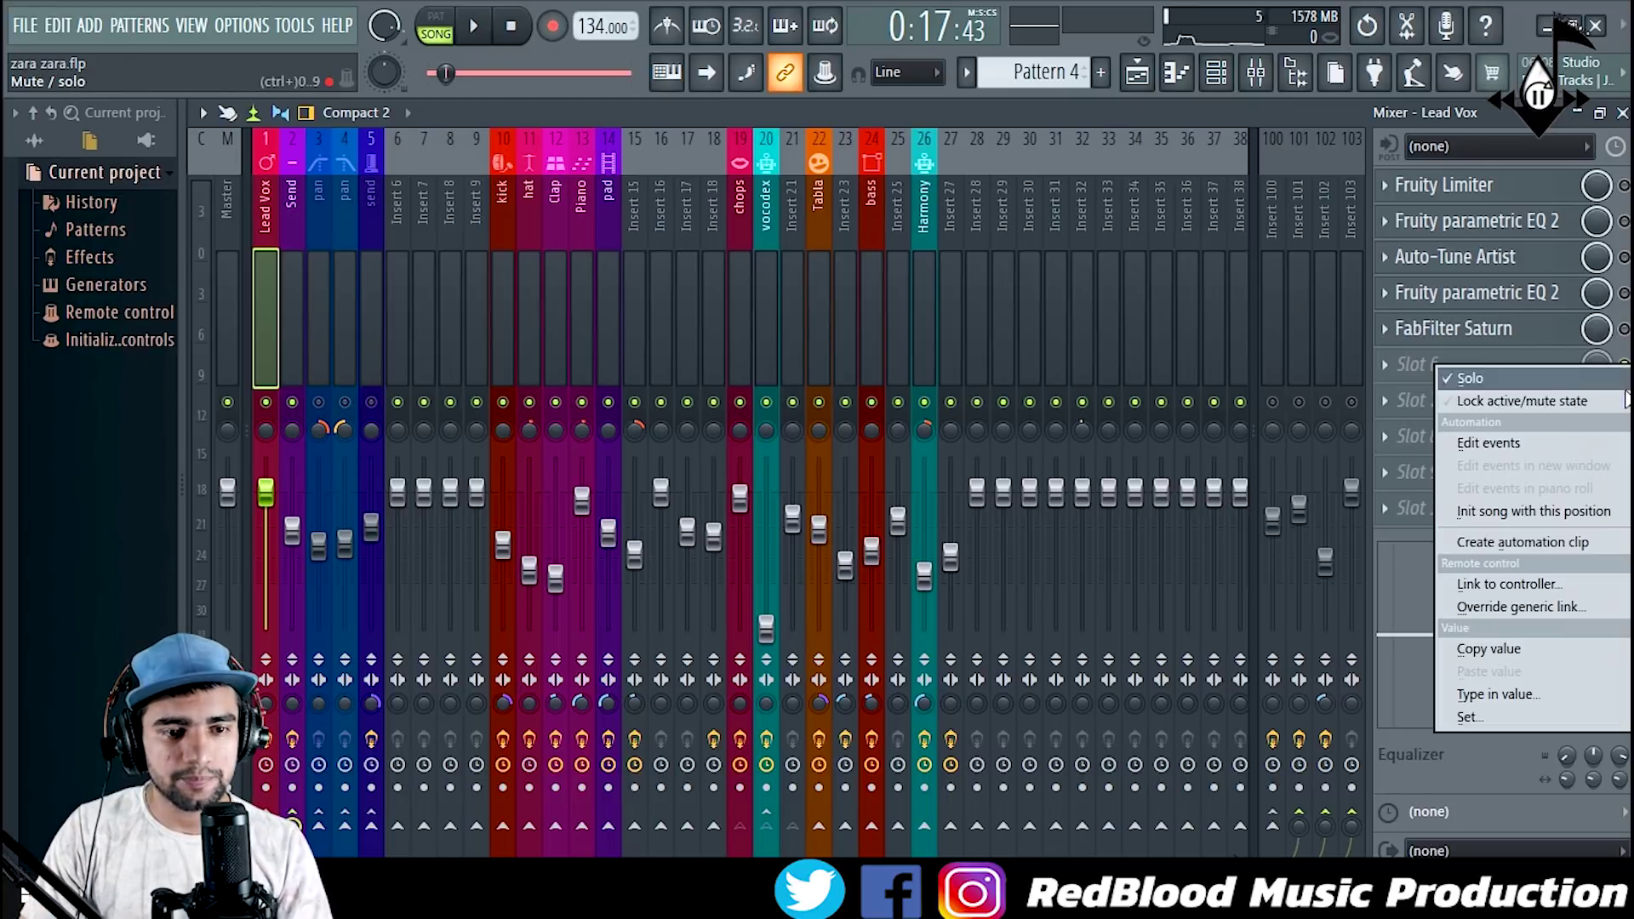
left_click(1527, 187)
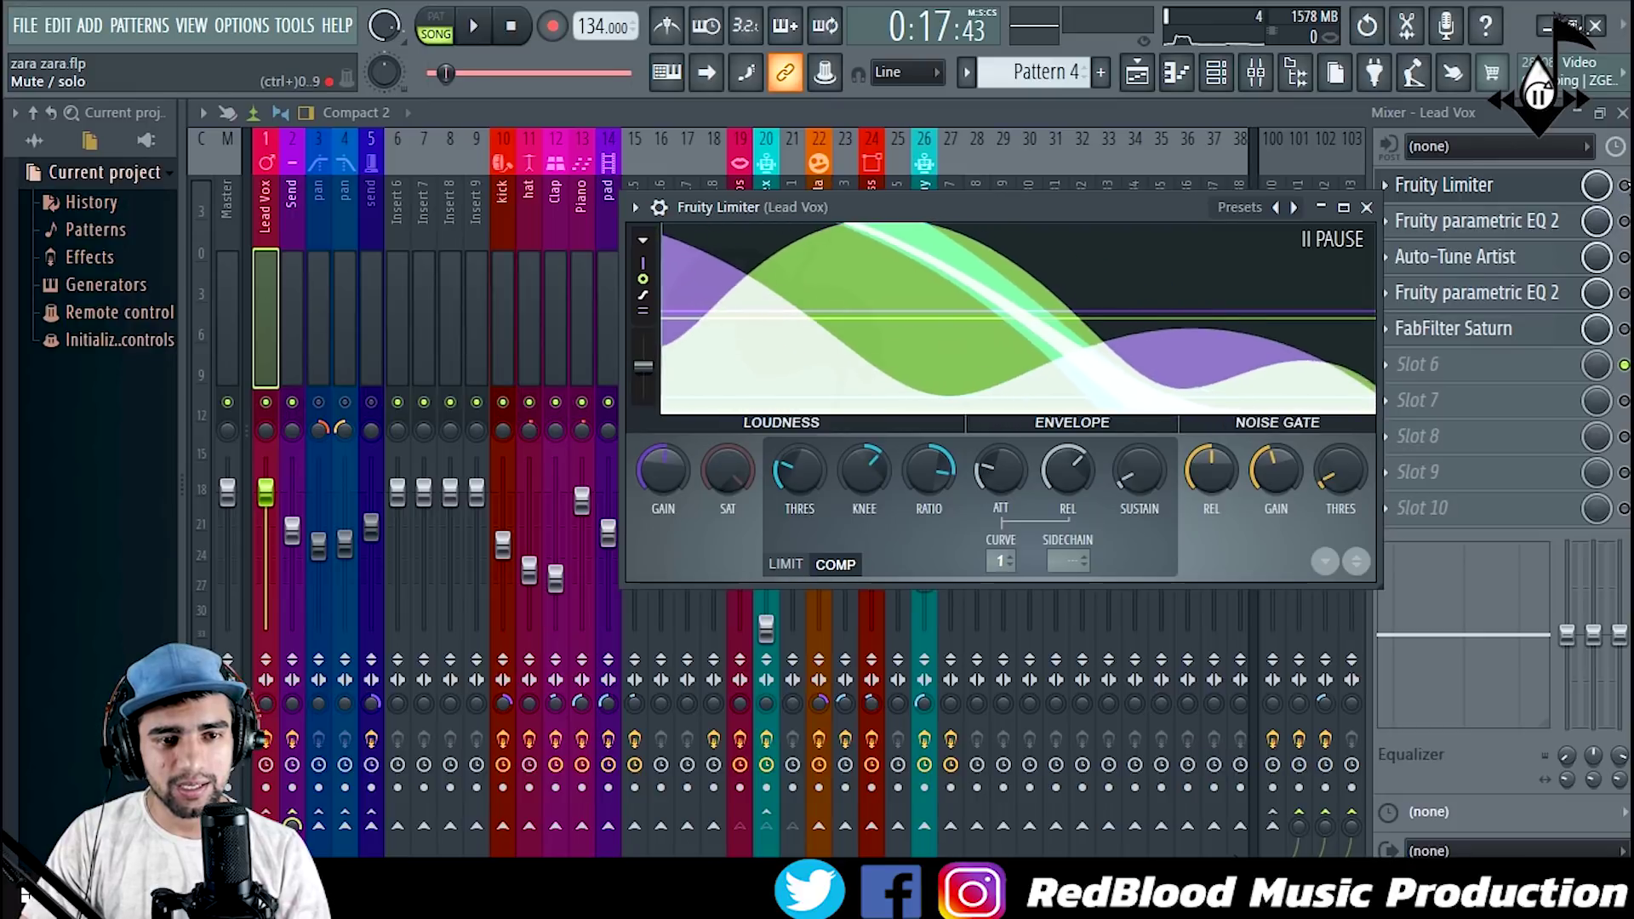
left_click(1367, 207)
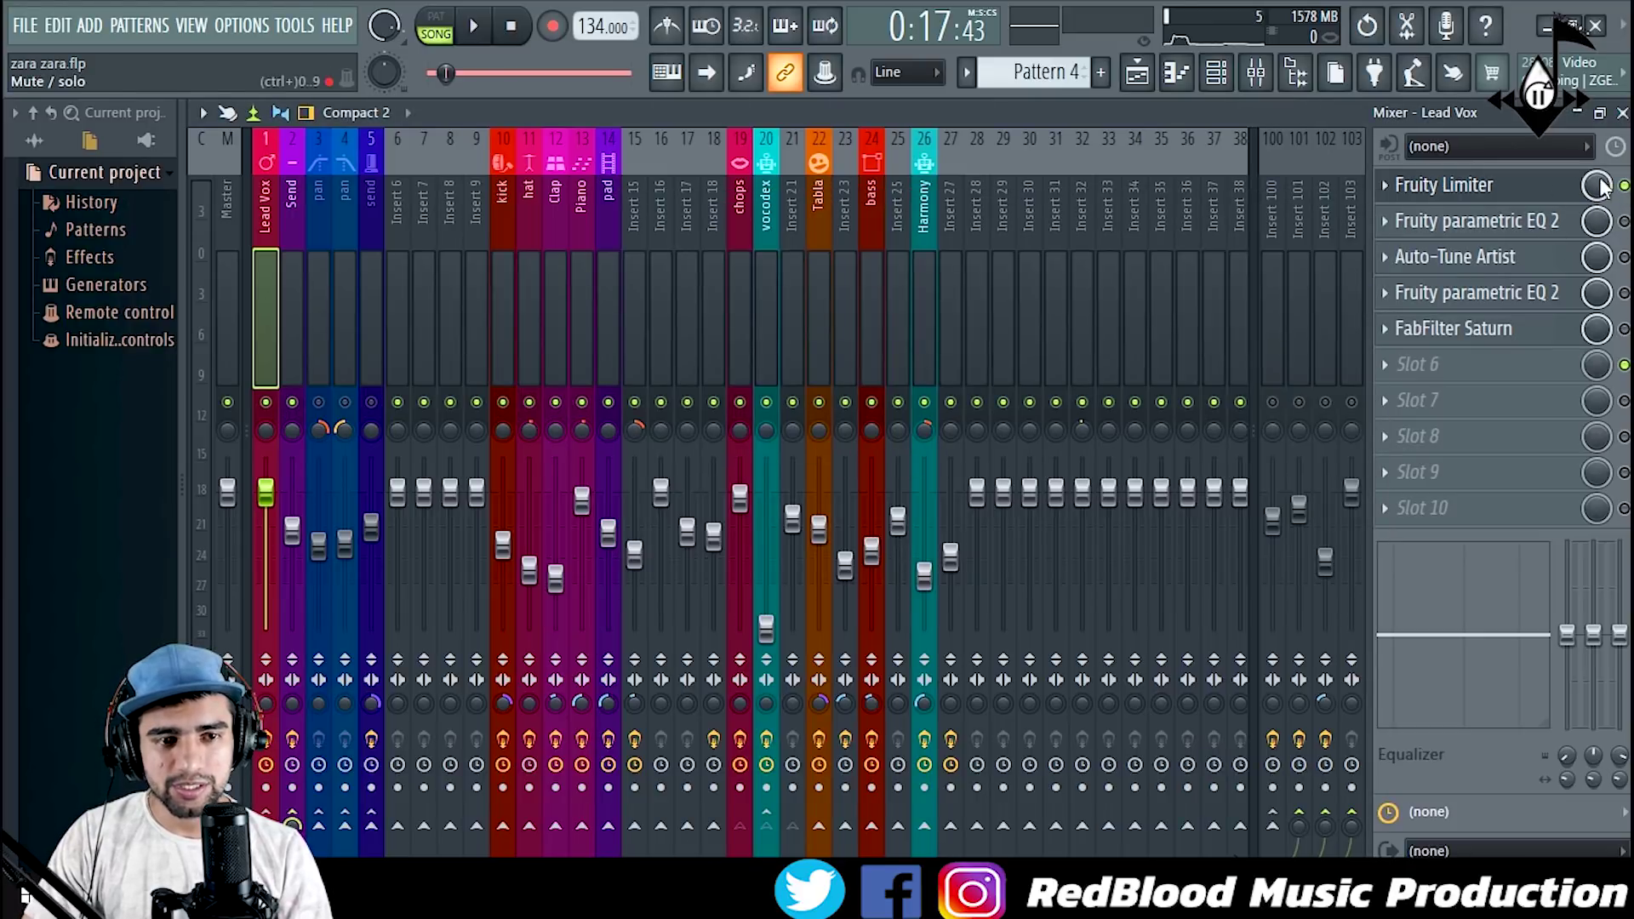
left_click(1486, 189)
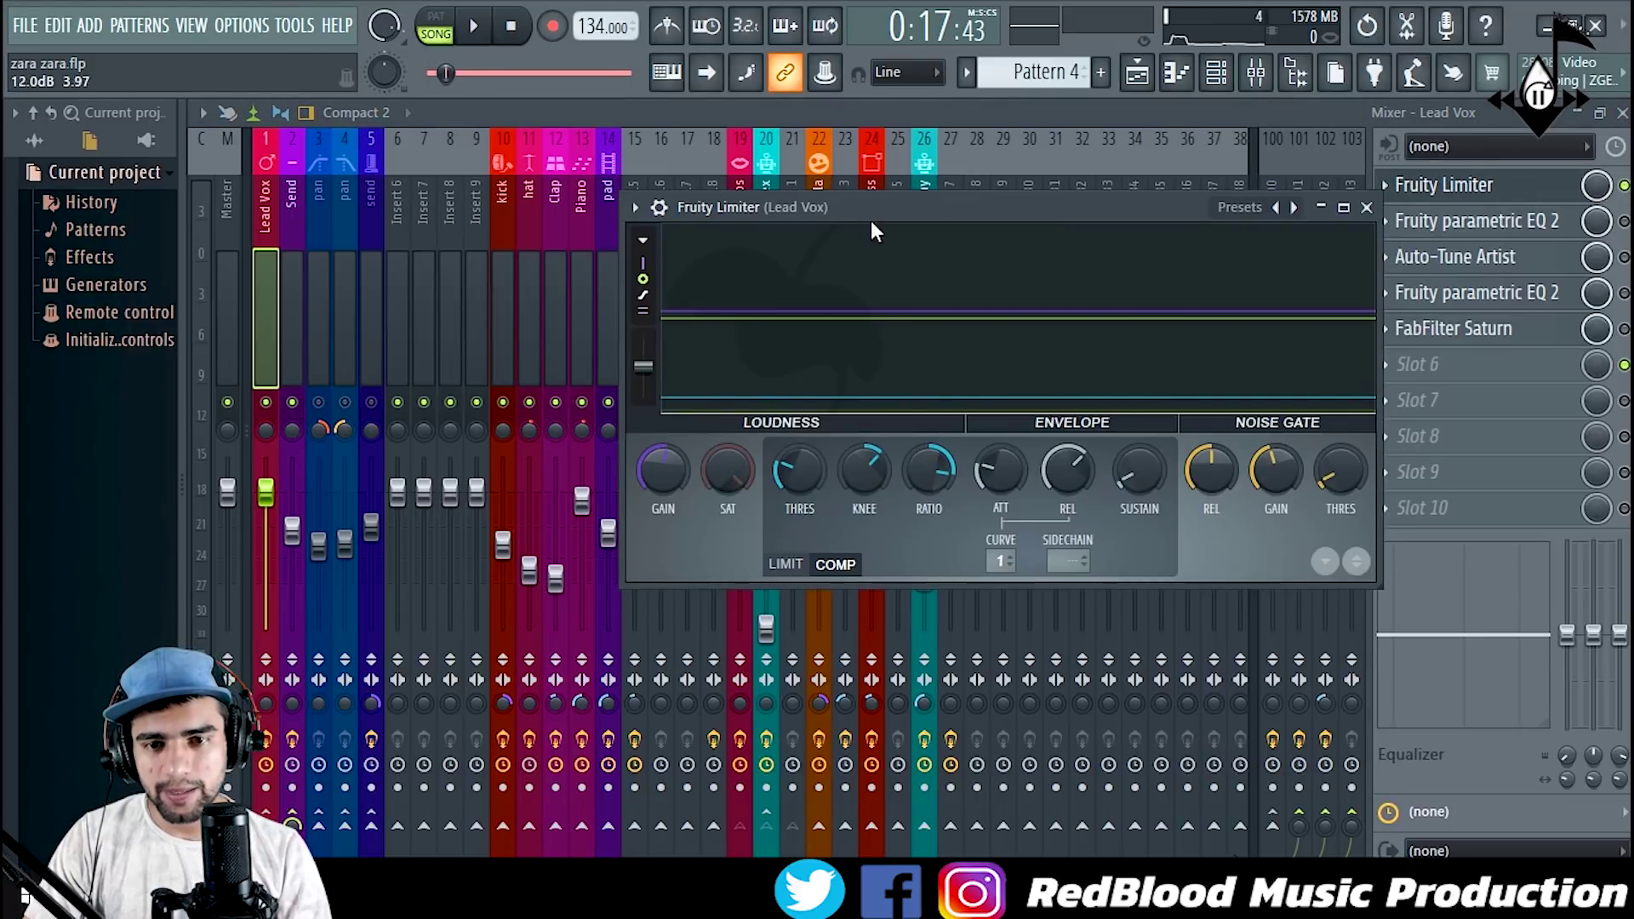
Step: Enlarge the Fruity Limiter and play the lead vocal to examine its compression and noise gate, then return to the mixer
left_click_drag(871, 217, 773, 213)
double_click(820, 213)
key("space")
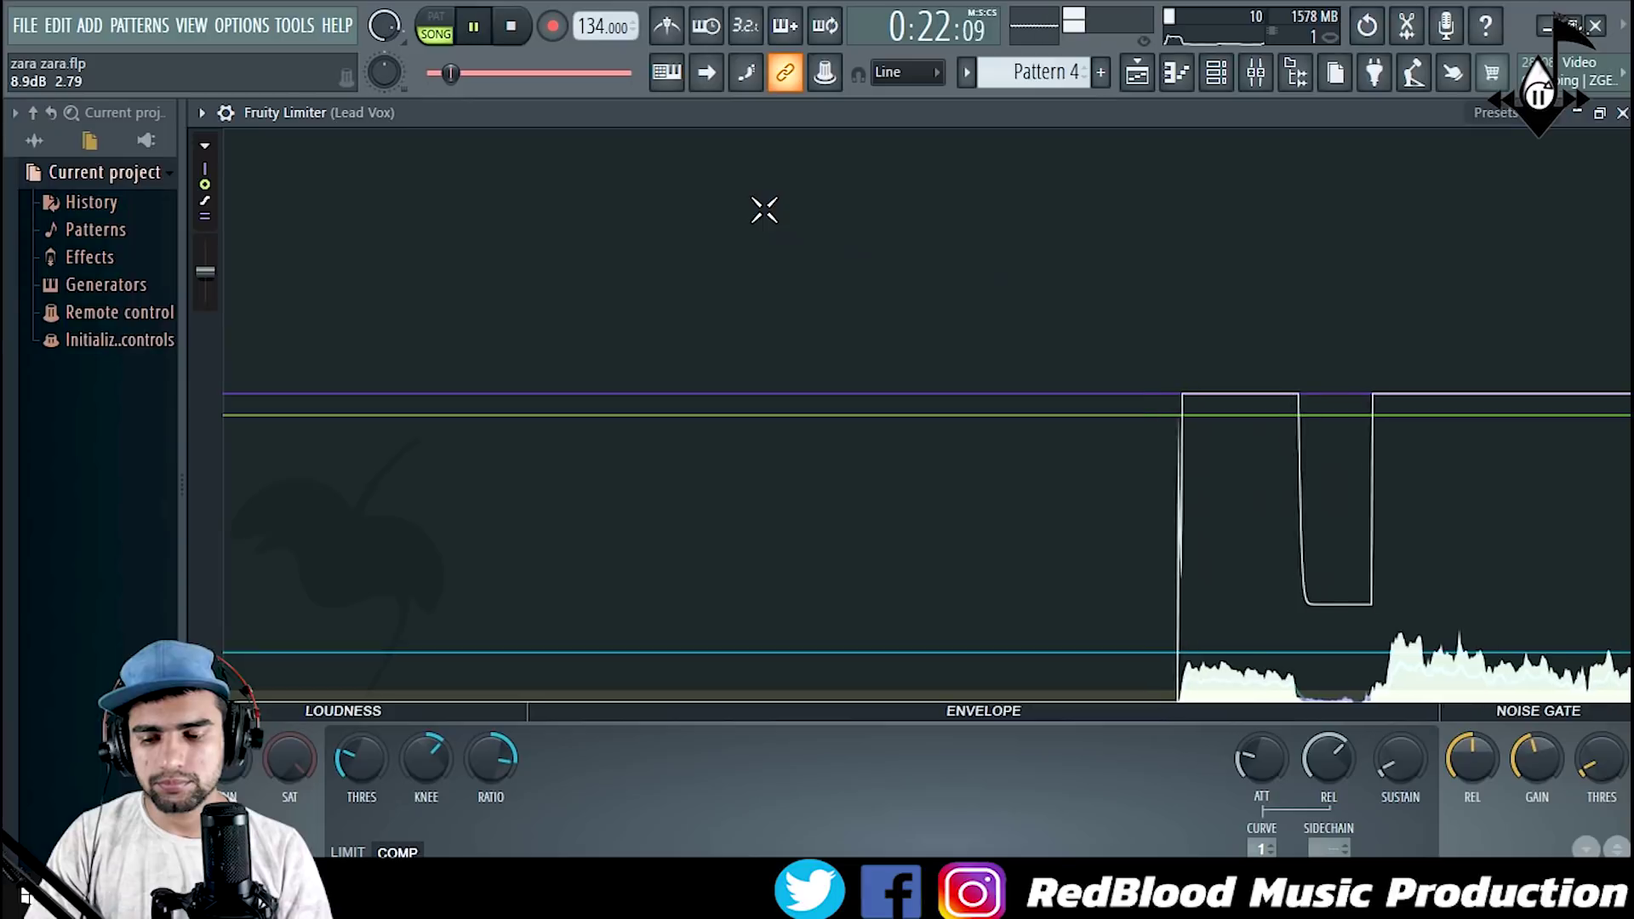
key("space")
key("F9")
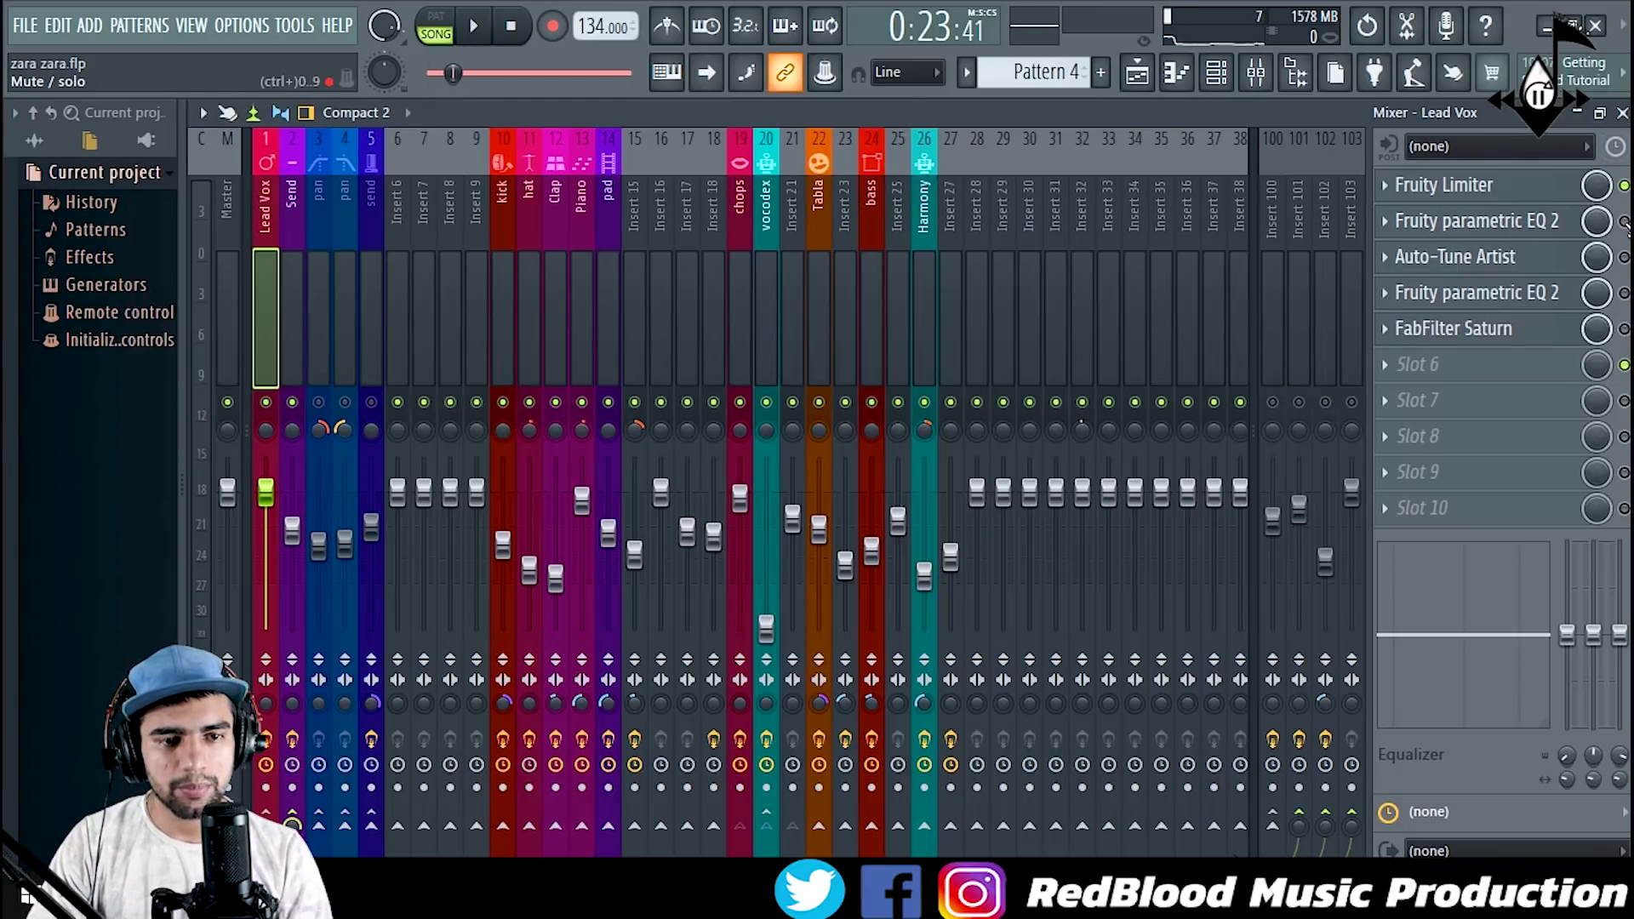
Step: Switch on the first Fruity parametric EQ 2 of the Lead Vox track and review its curve
left_click(1498, 228)
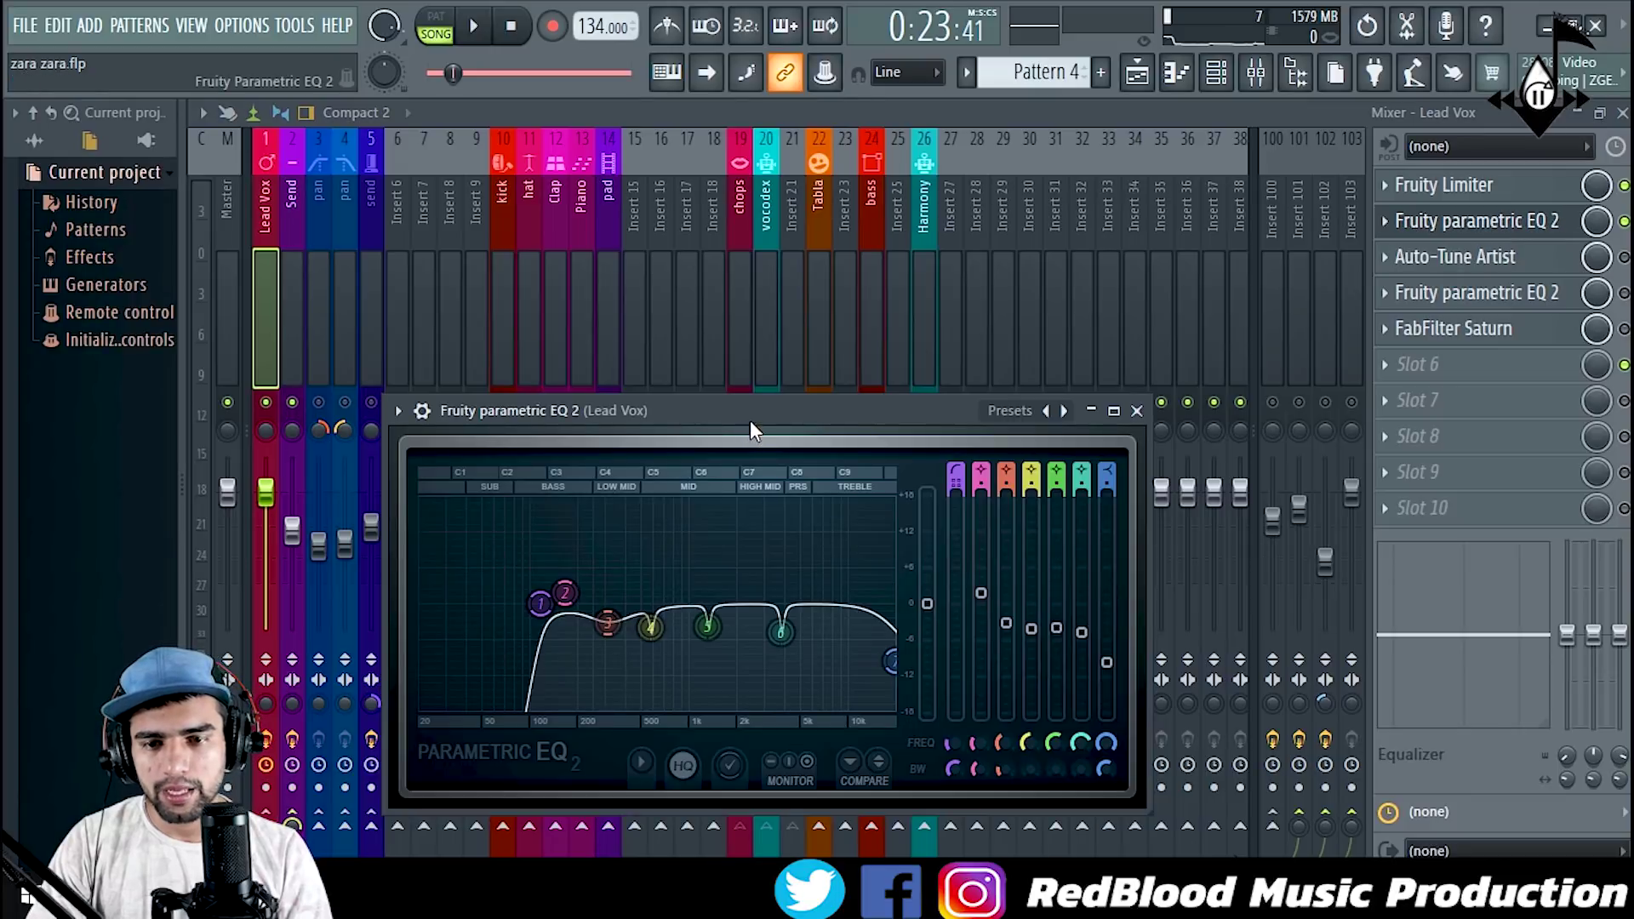
left_click_drag(749, 421, 697, 271)
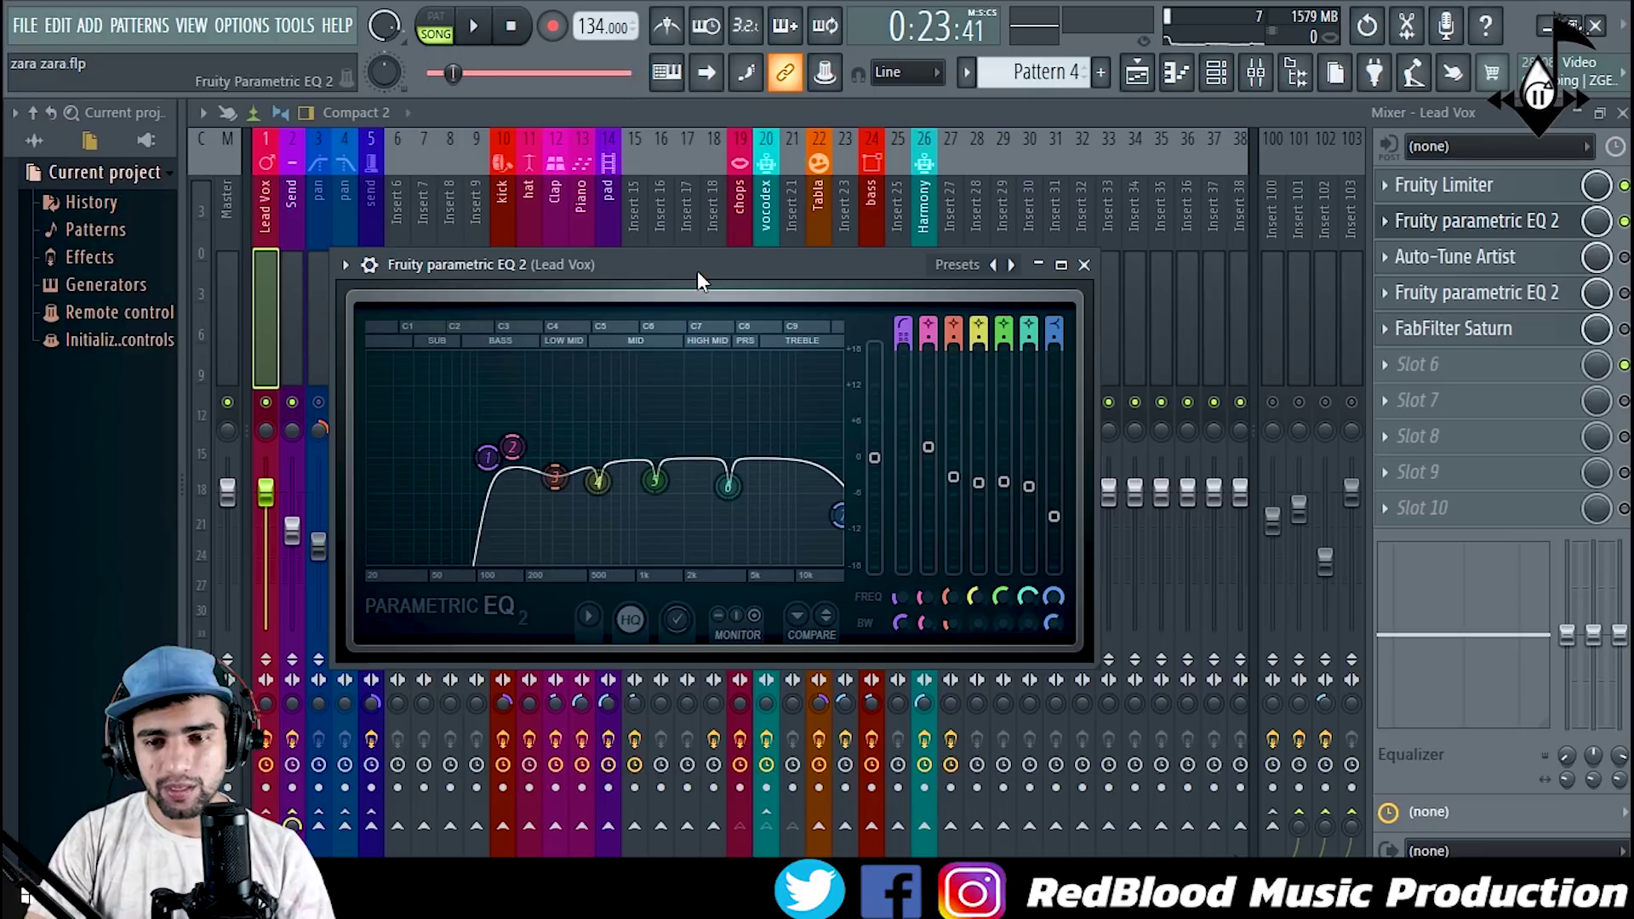
left_click(1084, 265)
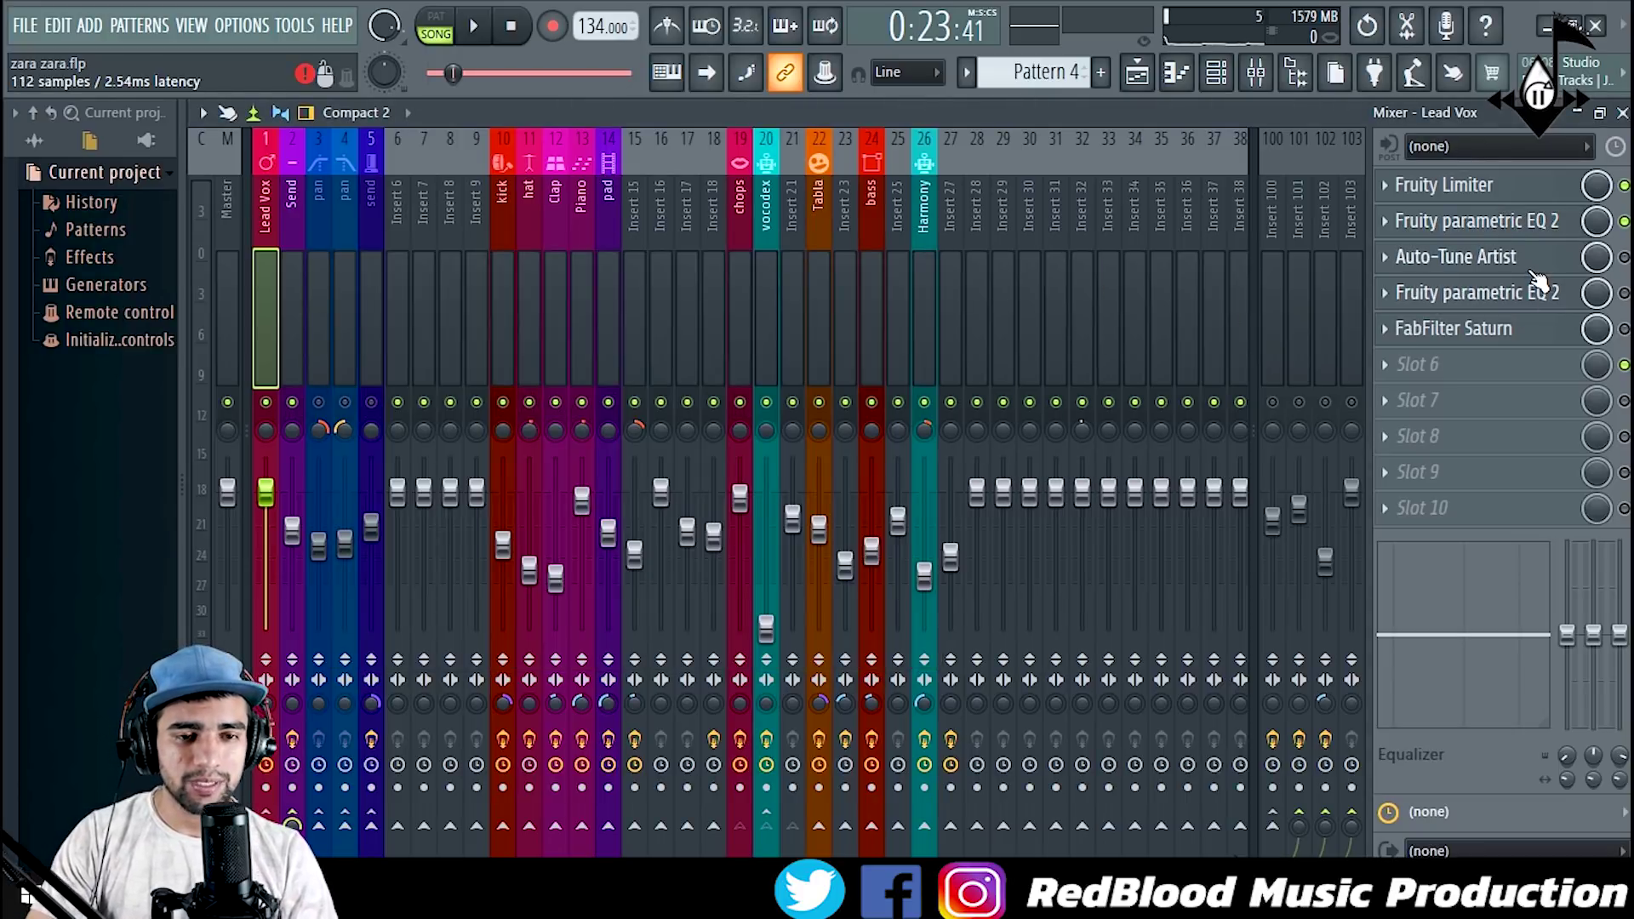
Step: Switch on Auto-Tune Artist on the Lead Vox track and review its key, scale and retune settings
left_click(1498, 258)
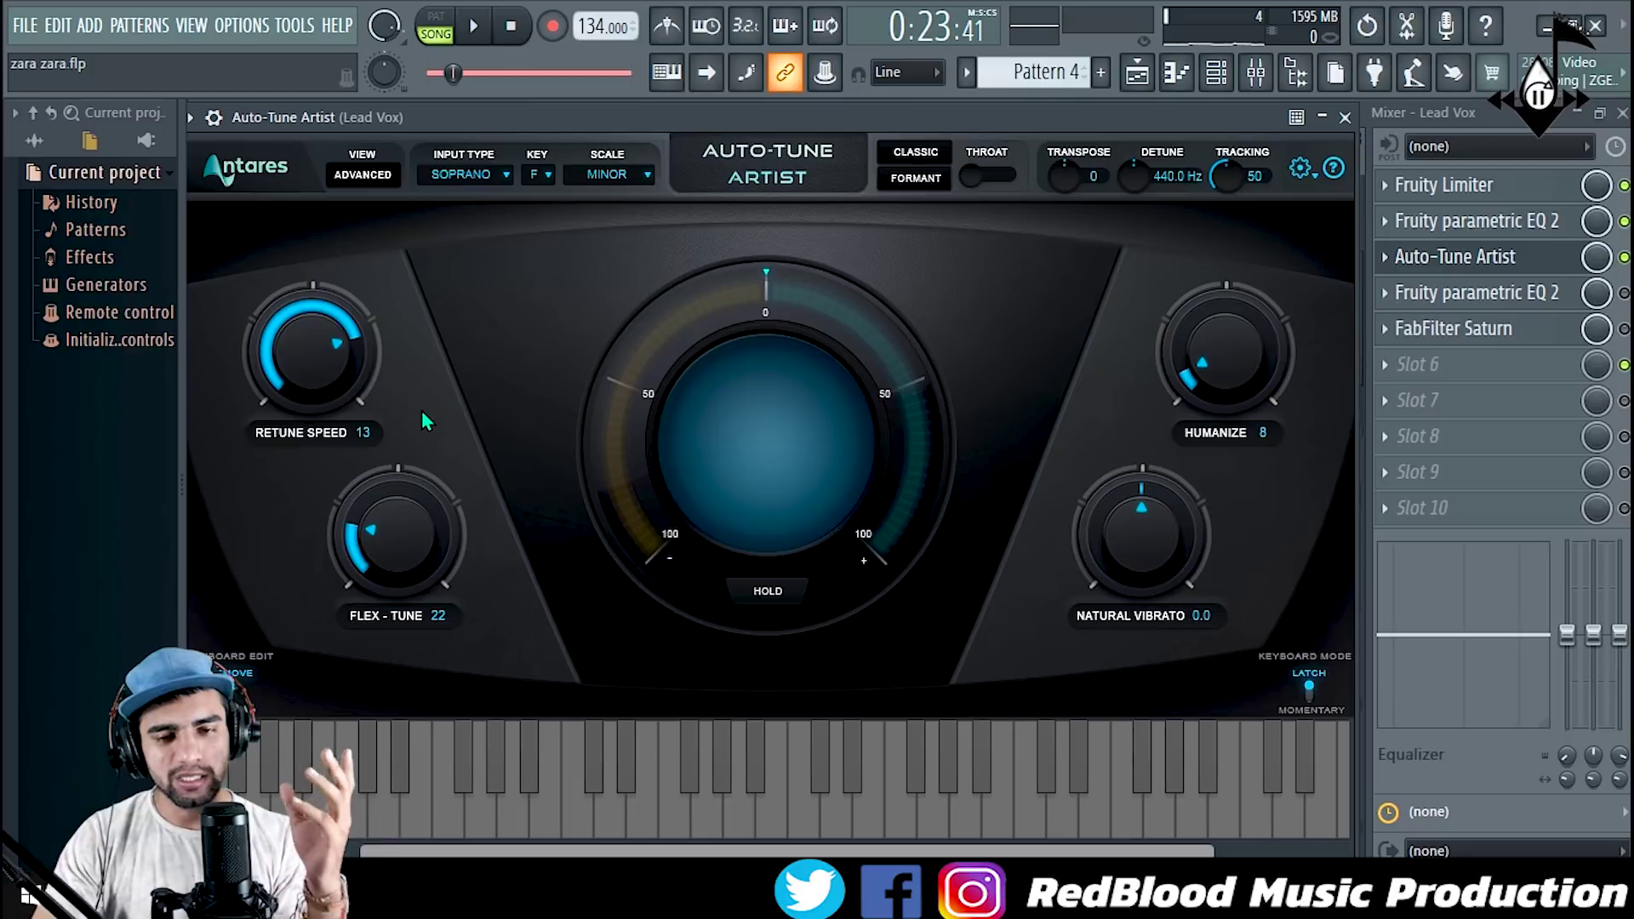
left_click(1354, 120)
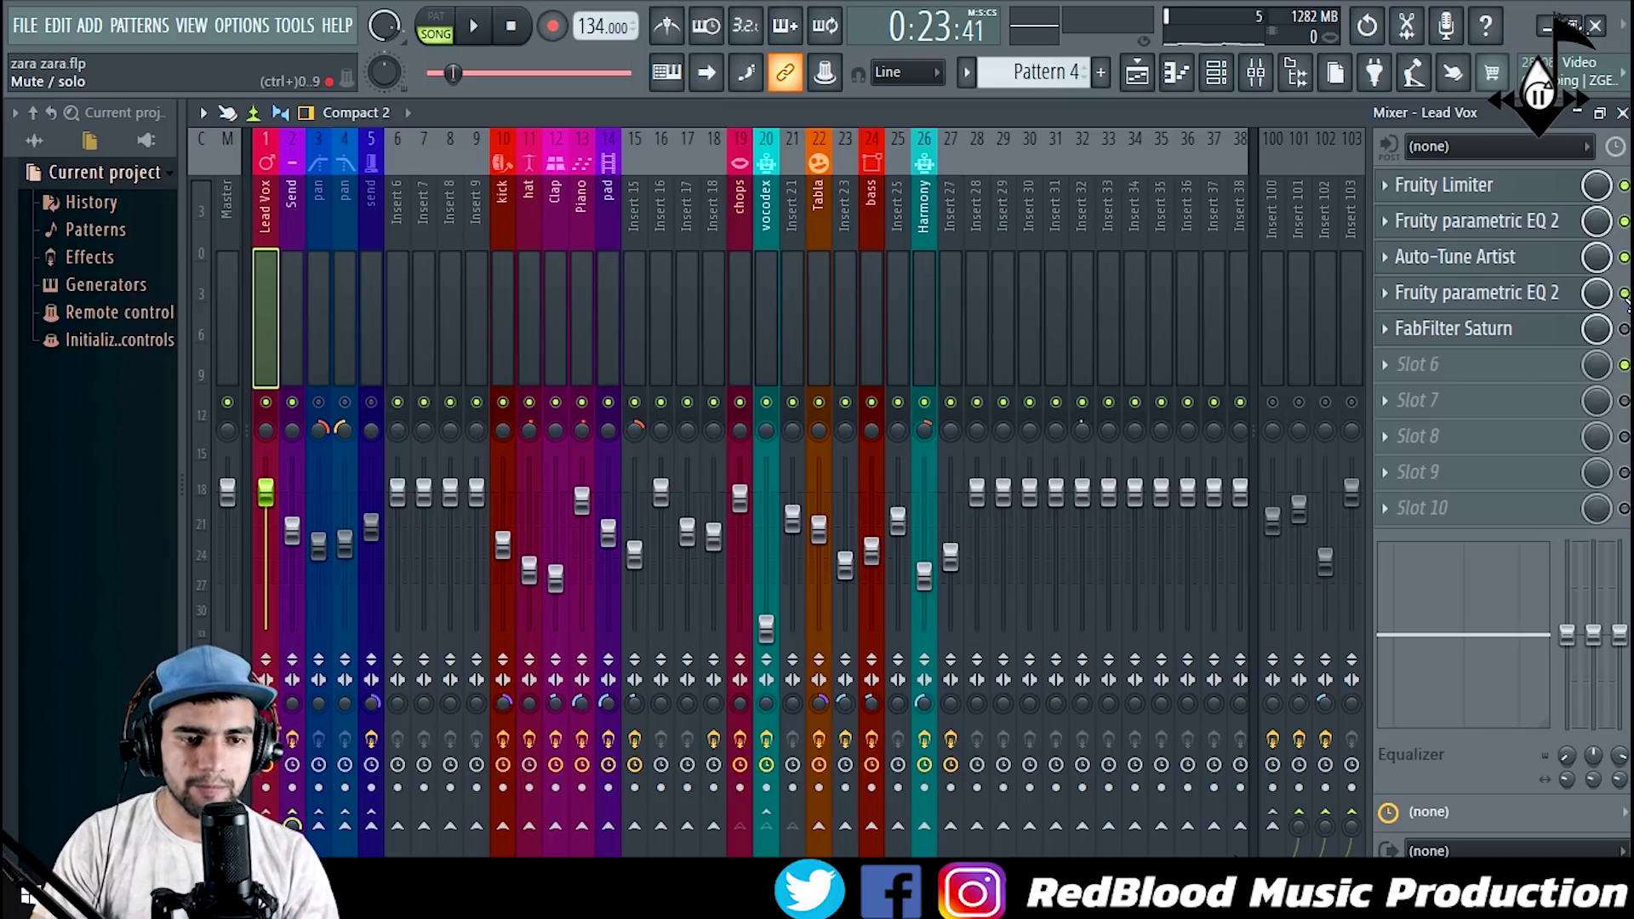
Step: With the slot 4 Fruity parametric EQ 2 enabled on Lead Vox, examine its band curve in an enlarged view
left_click(1460, 293)
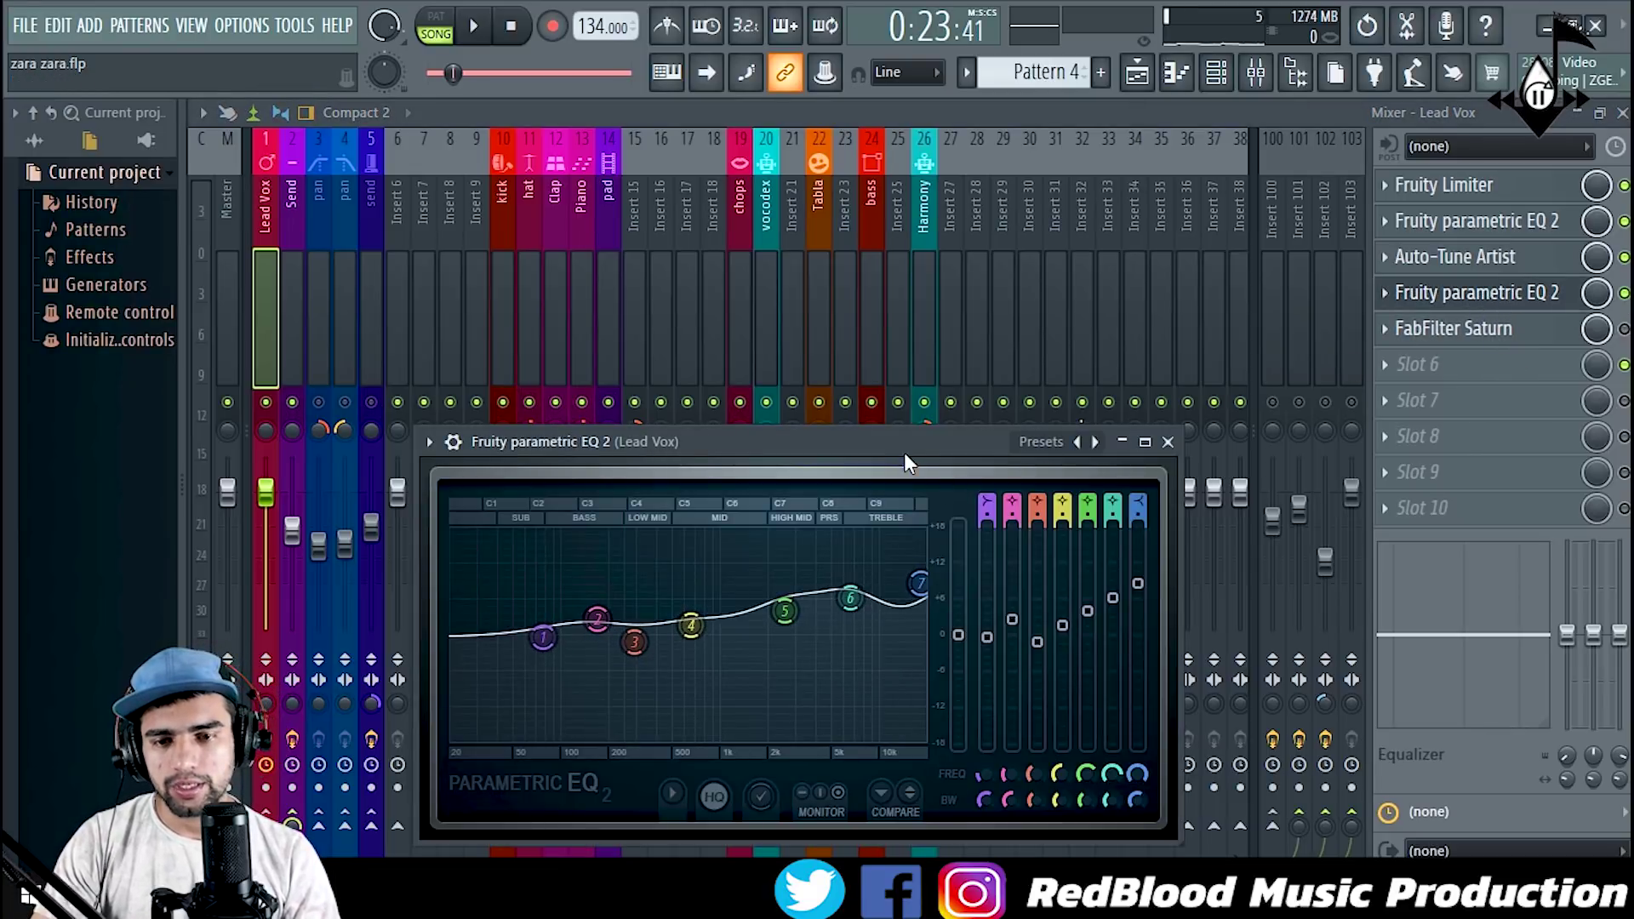
left_click_drag(904, 452, 880, 228)
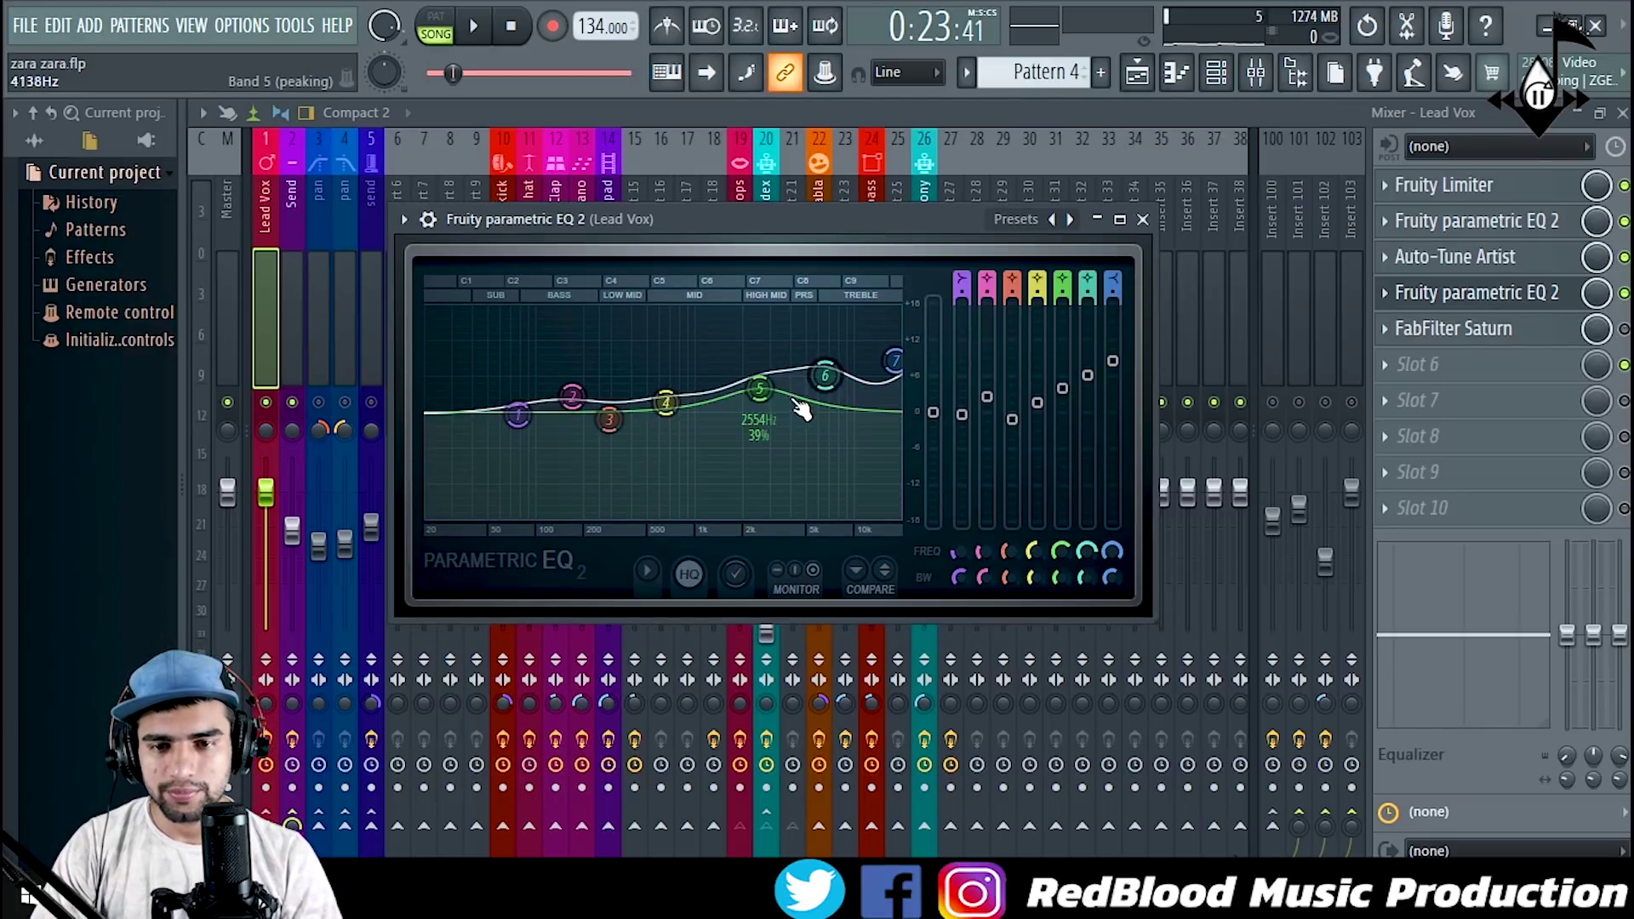
double_click(779, 220)
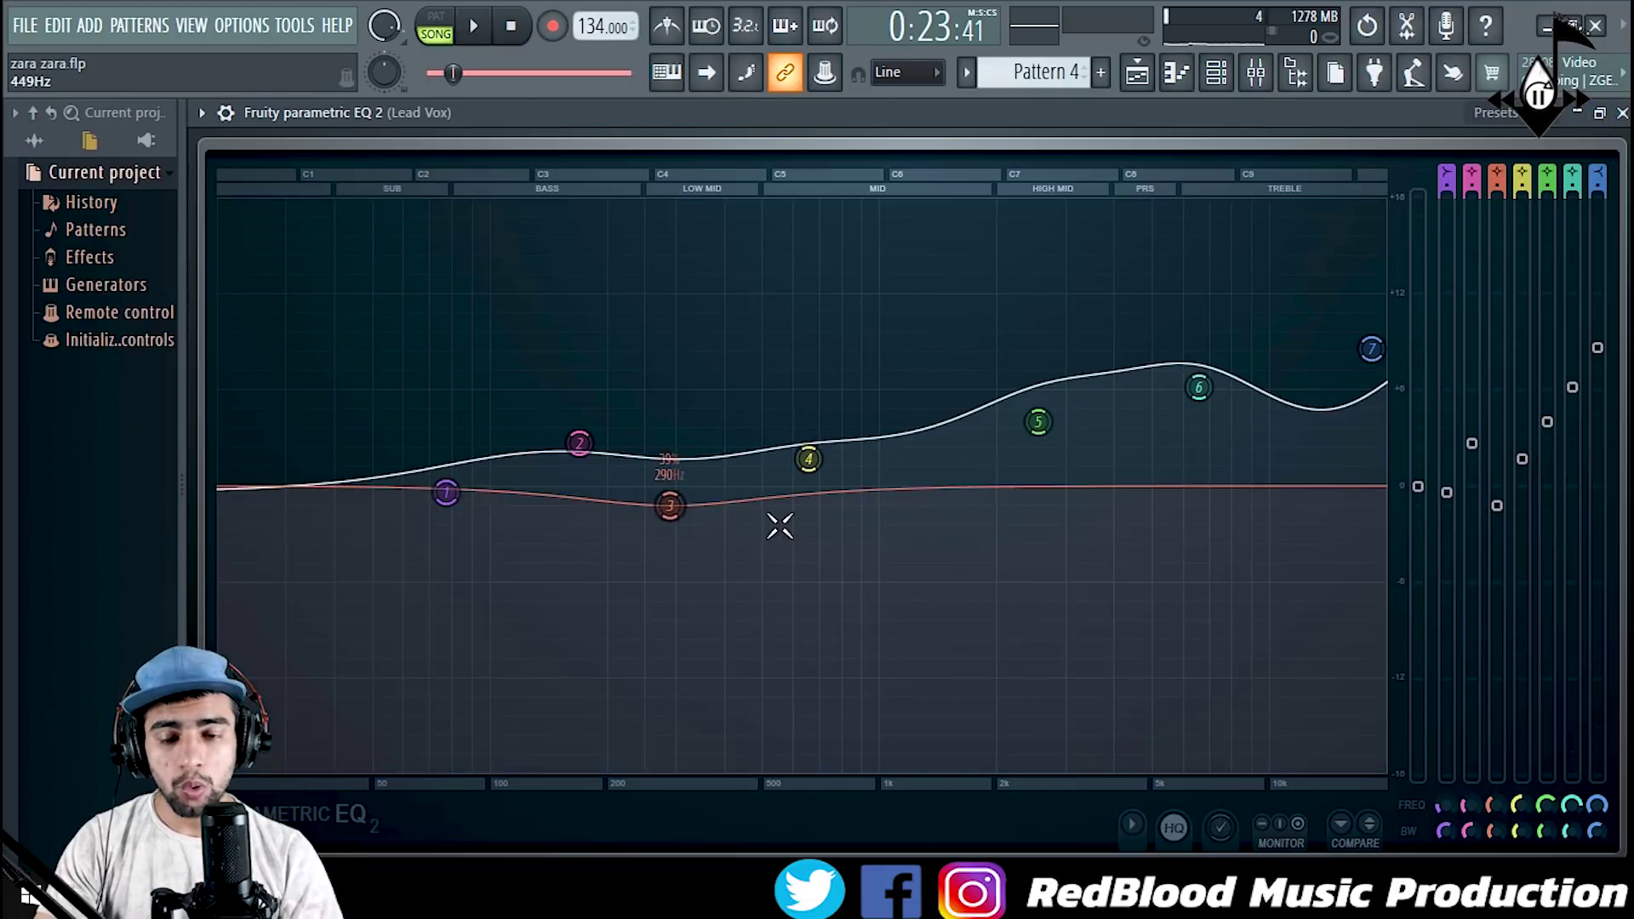
left_click(1622, 113)
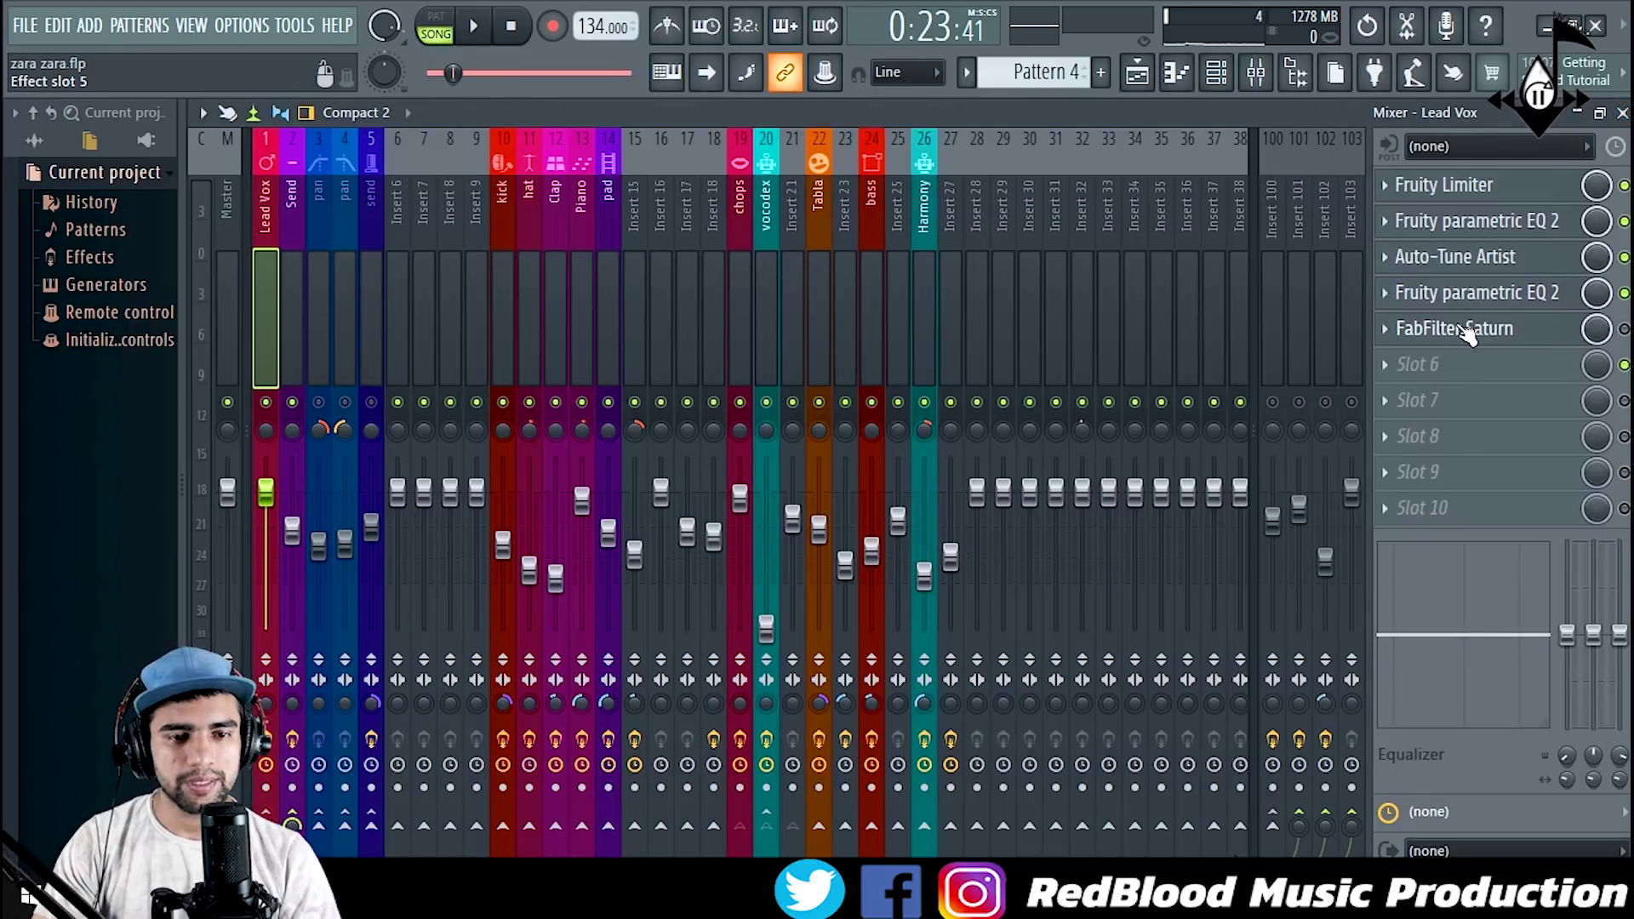
Step: Switch on FabFilter Saturn on the Lead Vox track, review its settings and play the vocal through the effect chain
left_click(1624, 328)
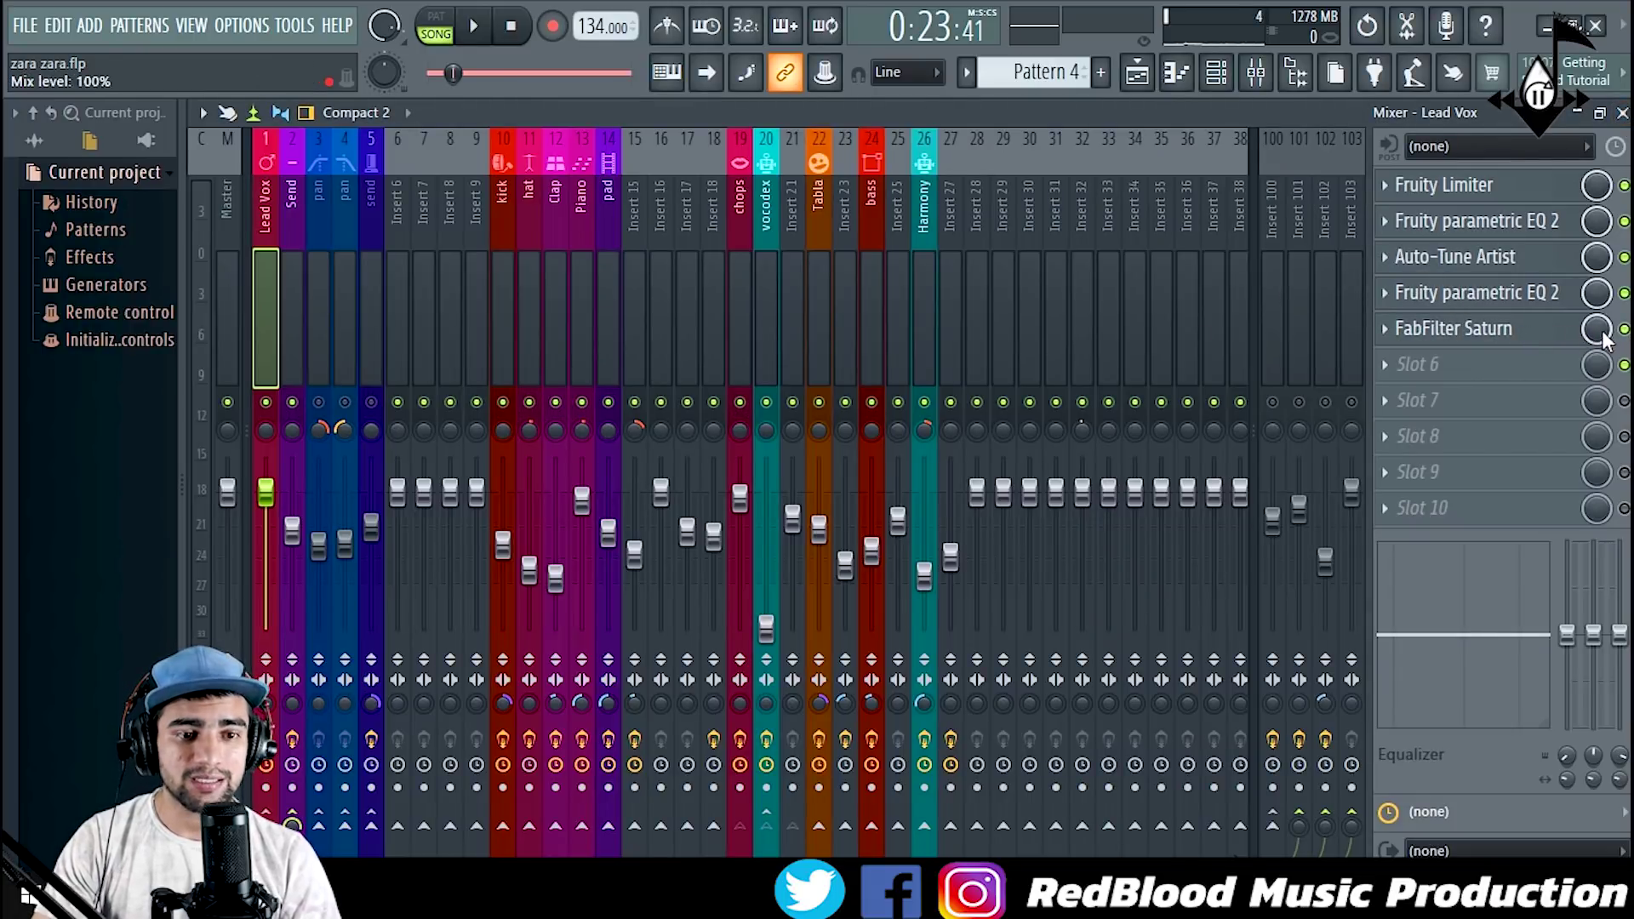
left_click(1532, 336)
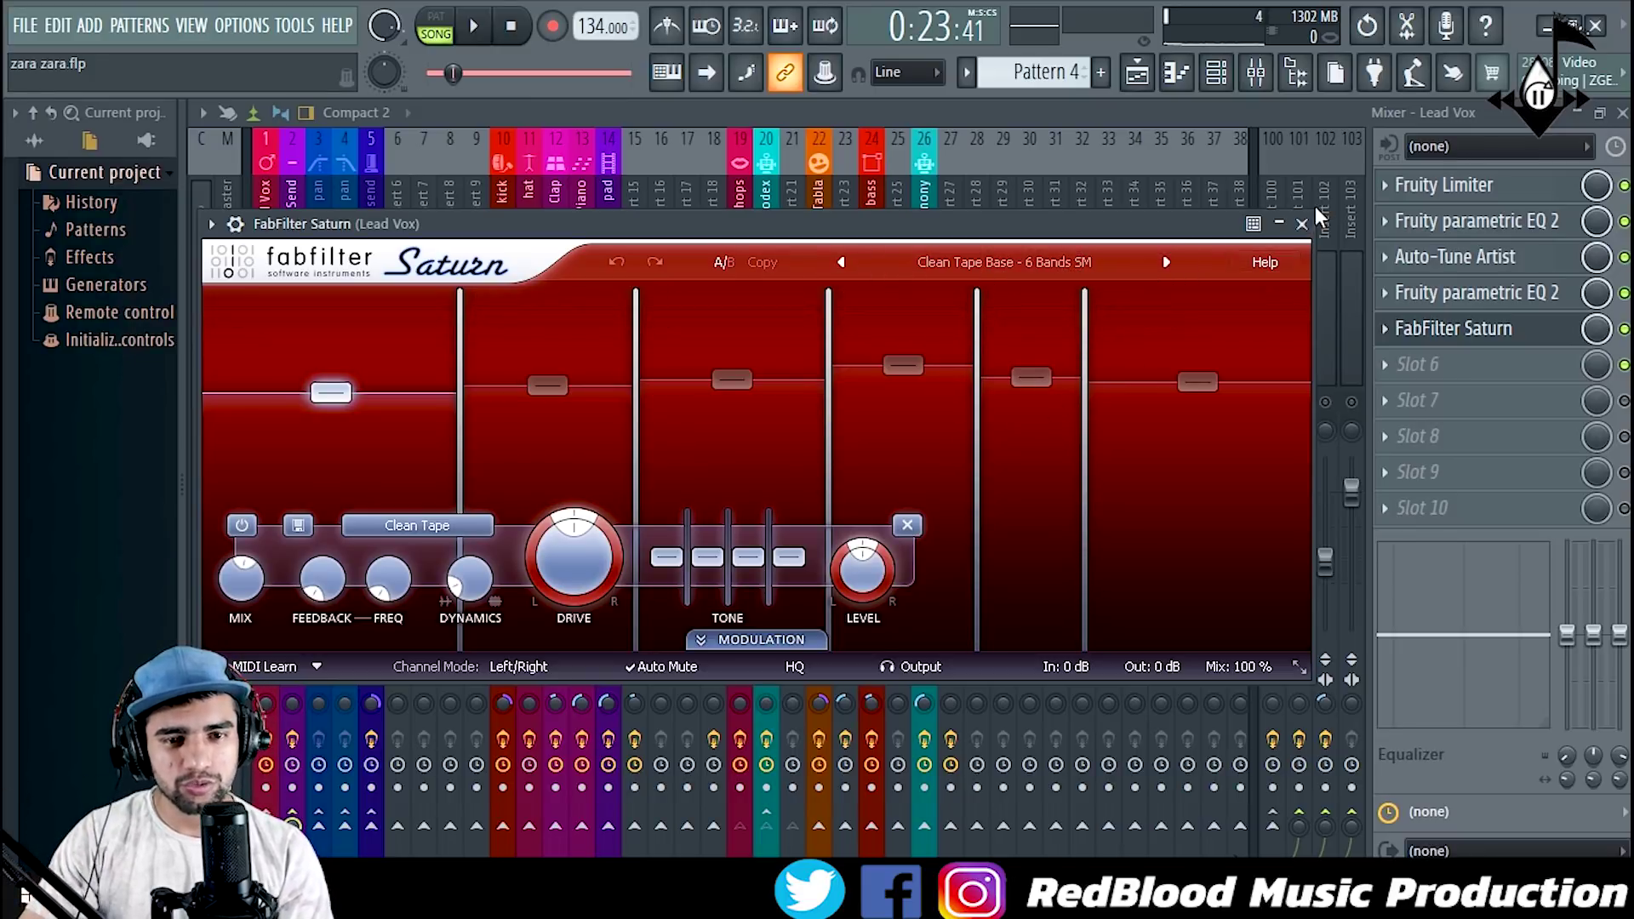
left_click(1303, 225)
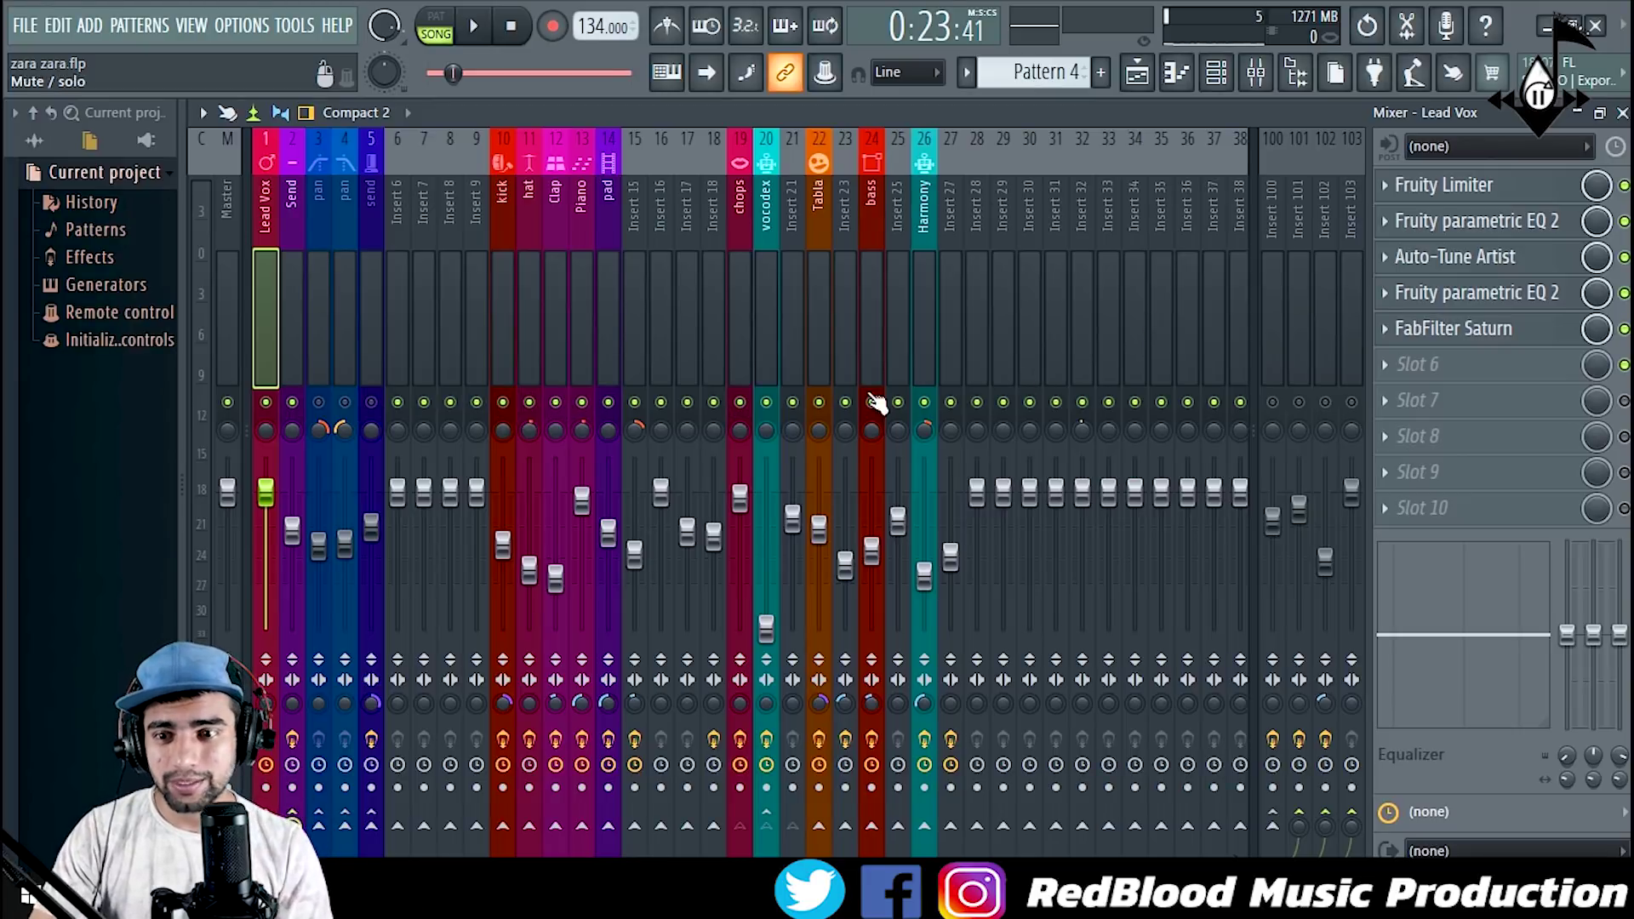
key("space")
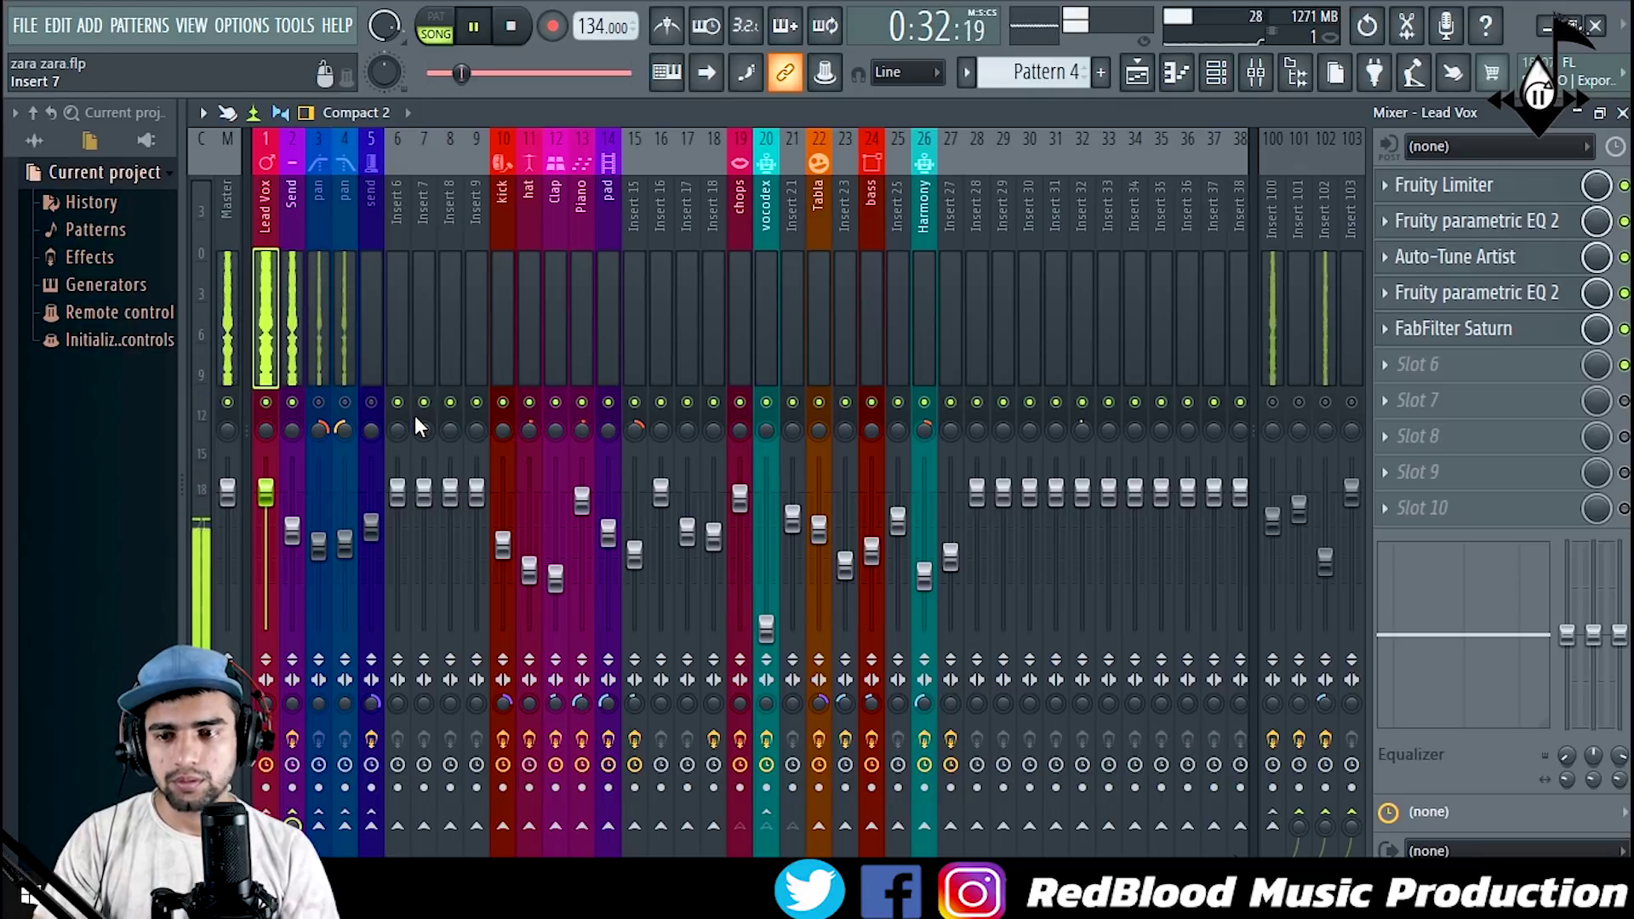
key("space")
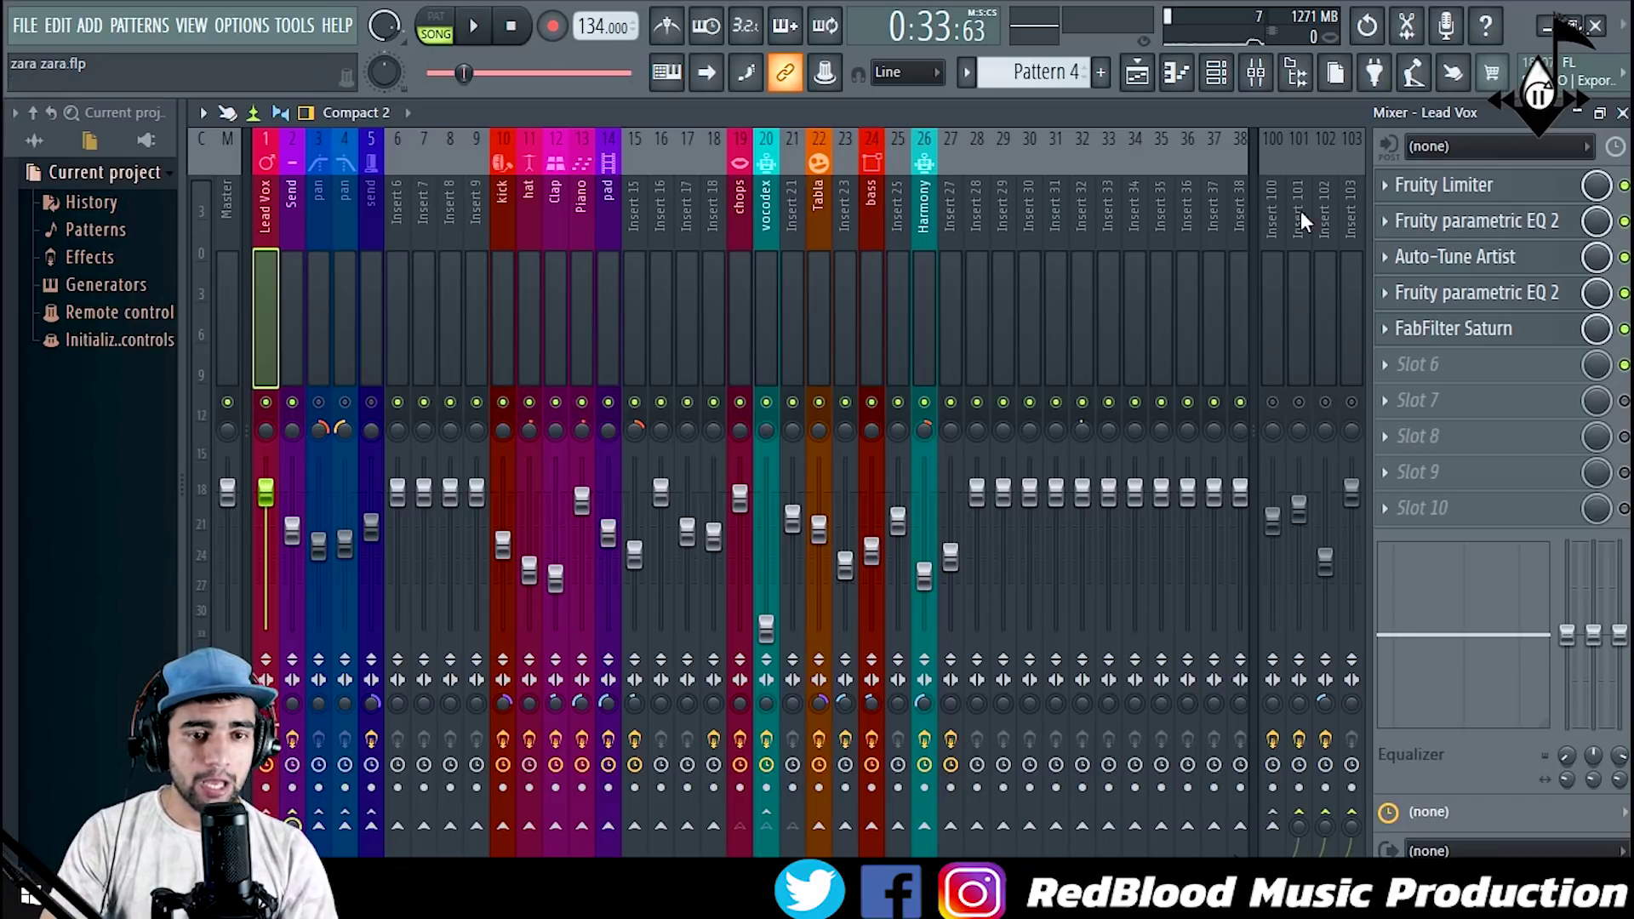
Step: Review the Fruity Limiter compression settings on the Lead Vox track
left_click(1478, 194)
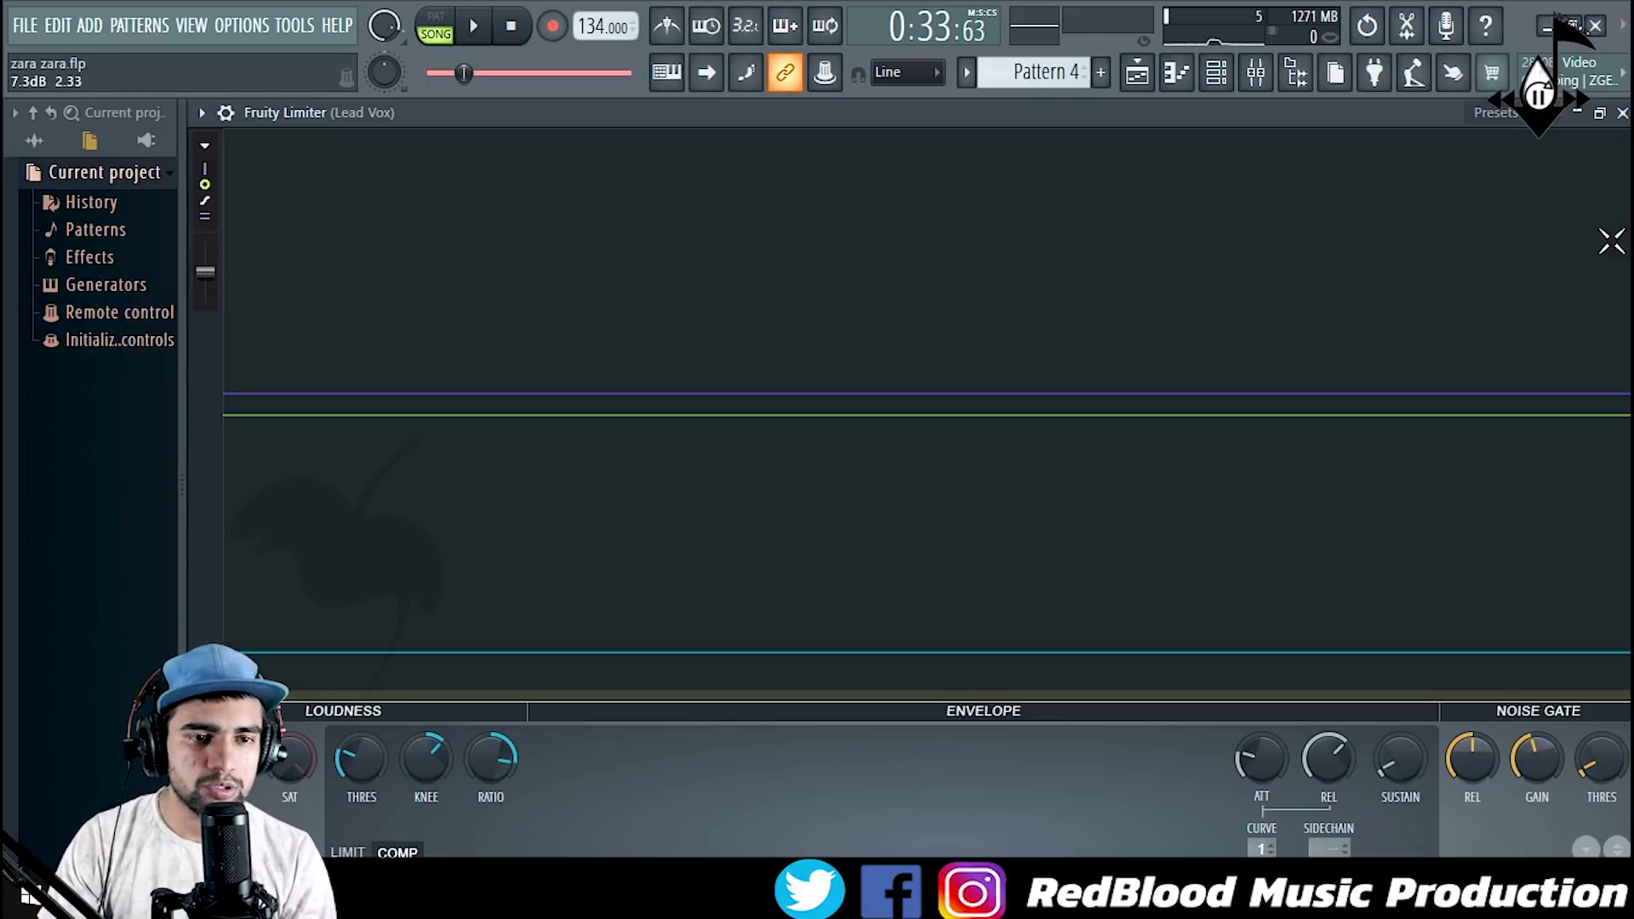
left_click(1623, 112)
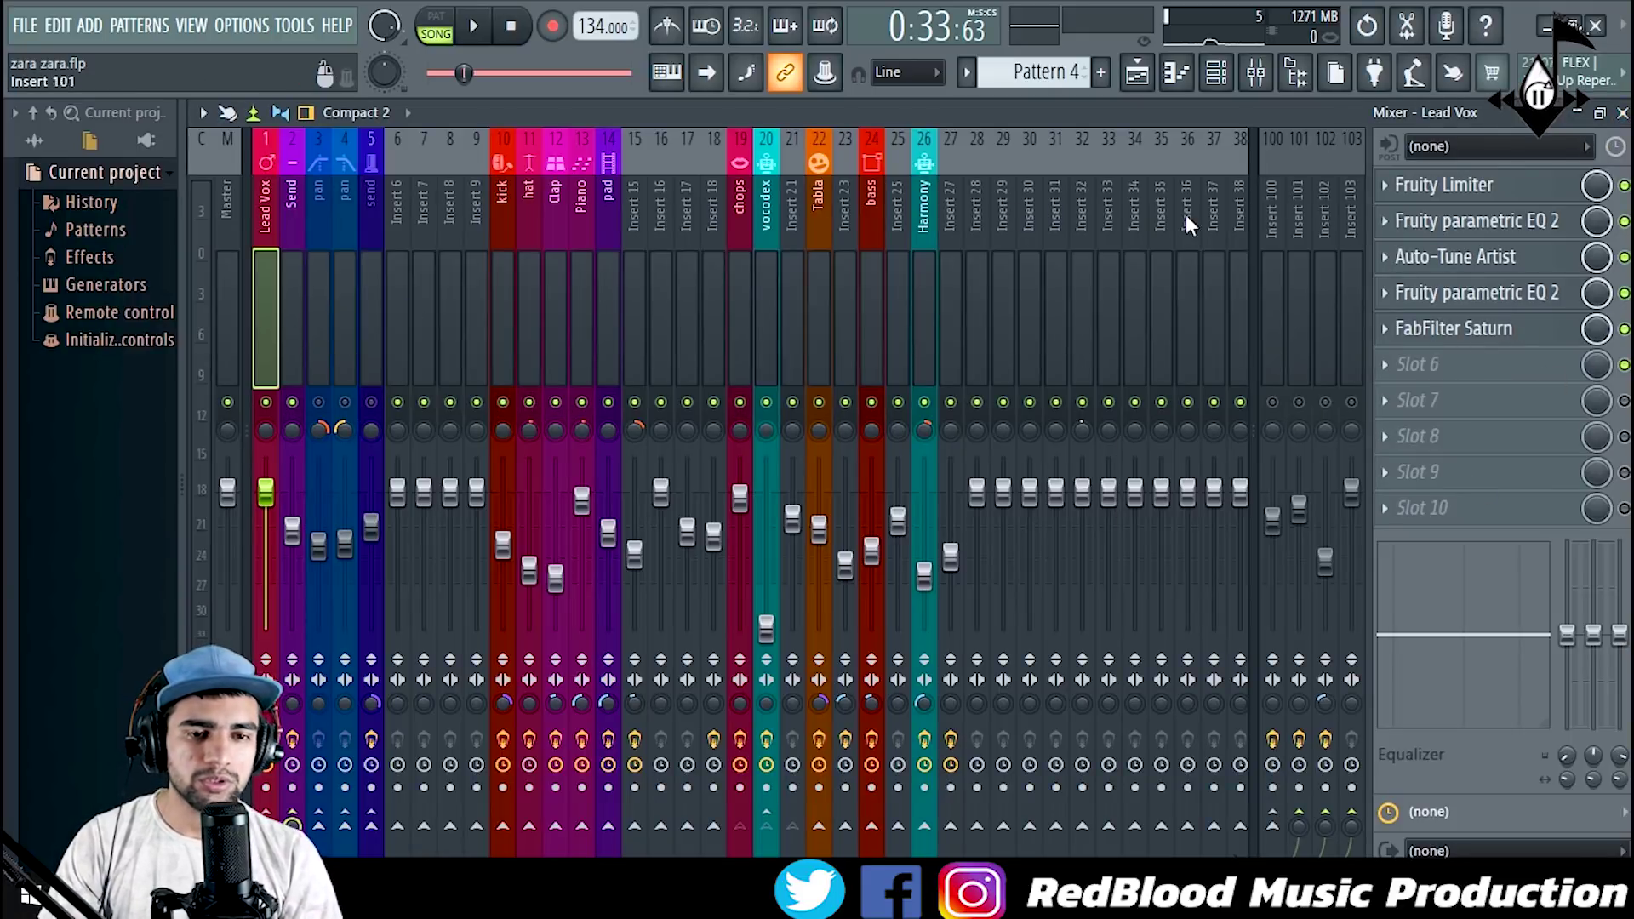
Step: Switch on Noveltech Vocal Enhancer on the Send track, review its settings and play the vocal through it
left_click(286, 290)
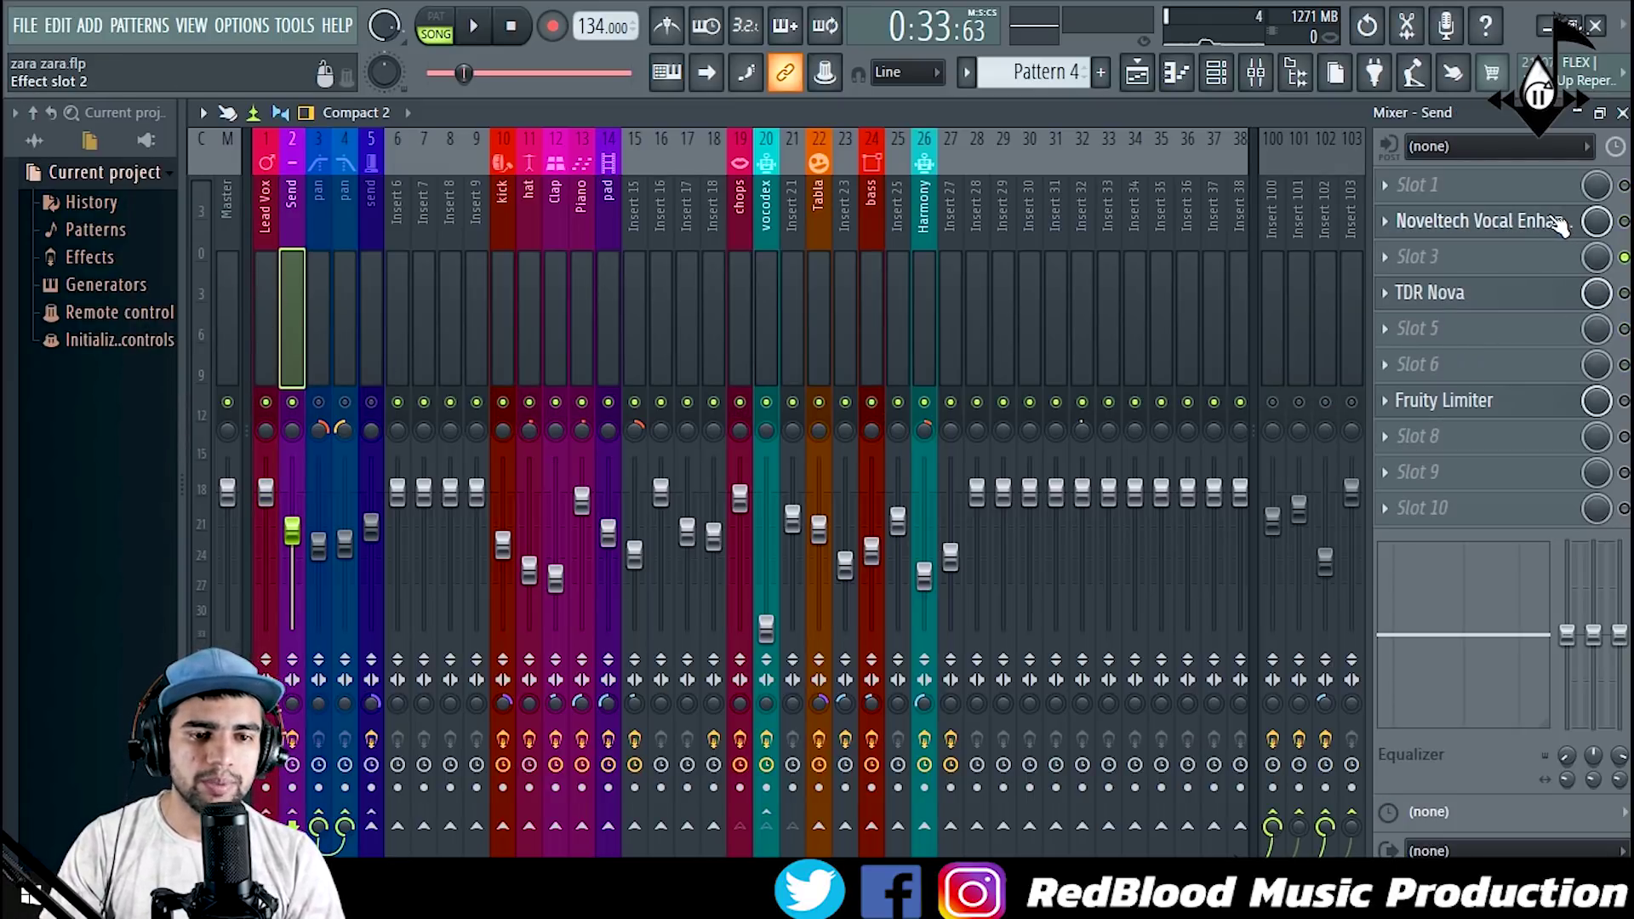
left_click(1624, 222)
left_click(1531, 228)
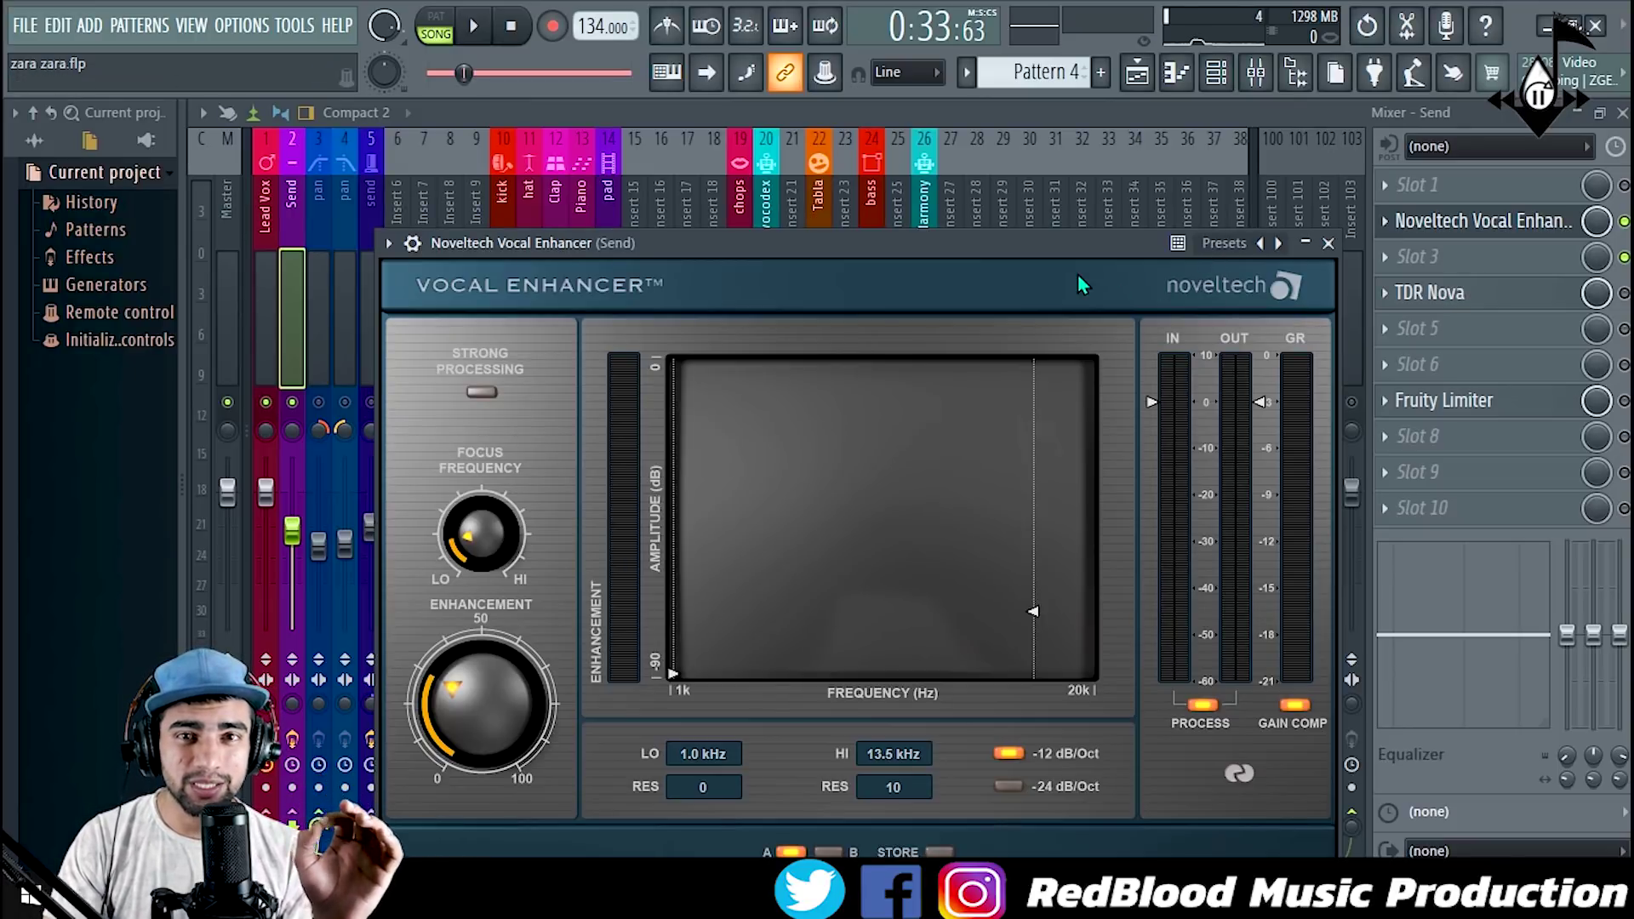
key("space")
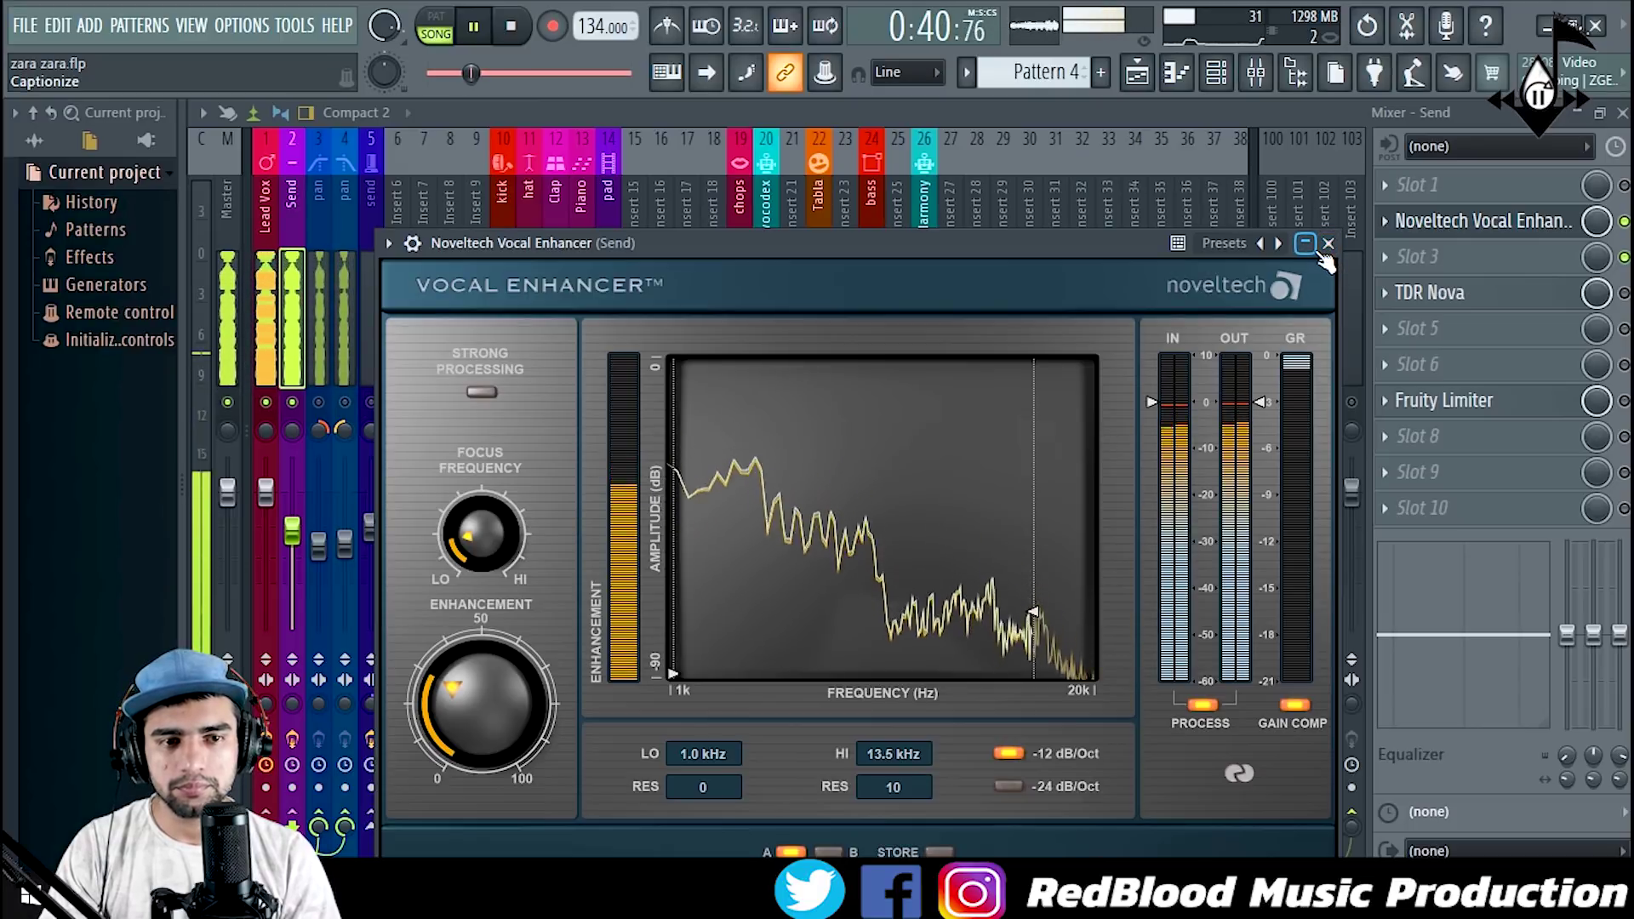
key("ctrl+s")
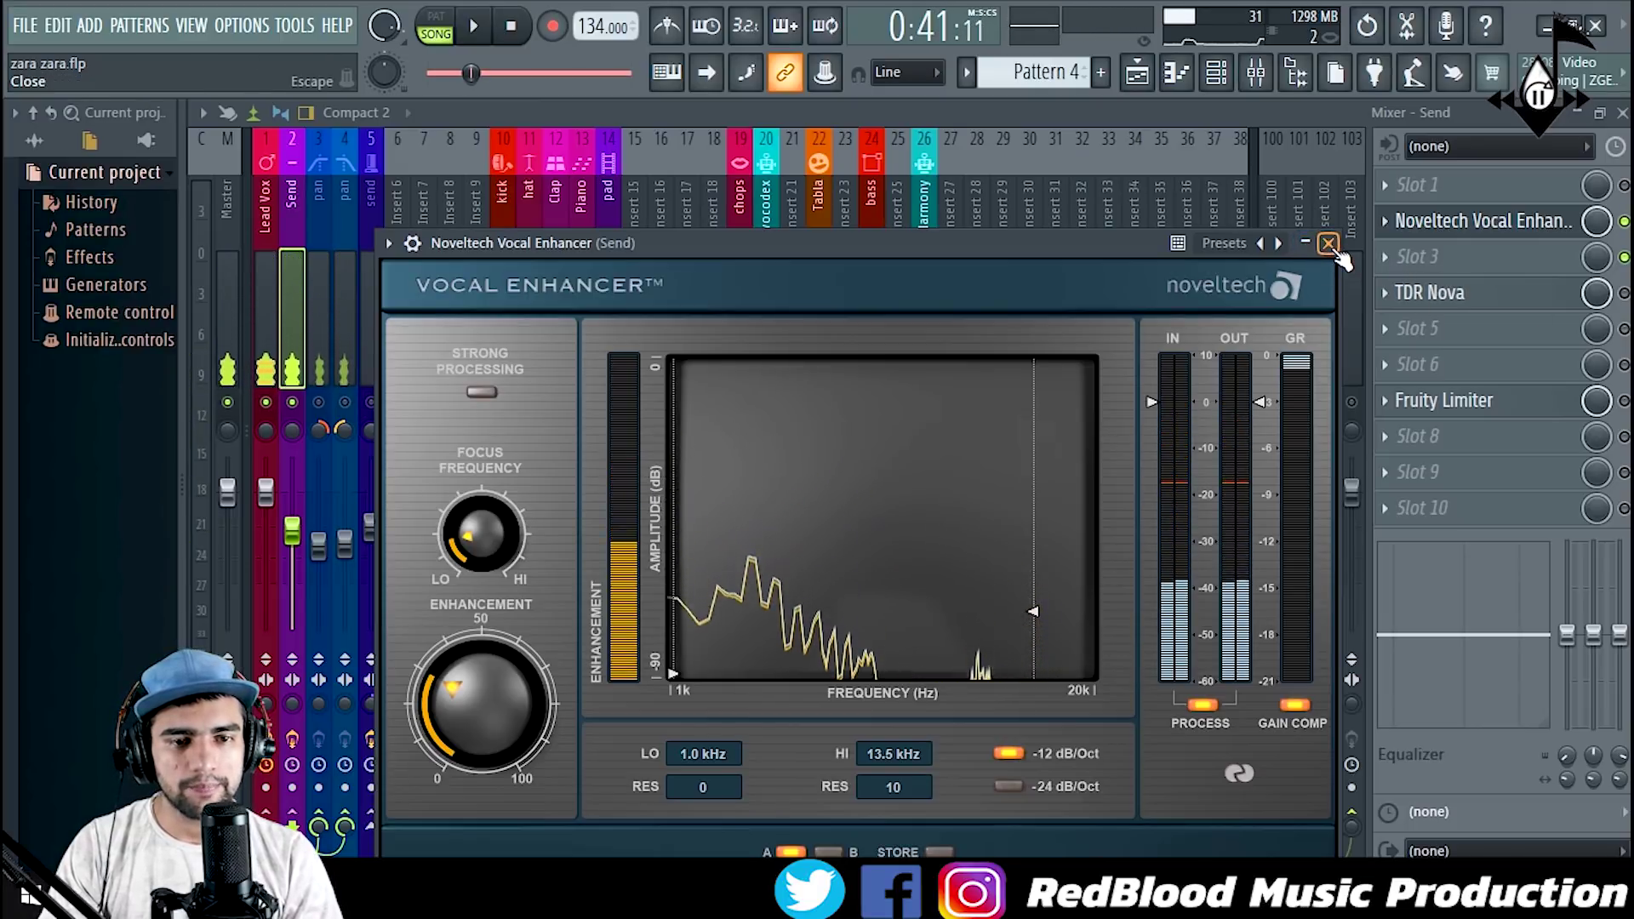
left_click(1328, 244)
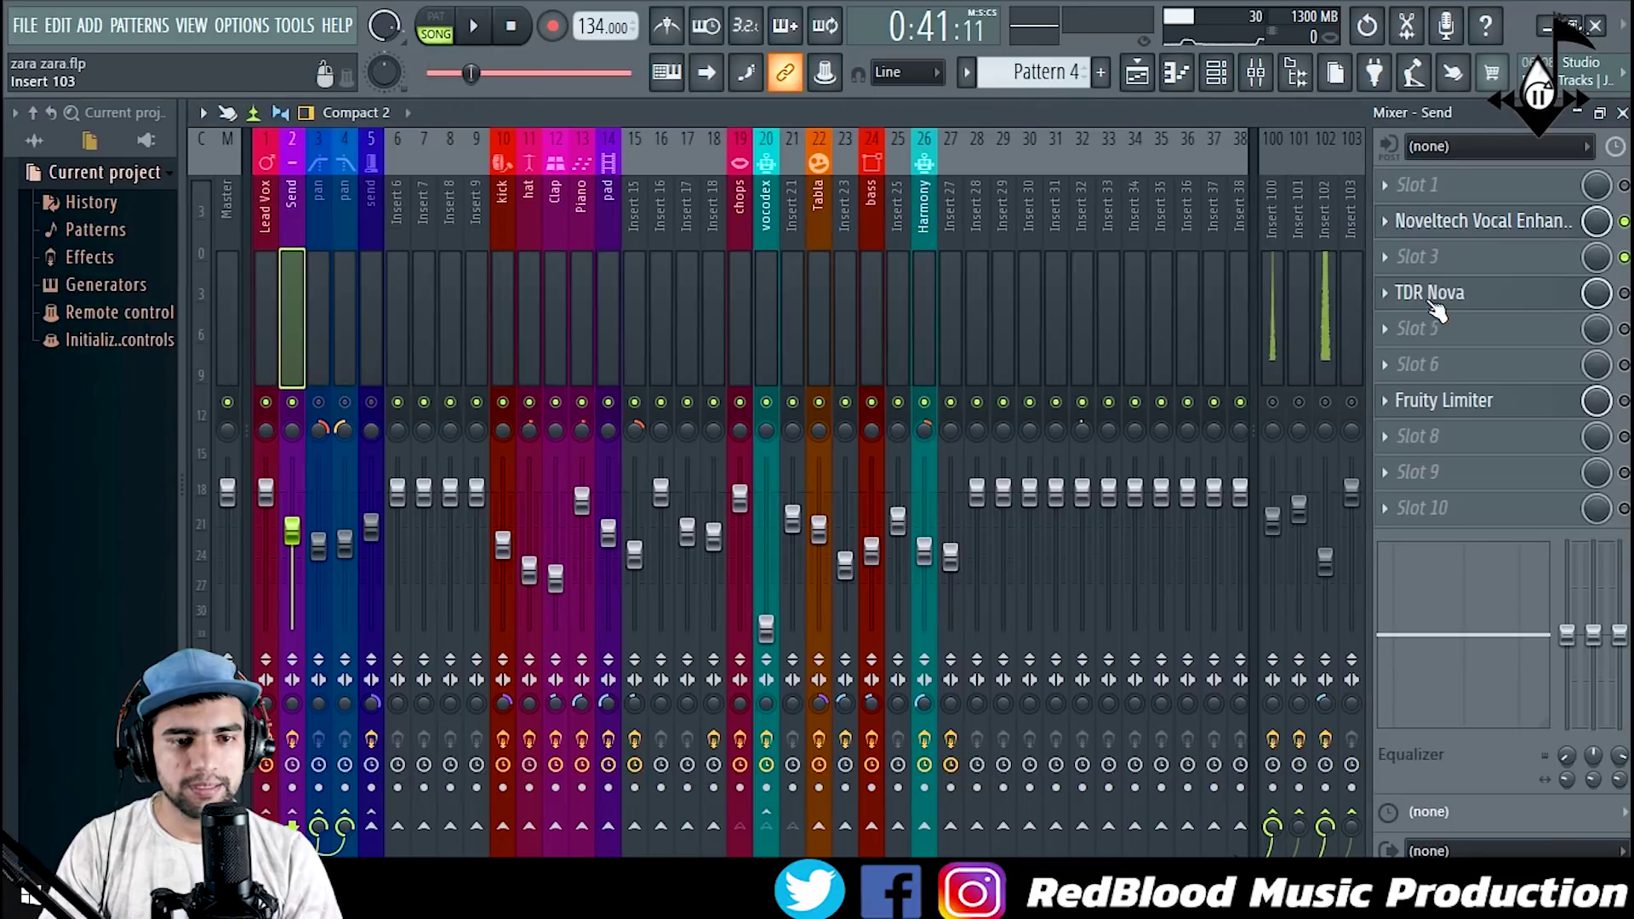
Step: Switch on TDR Nova and Fruity Limiter on the Send track and review the settings of each
left_click(1525, 302)
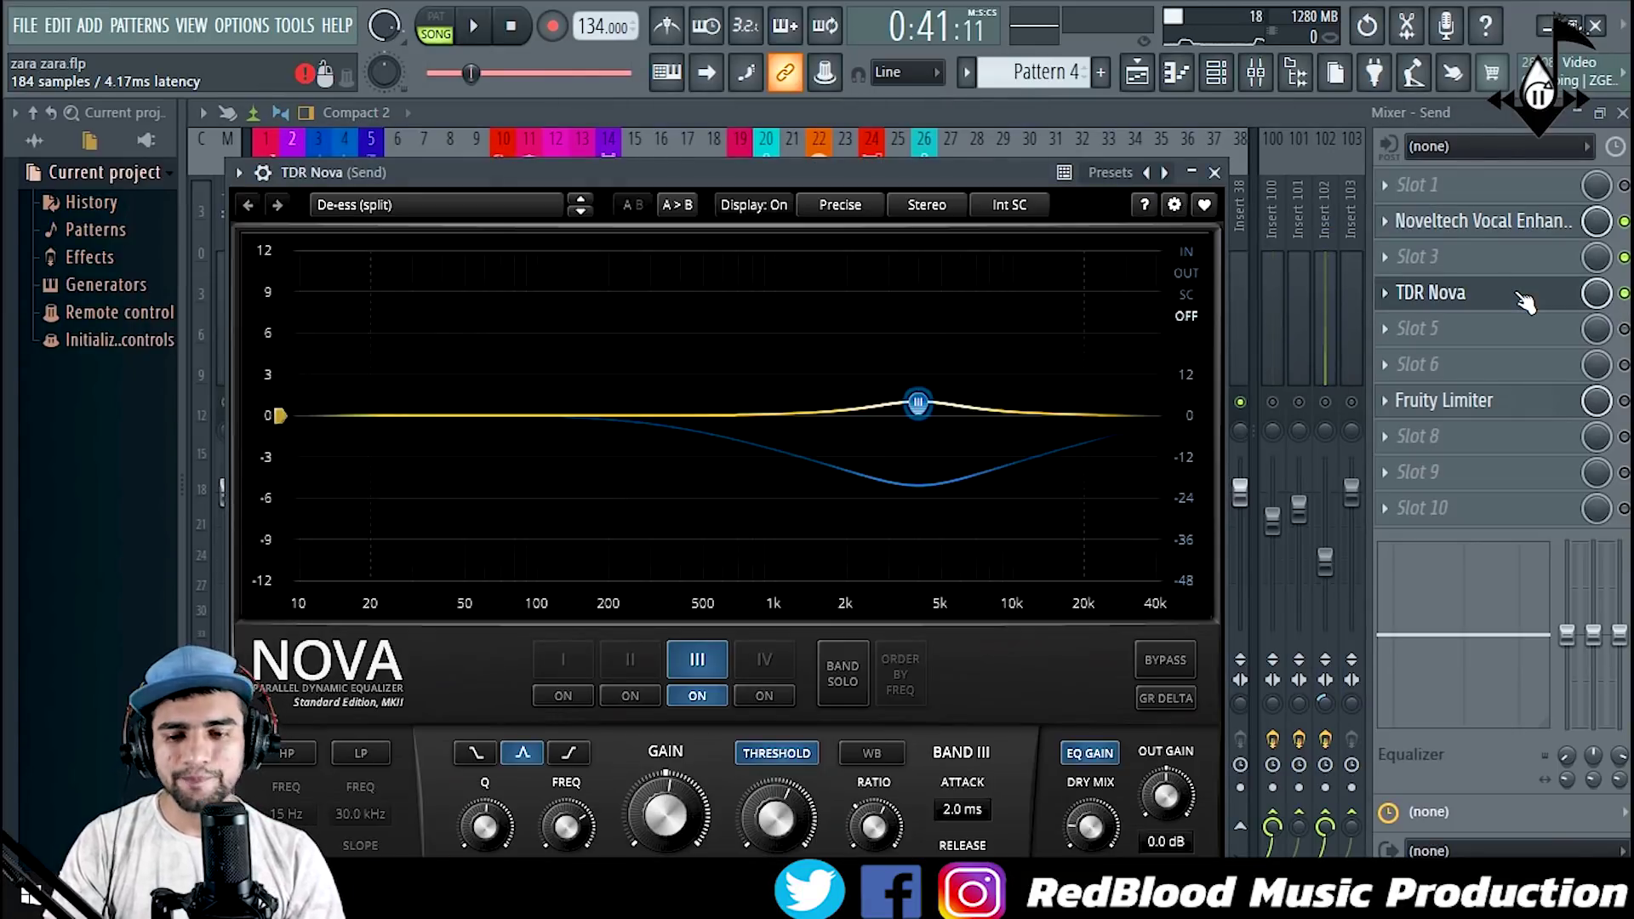
left_click_drag(926, 175, 957, 160)
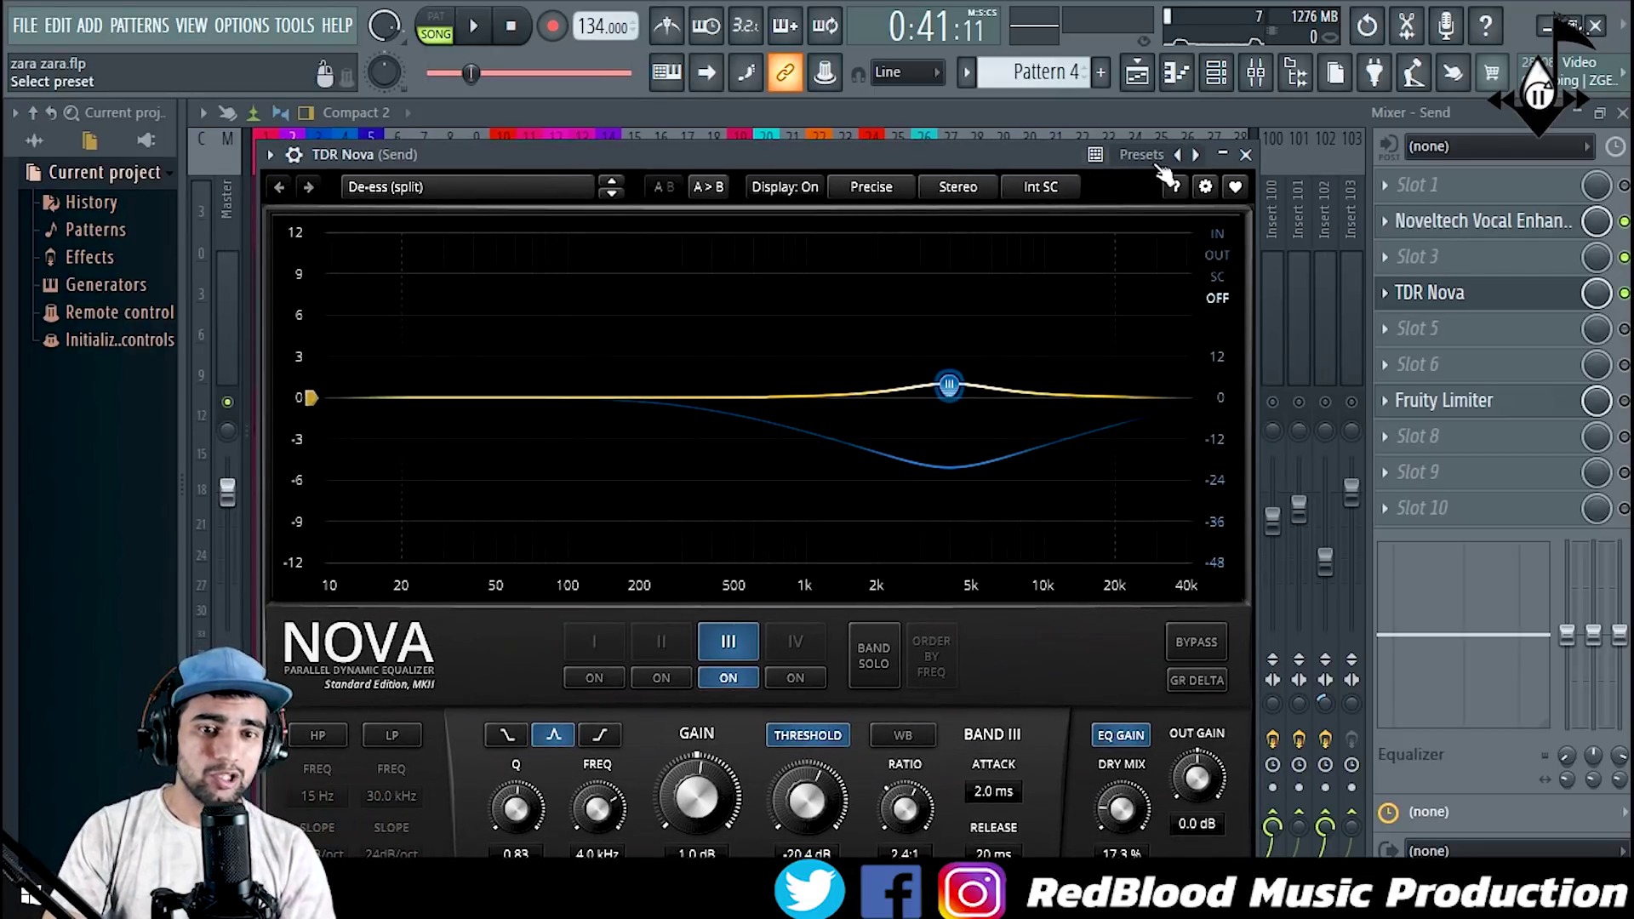
left_click(1245, 156)
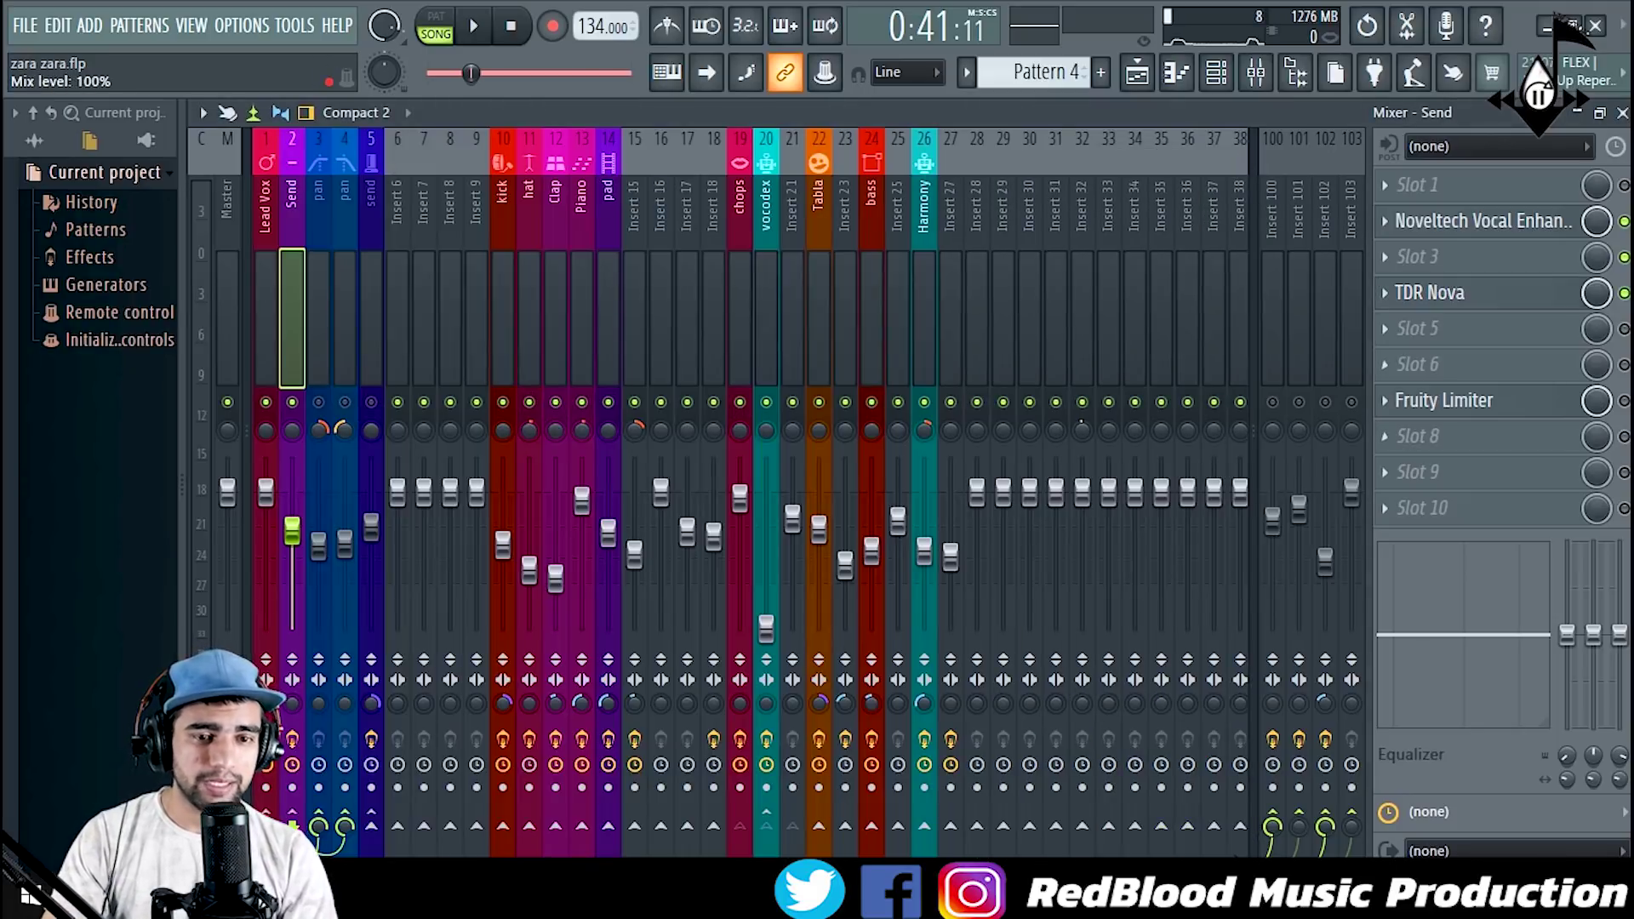
left_click(1526, 411)
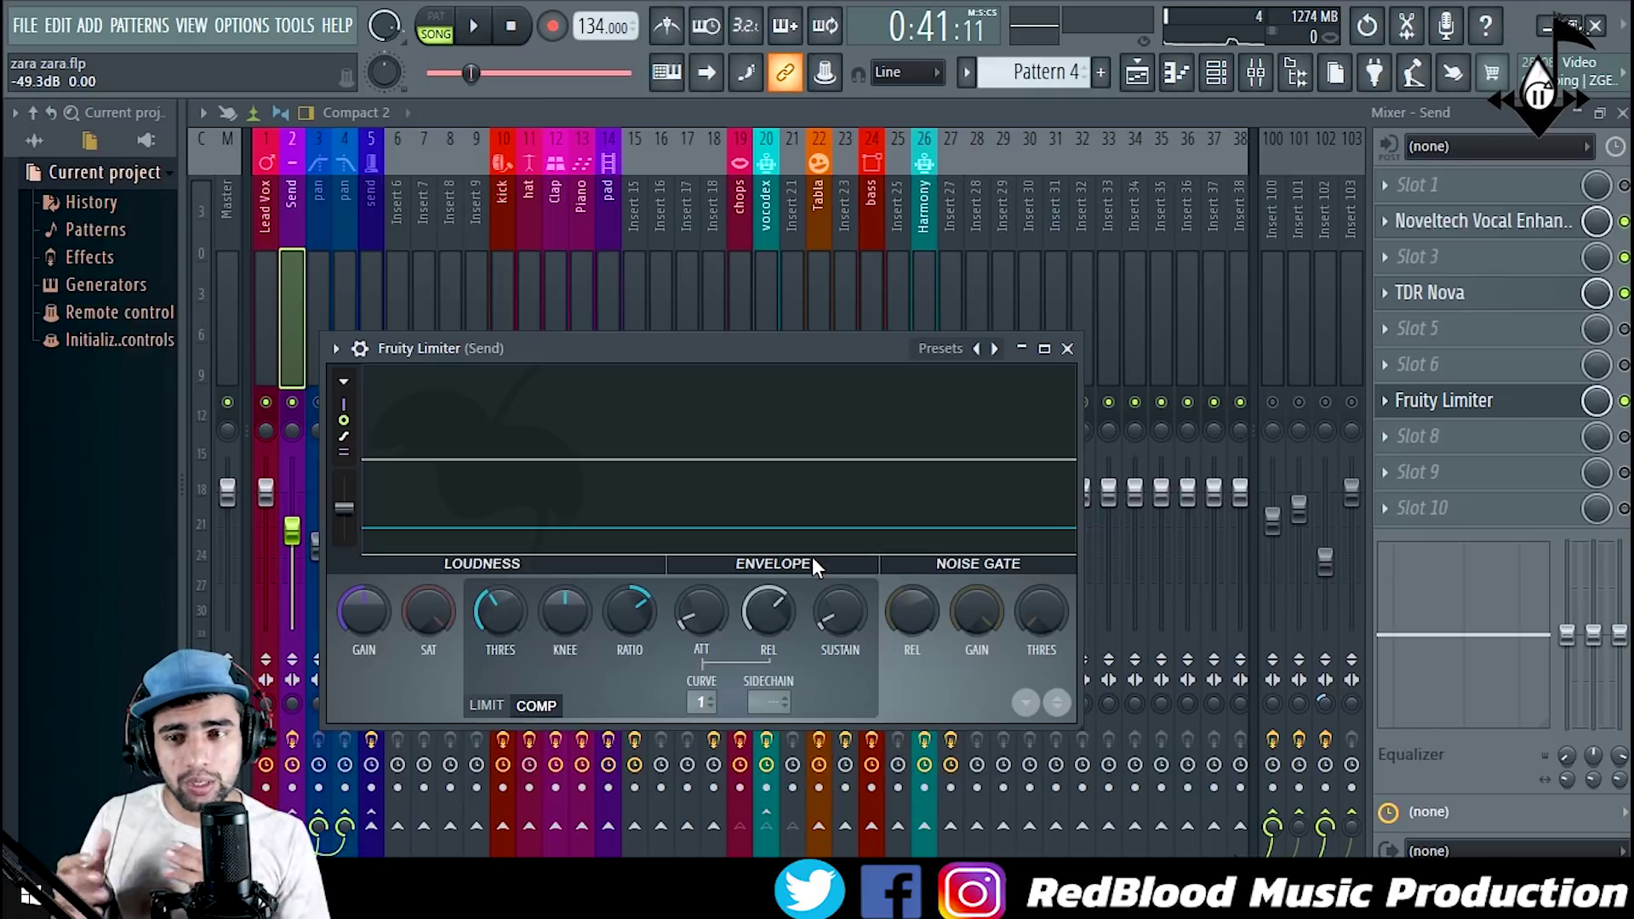
left_click(1067, 348)
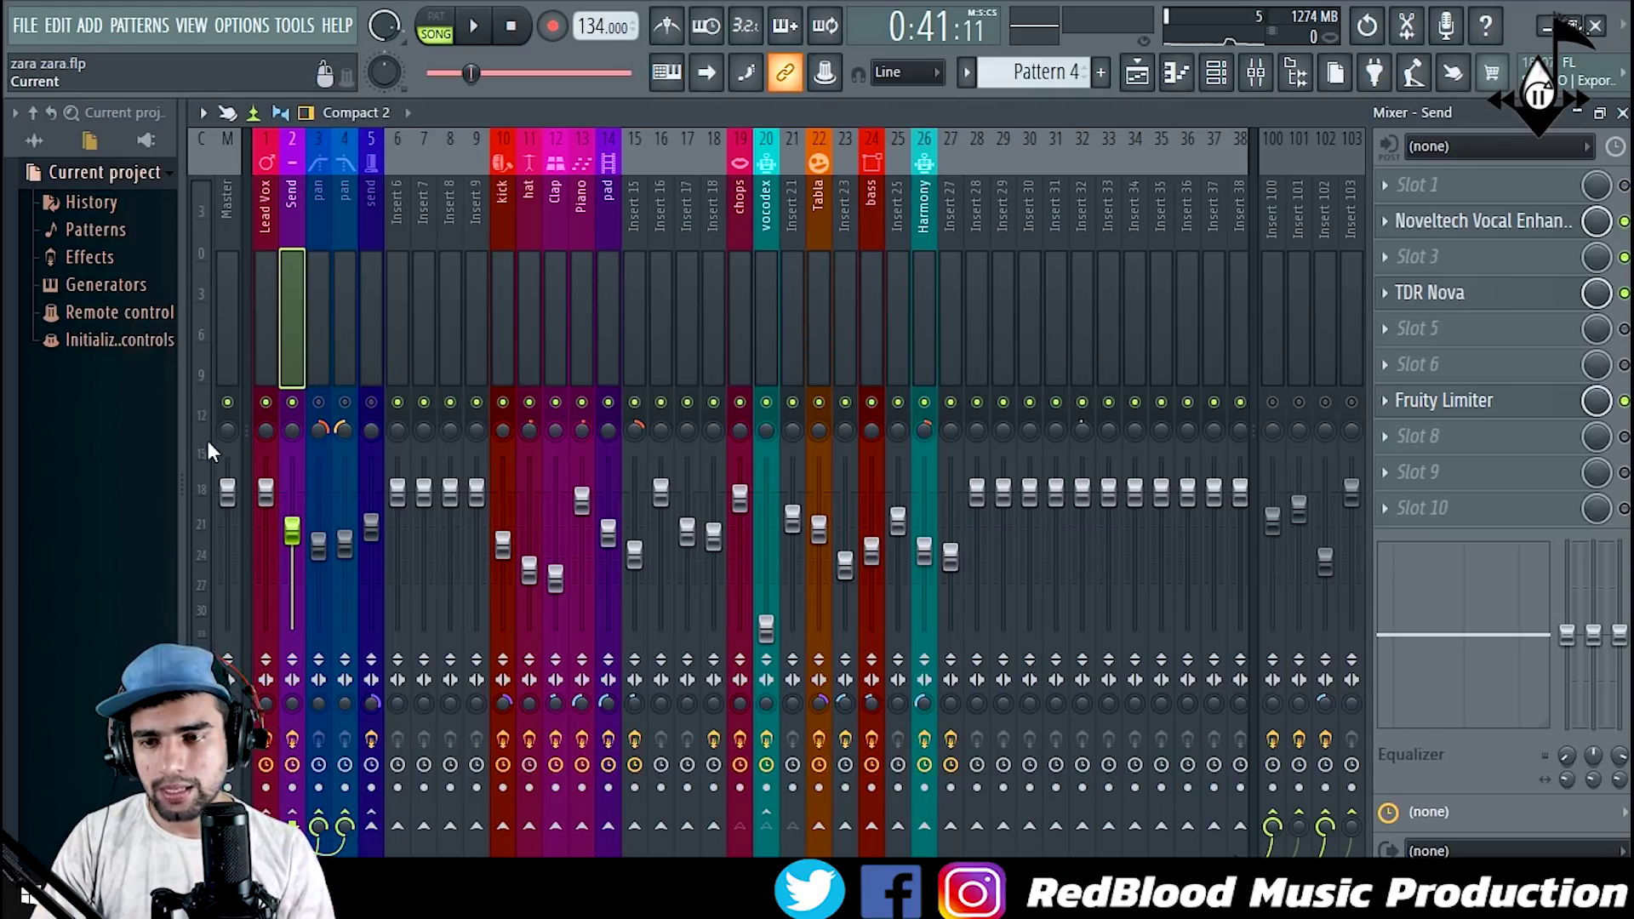
Step: Unmute the two pan tracks, mixer tracks 3 and 4, and look over their effect slots
left_click(268, 279)
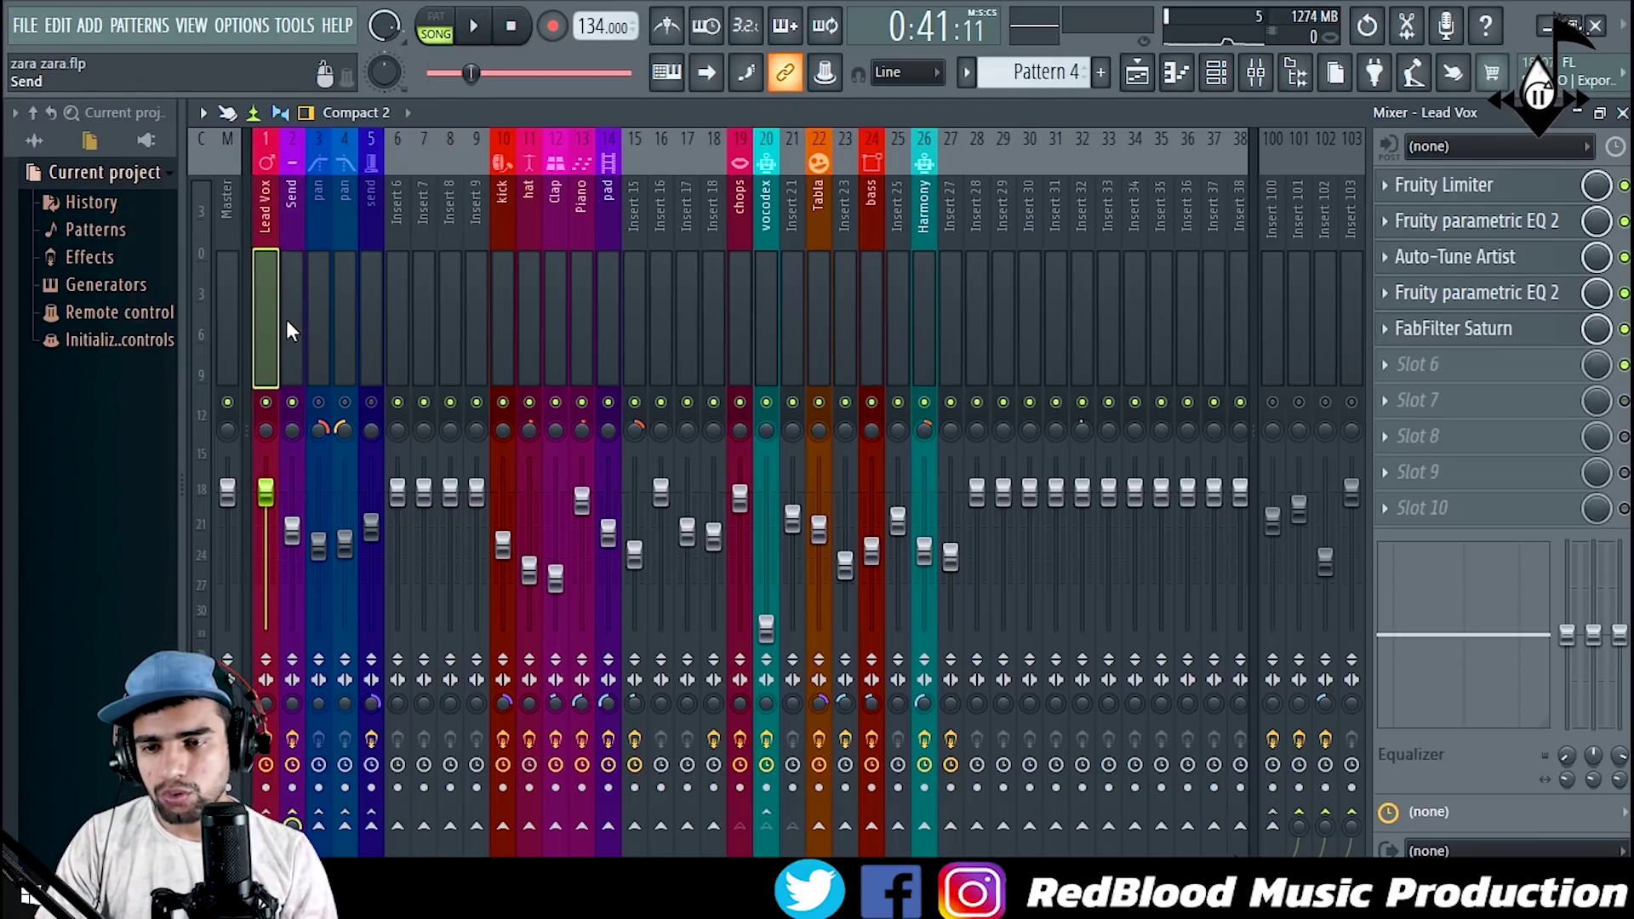
left_click(293, 301)
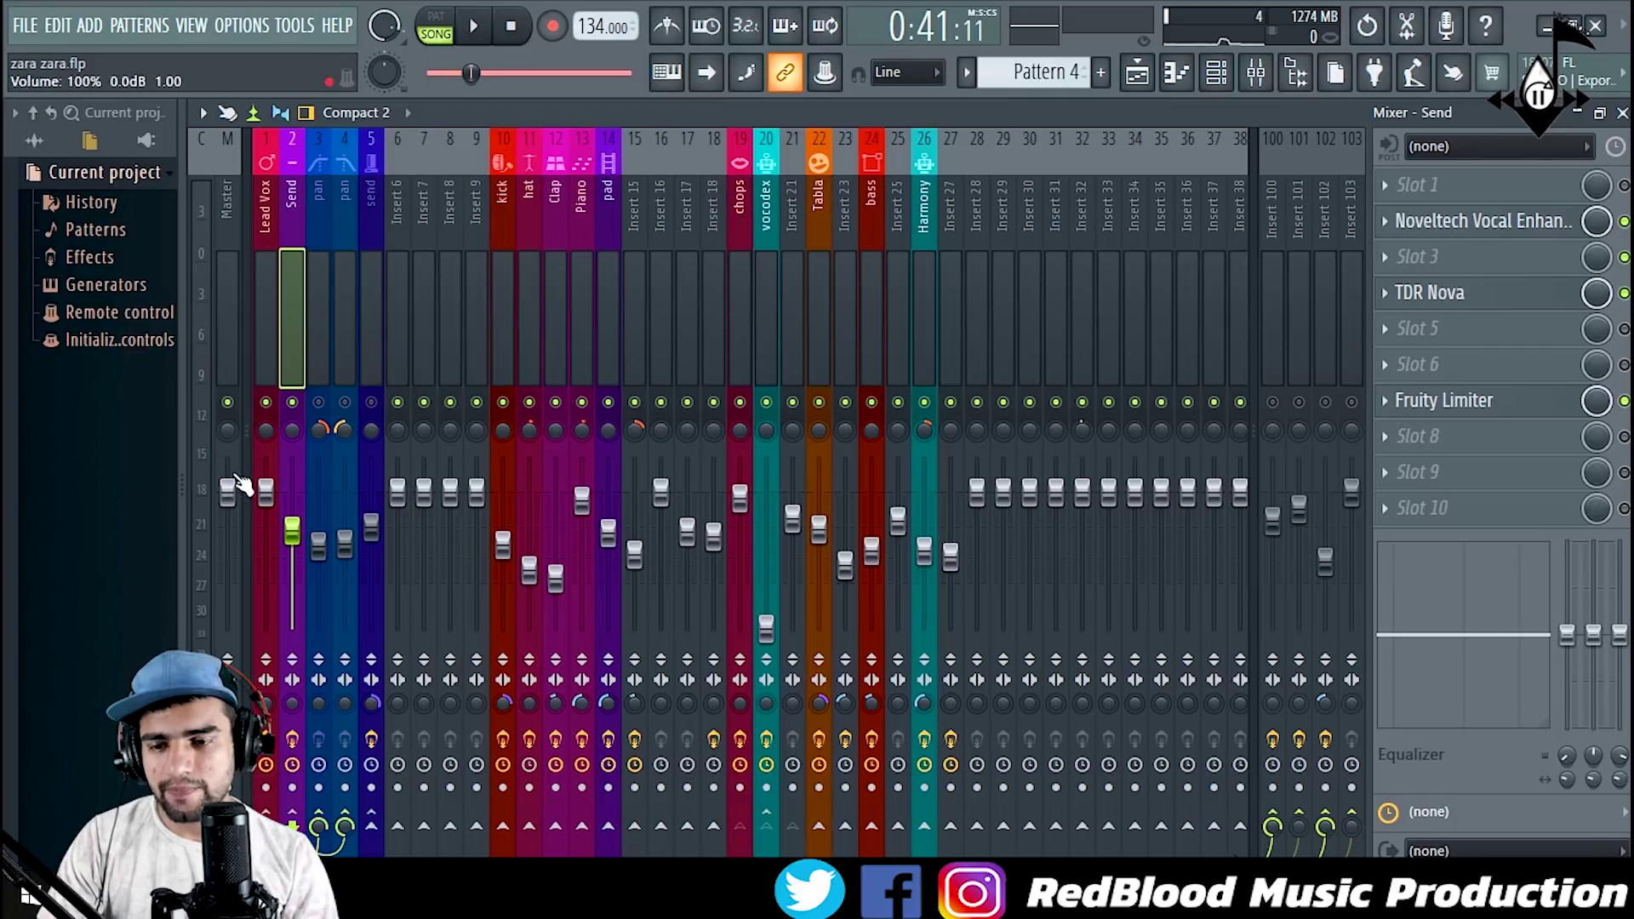
left_click(318, 402)
left_click(345, 401)
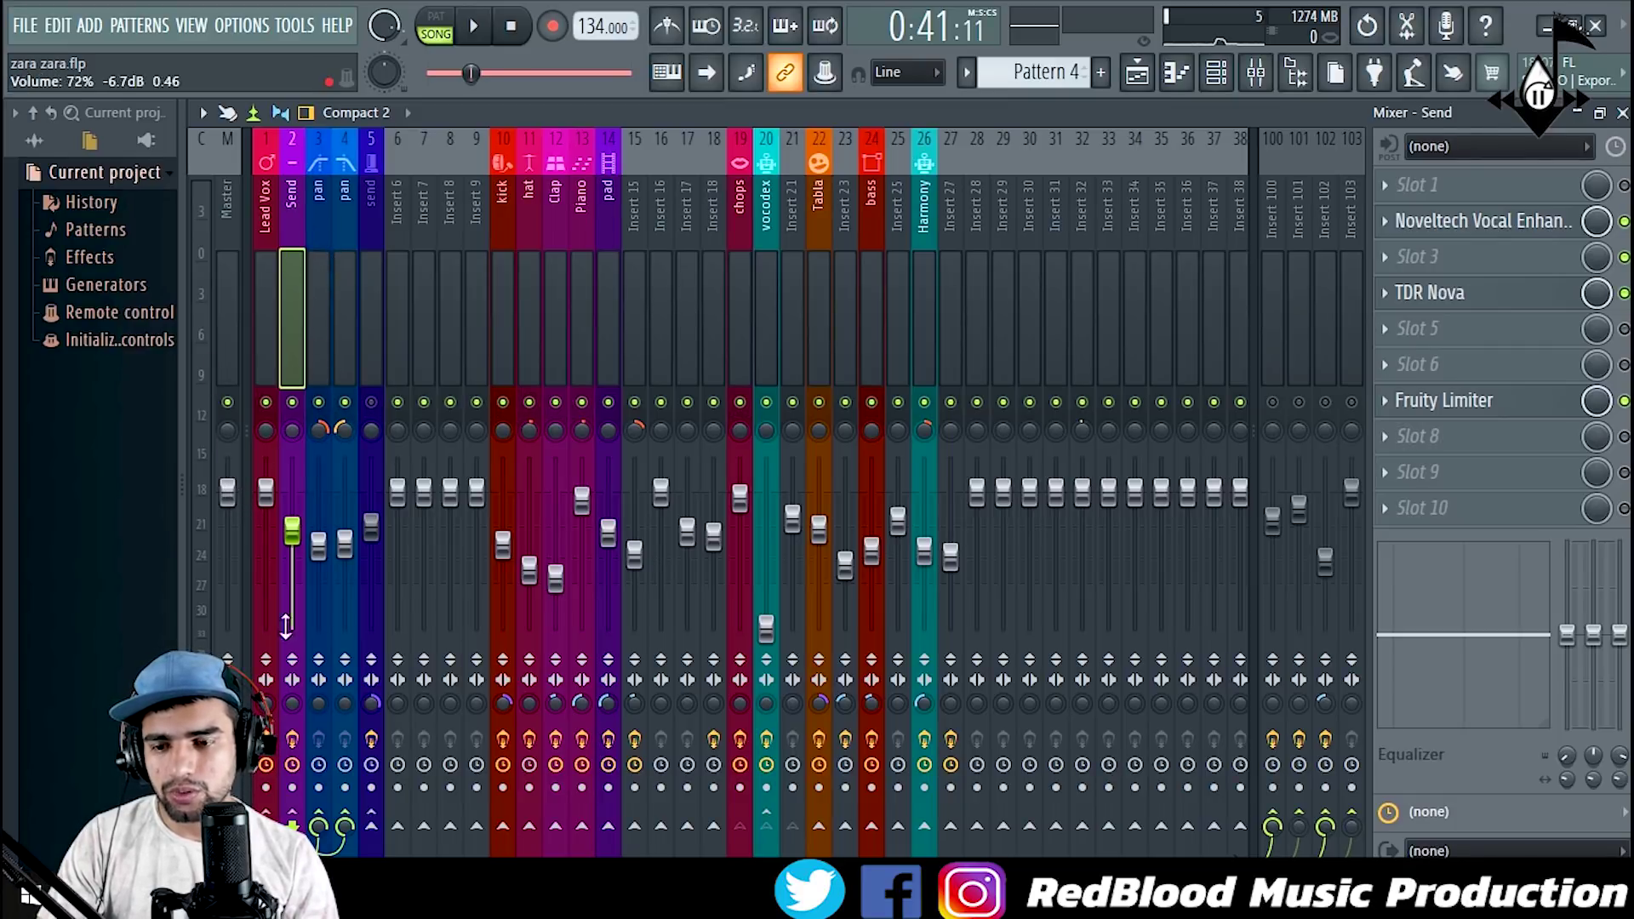
left_click(321, 326)
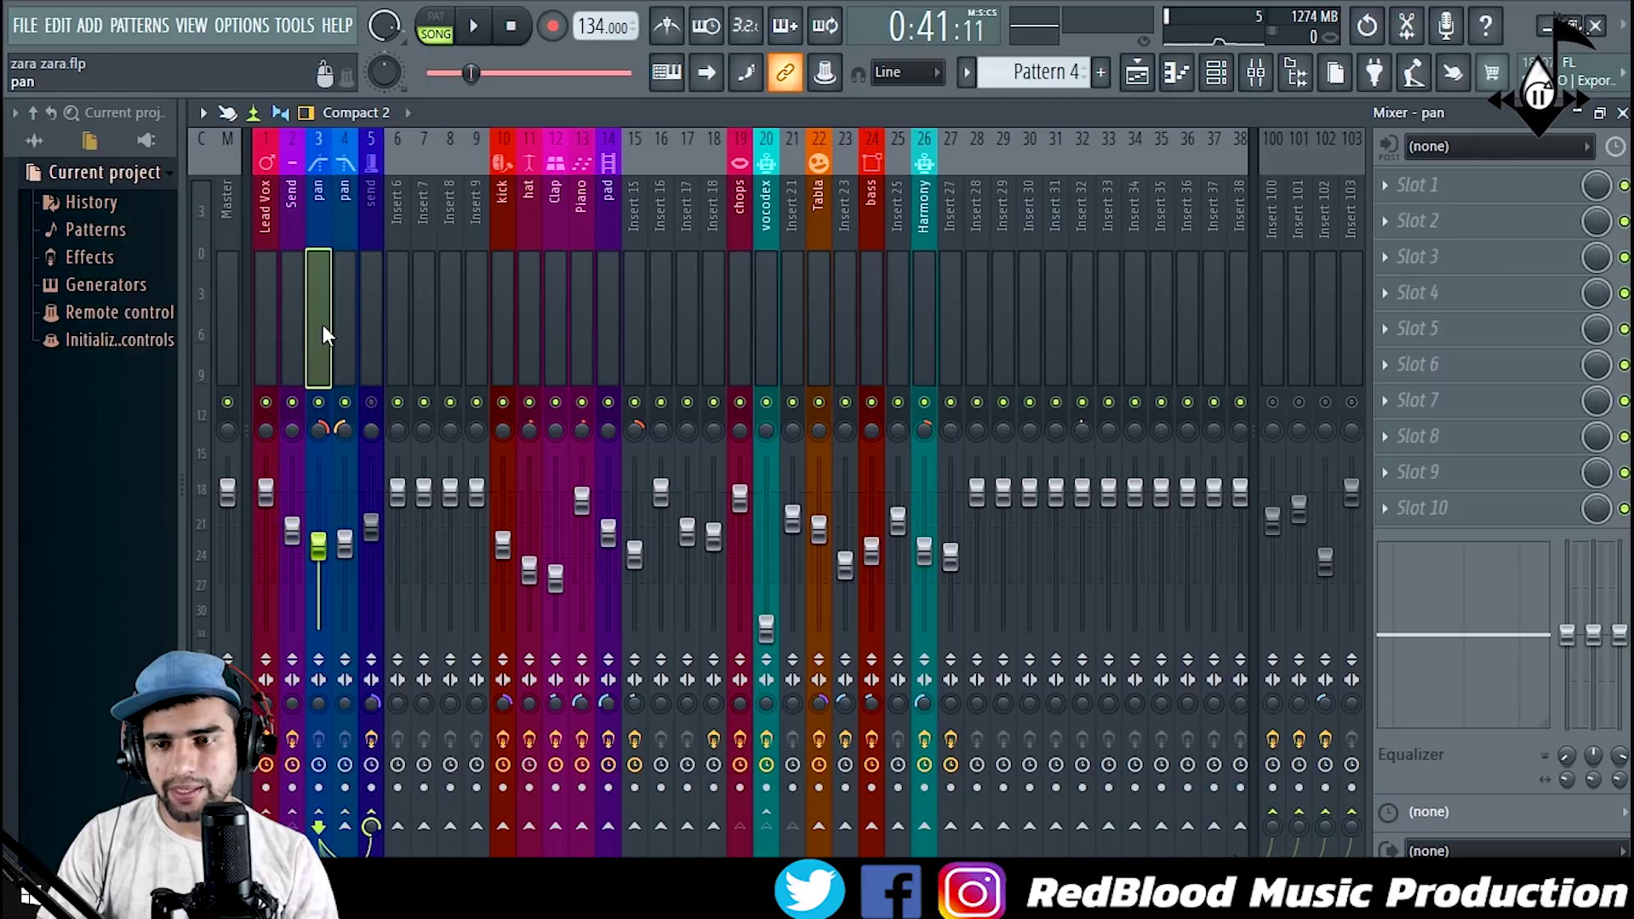
left_click(334, 332)
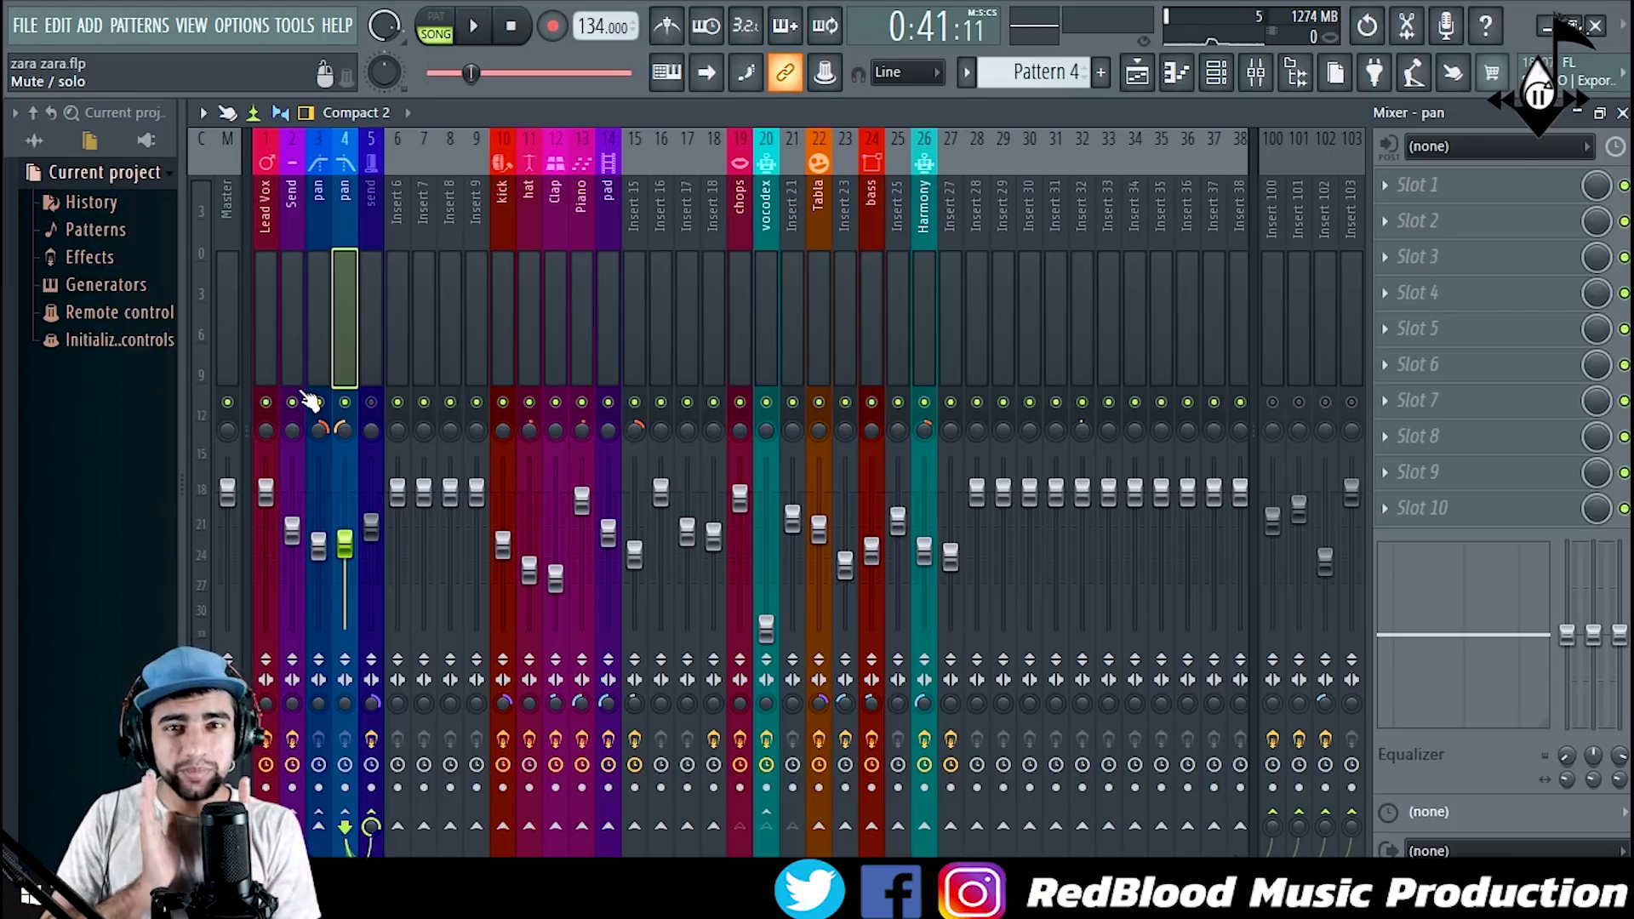
left_click(315, 320)
left_click(338, 326)
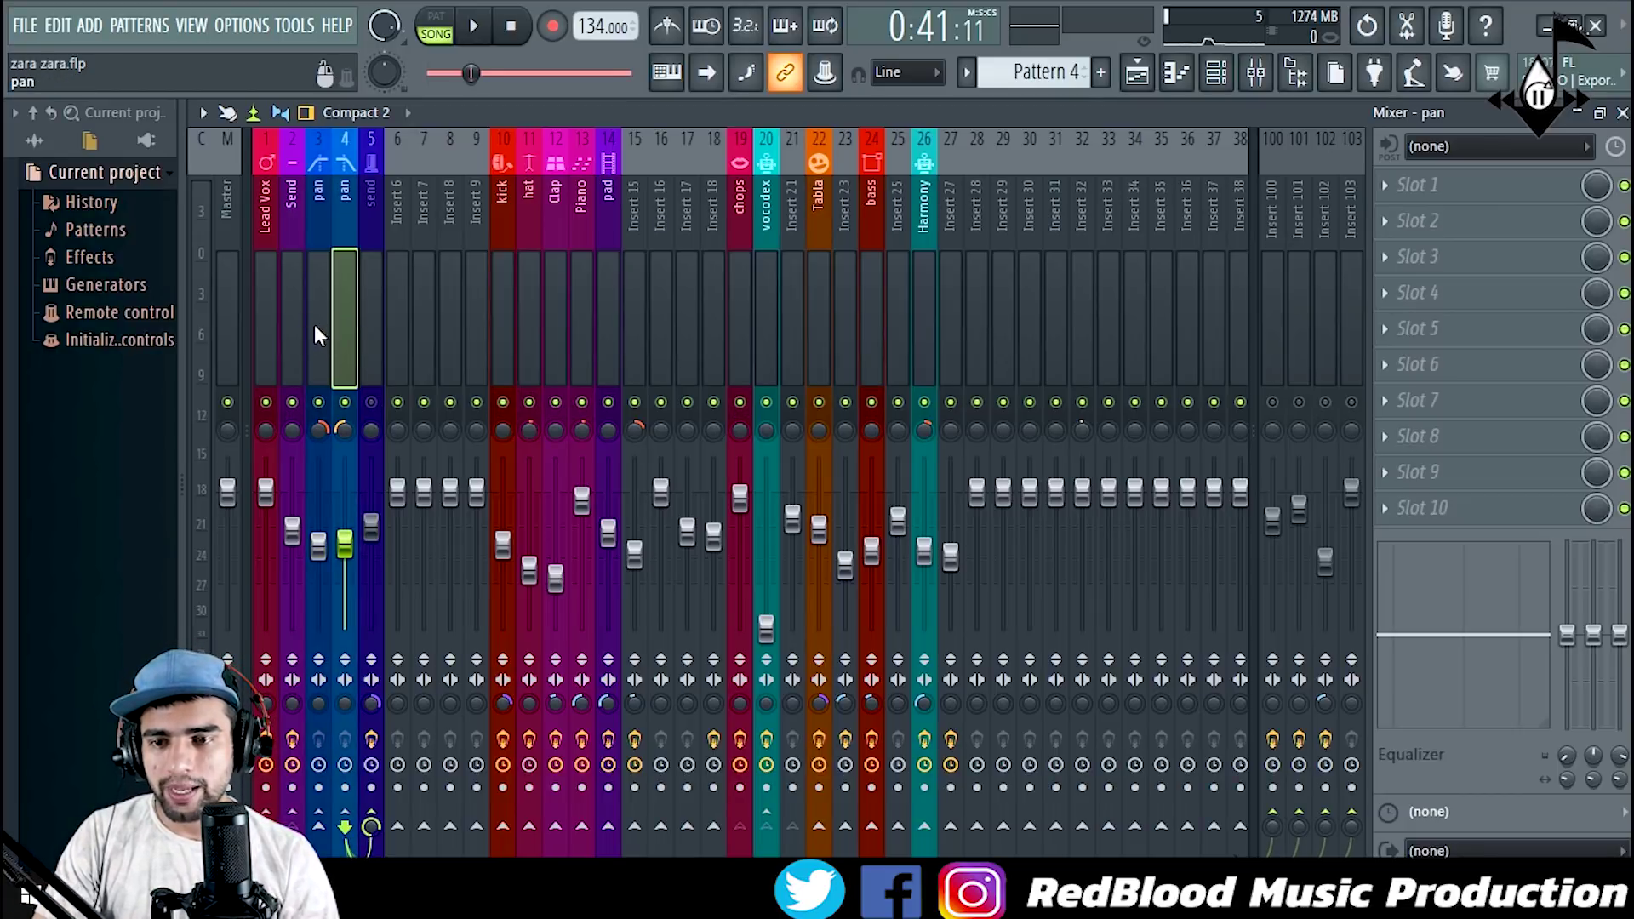
Step: Check the Dada Life Sausage Fattener slot on send track 5, unmute that track and play the vocal
left_click(370, 337)
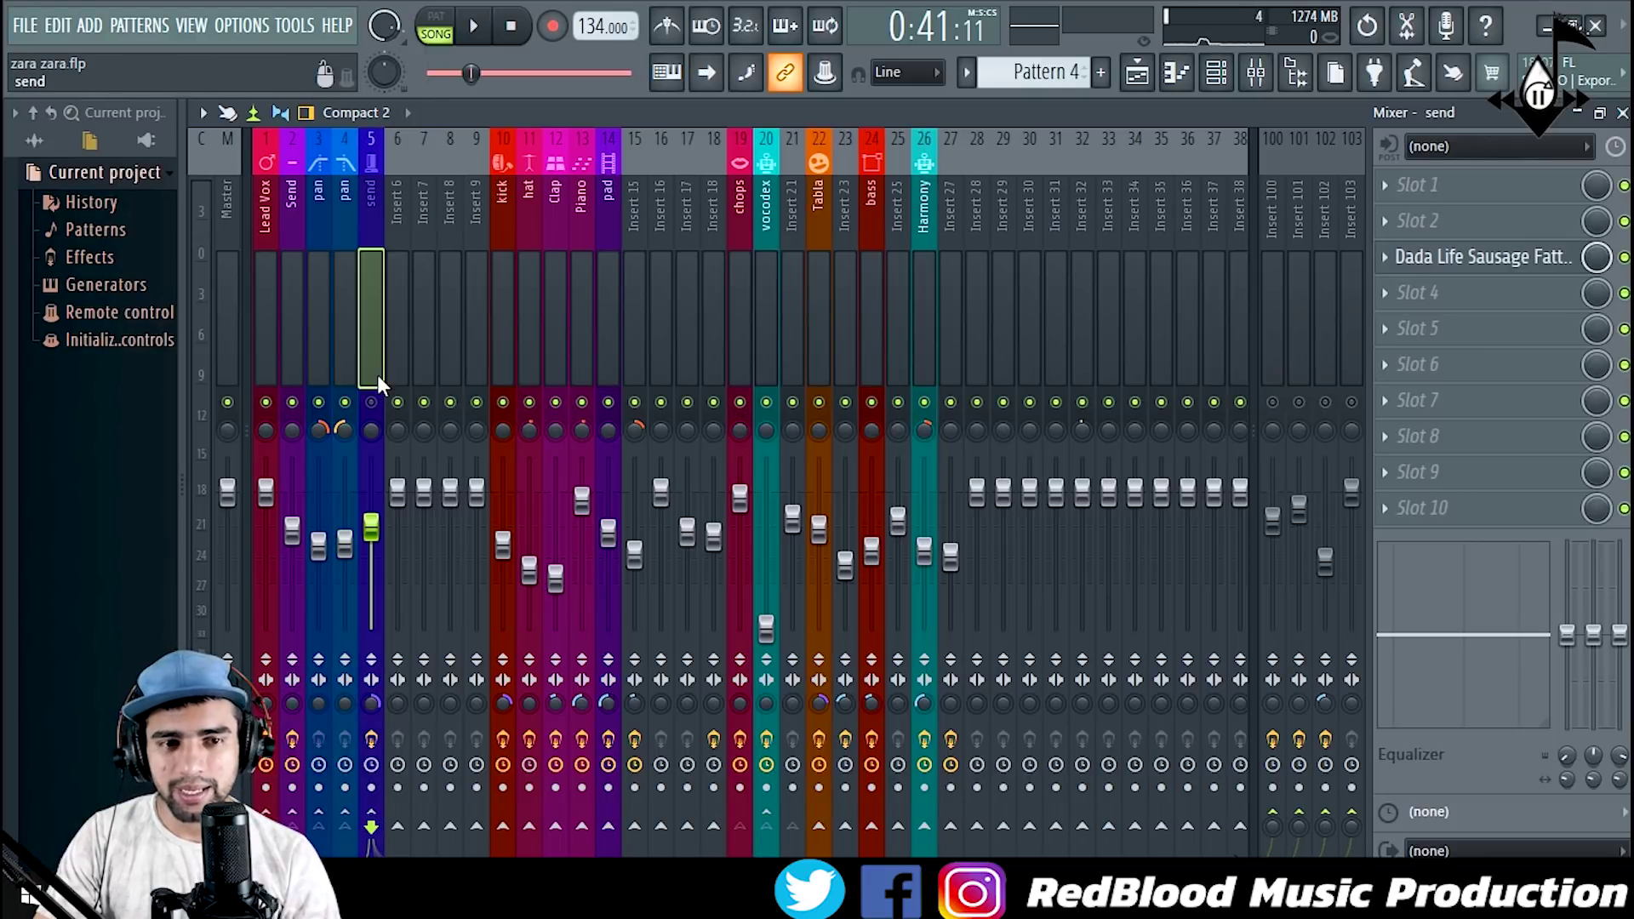
left_click(1467, 263)
left_click(1469, 267)
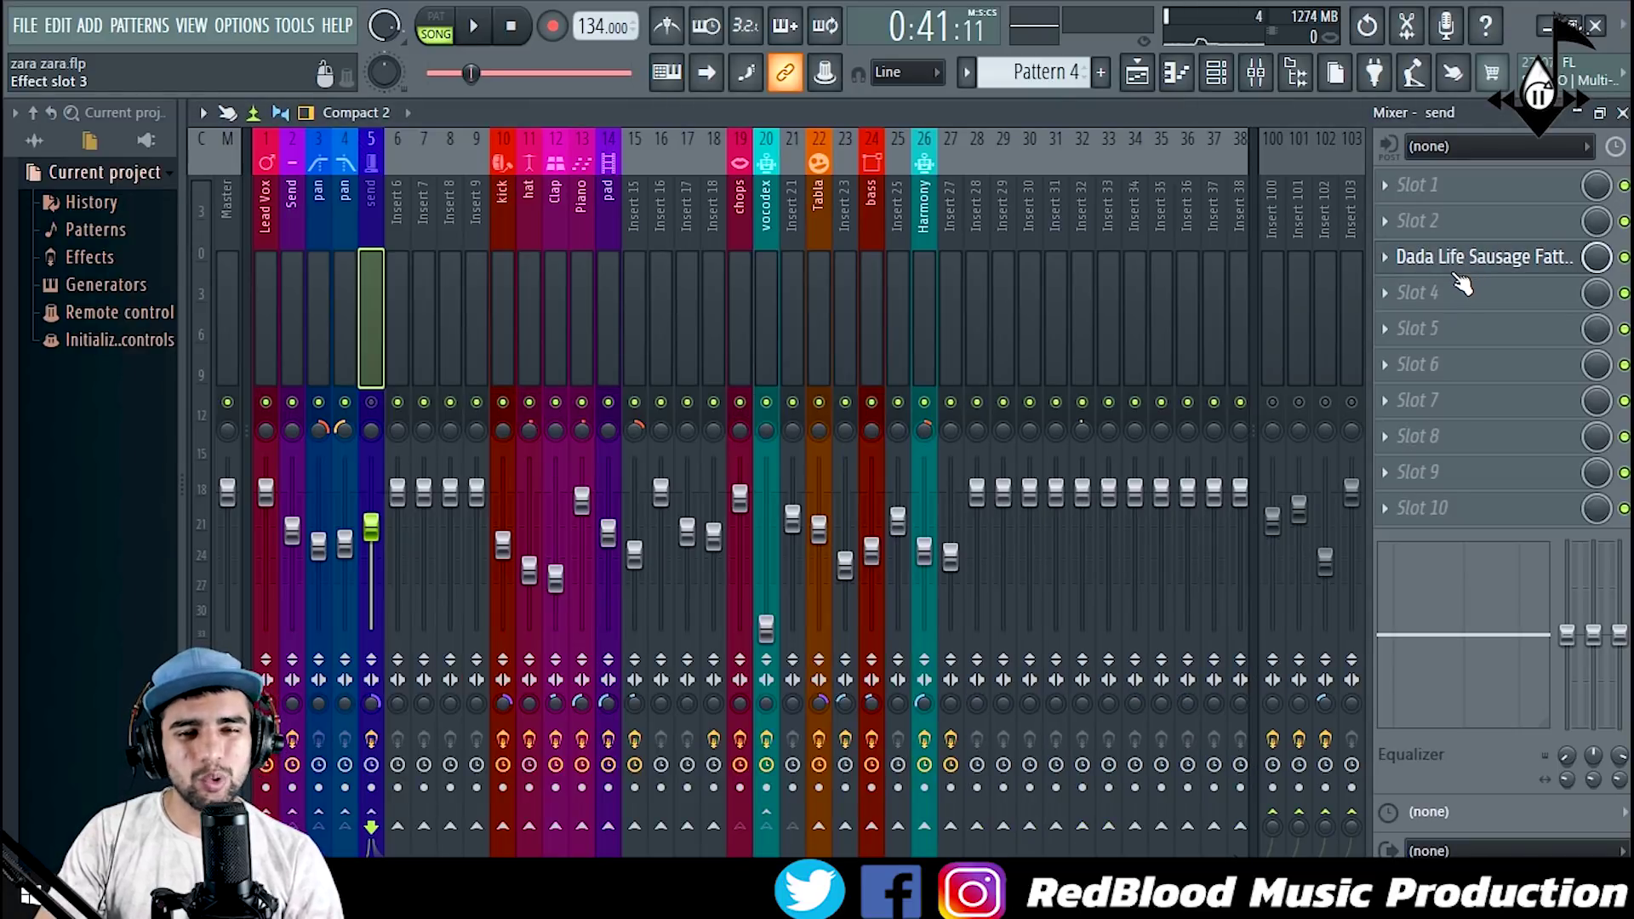
left_click(296, 298)
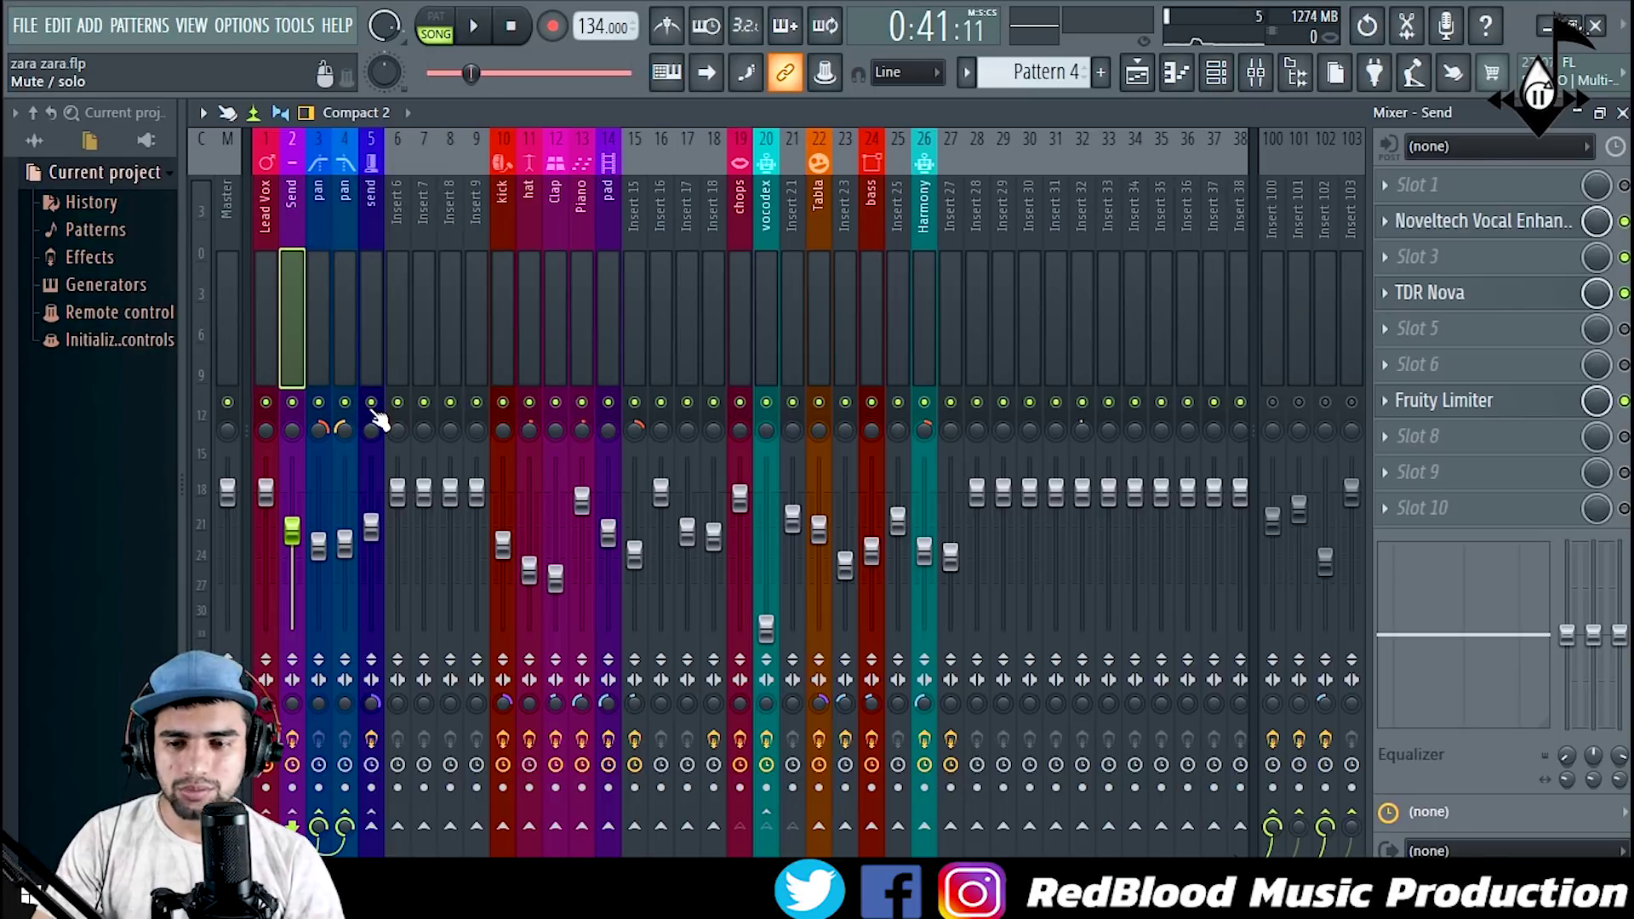
key("space")
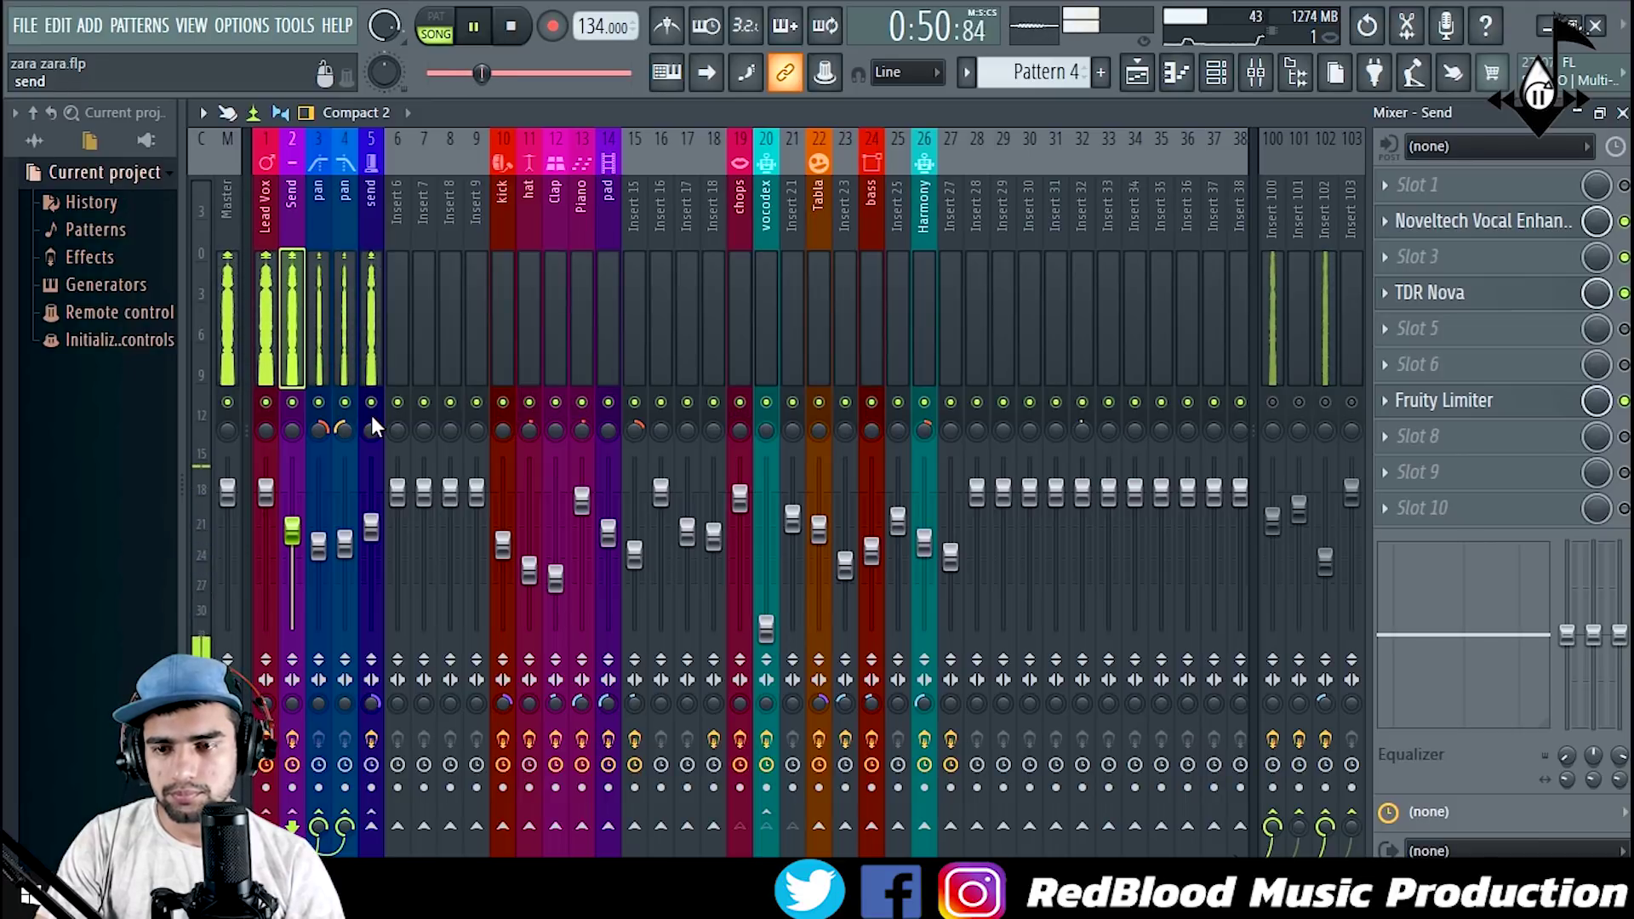
key("space")
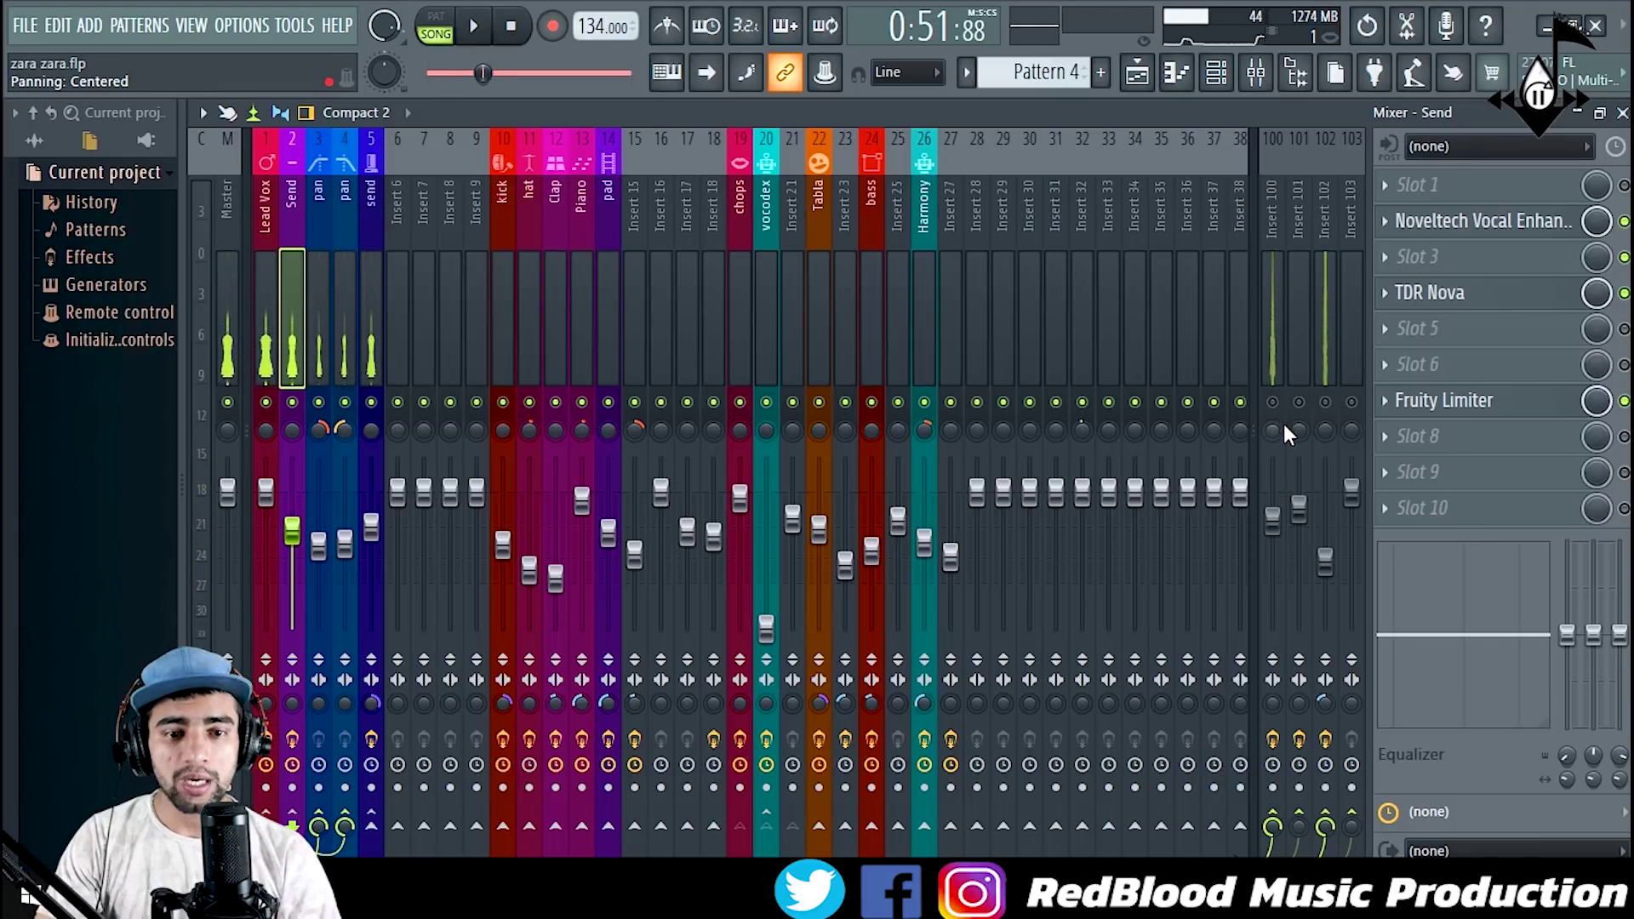
Step: Unmute Inserts 100, 101 and 102 and review the Fruity Reeverb 2 settings on Insert 100
left_click(1273, 402)
left_click(1299, 402)
left_click(1326, 402)
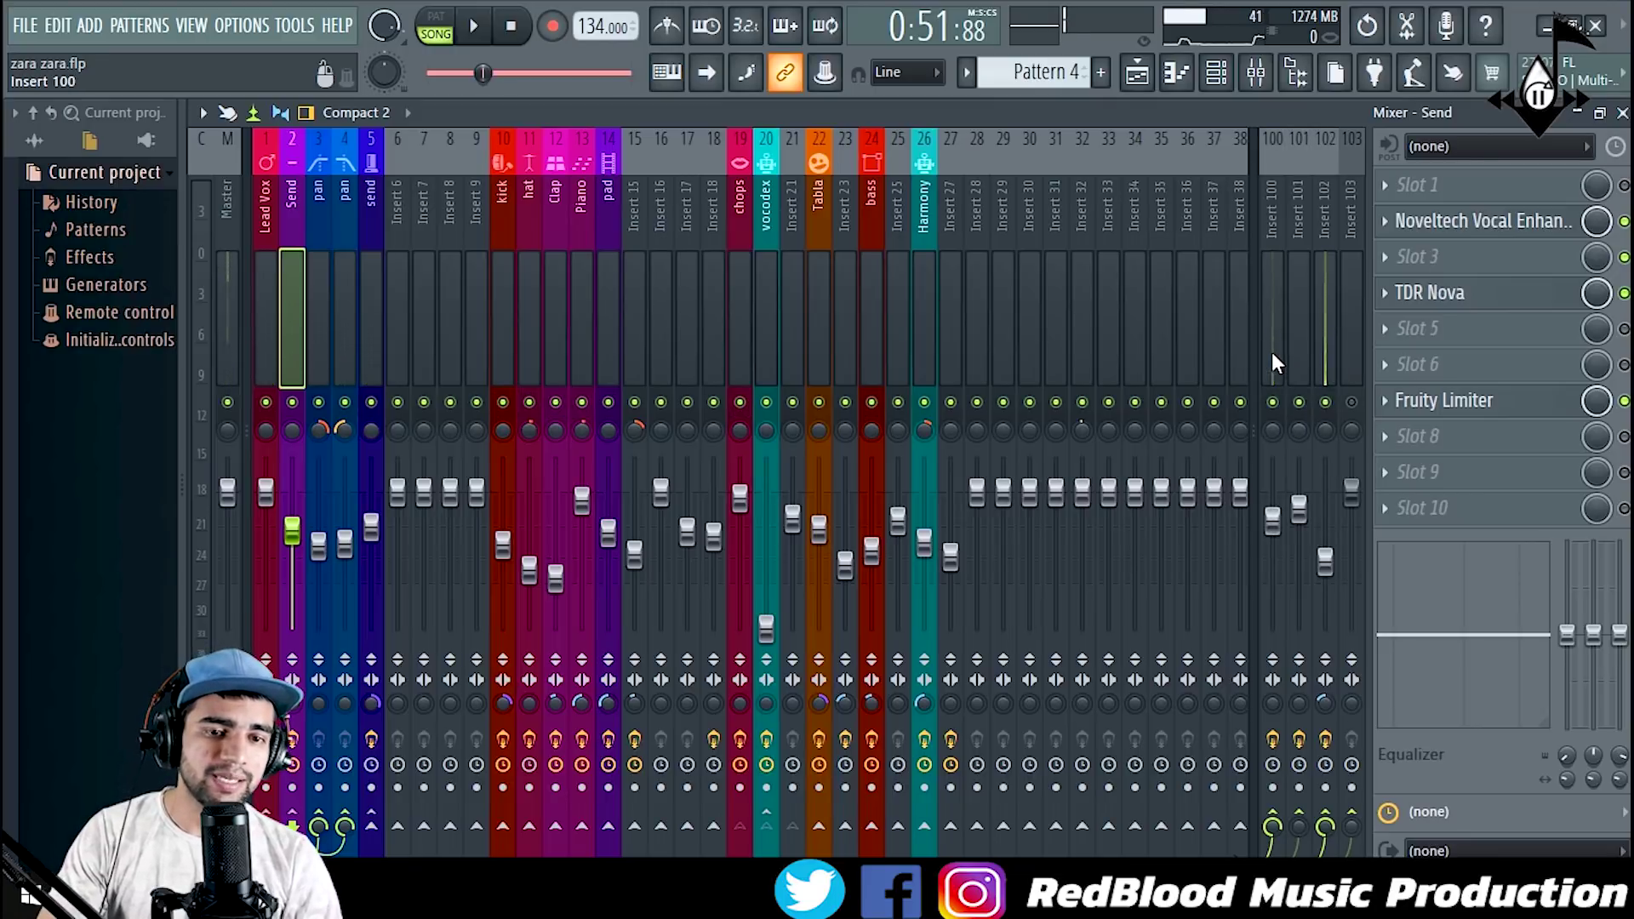
left_click(1277, 374)
left_click(1524, 224)
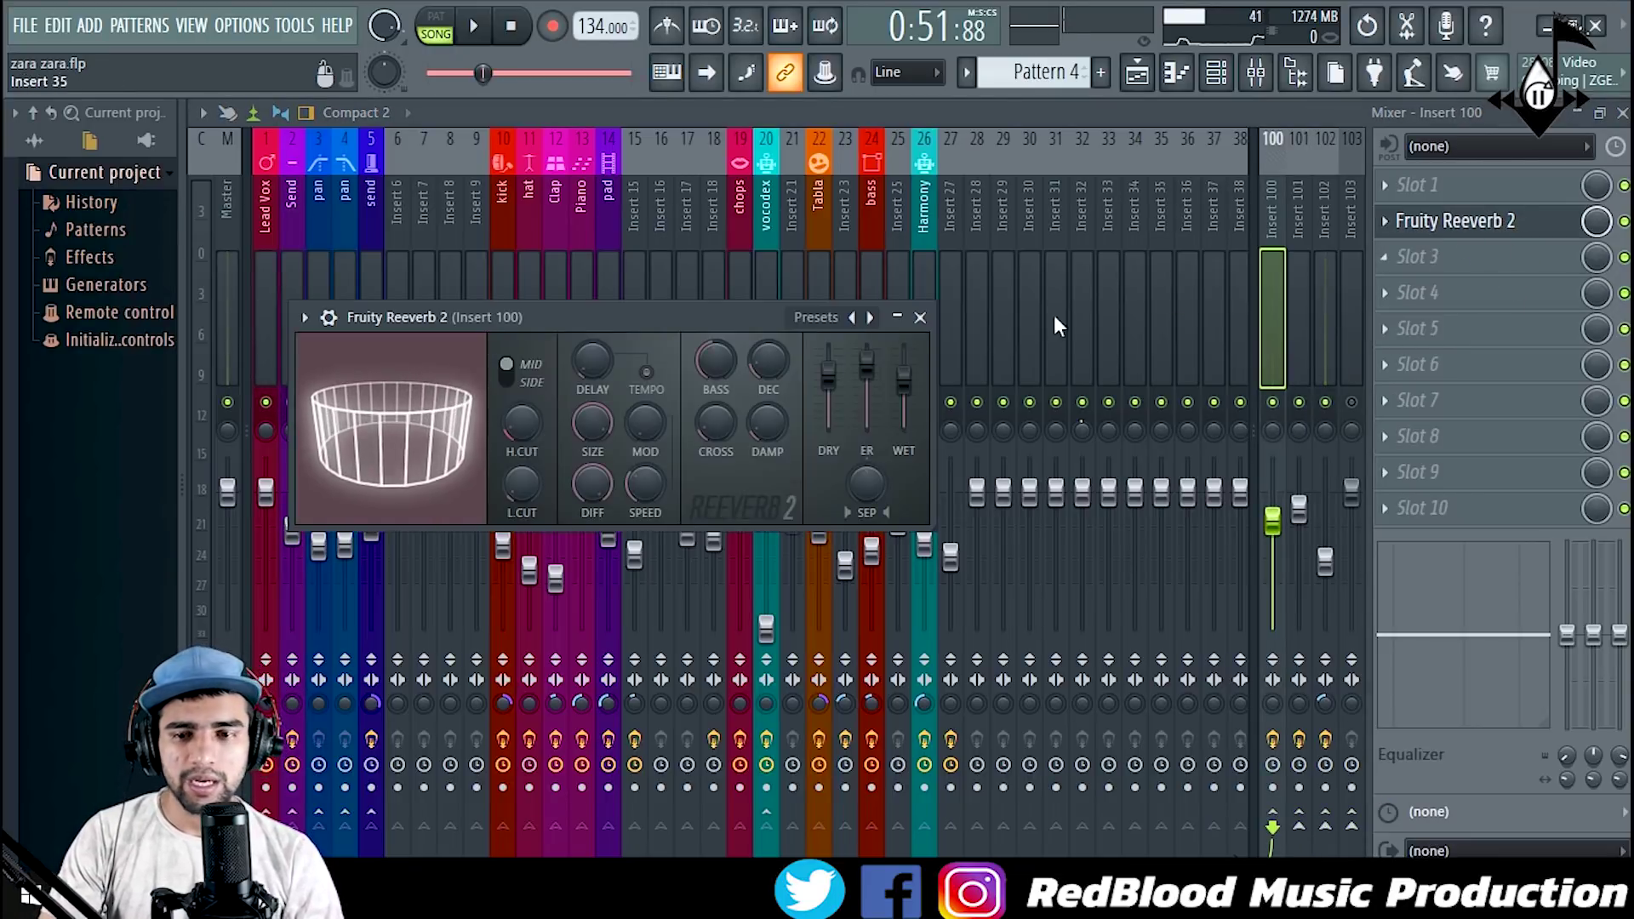
left_click_drag(703, 319, 748, 230)
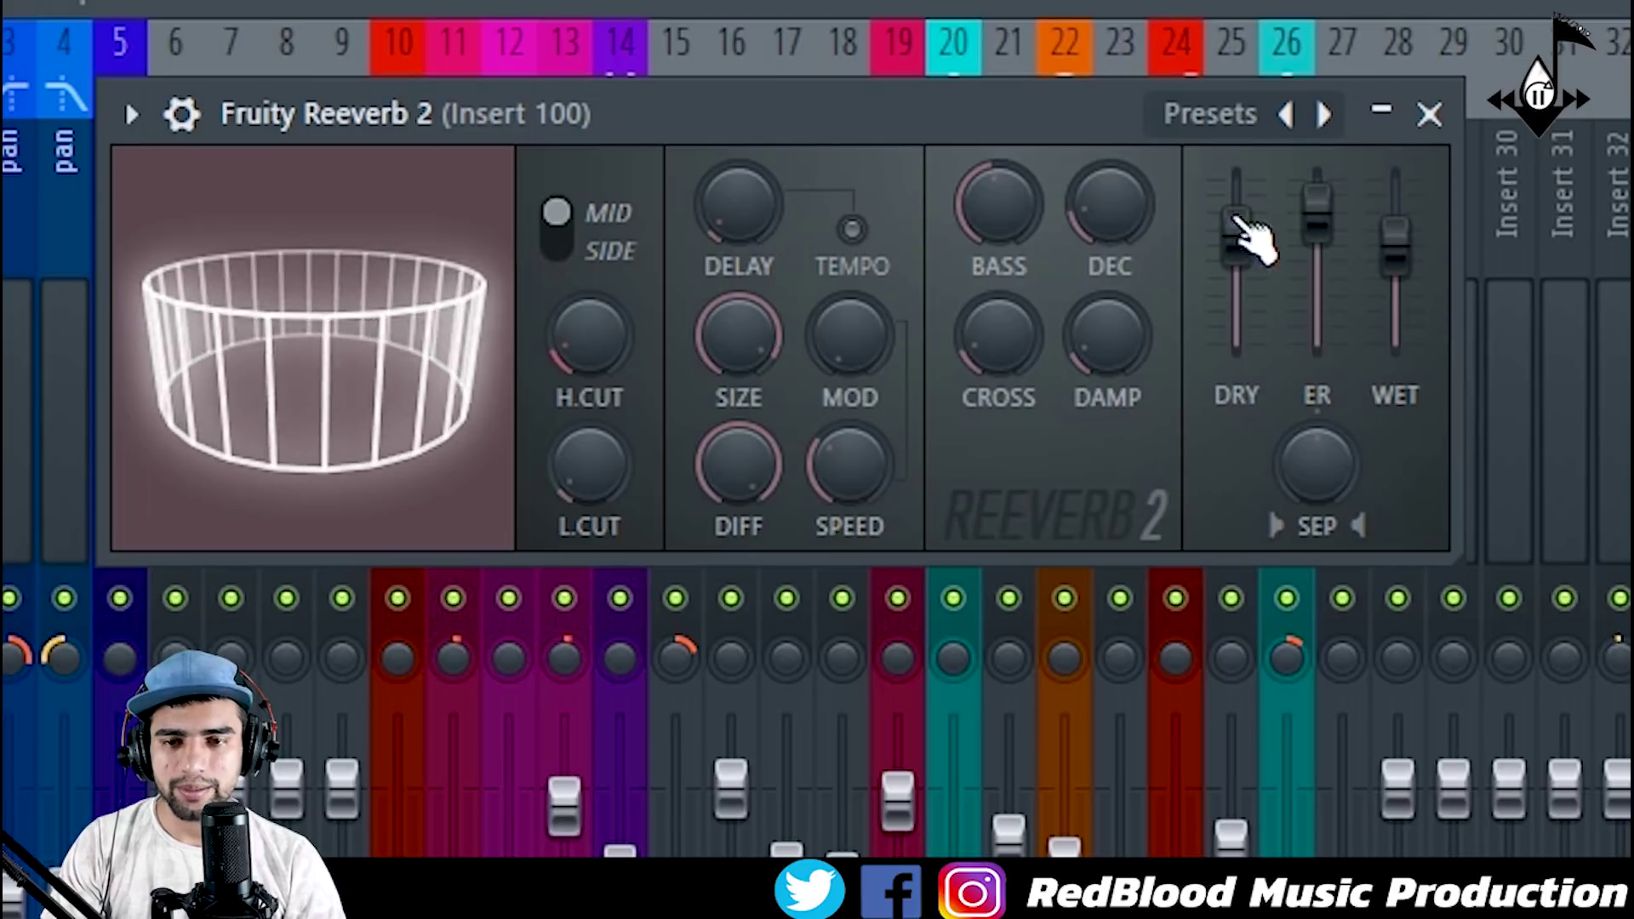
left_click(1430, 115)
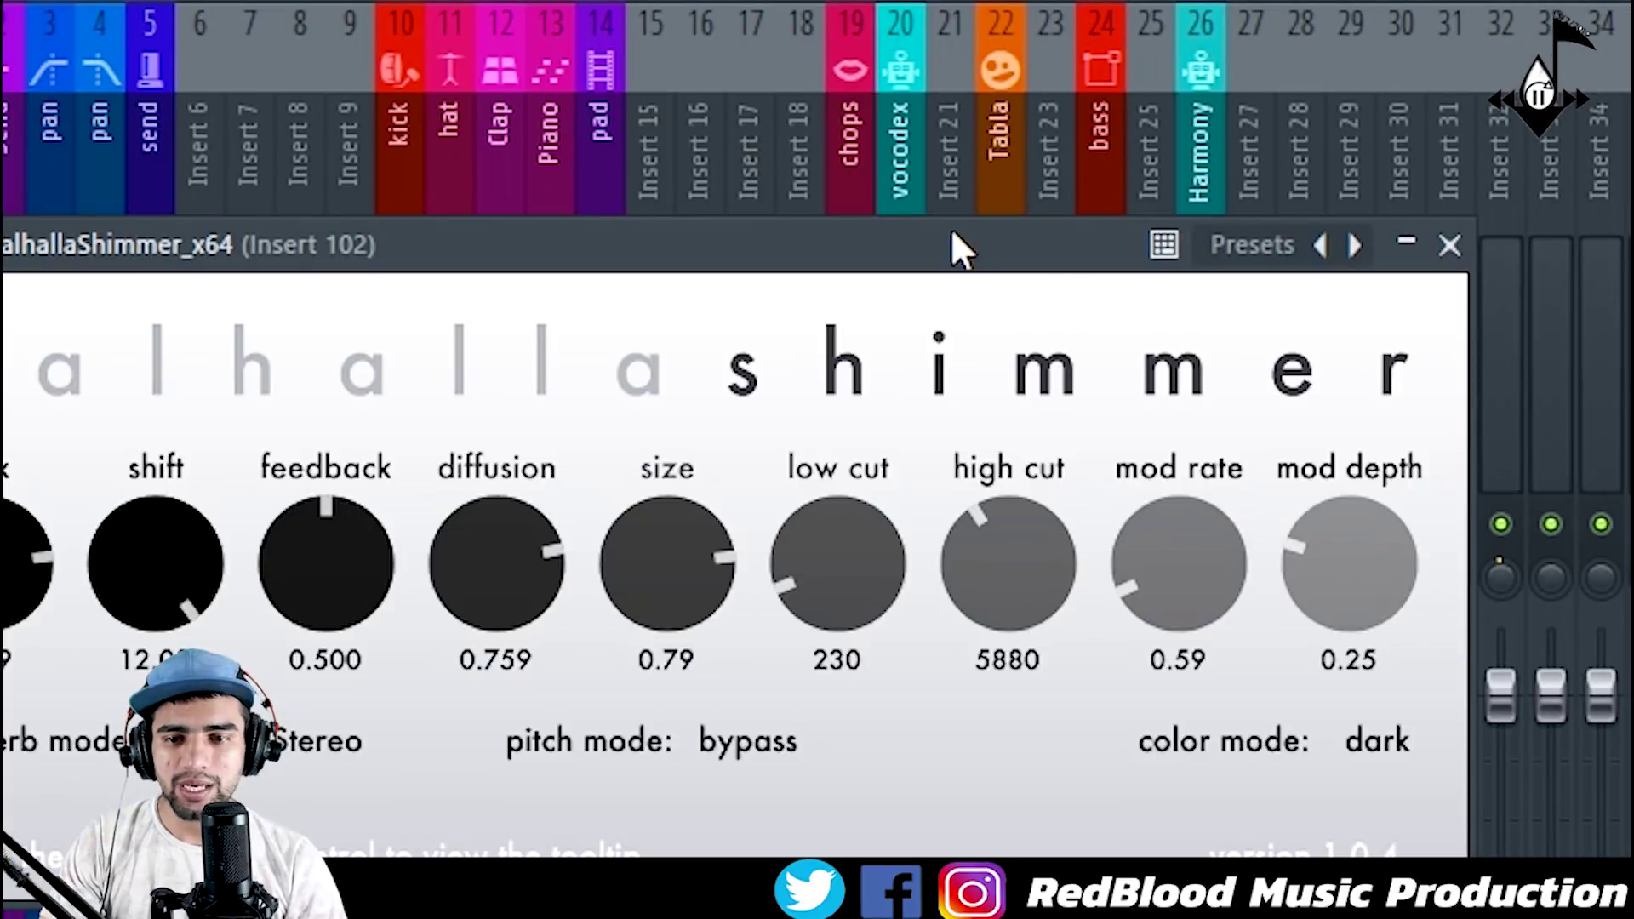
Step: Review the ValhallaShimmer and Fruity parametric EQ 2 settings on Insert 102 and play the vocal with the effects
left_click_drag(952, 244, 1092, 79)
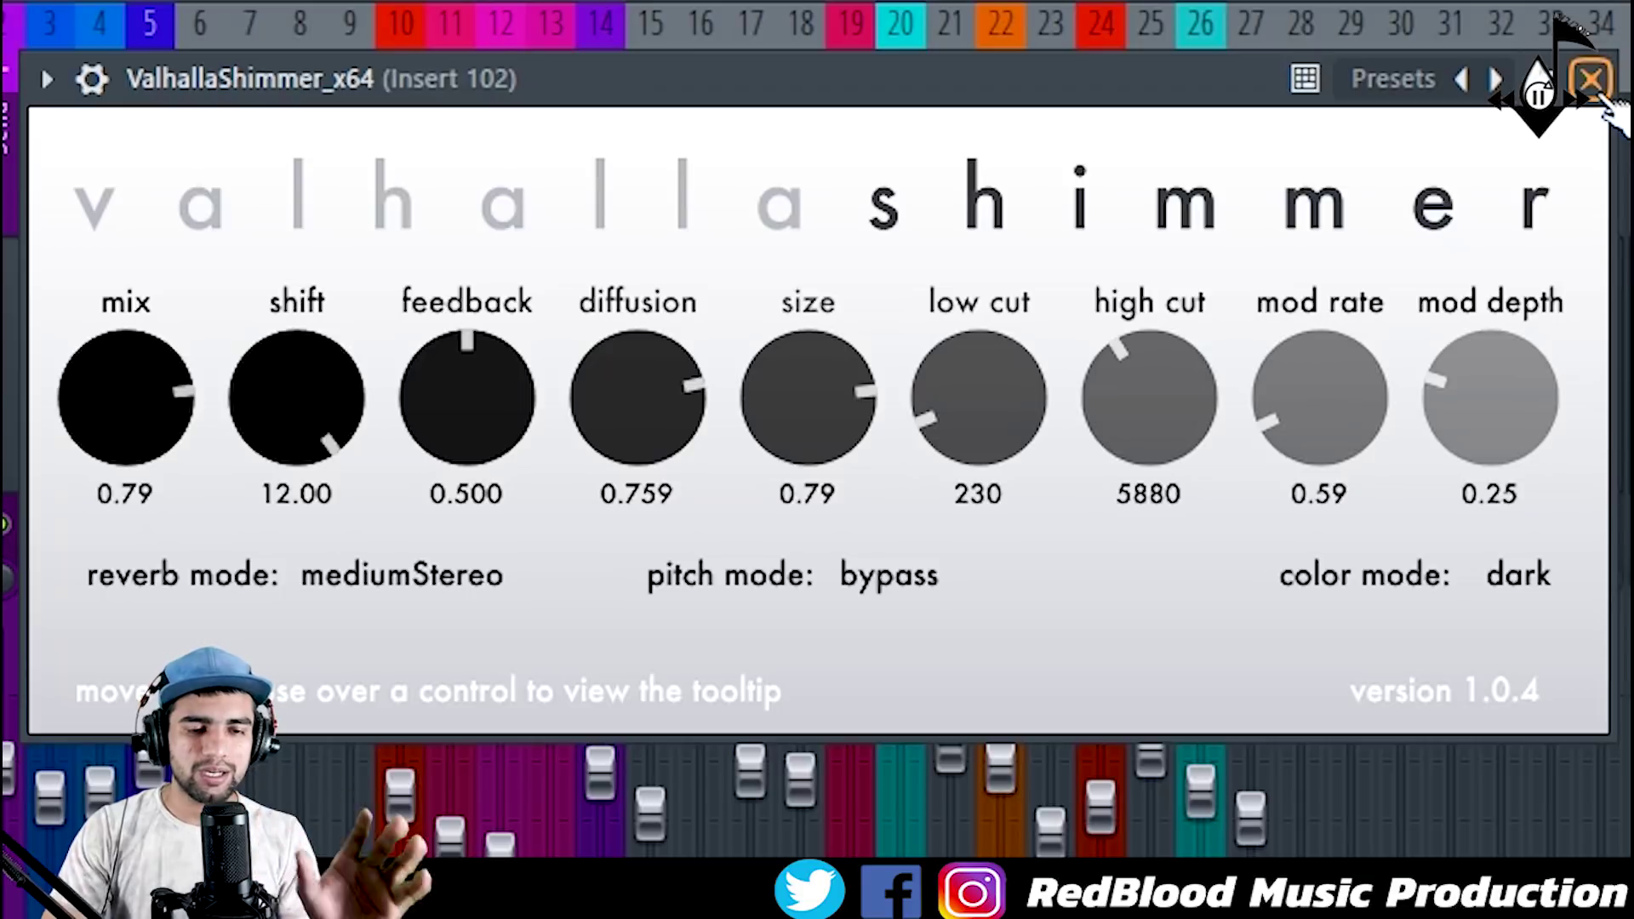
left_click(1593, 86)
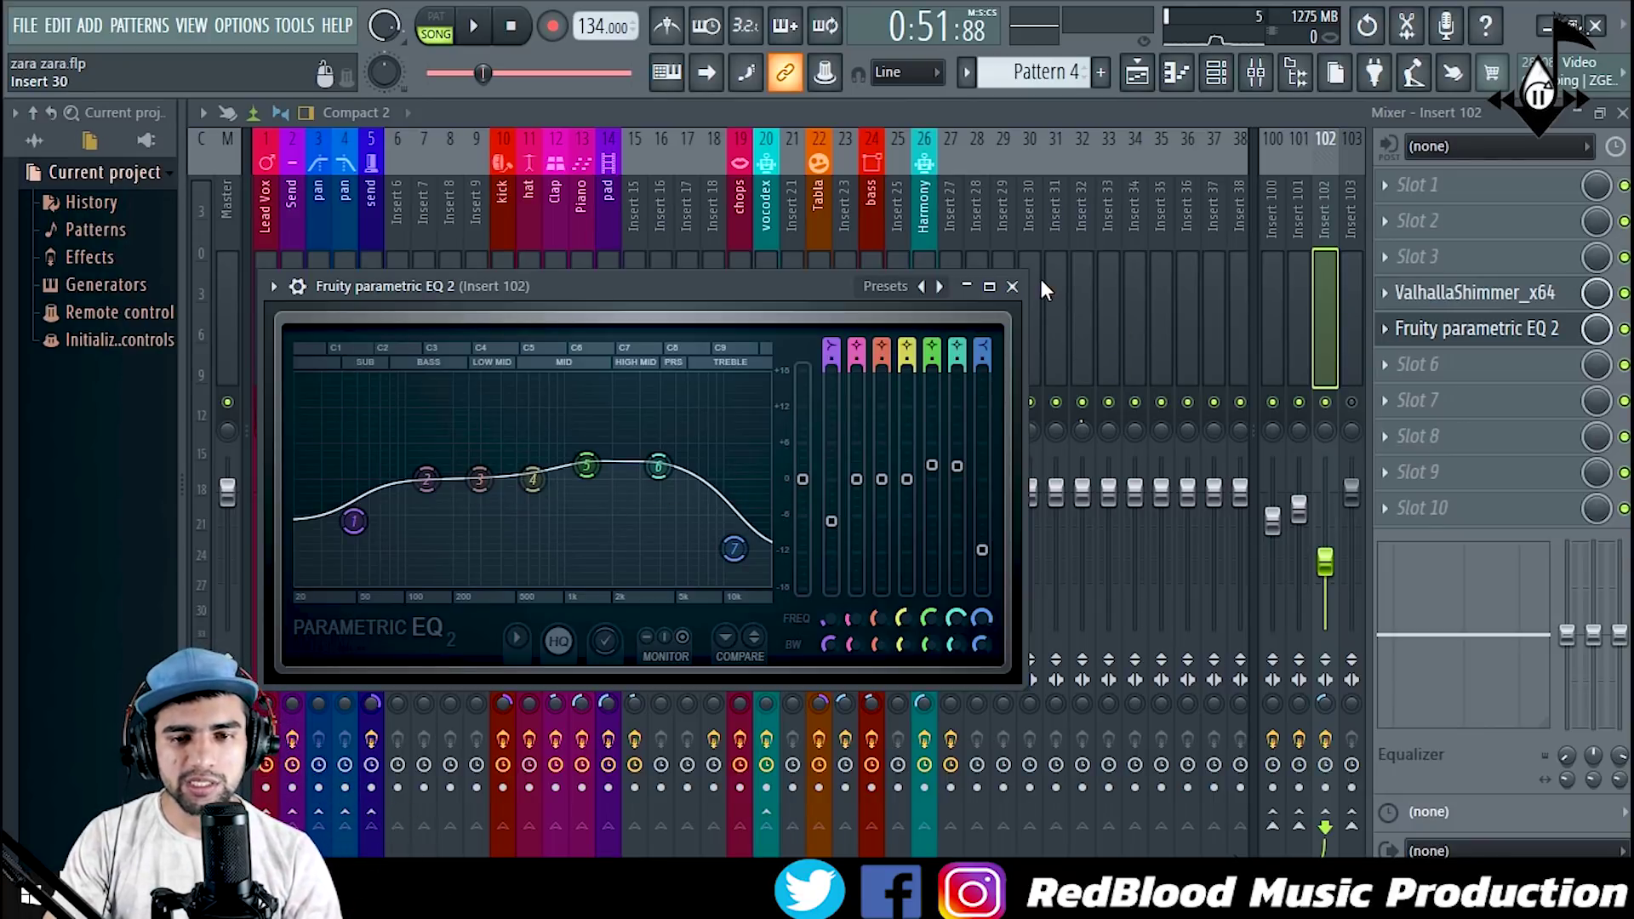
left_click(1012, 286)
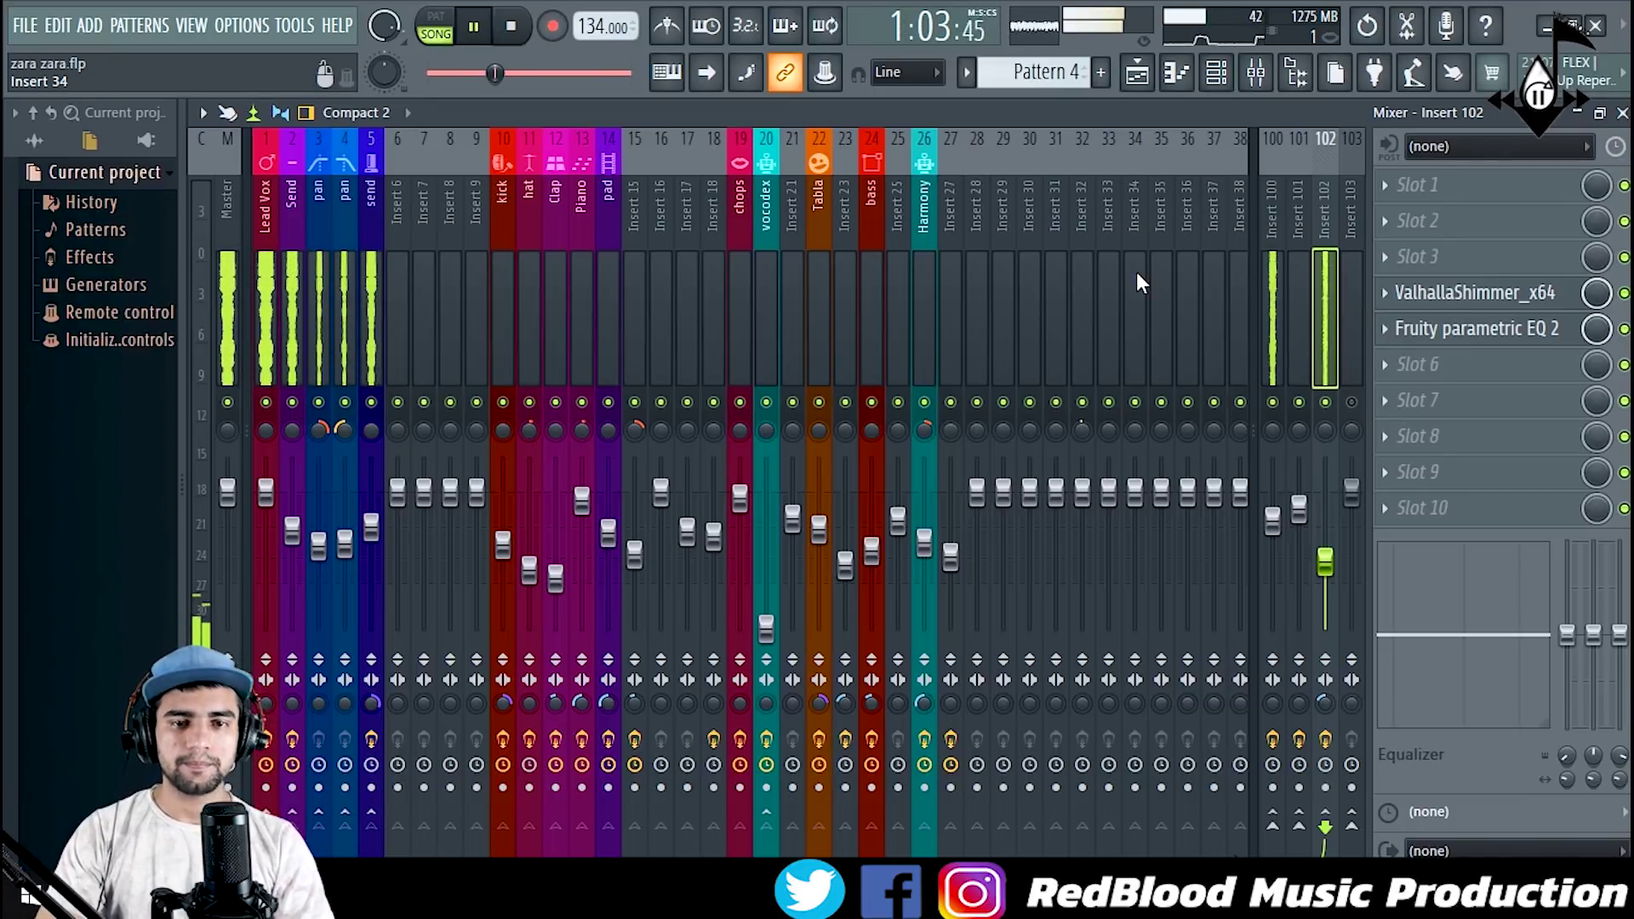
Step: Show the playlist arrangement, stop playback and unmute the Synth Pads track alongside Lead VOx
left_click(1137, 72)
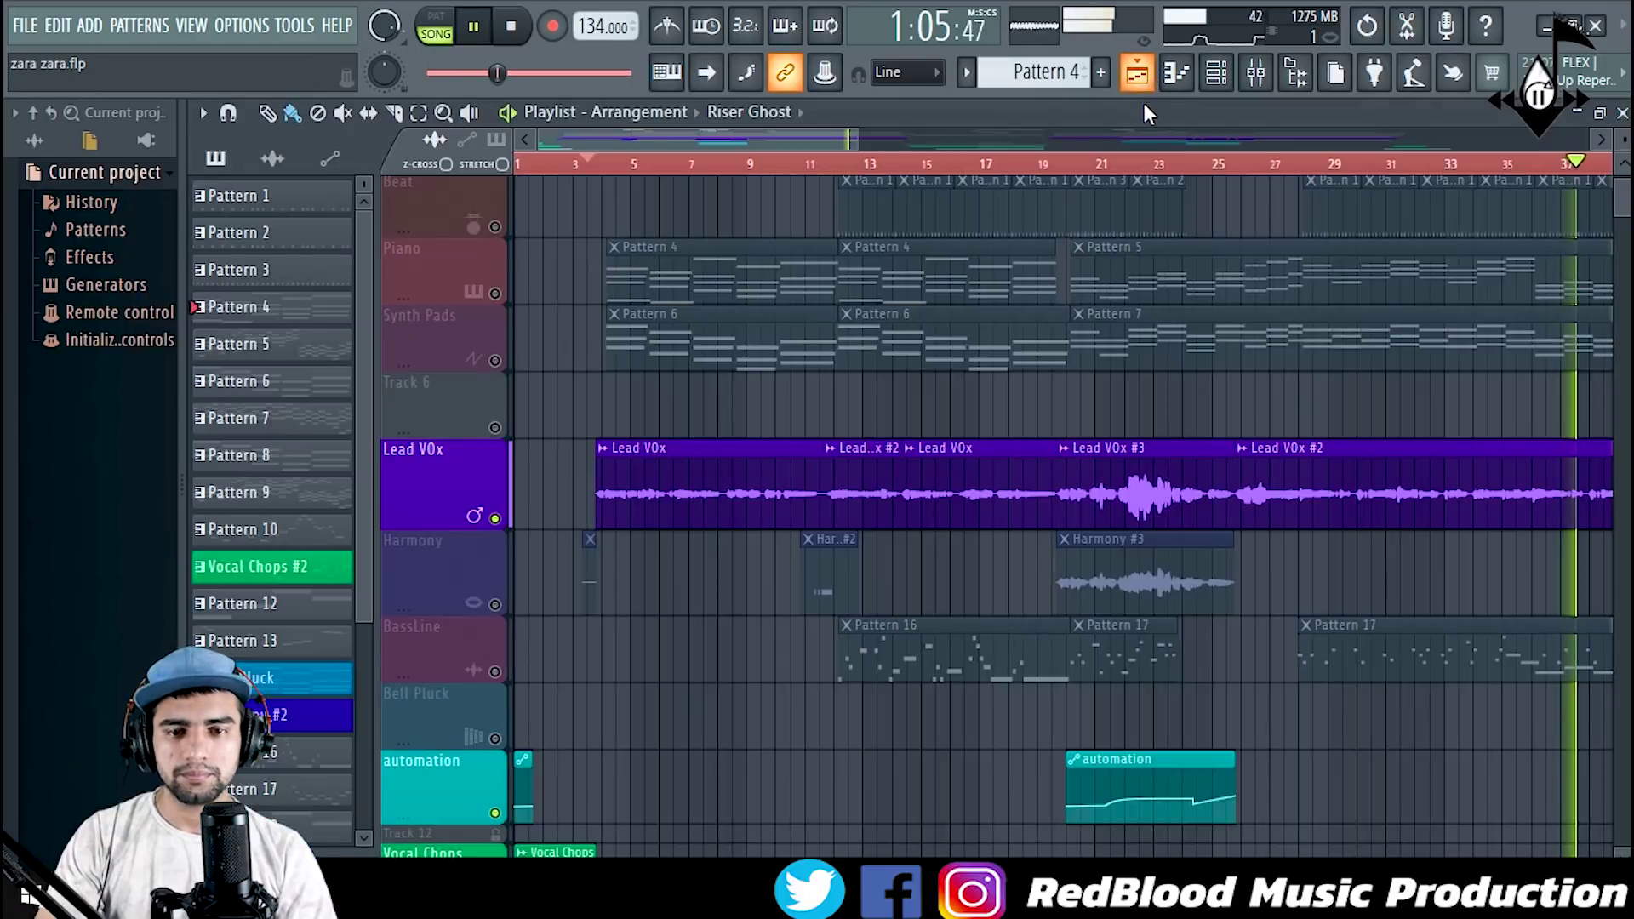
scroll(1094, 174, "down", 2)
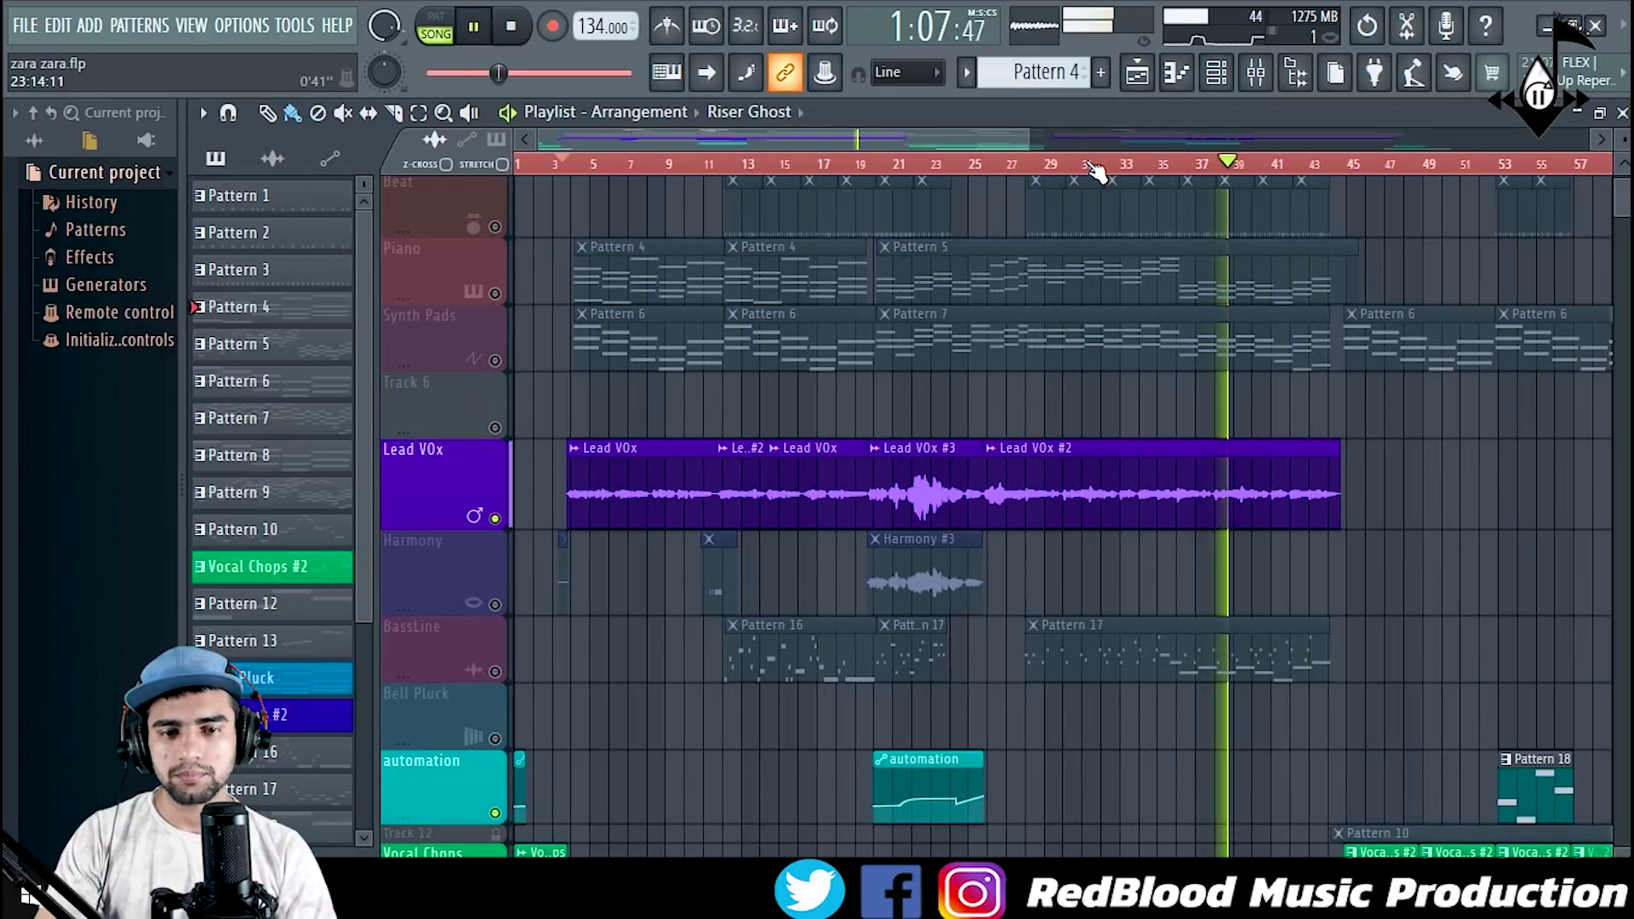
key("space")
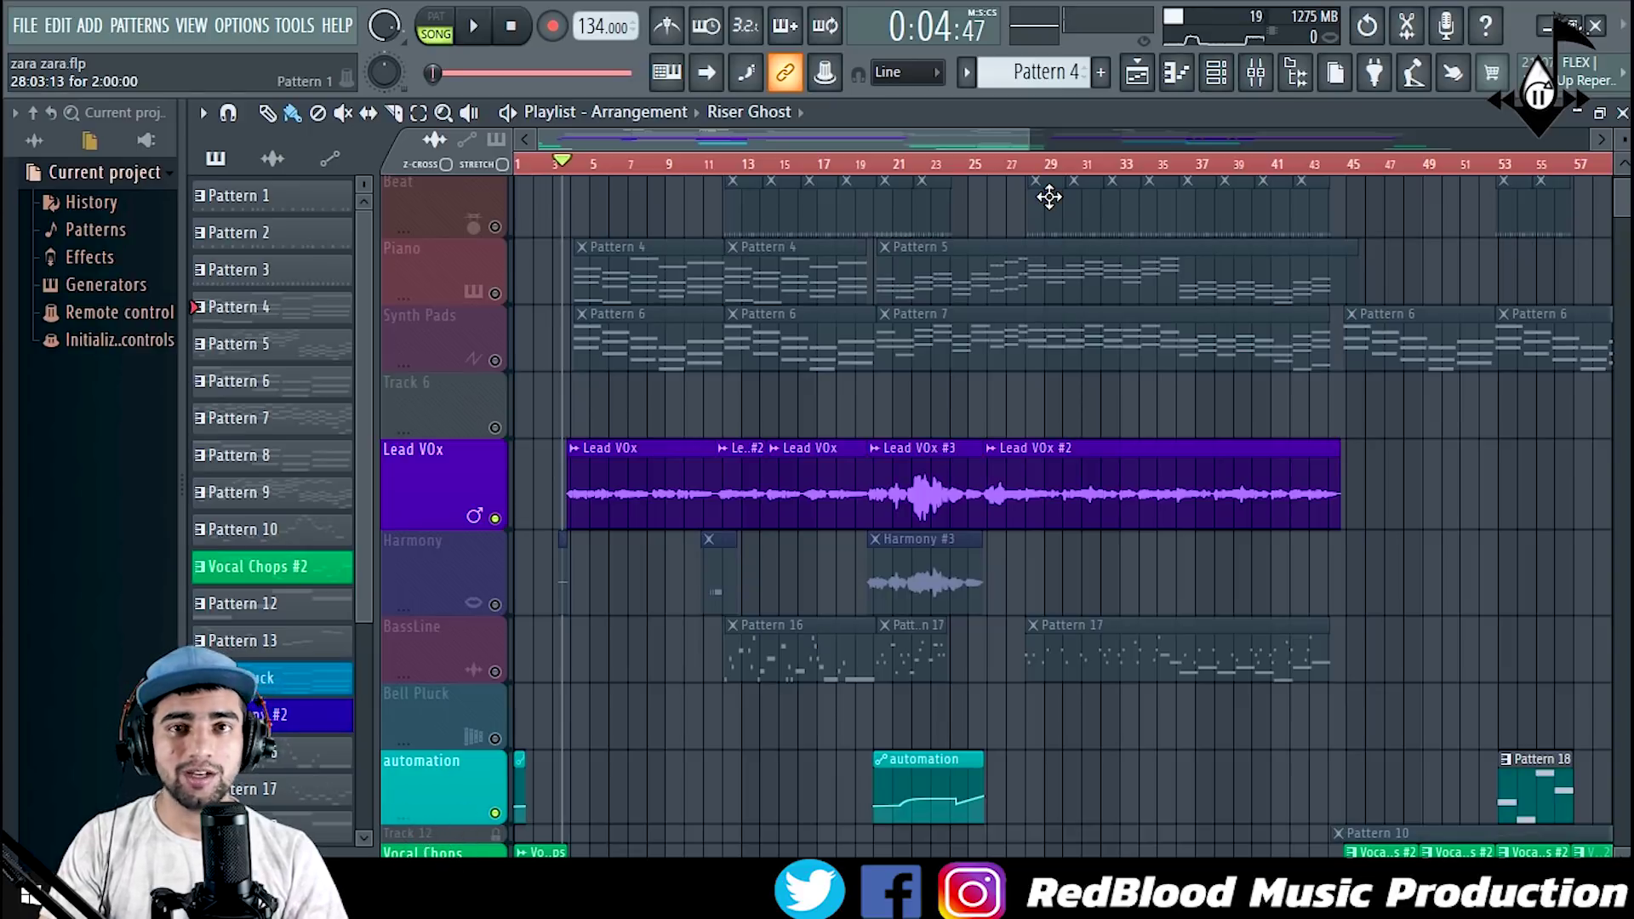
left_click(496, 362)
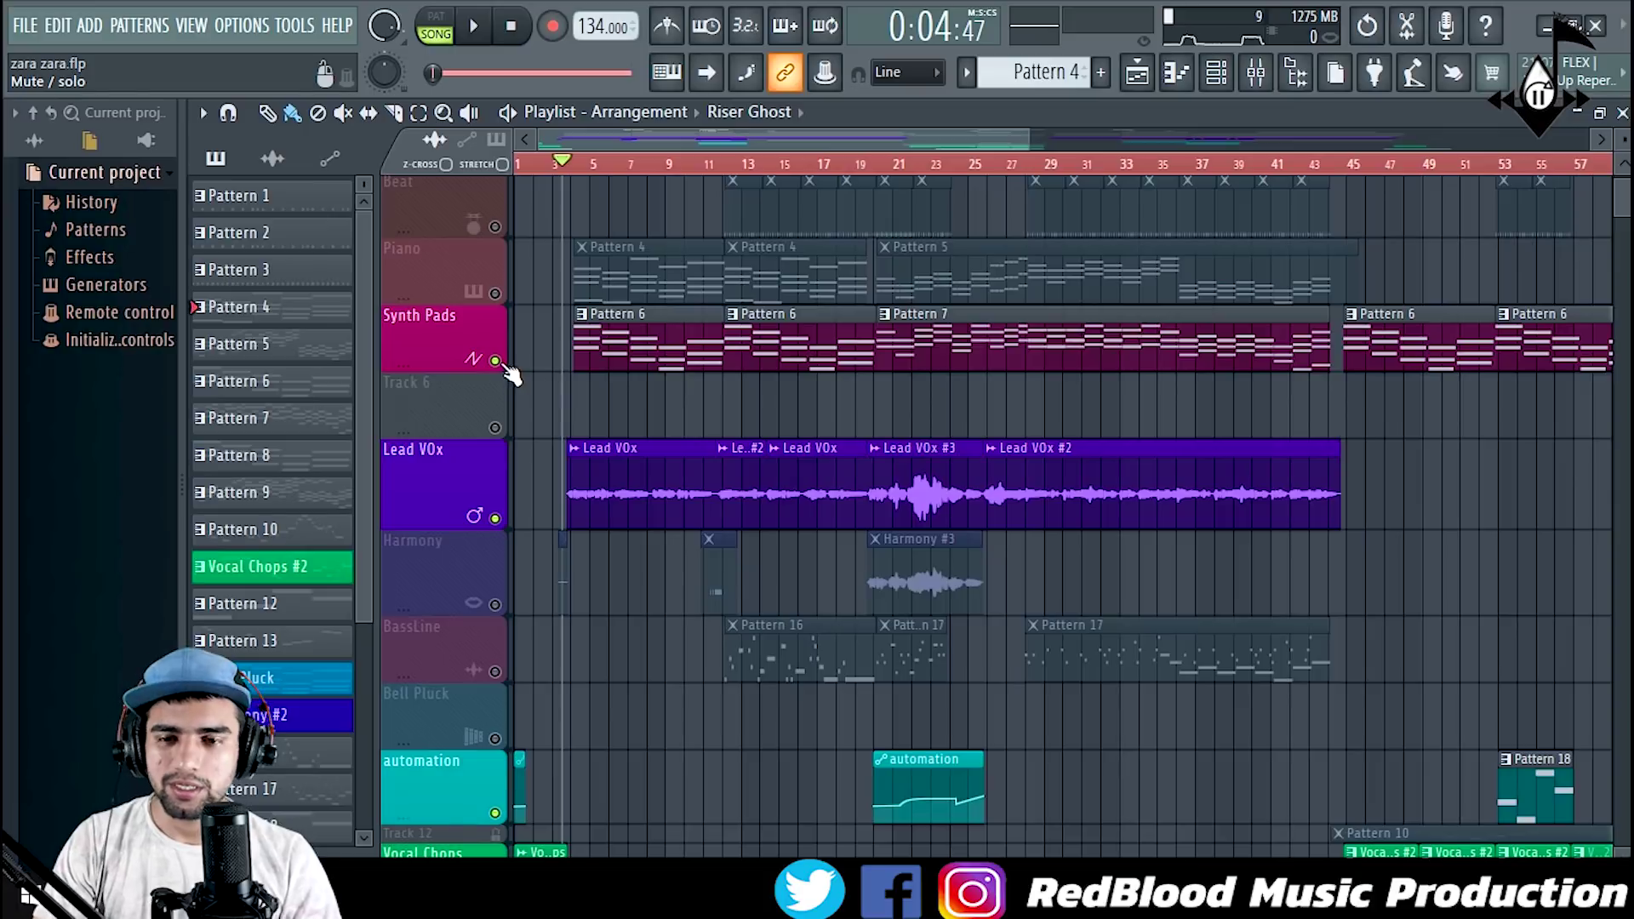
scroll(502, 373, "up", 2)
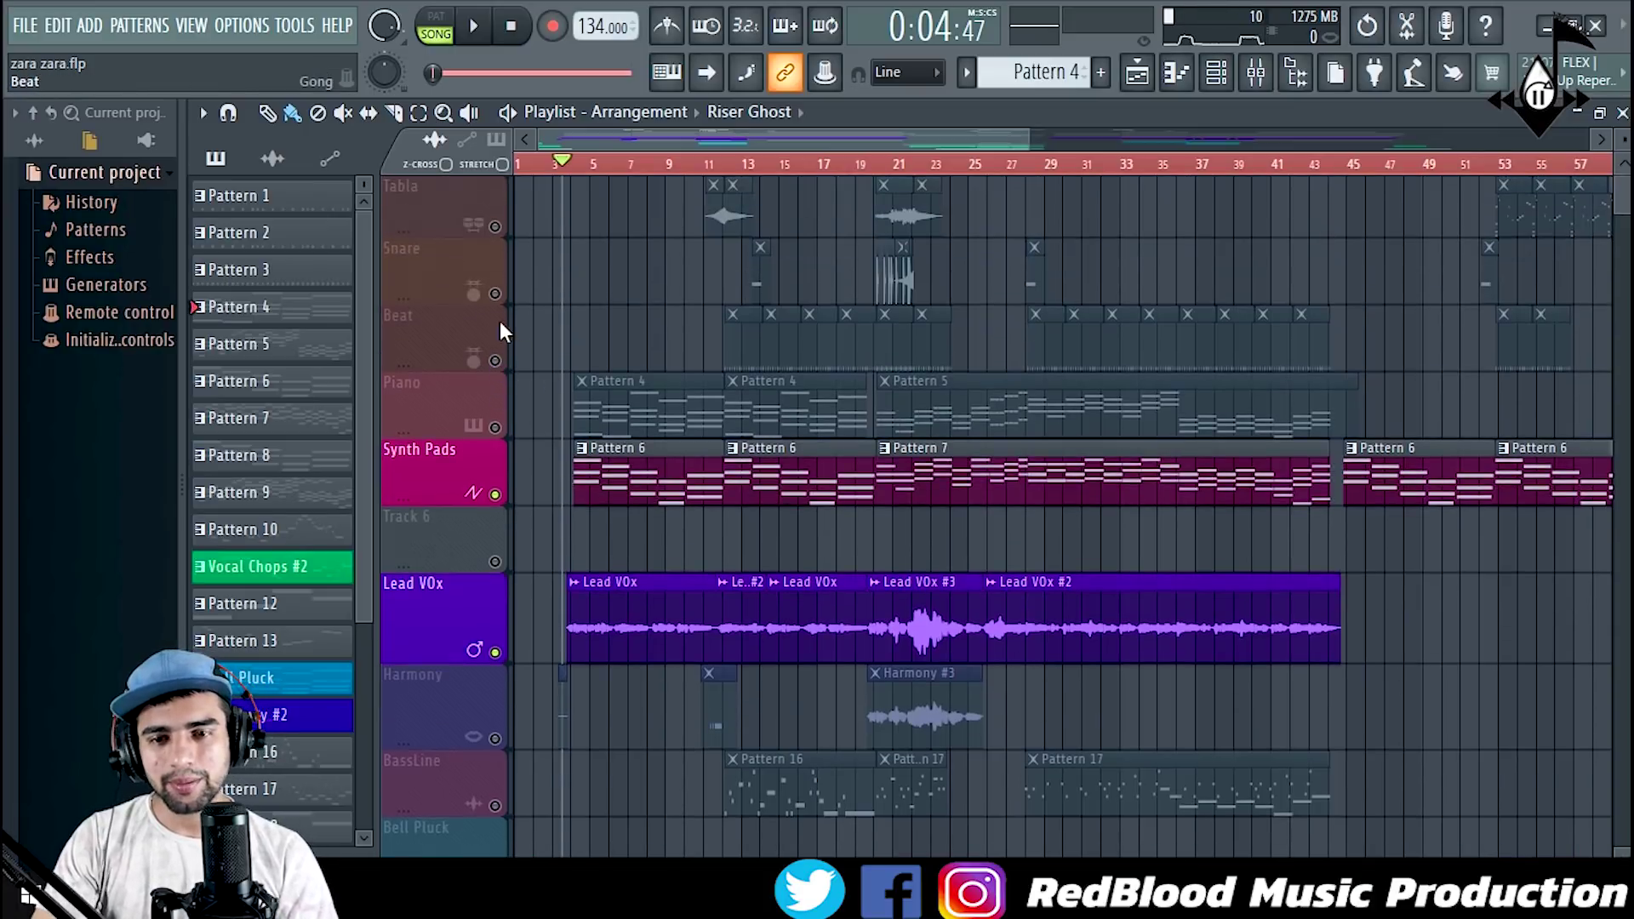
Step: Solo the Vocal Chops track, unmute the automation and Vocoder automation tracks, and return the playhead to the song start
scroll(501, 497, "down", 8)
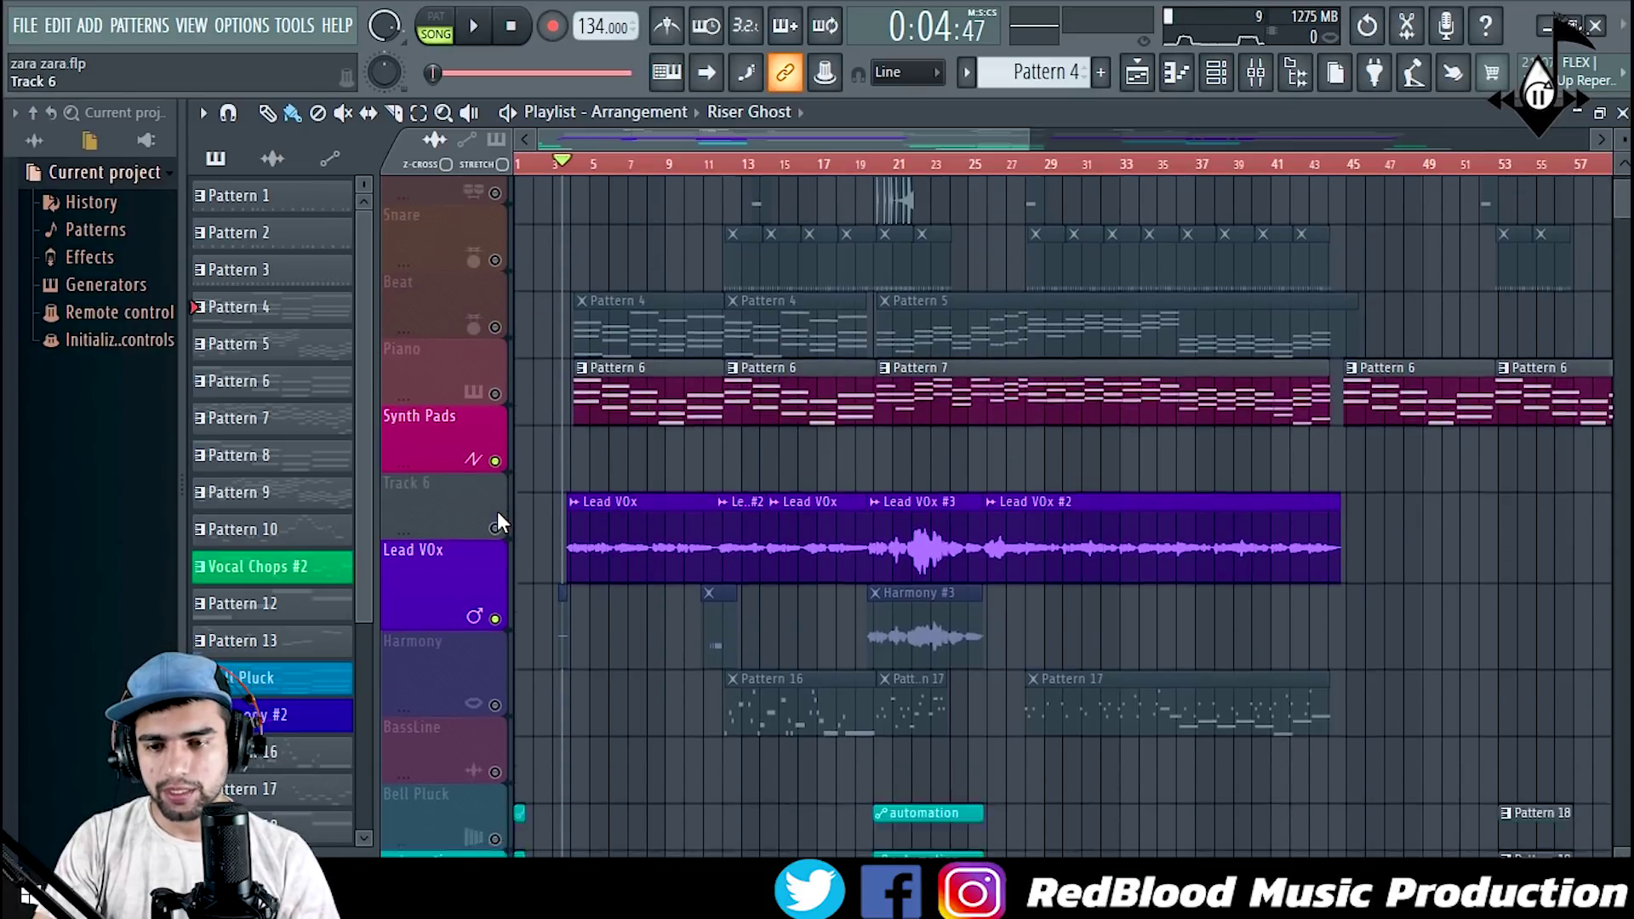
right_click(495, 412)
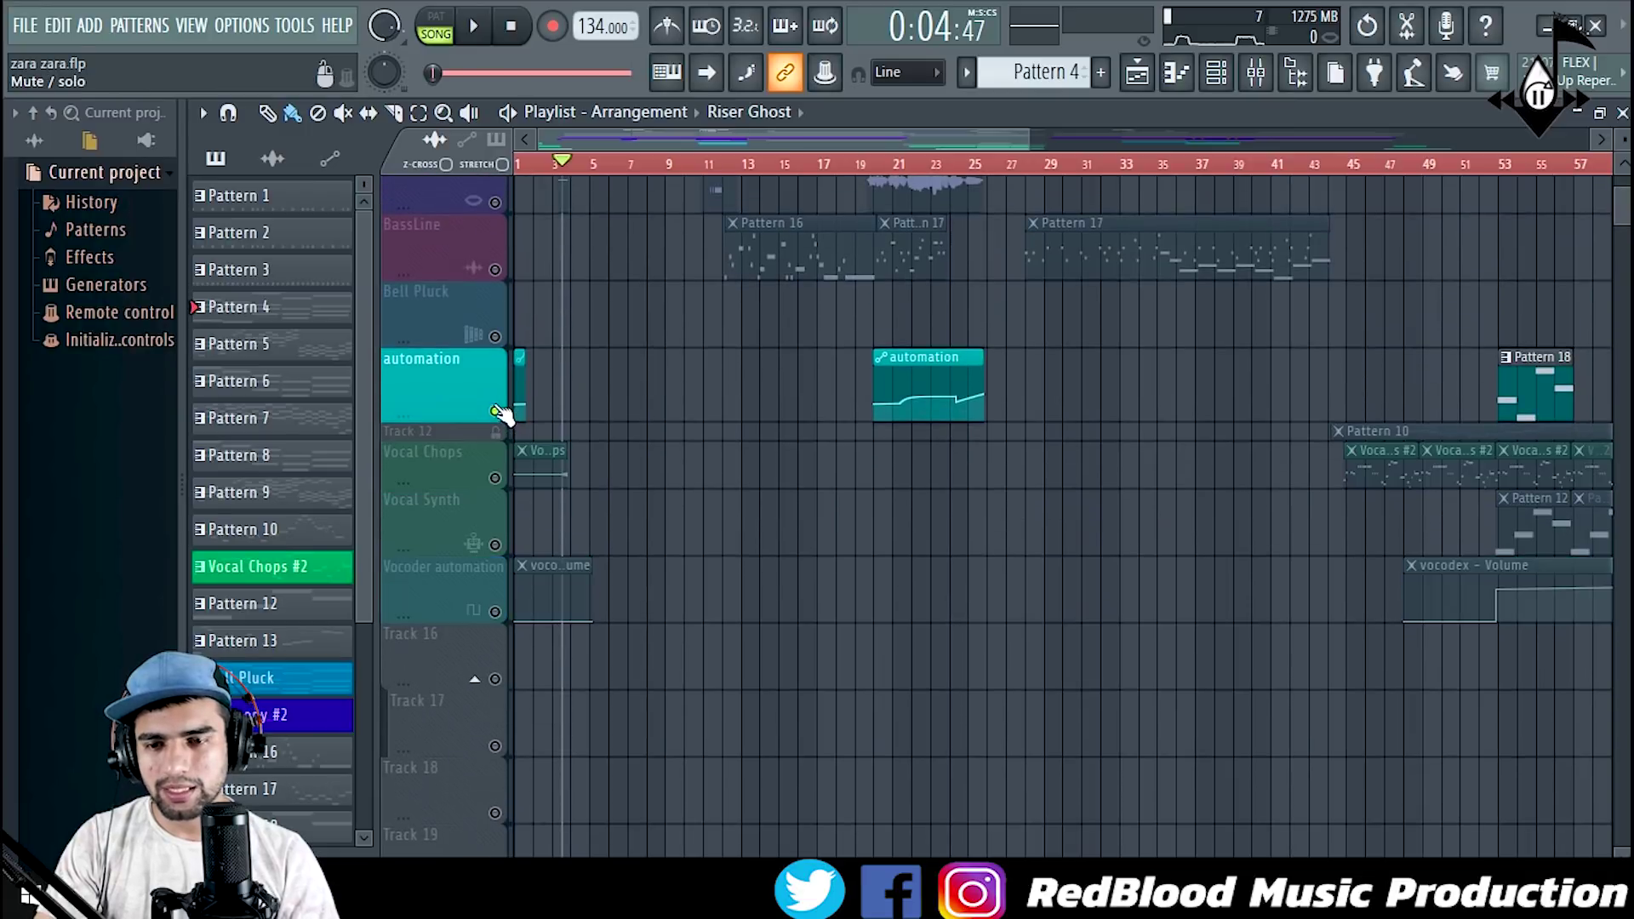
right_click(496, 477)
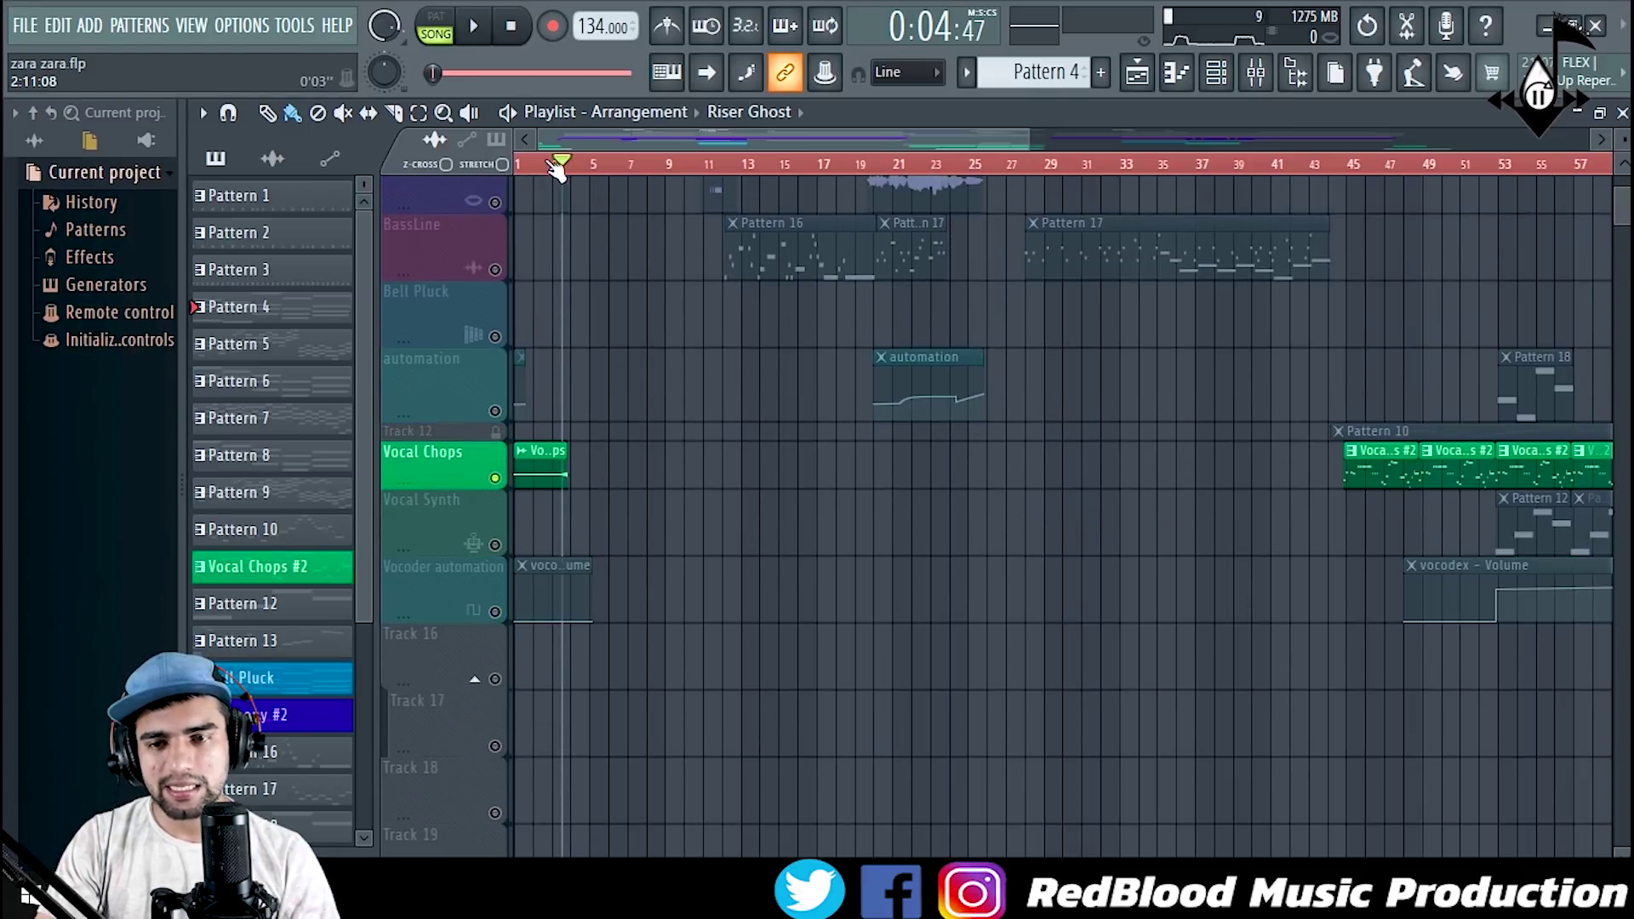
left_click_drag(557, 169, 511, 168)
left_click(495, 412)
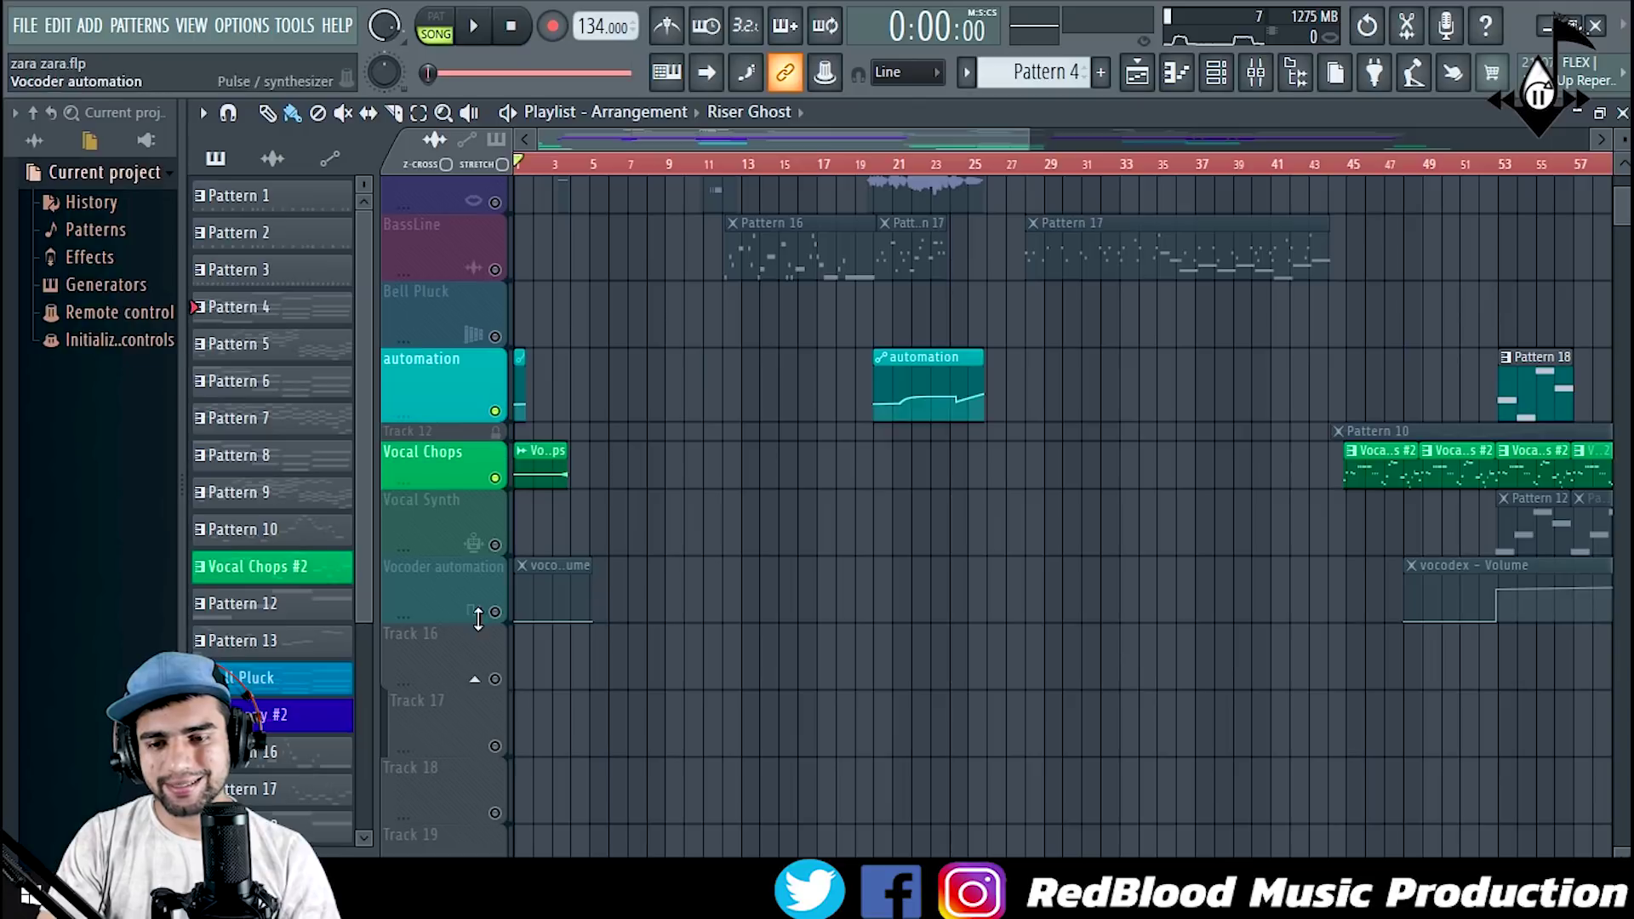
left_click(496, 612)
Step: Play the vocal chops intro, jump ahead to about bar 3, and stop playback
key("space")
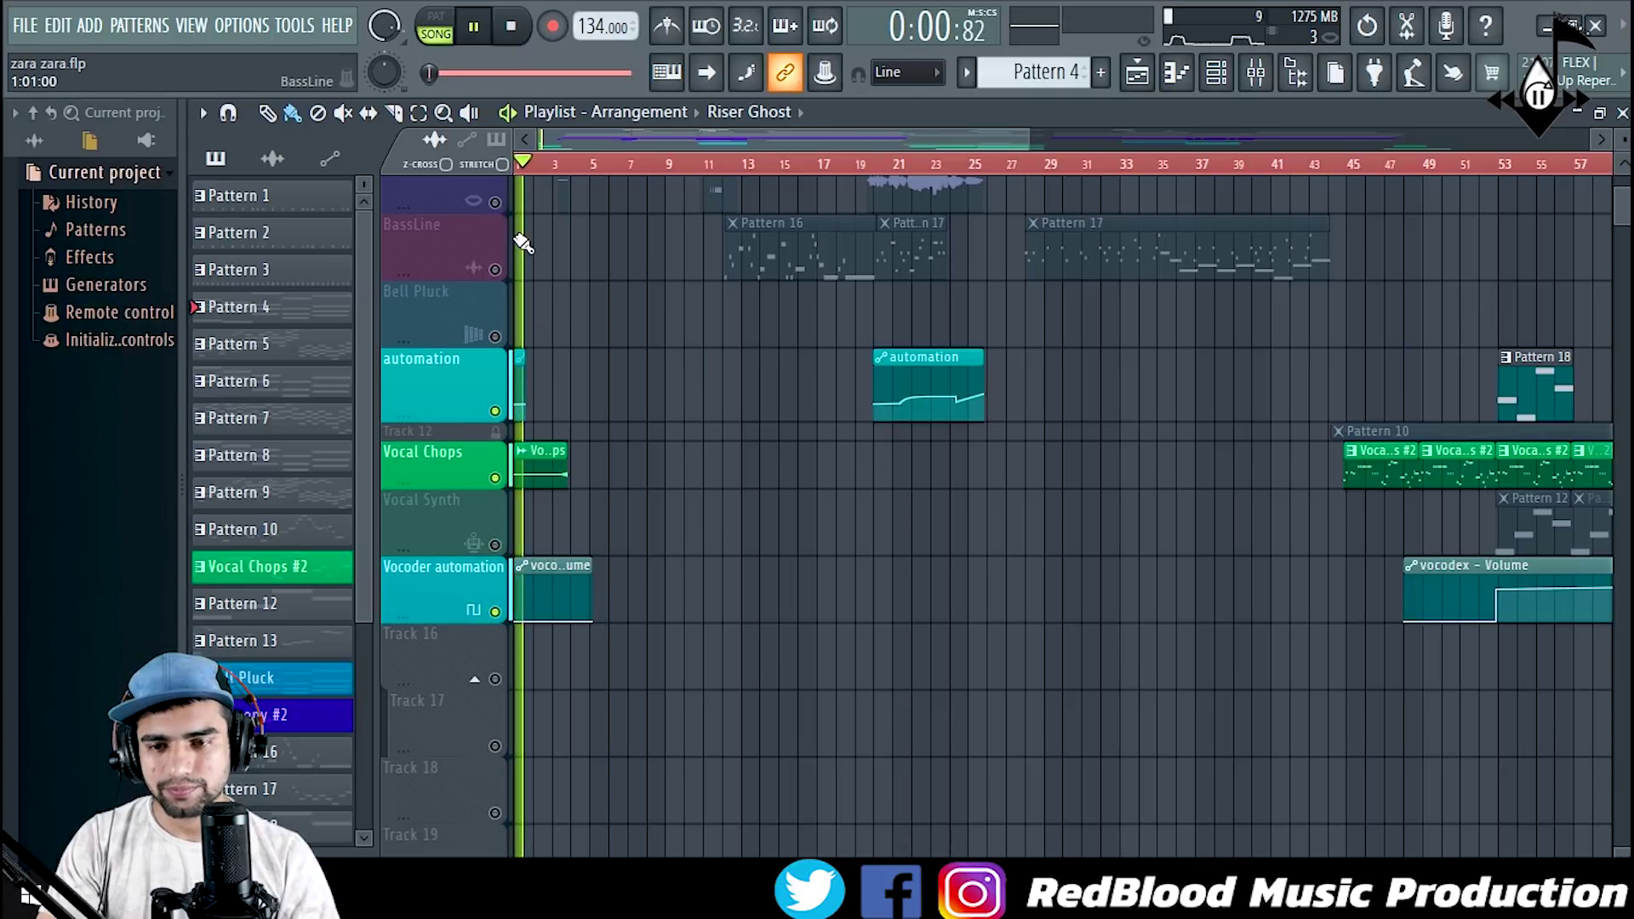
left_click(554, 167)
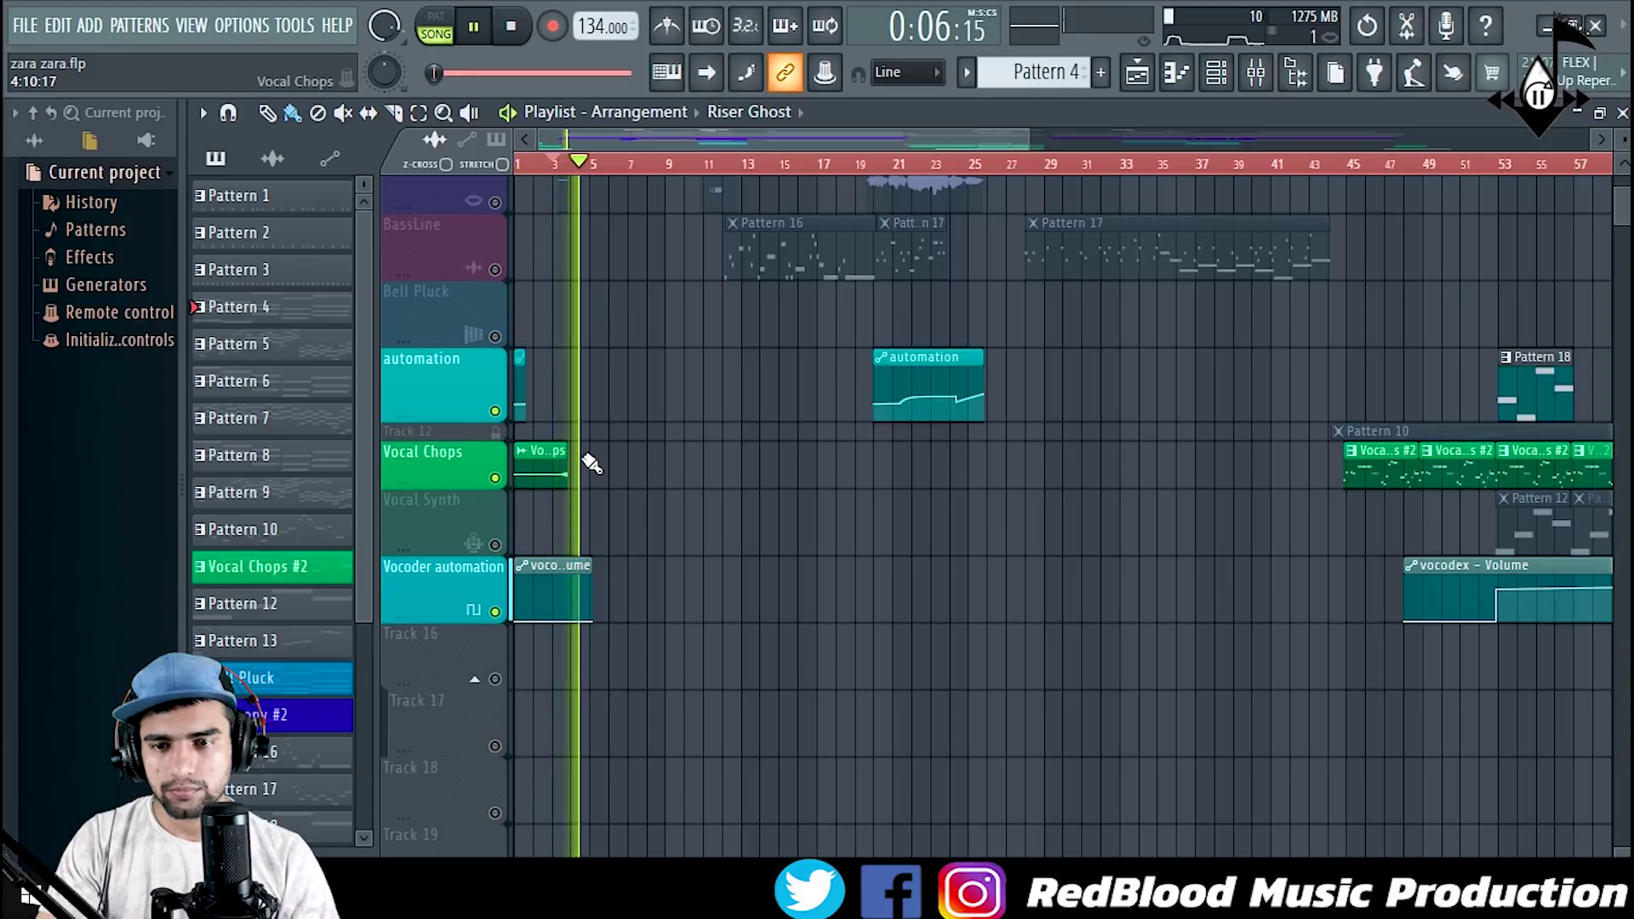
key("space")
Step: Solo the Piano track and play its Pattern 4 chords from about bar 4
scroll(639, 315, "up", 8)
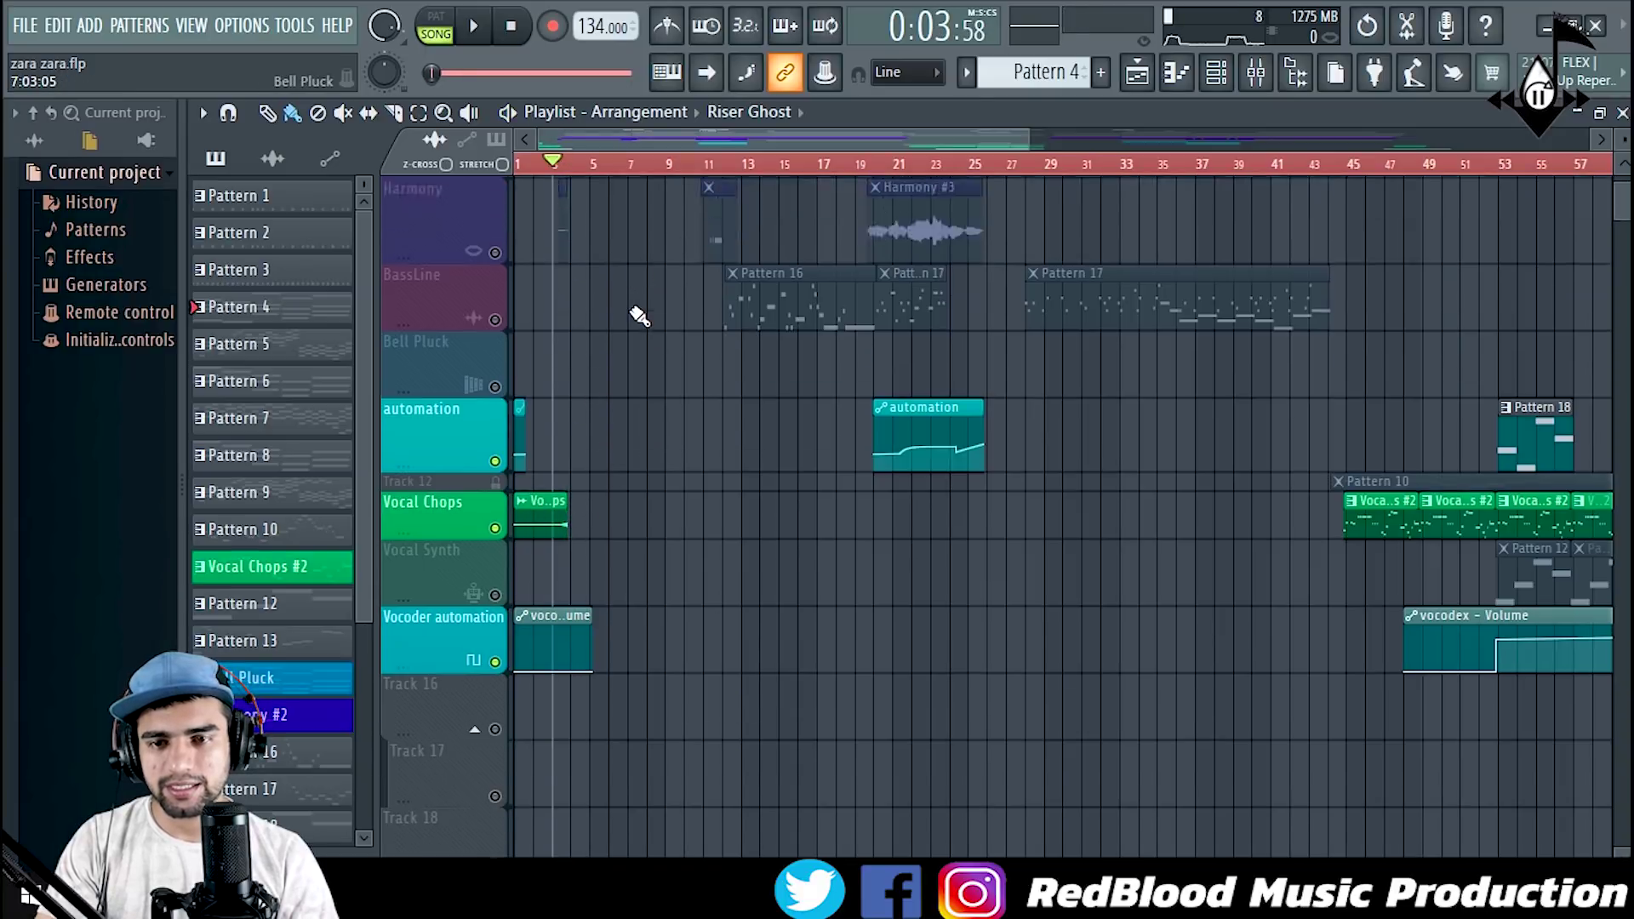
left_click(500, 500)
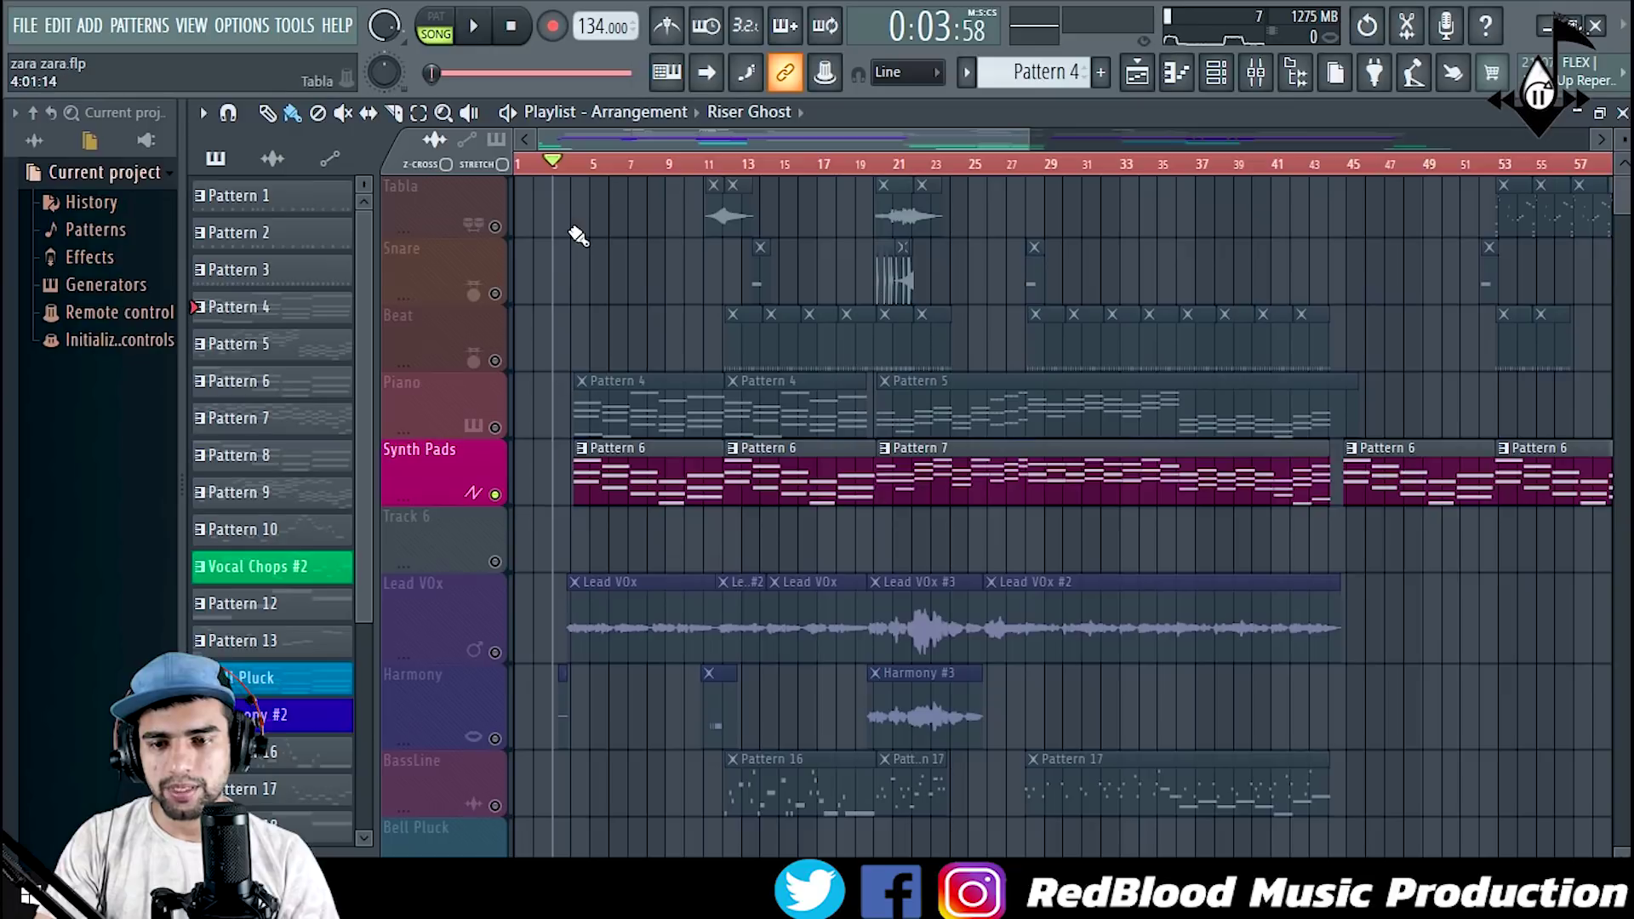
scroll(579, 173, "up", 4)
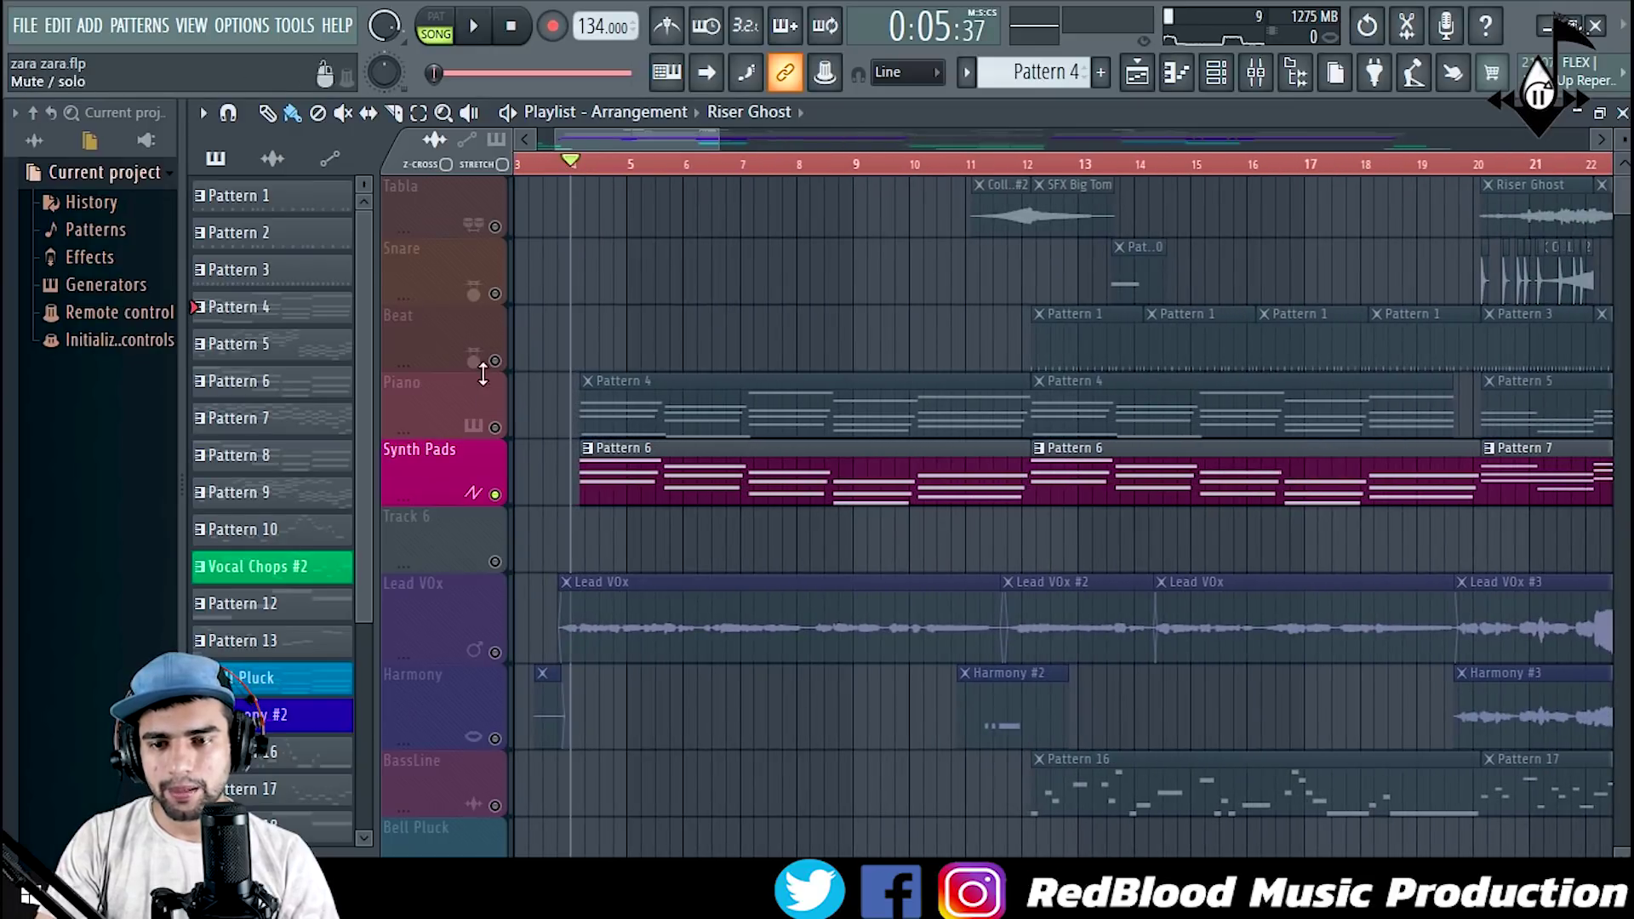
left_click(496, 428)
key("space")
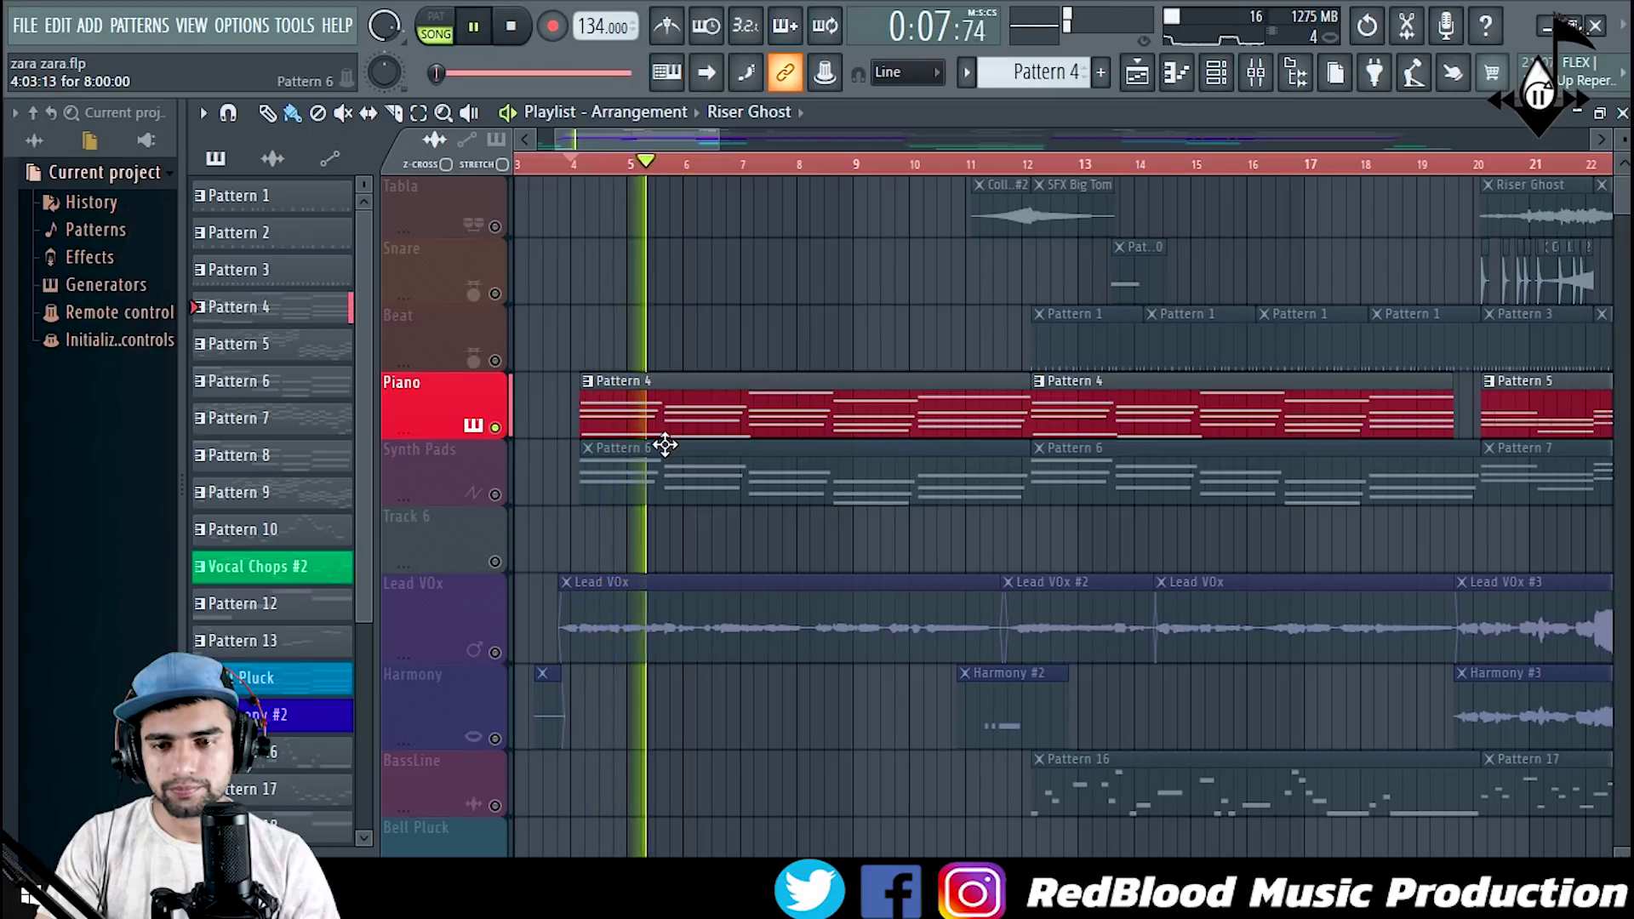
left_click(720, 421)
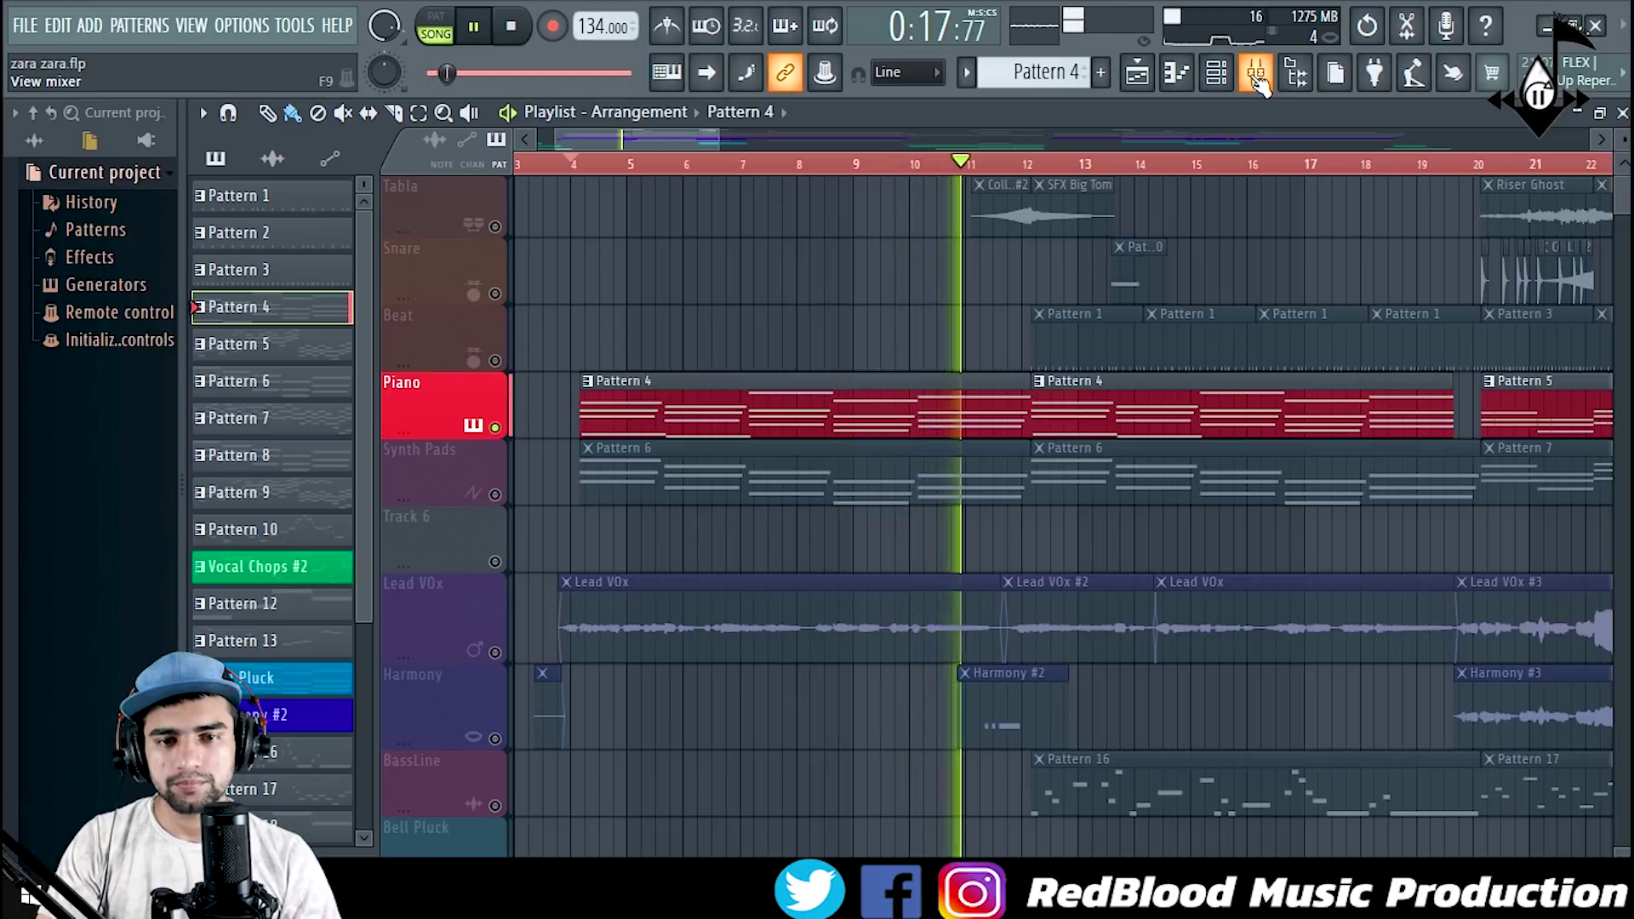
key("space")
Step: Open Pattern 4 in the piano roll and examine the Kontakt chord notes from the upper to the lower octaves
double_click(618, 415)
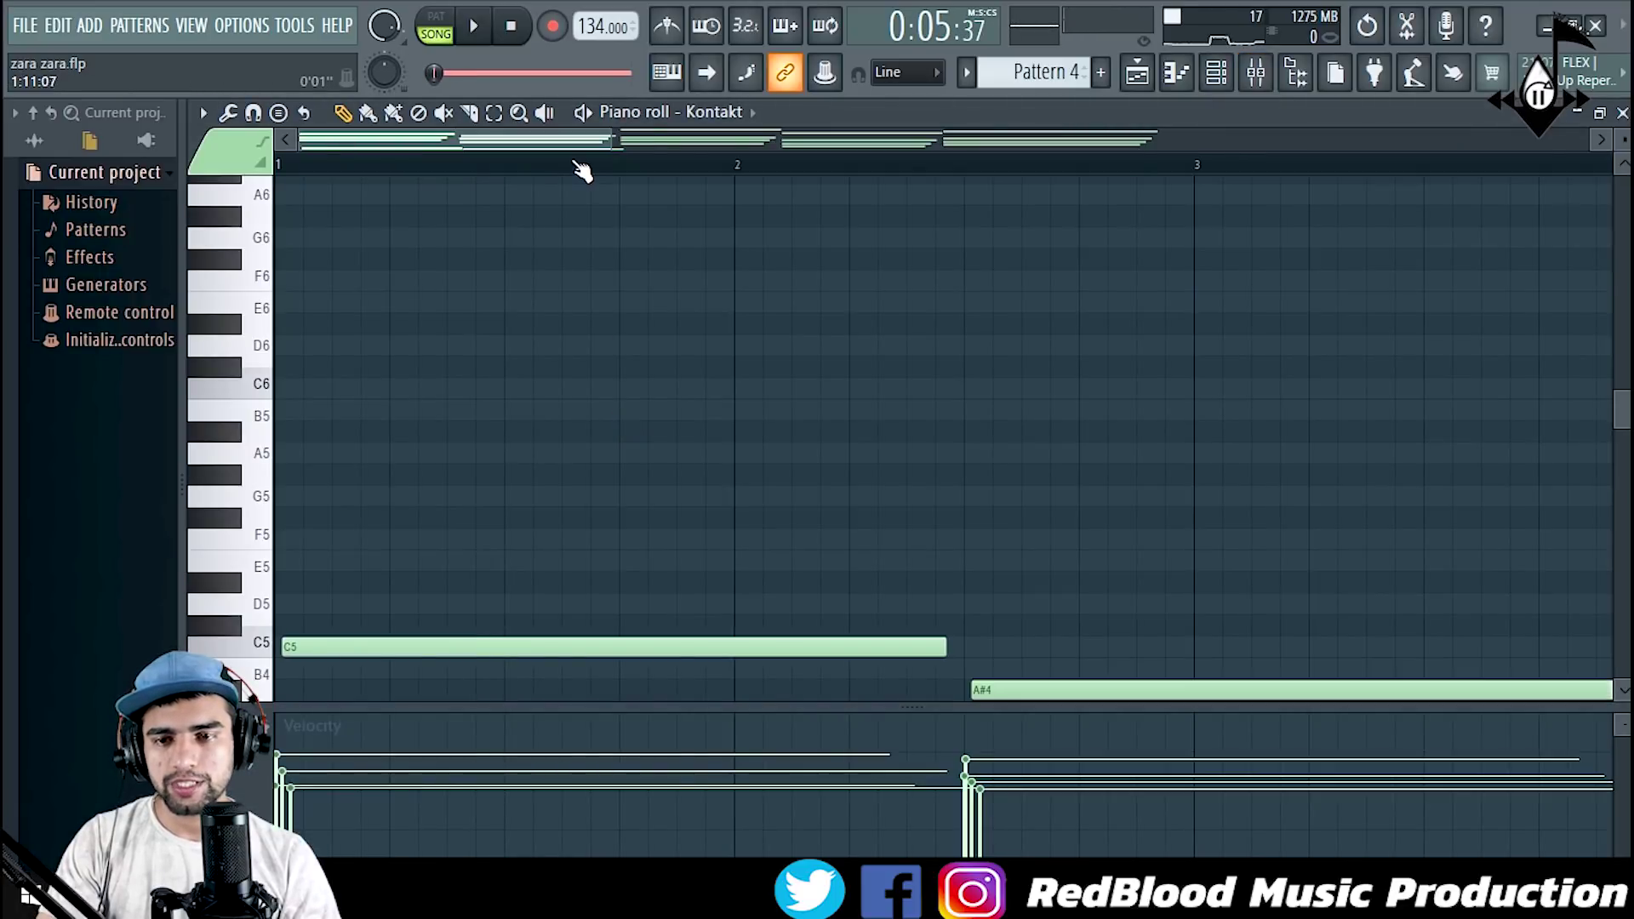
scroll(585, 167, "down", 5)
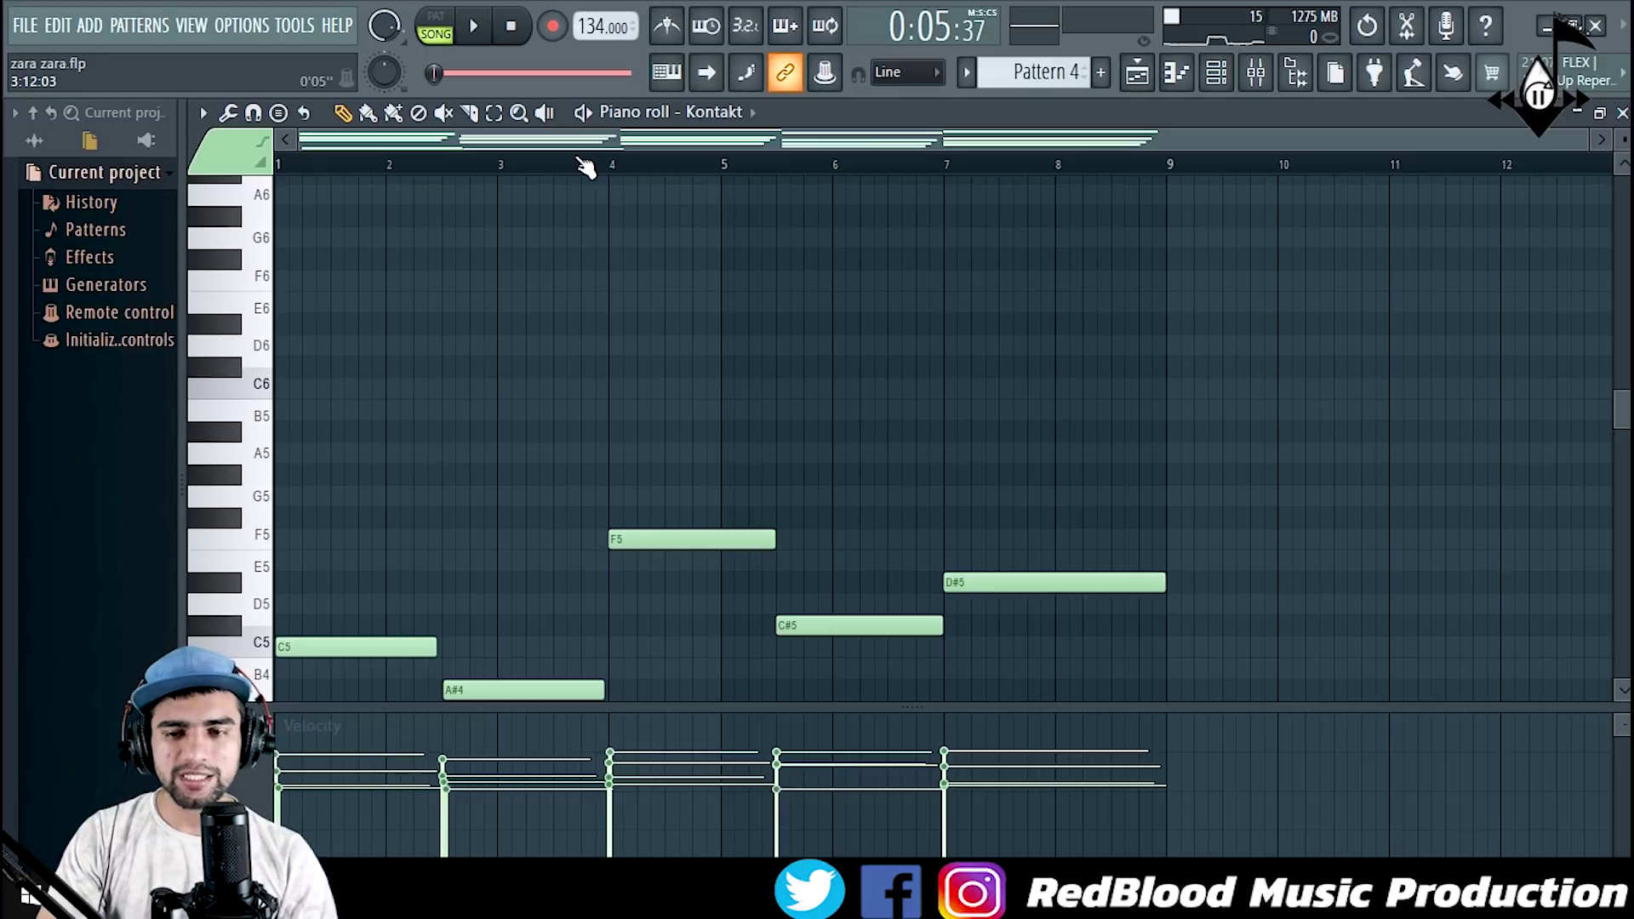
scroll(613, 364, "down", 8)
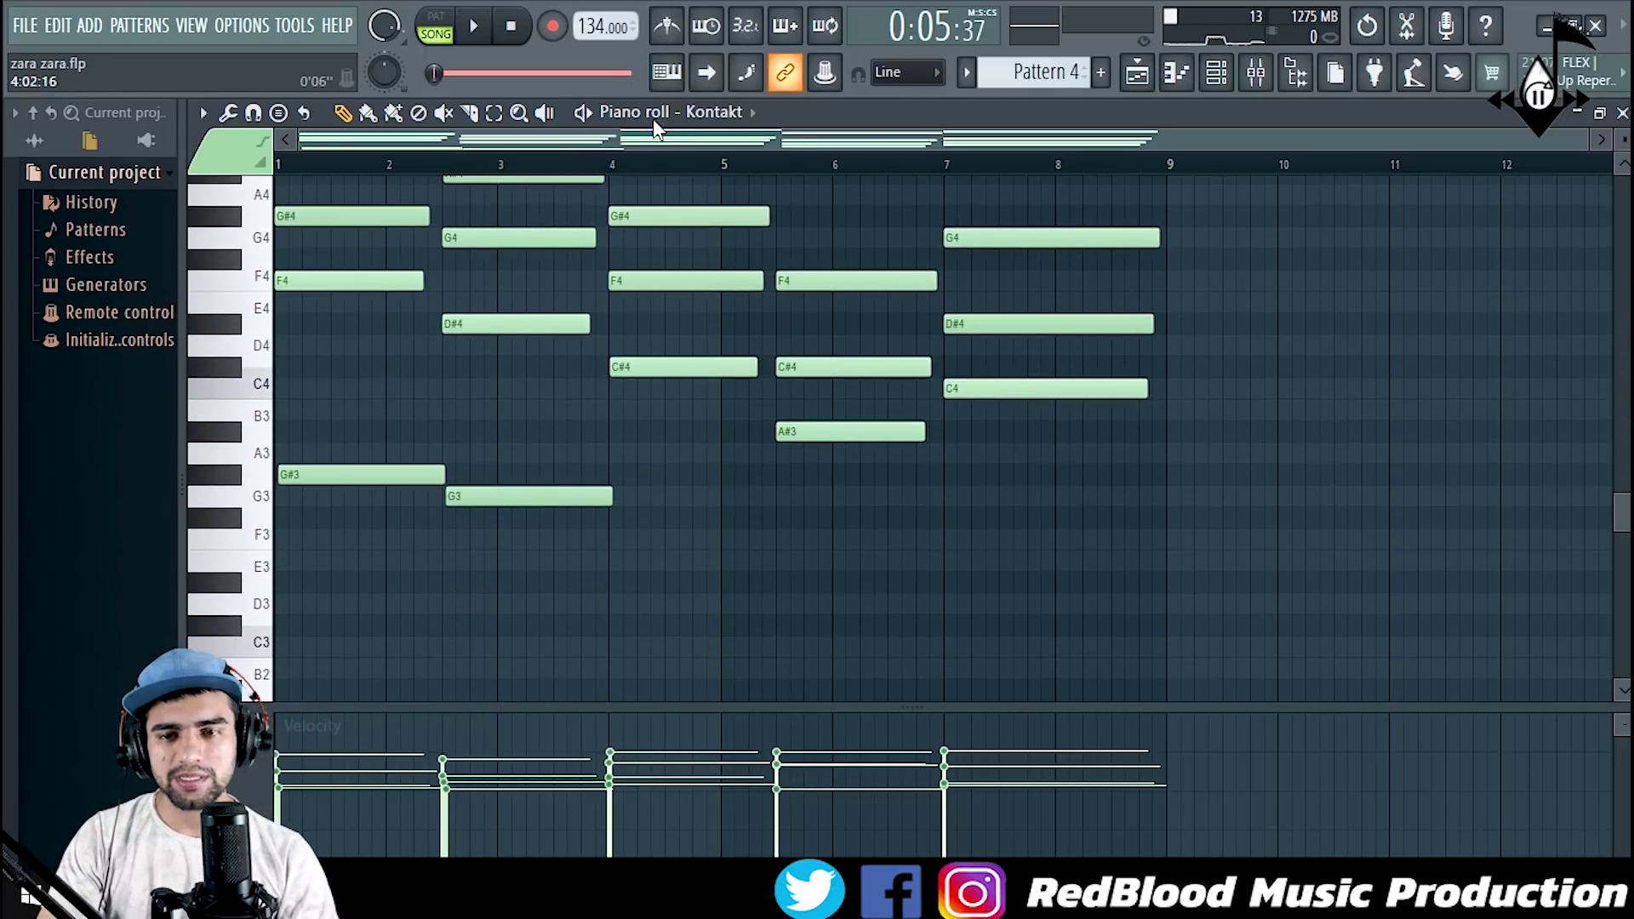
scroll(498, 336, "up", 4)
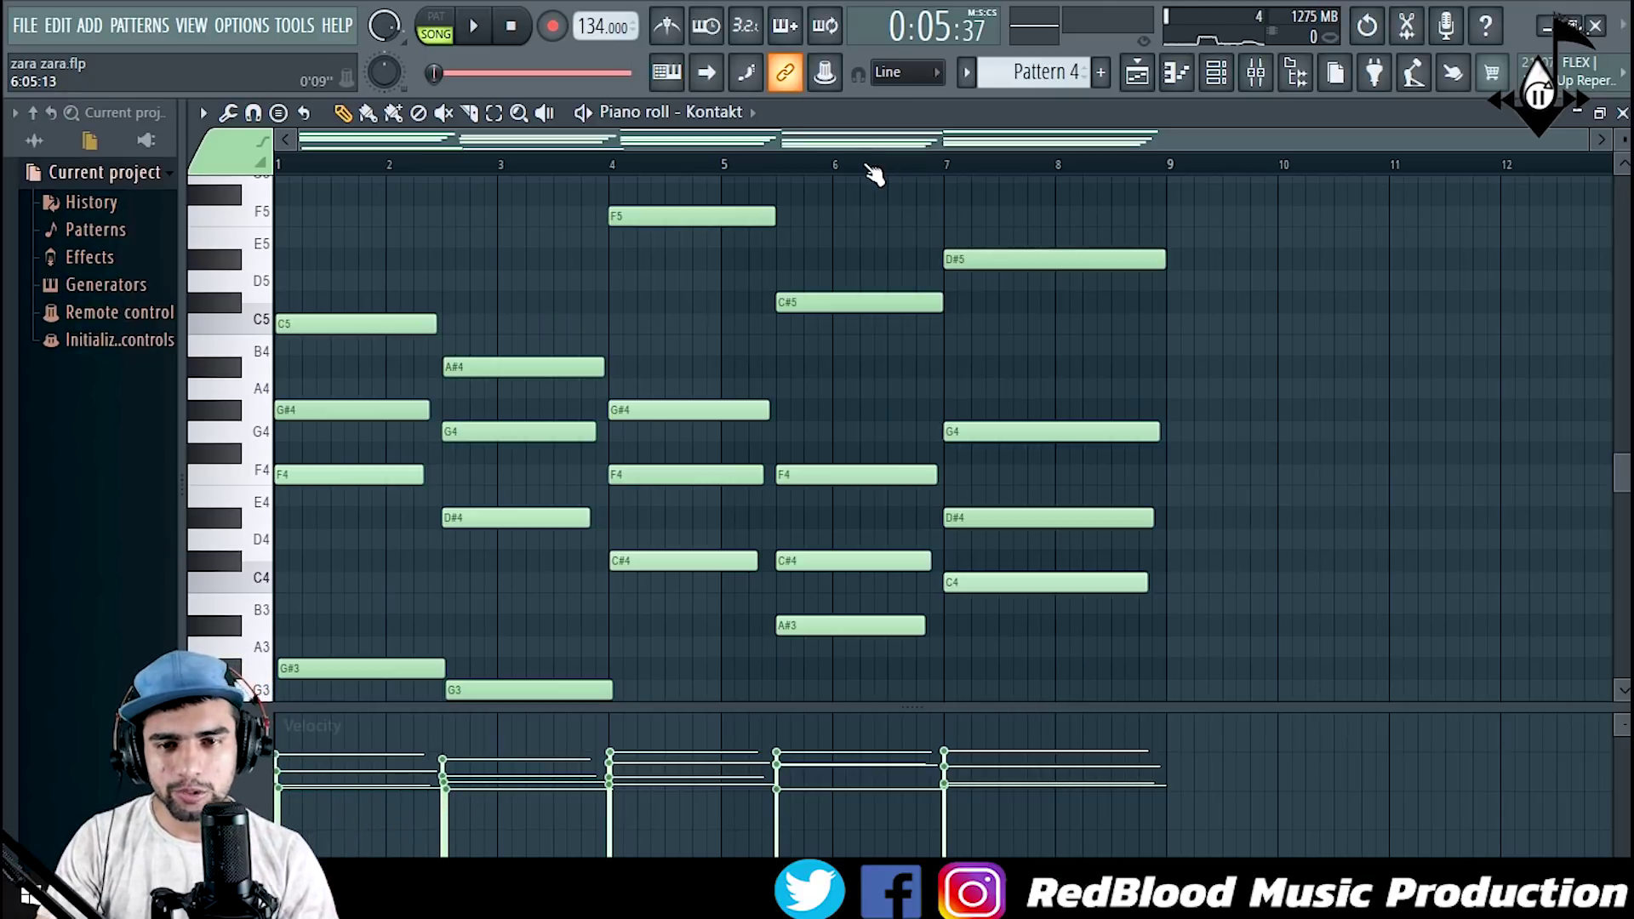
scroll(874, 365, "down", 4)
scroll(875, 365, "up", 4)
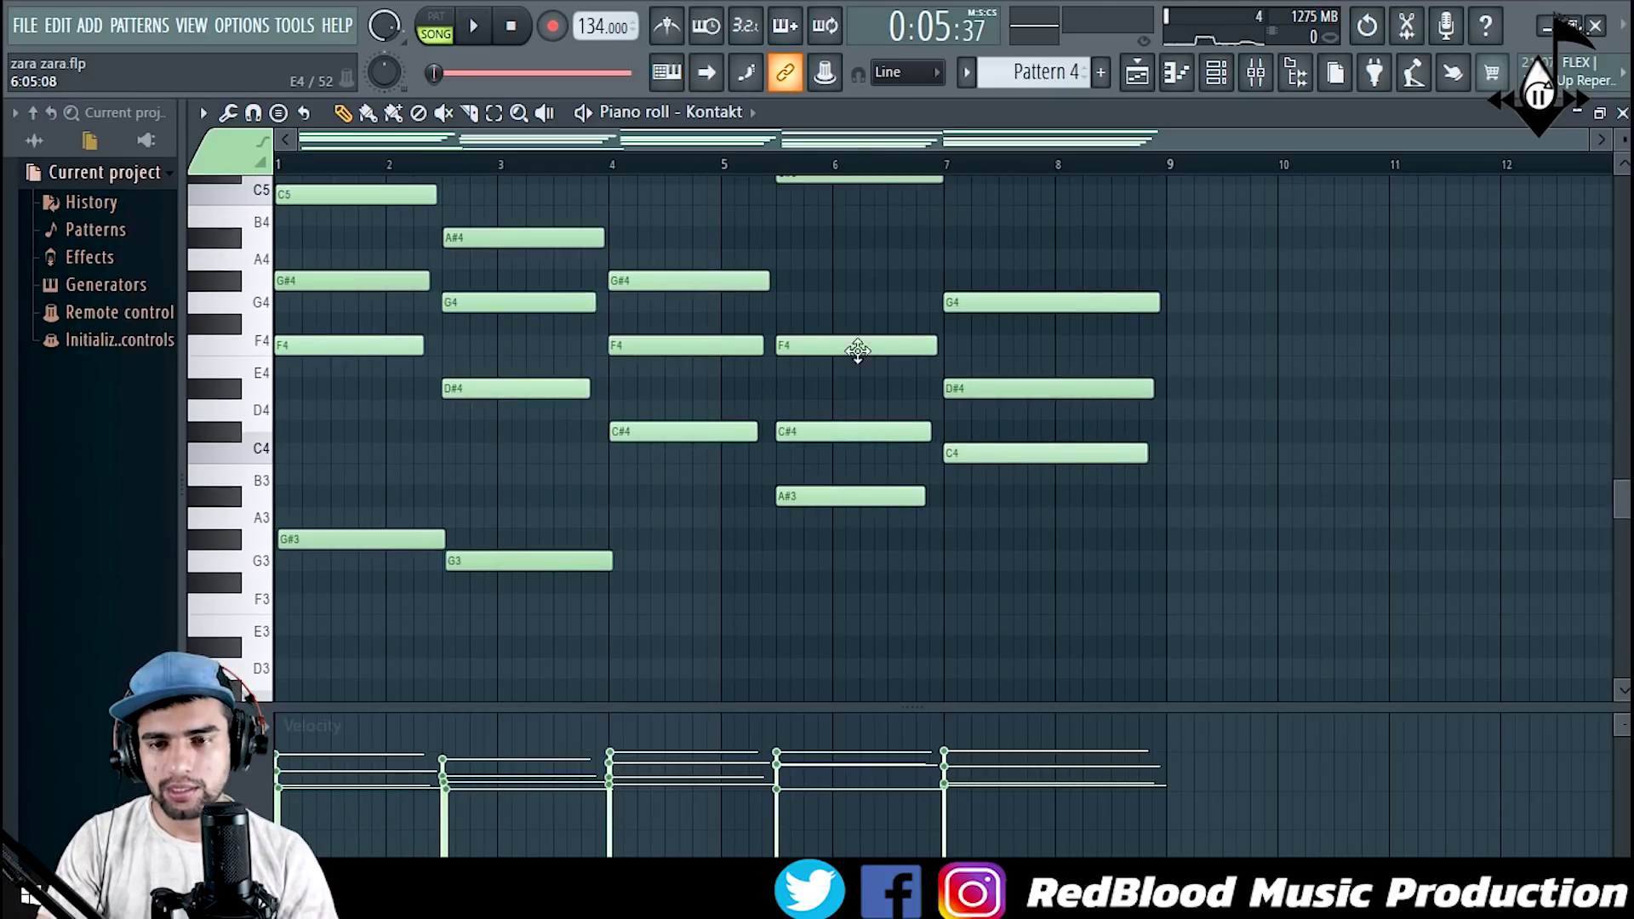
Step: Show the mixer, select the Piano track and review the curve of its Fruity parametric EQ 2
left_click(1137, 73)
left_click(1255, 73)
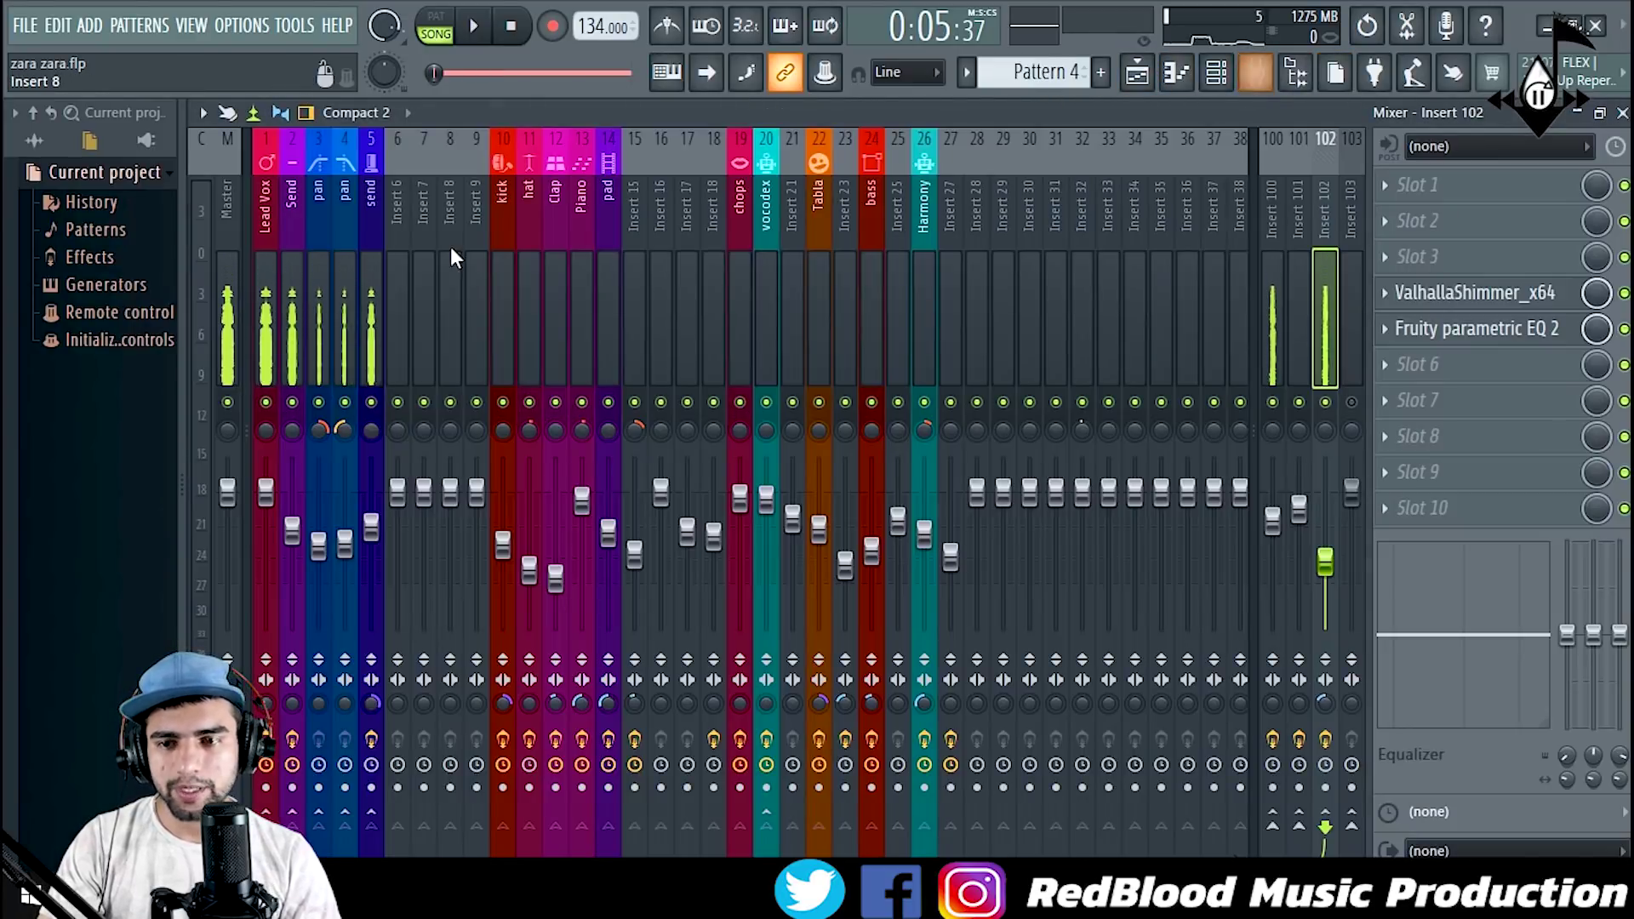
key("space")
key("space")
left_click(579, 228)
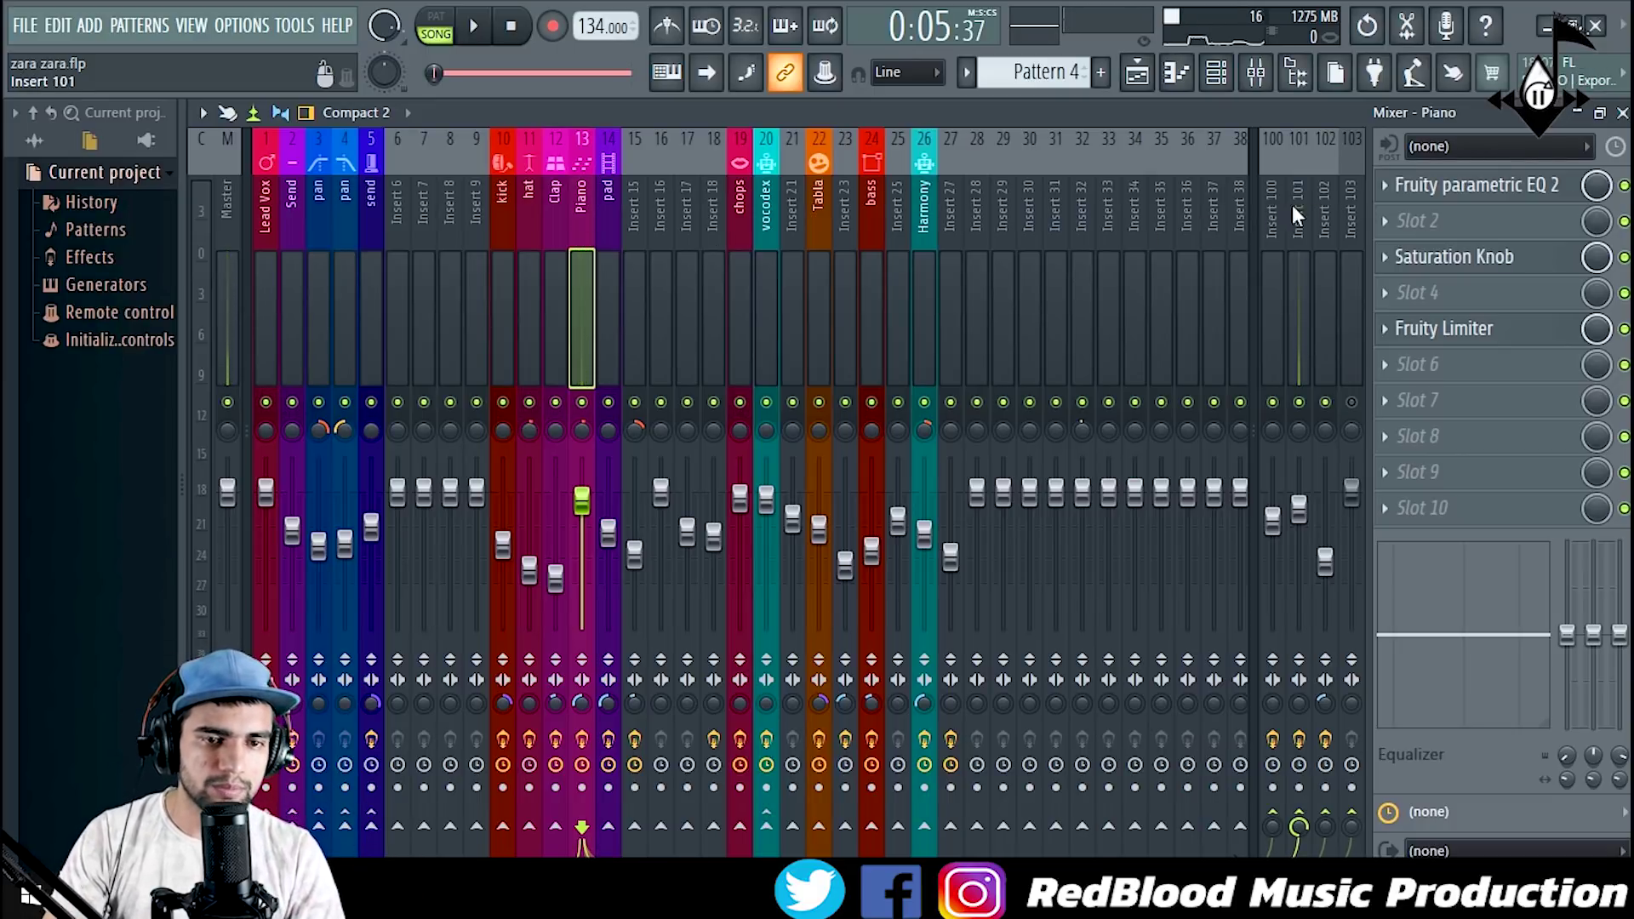
left_click(1477, 184)
left_click_drag(685, 356, 714, 304)
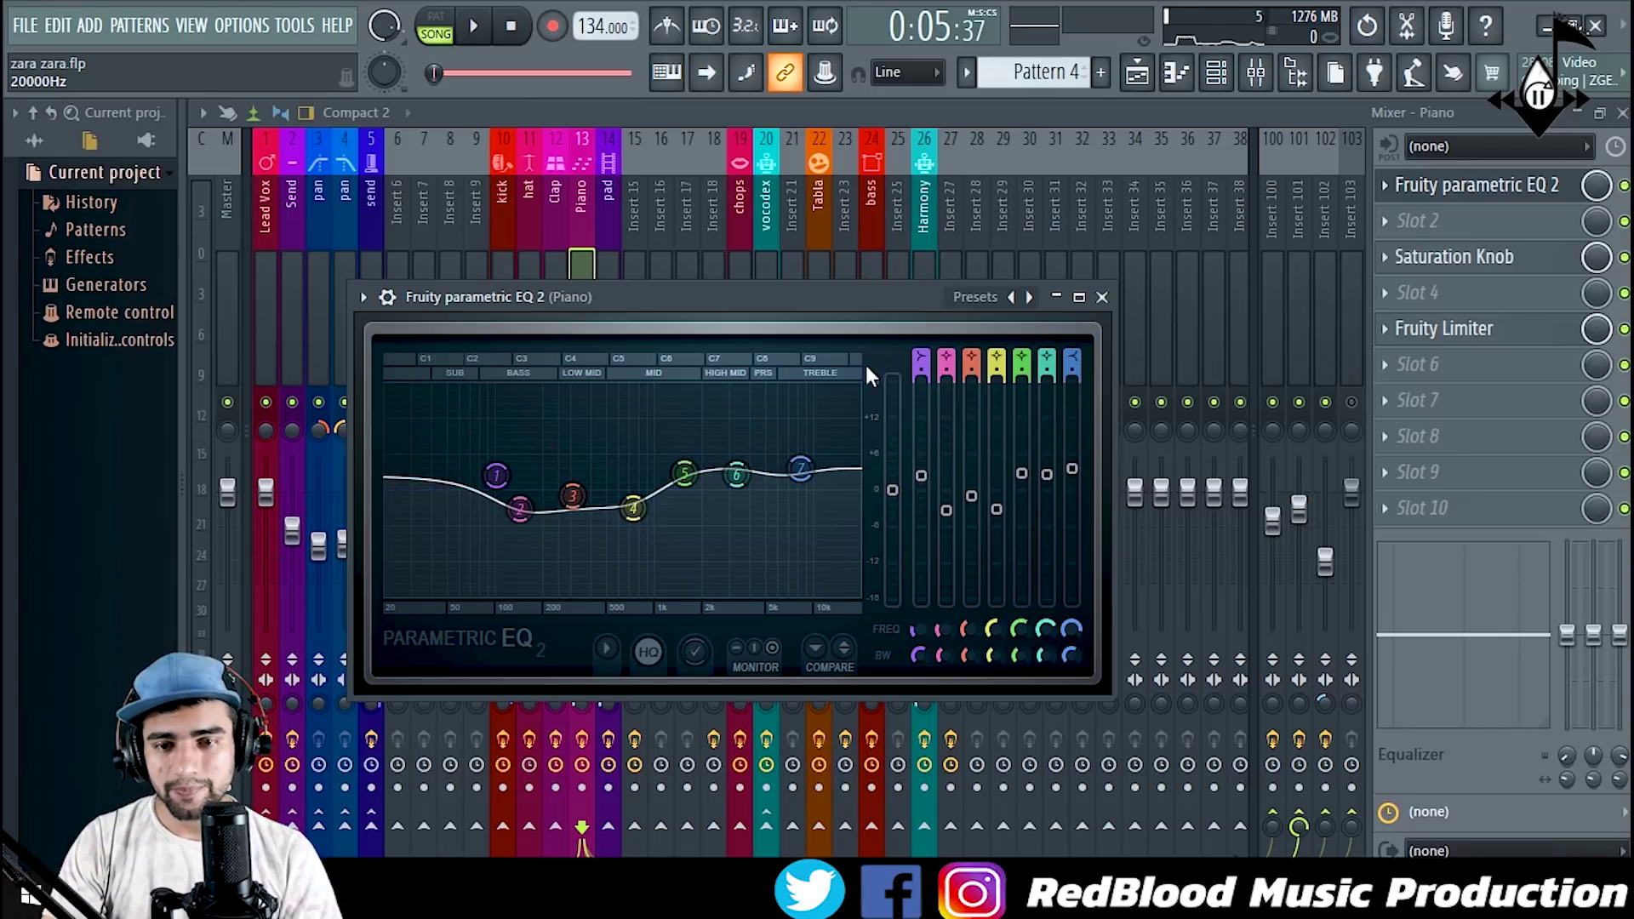
left_click(1101, 297)
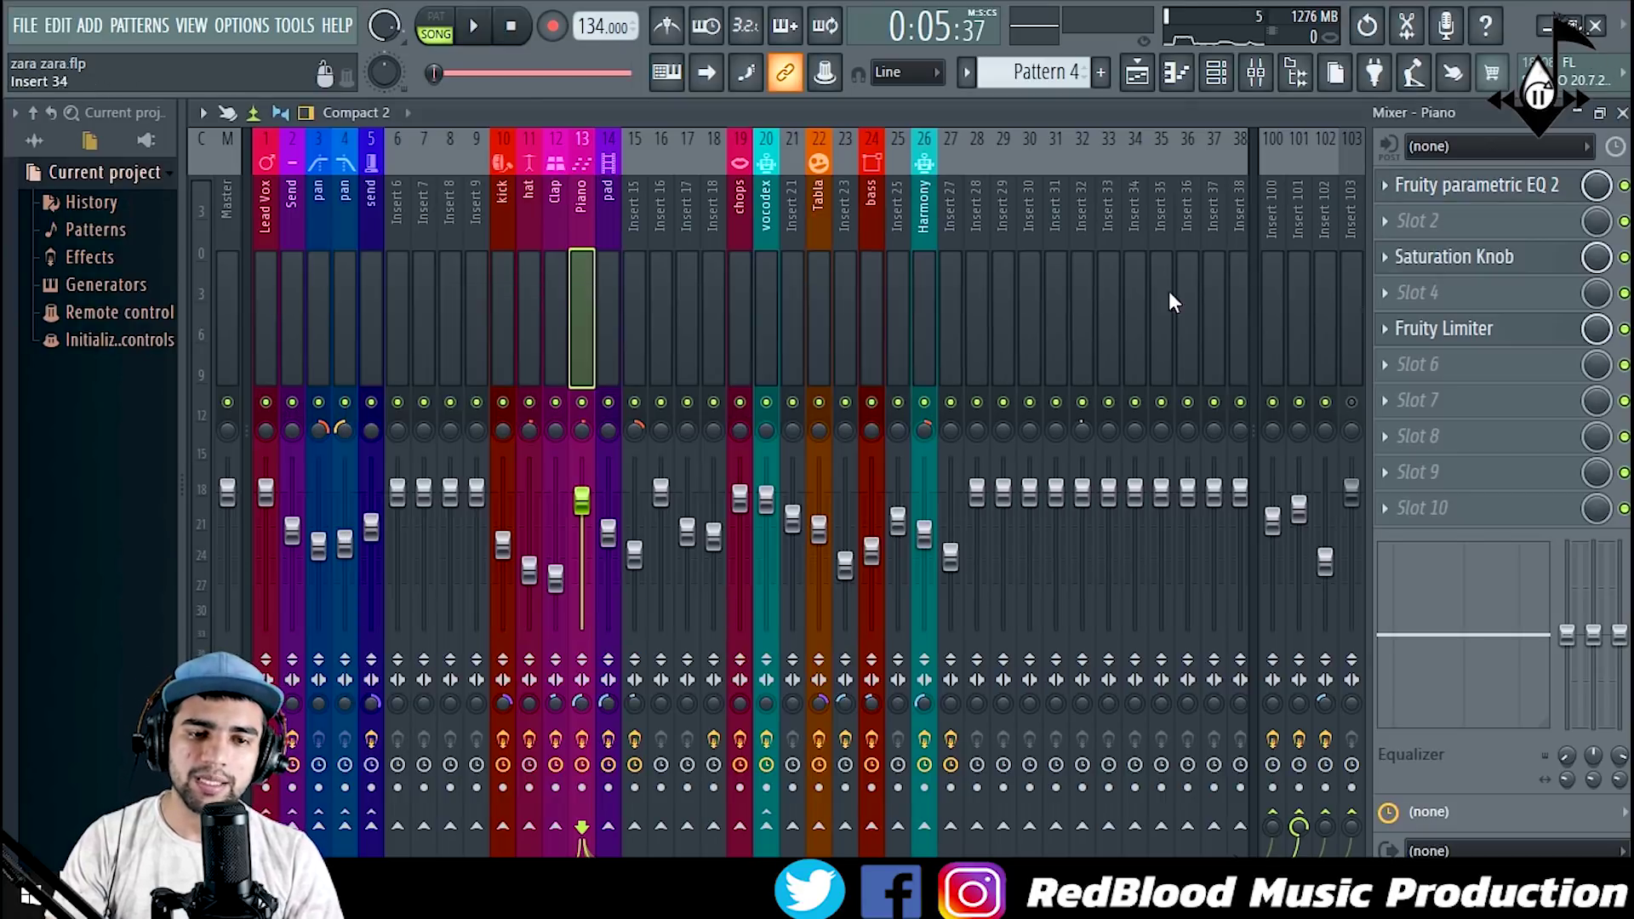
Step: Review the Saturation Knob and Fruity Limiter settings on the Piano mixer track
left_click(1473, 267)
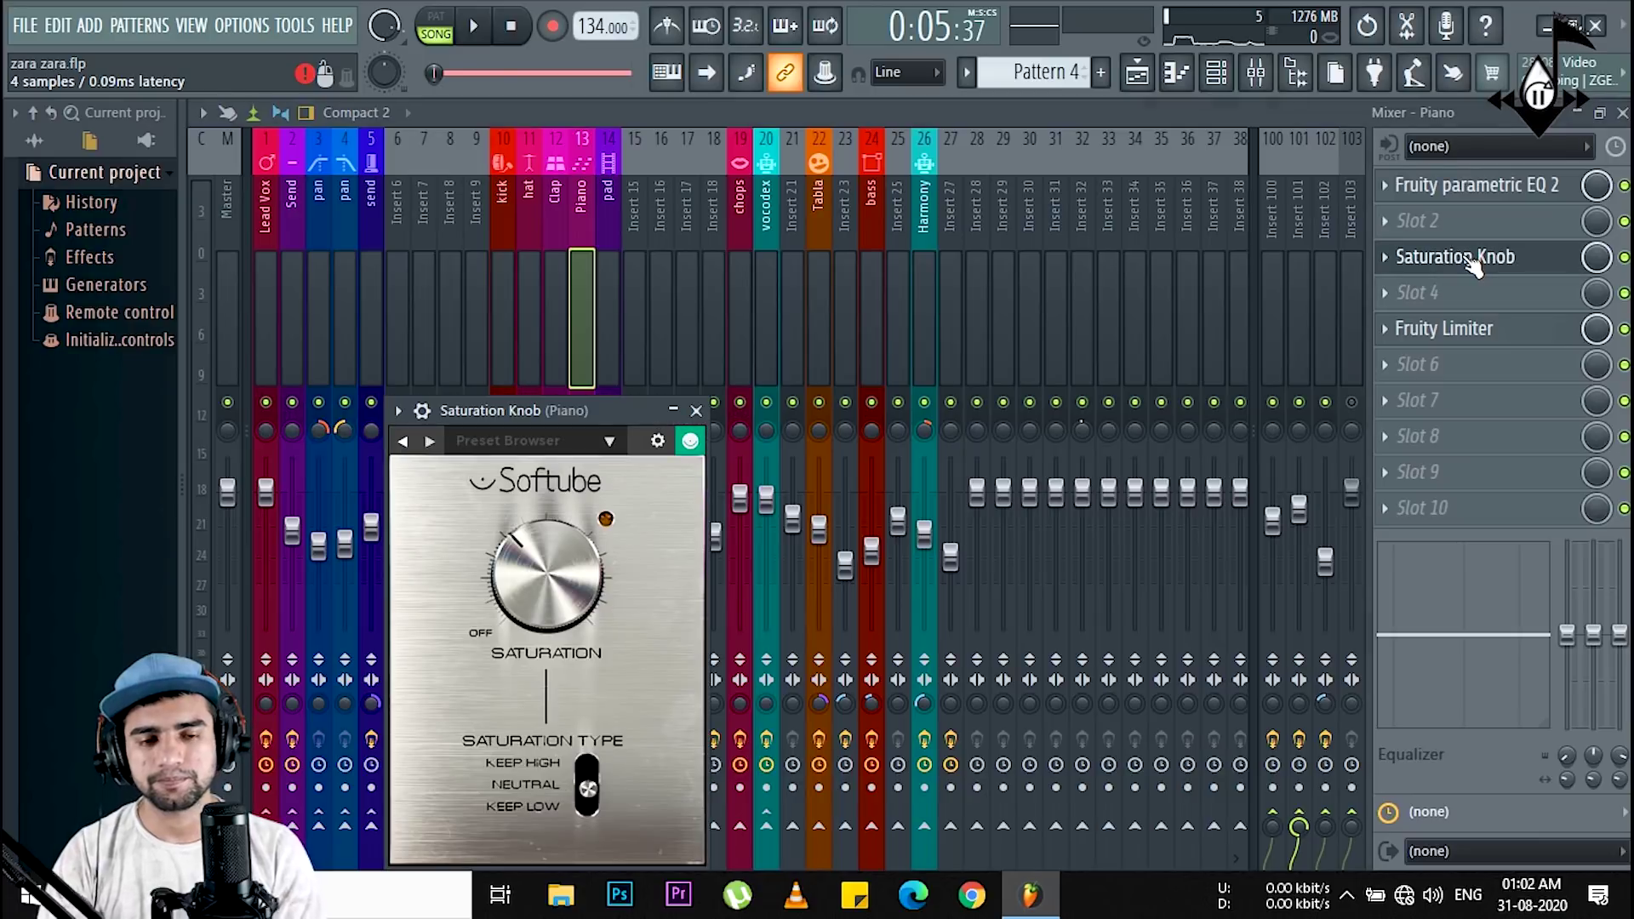
left_click_drag(567, 412, 749, 247)
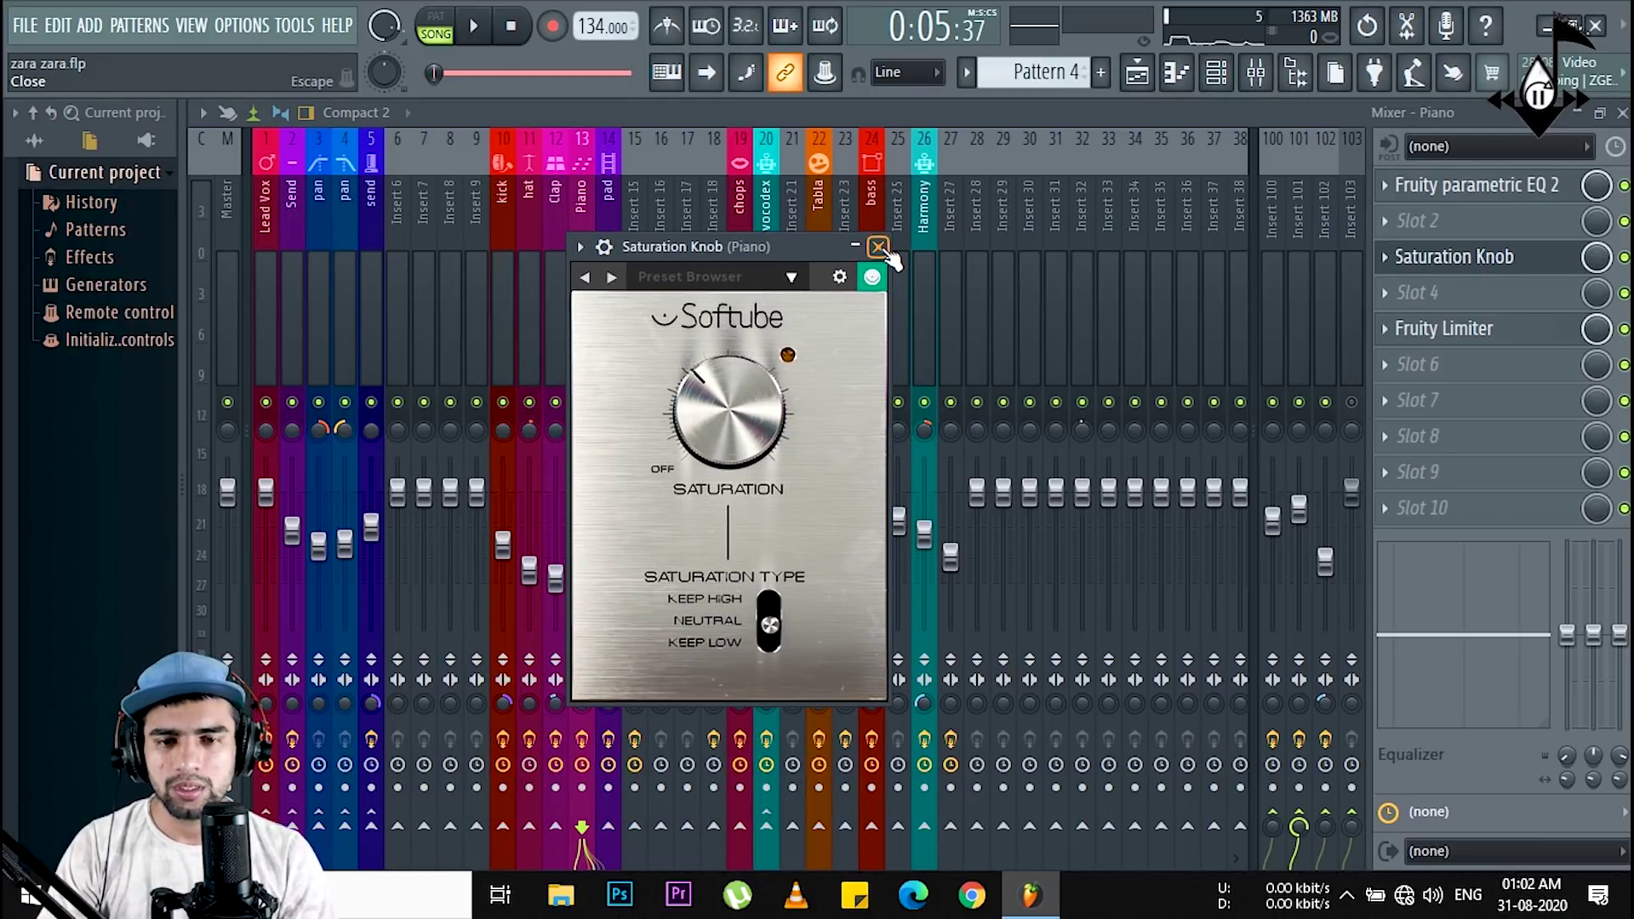
key("Escape")
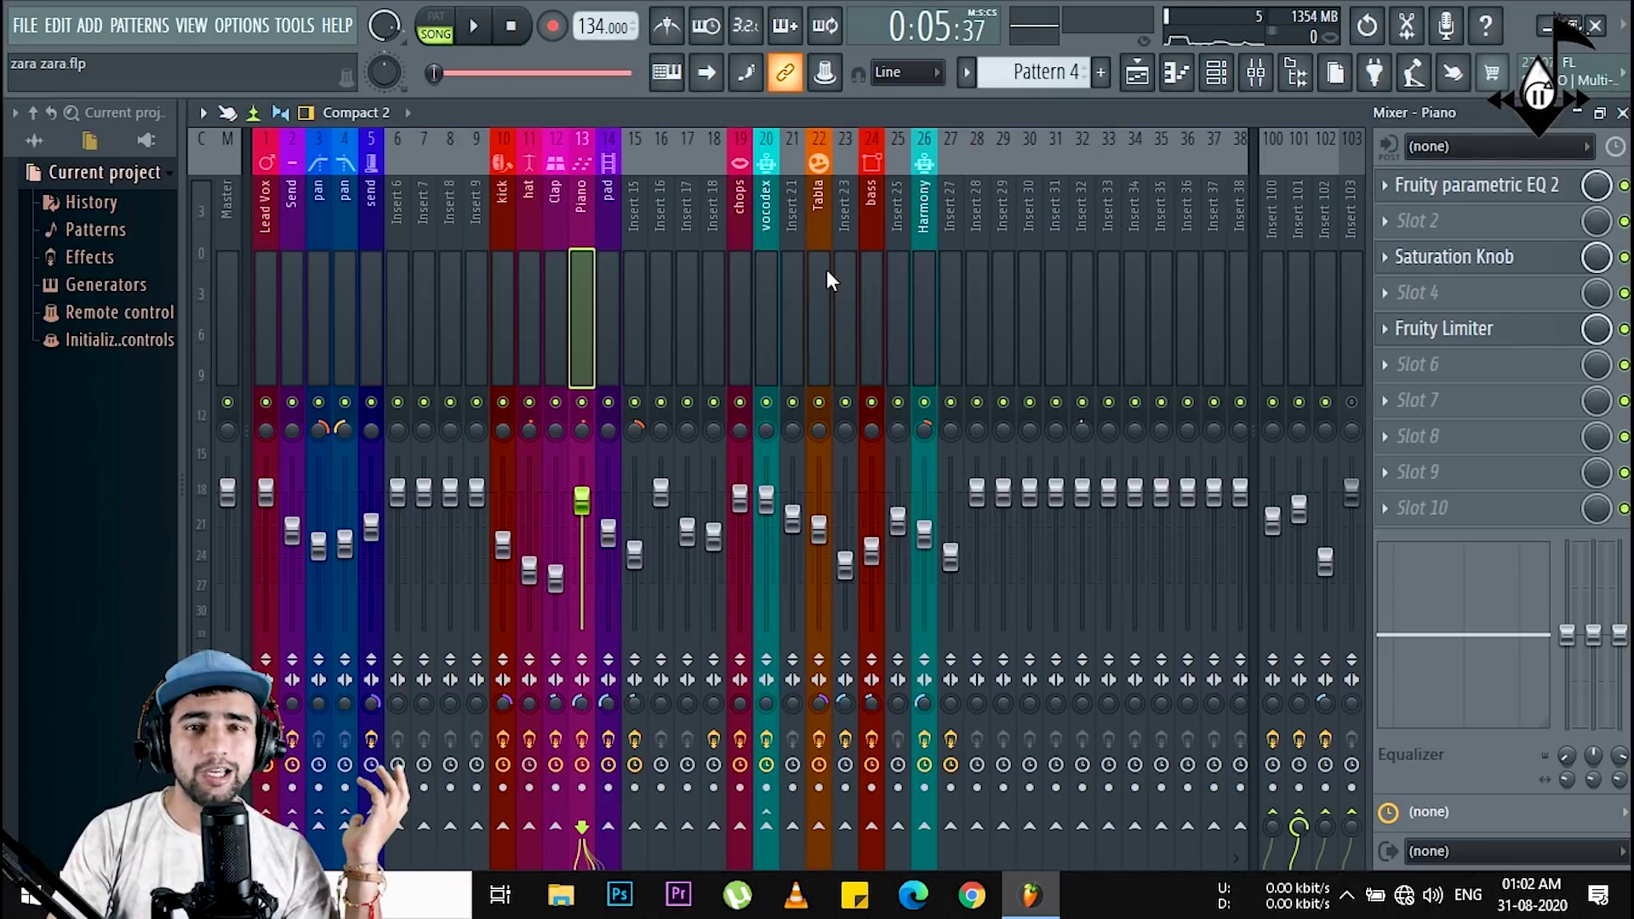
left_click(1509, 332)
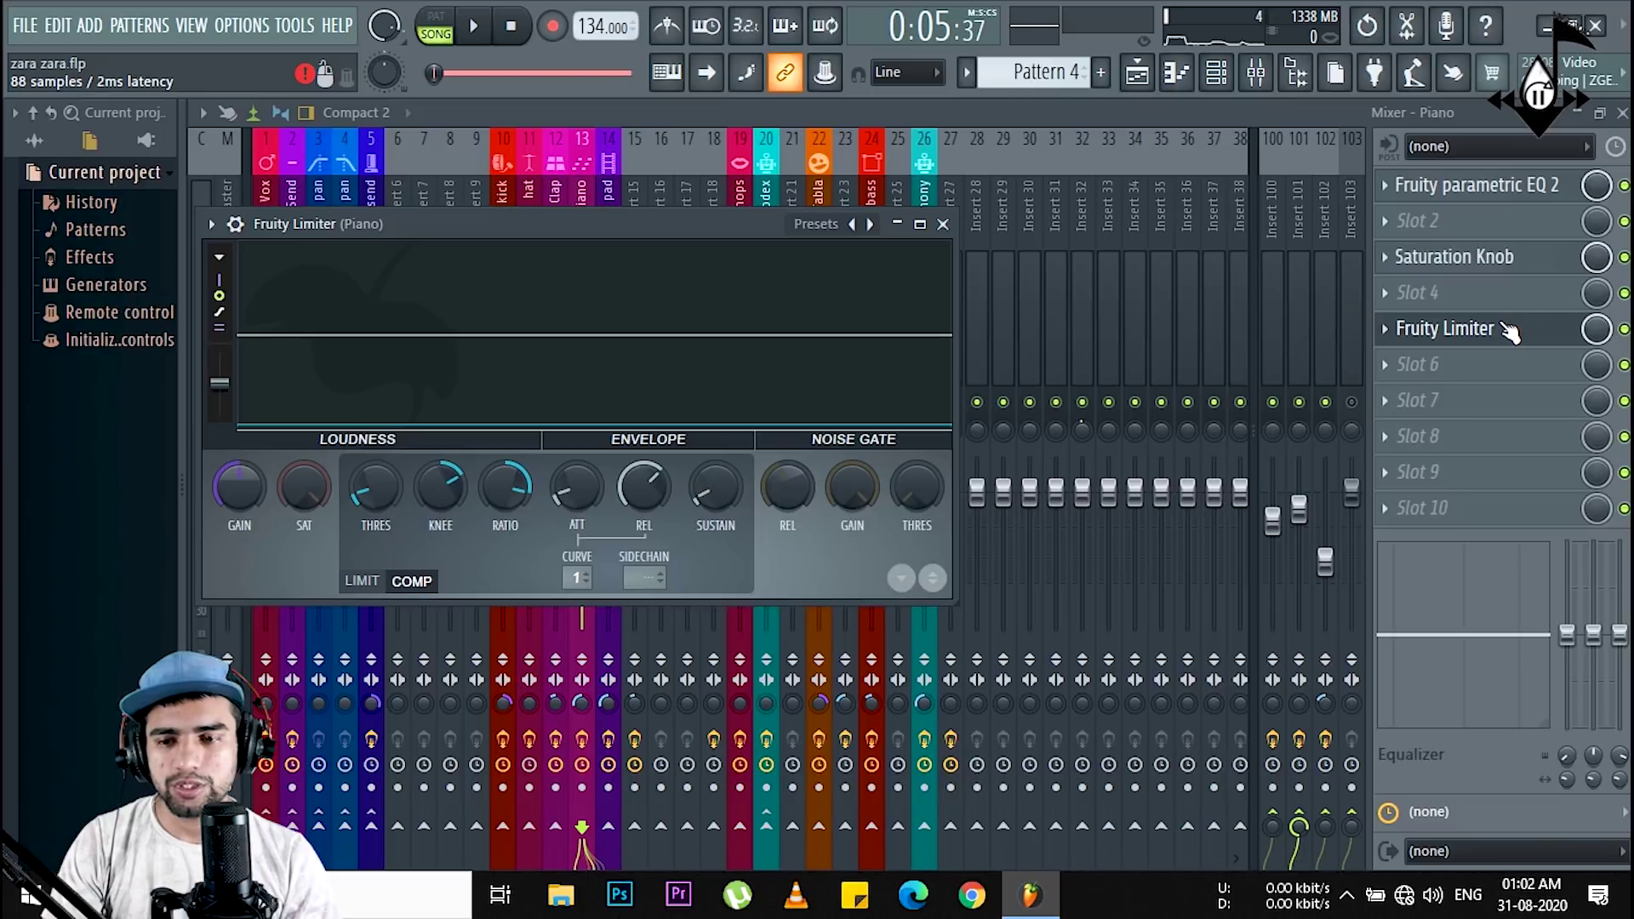
left_click(1509, 332)
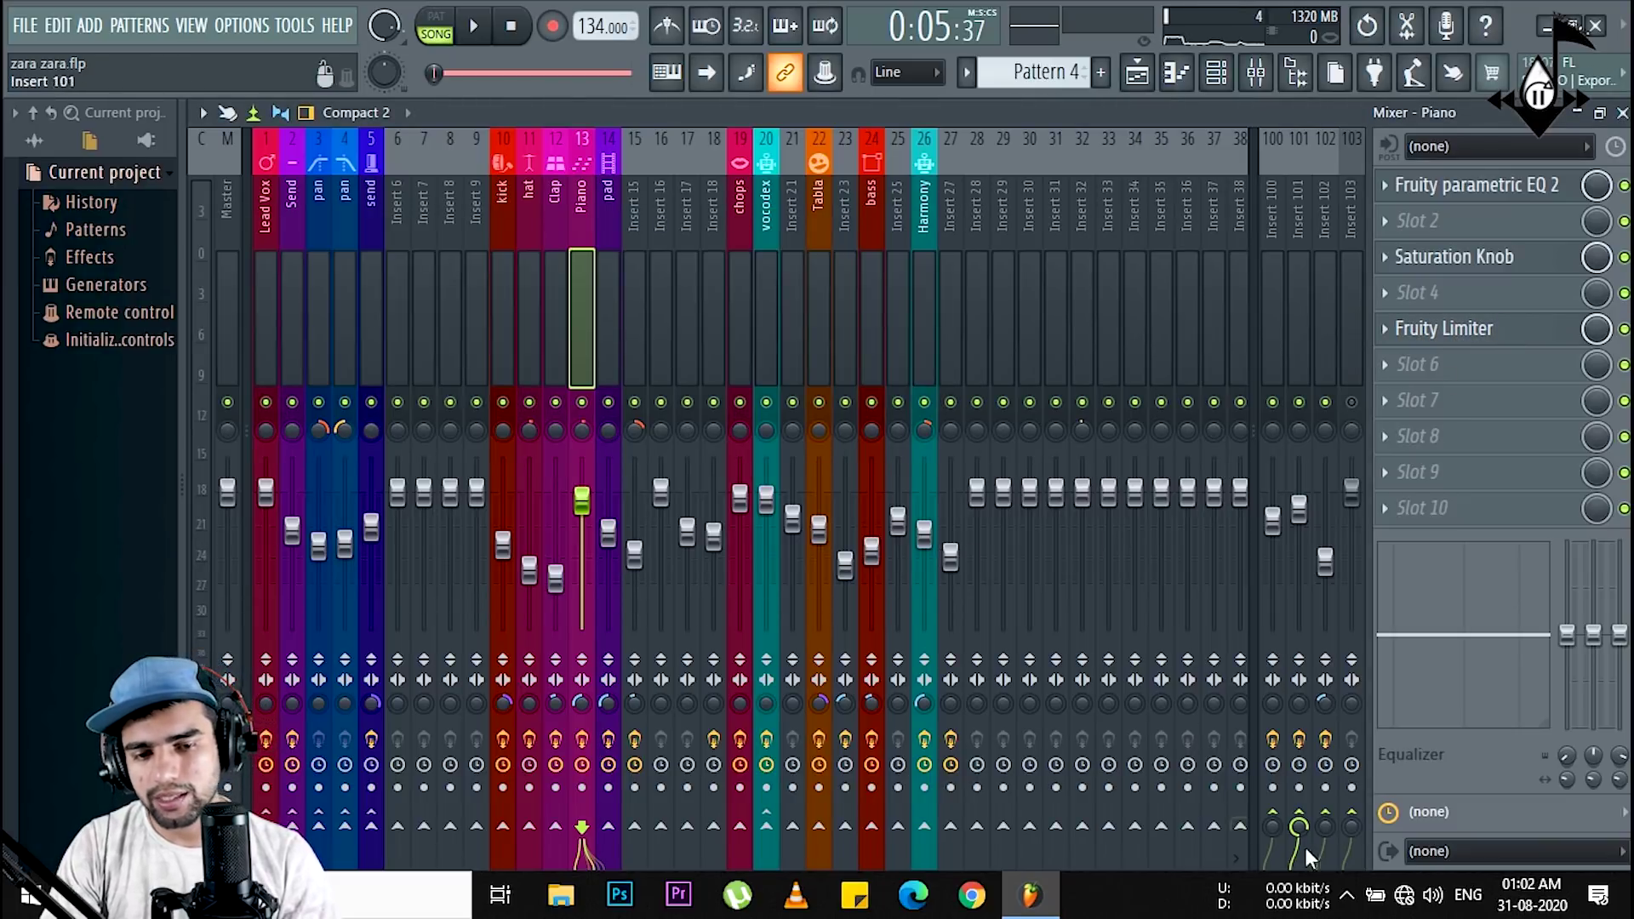
Step: Select Insert 101 and review its Fruity Reeverb 2 settings
left_click(1306, 356)
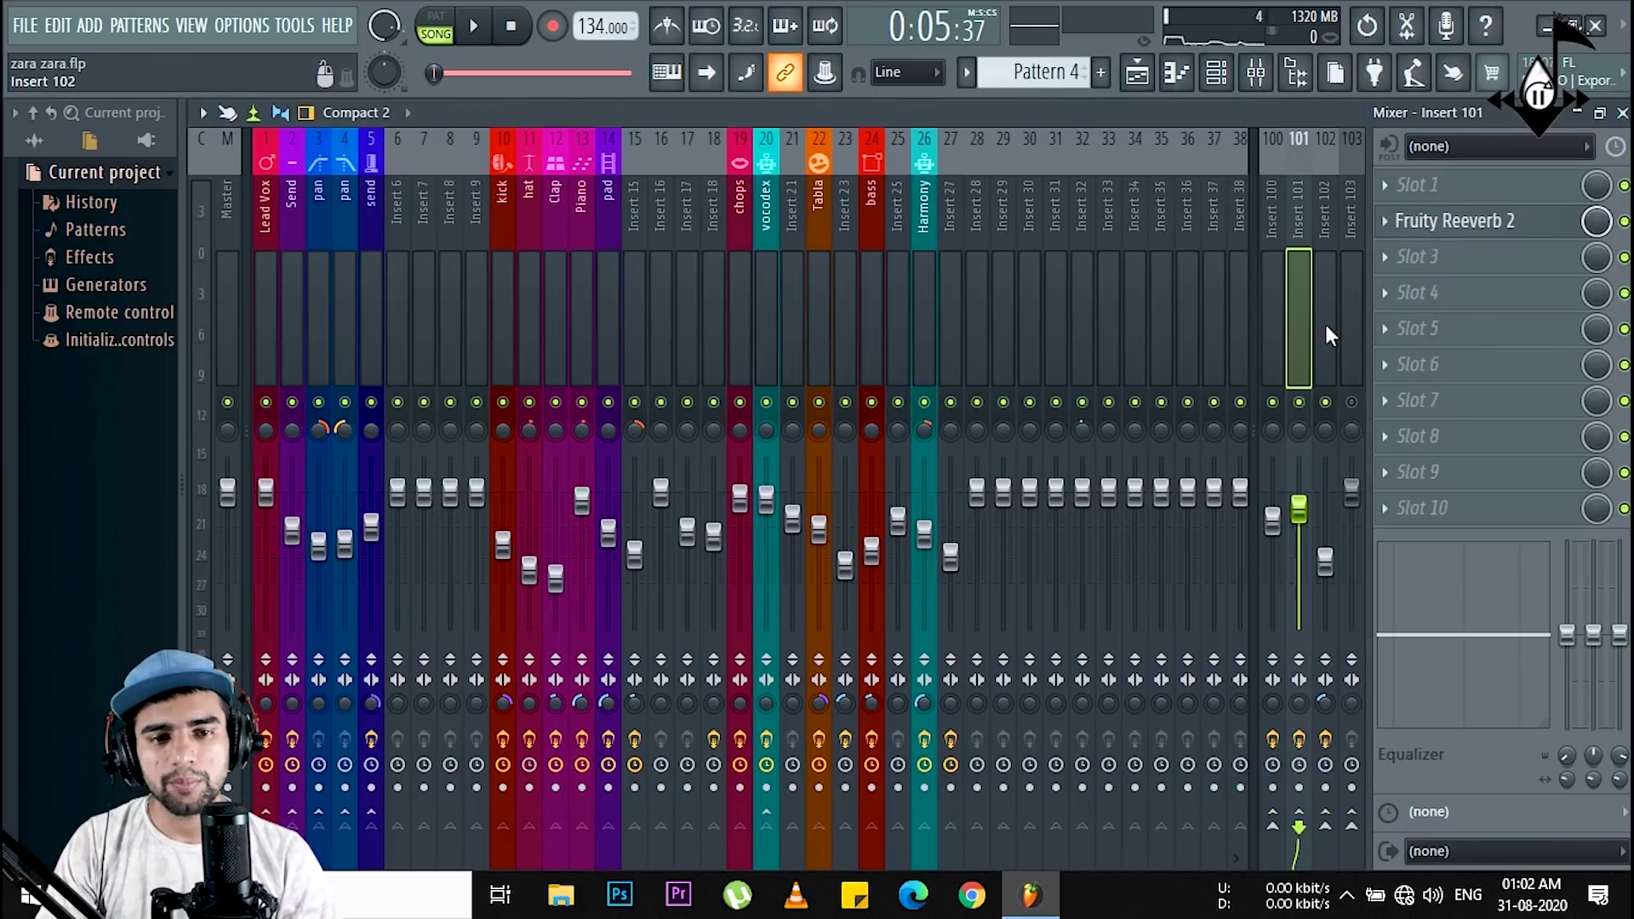
left_click(1479, 223)
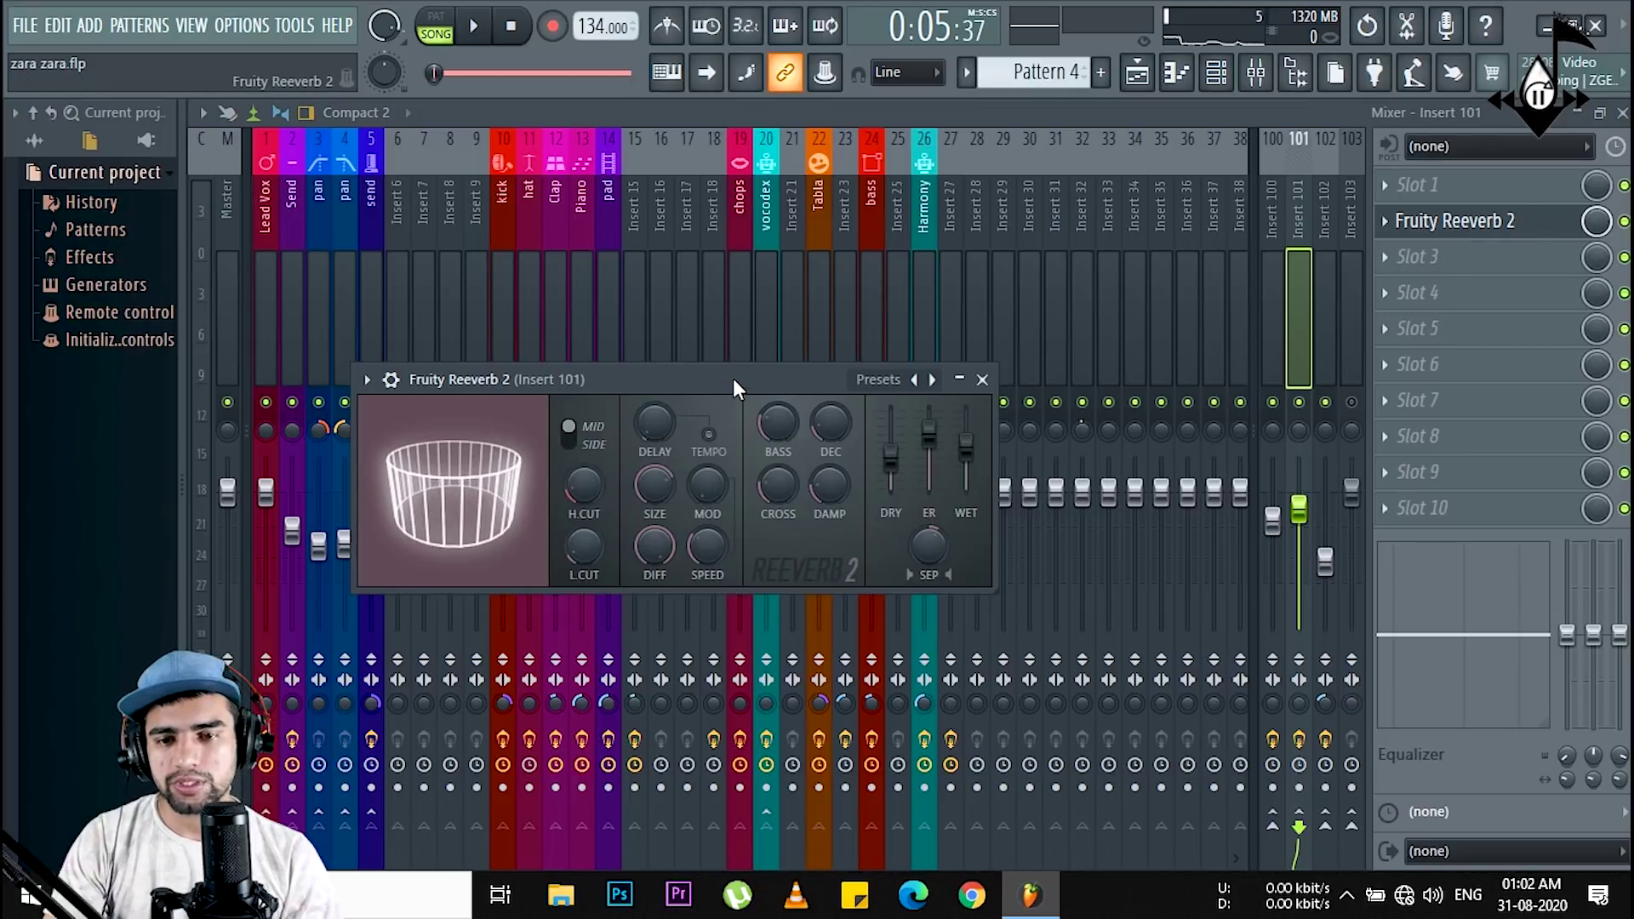
left_click_drag(733, 378, 836, 238)
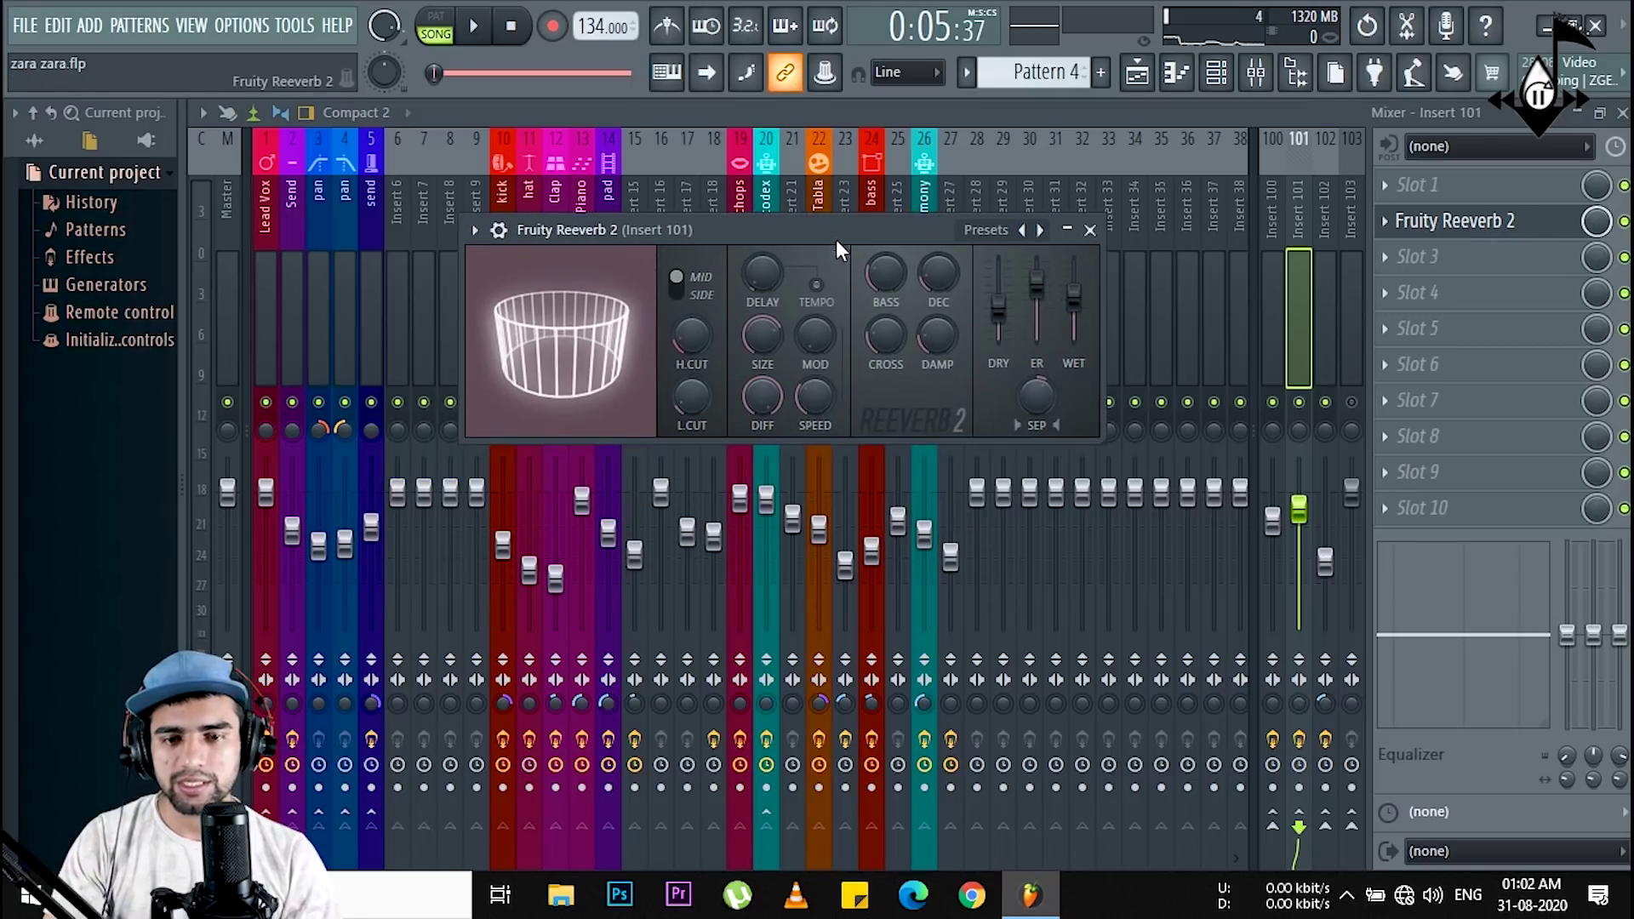
left_click(1089, 229)
Step: Reselect the Piano mixer track and briefly play it with its effects
left_click(572, 329)
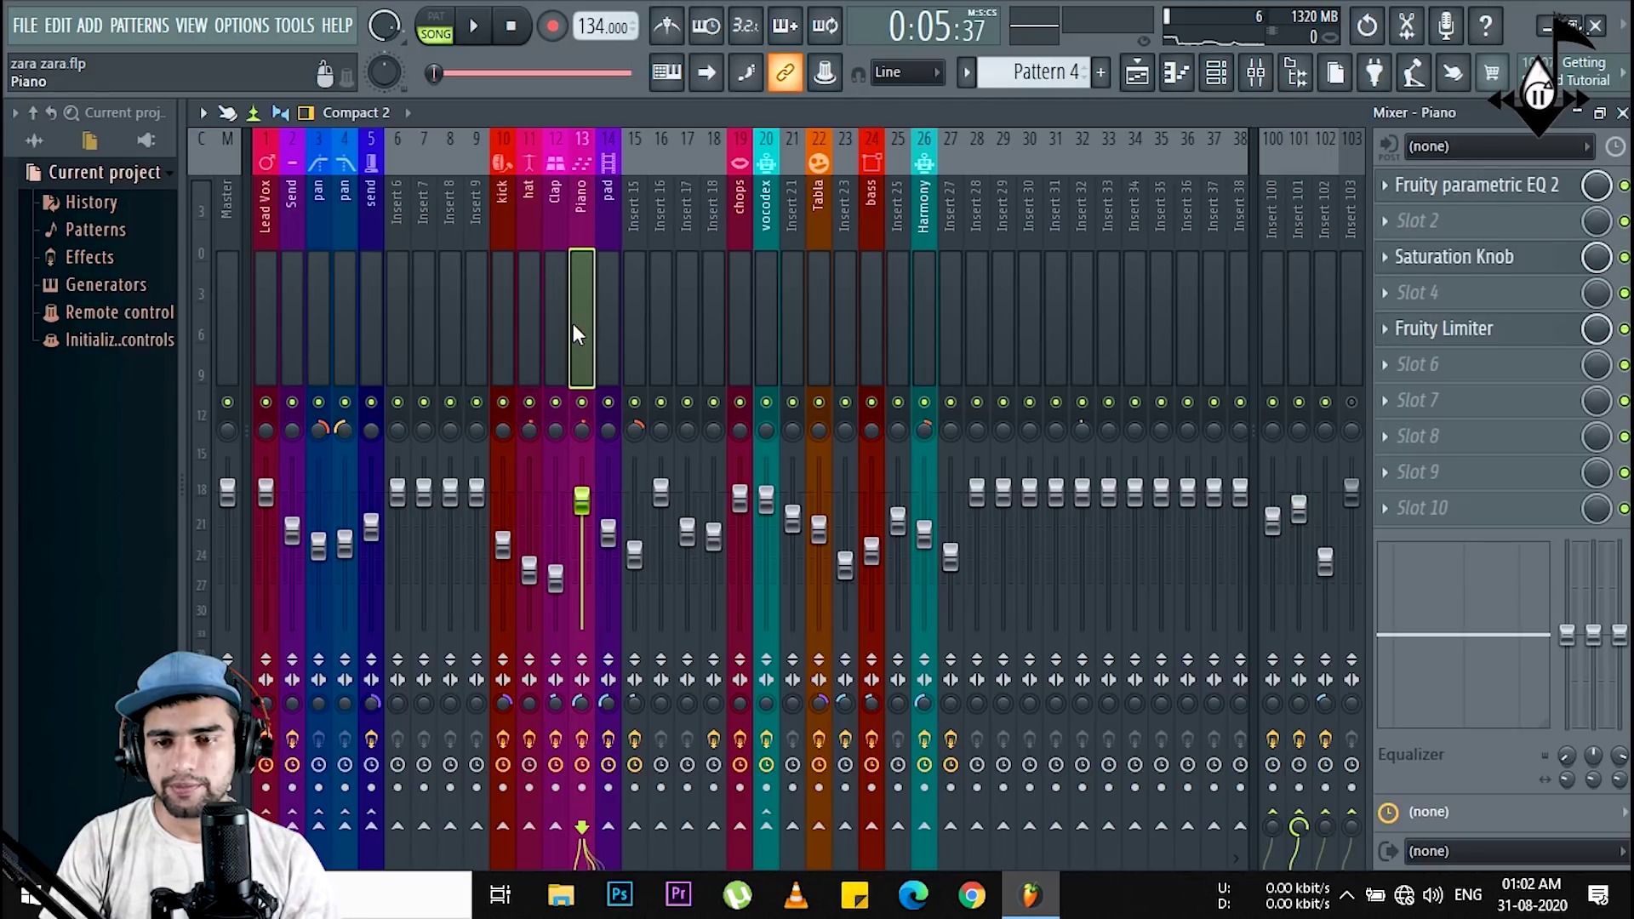
key("space")
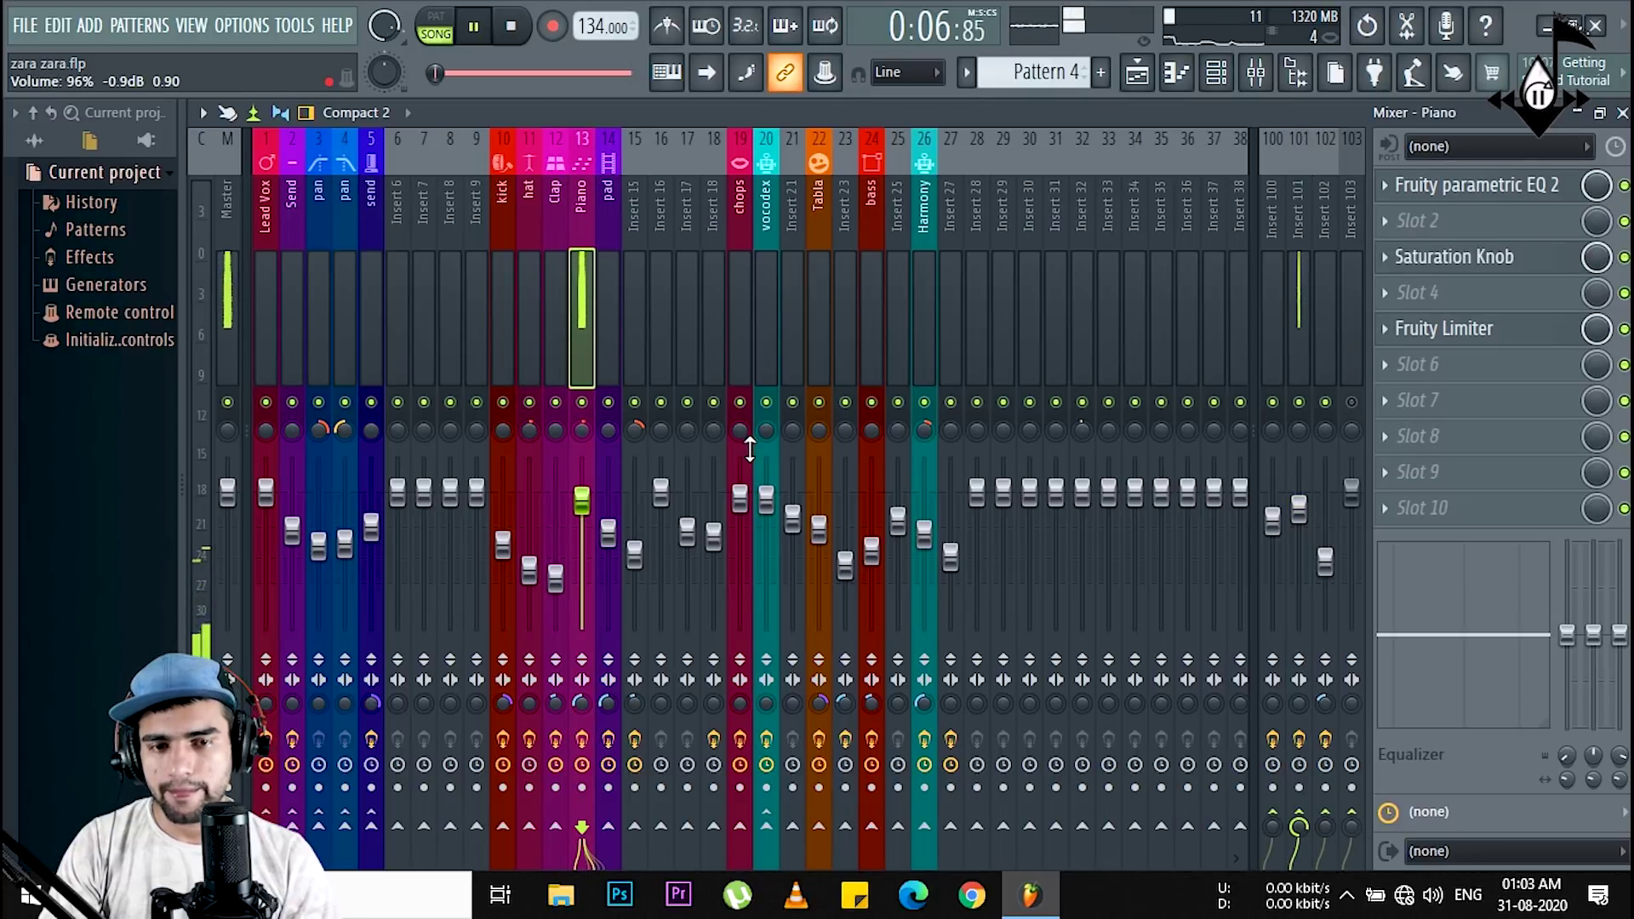
key("space")
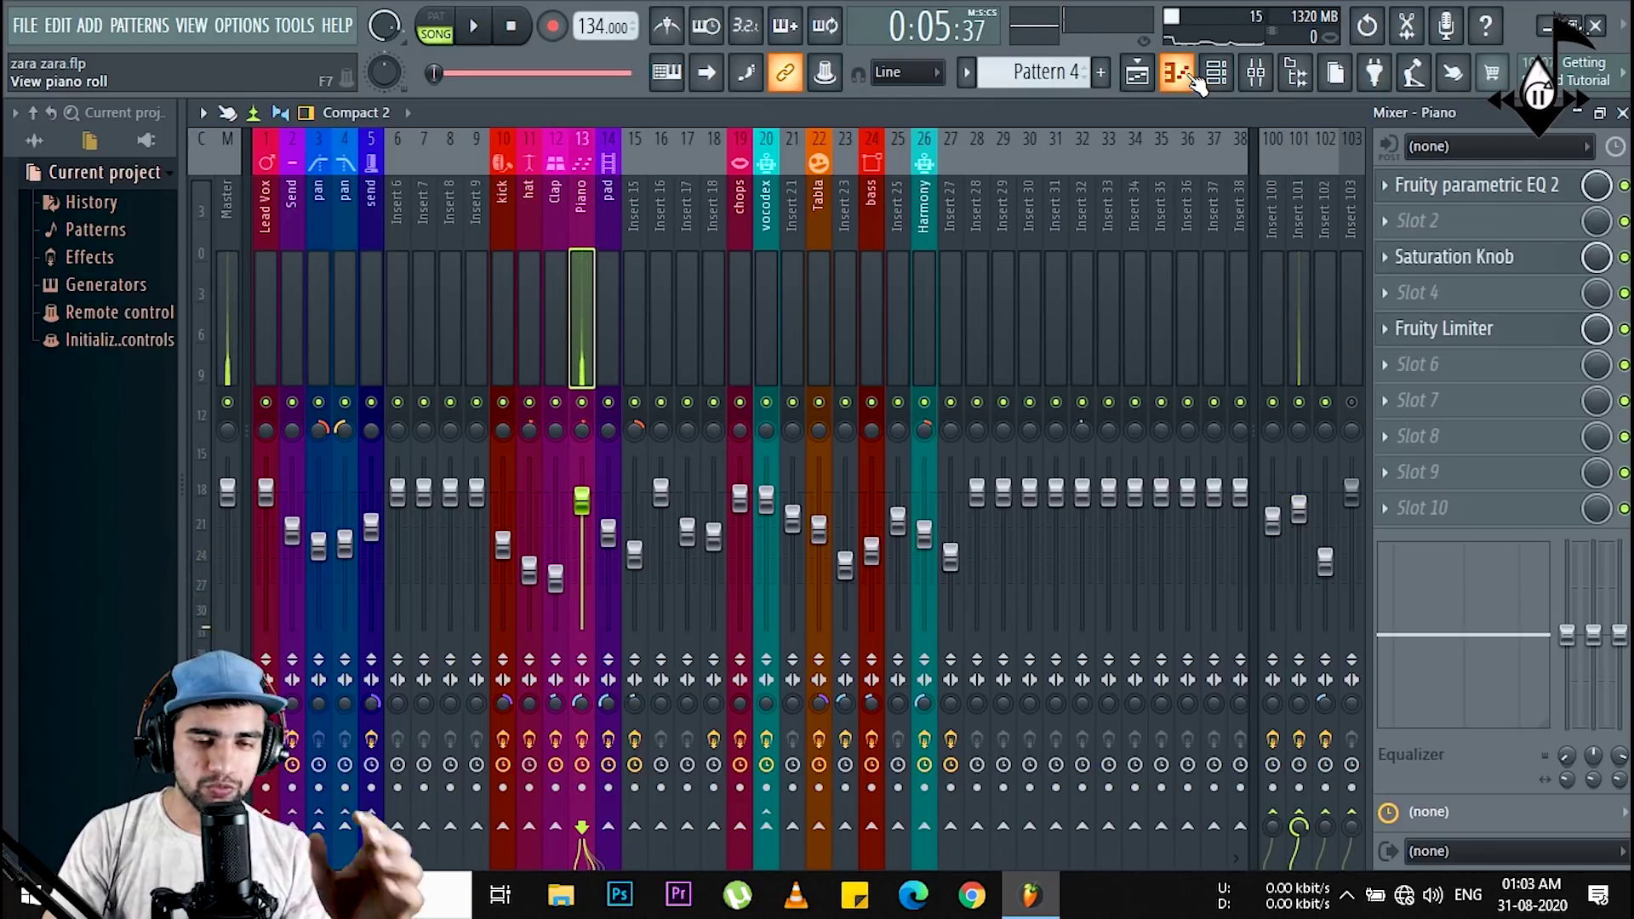
Step: Show the channel rack and check the piano instrument loaded in the Kontakt channel
left_click(1216, 72)
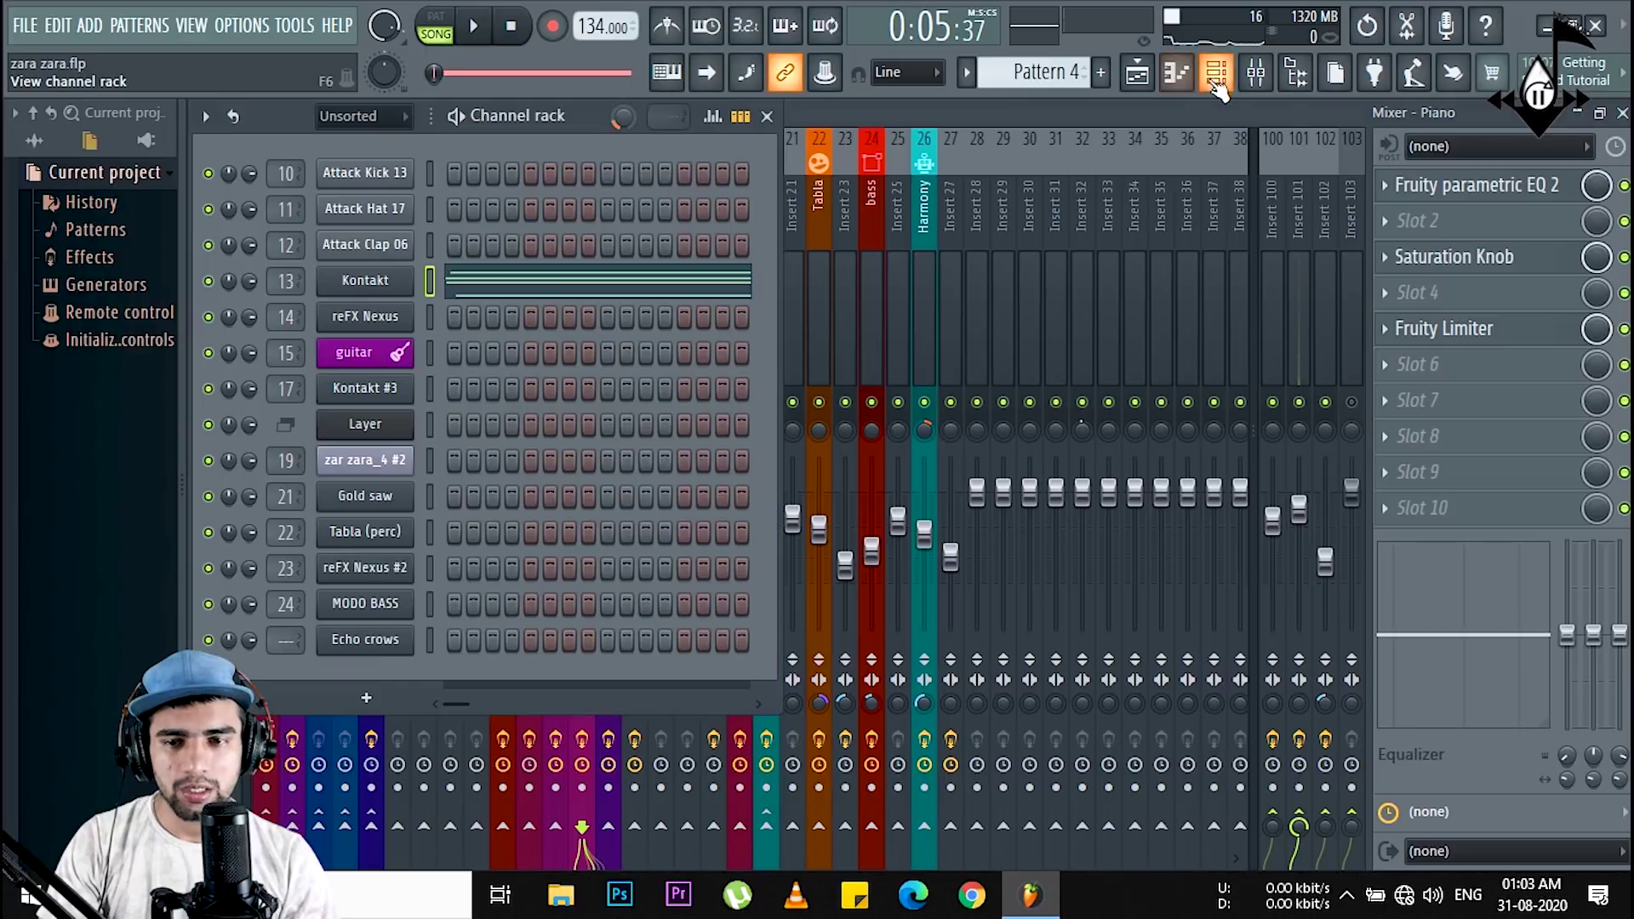
left_click(381, 288)
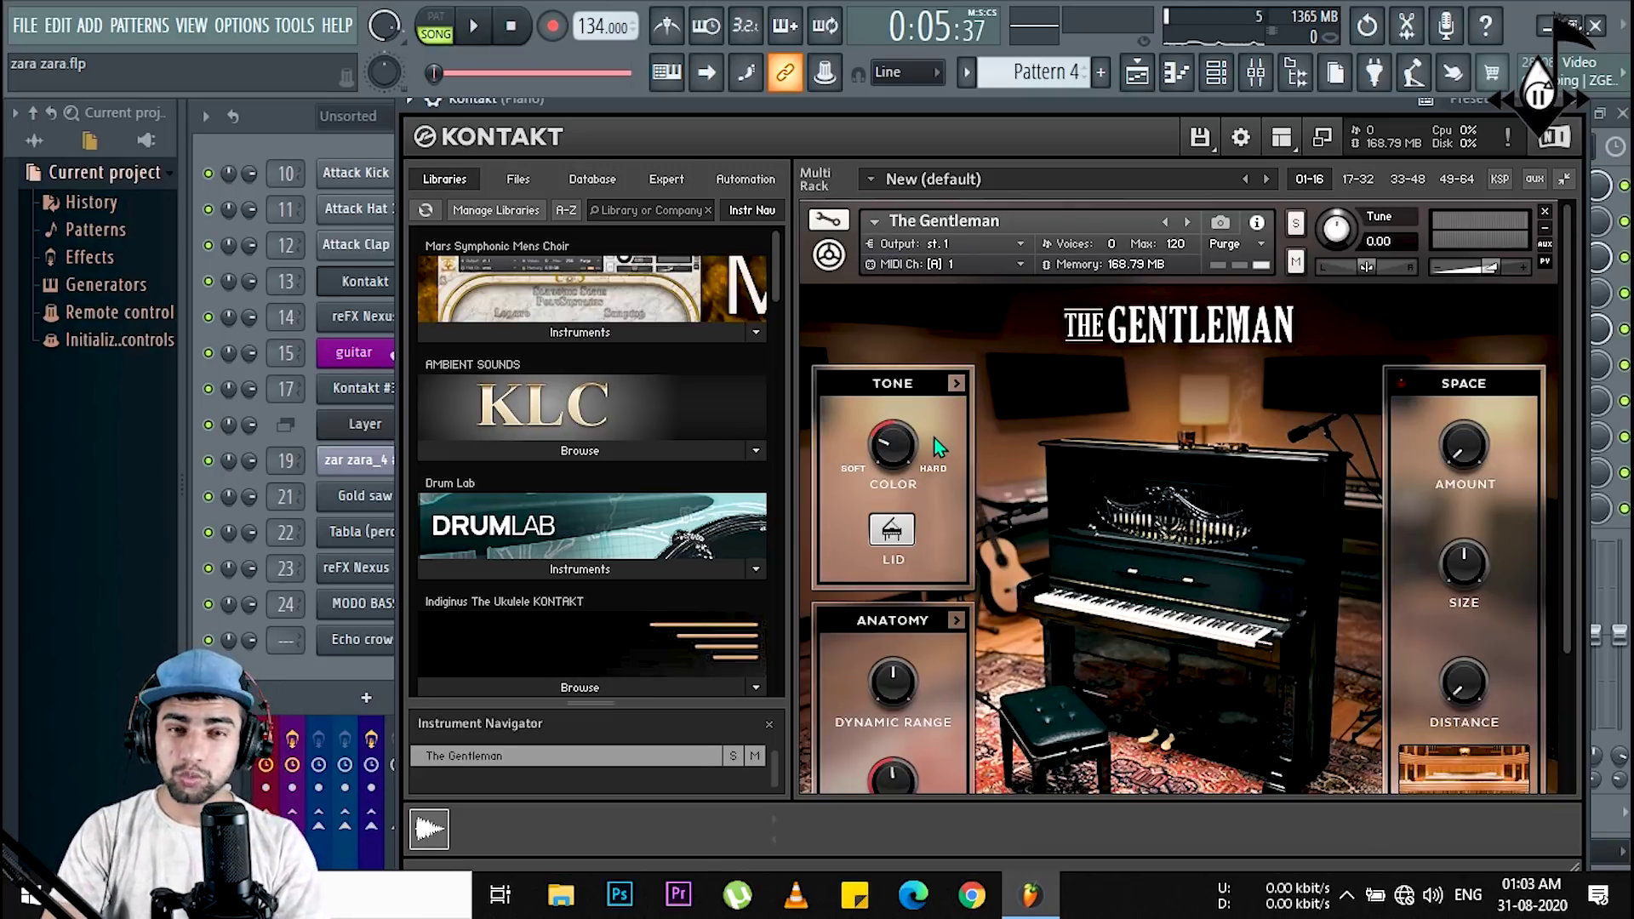
left_click(1592, 117)
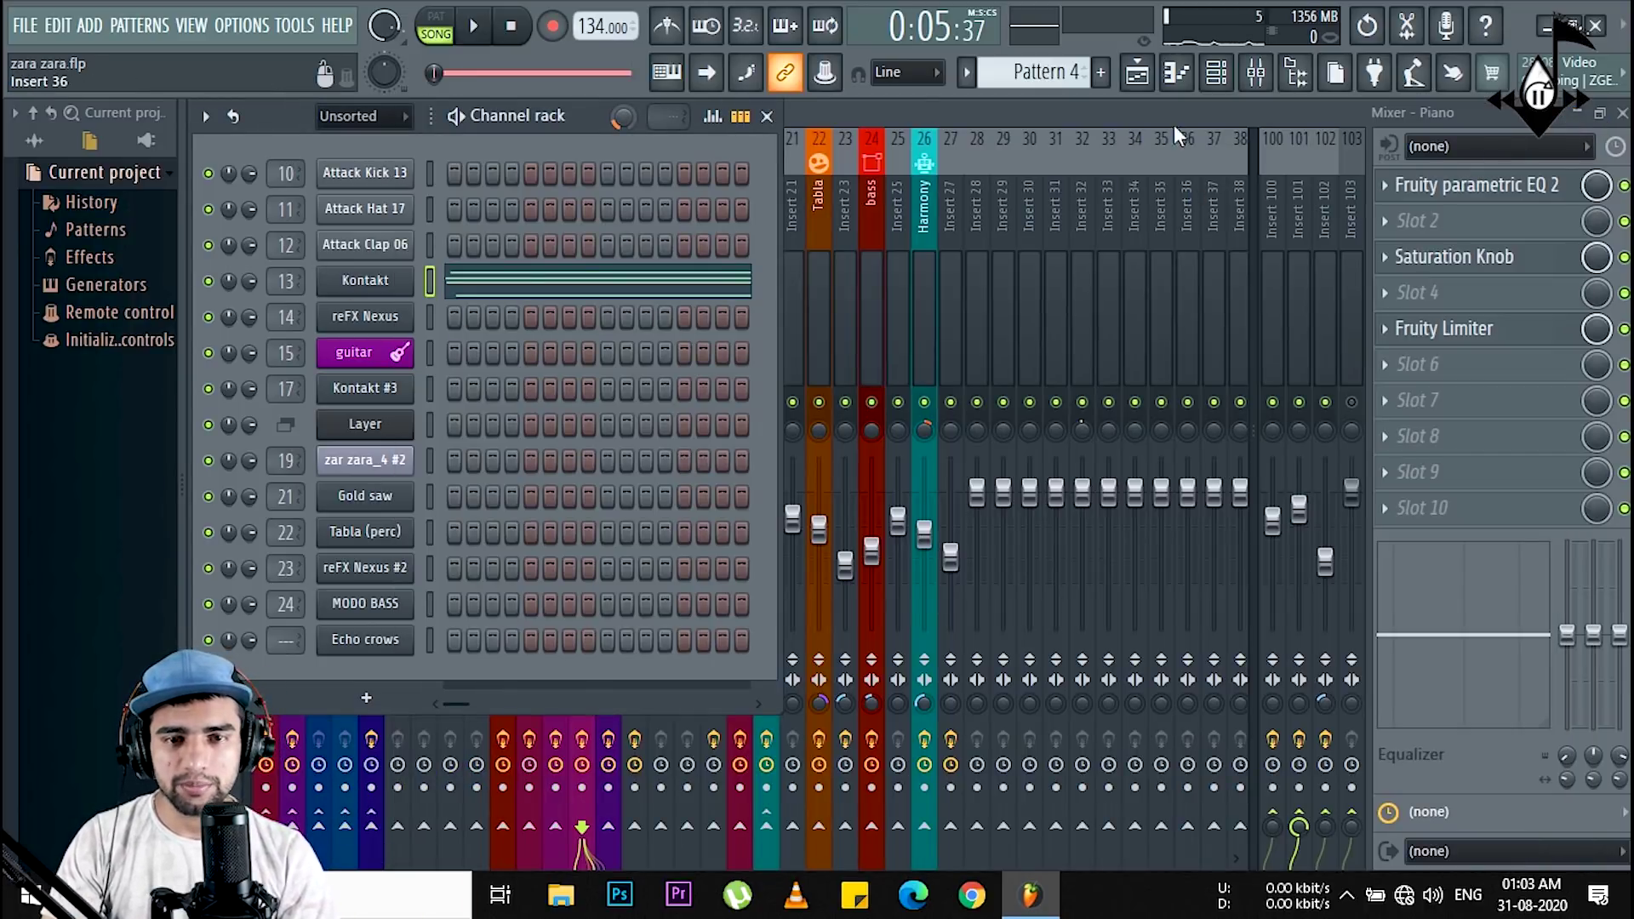
Step: Return to the playlist arrangement and solo the Synth Pads track
left_click(1139, 85)
scroll(528, 340, "down", 2)
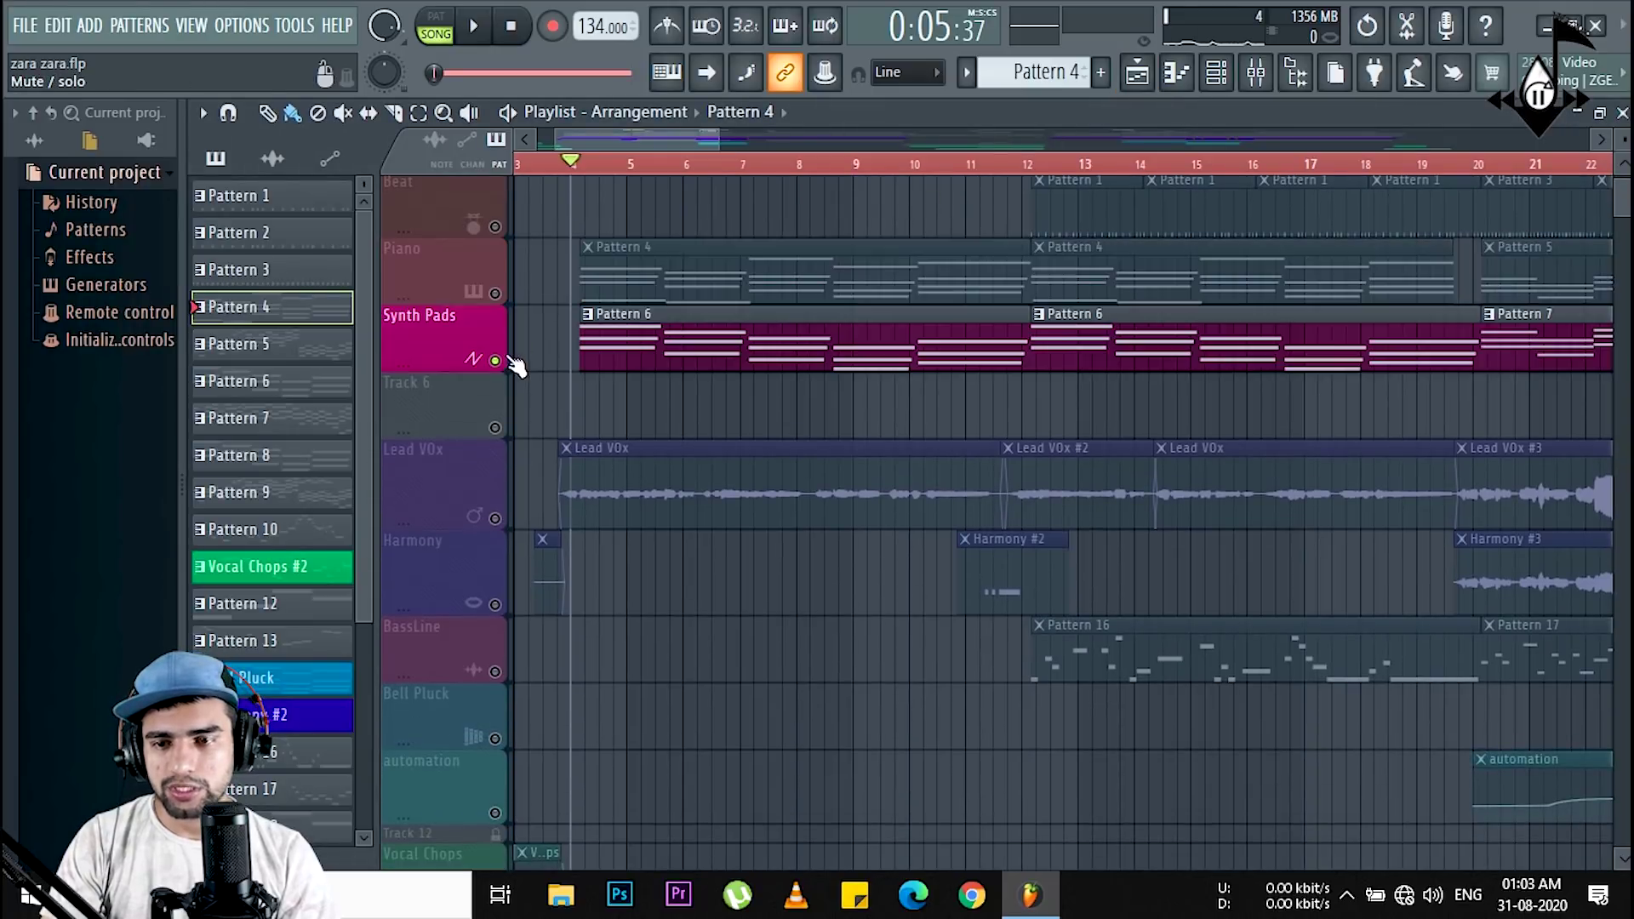
Step: Play the soloed Synth Pads track briefly and stop playback
key("space")
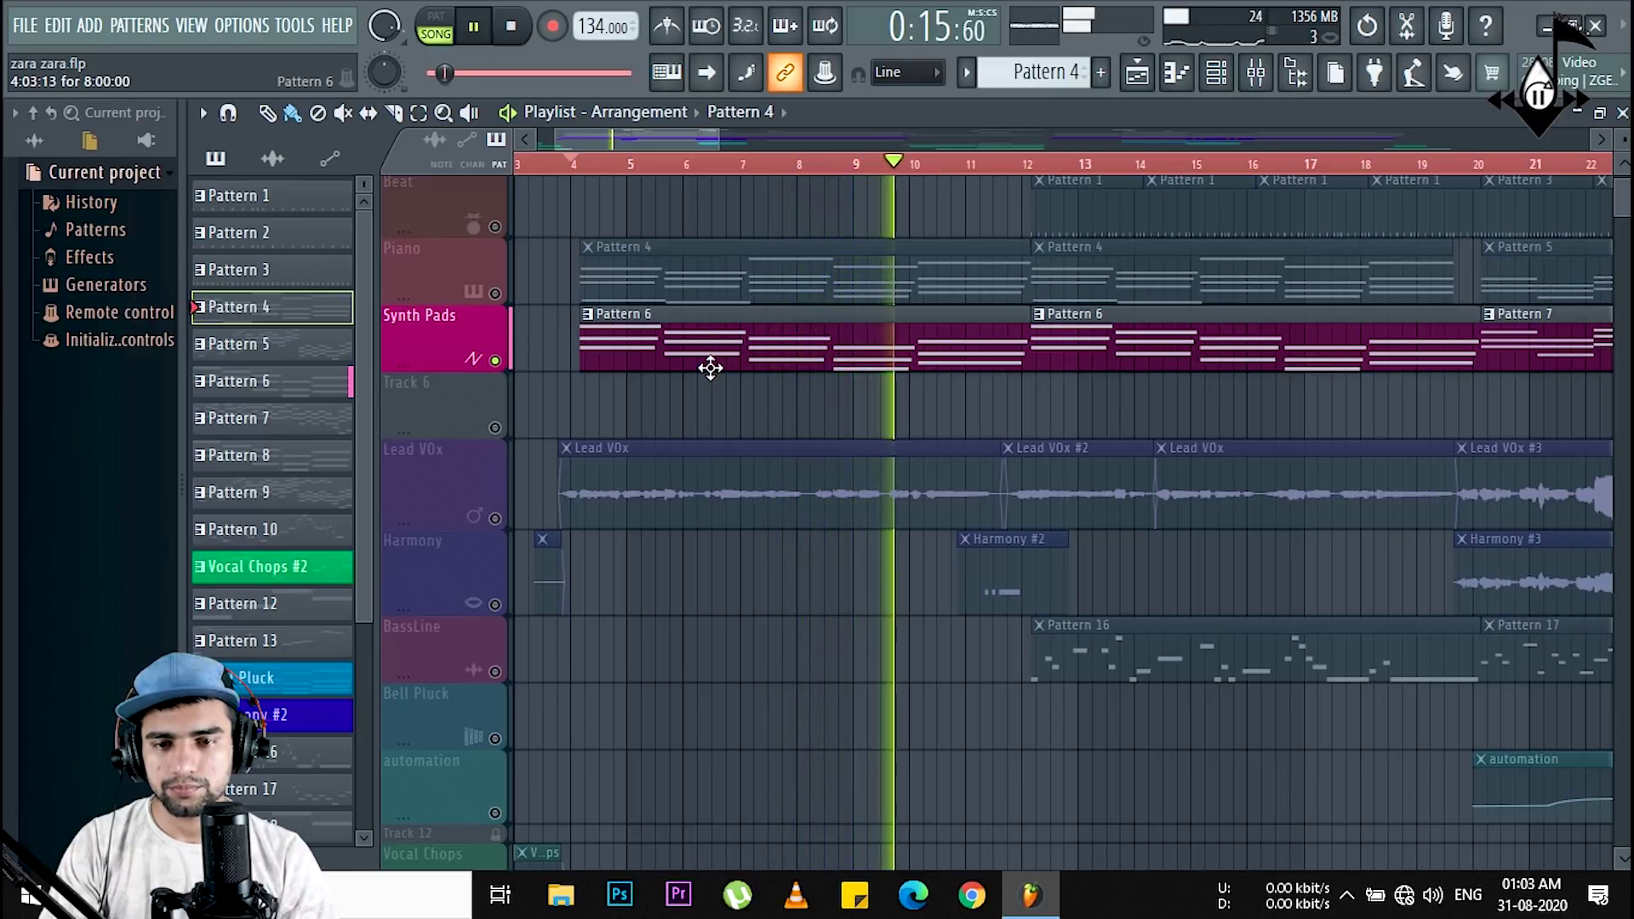
key("space")
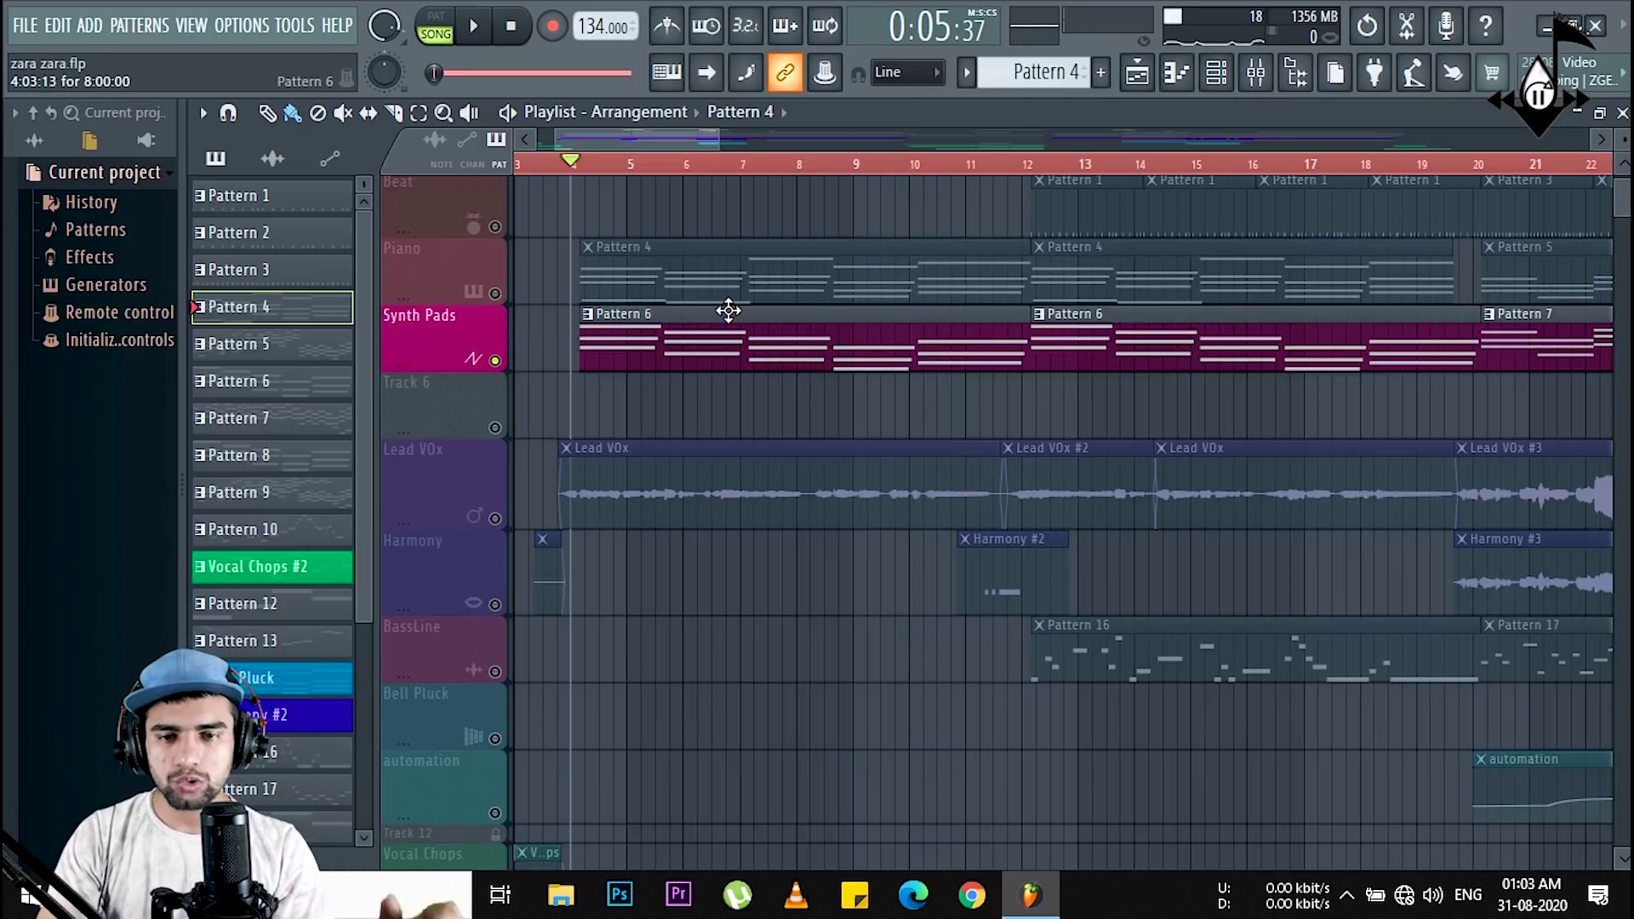
Step: Unmute the Piano track, make the Piano and Synth Pads tracks taller, and play both together
left_click(494, 293)
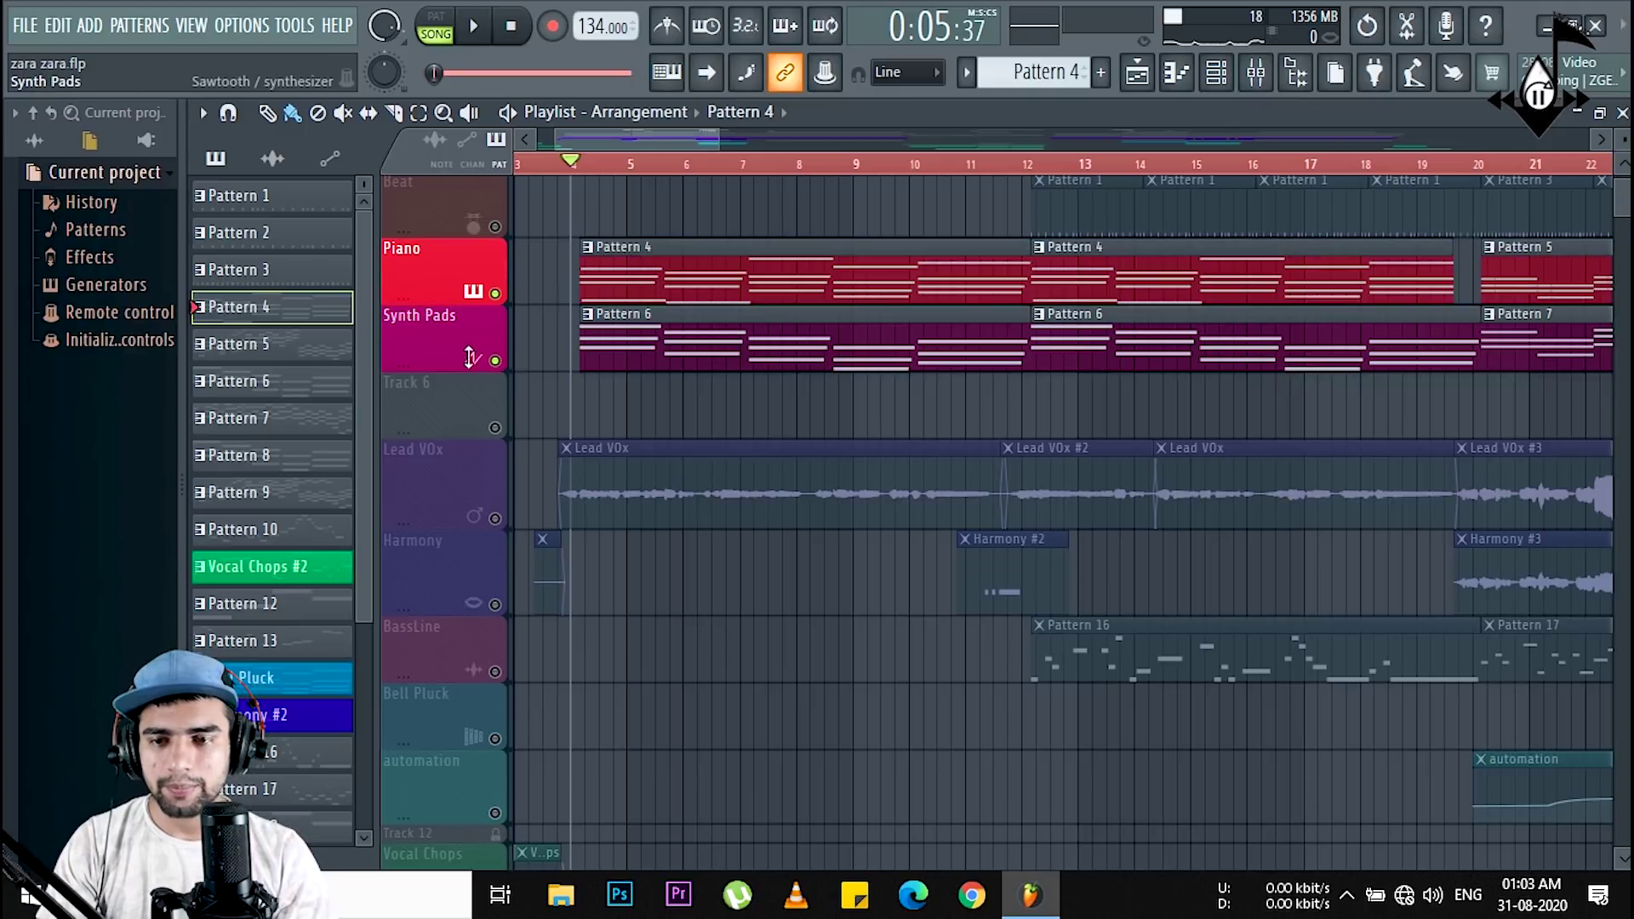
left_click_drag(462, 366, 459, 378)
left_click_drag(443, 302, 441, 368)
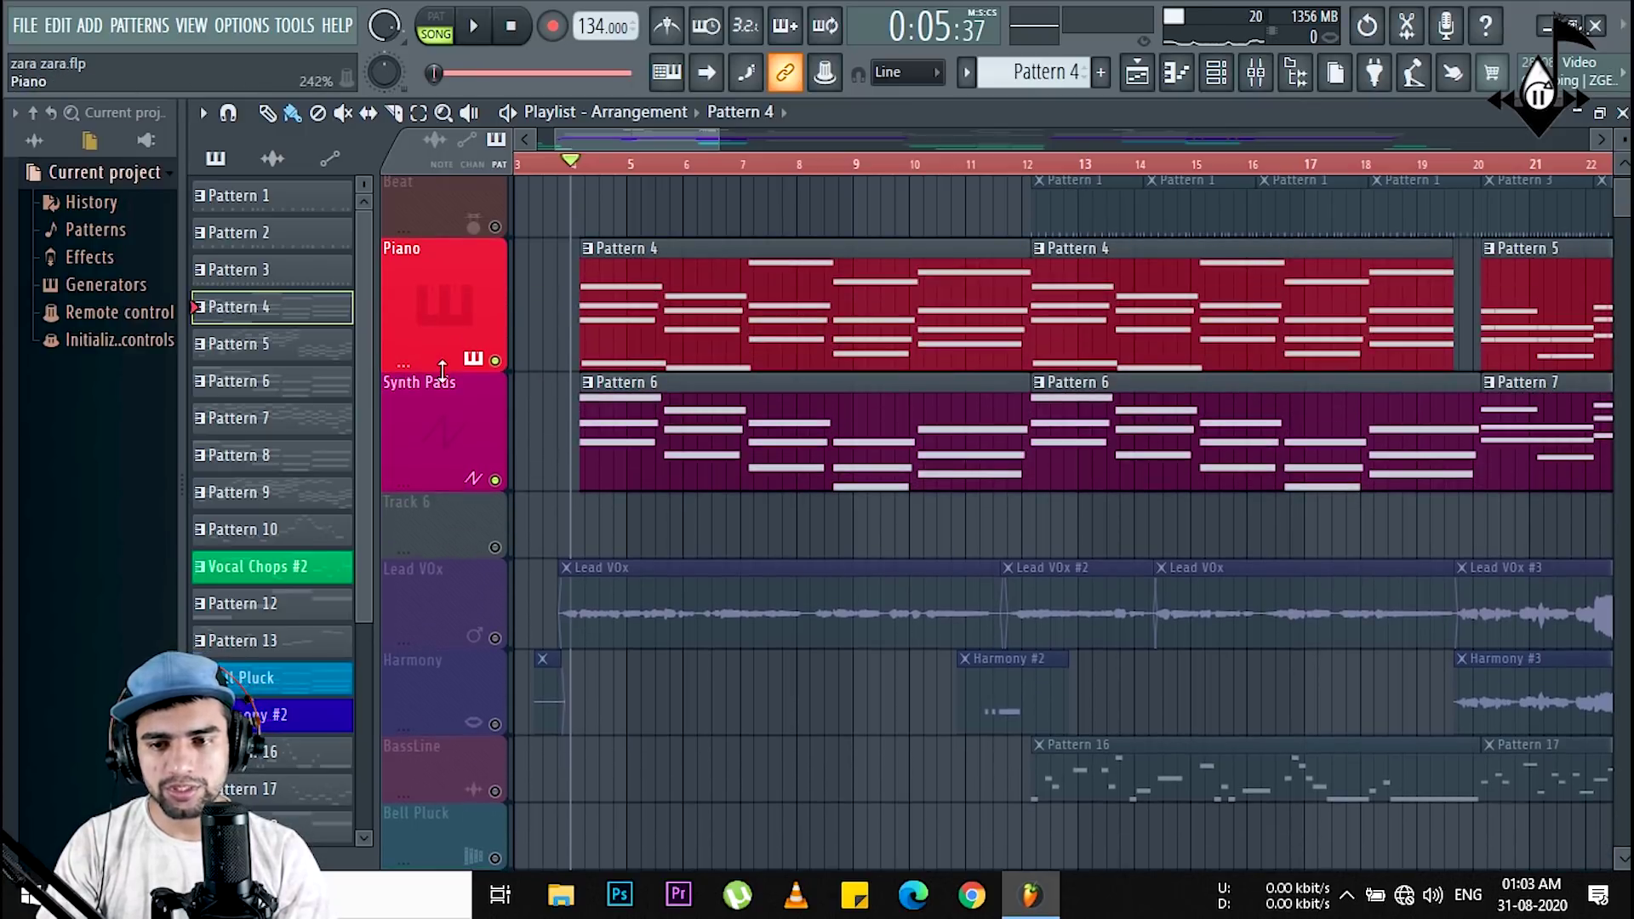
key("space")
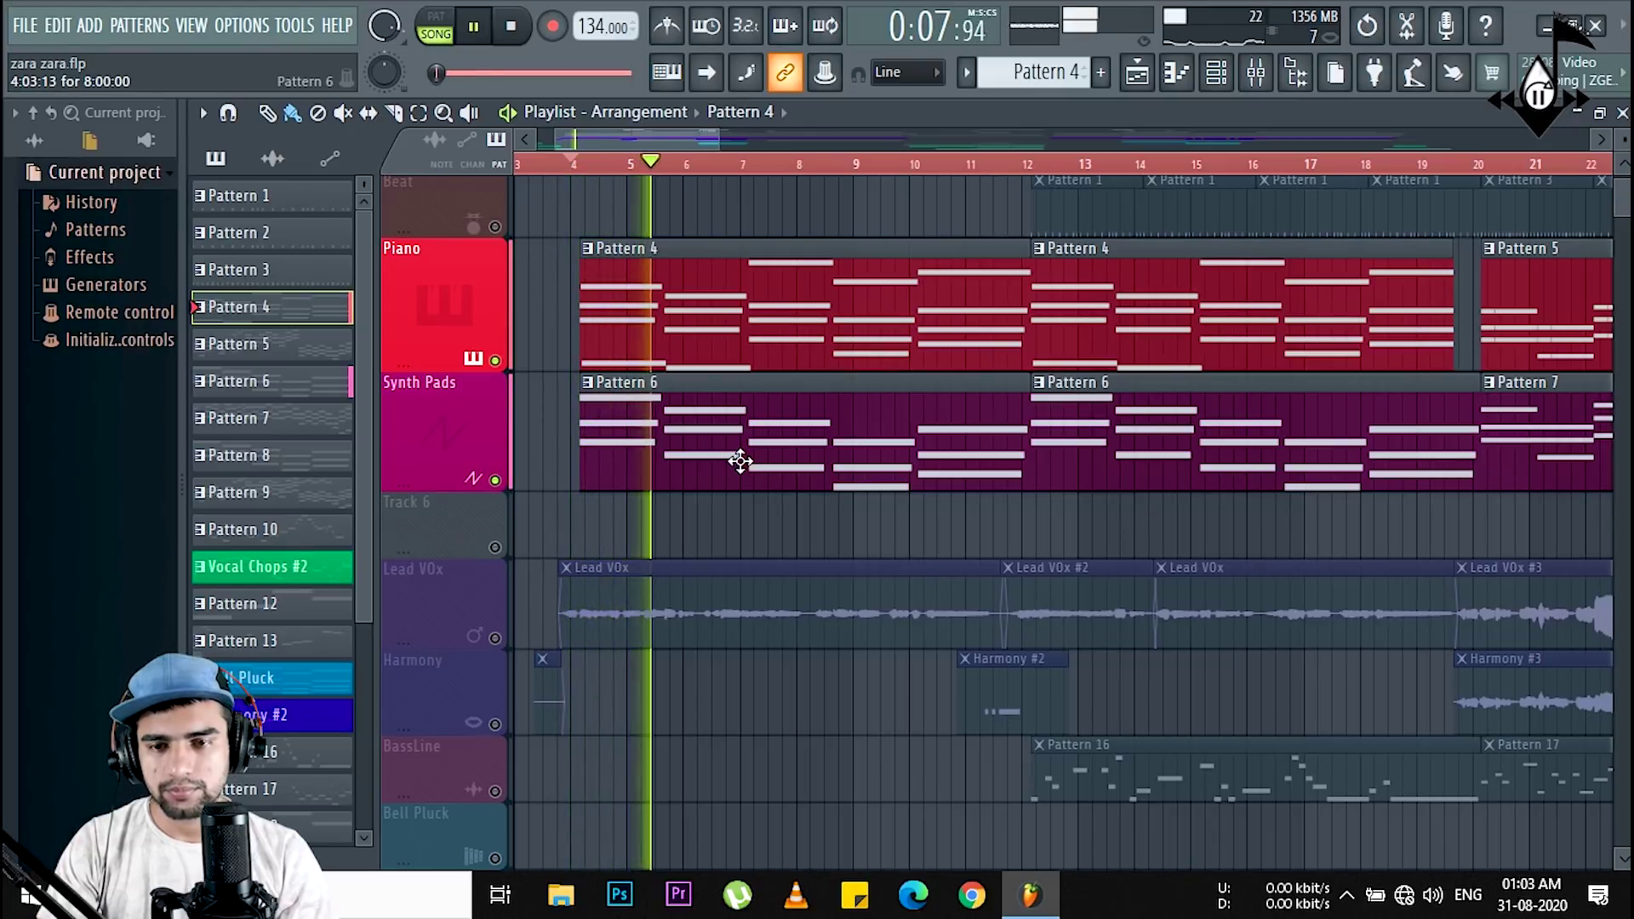
key("space")
Step: Bring back the Lead VOx and all other muted tracks, and play the arrangement from just after bar 3
scroll(573, 545, "up", 3)
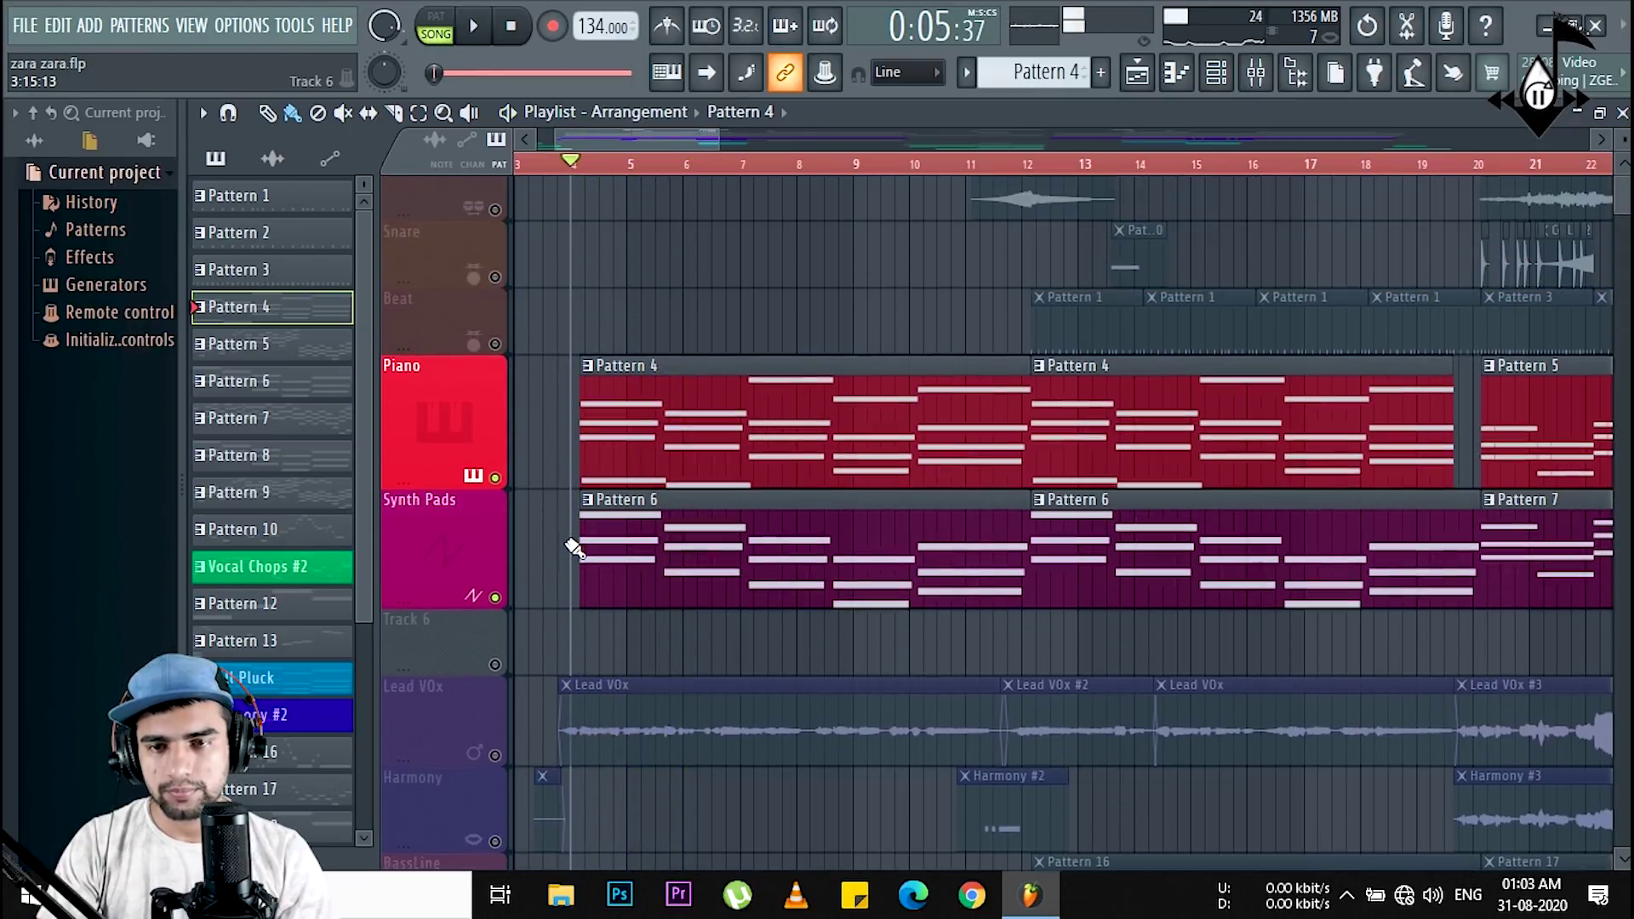
left_click(496, 773)
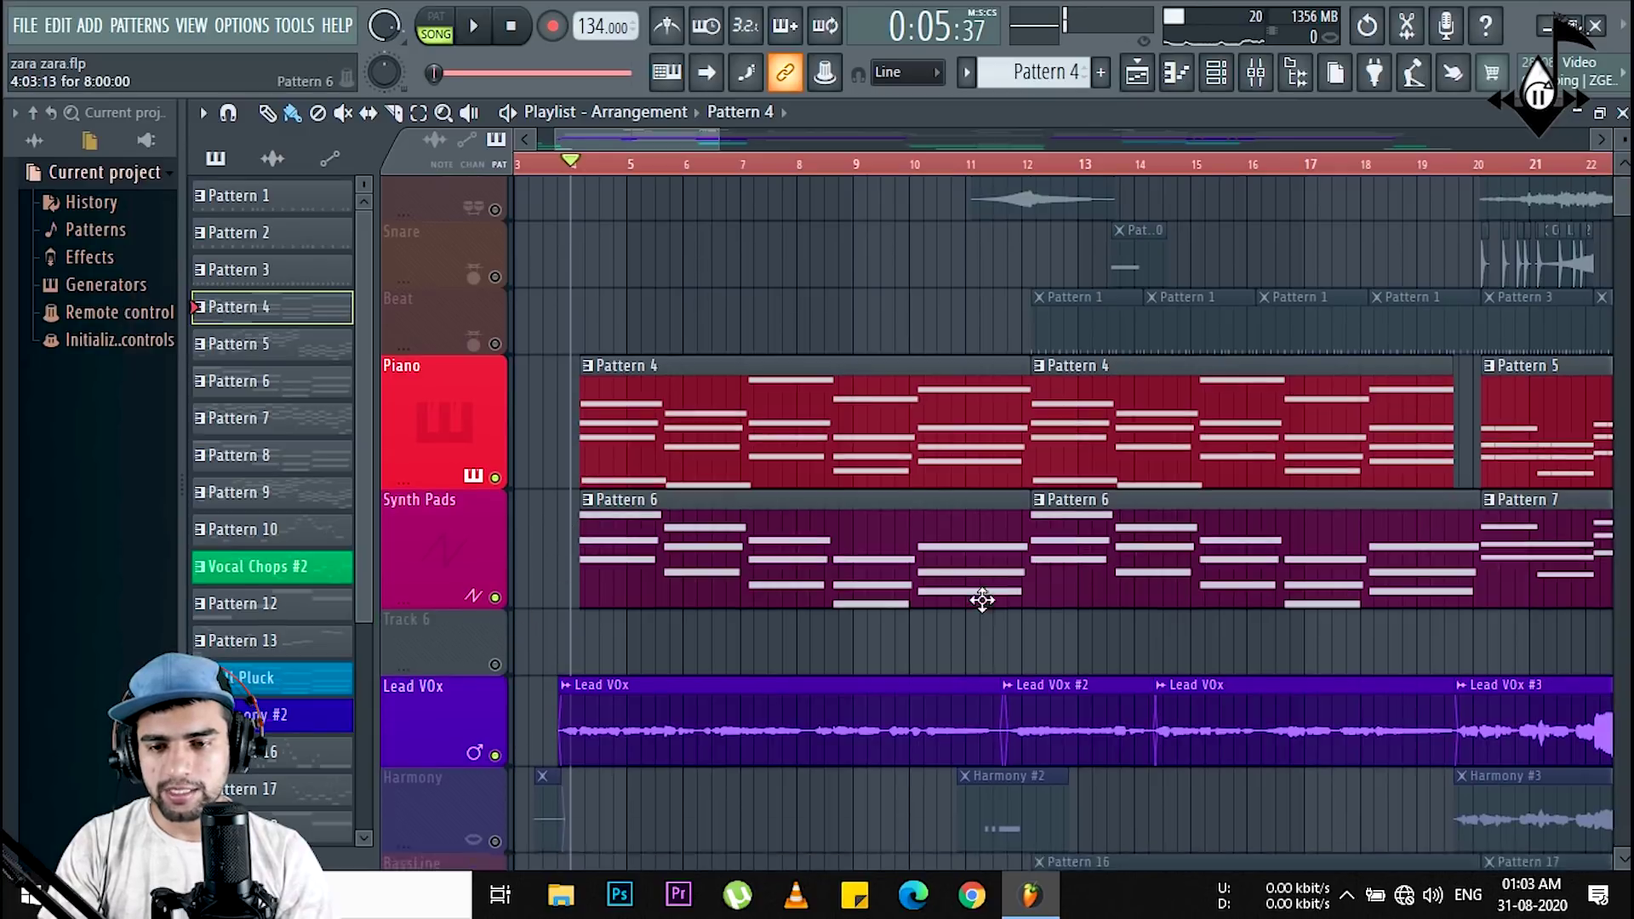
scroll(936, 553, "down", 3)
left_click(523, 166)
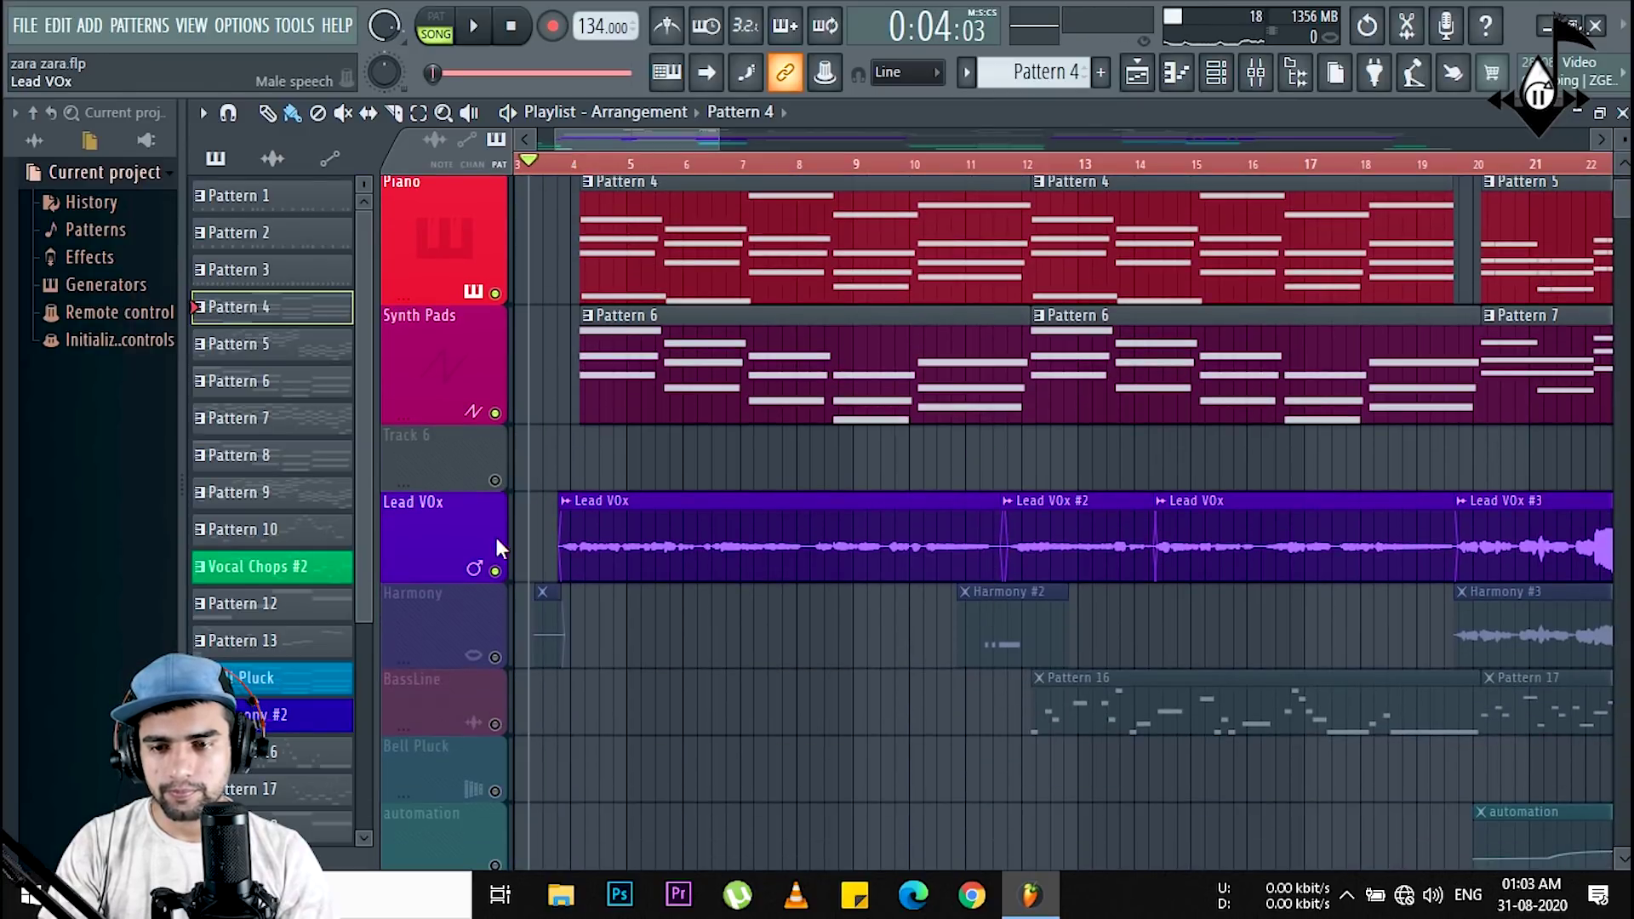
left_click(495, 570, "ctrl")
left_click(496, 571, "ctrl")
key("space")
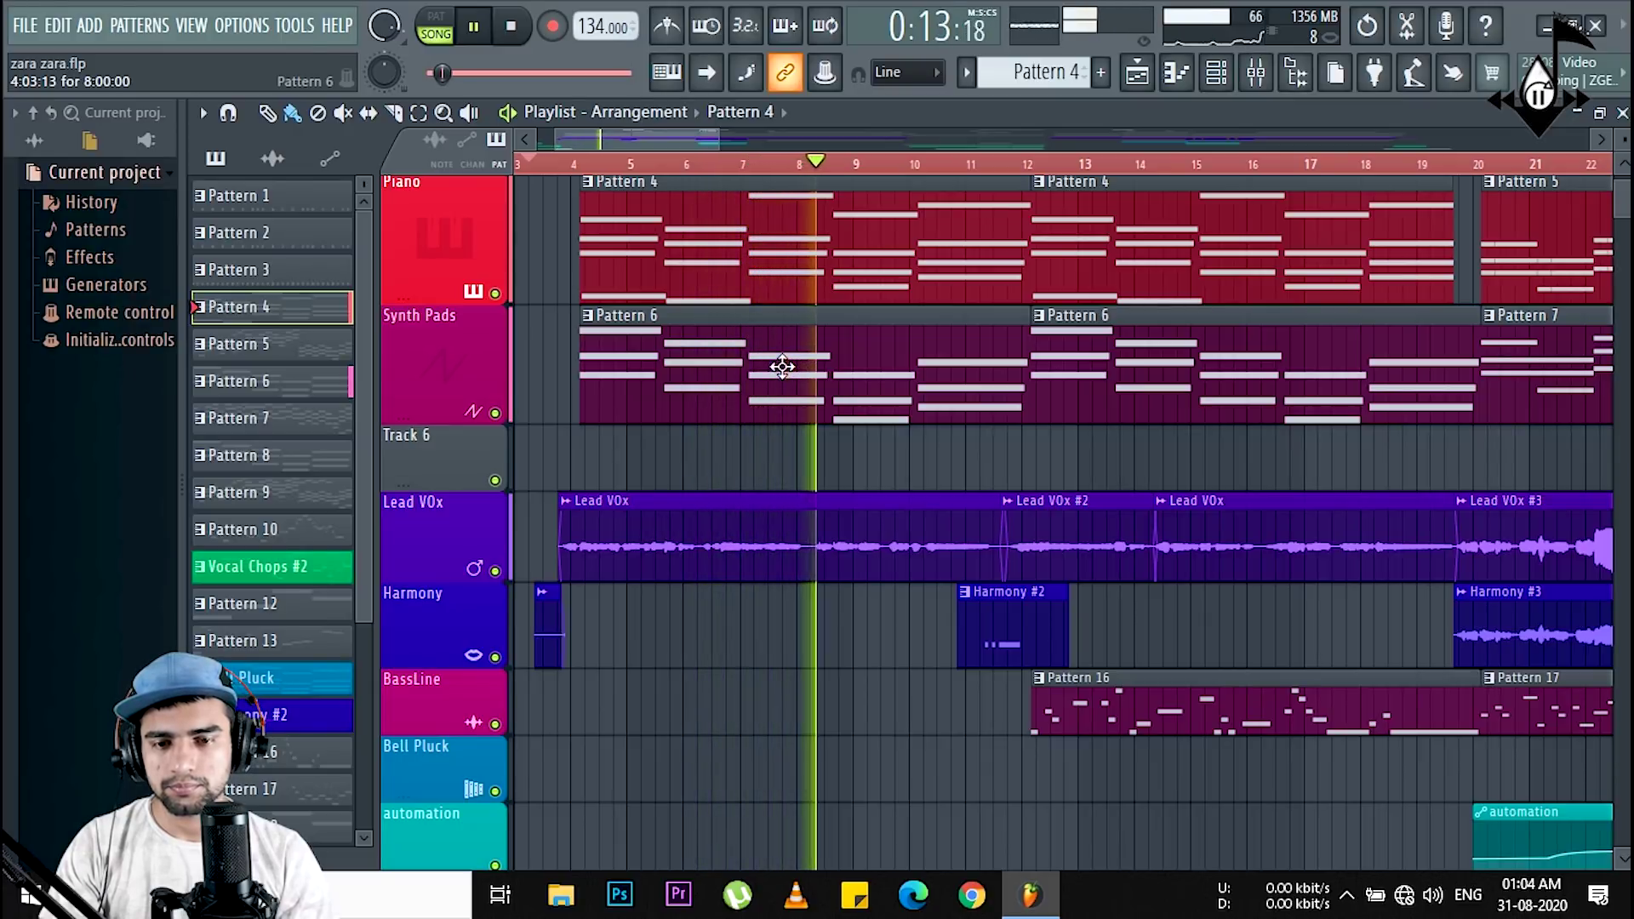
key("space")
Step: Solo the Harmony track and play its Harmony #2 clip from just after bar 11
mouse_move(682, 132)
left_mouse_down()
mouse_move(753, 131)
mouse_move(708, 149)
left_mouse_up()
left_click(645, 163)
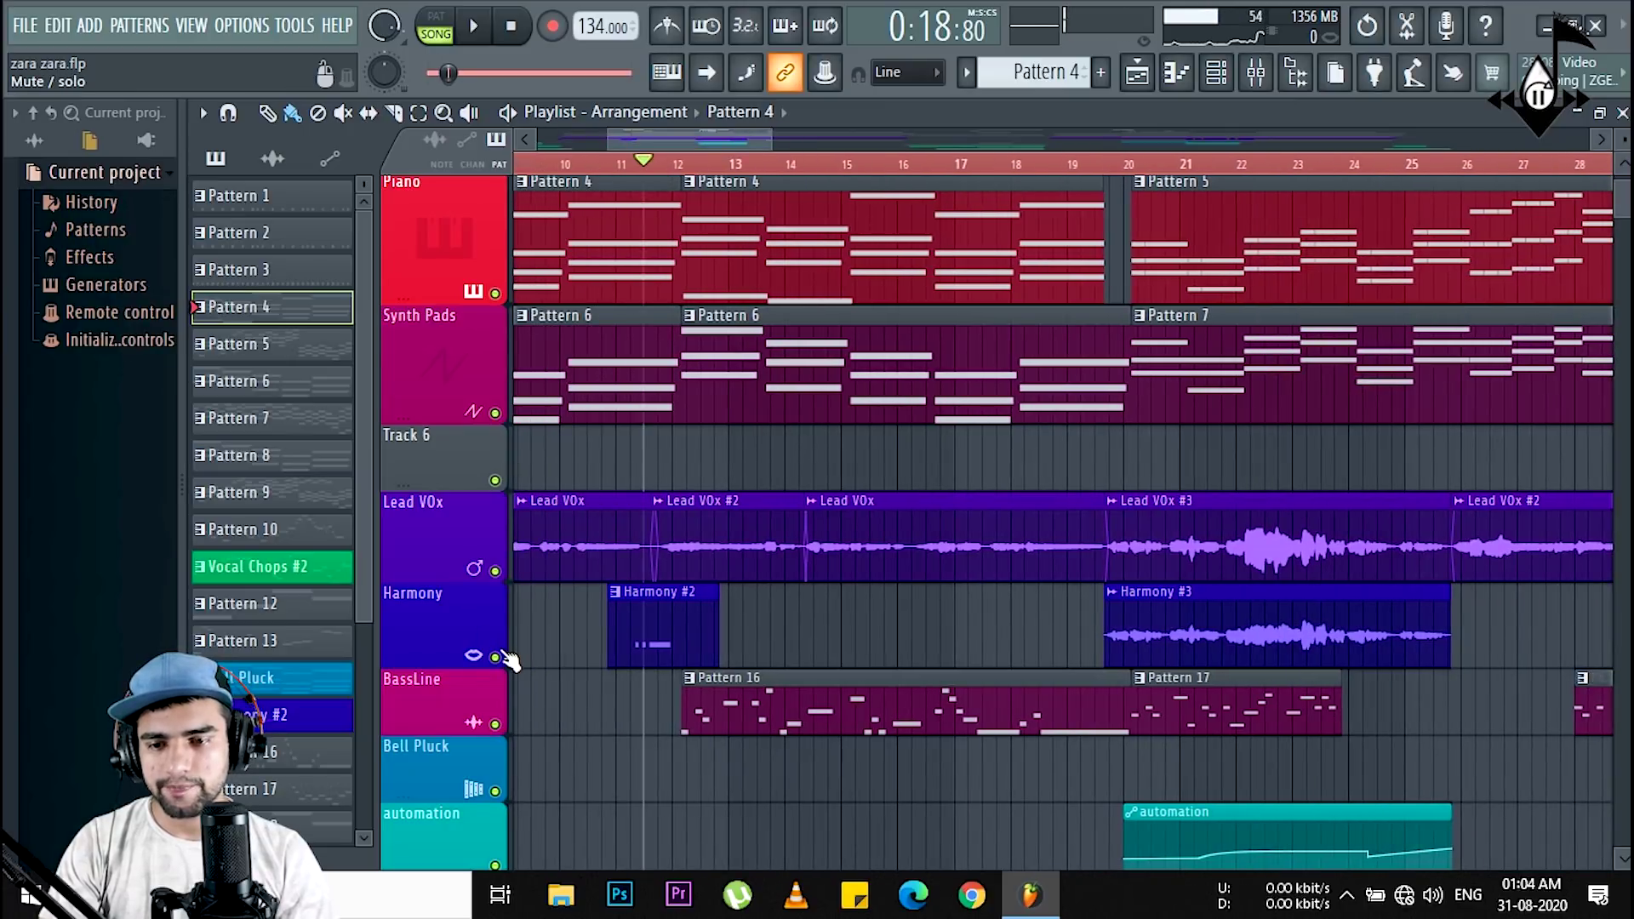
right_click(495, 657)
key("space")
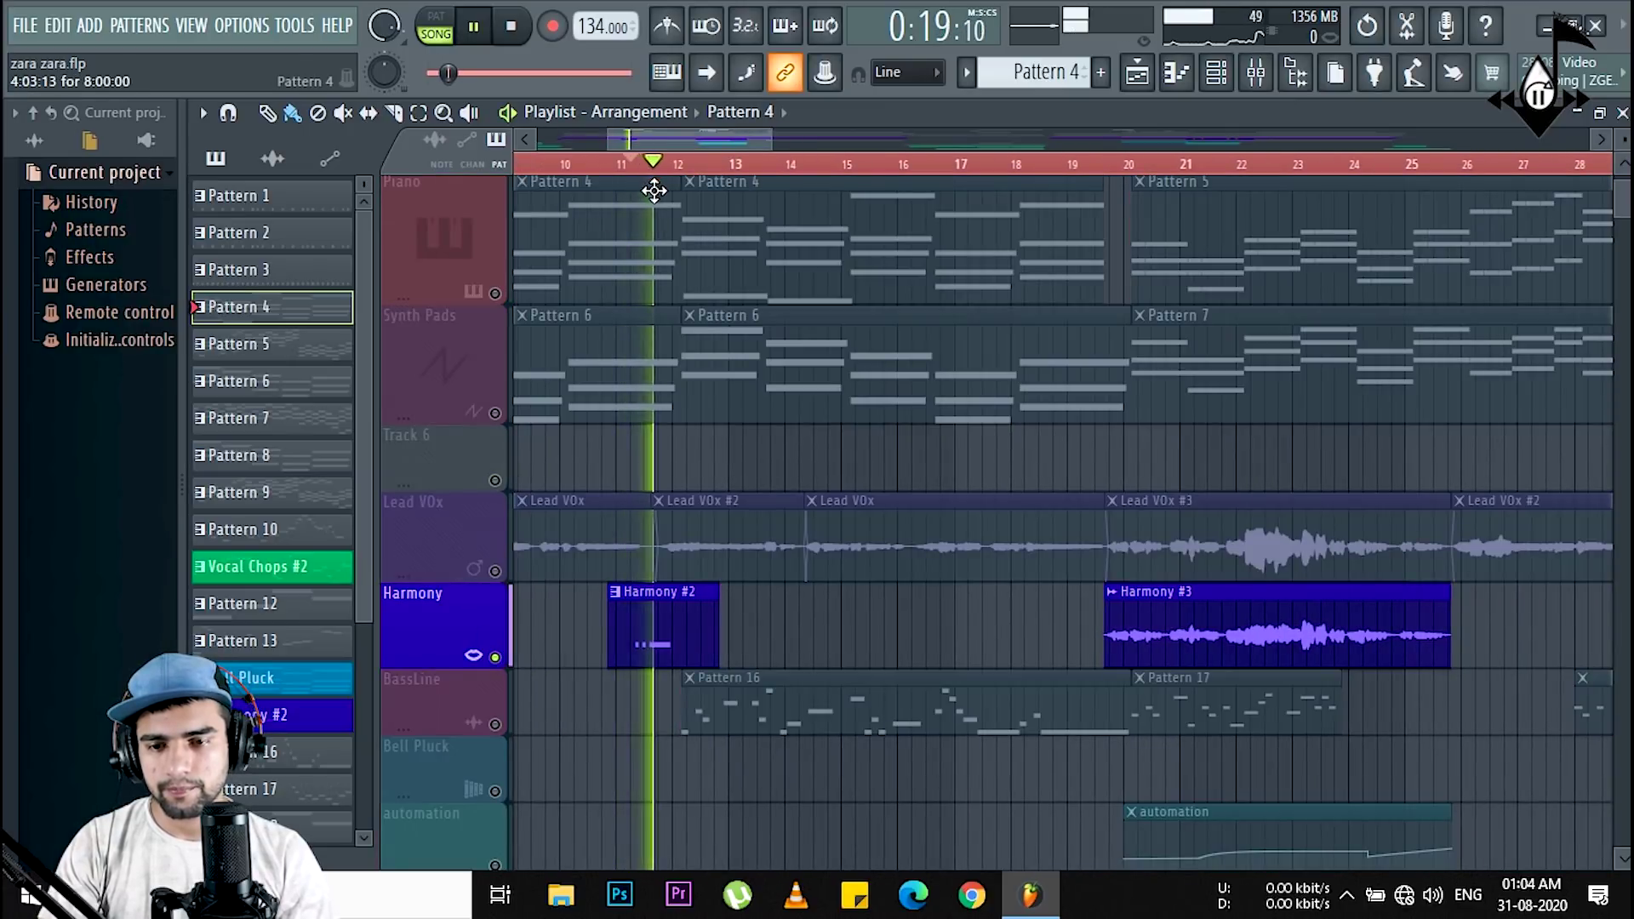
key("space")
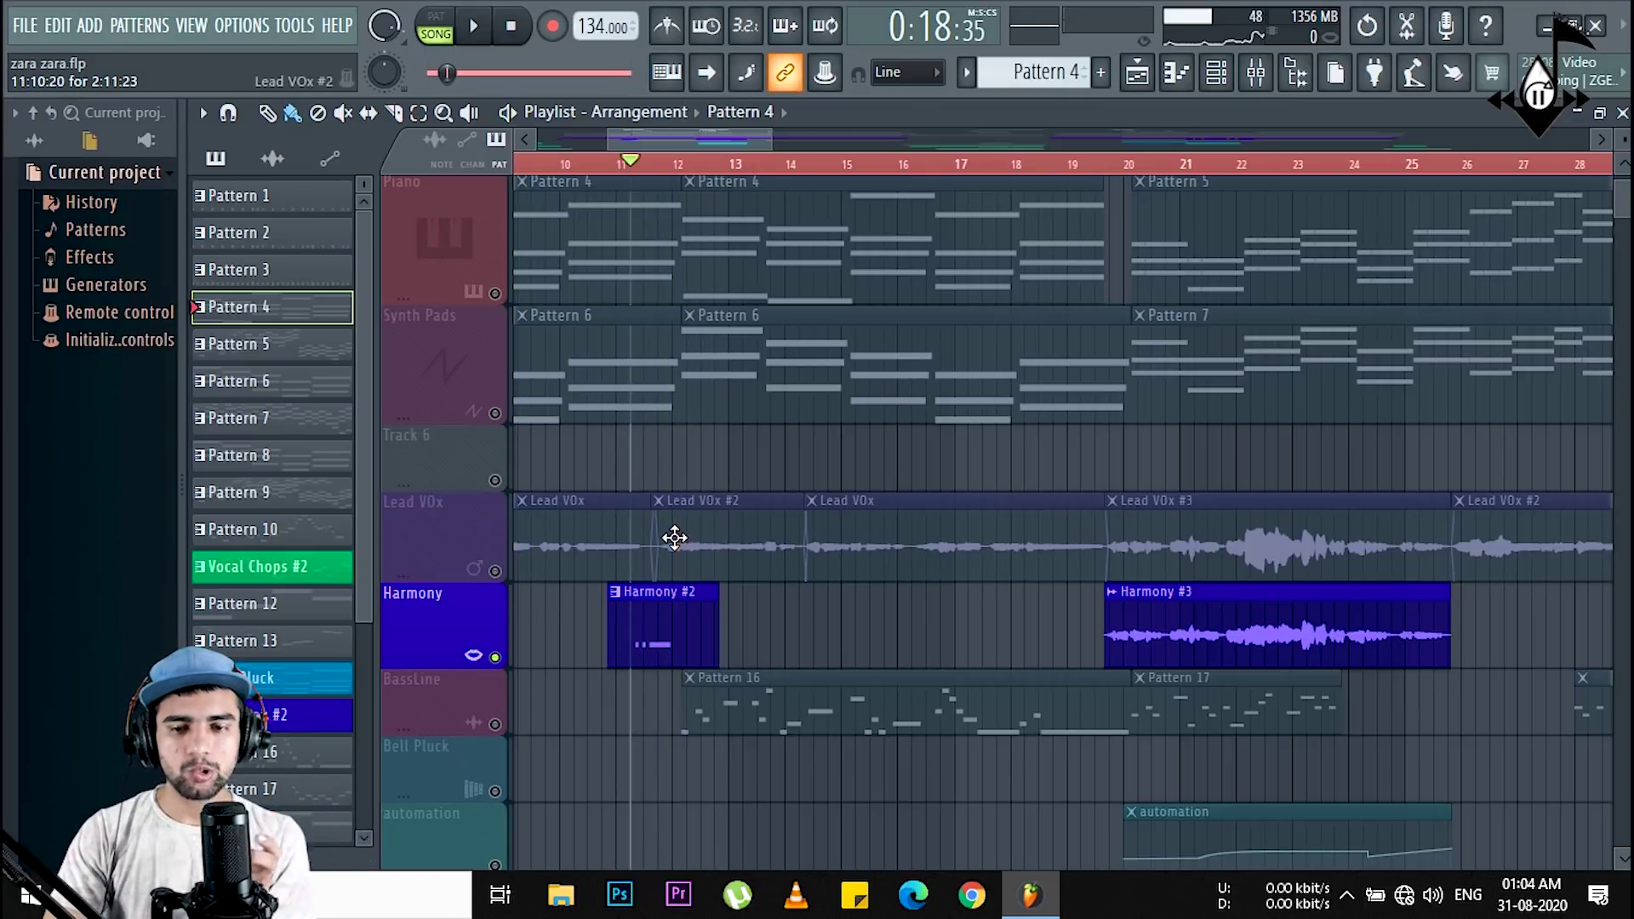
Step: Unmute Track 6, Synth Pads, Piano and BassLine alongside Harmony and play them together
left_click(495, 481)
left_click(495, 413)
left_click(495, 293)
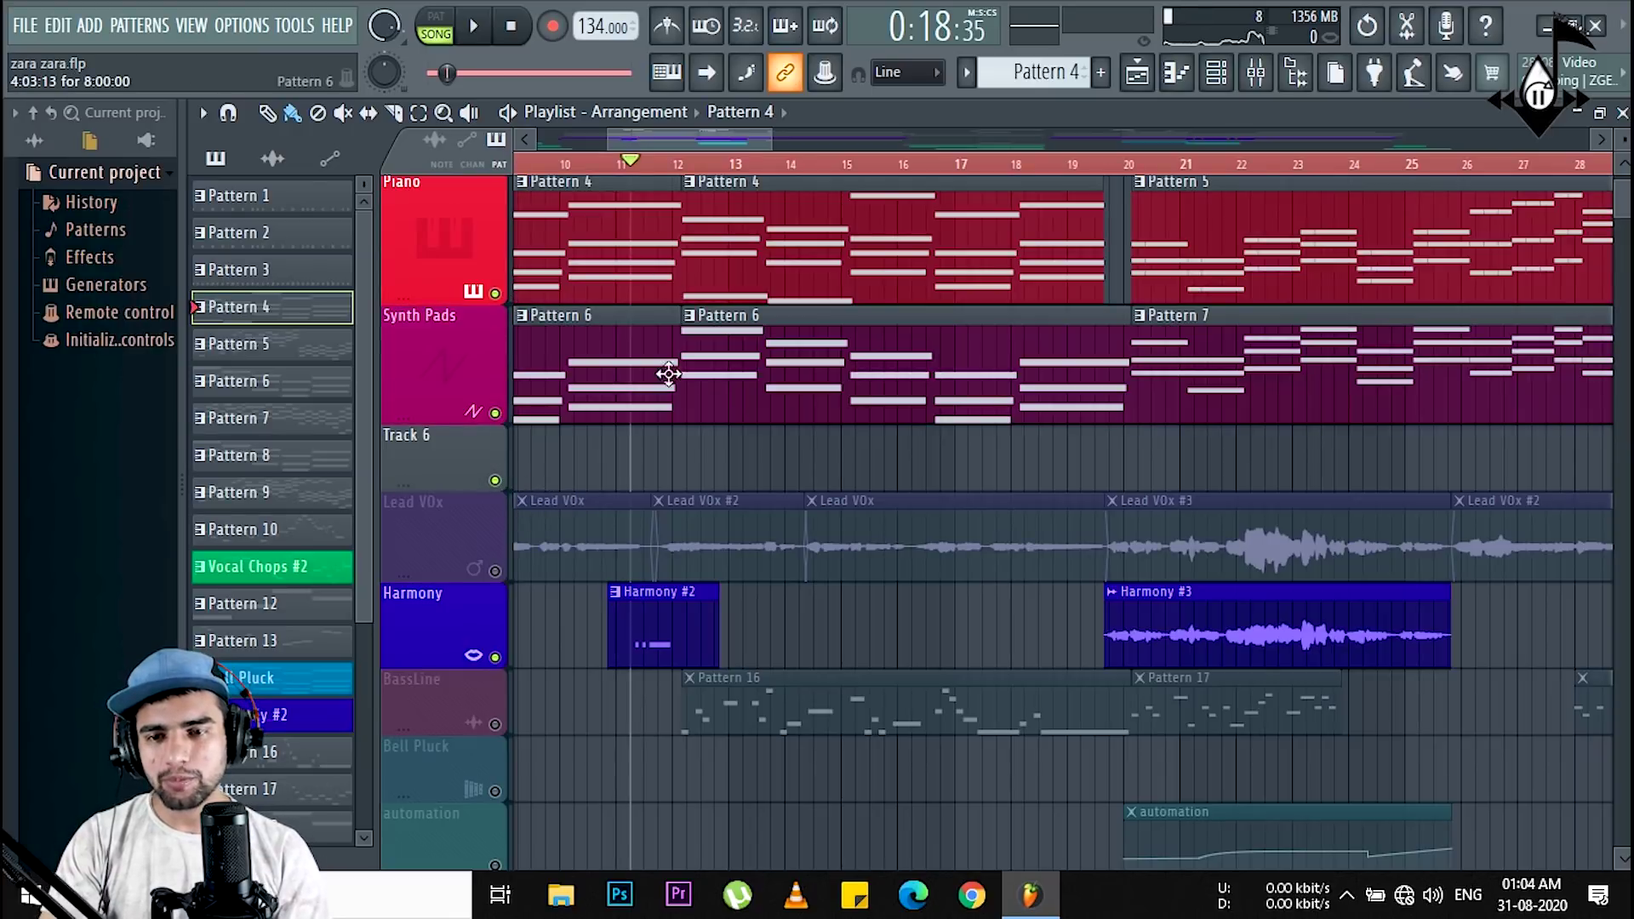
left_click(496, 724)
key("space")
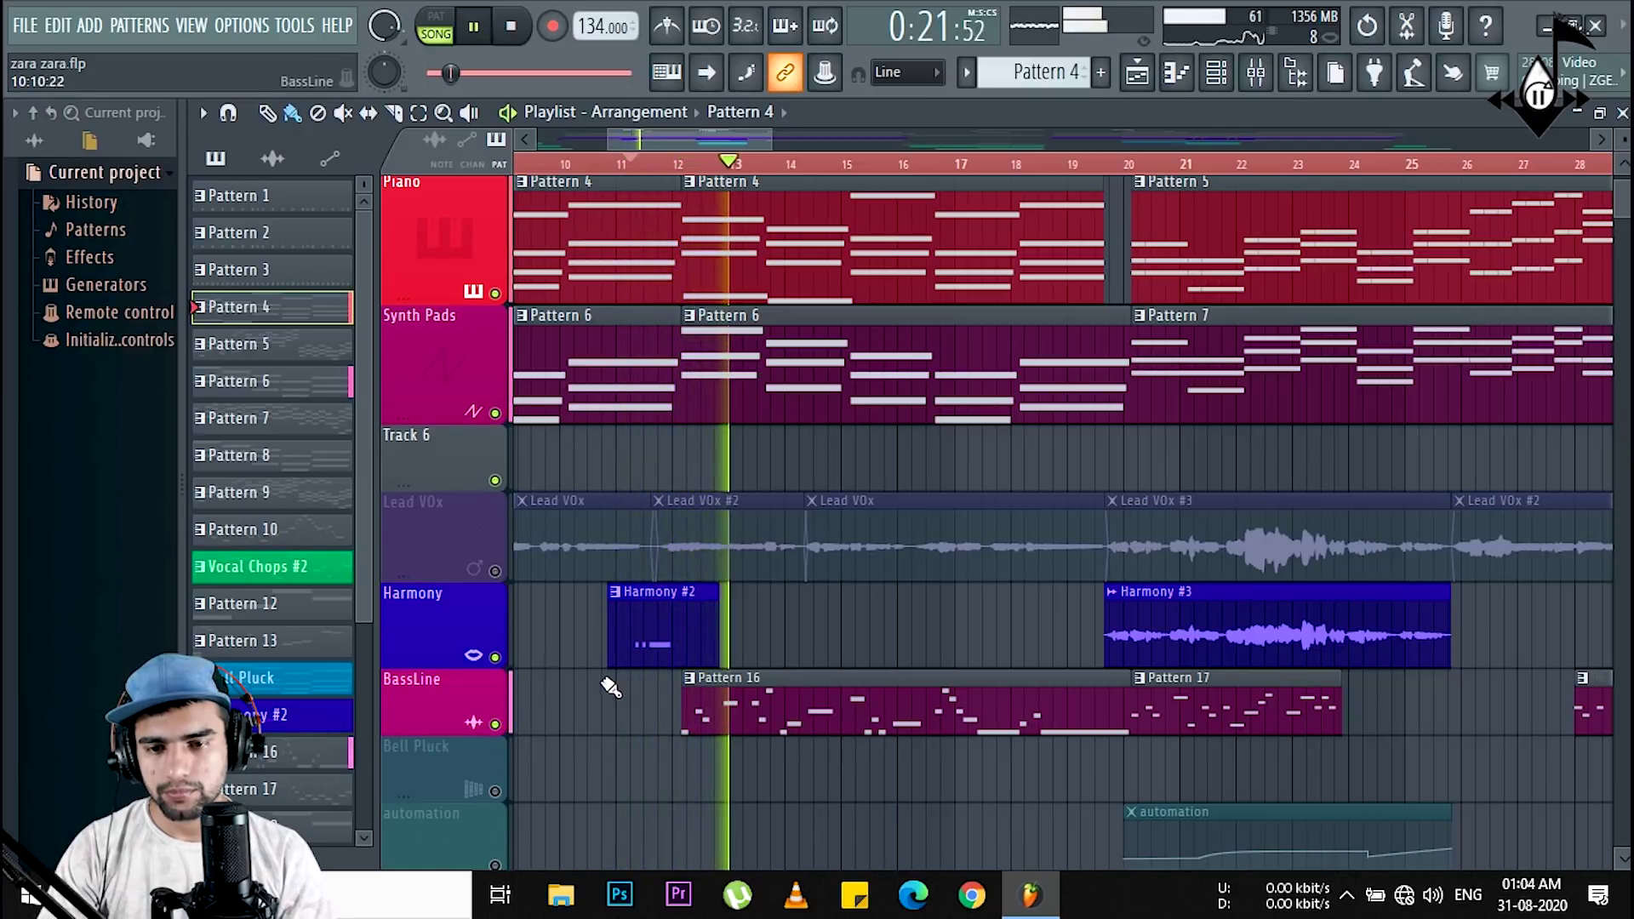
key("space")
Step: Set the playback position to bar 12, solo the BassLine track and play it
scroll(778, 467, "down", 1)
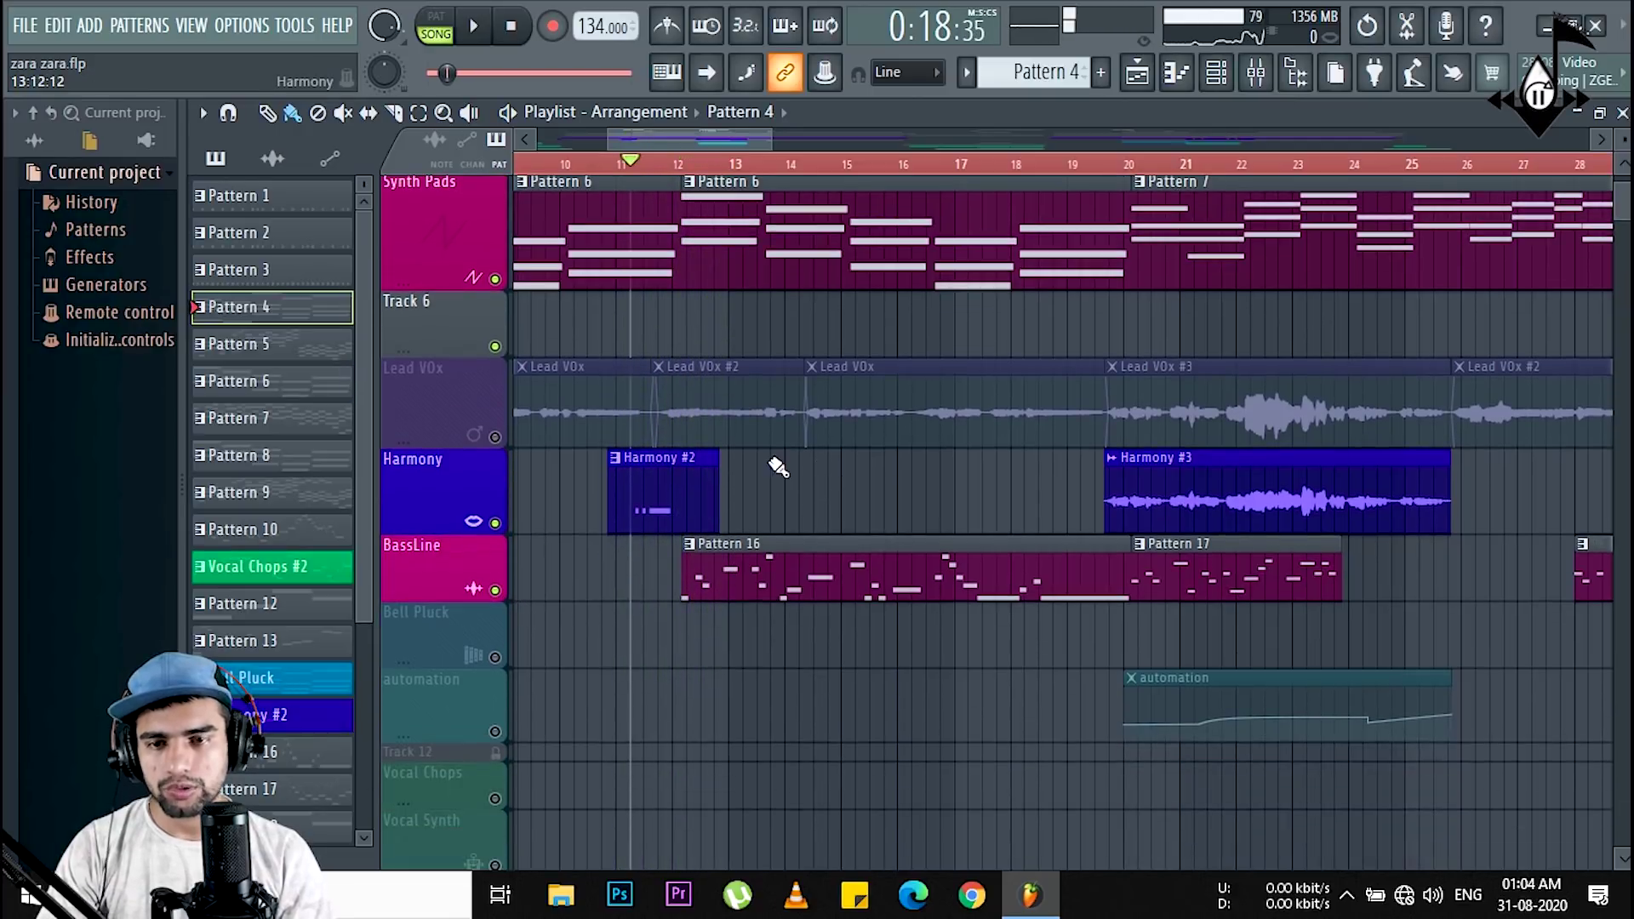
left_click(693, 166)
left_click_drag(691, 168, 686, 168)
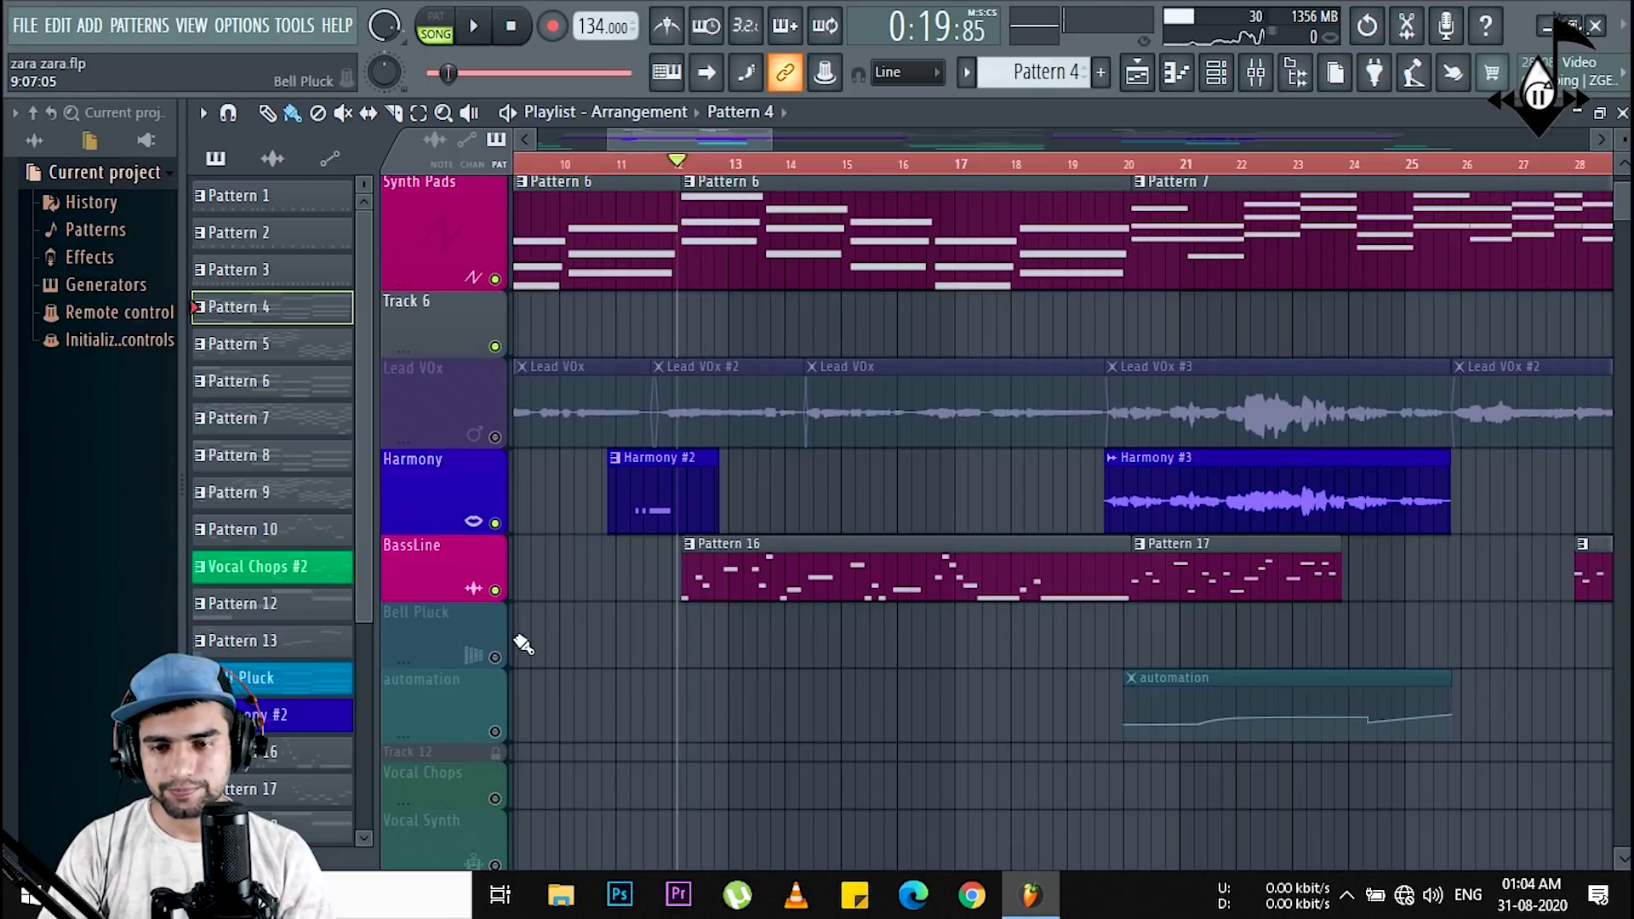
right_click(494, 590)
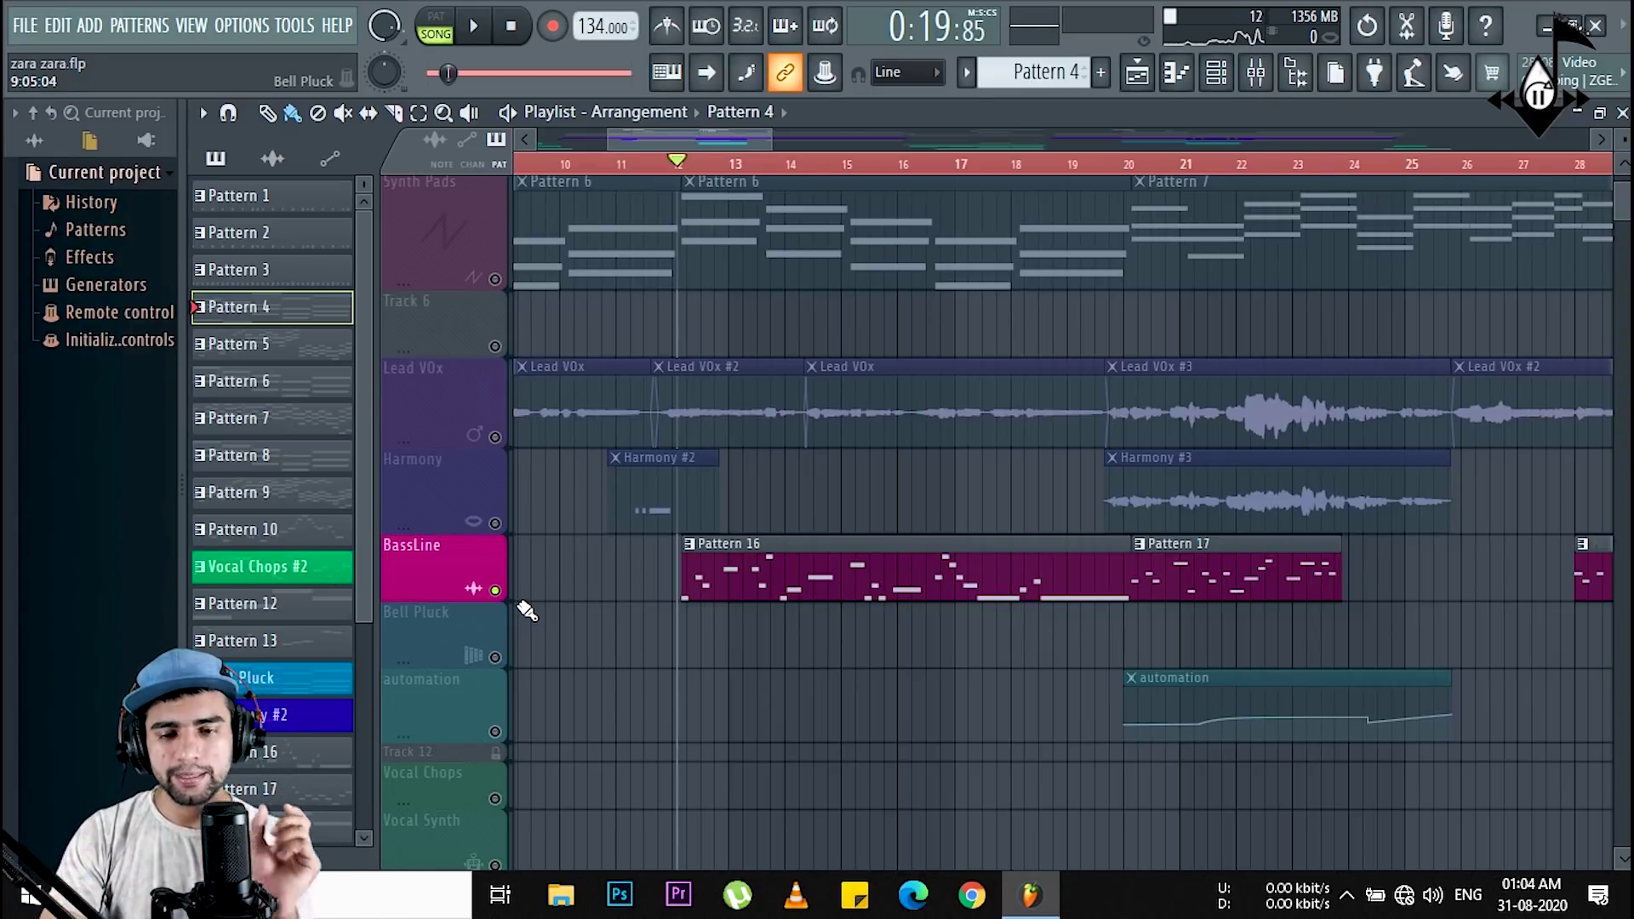
key("space")
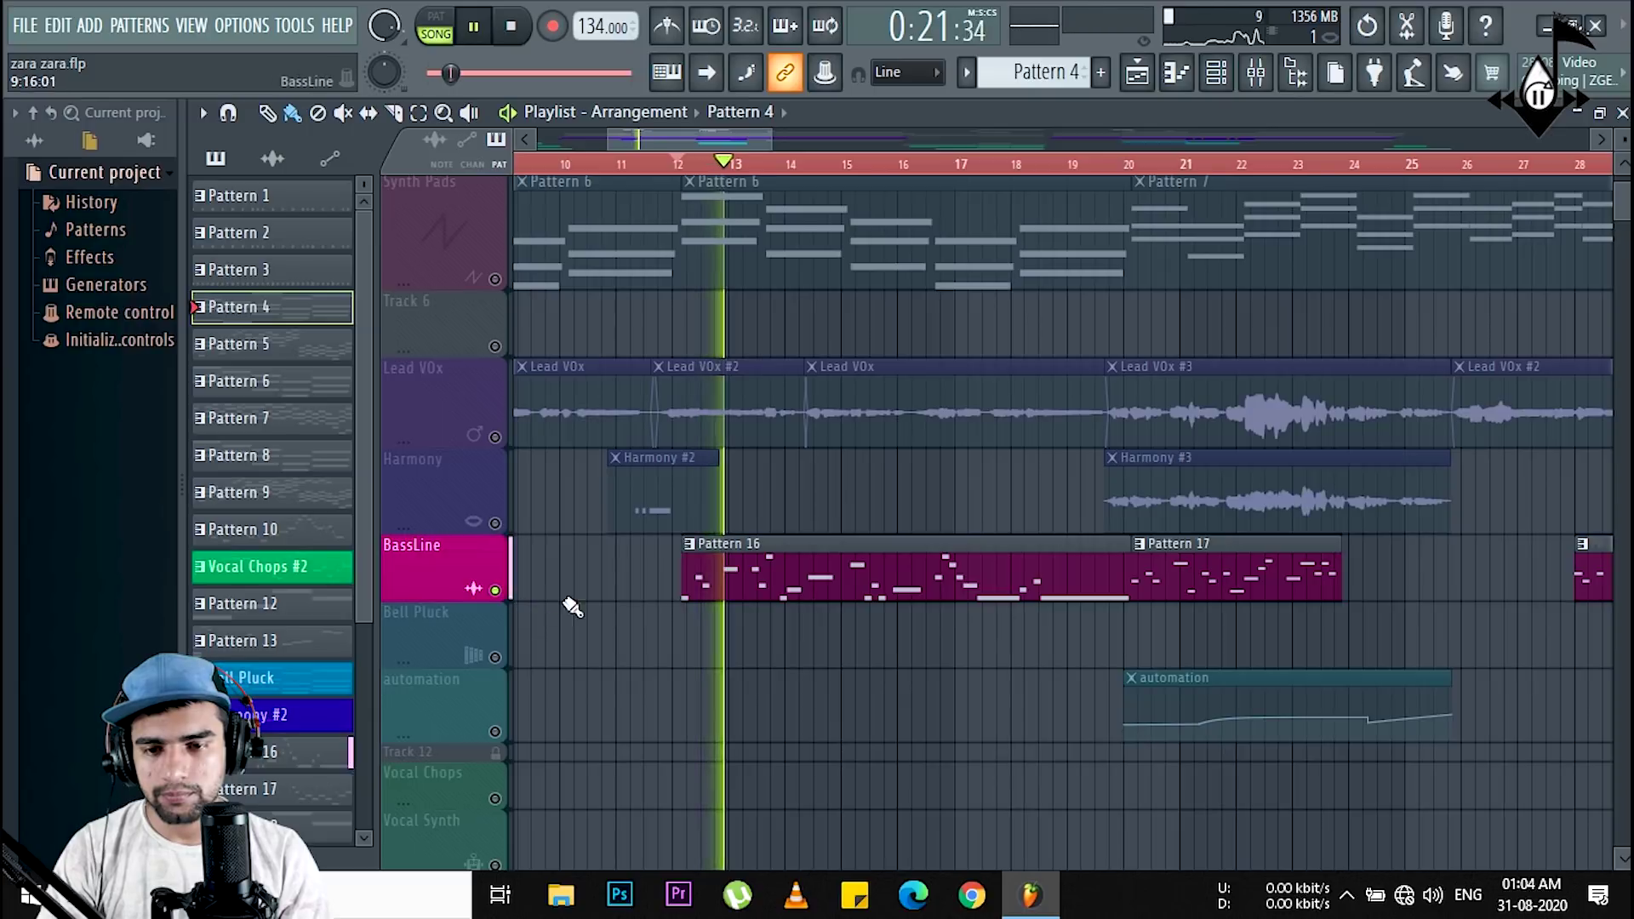
key("space")
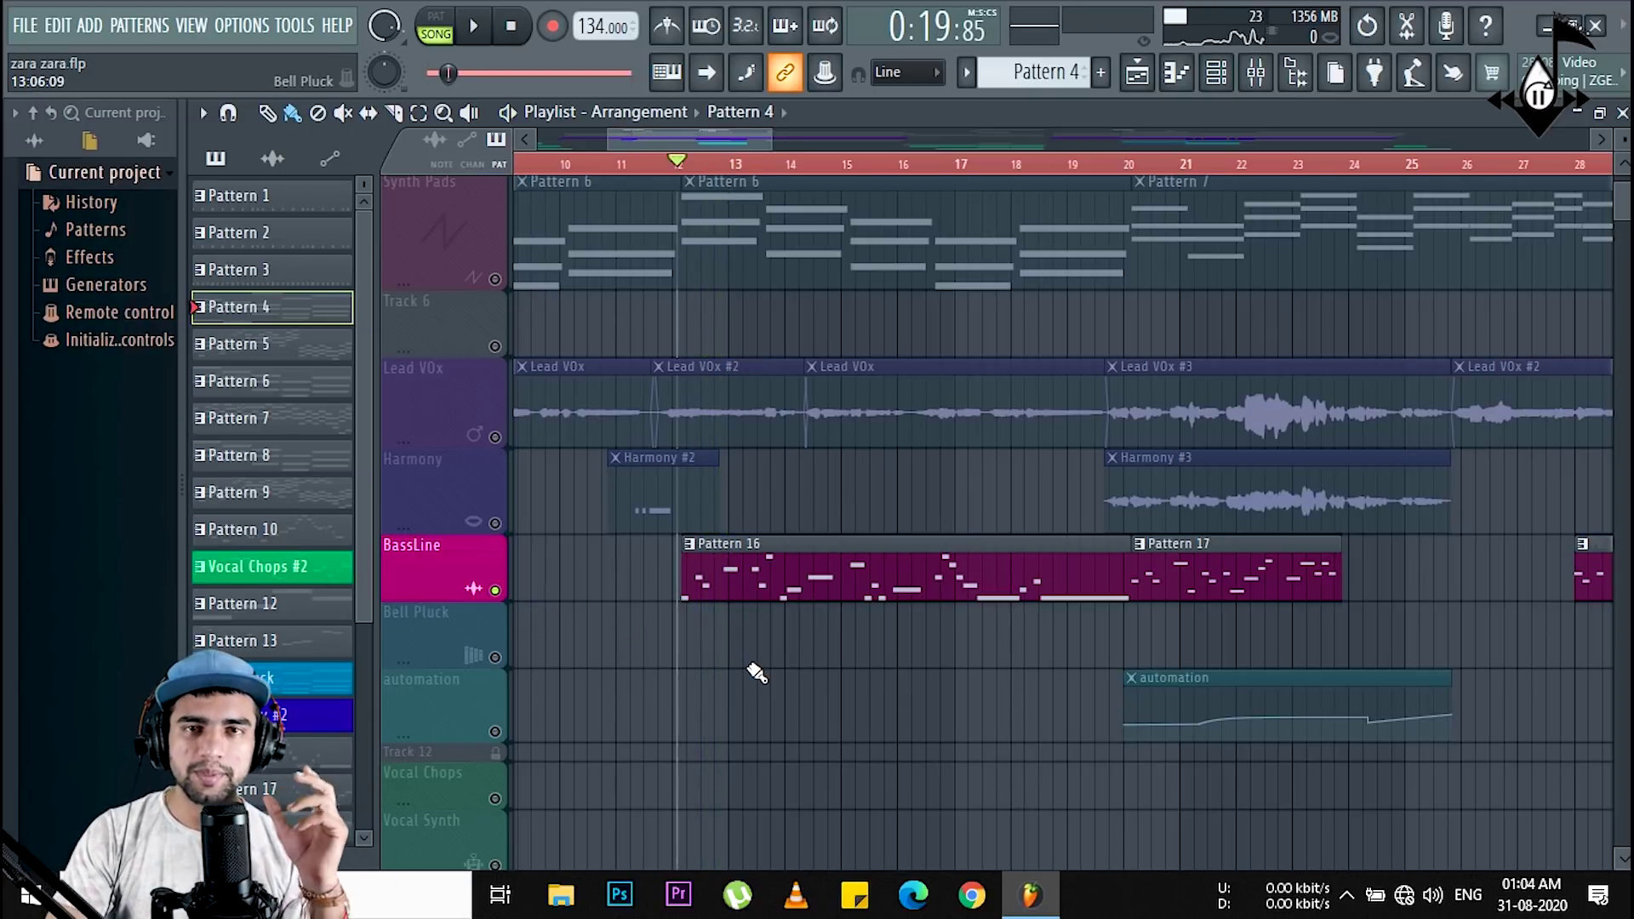
Step: Play the bassline again and review the Pattern 16 notes in the MODO BASS piano roll
key("space")
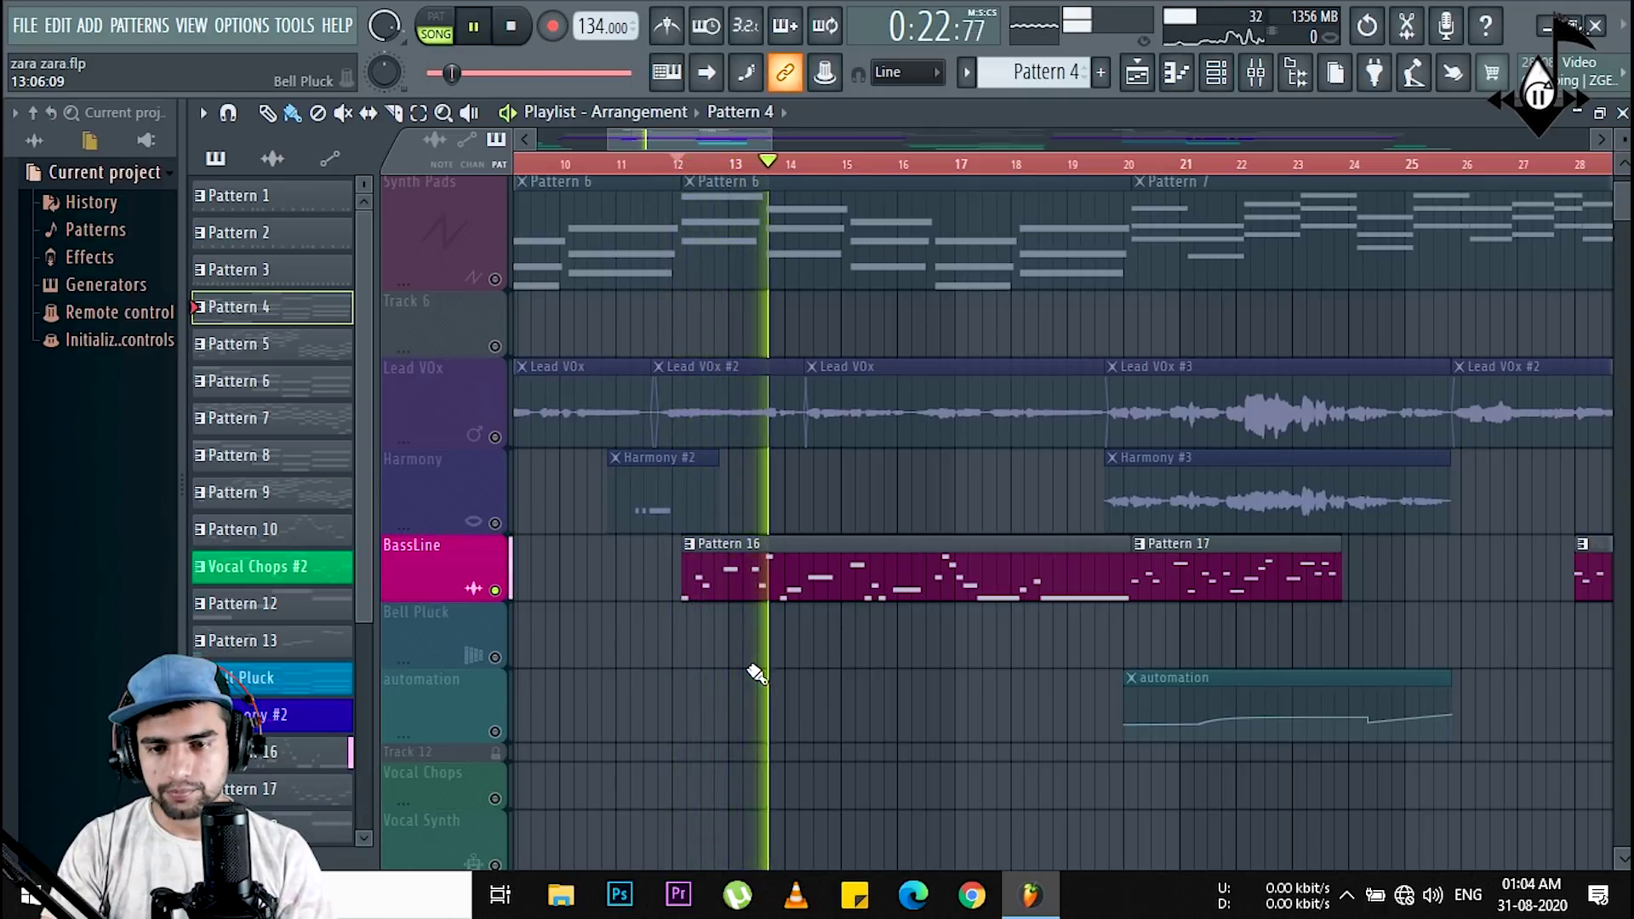
double_click(841, 576)
scroll(656, 256, "down", 5)
scroll(649, 329, "up", 2)
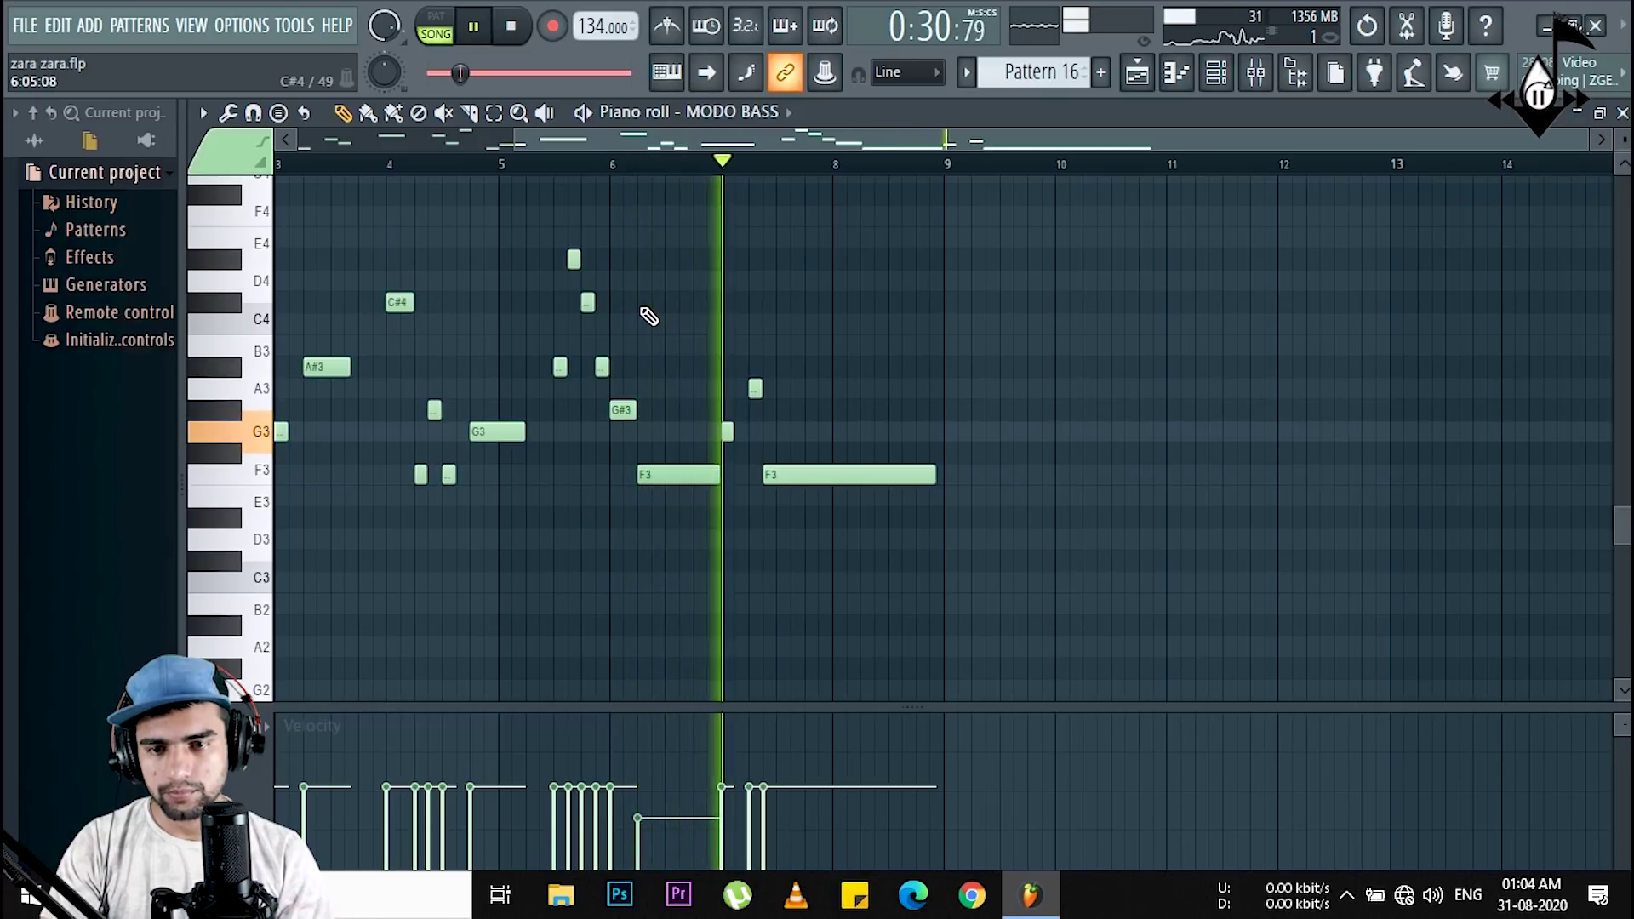
key("space")
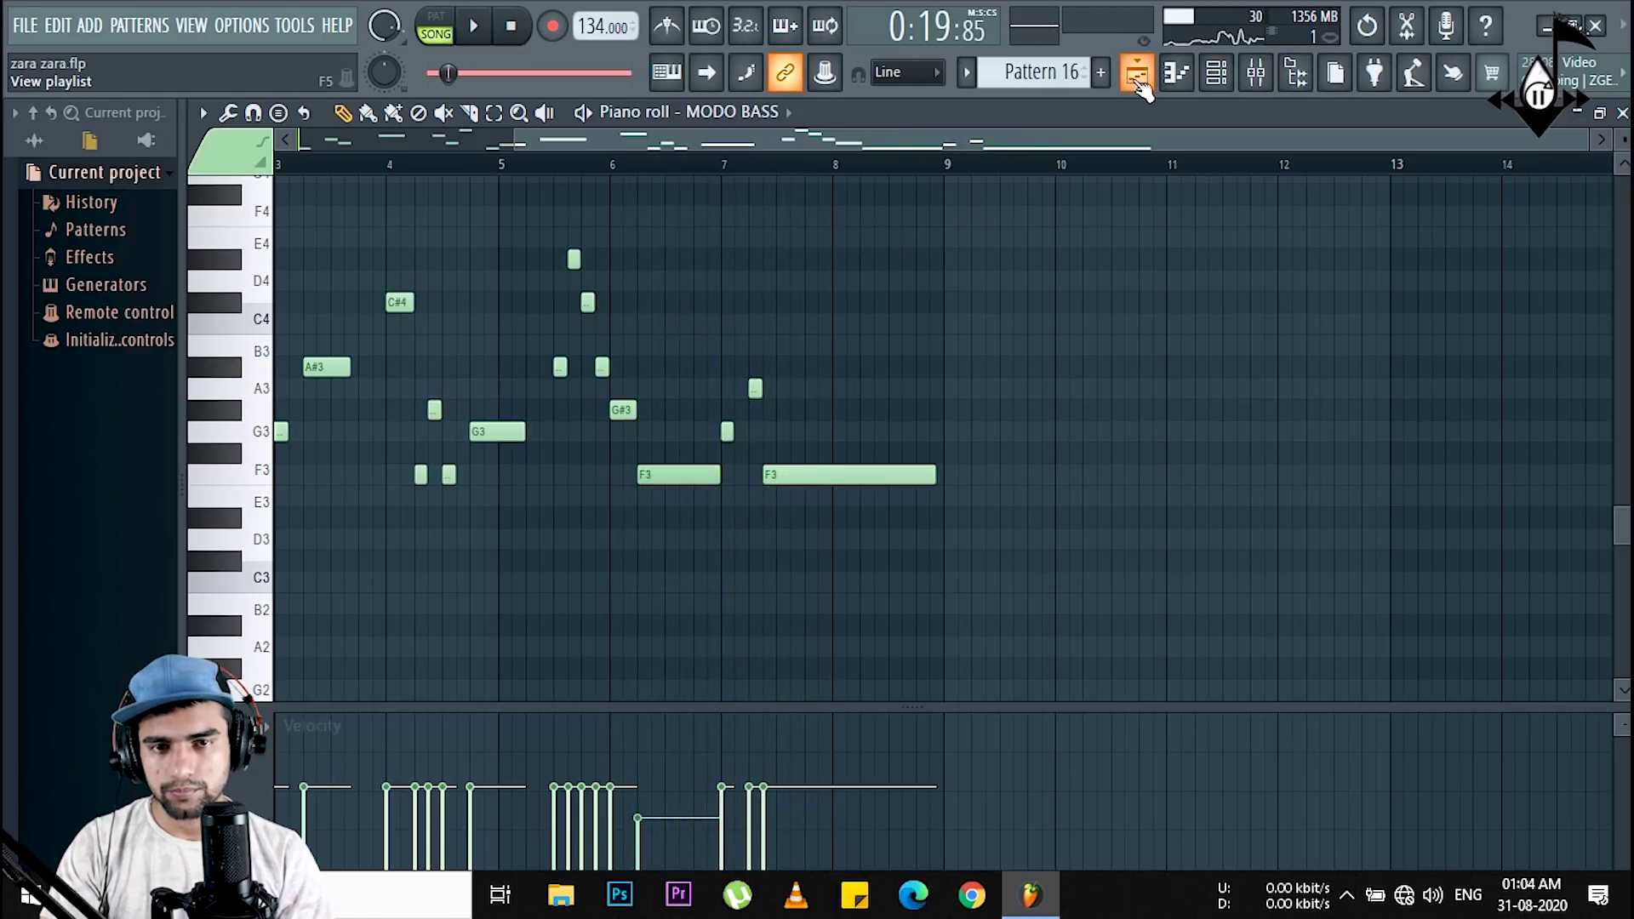
Step: Return to the playlist and play the BassLine together with the Synth Pads and Piano tracks
left_click(1137, 72)
scroll(499, 294, "up", 4)
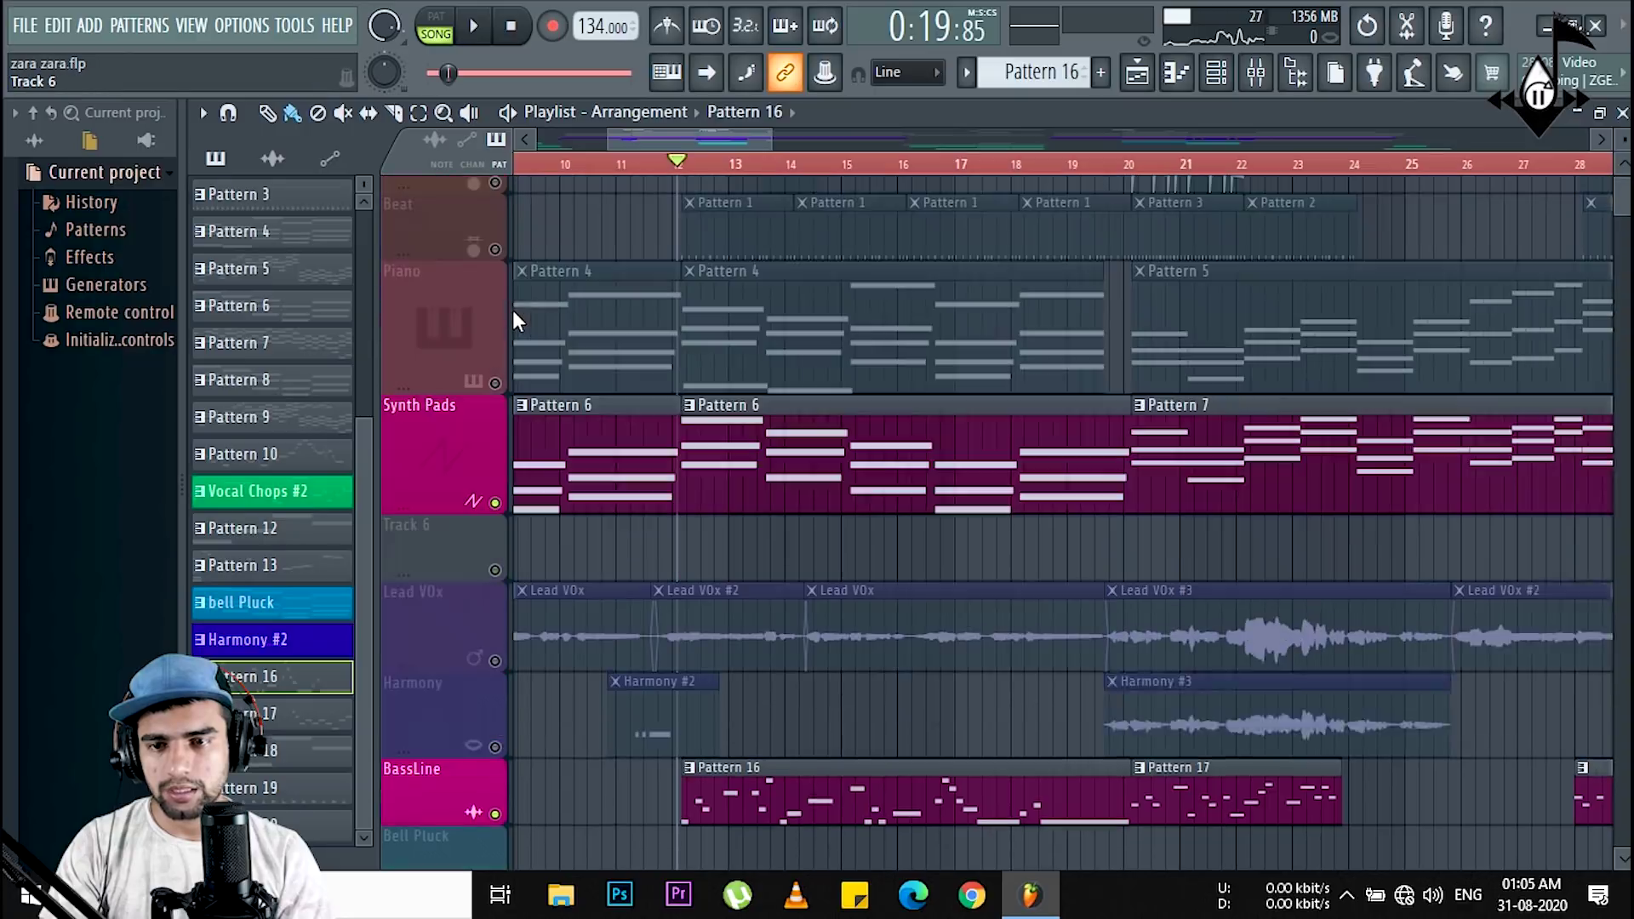
left_click(494, 428)
key("space")
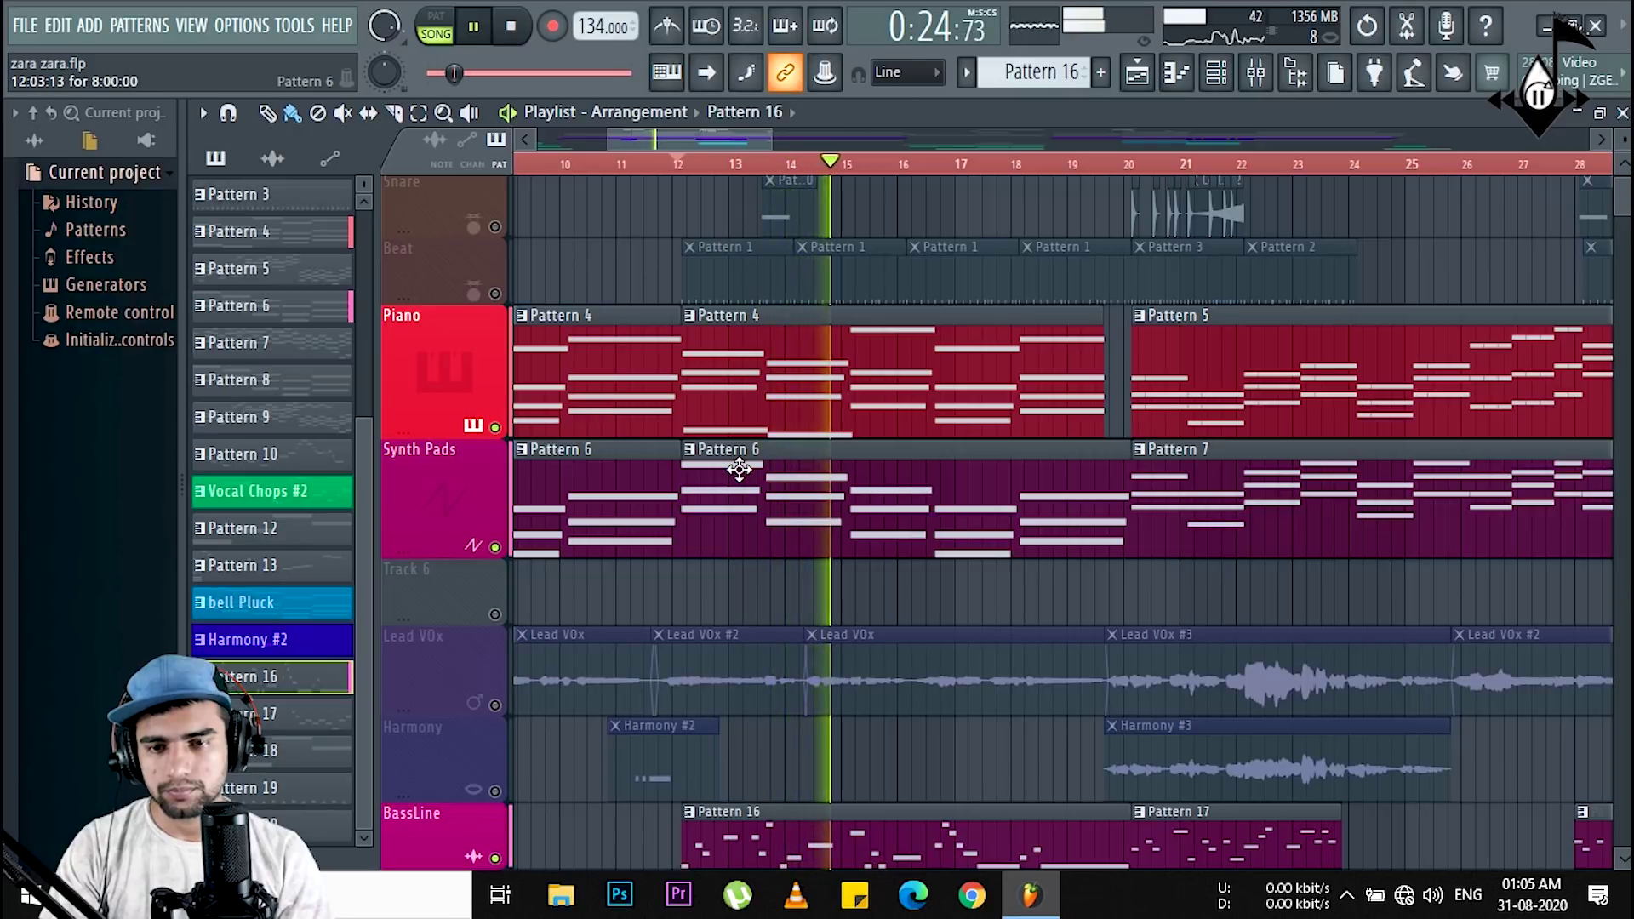
key("space")
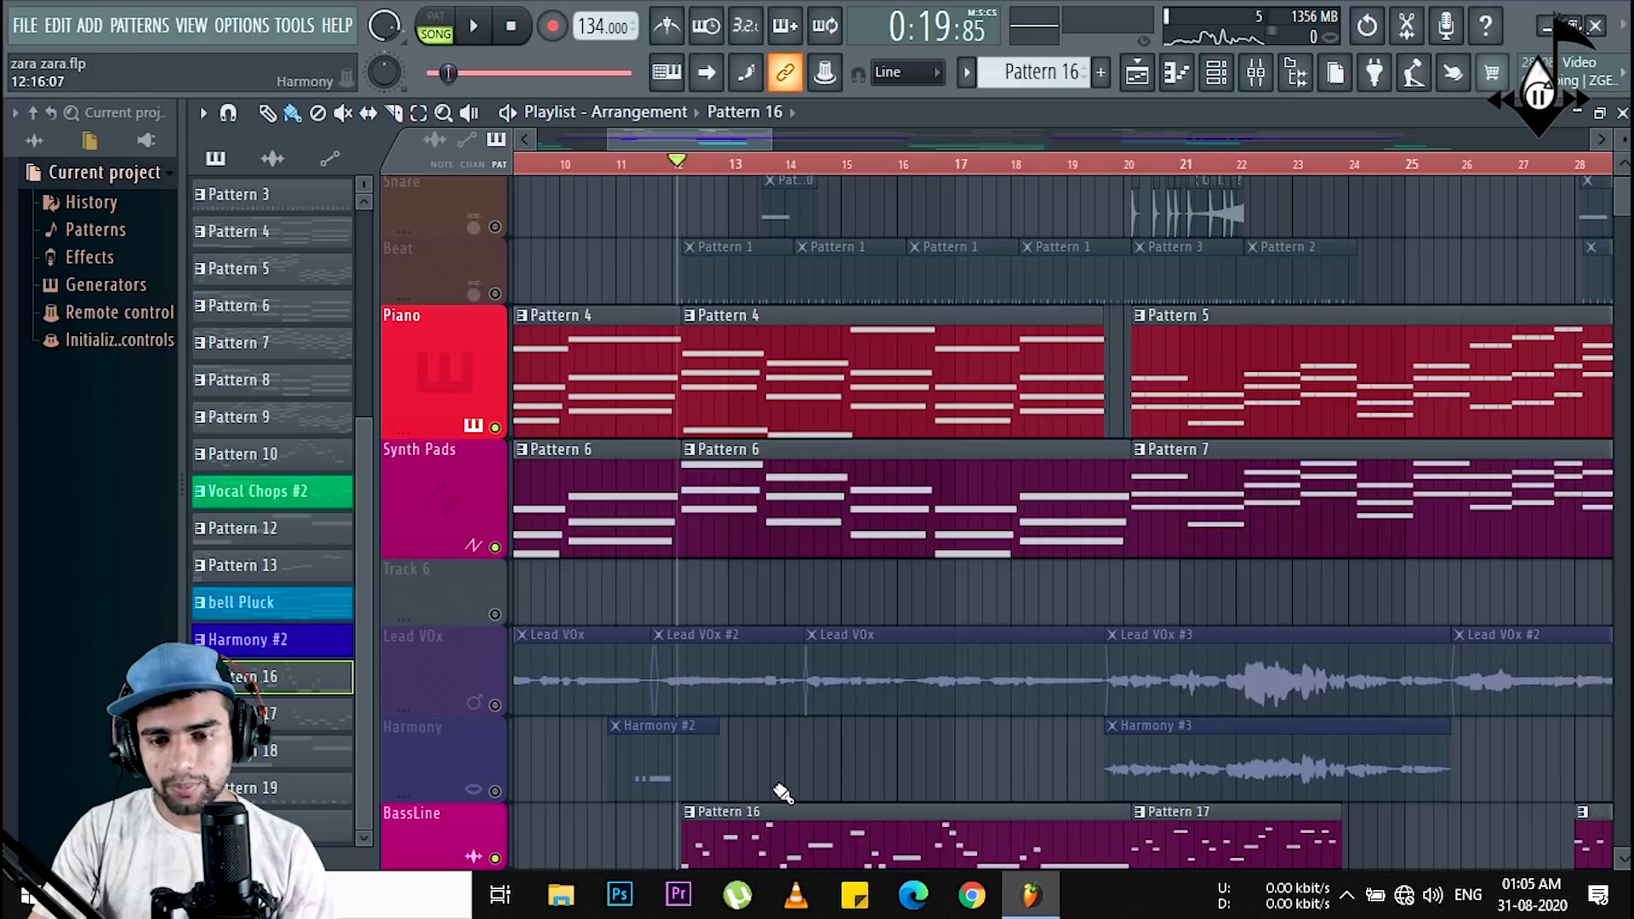
Step: Solo the Synth Pads track, select Pattern 6, and play it with the mixer shown
right_click(495, 294)
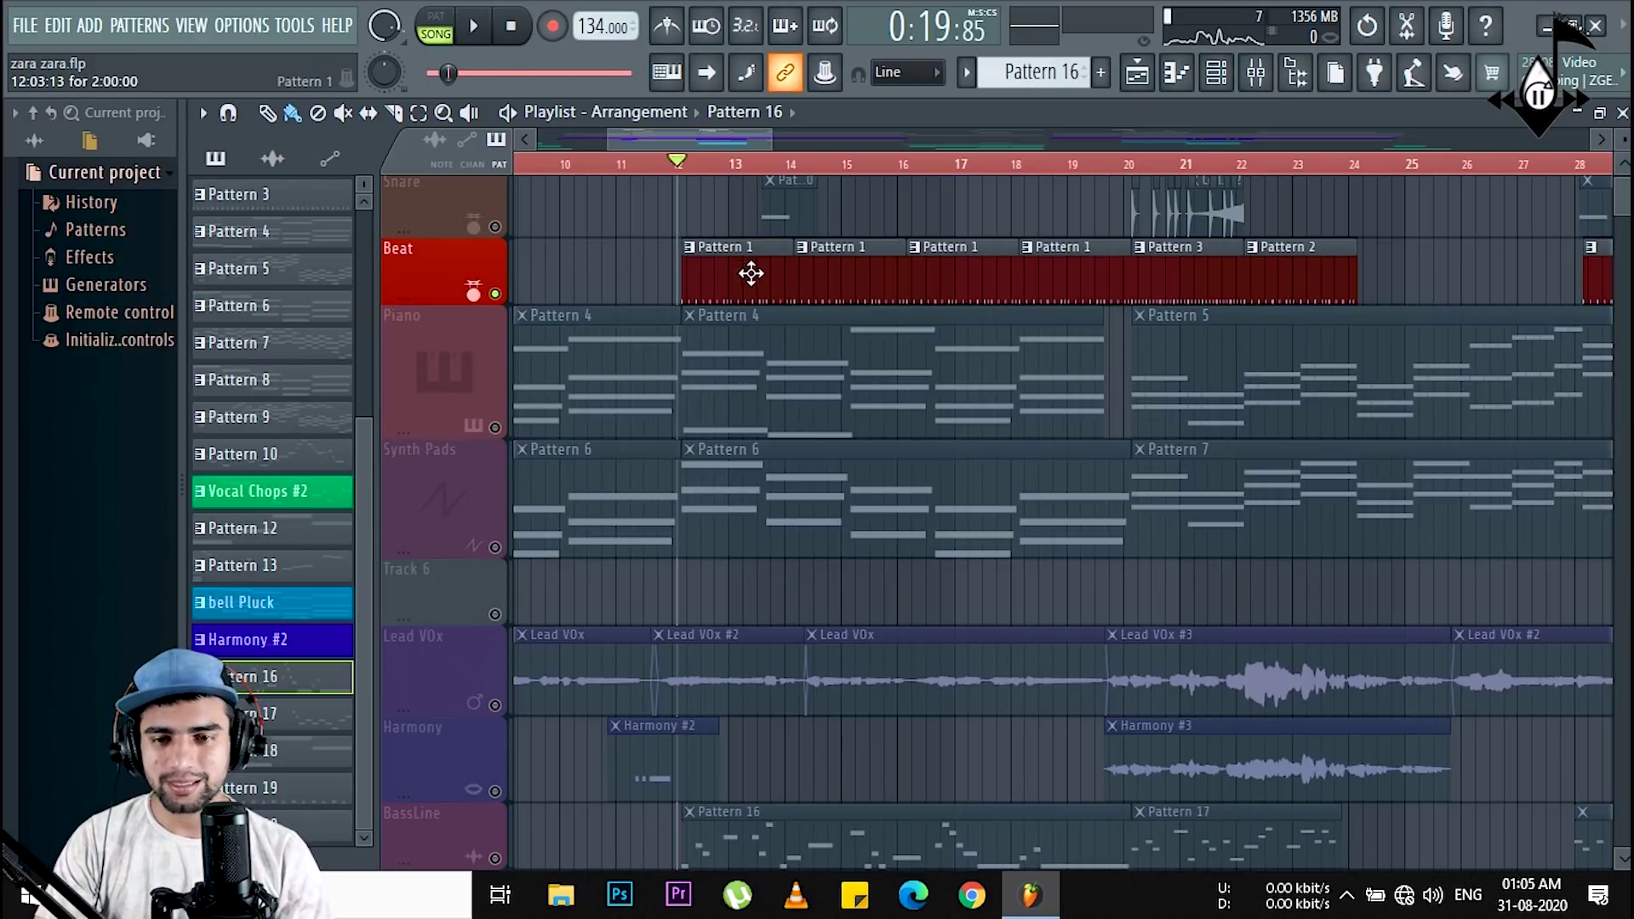
right_click(495, 546)
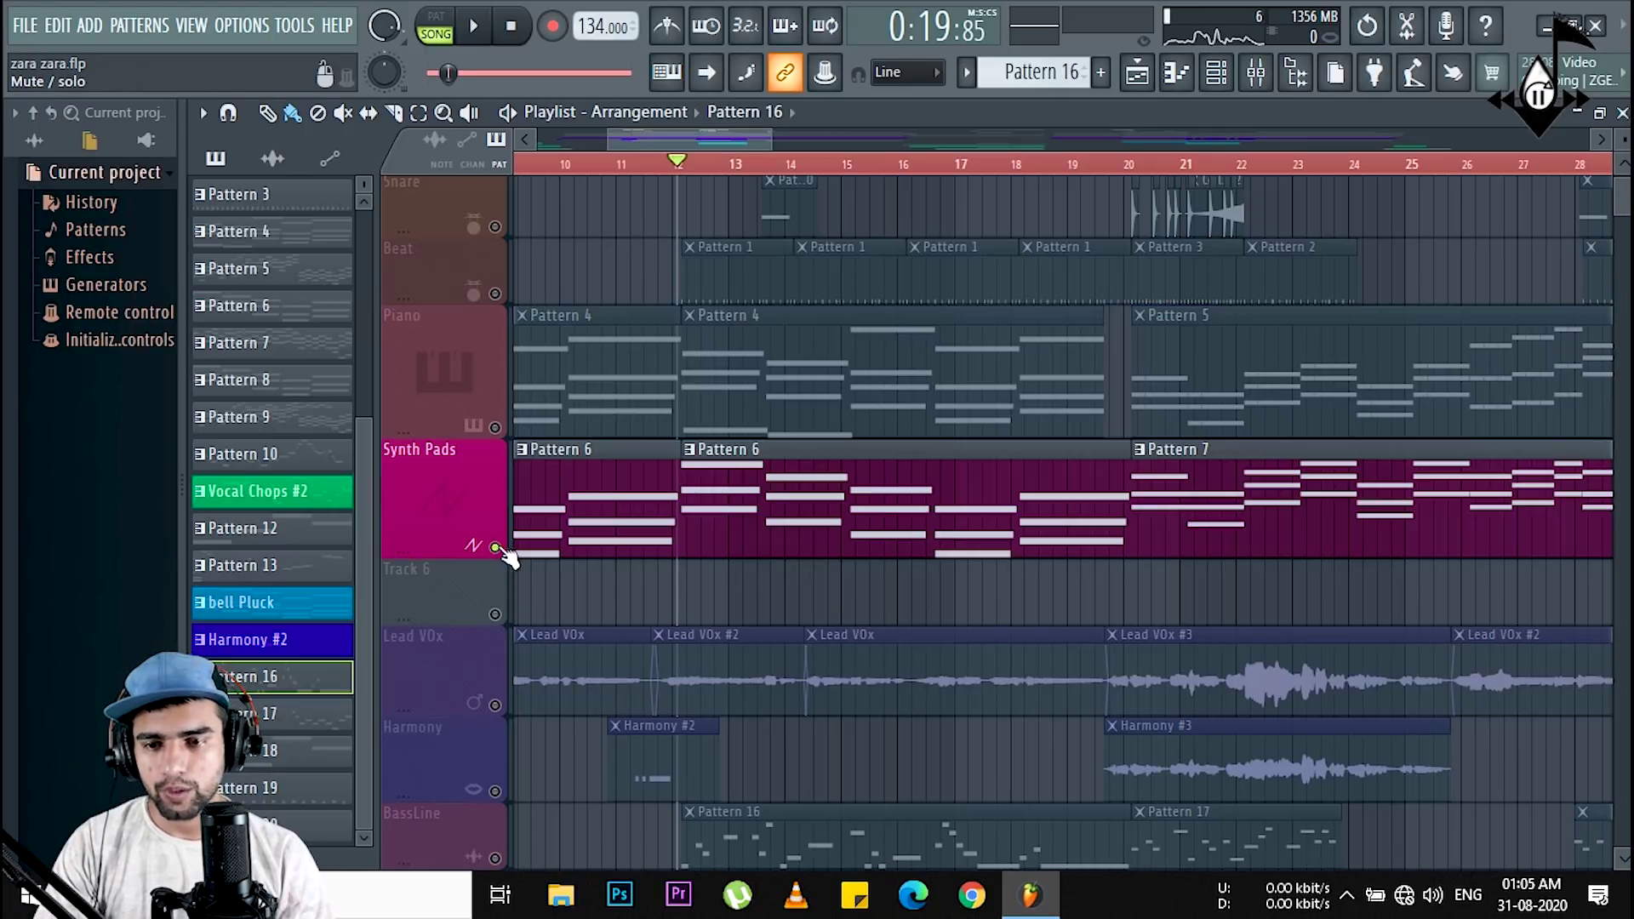
left_click(732, 467)
key("space")
key("F9")
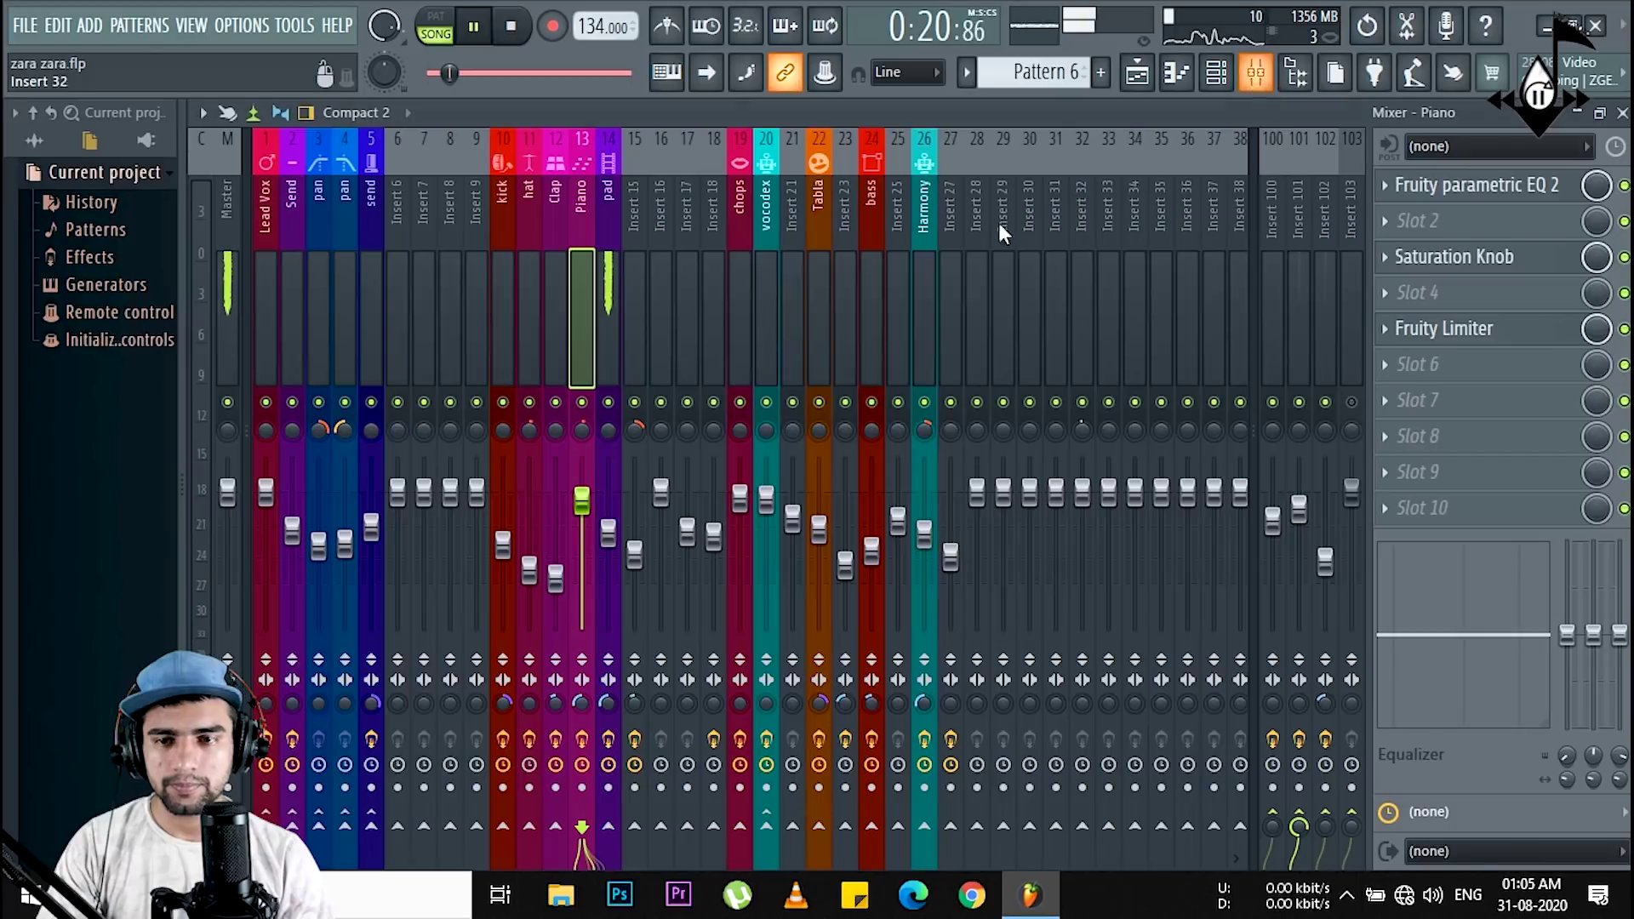
key("space")
Step: Select the pad mixer track and review its Fruity parametric EQ 2 and Fruity Limiter settings
left_click(610, 272)
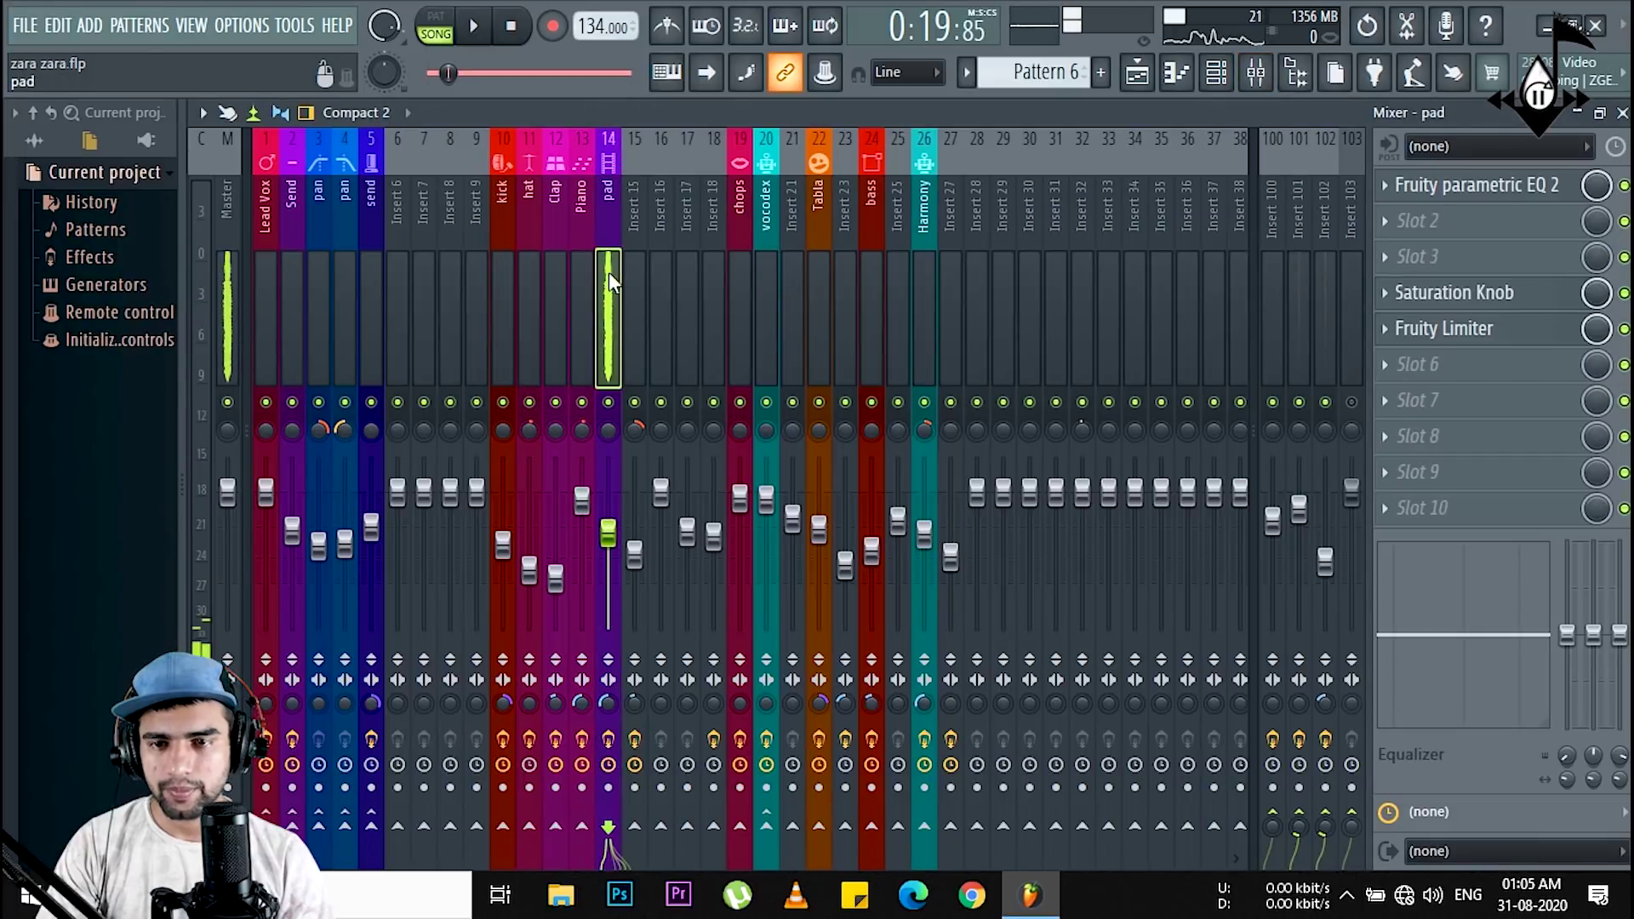
left_click(1482, 189)
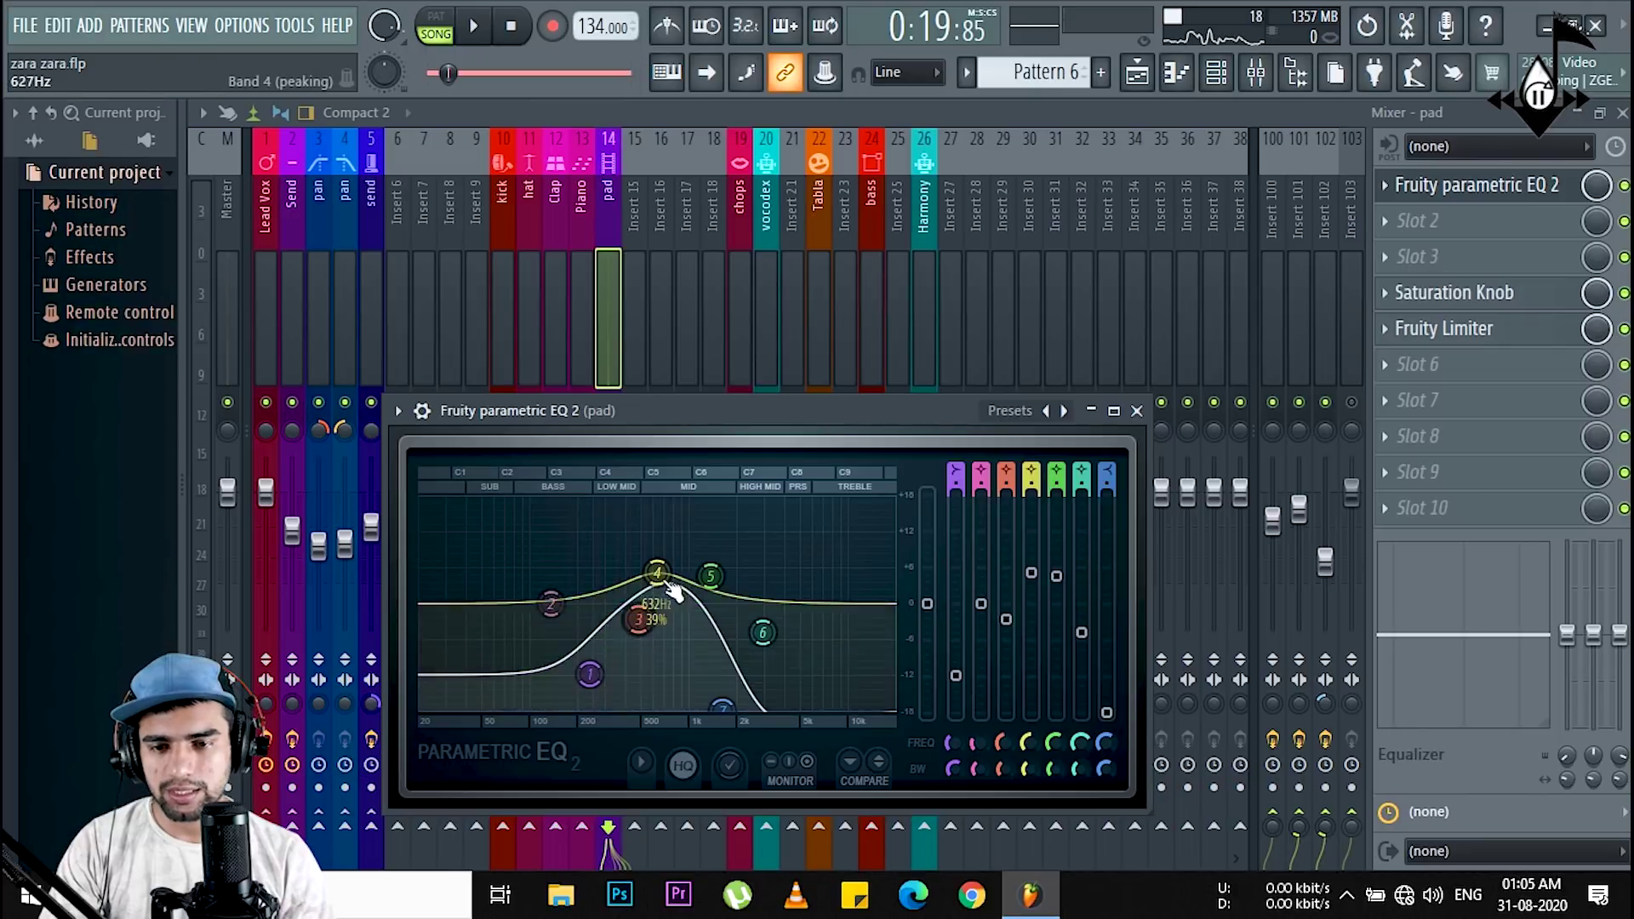
left_click(1137, 412)
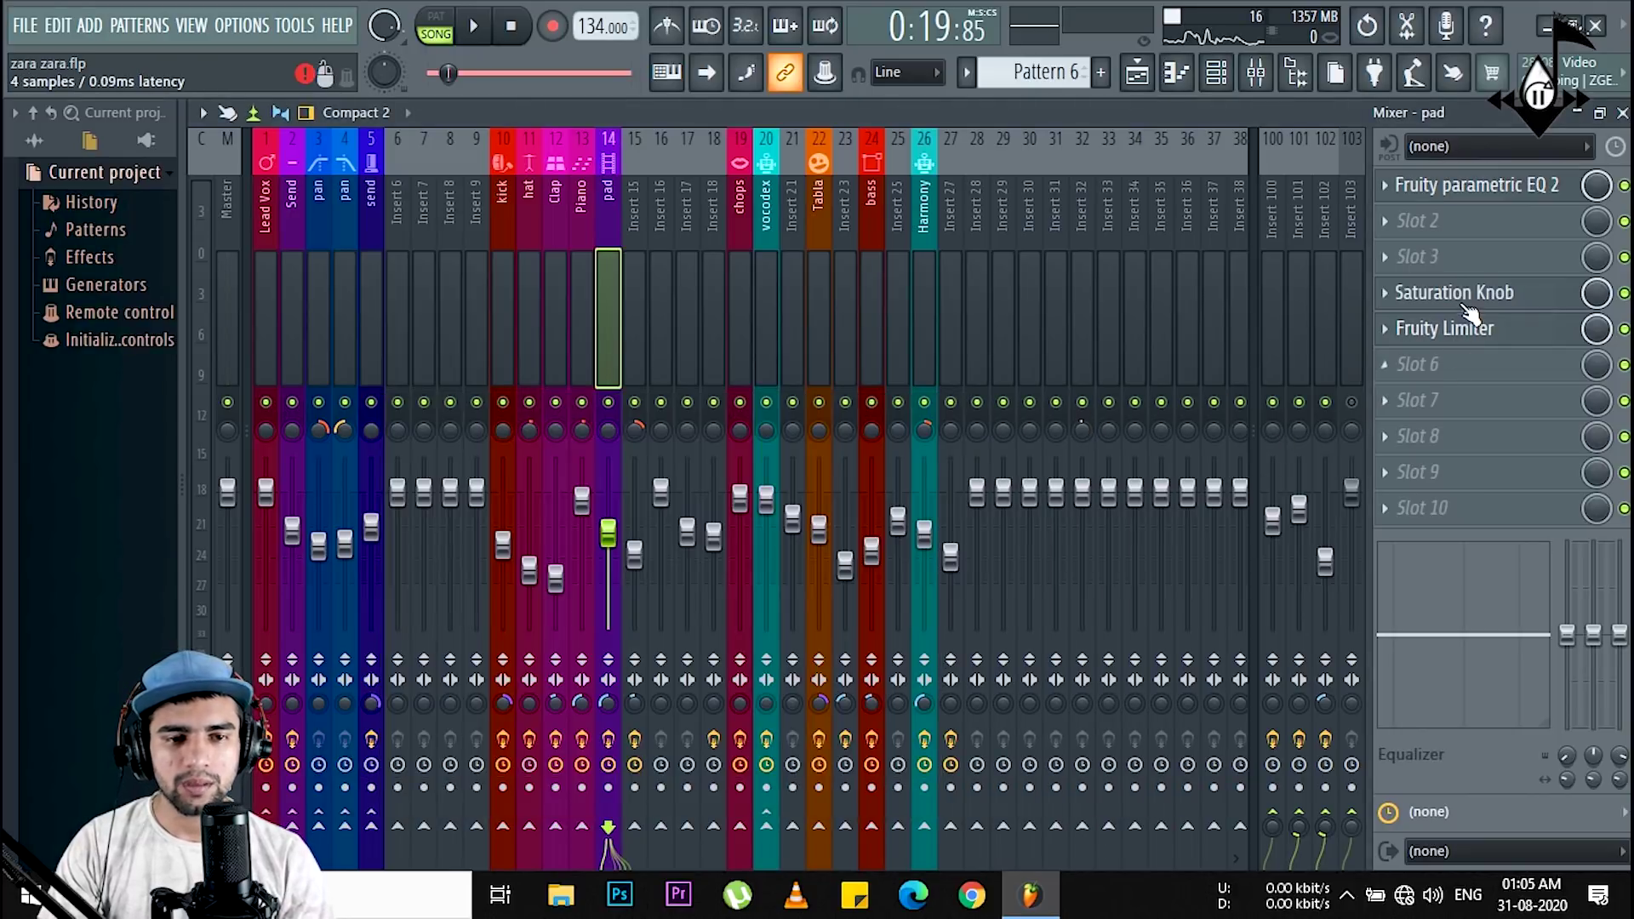
left_click(1469, 332)
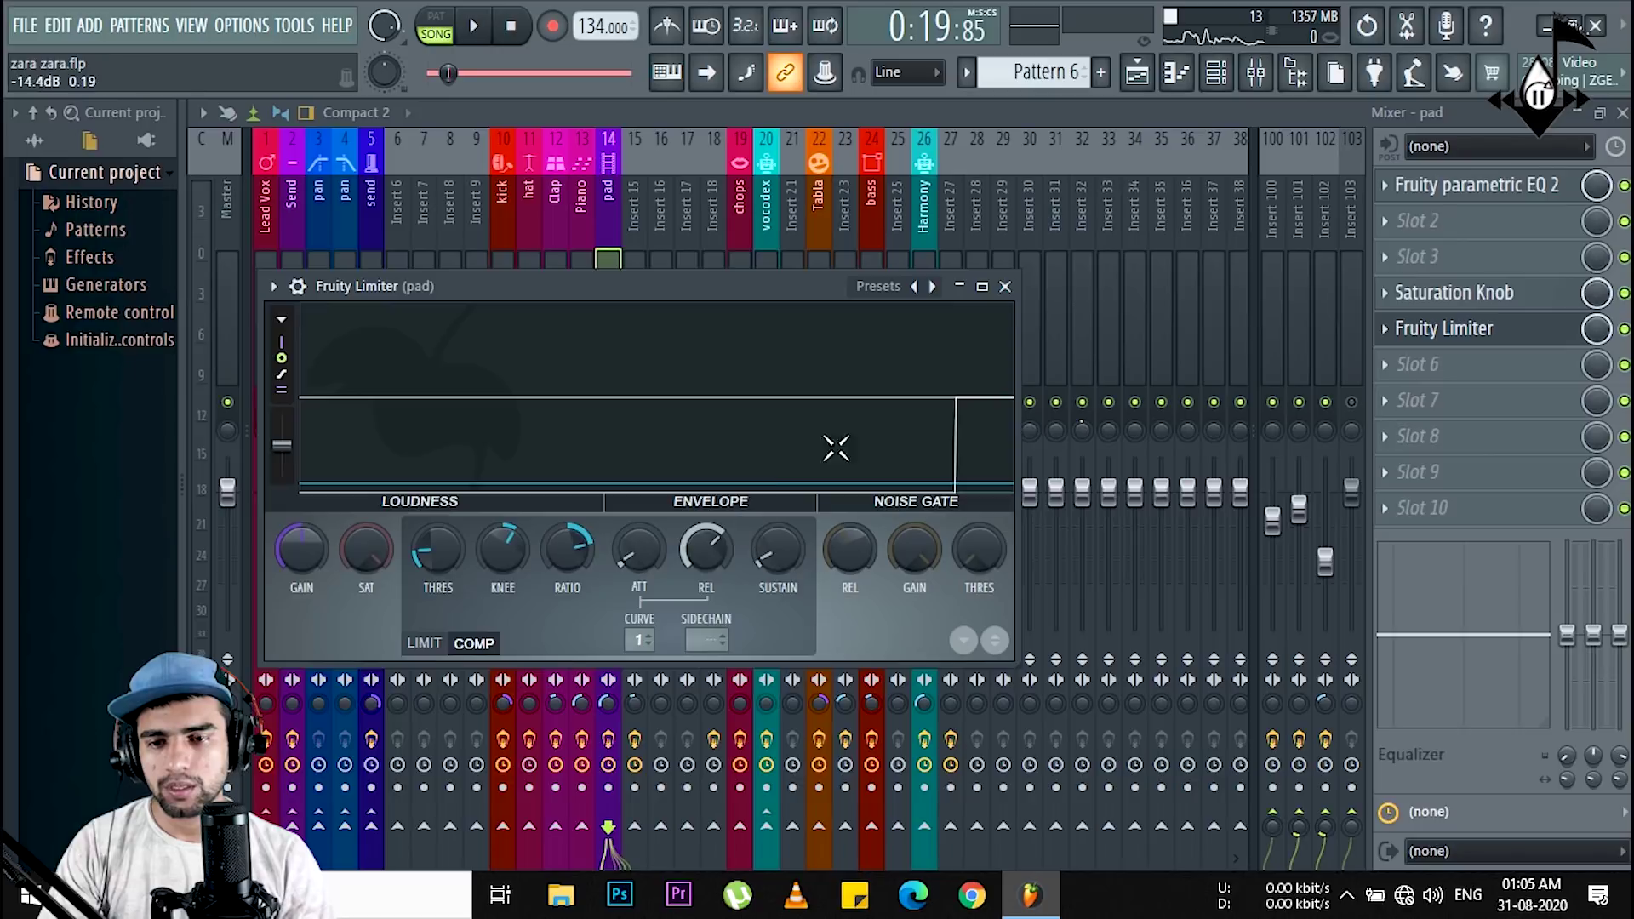
left_click(1006, 289)
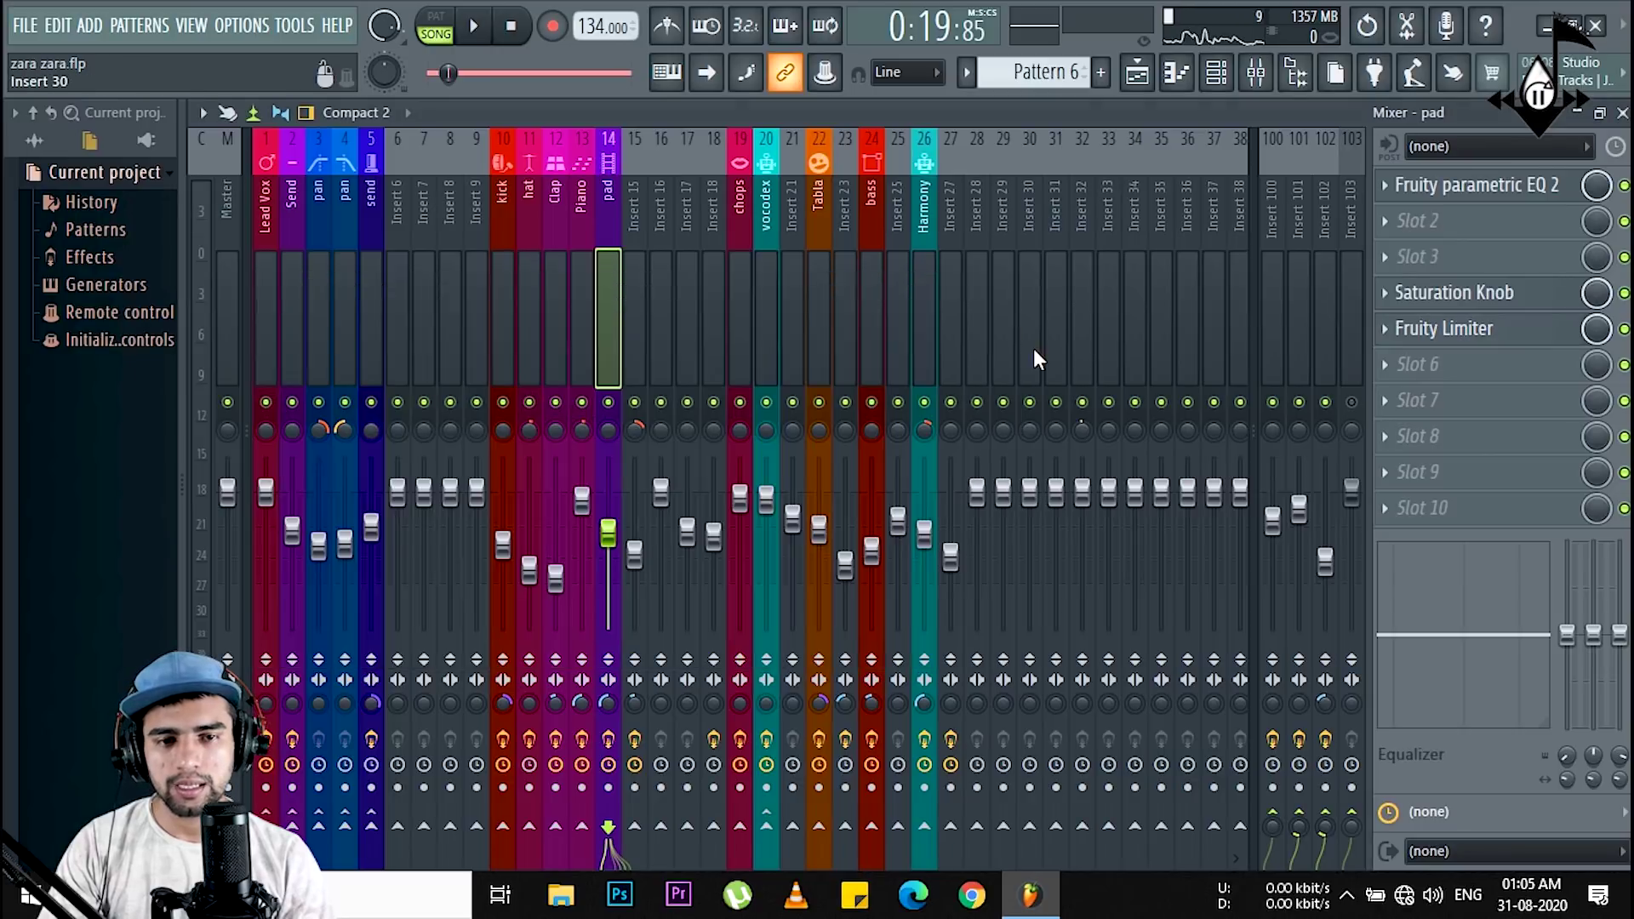
Step: Return to the playlist arrangement and solo the BassLine track
left_click(1141, 74)
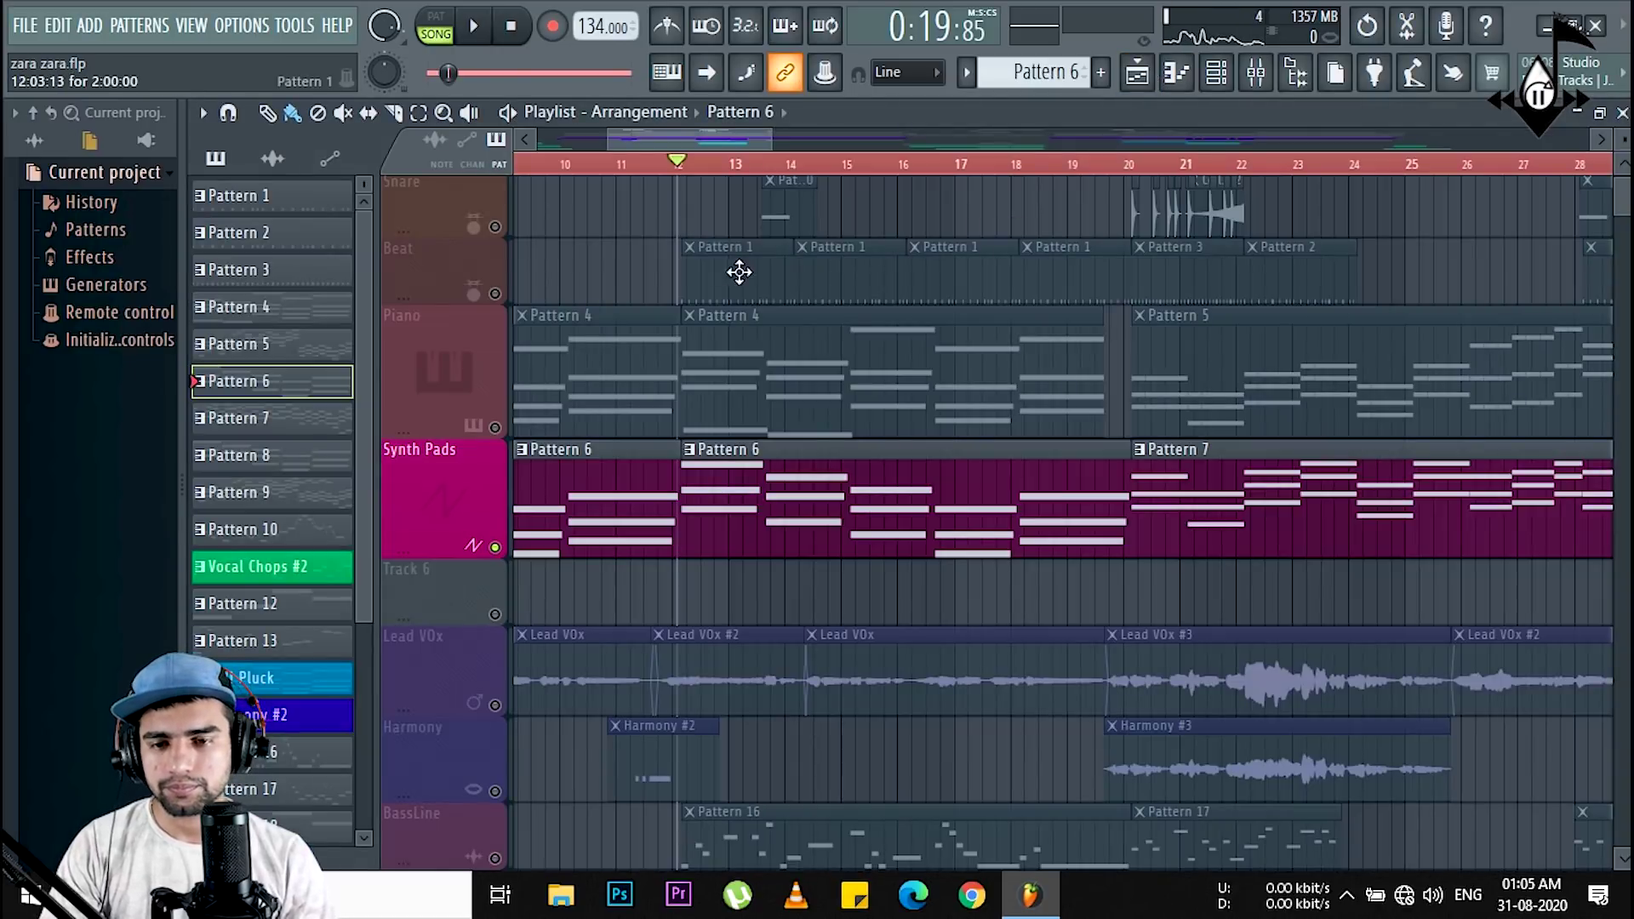
scroll(596, 426, "down", 4)
left_click(511, 584)
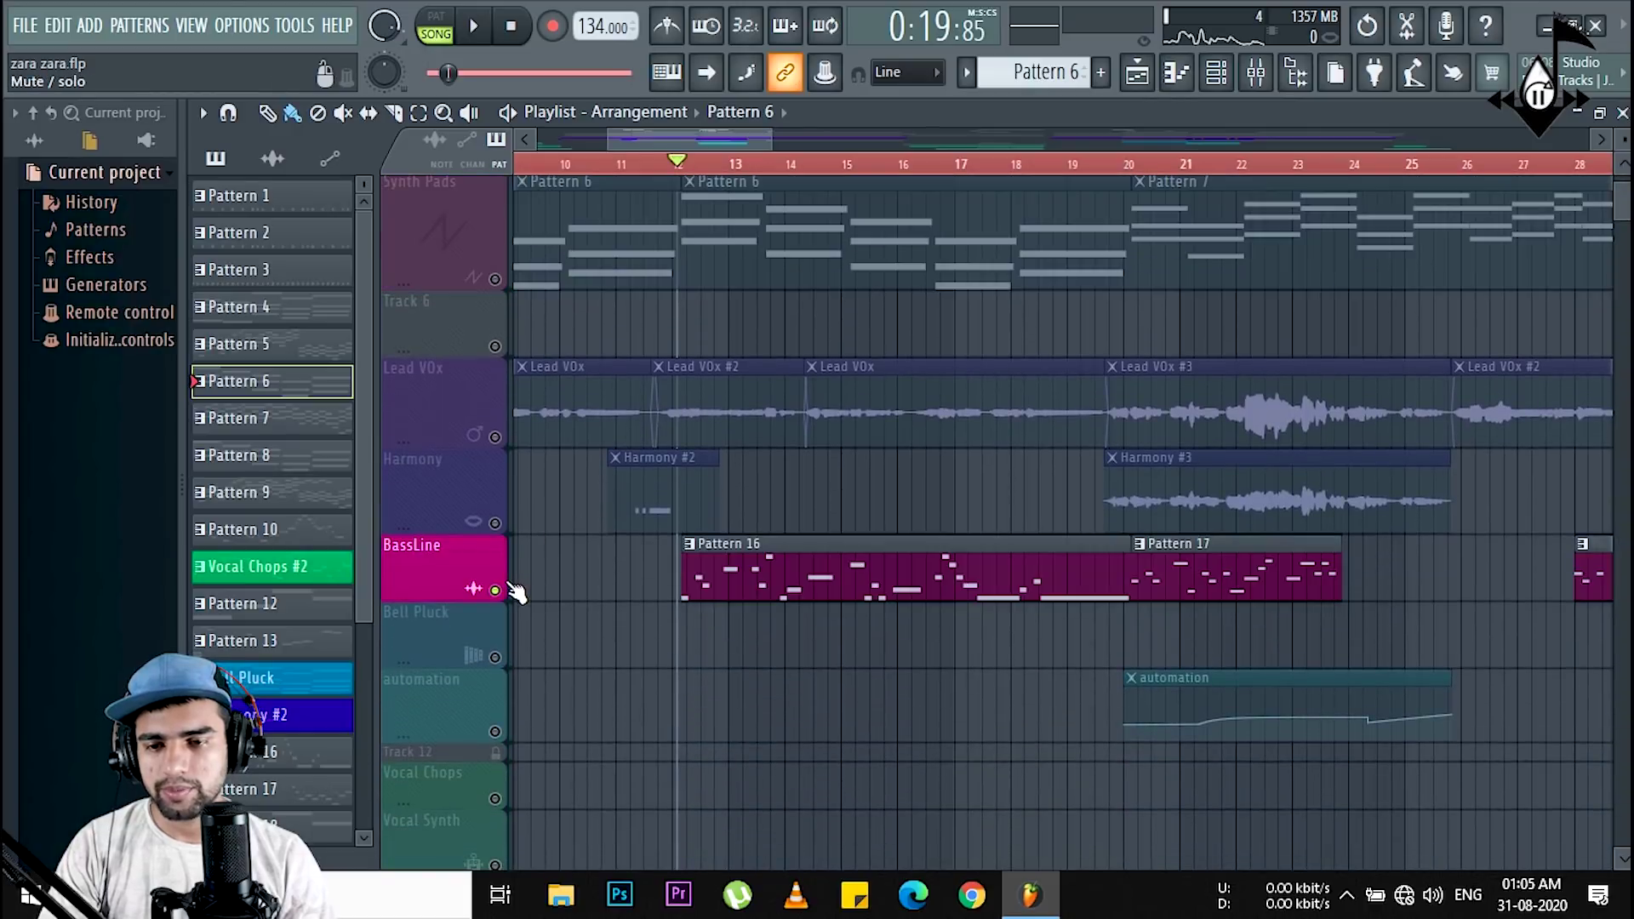
Step: Play the soloed BassLine with the mixer shown and check its level on the bass mixer track
key("space")
left_click(1256, 74)
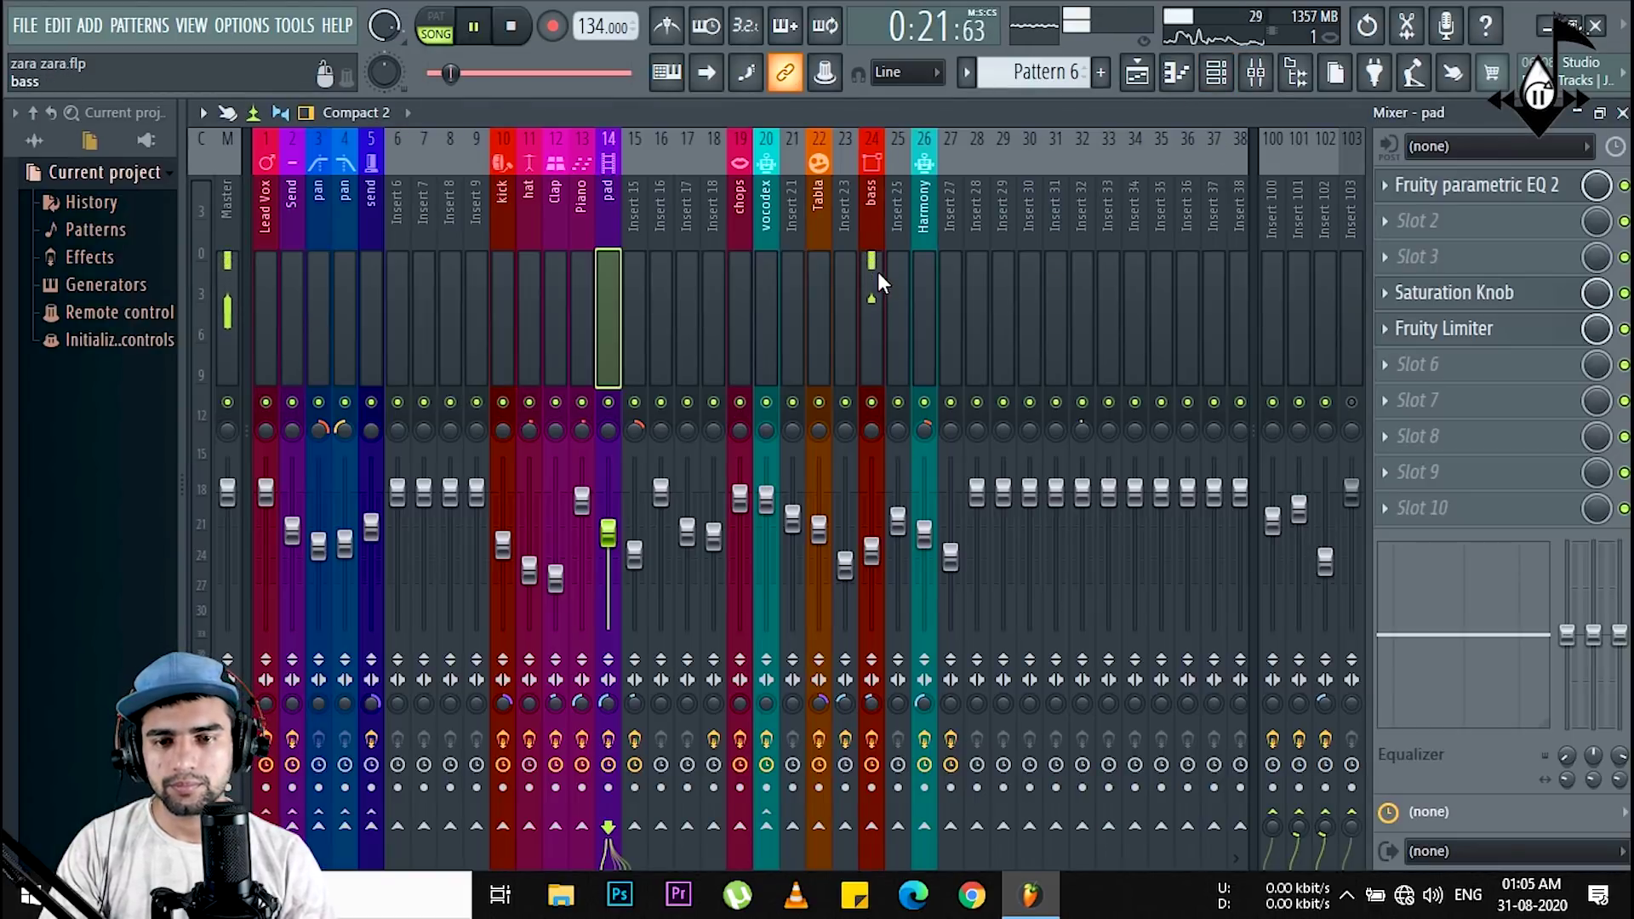
key("space")
Step: Review the bass mixer track's Fruity parametric EQ 2 curve while playing the bassline
left_click(1459, 186)
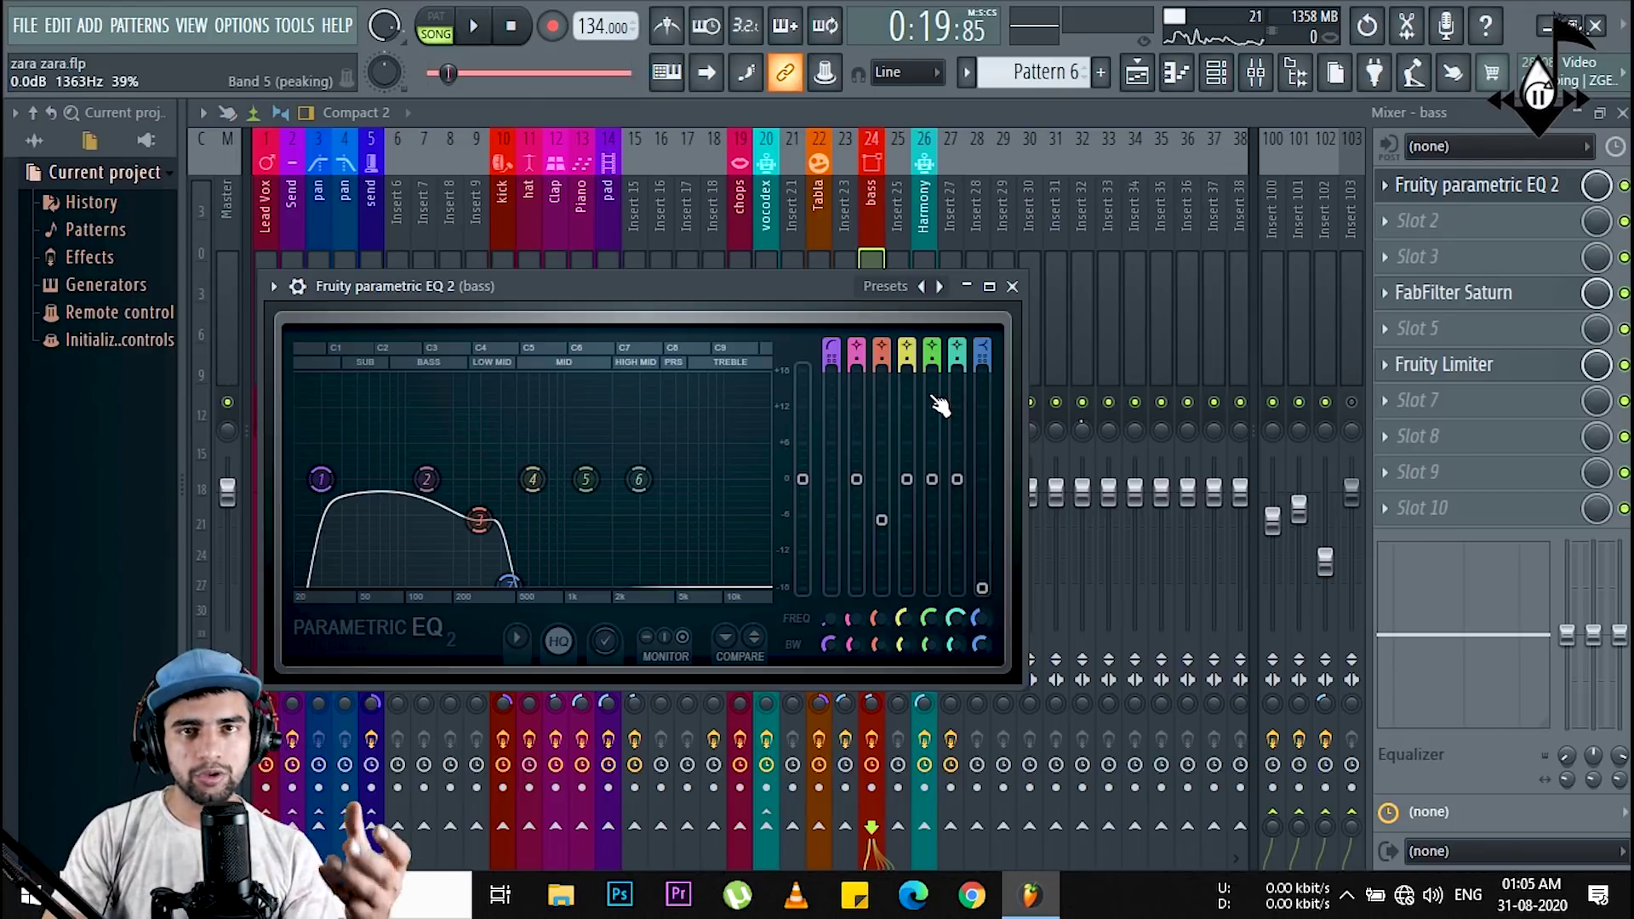
left_click_drag(728, 285, 941, 196)
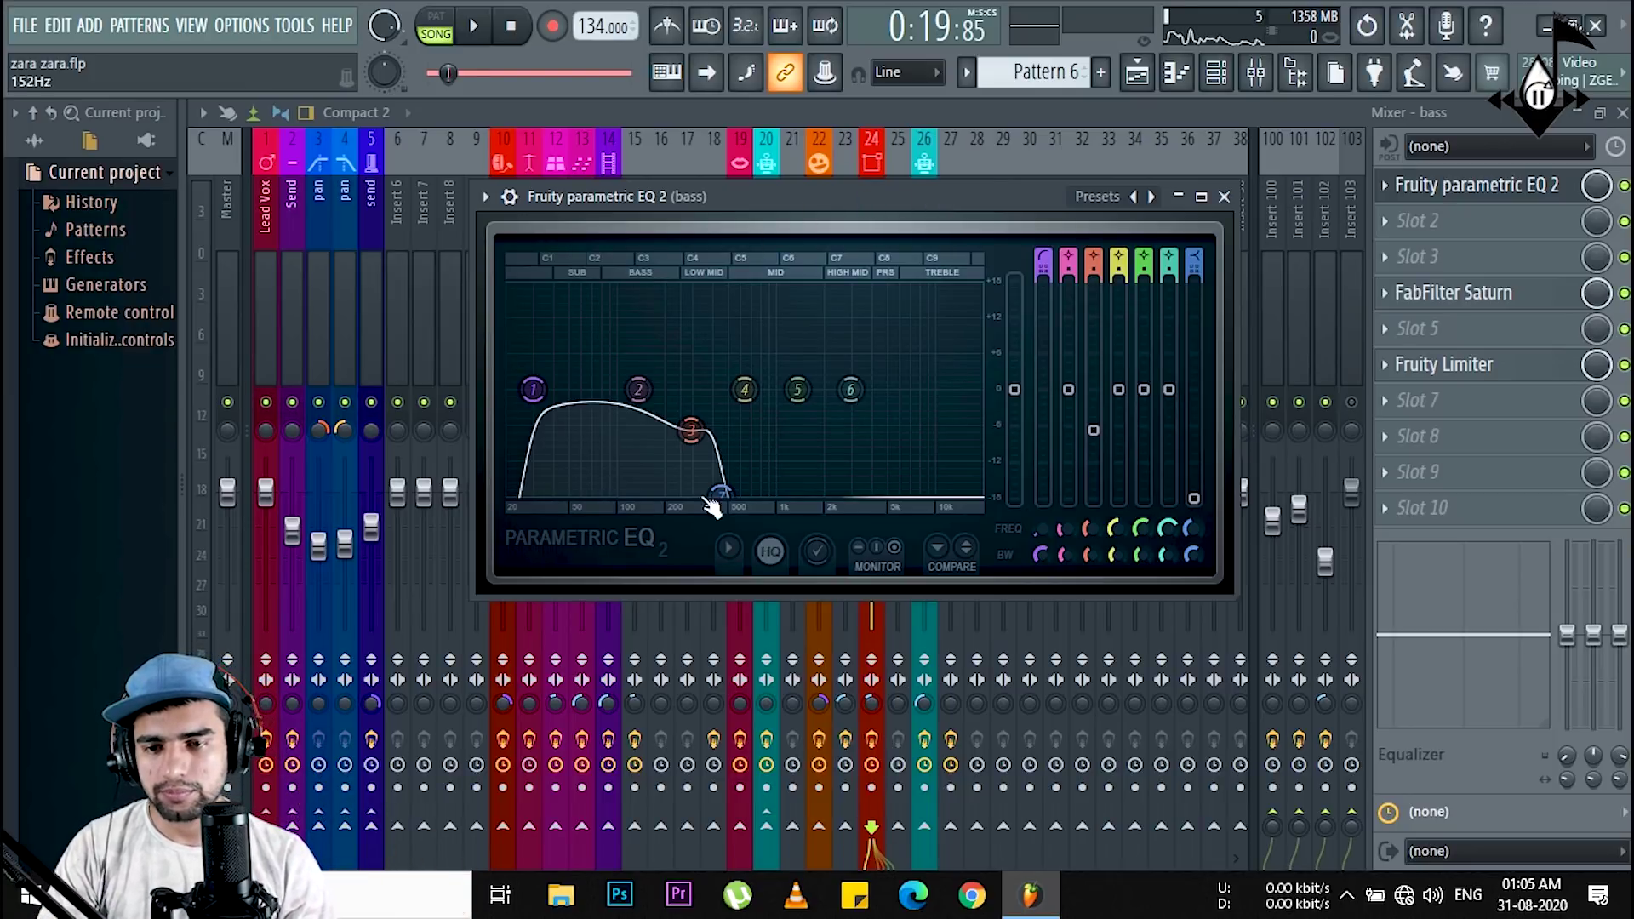
key("space")
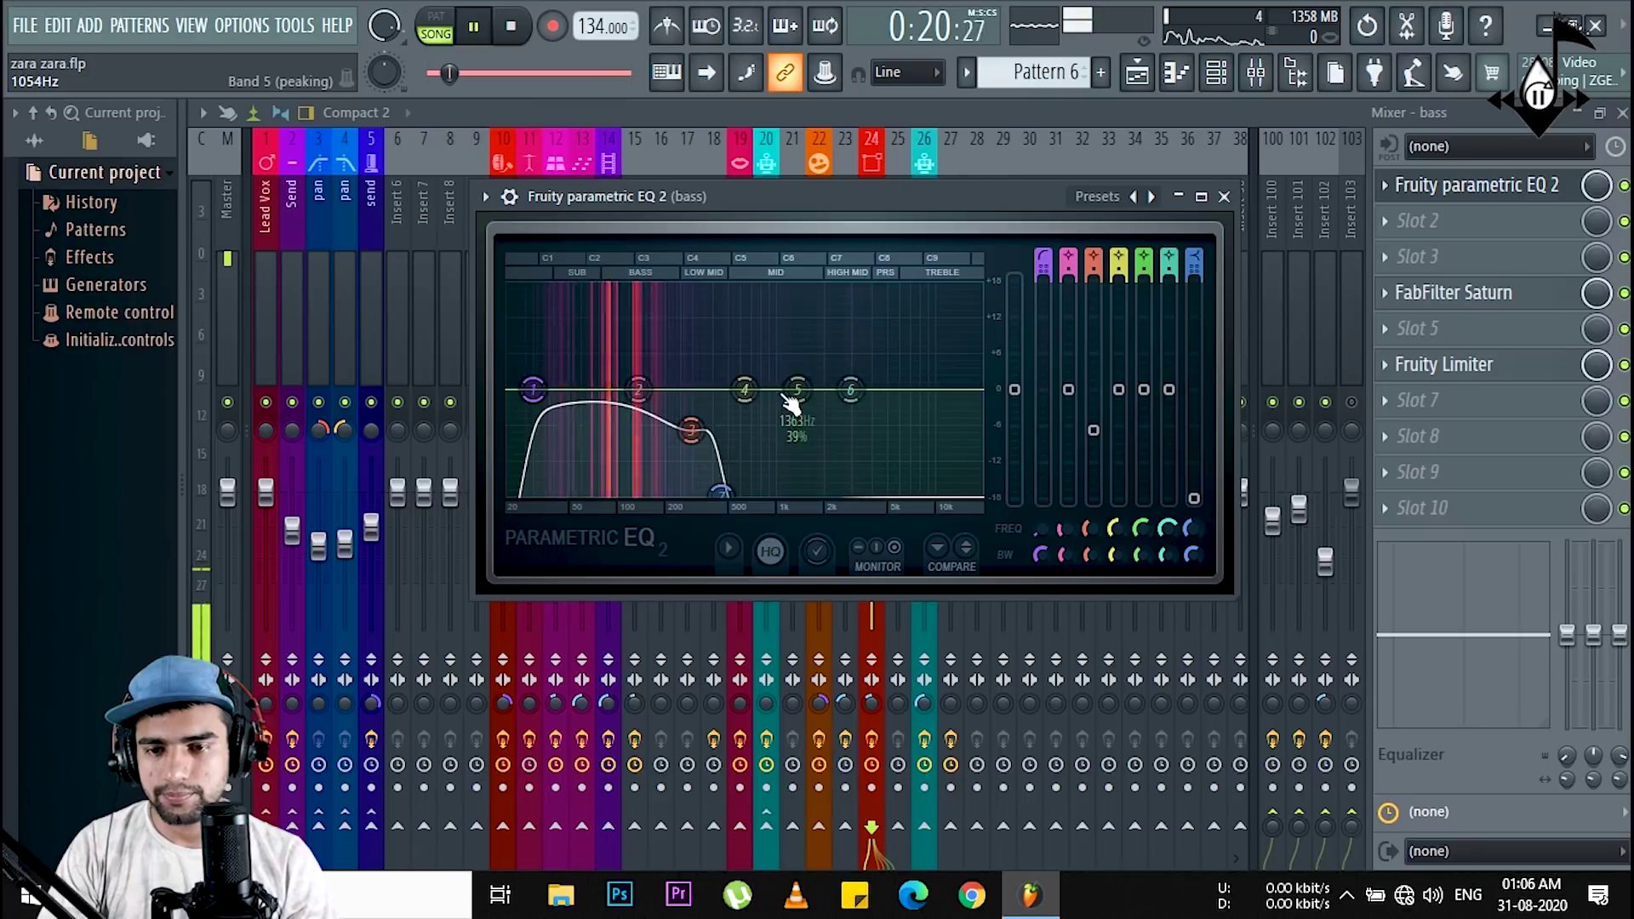
key("space")
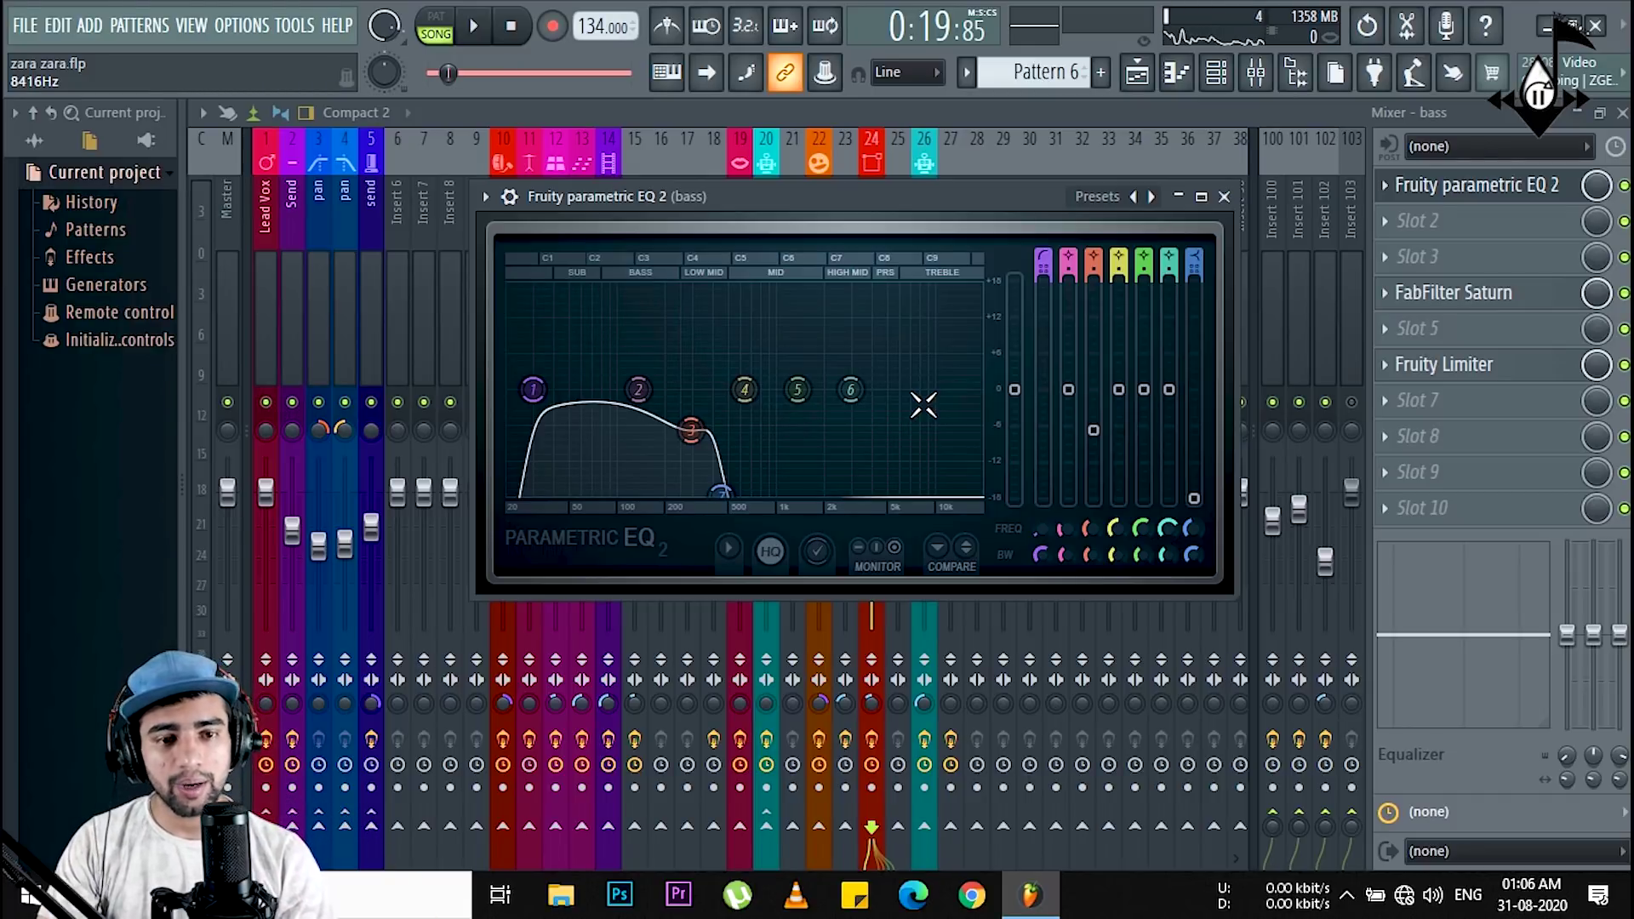
left_click(1223, 197)
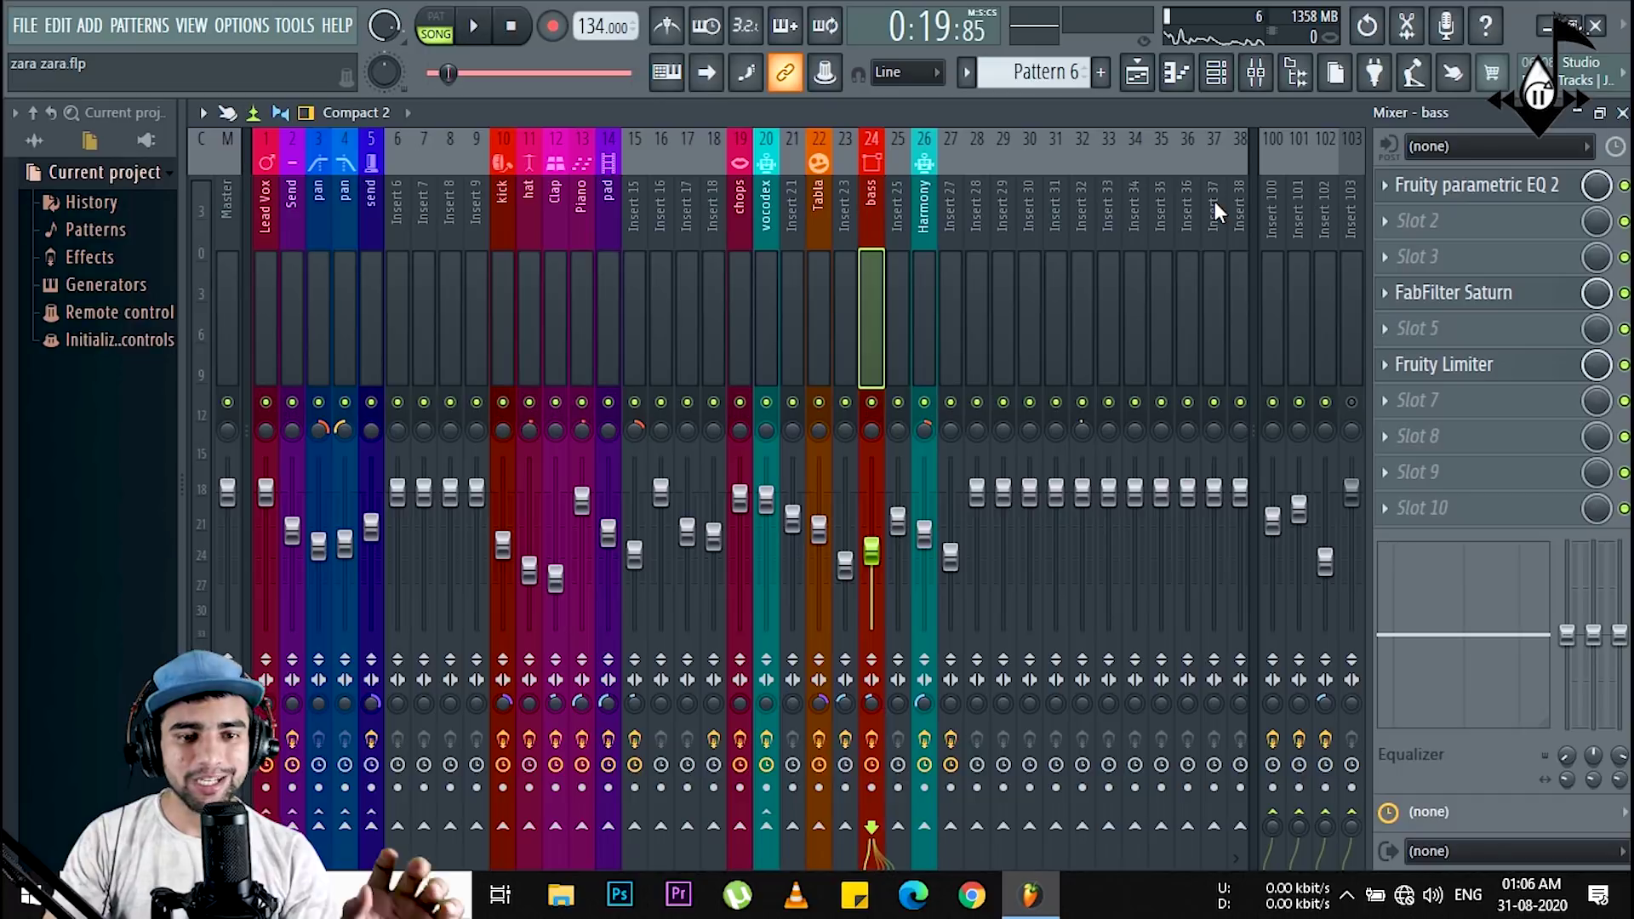
Step: Review the FabFilter Saturn and Fruity Limiter settings on the bass mixer track
left_click(1511, 299)
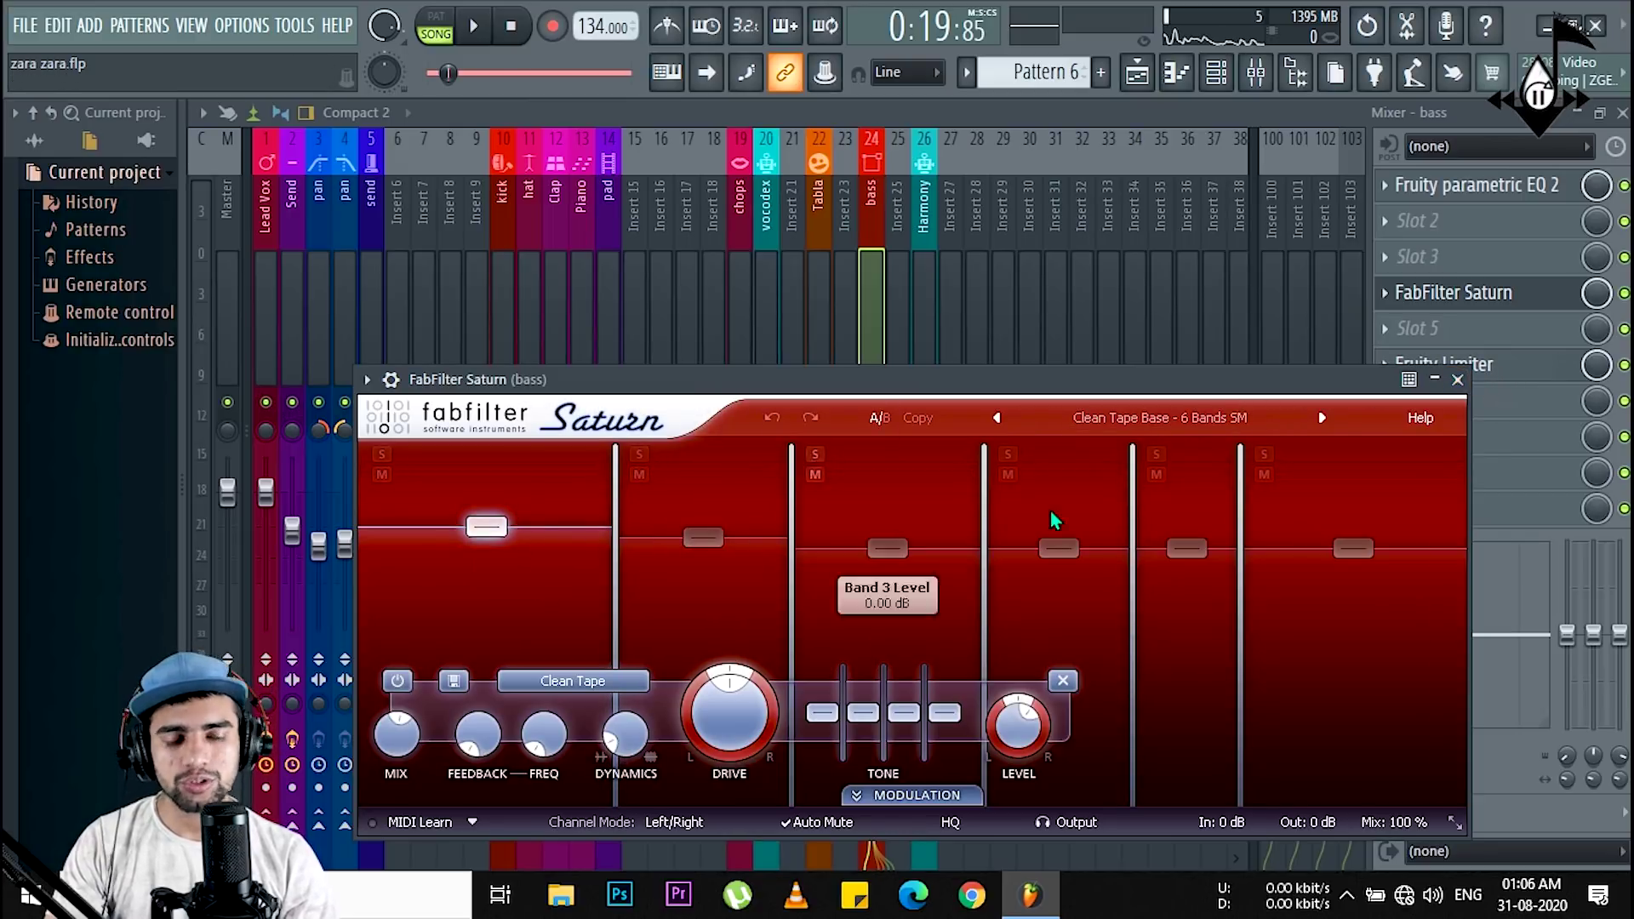
left_click(1459, 380)
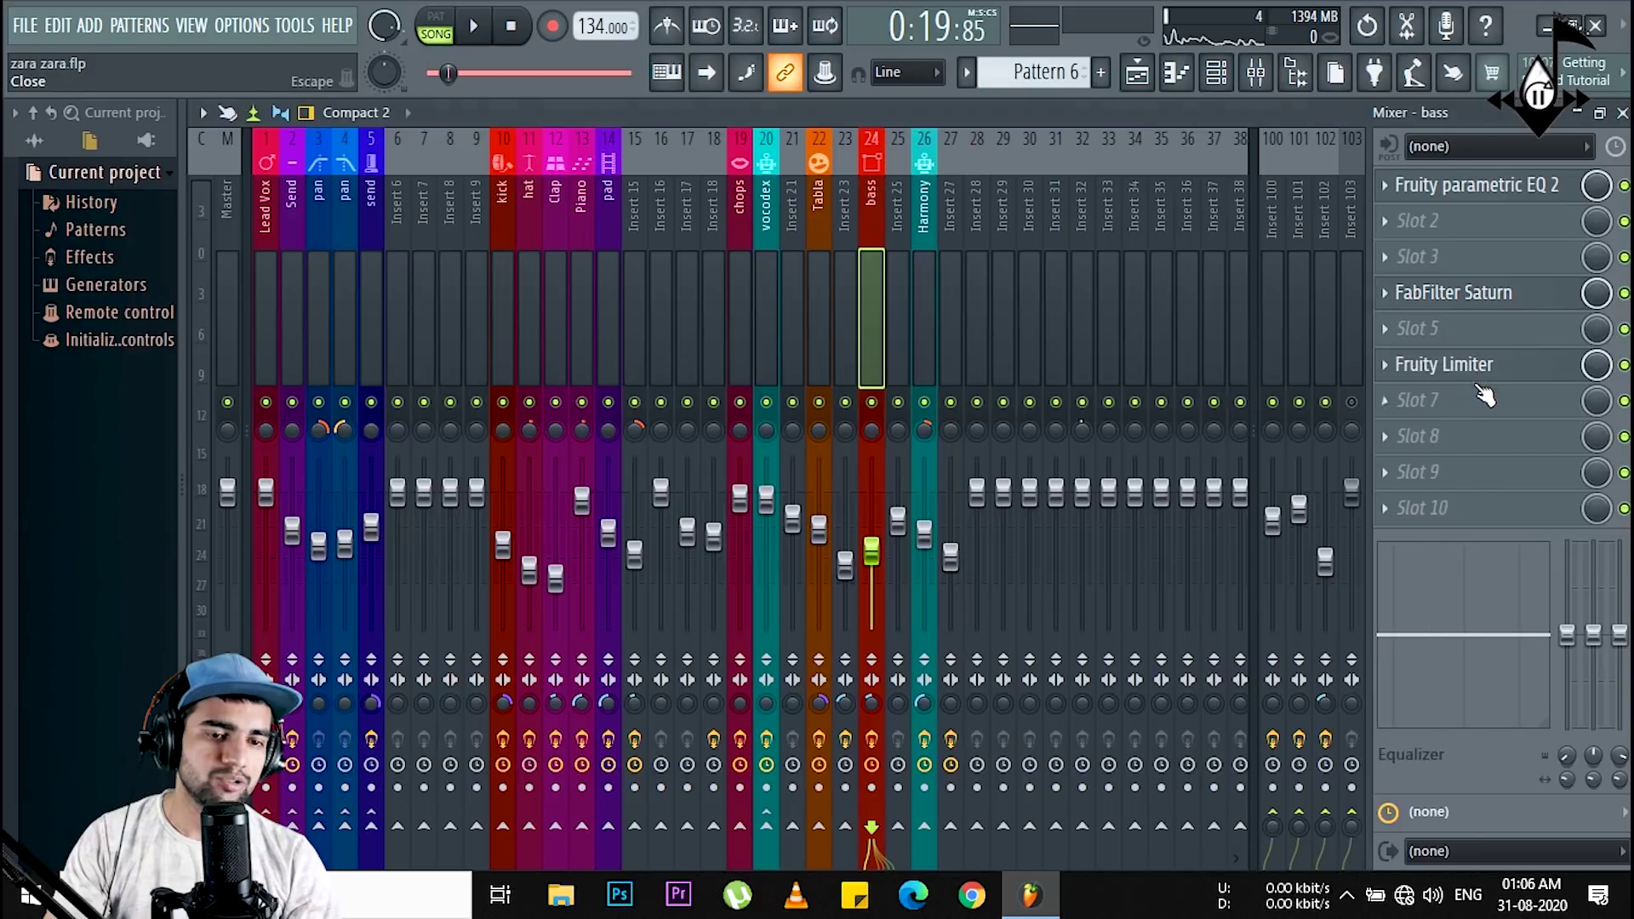
left_click(1476, 366)
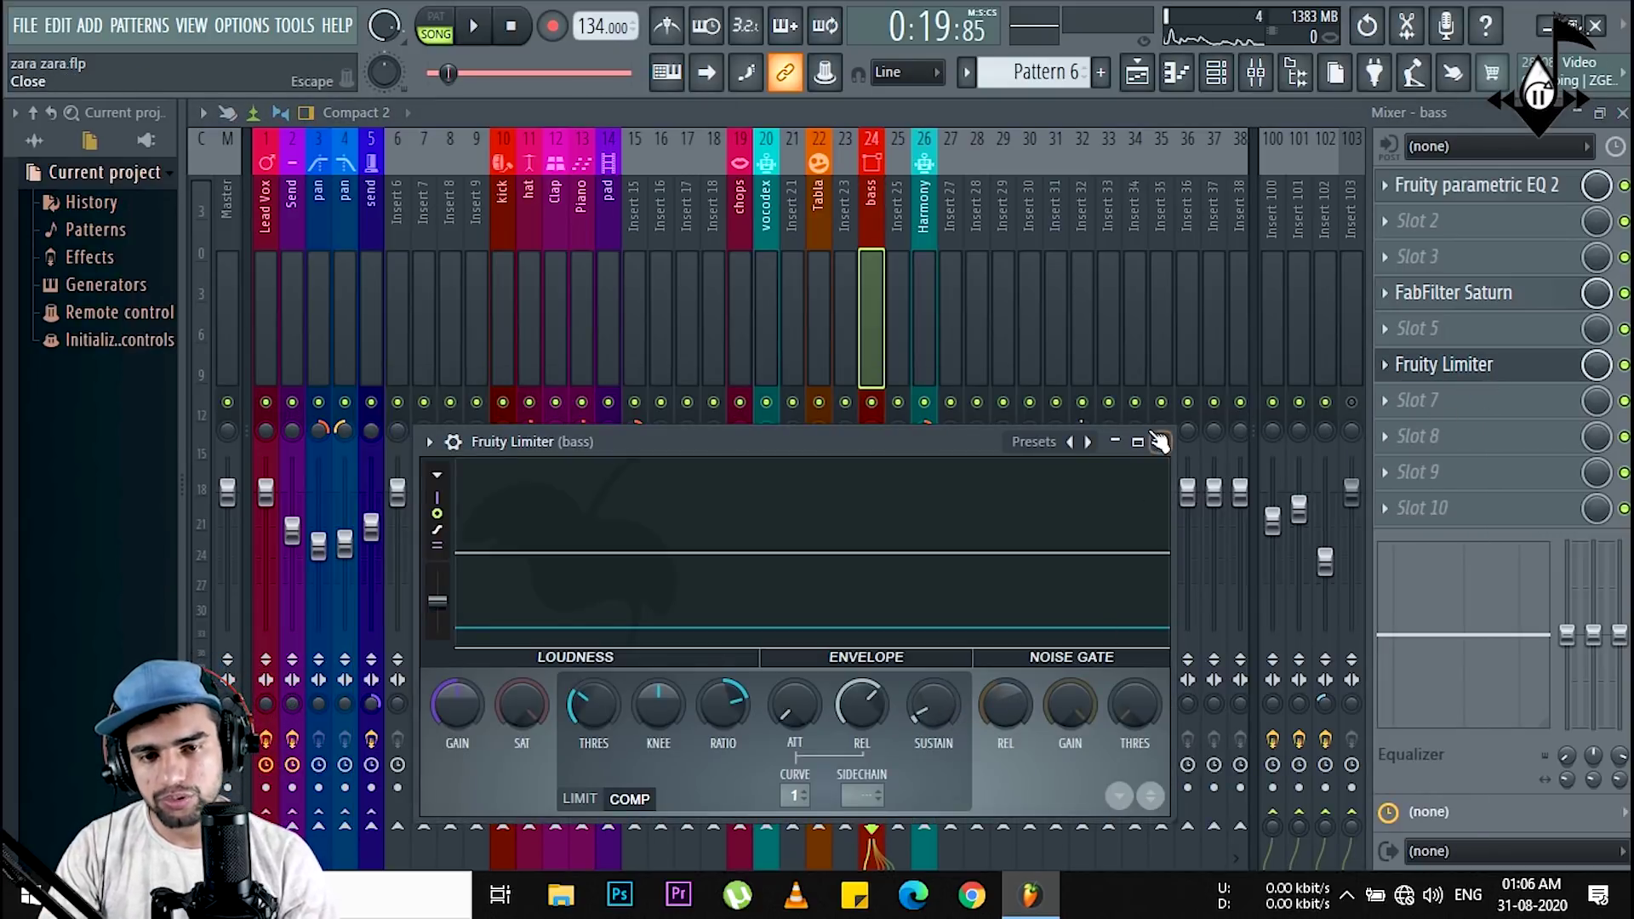
left_click(1159, 441)
Step: Return to the playlist, solo the Beat track, play it, and select Pattern 1
left_click(1138, 72)
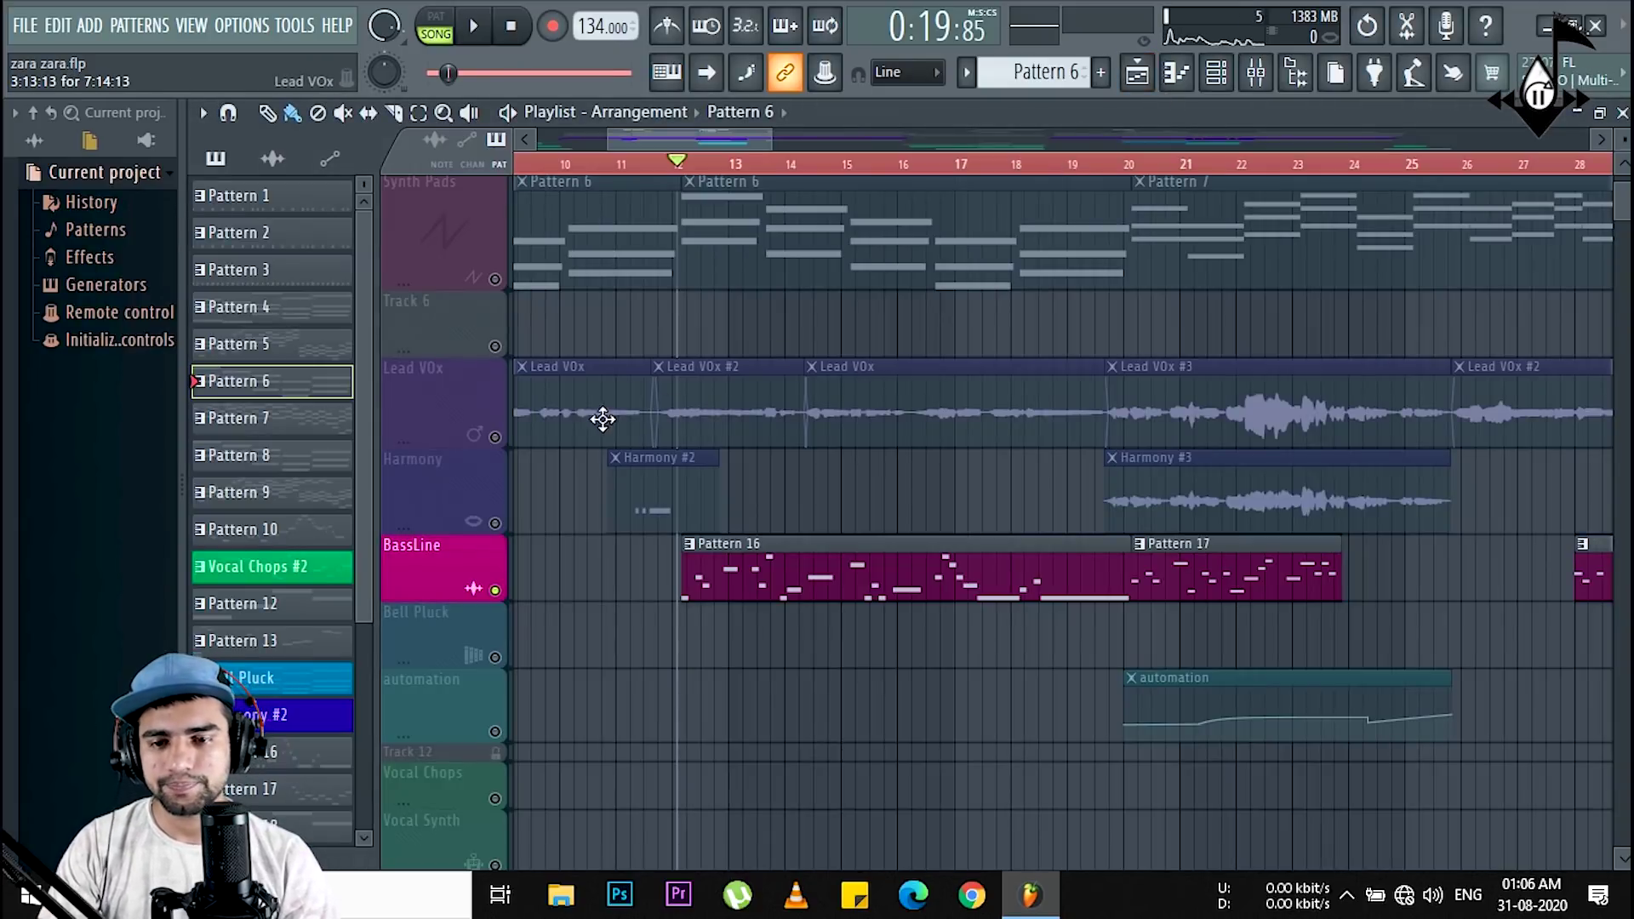
scroll(479, 417, "up", 5)
left_click(494, 363)
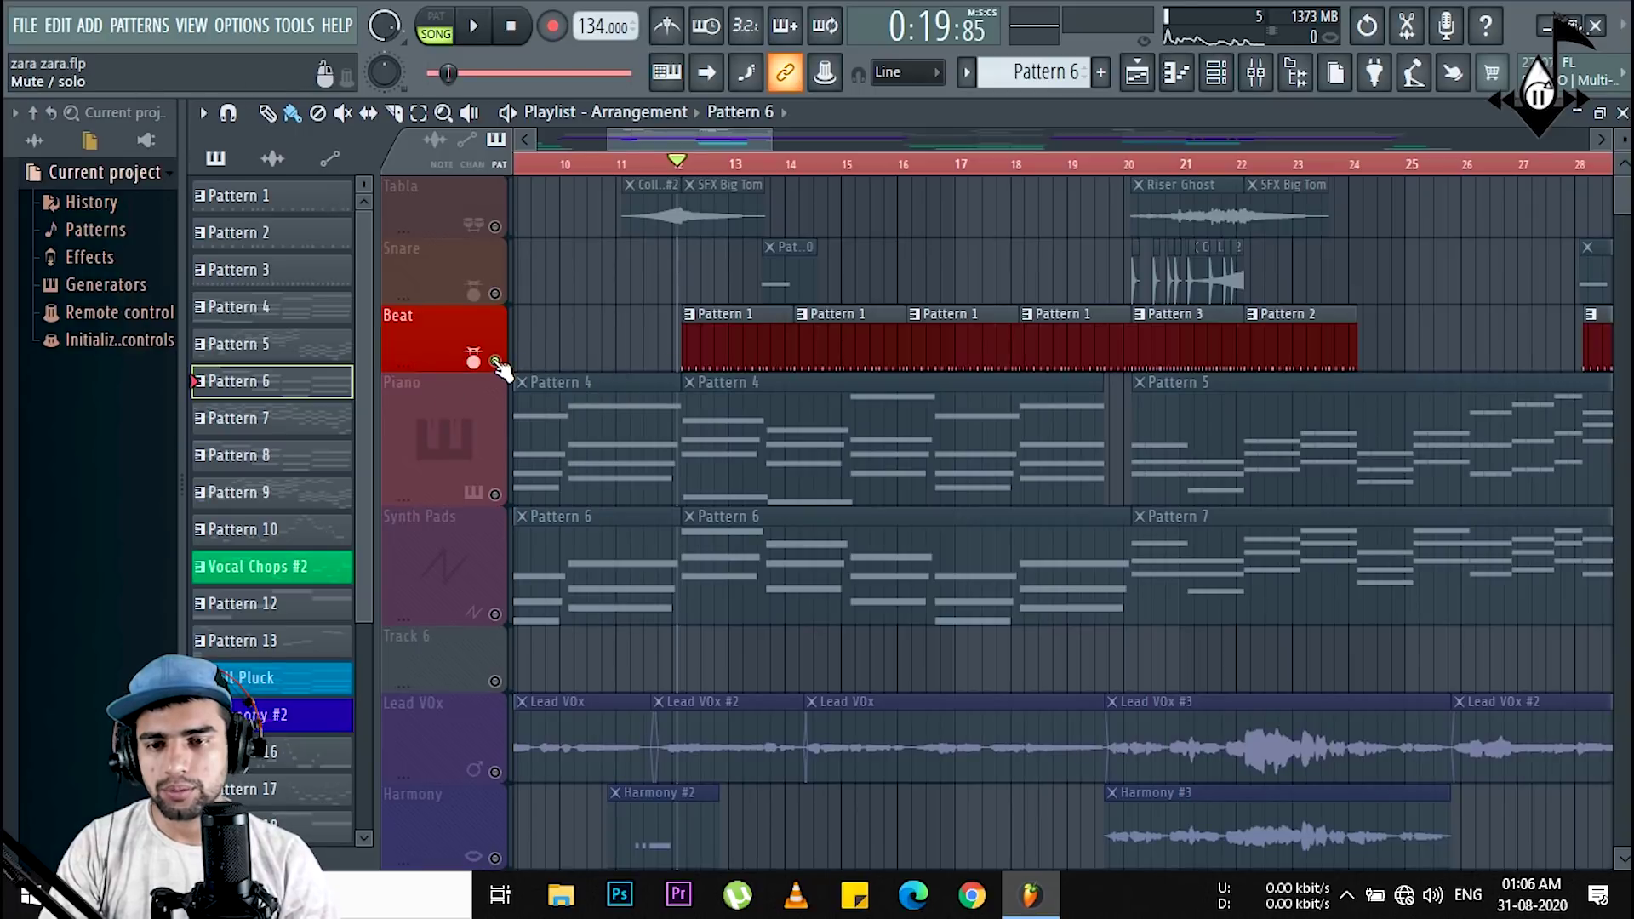
key("space")
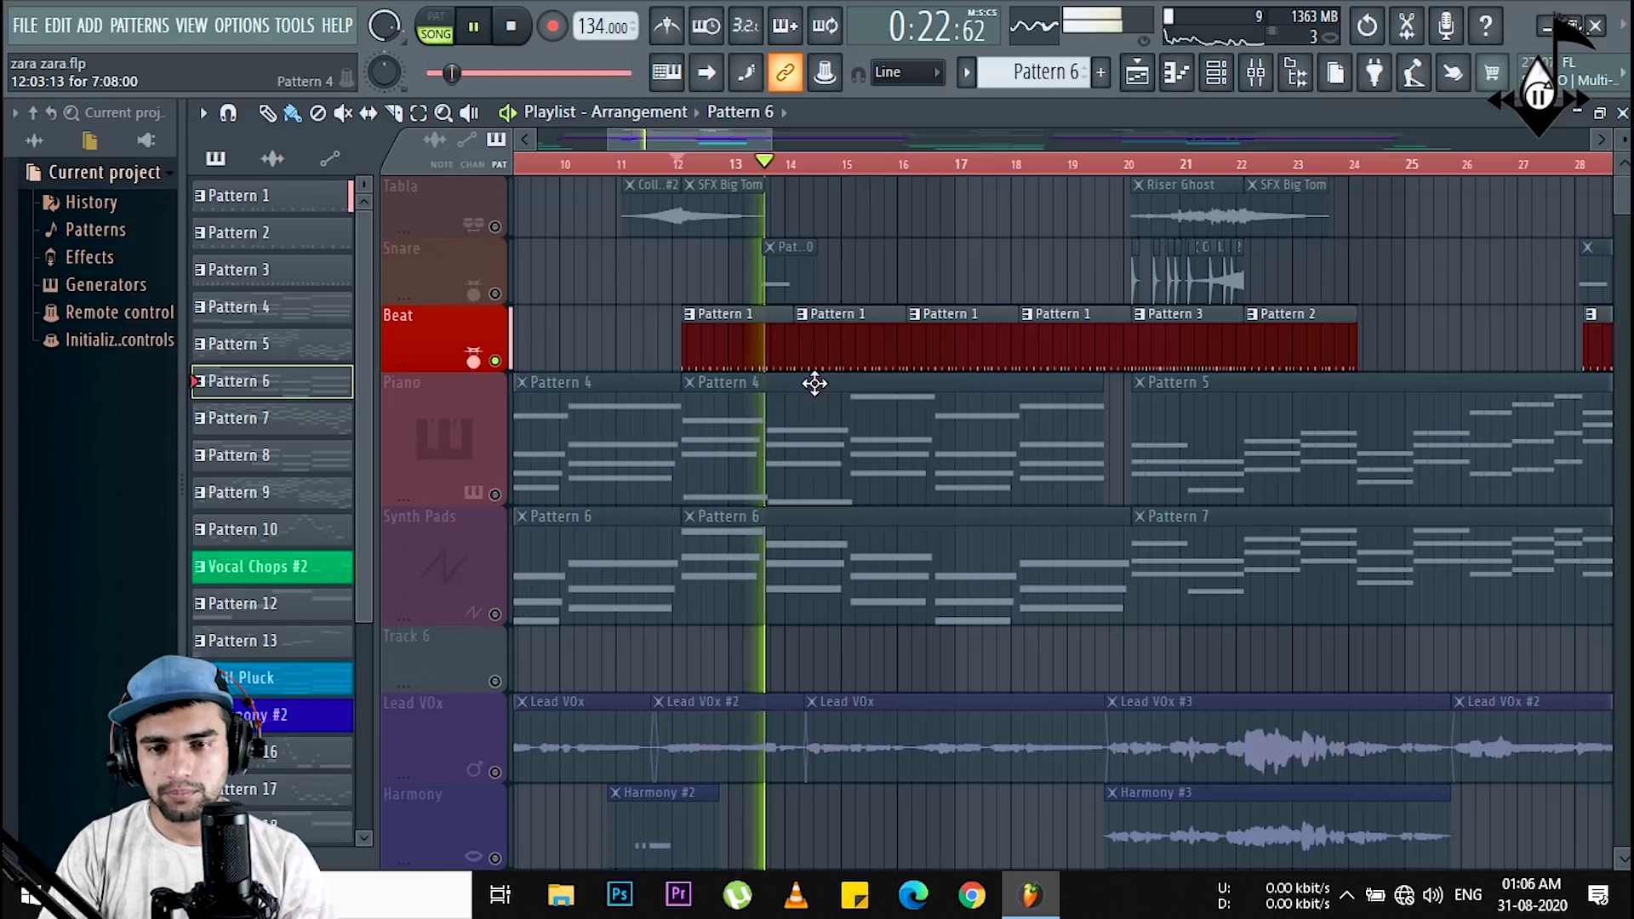
key("space")
left_click(734, 354)
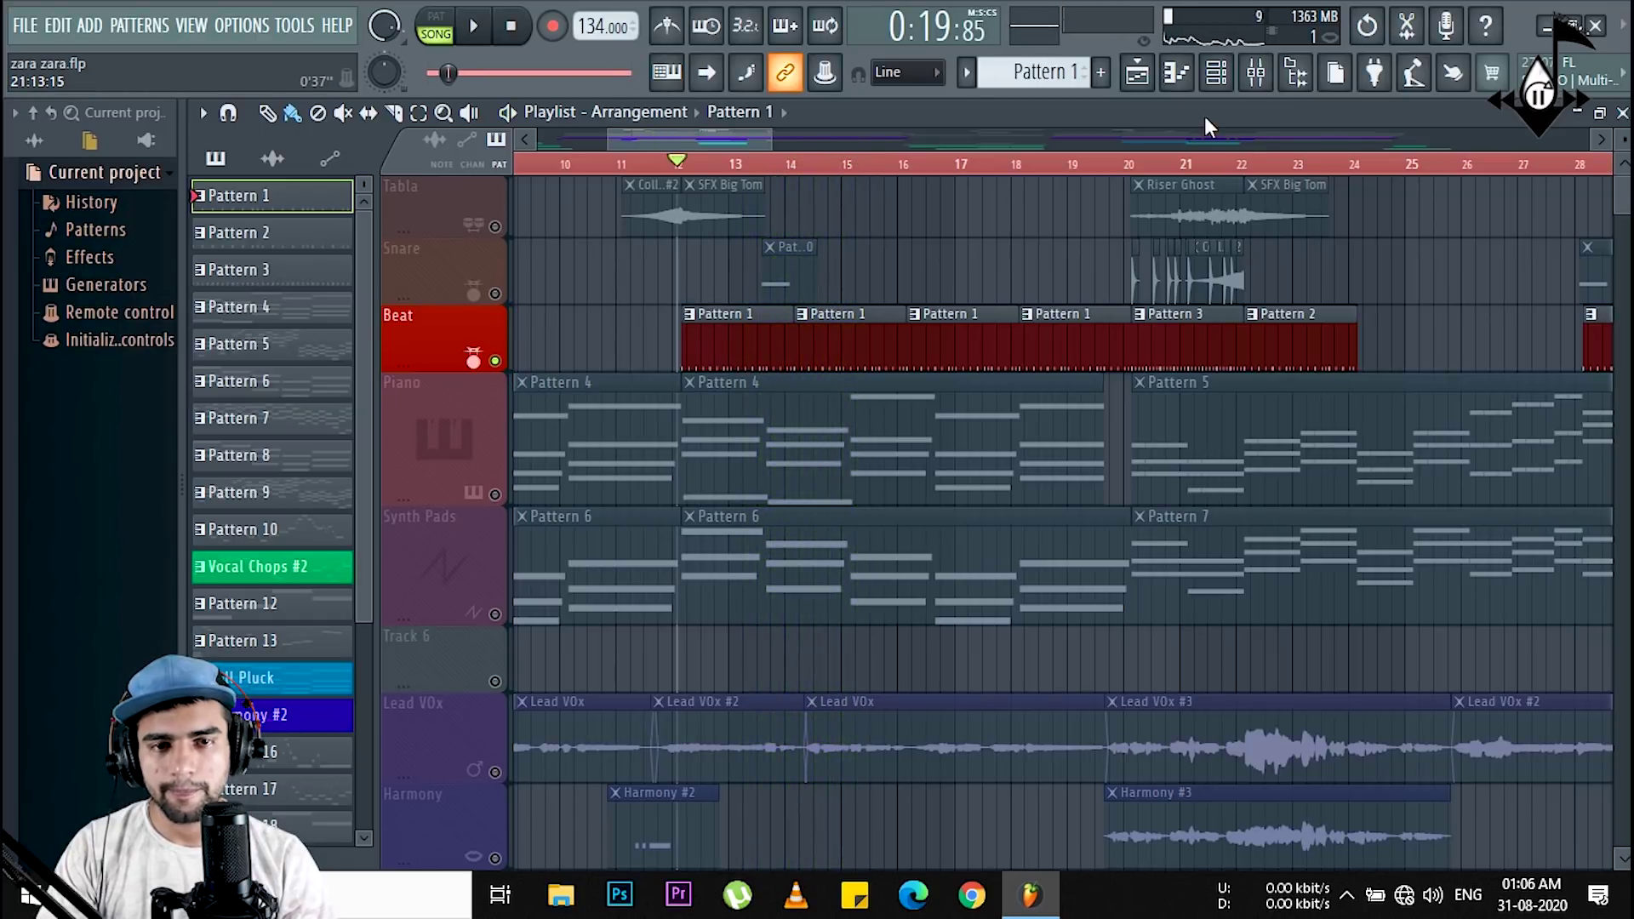
Step: Show the mixer, select the kick track, and review its Saturation Knob and Fruity parametric EQ 2 settings
left_click(1255, 85)
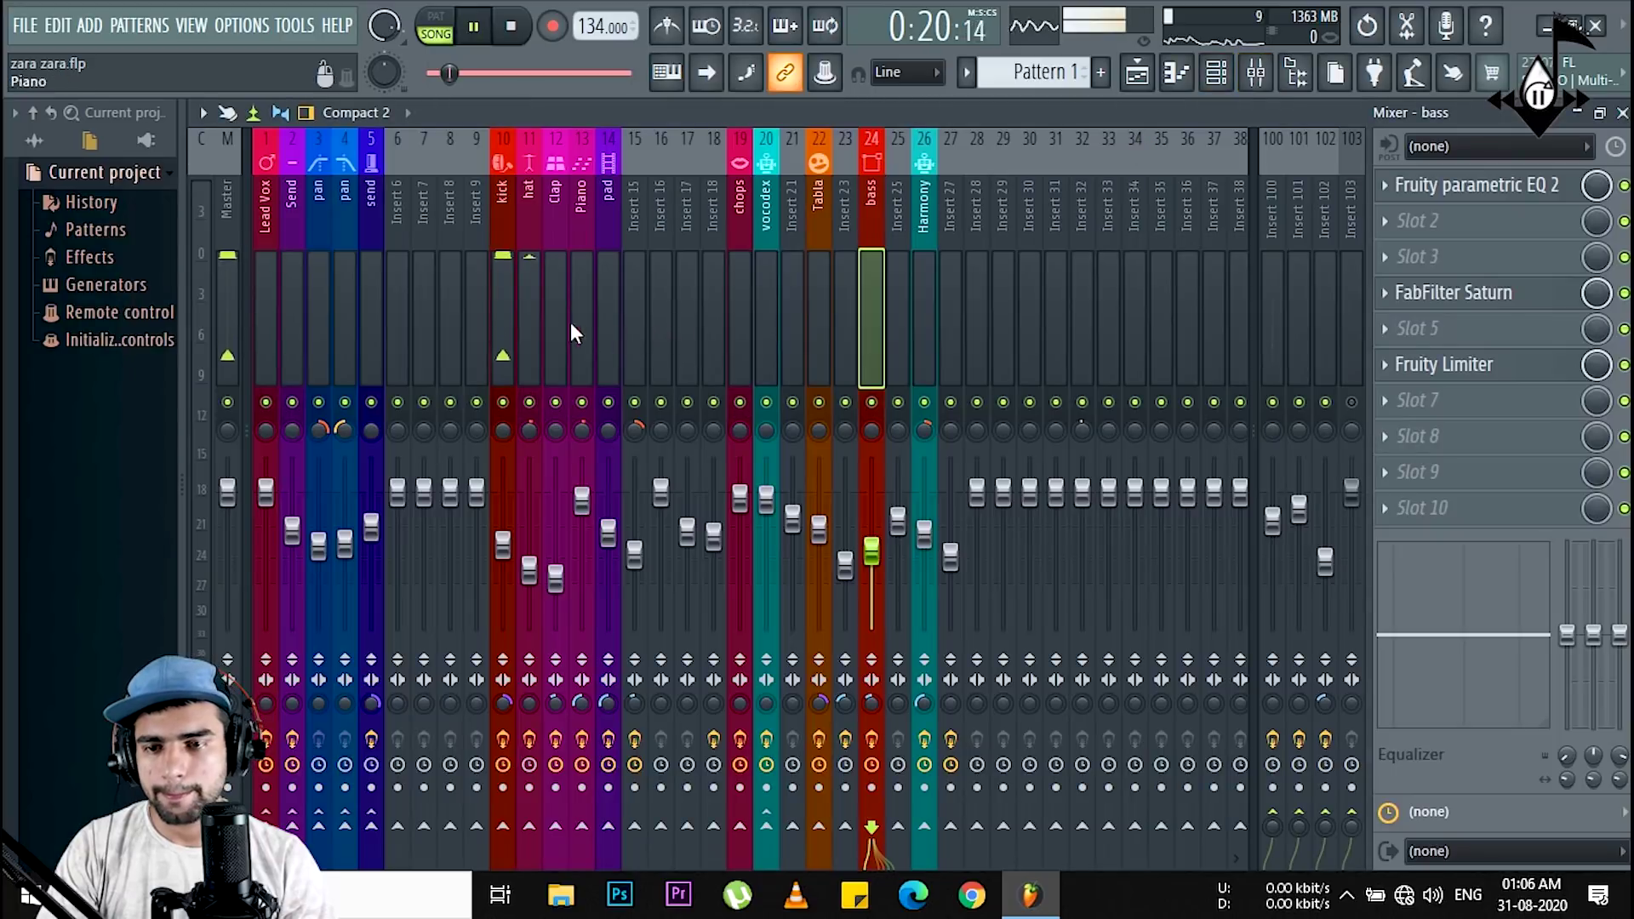
left_click(510, 293)
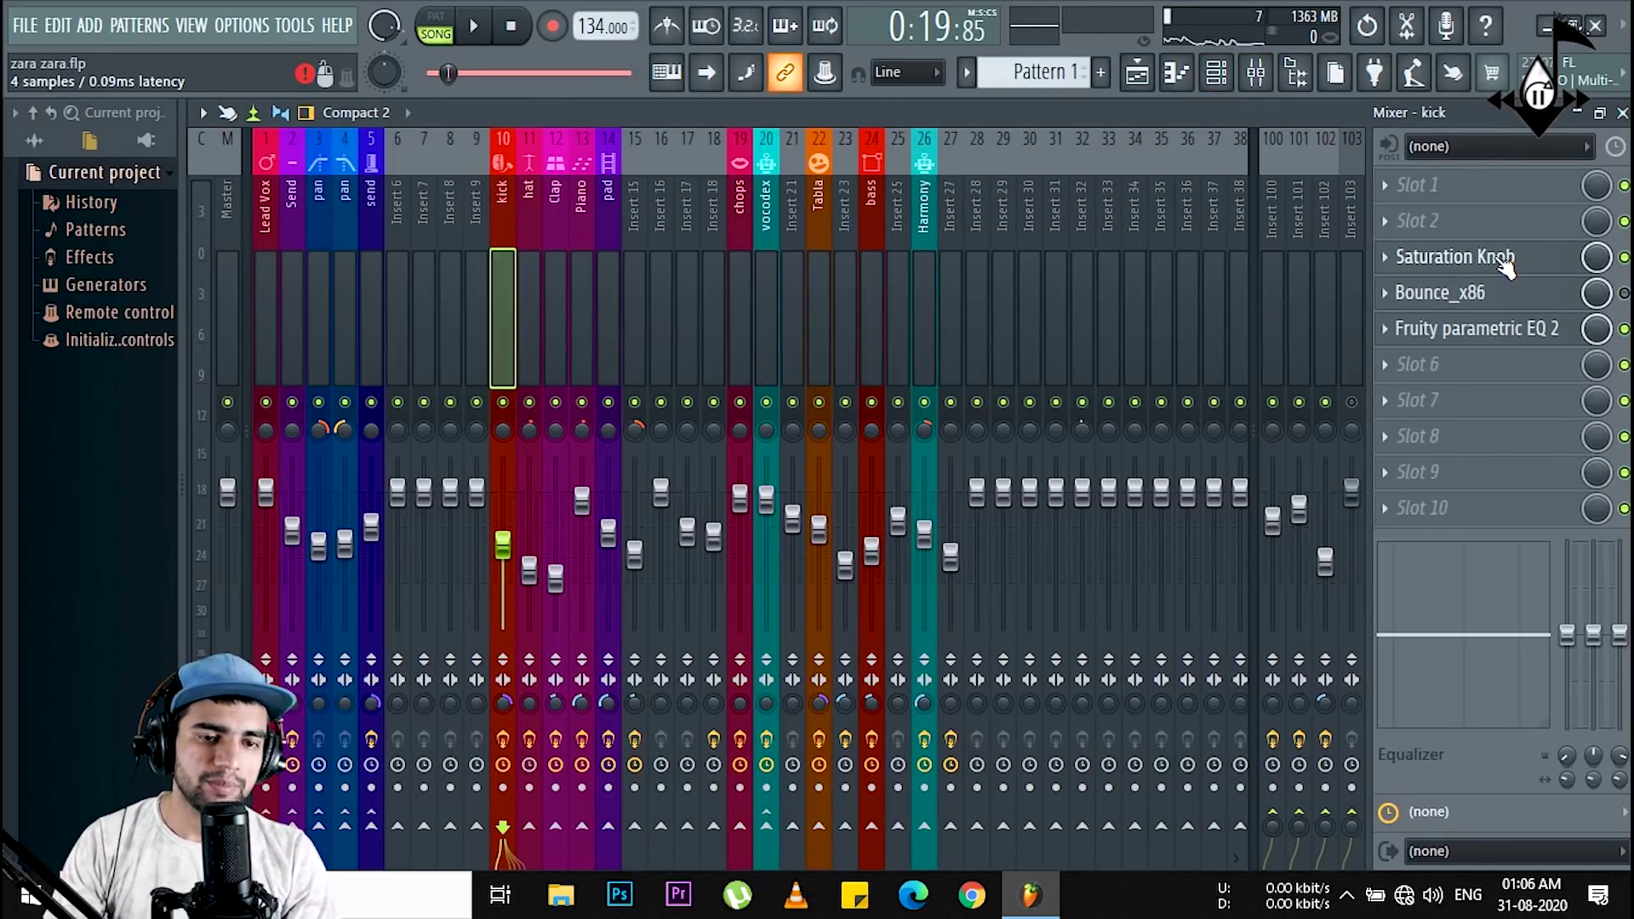
left_click(1506, 259)
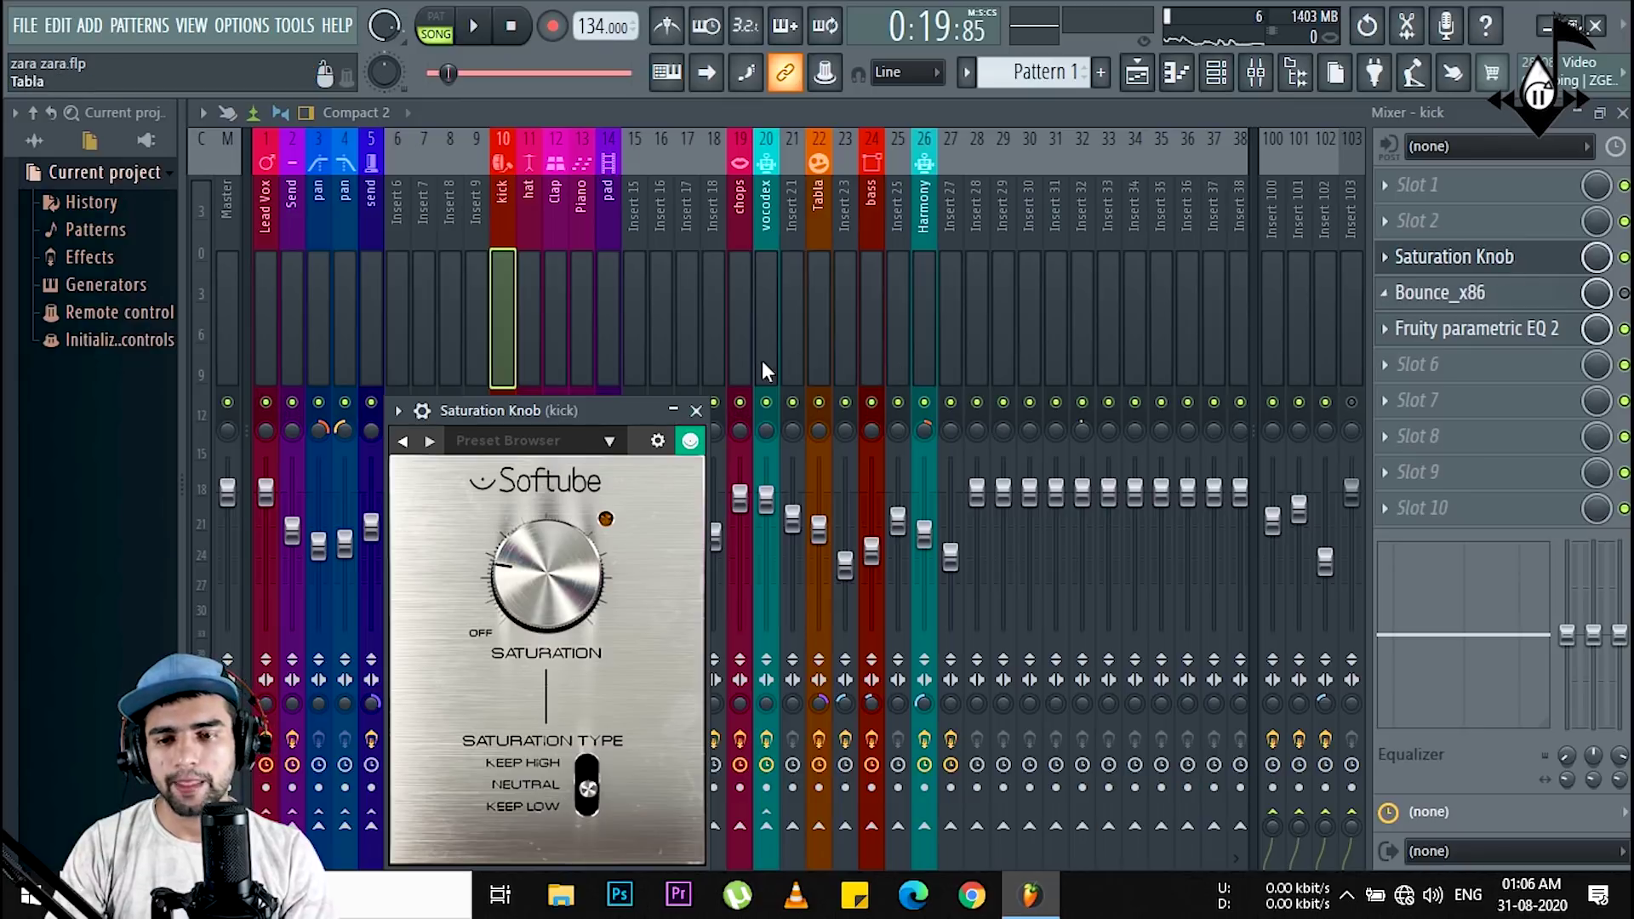
key("Escape")
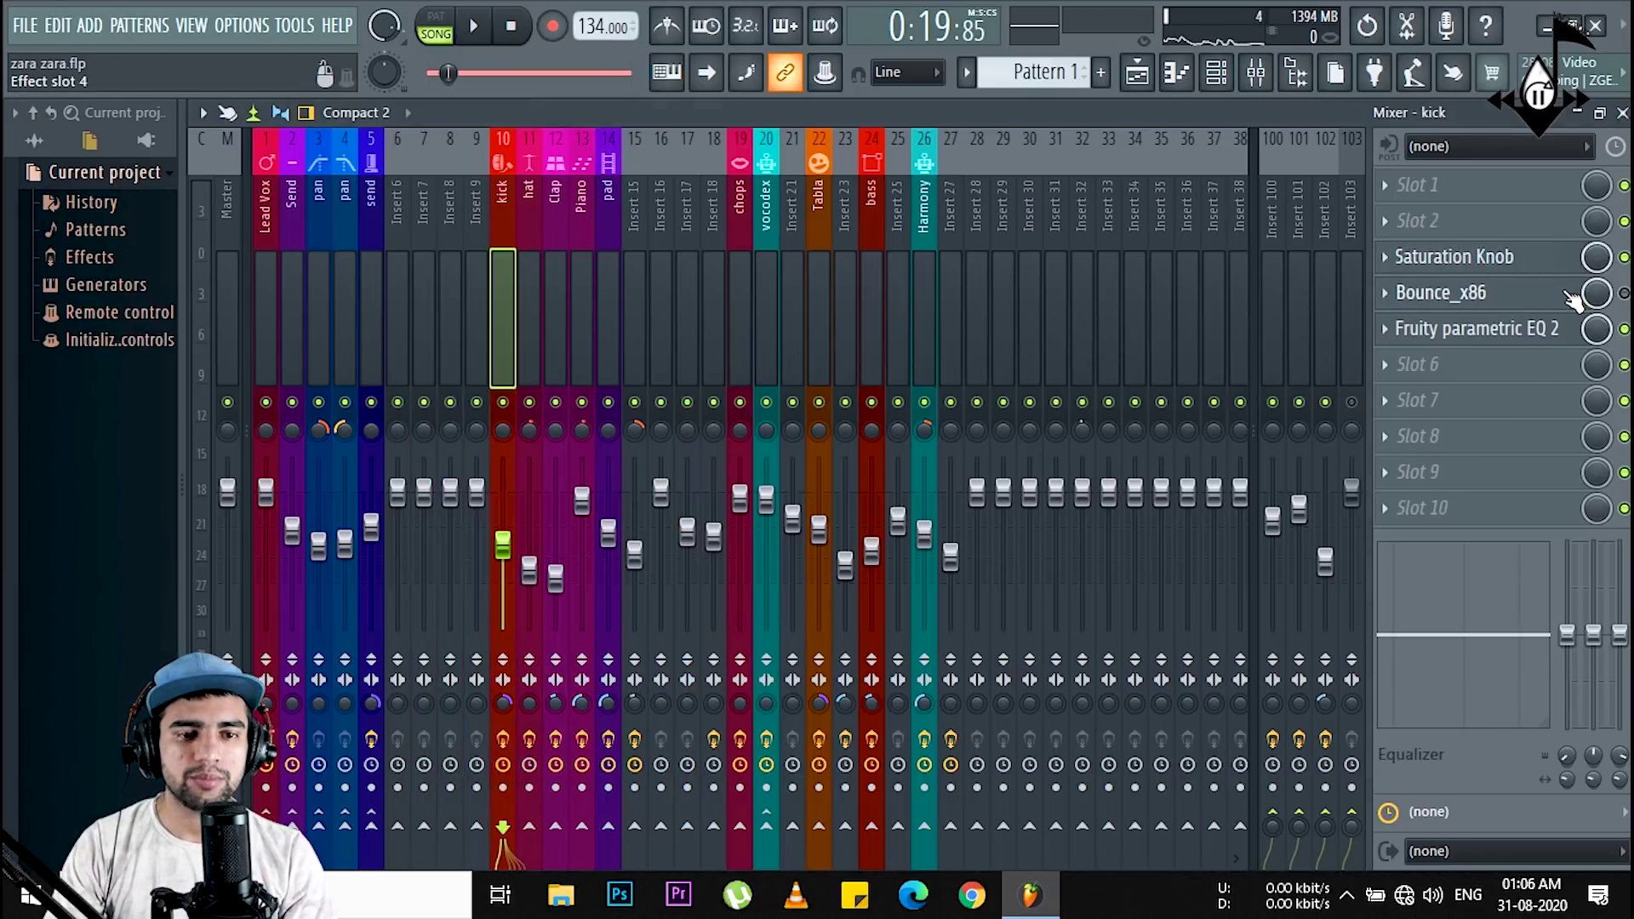
left_click(1540, 341)
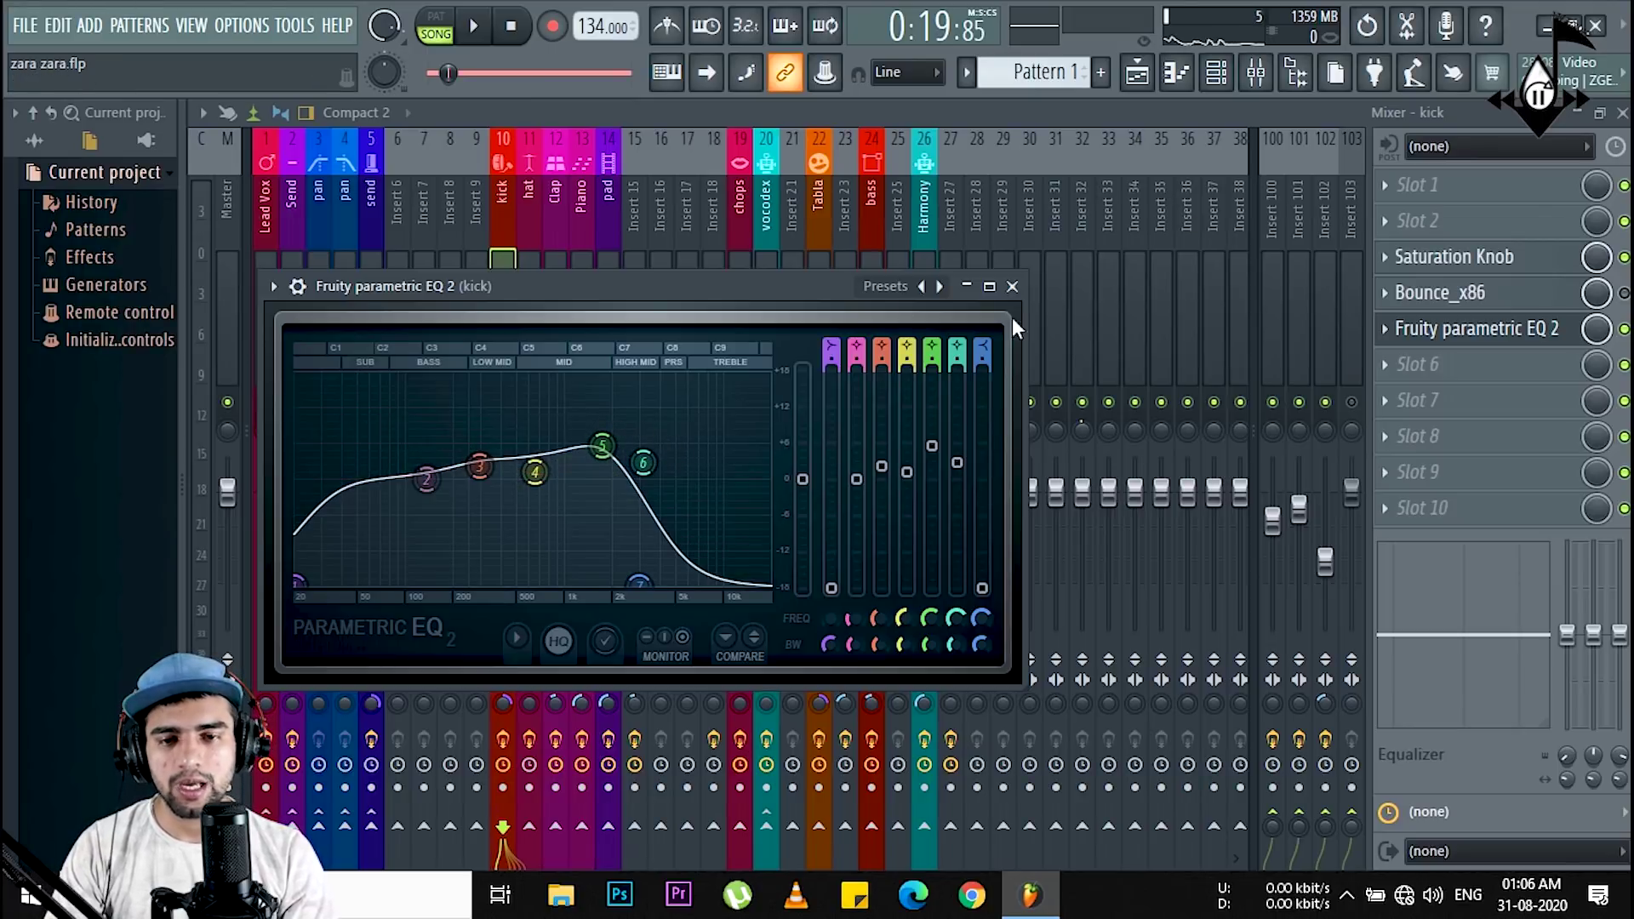
left_click(1012, 286)
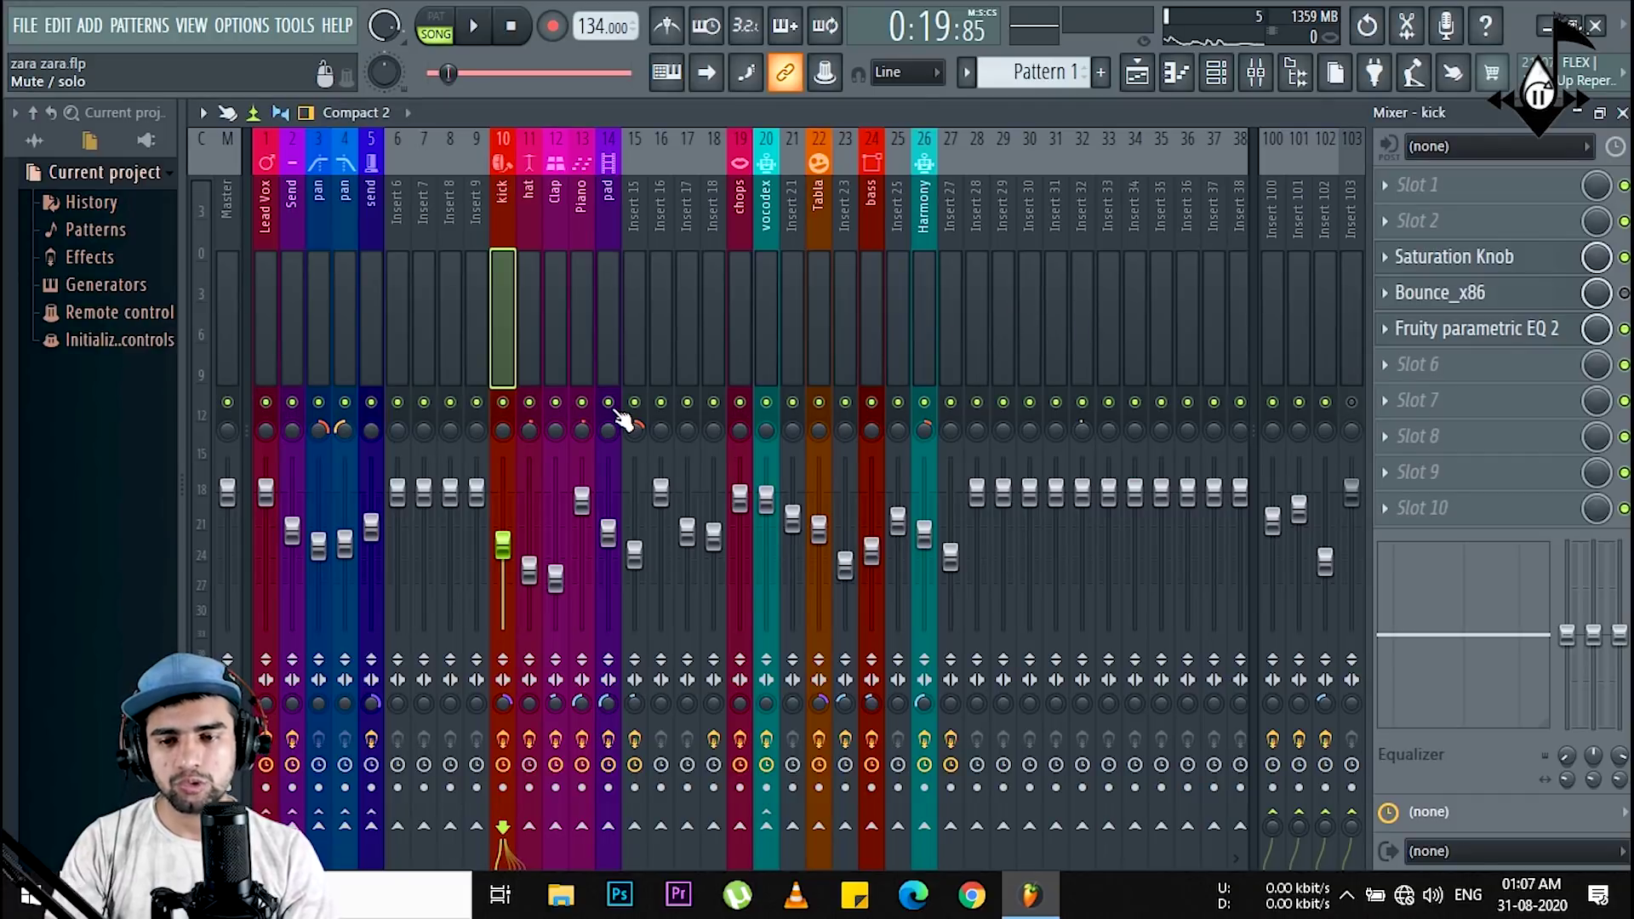
Step: Compare the beat with and without the kick's effects by temporarily soloing the empty effect slot 2 on the kick track
key("space")
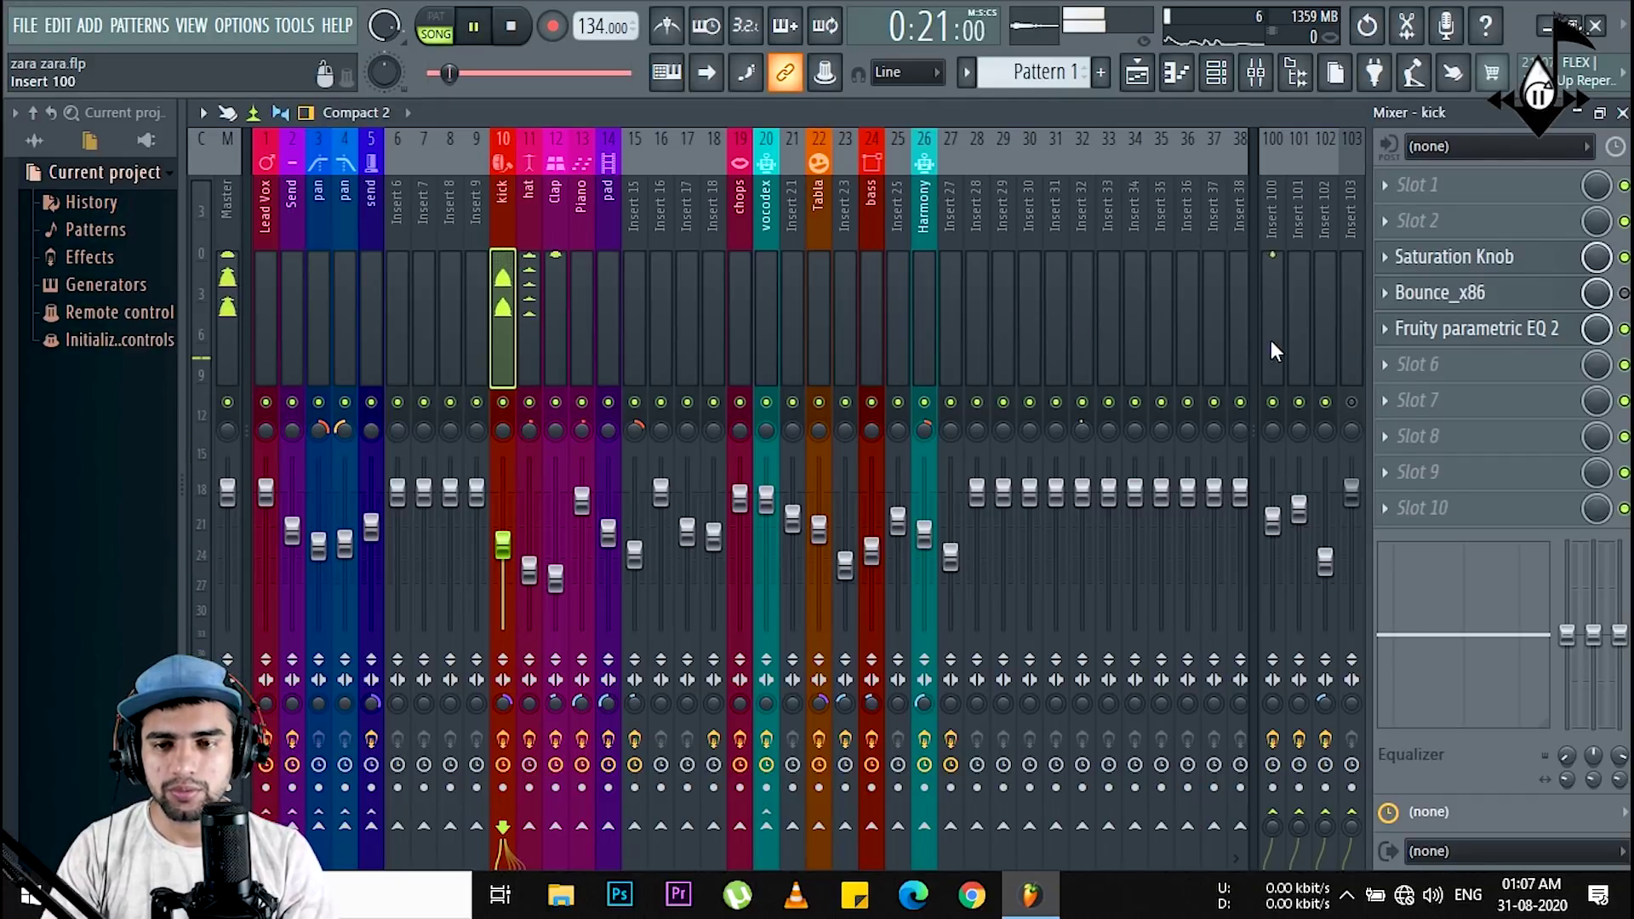
right_click(1593, 257)
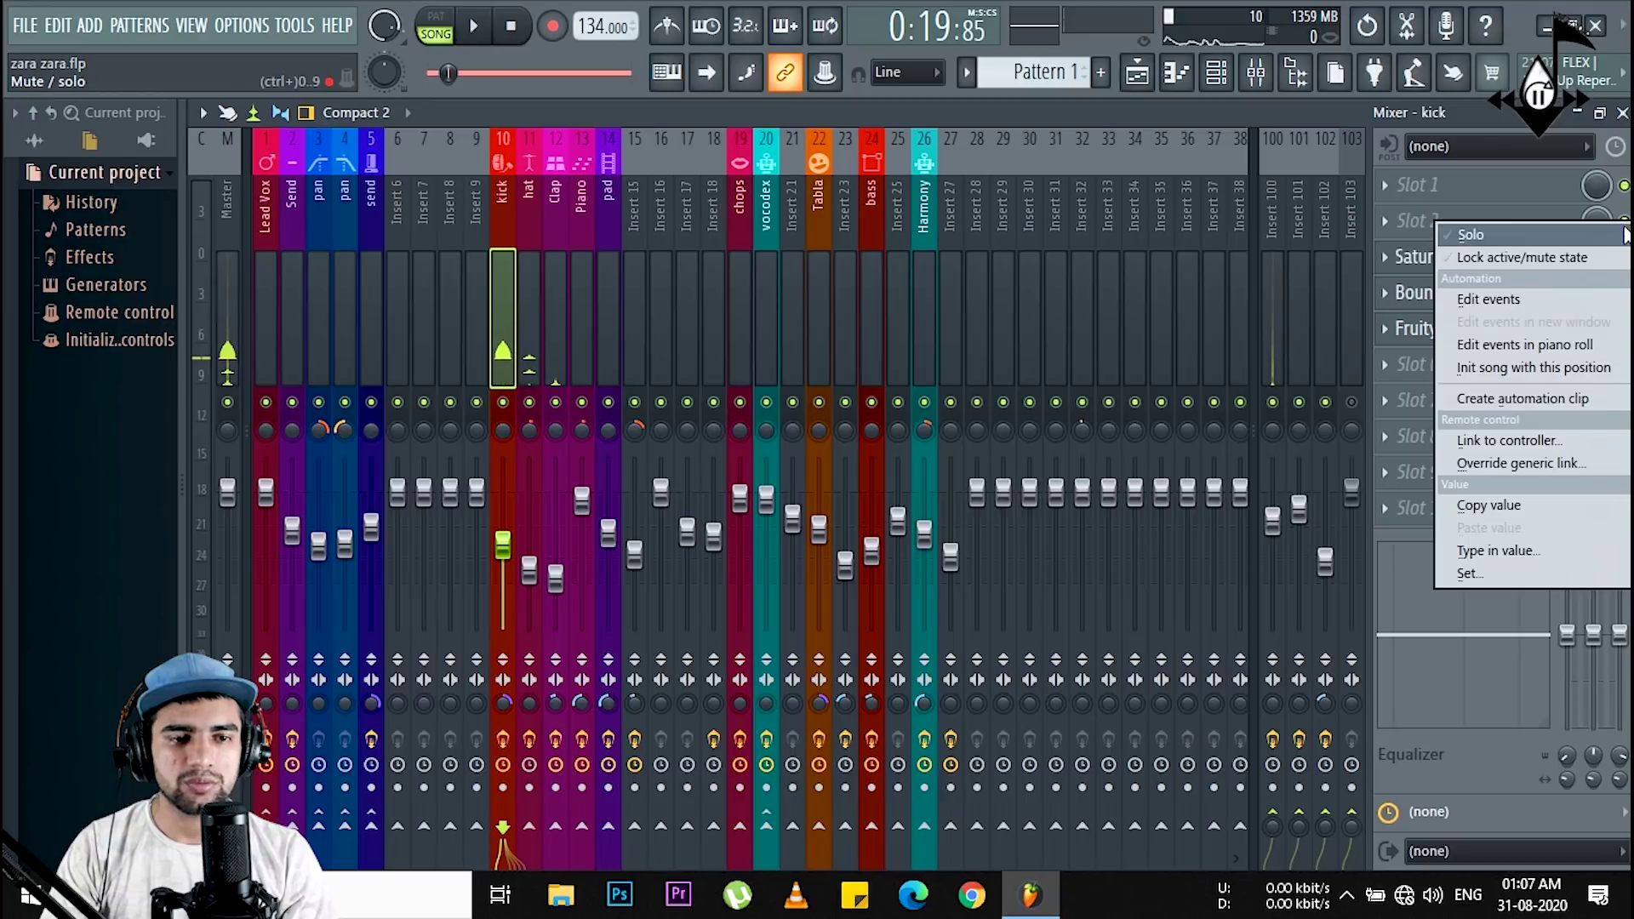
left_click(1466, 232)
key("space")
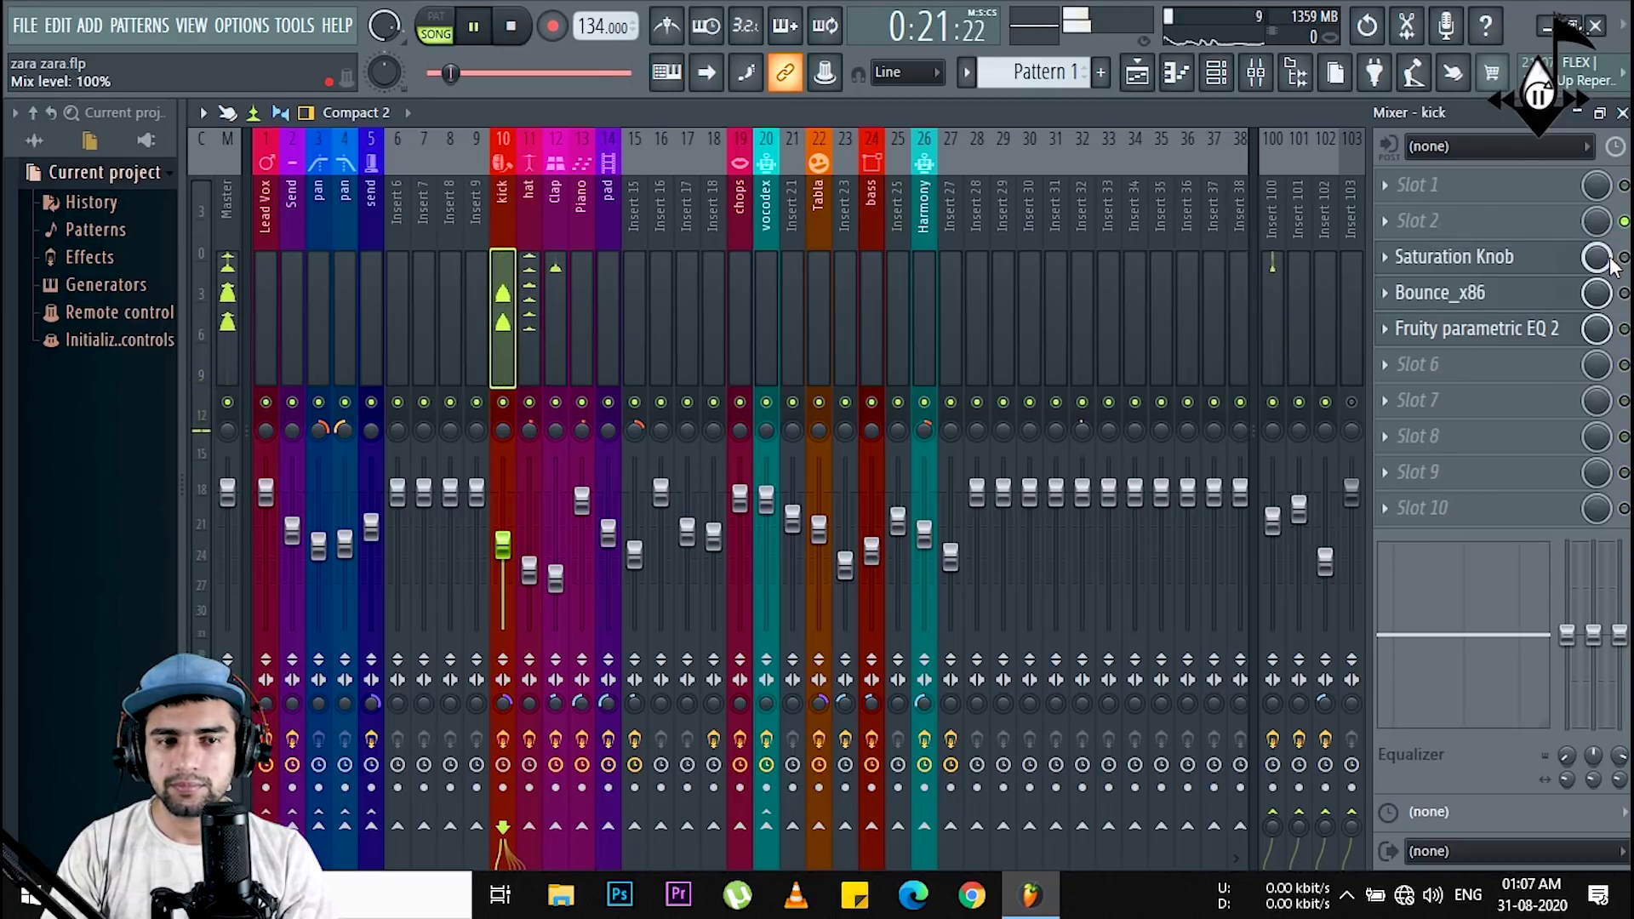
key("space")
right_click(1617, 247)
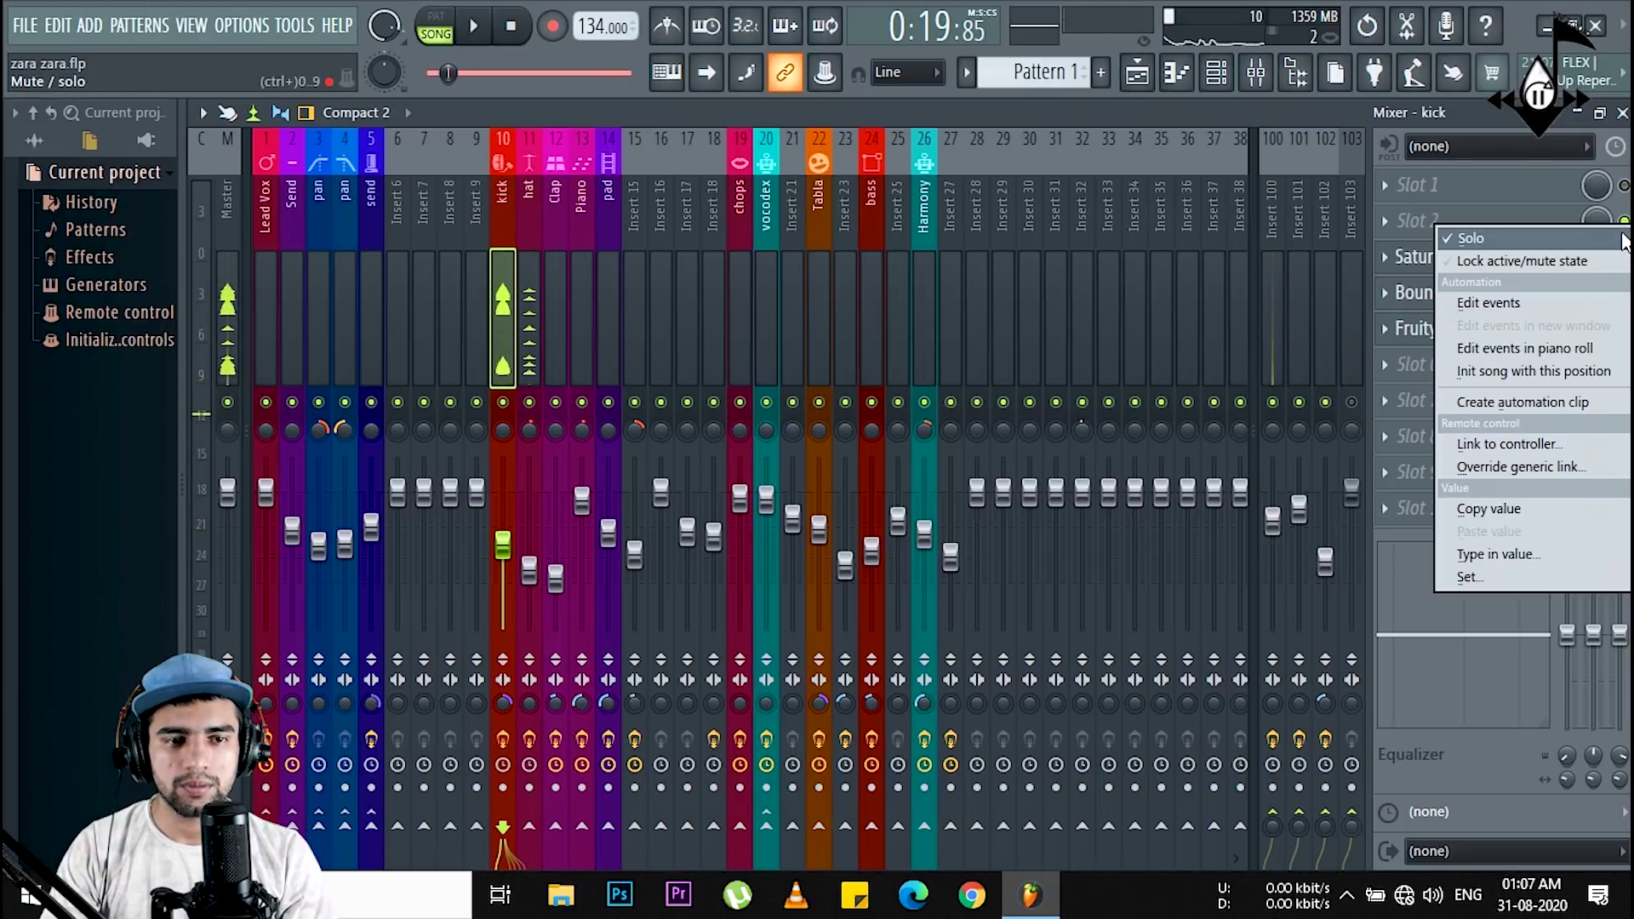
left_click(1622, 250)
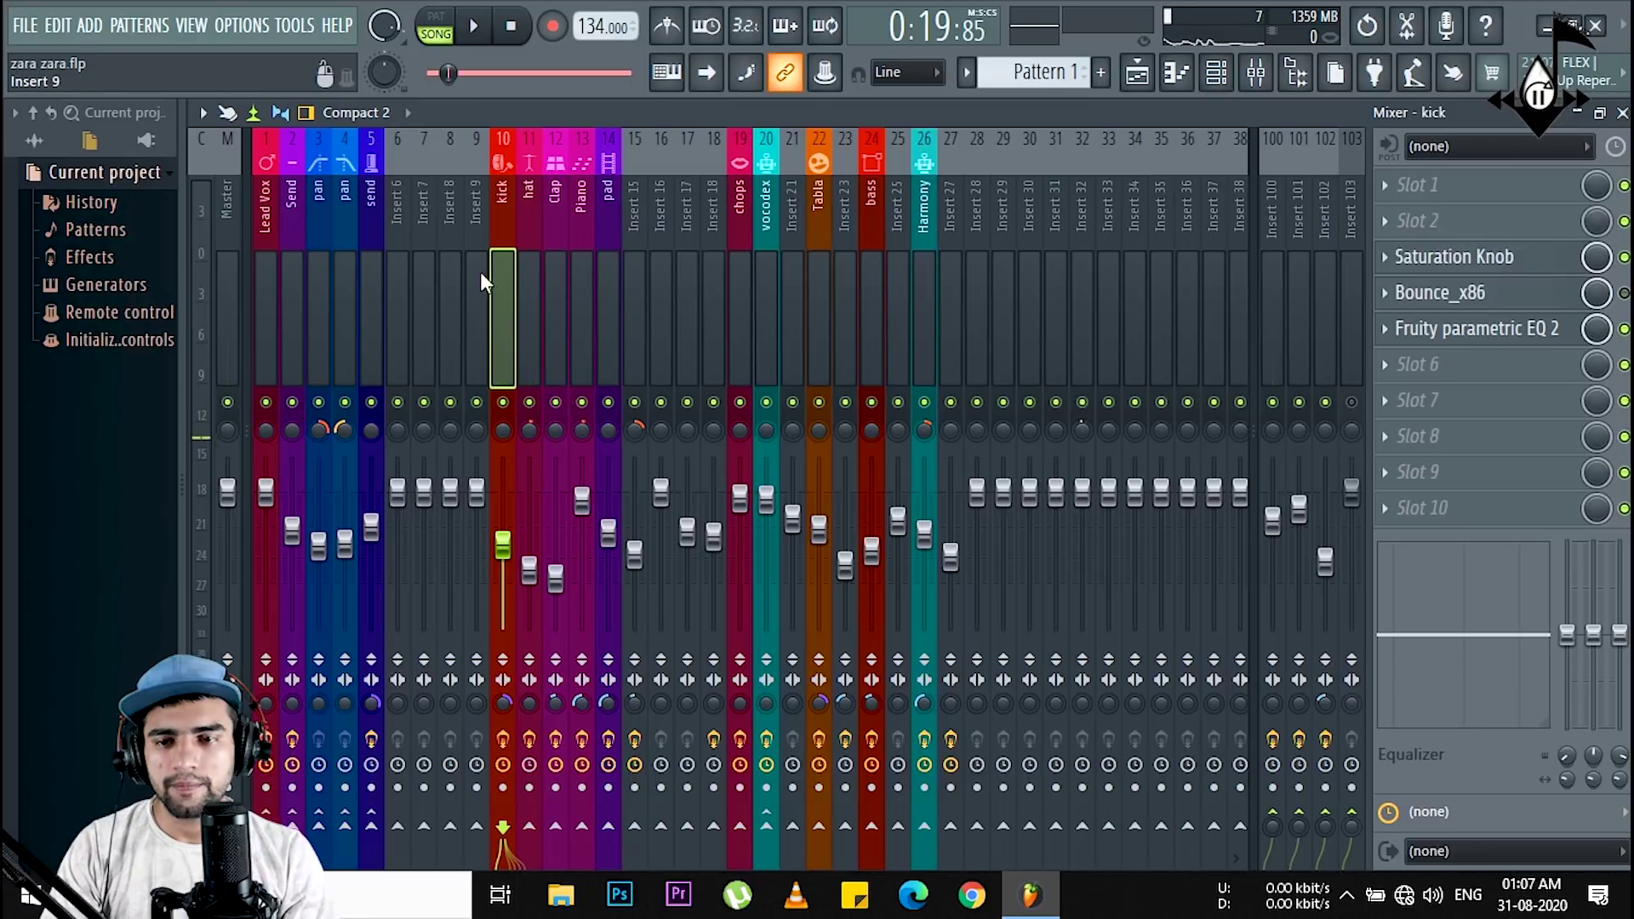
Step: Select the hat mixer track and review its Fruity parametric EQ 2 curve during playback
left_click(522, 277)
left_click(1498, 187)
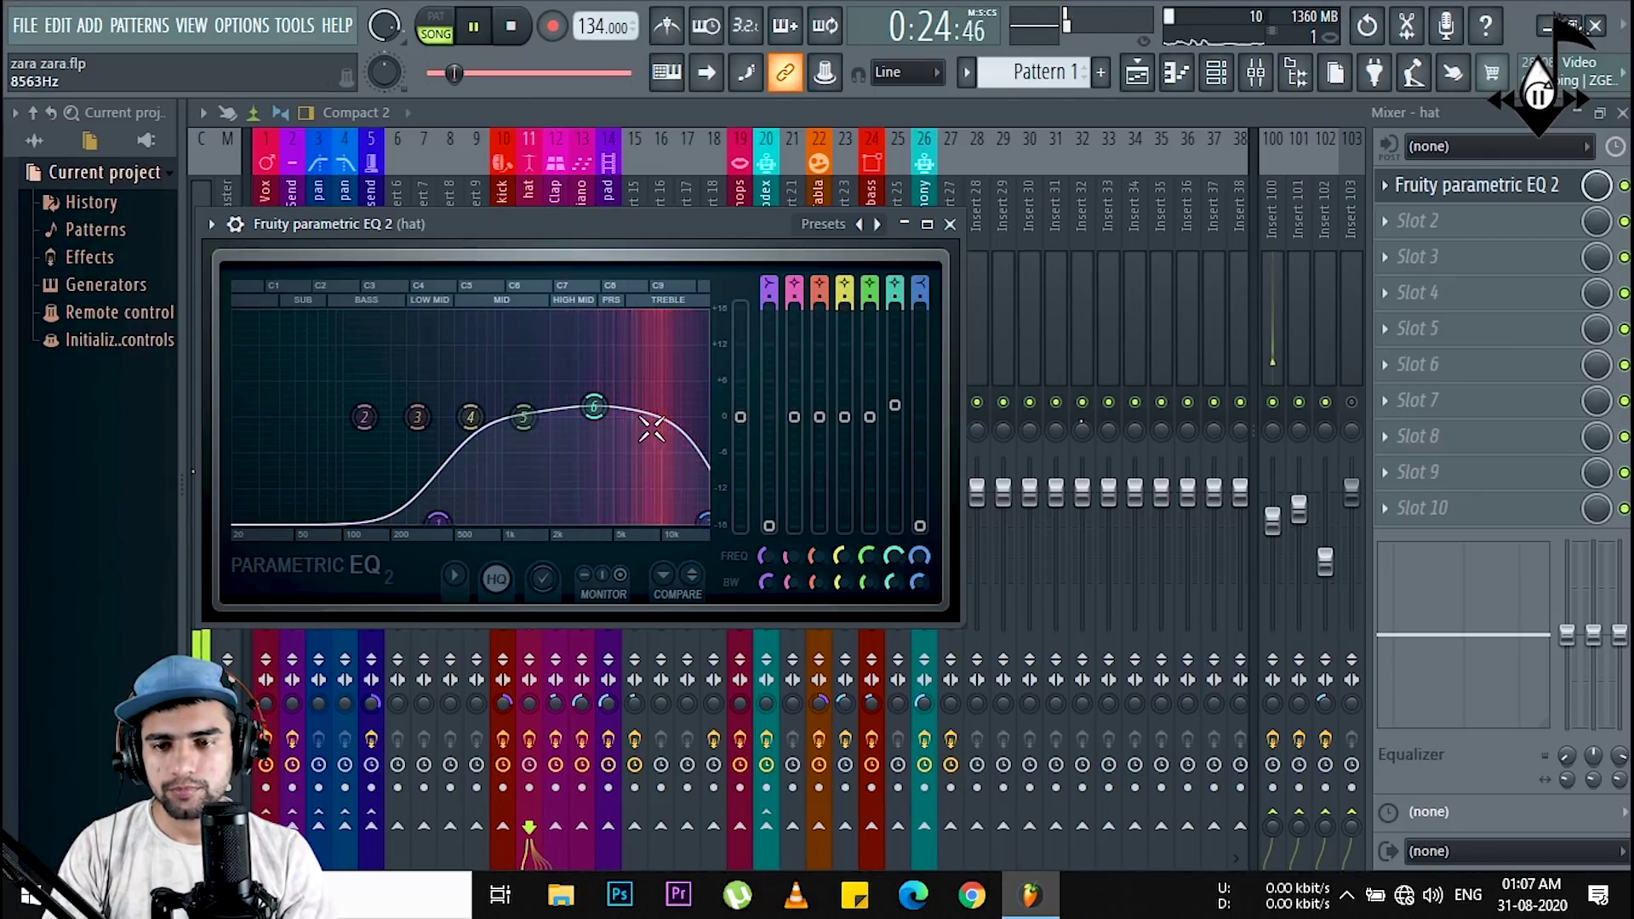
key("space")
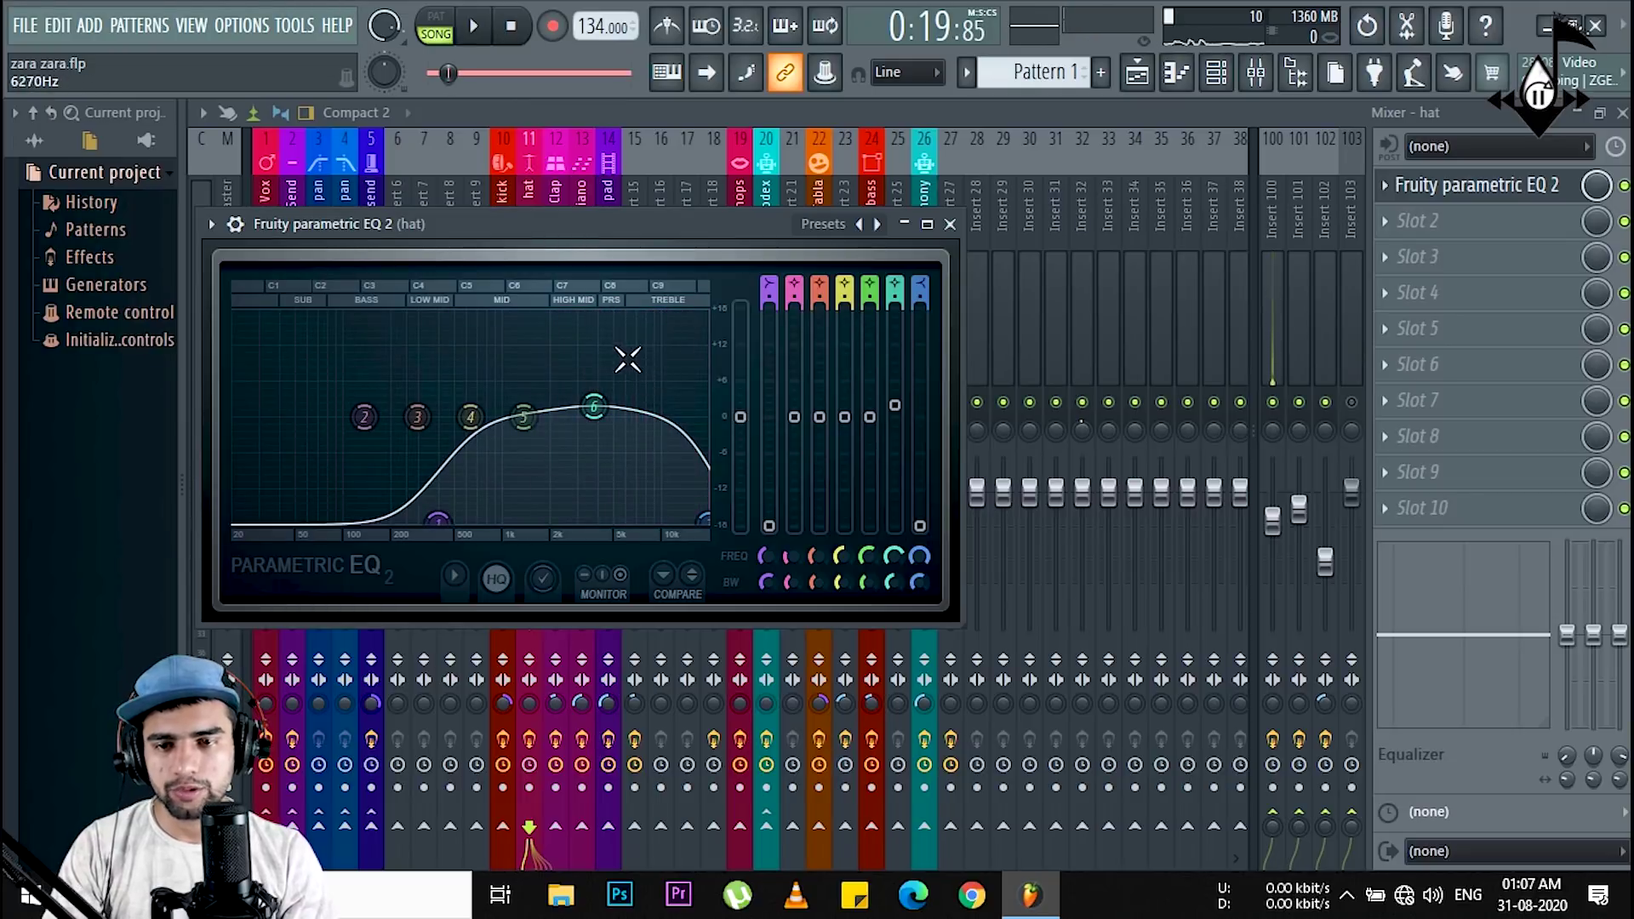
left_click(950, 223)
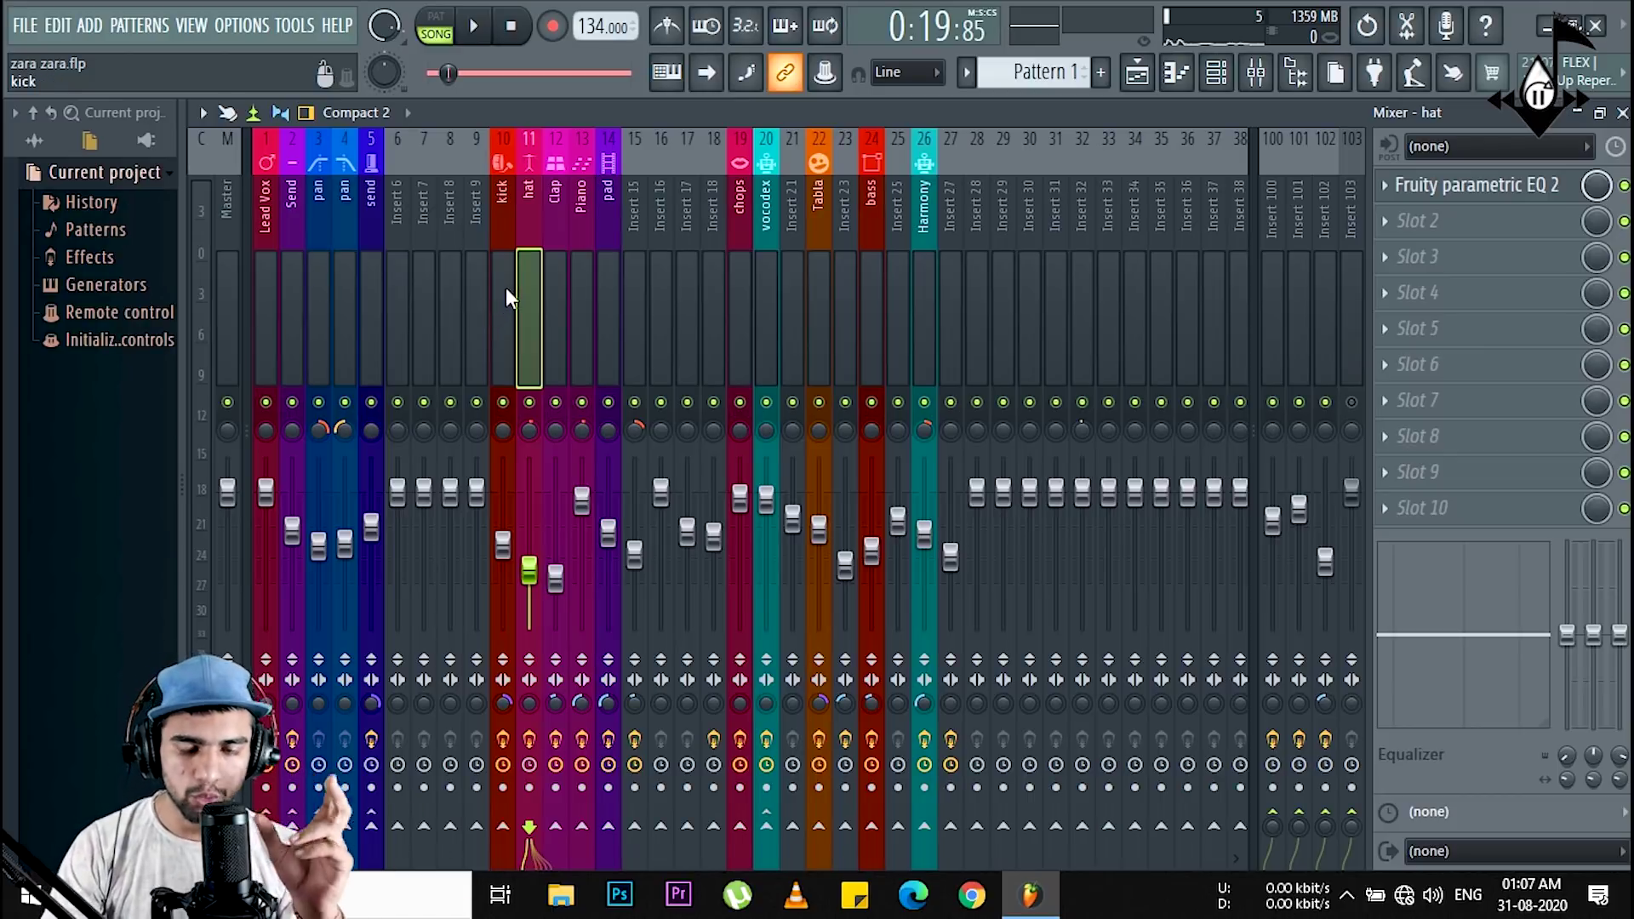
Step: Select the Clap mixer track and review its Fruity parametric EQ 2 curve
left_click(553, 262)
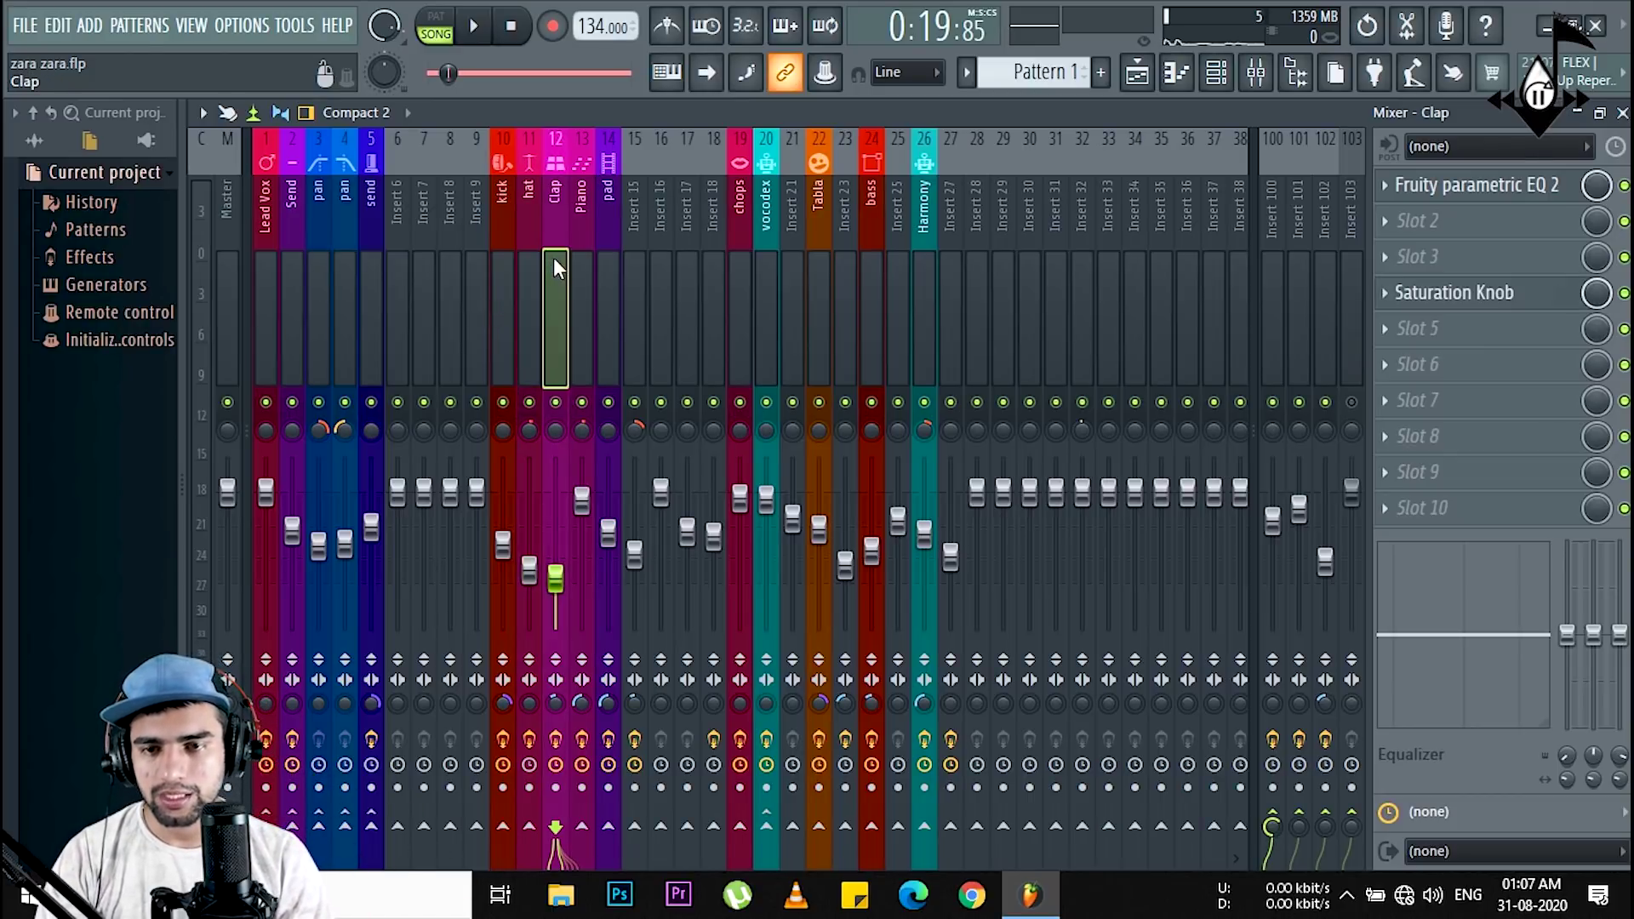
left_click(1482, 189)
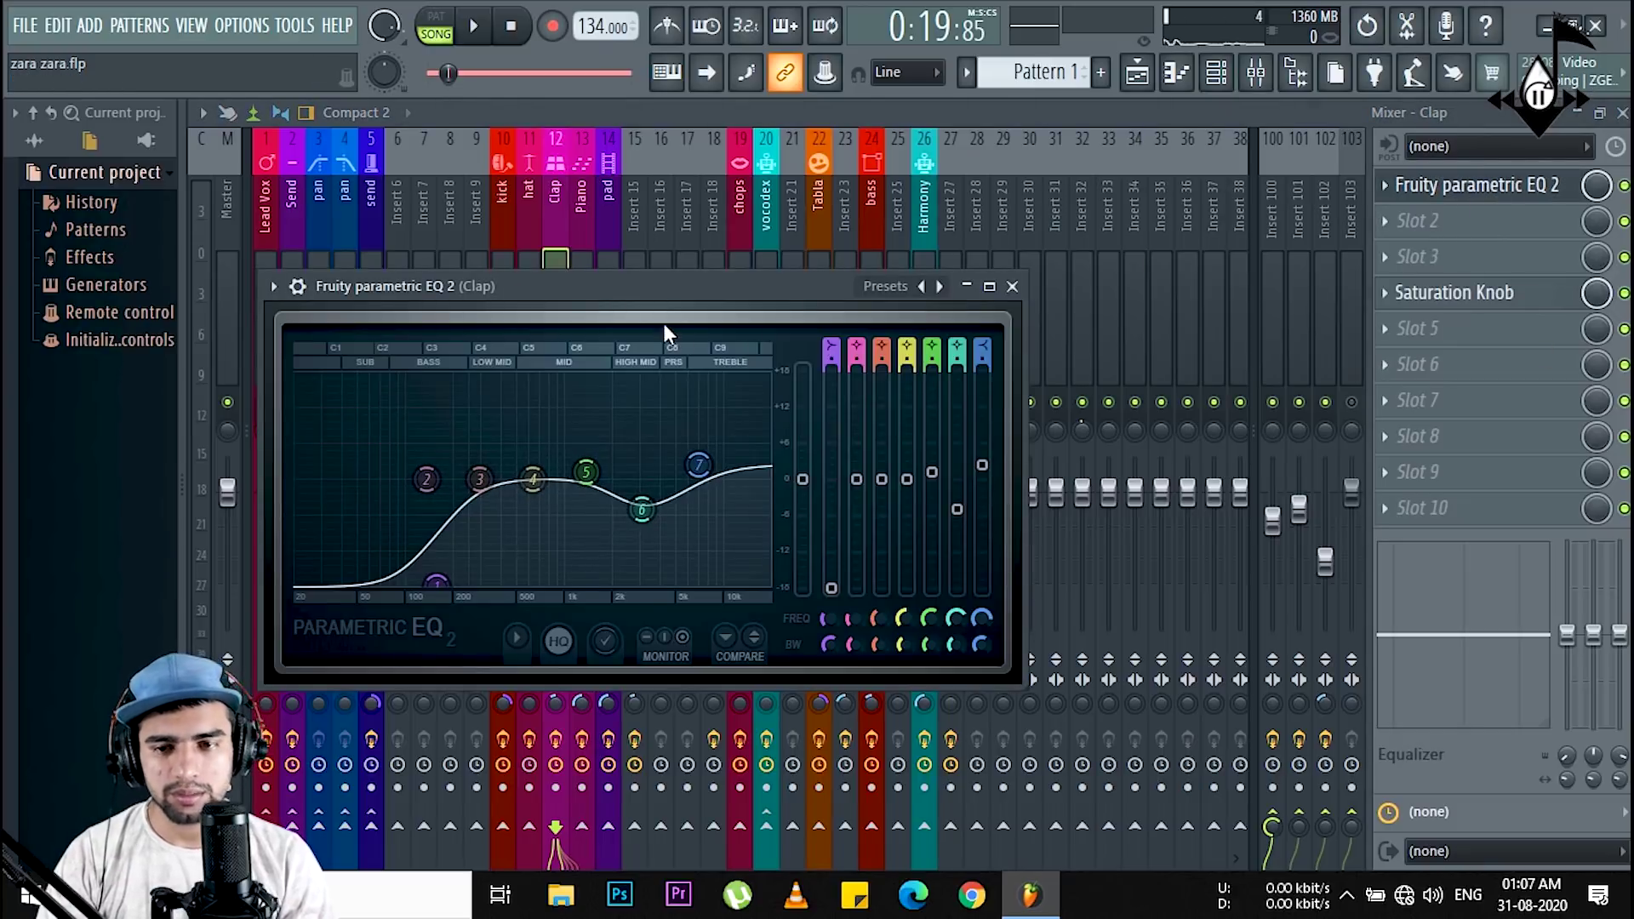
left_click_drag(680, 289, 1063, 218)
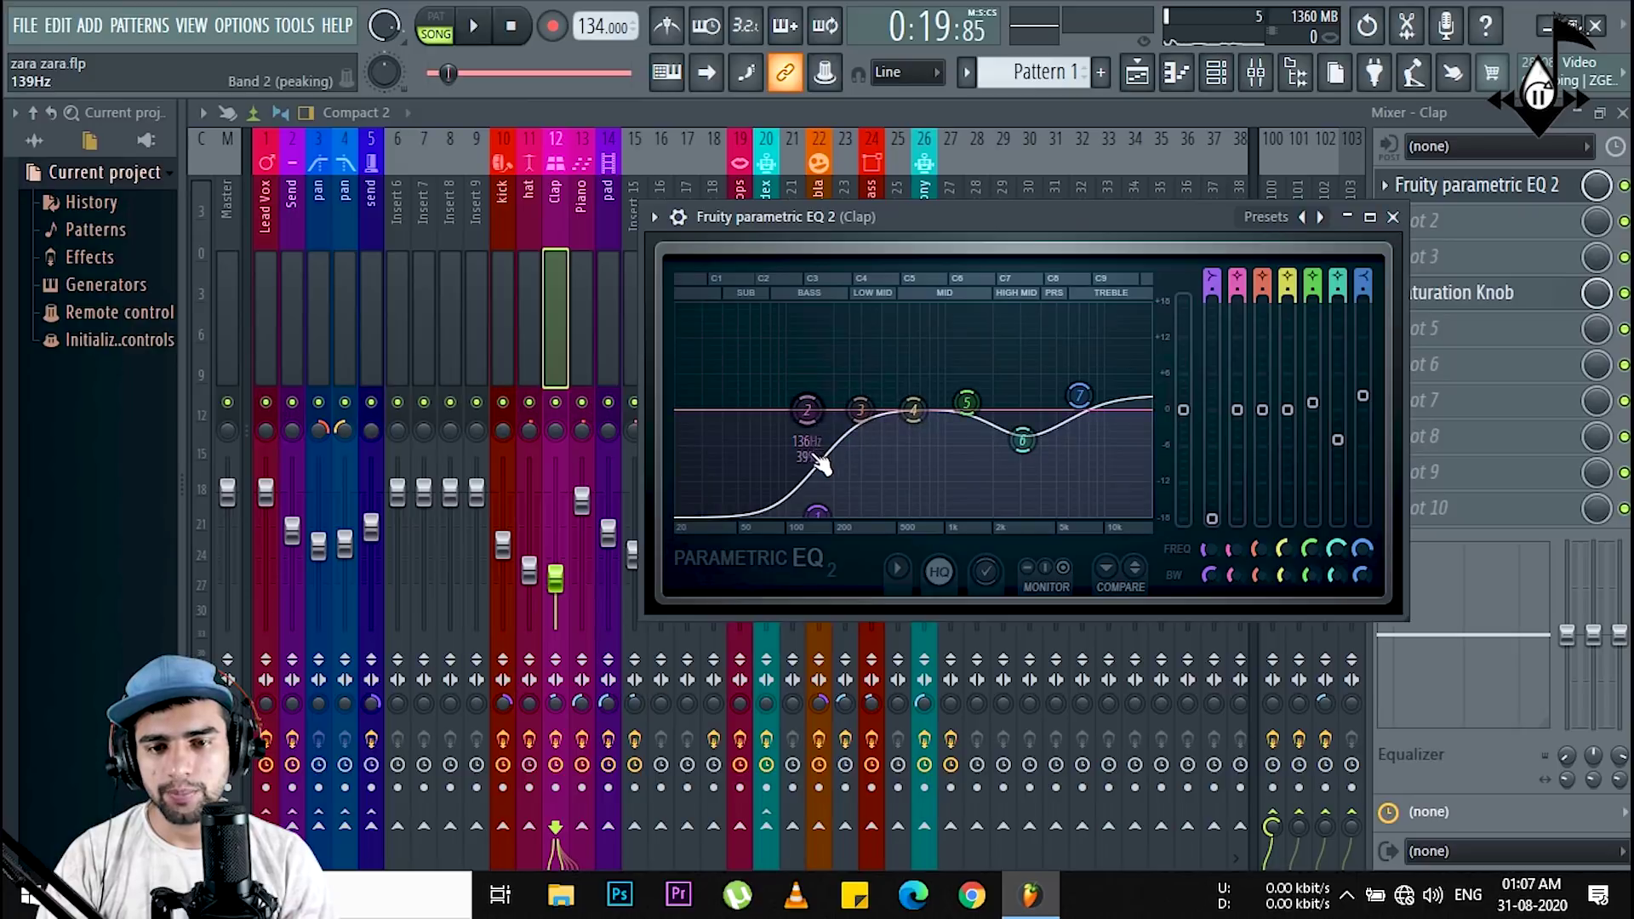
left_click(1393, 218)
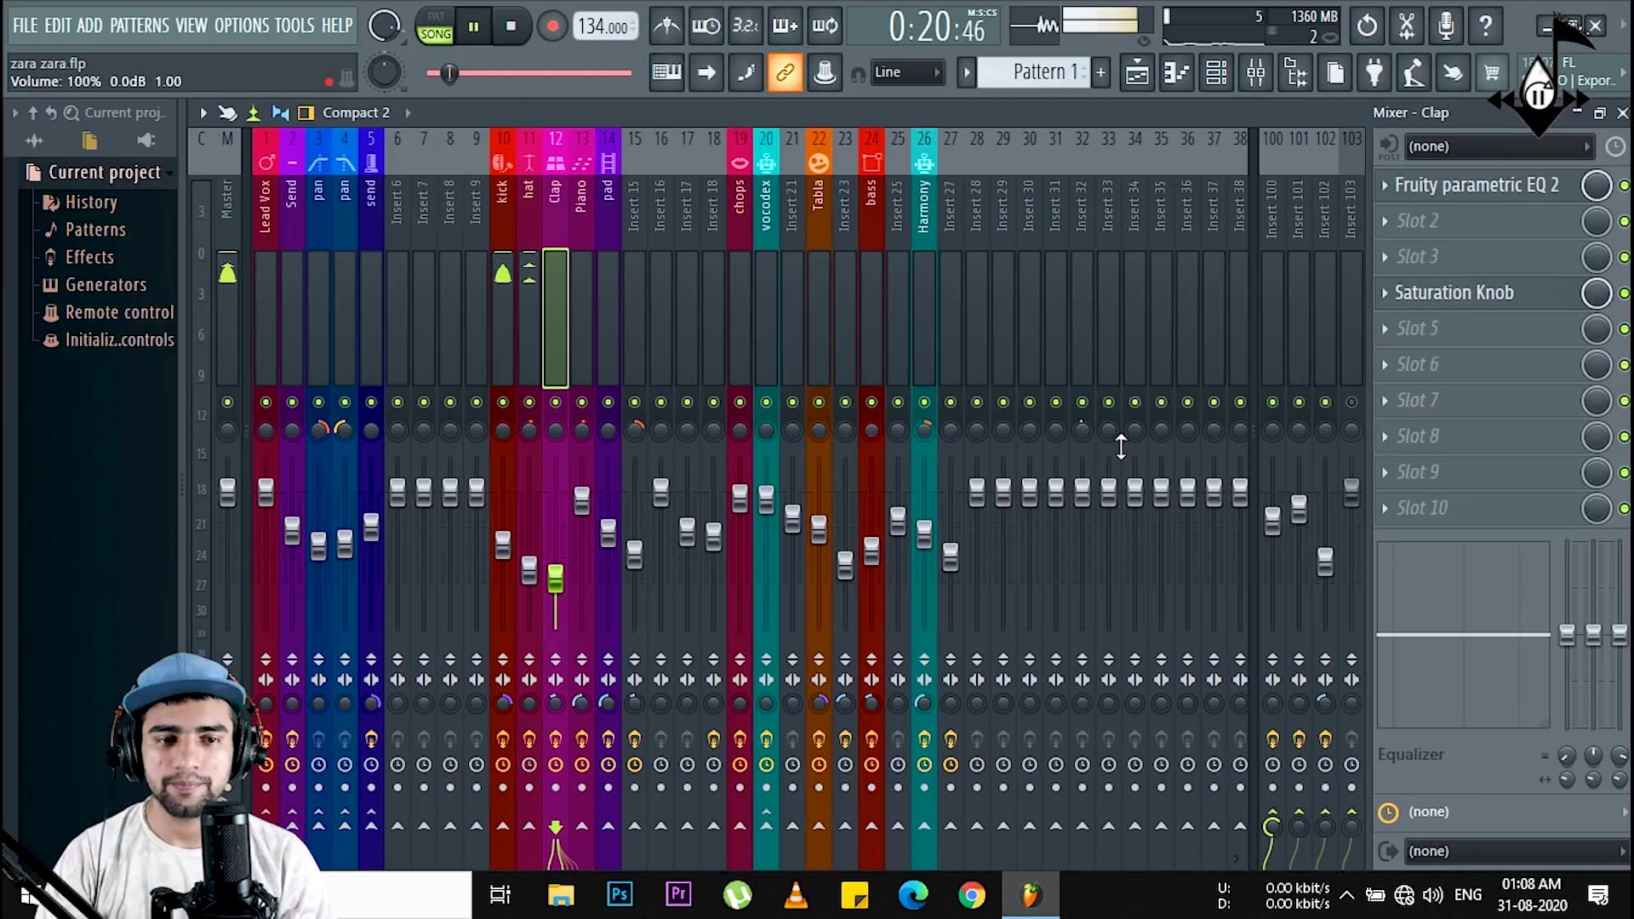
Step: Play the beat, inspect the reverb effect on the Insert 100 send track, and reselect the Clap track
key("space")
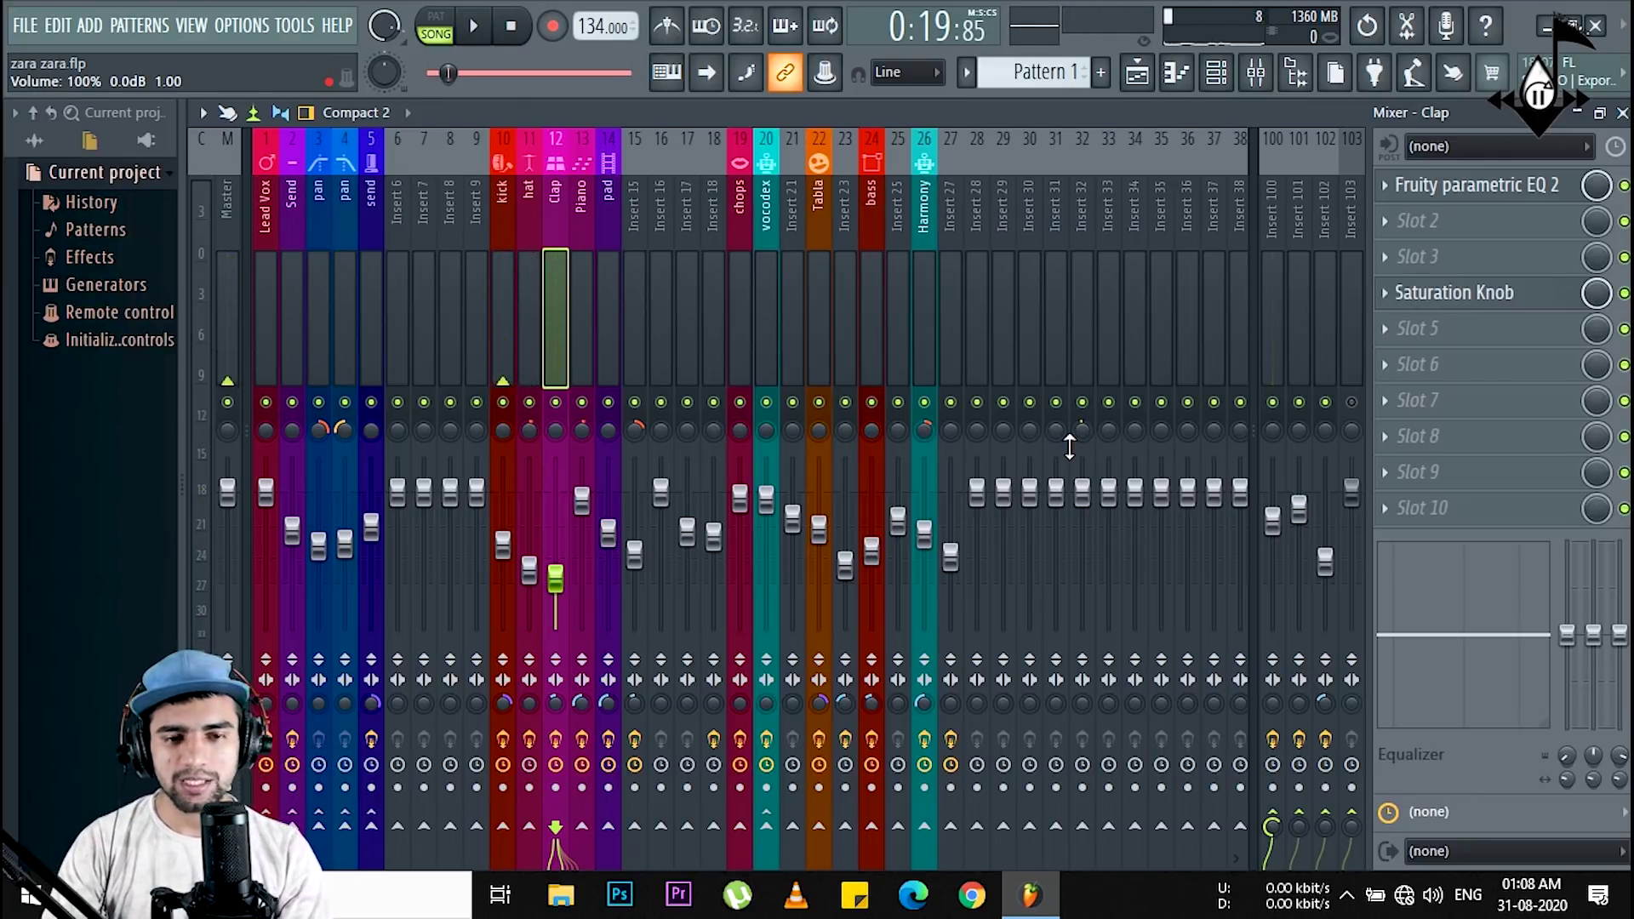
key("space")
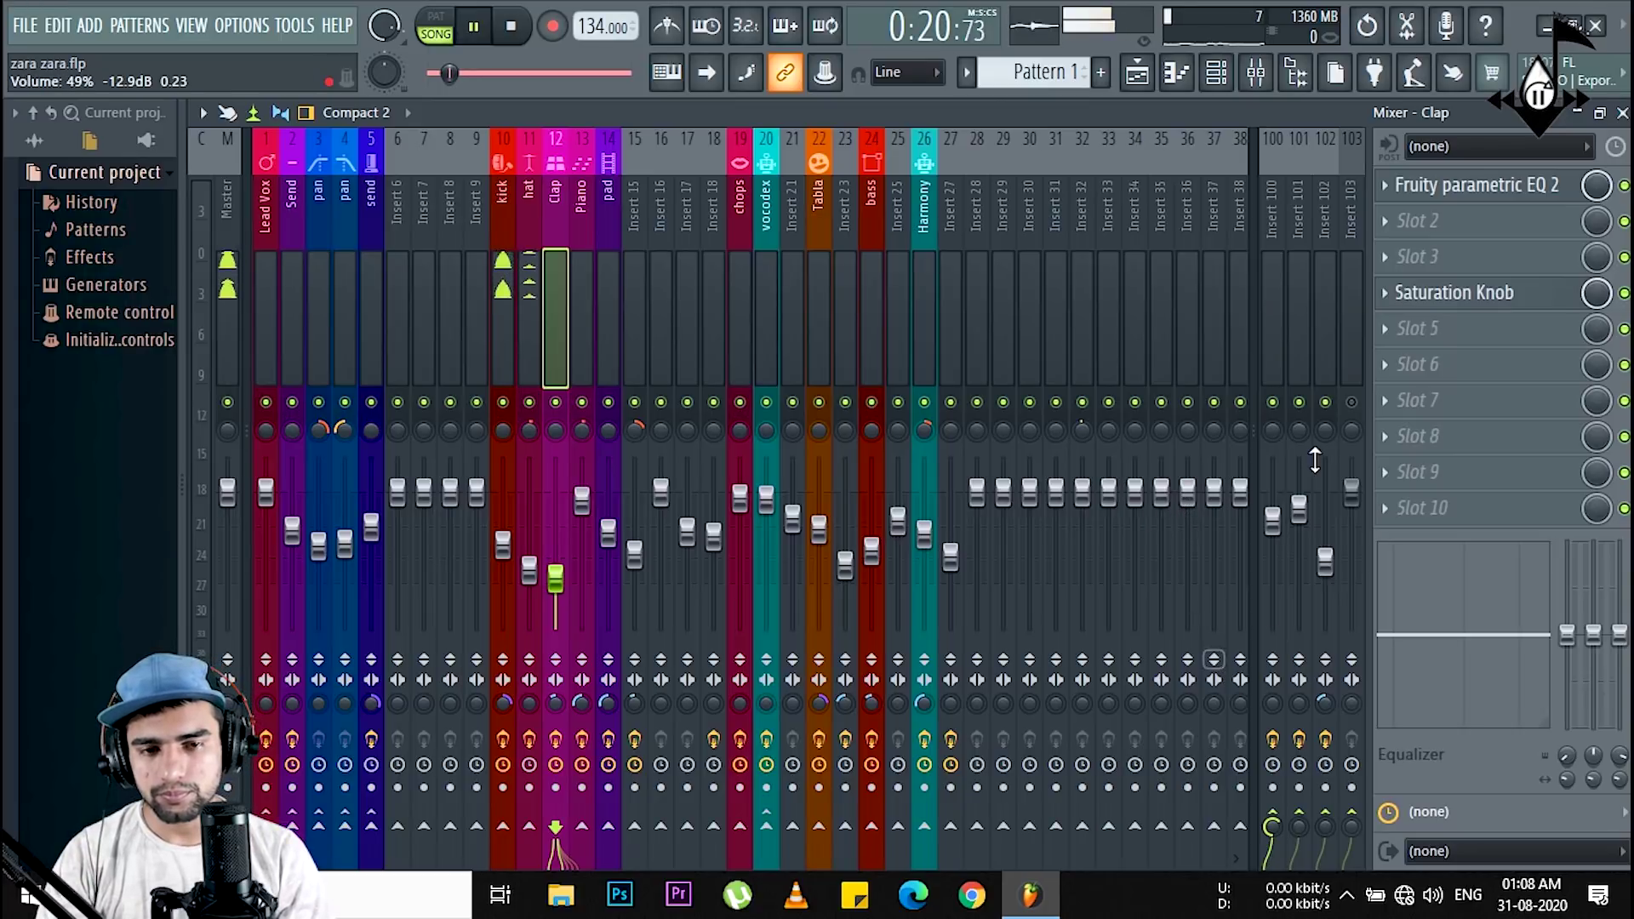
key("space")
left_click(1273, 260)
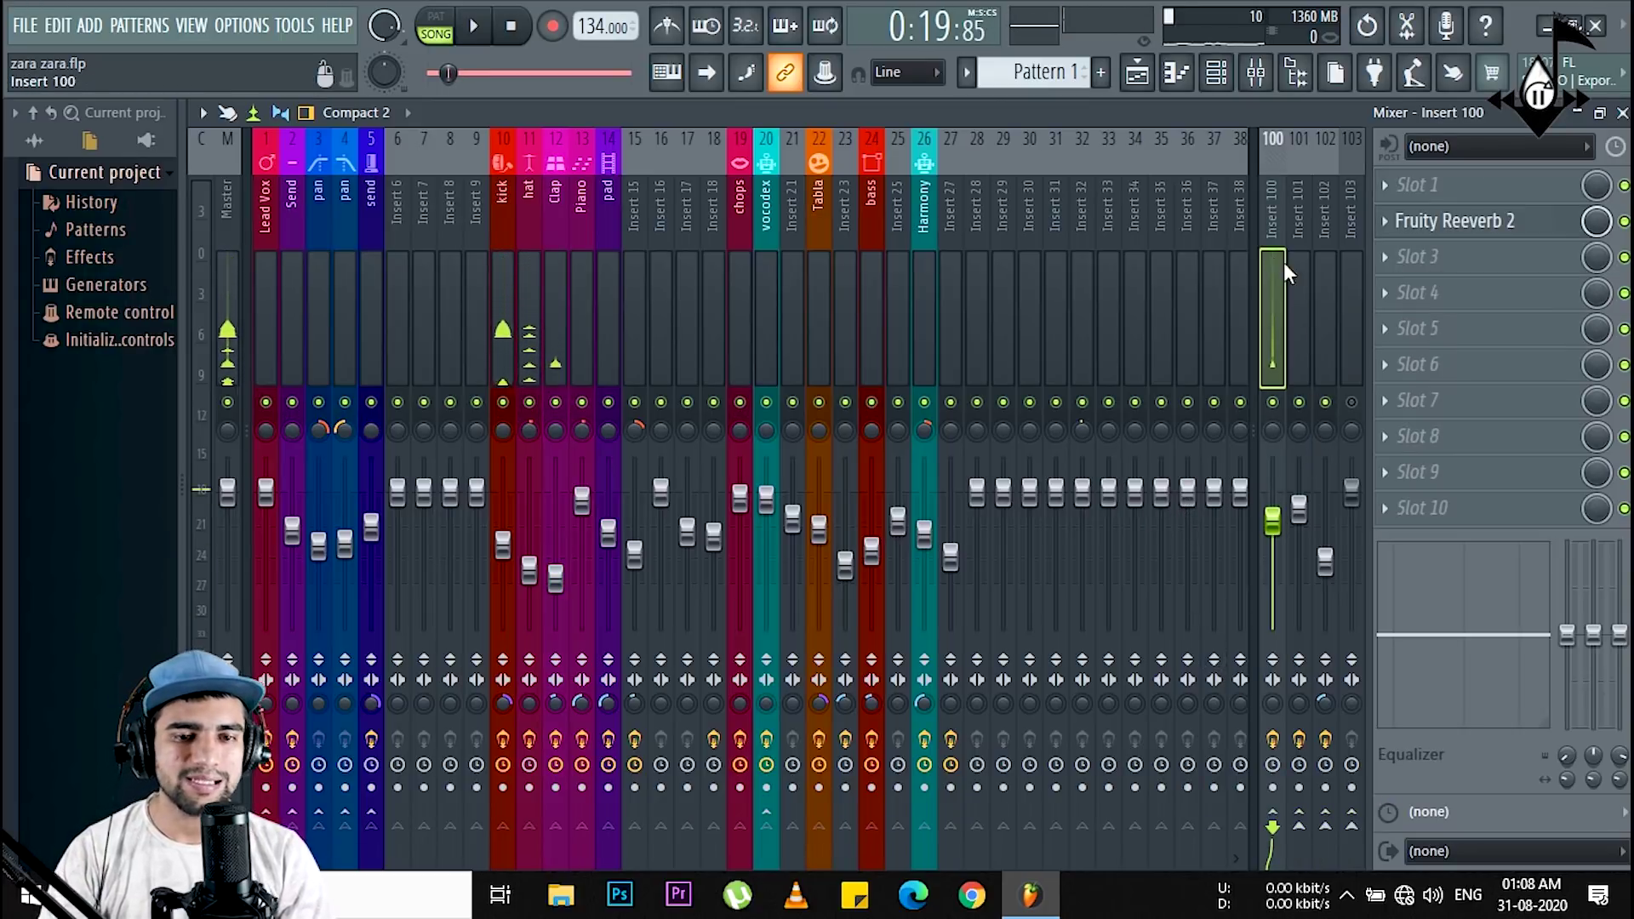
left_click(560, 259)
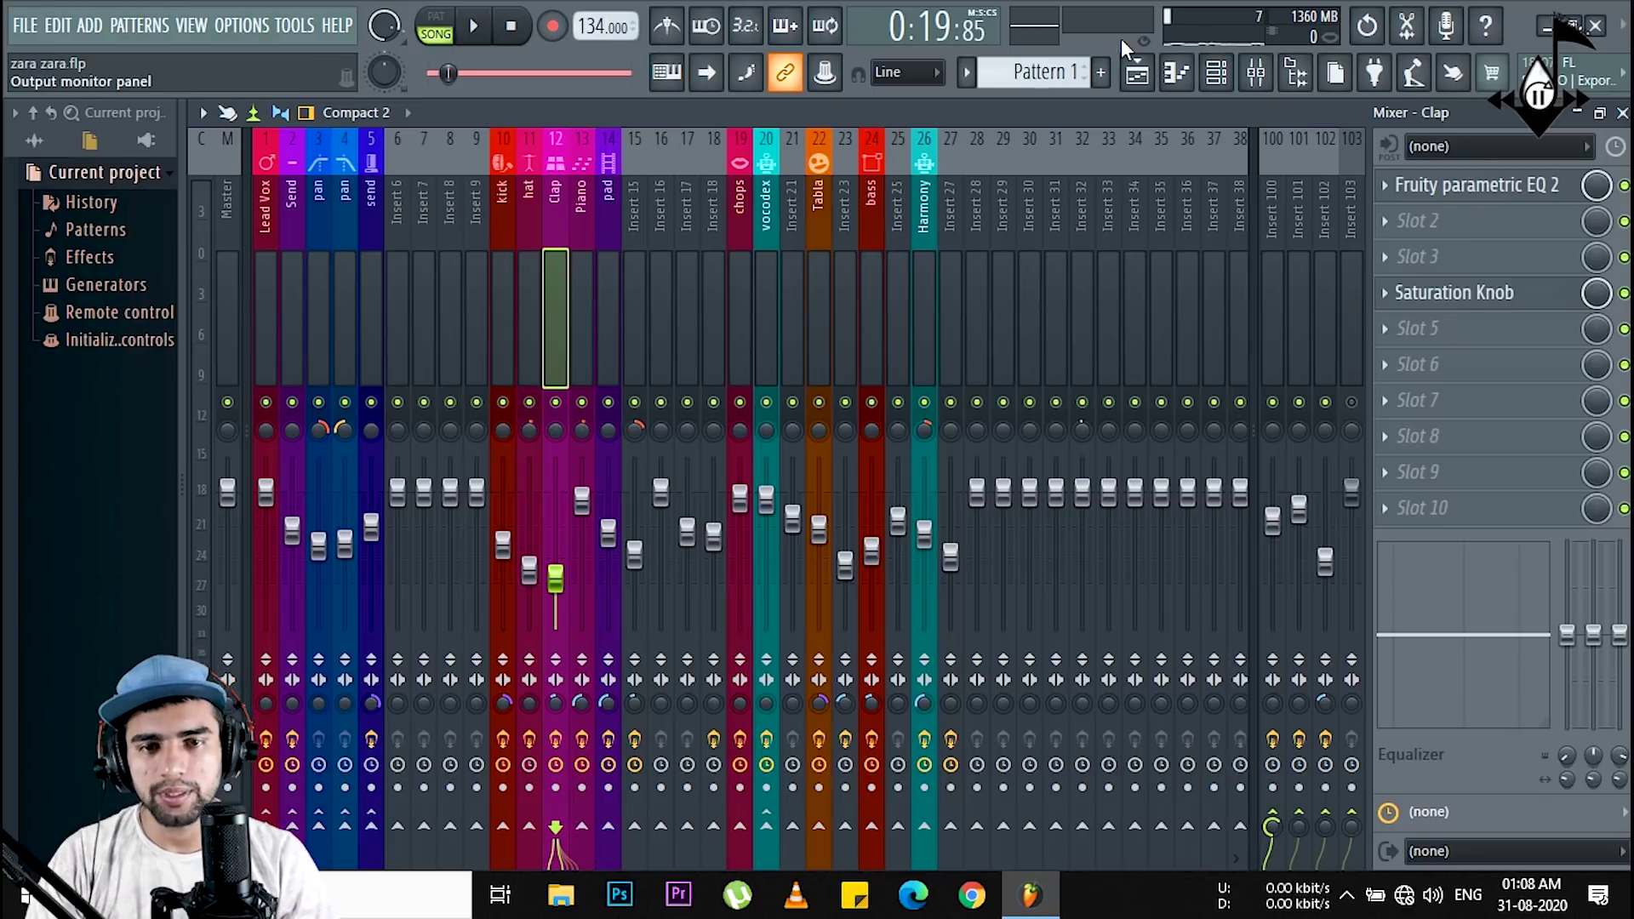
Step: Solo the Tabla track in the playlist and play its effect sounds from between bars 11 and 12
left_click(1125, 72)
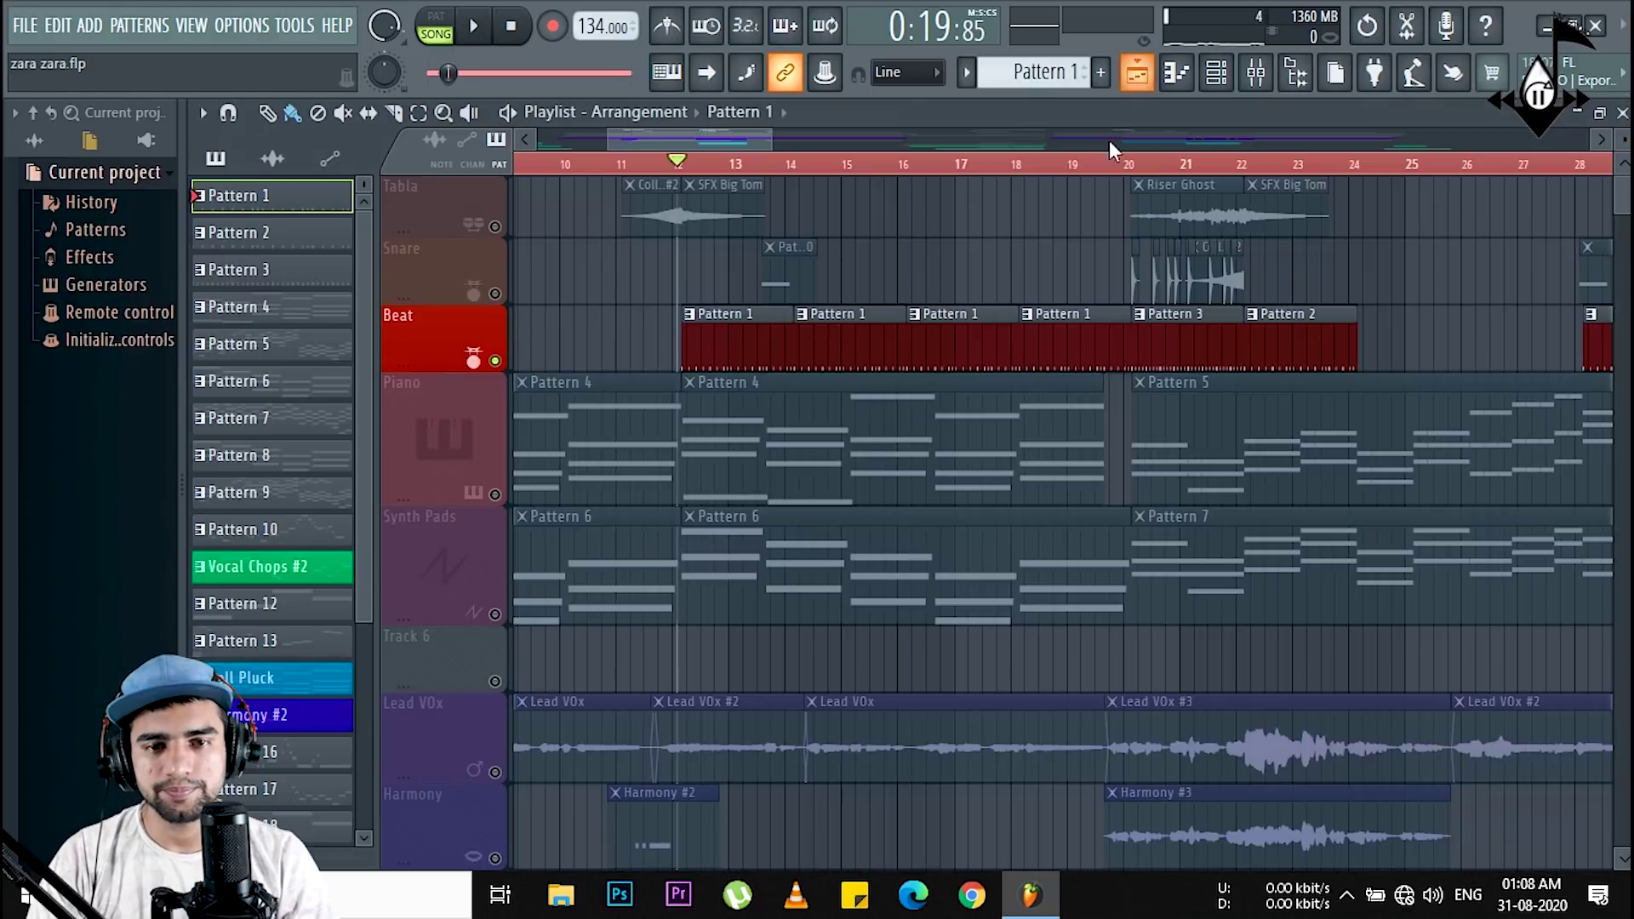
left_click(511, 228)
left_click(645, 164)
key("space")
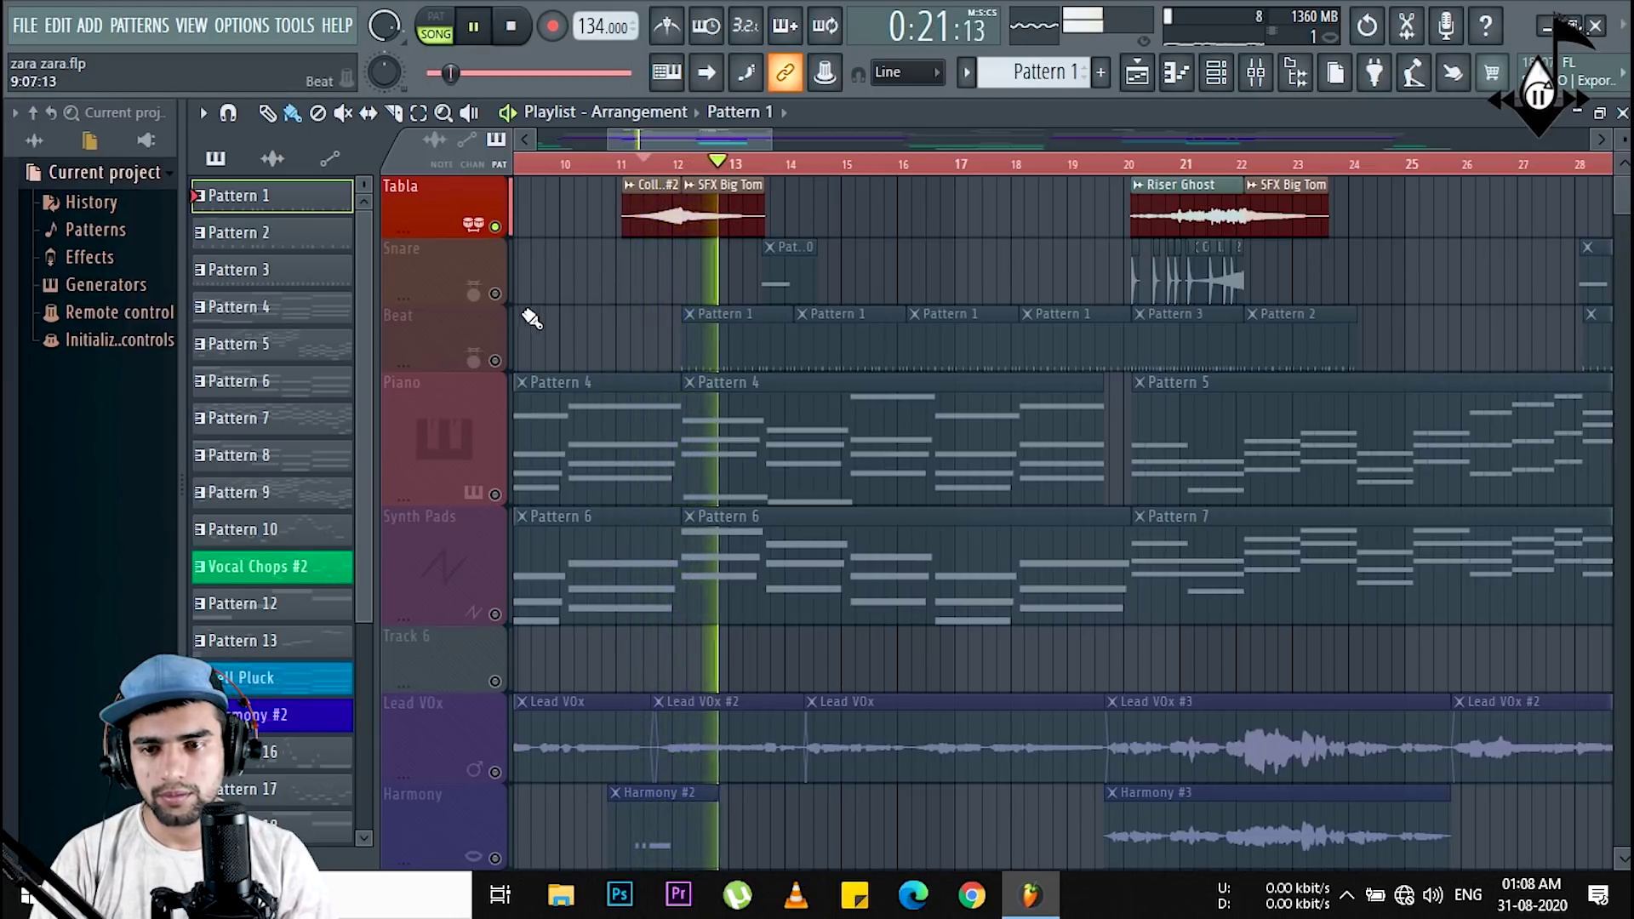
key("space")
Step: Enable the Beat track alongside Tabla and play both together from the same spot
left_click(510, 366)
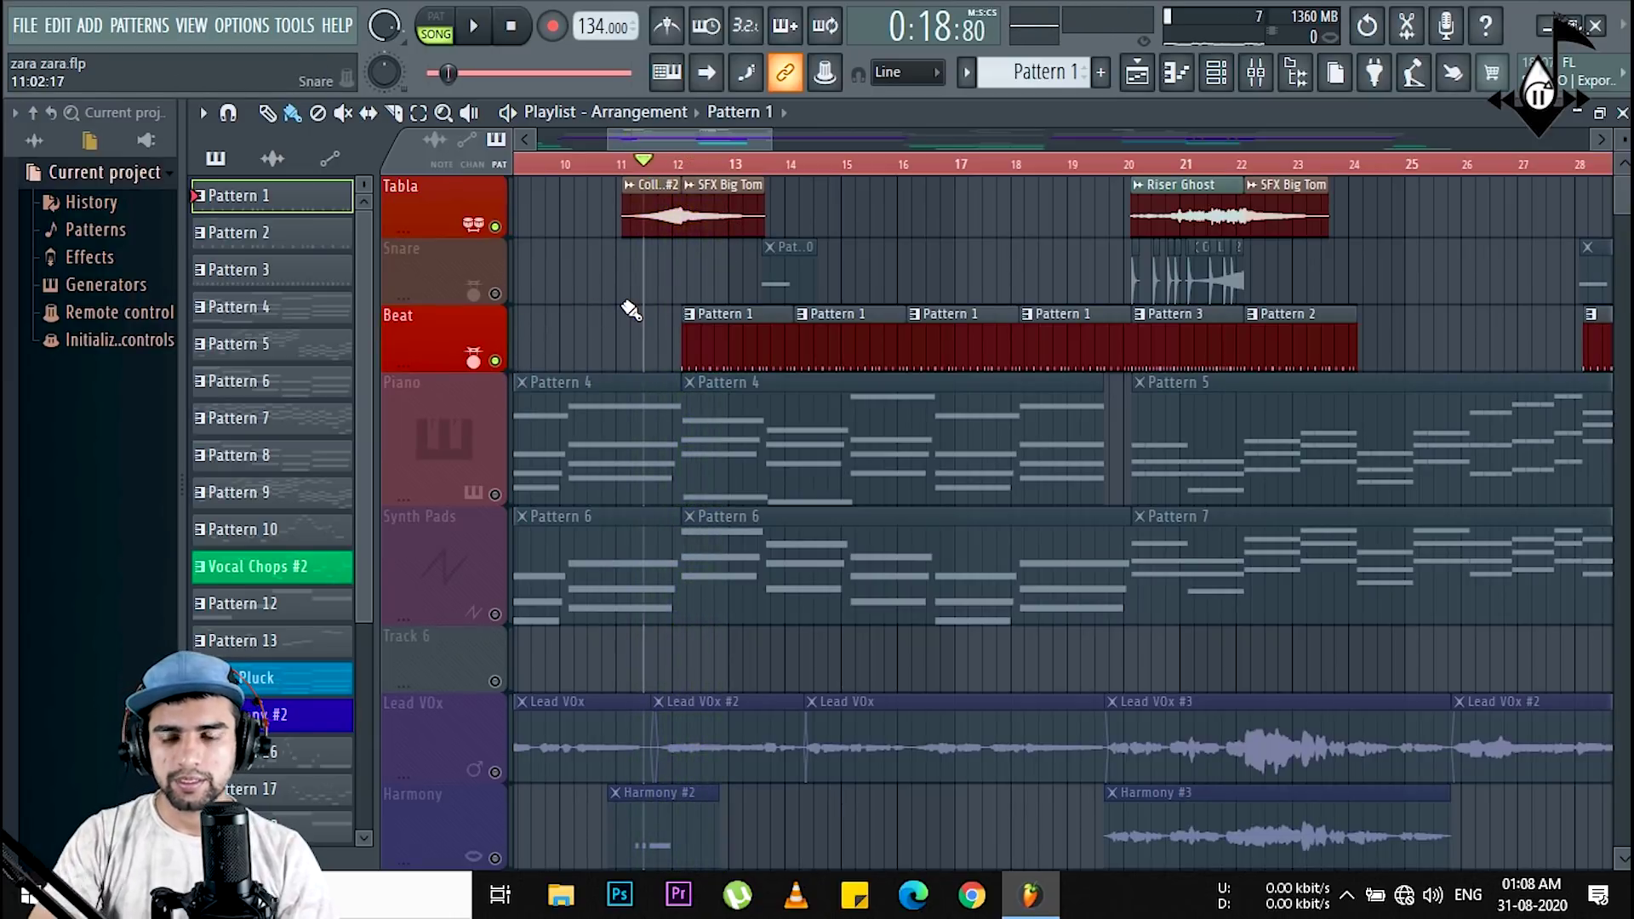
key("space")
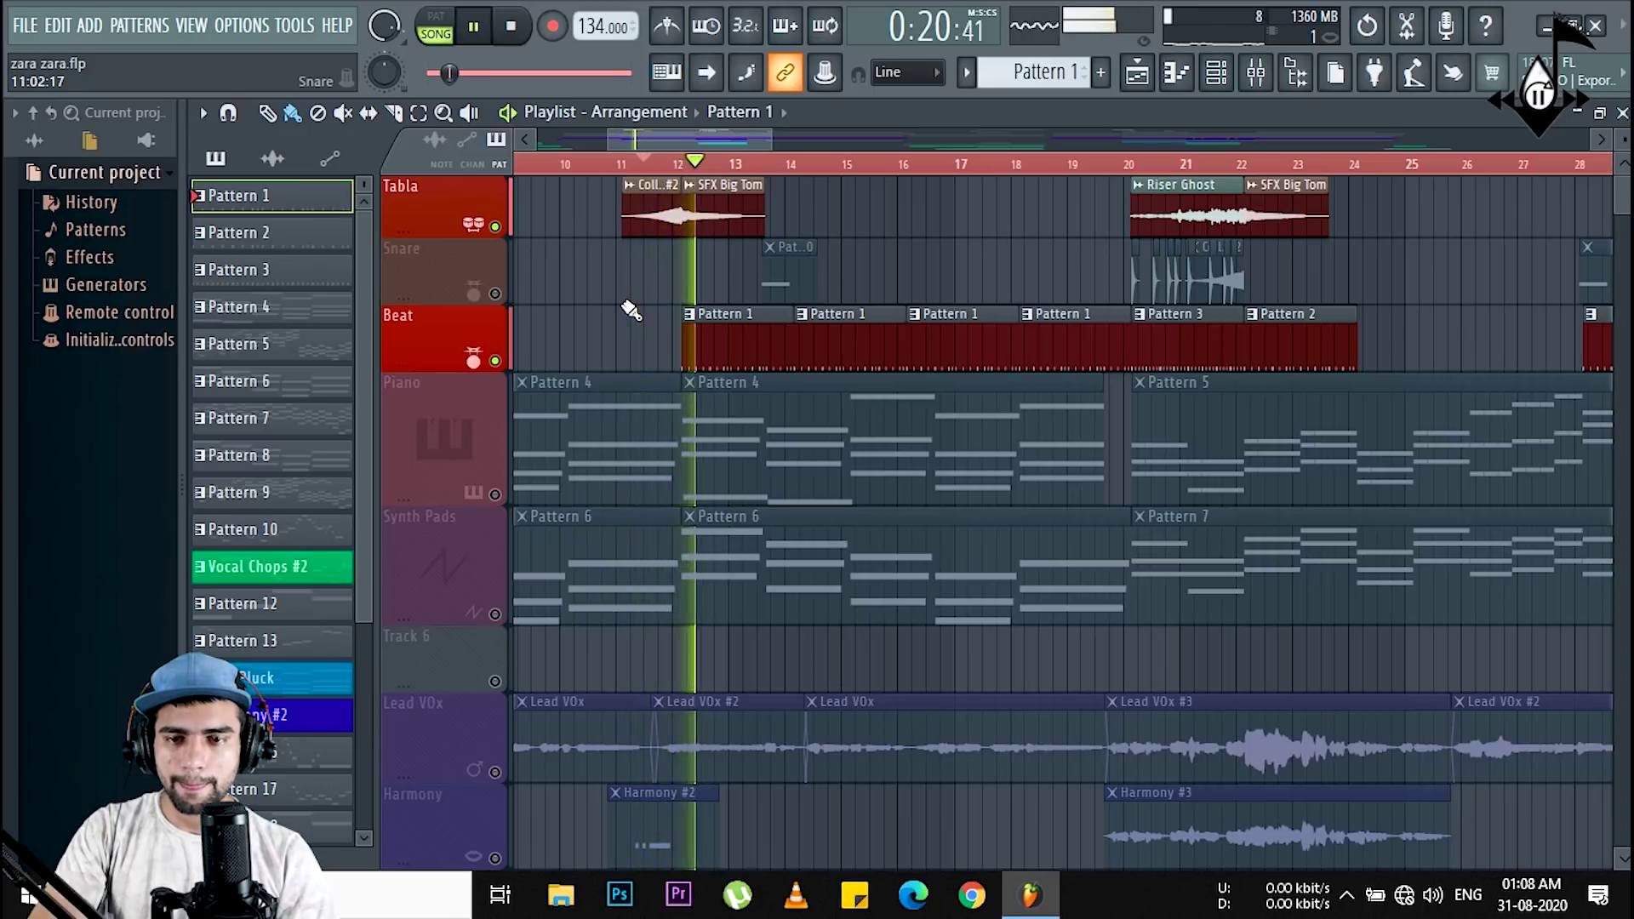
key("space")
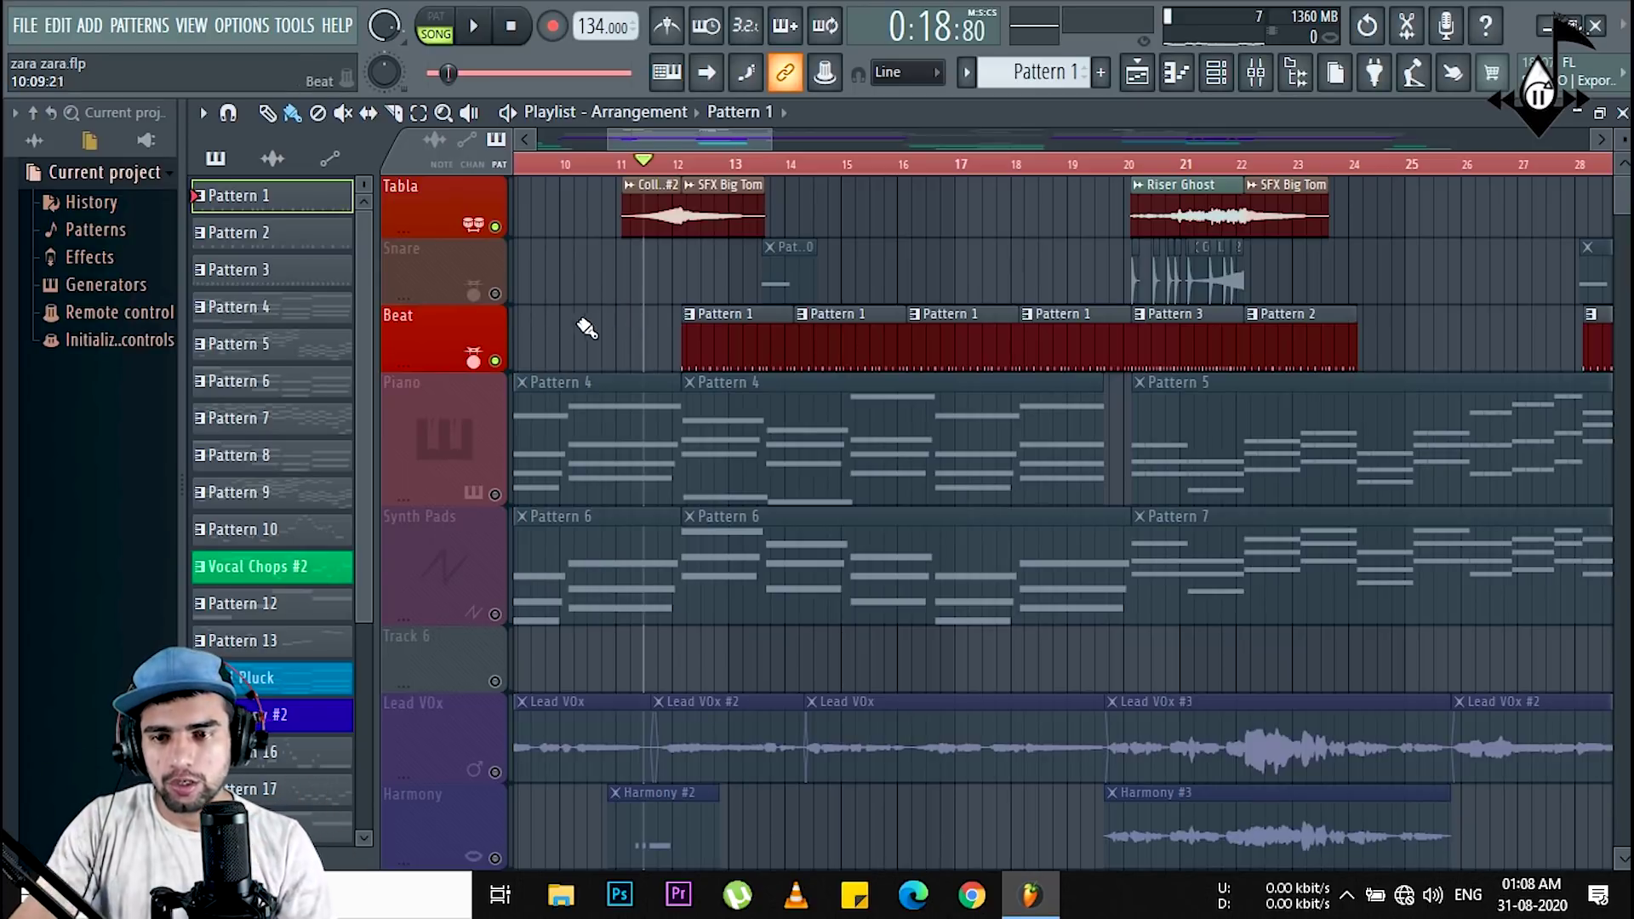
Step: Re-enable all playlist tracks and play the full mix from just after bar 10
left_click(495, 294)
left_click(495, 294, "ctrl")
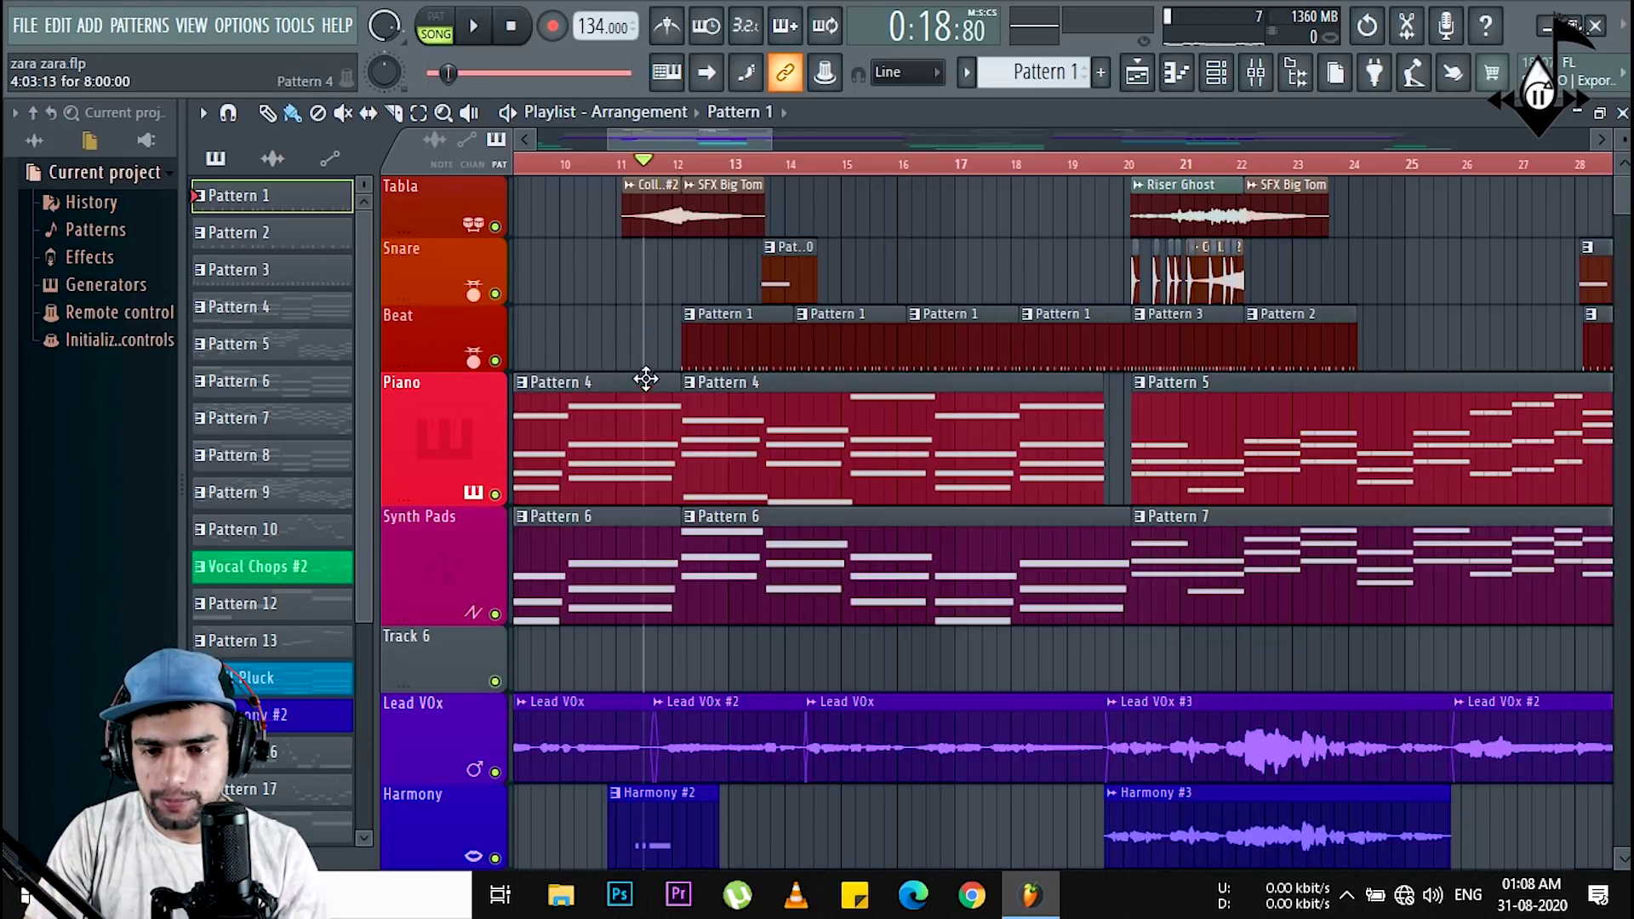
left_click(579, 164)
key("space")
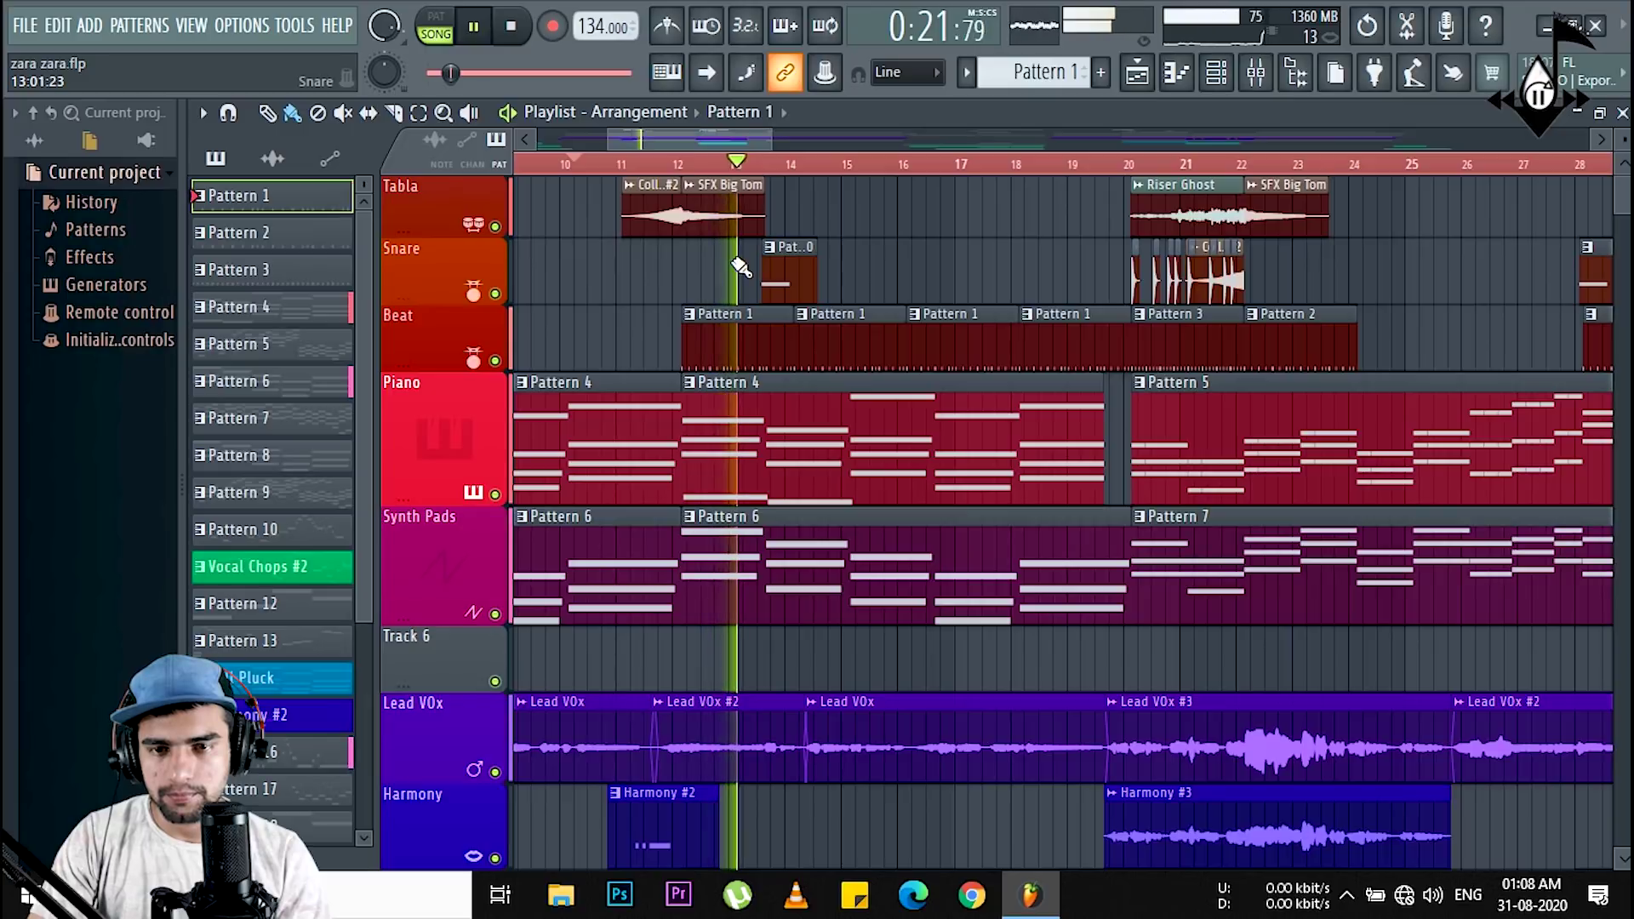
key("space")
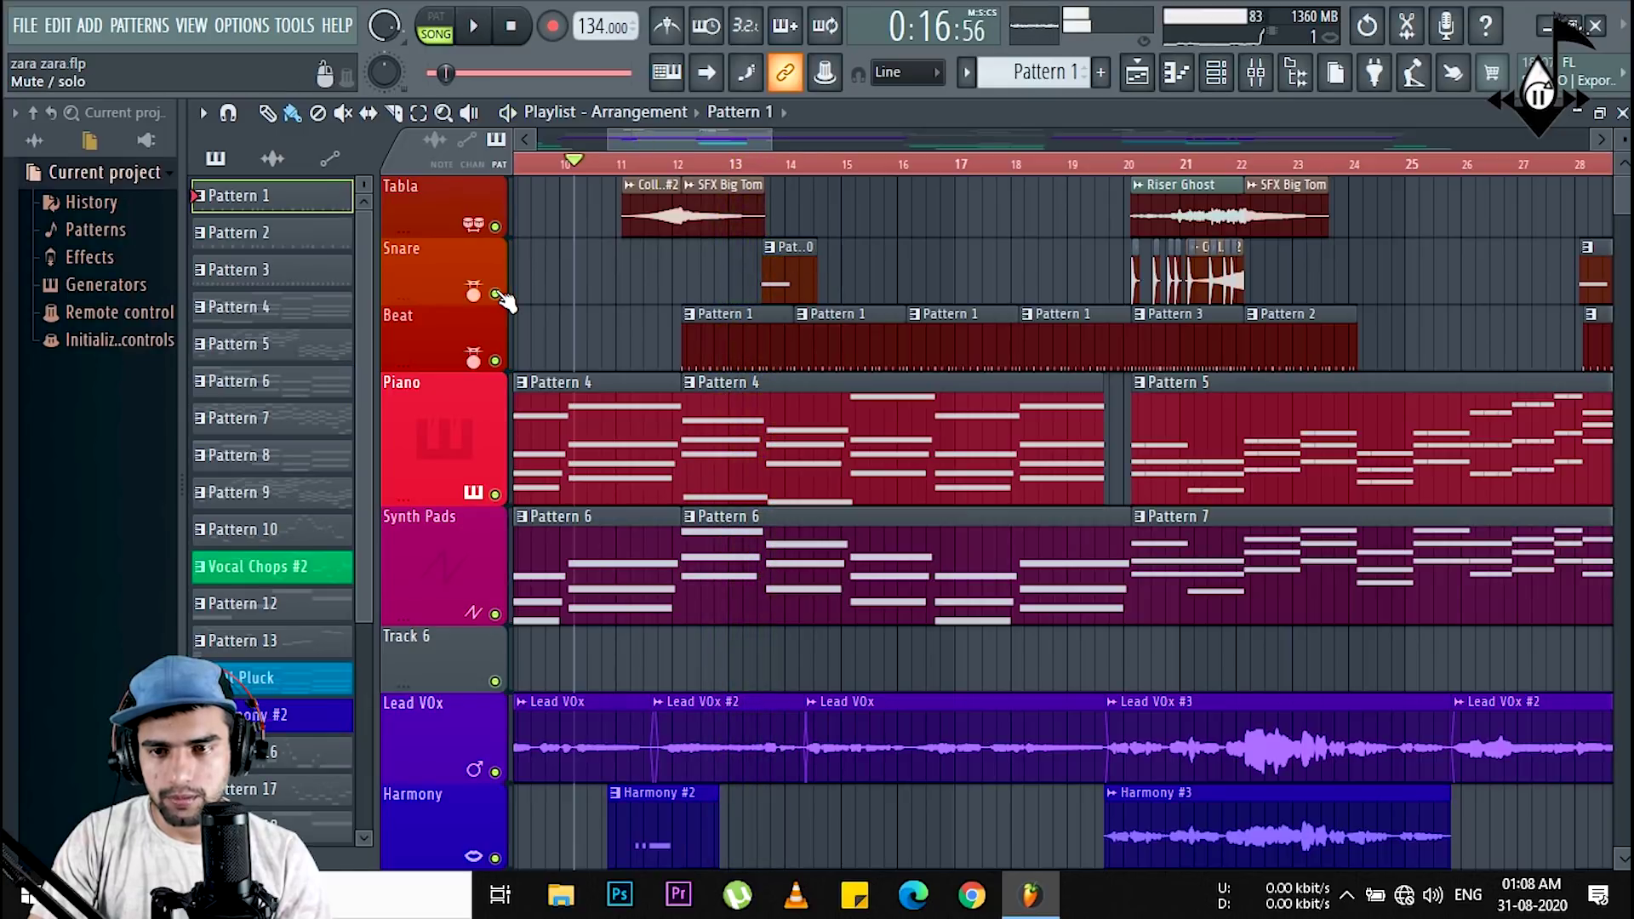
Step: Solo the Snare track, make it taller, and play its Pattern 20 clip from shortly after bar 13
right_click(494, 293)
scroll(803, 165, "up", 3)
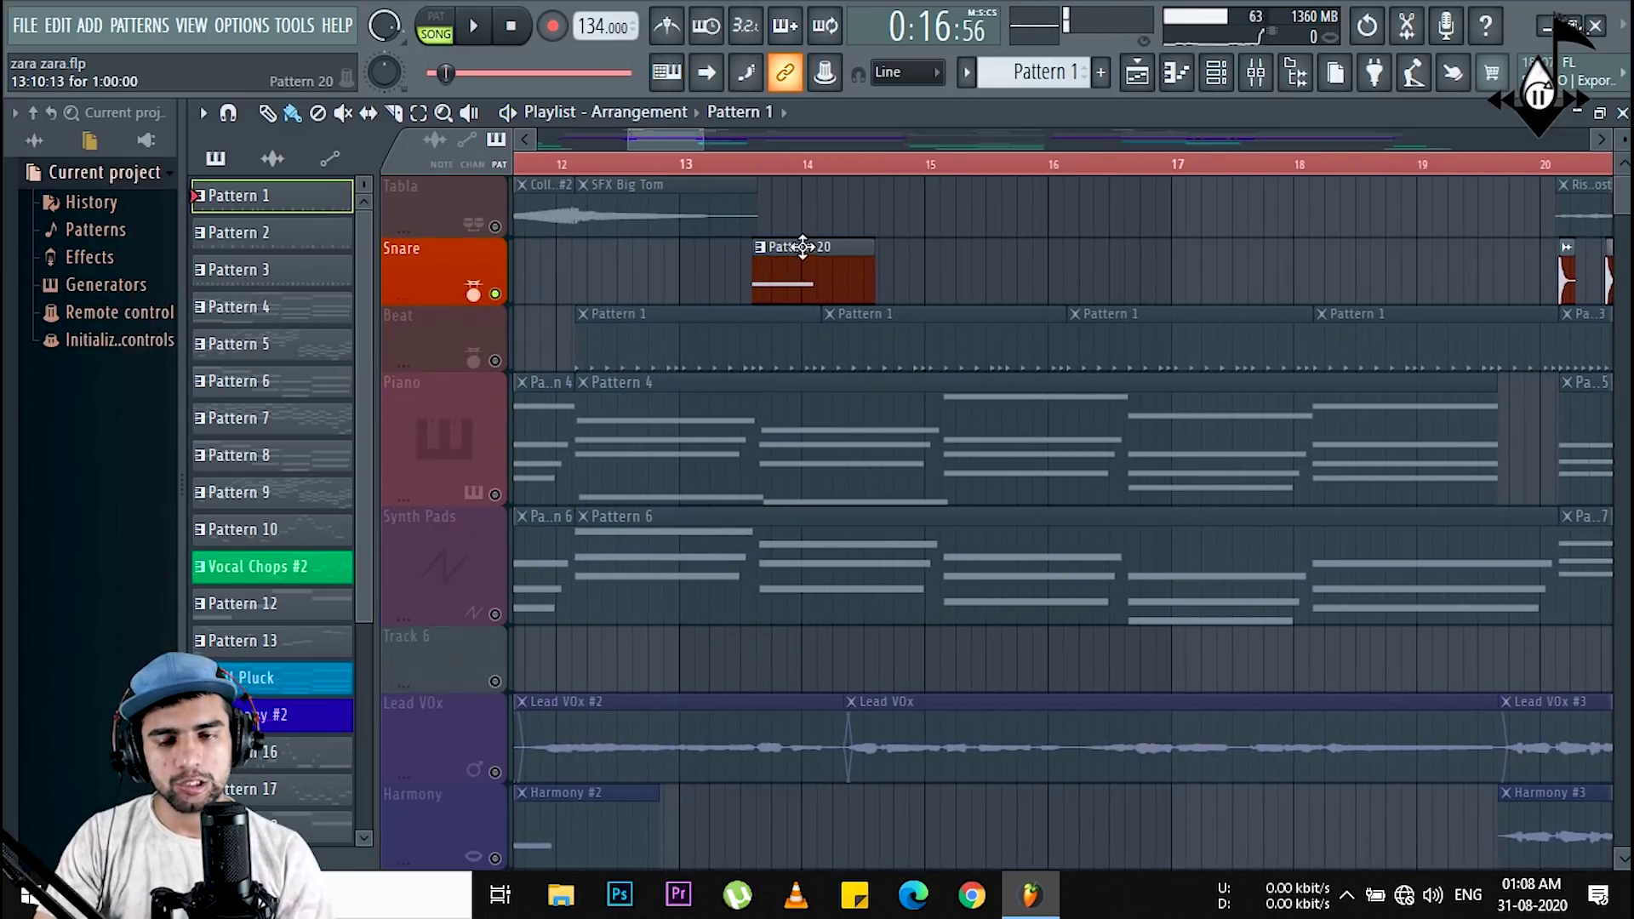
left_click_drag(455, 300, 459, 438)
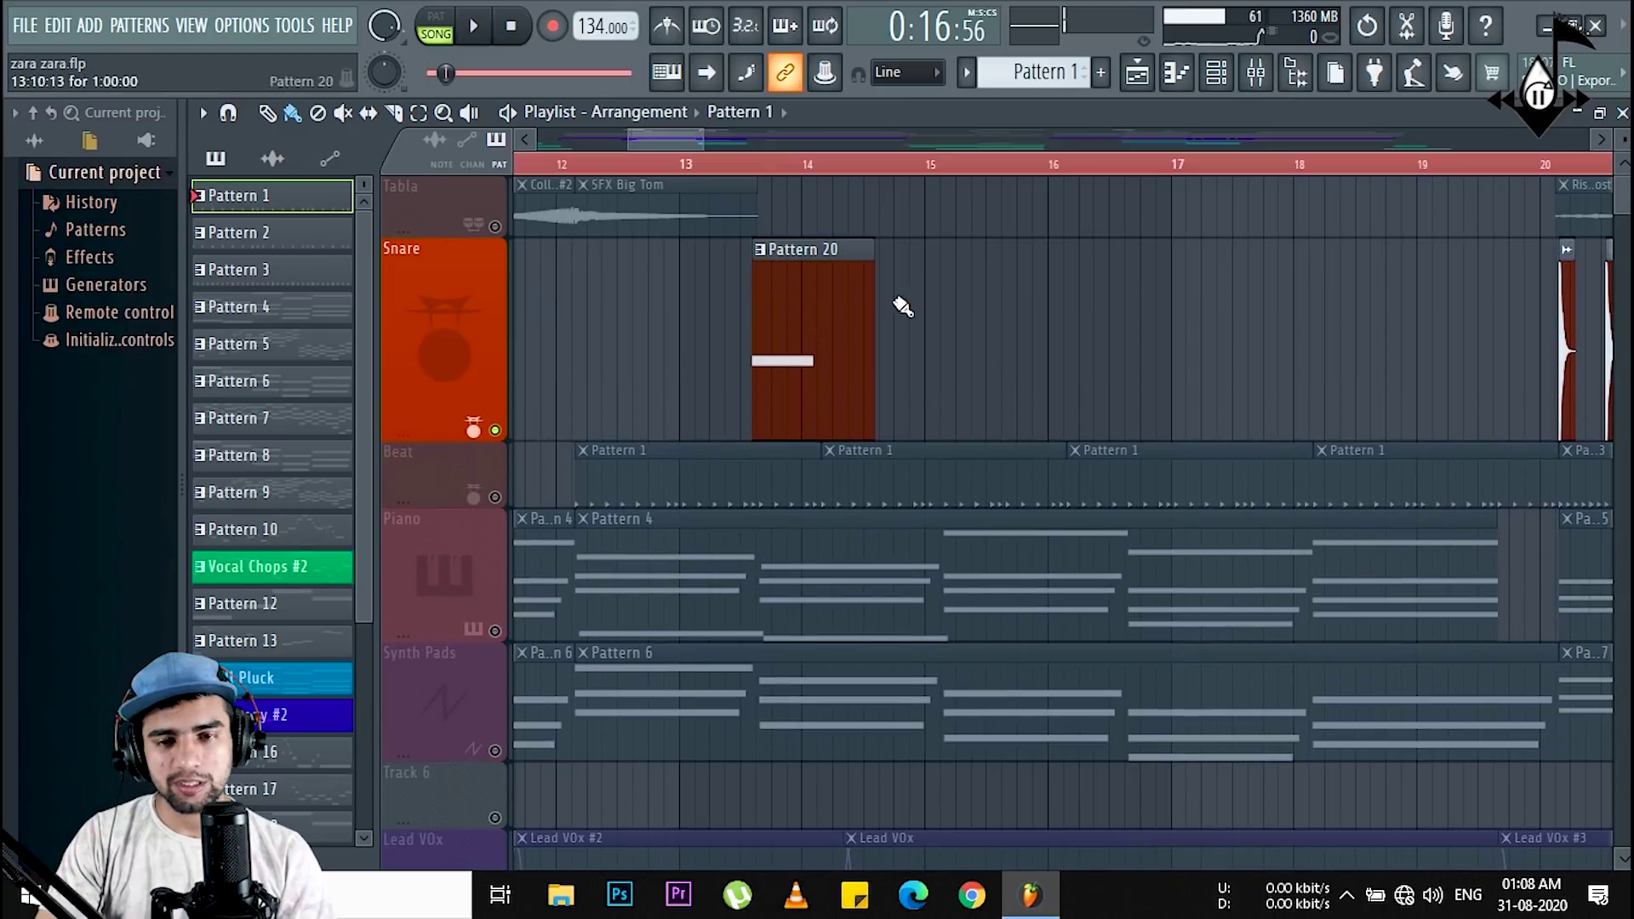
left_click(725, 163)
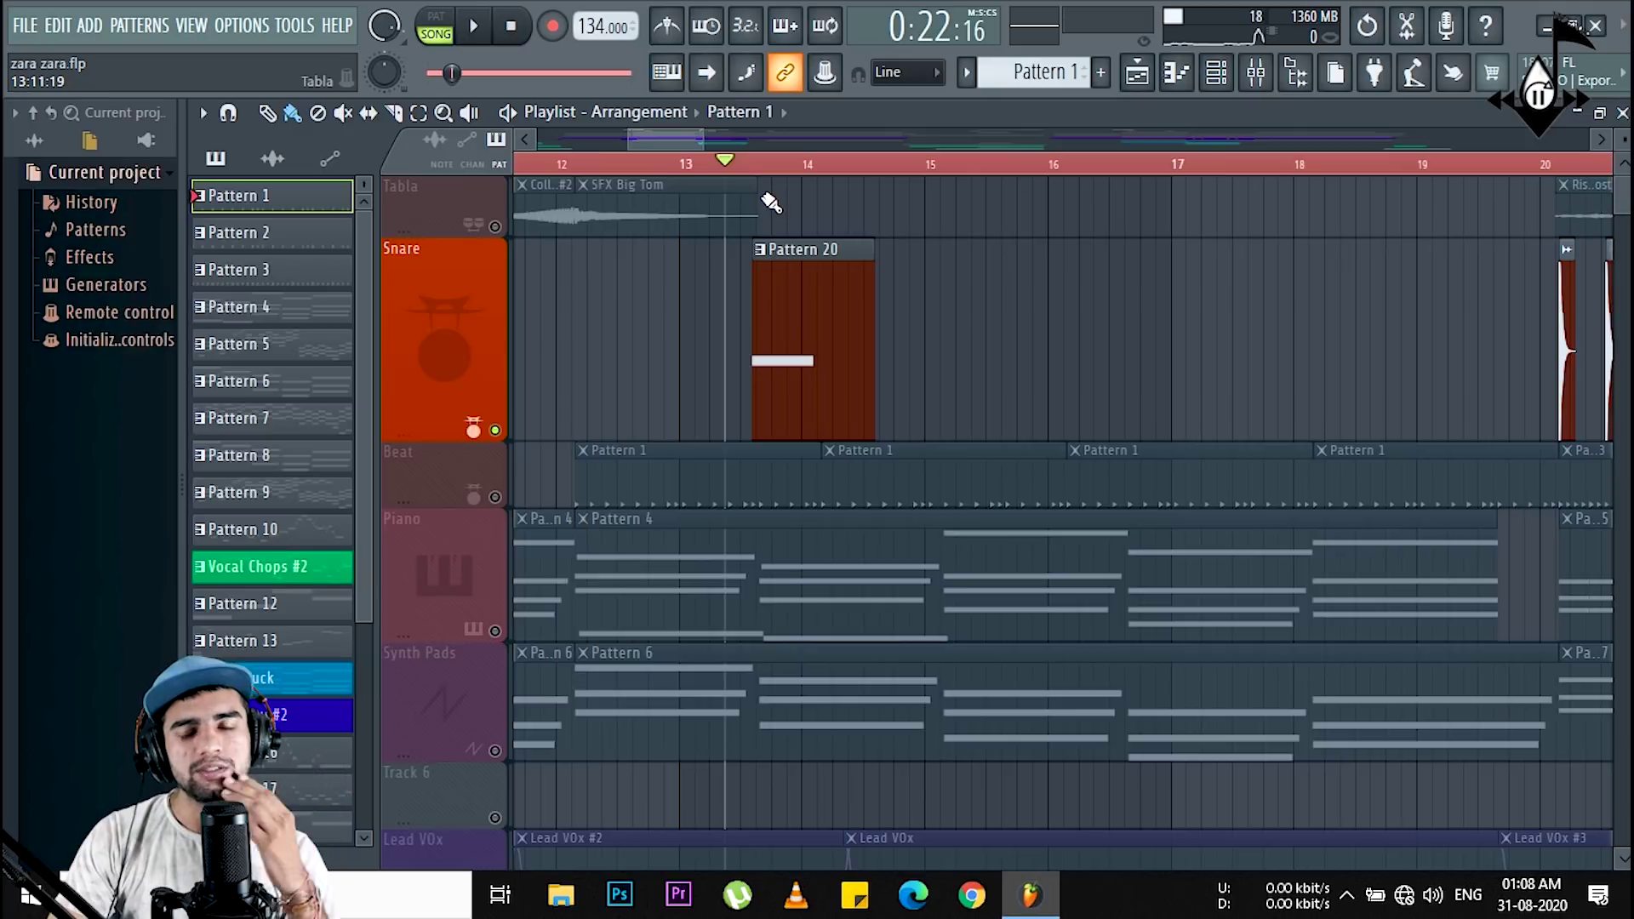
scroll(778, 164, "up", 2)
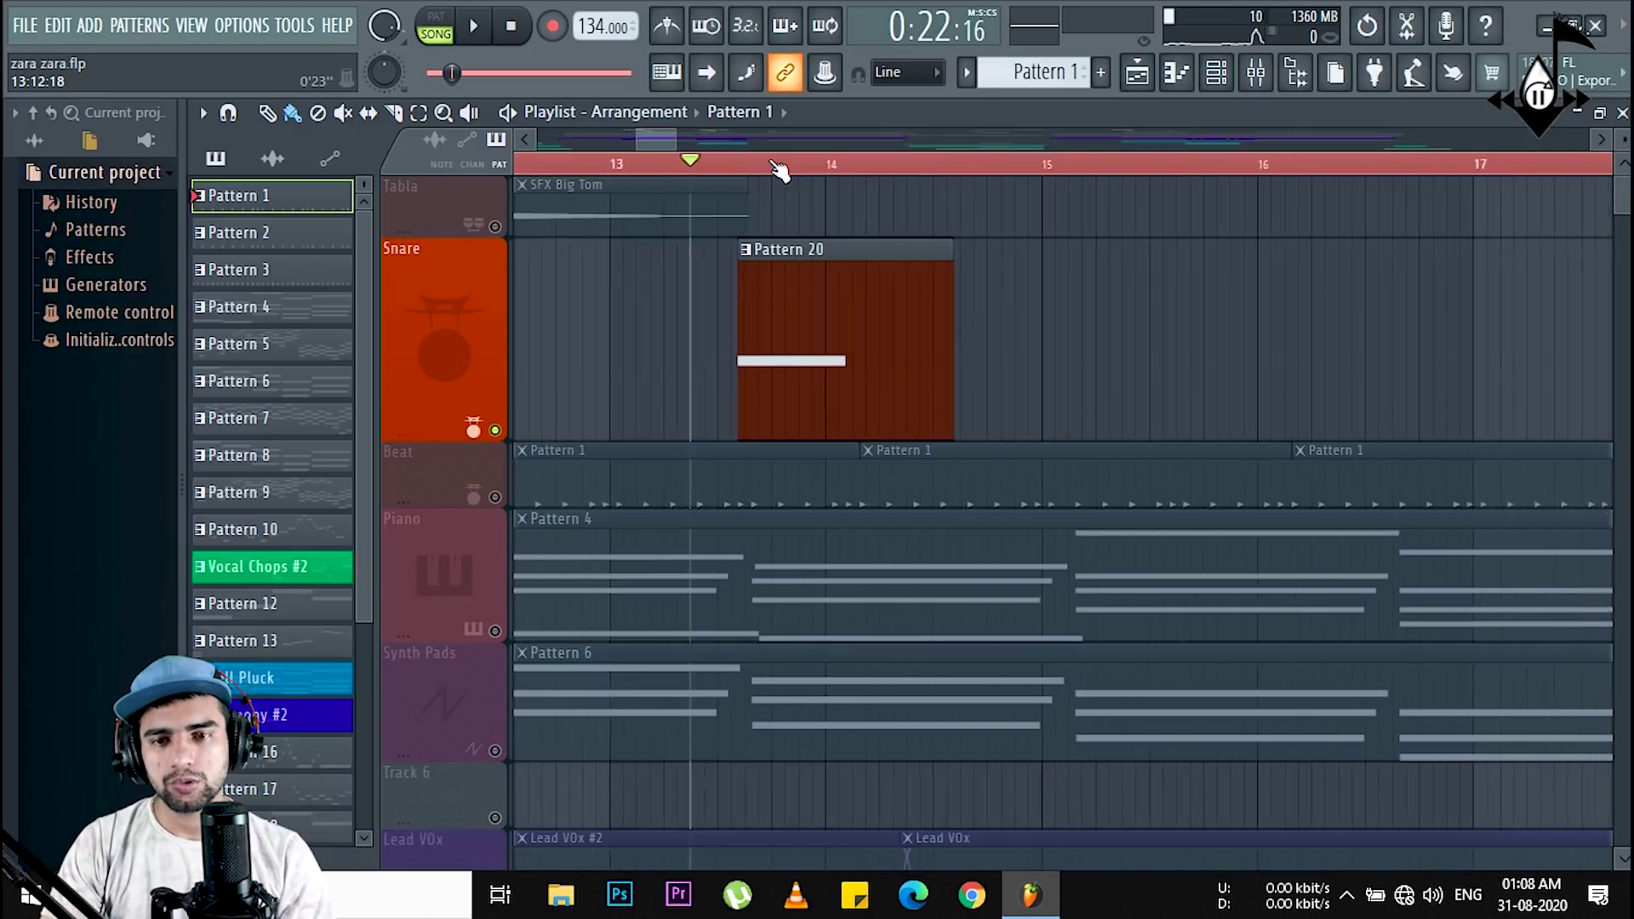
key("space")
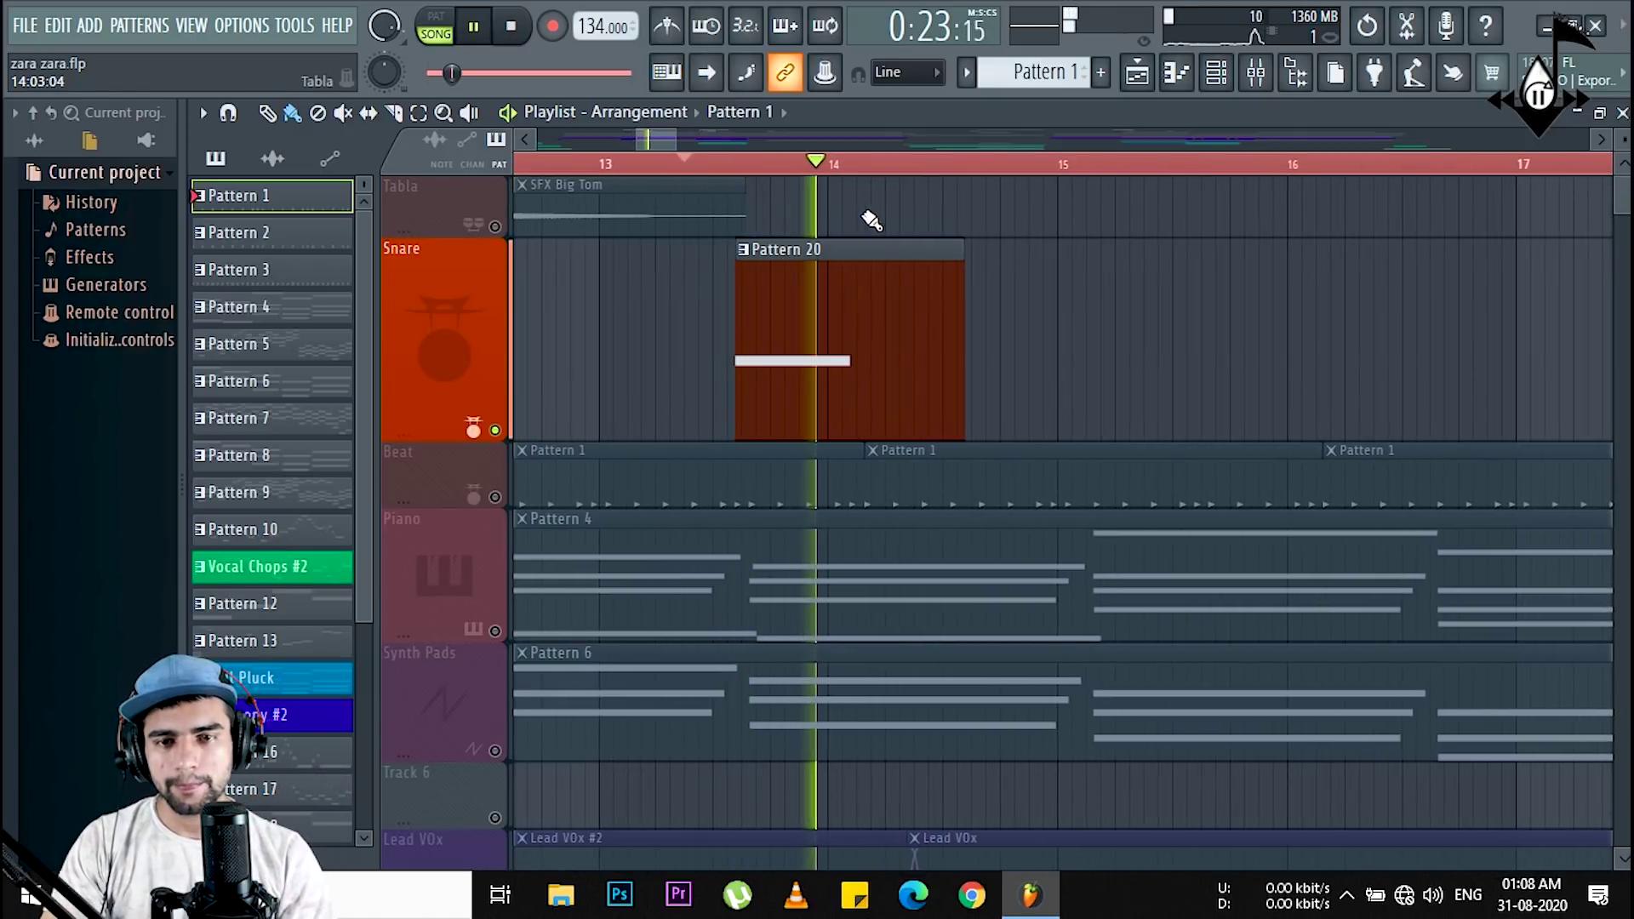
key("space")
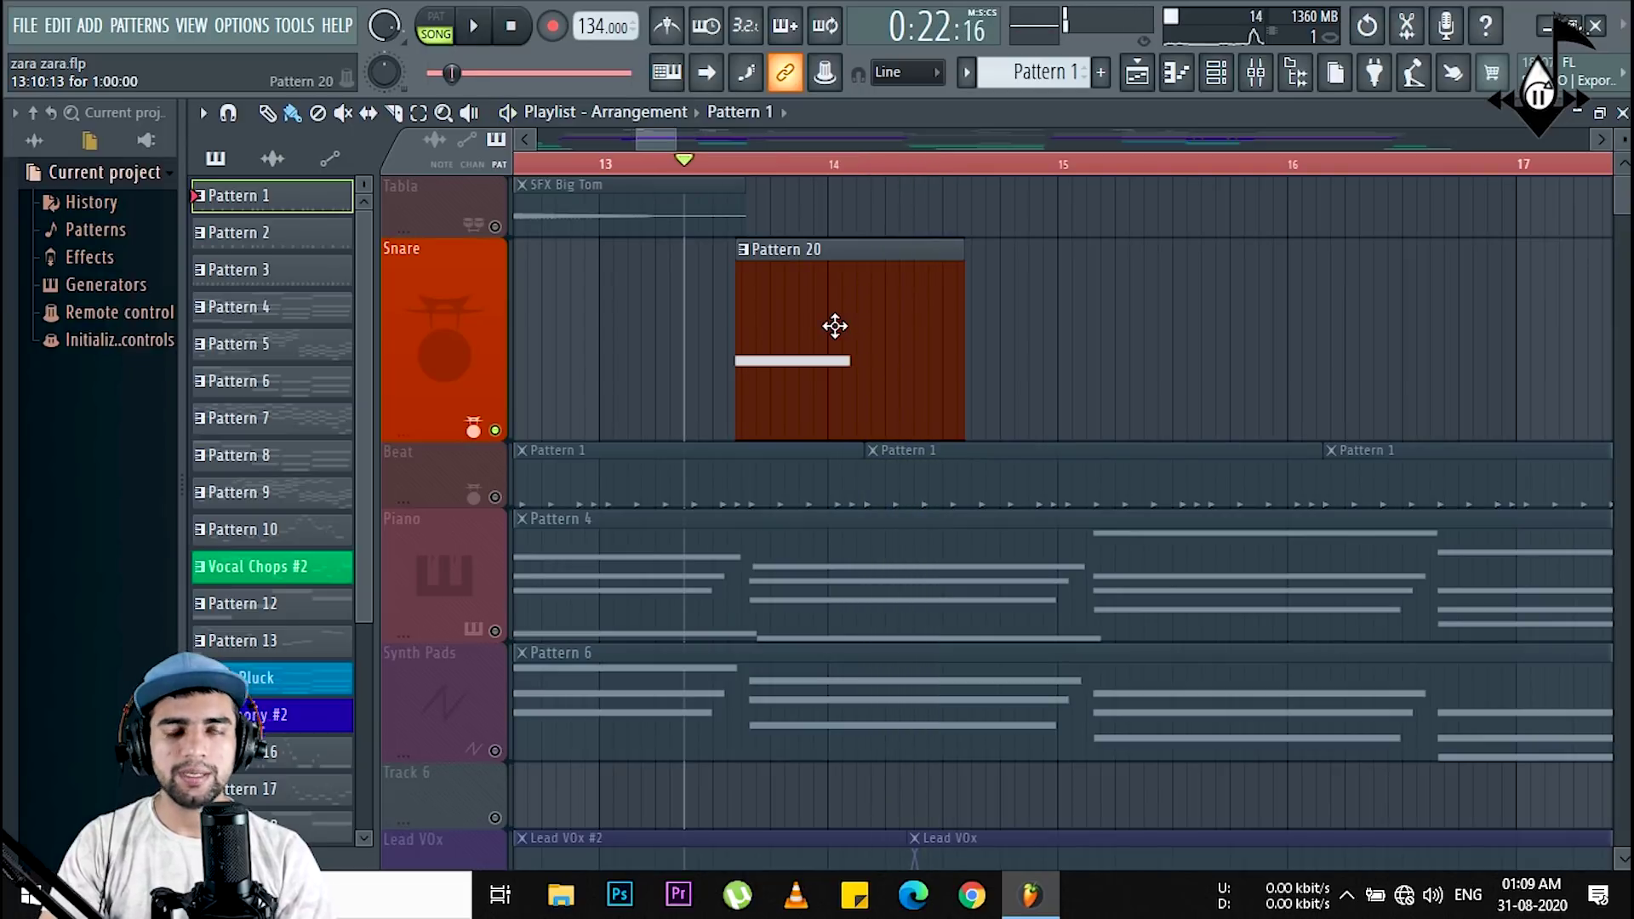
Step: Select Pattern 20, review the Echo crows instrument behind it in the channel rack, and close its plugin window
left_click(868, 326)
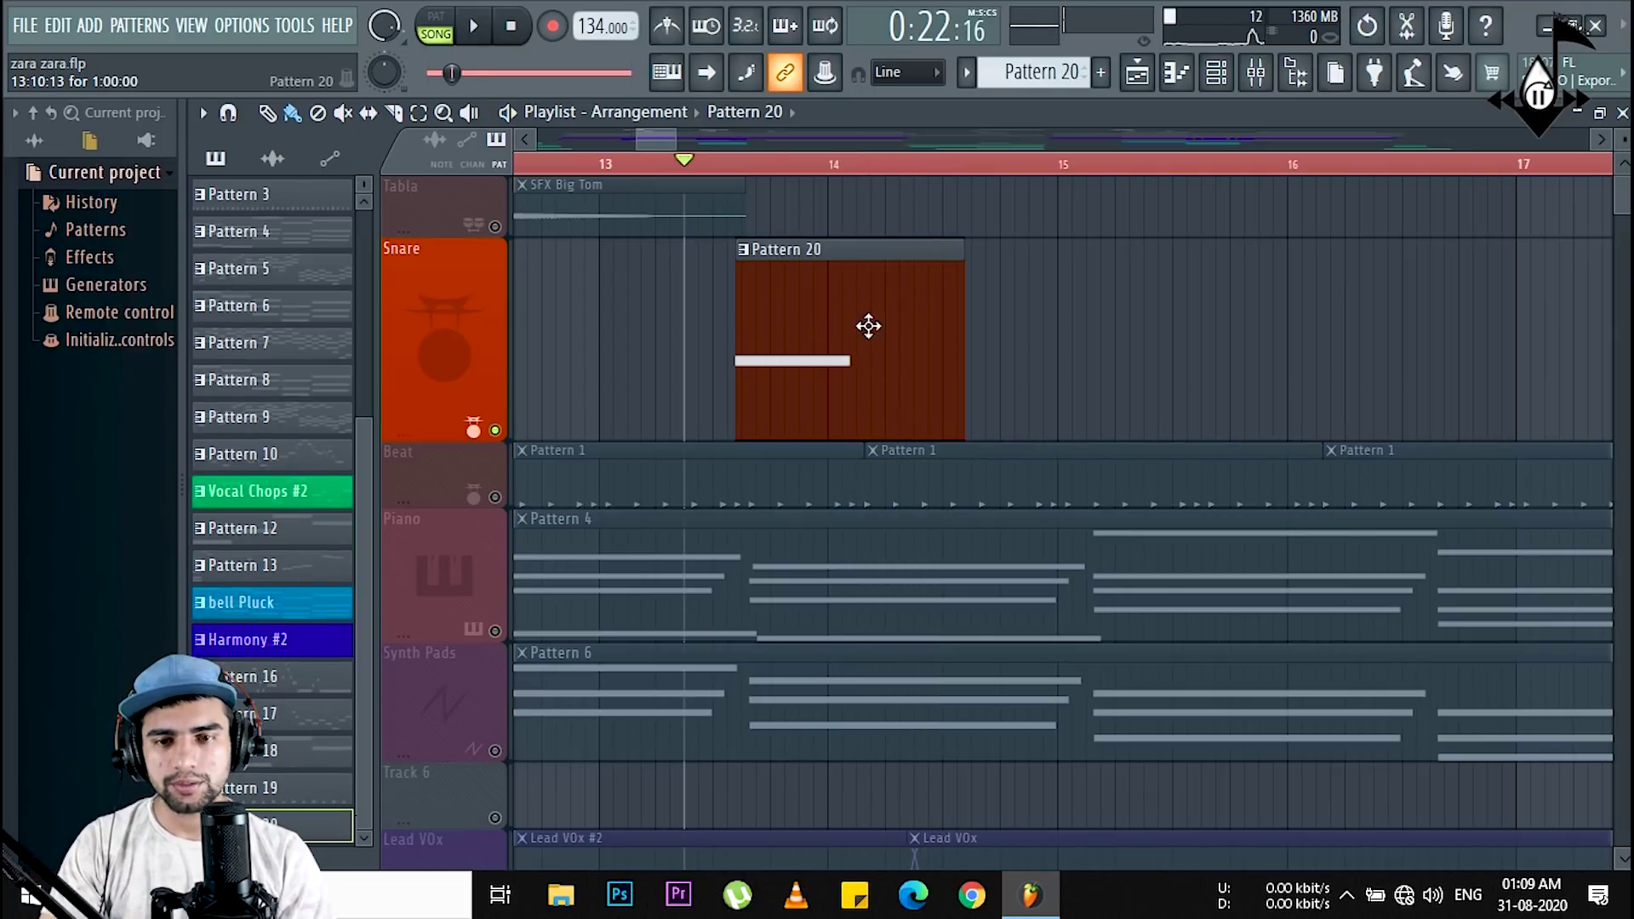
left_click(1216, 72)
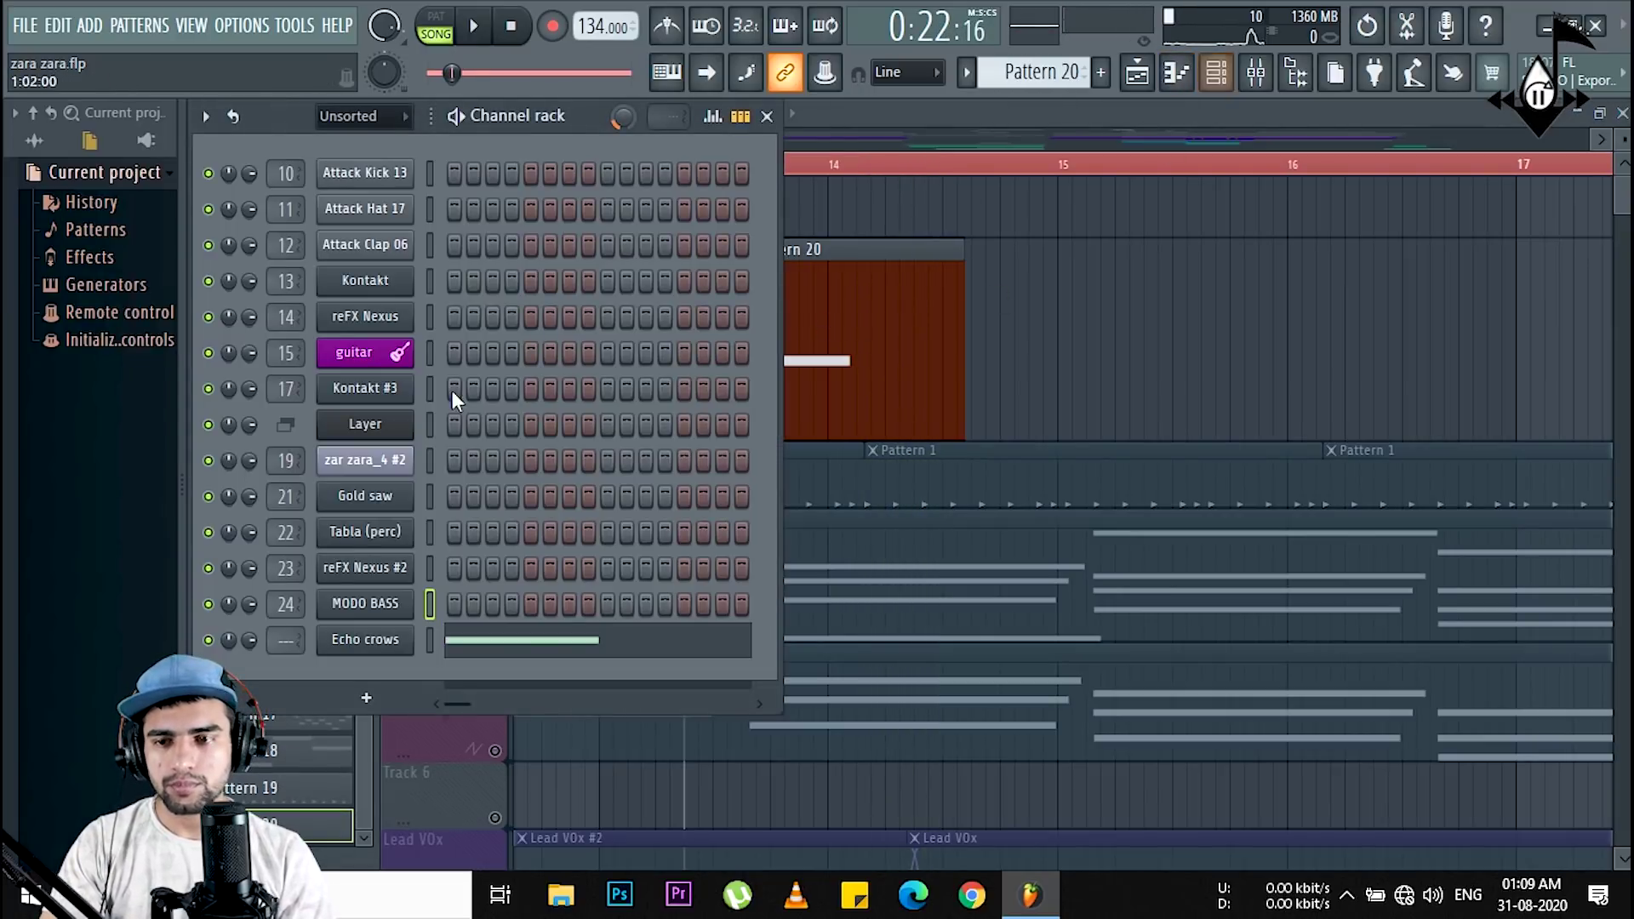
left_click(397, 650)
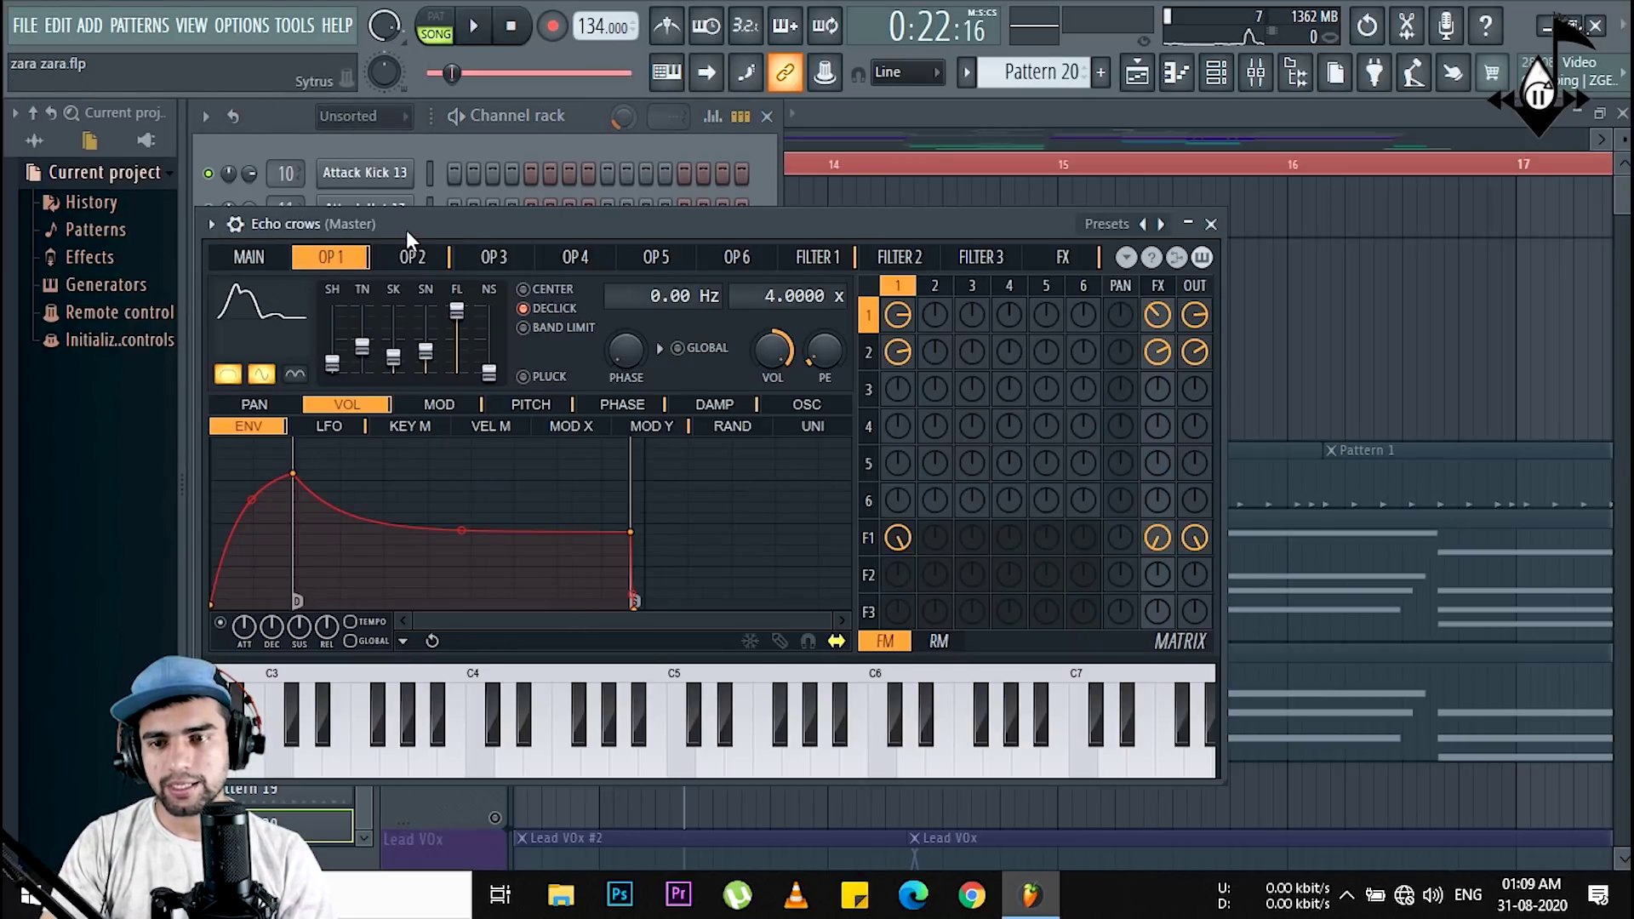
left_click_drag(406, 230, 531, 212)
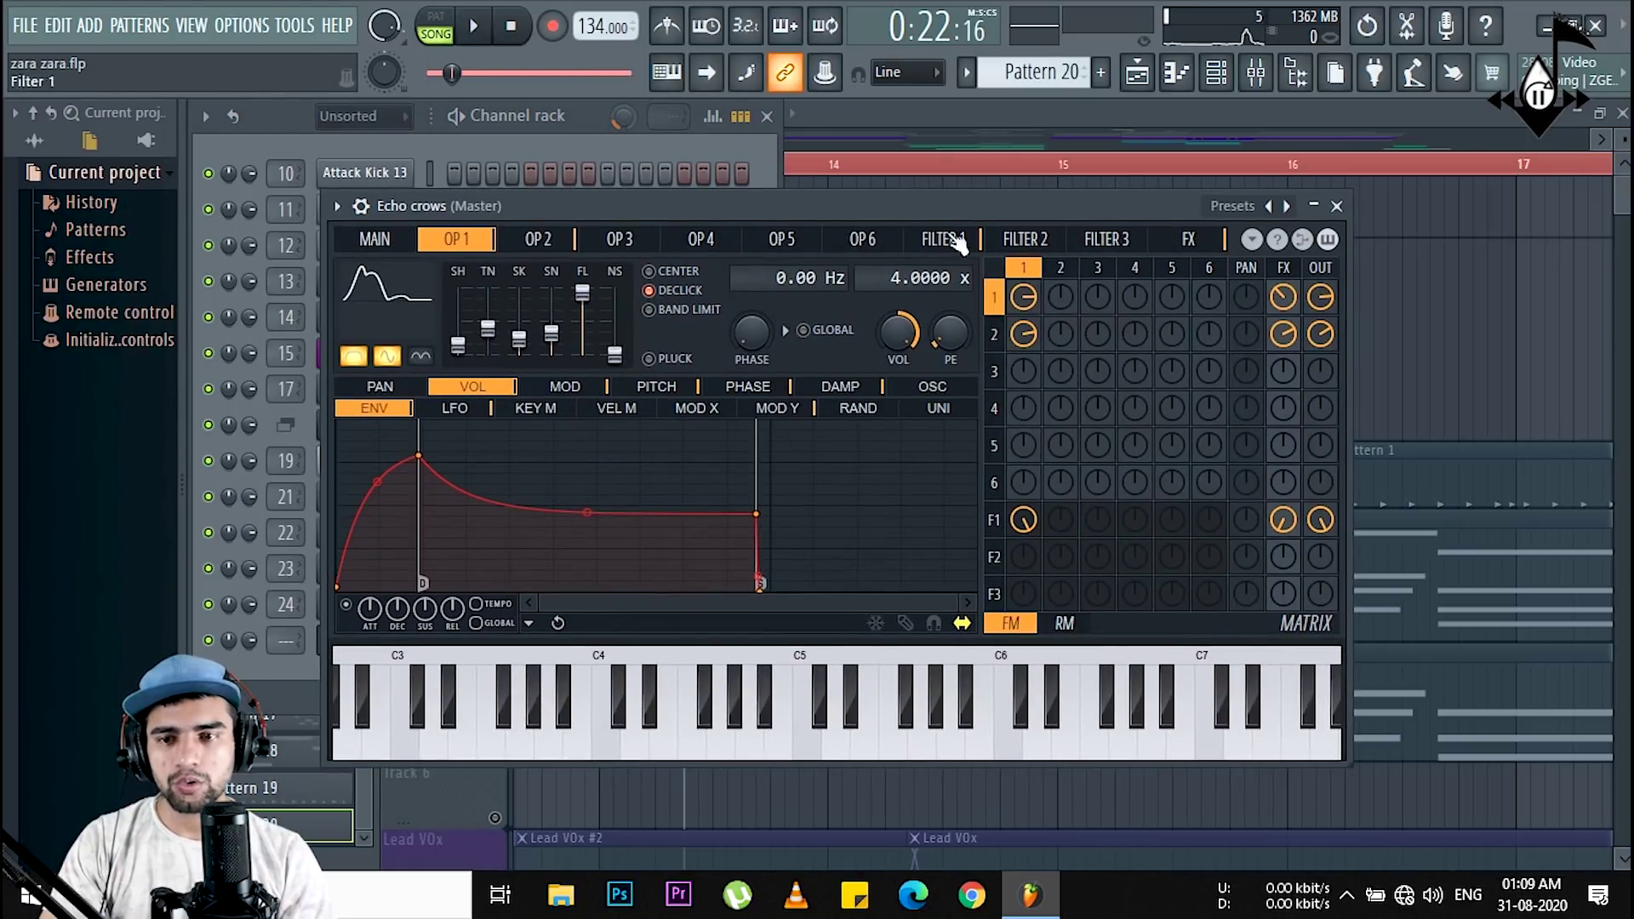
left_click(1337, 206)
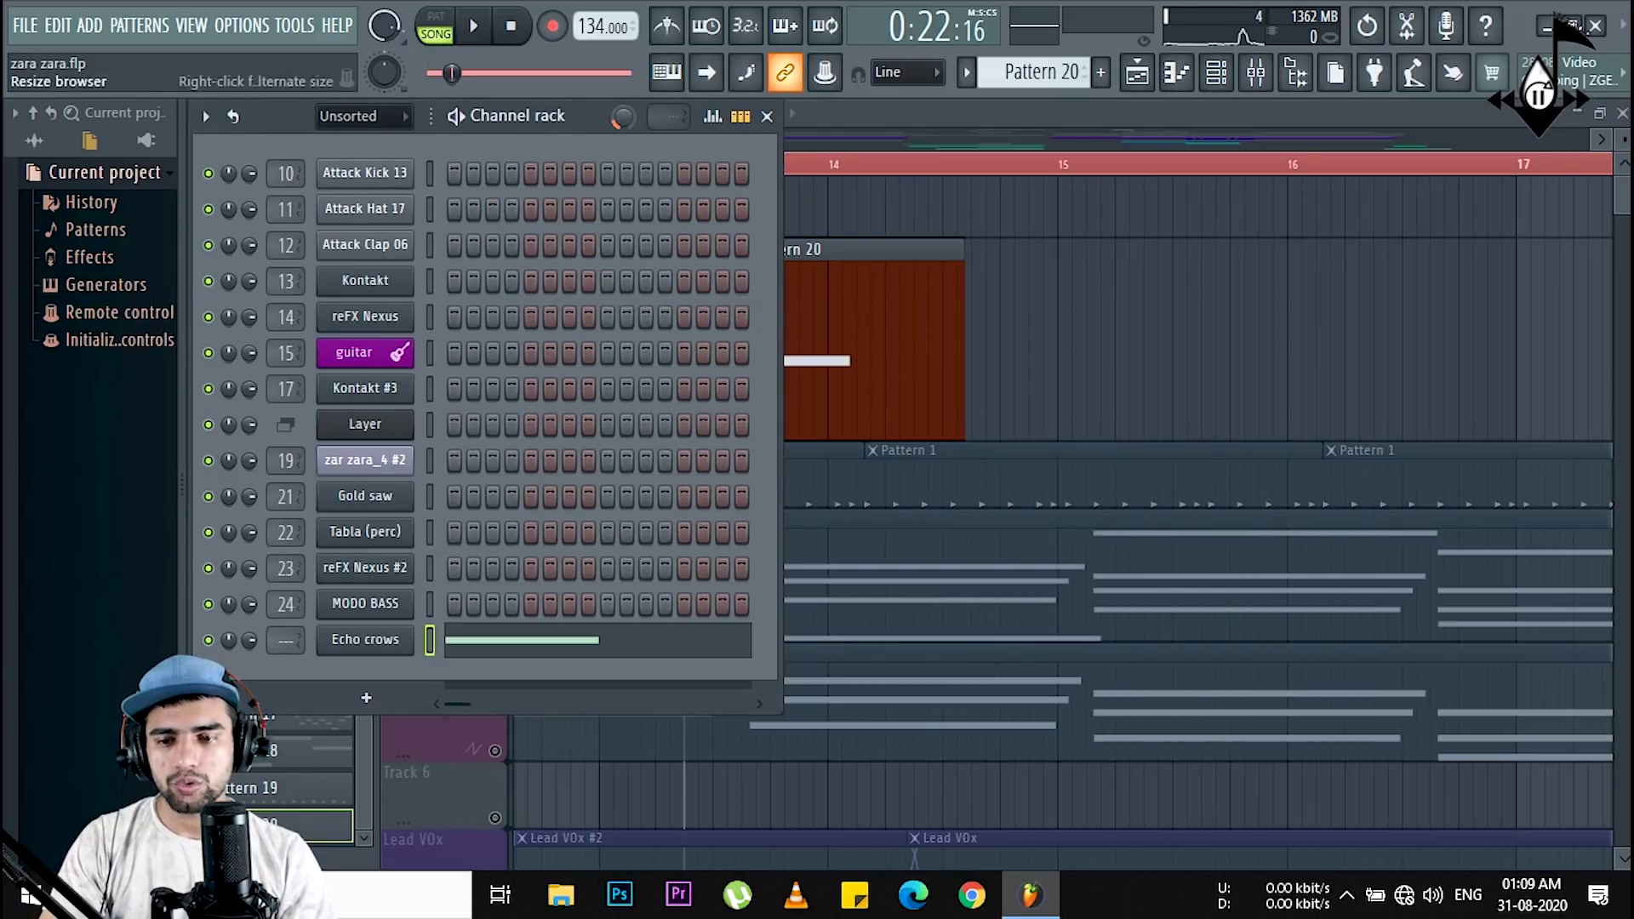
Step: Open the Echo crows piano roll and inspect its note in Pattern 20
right_click(400, 639)
left_click(447, 529)
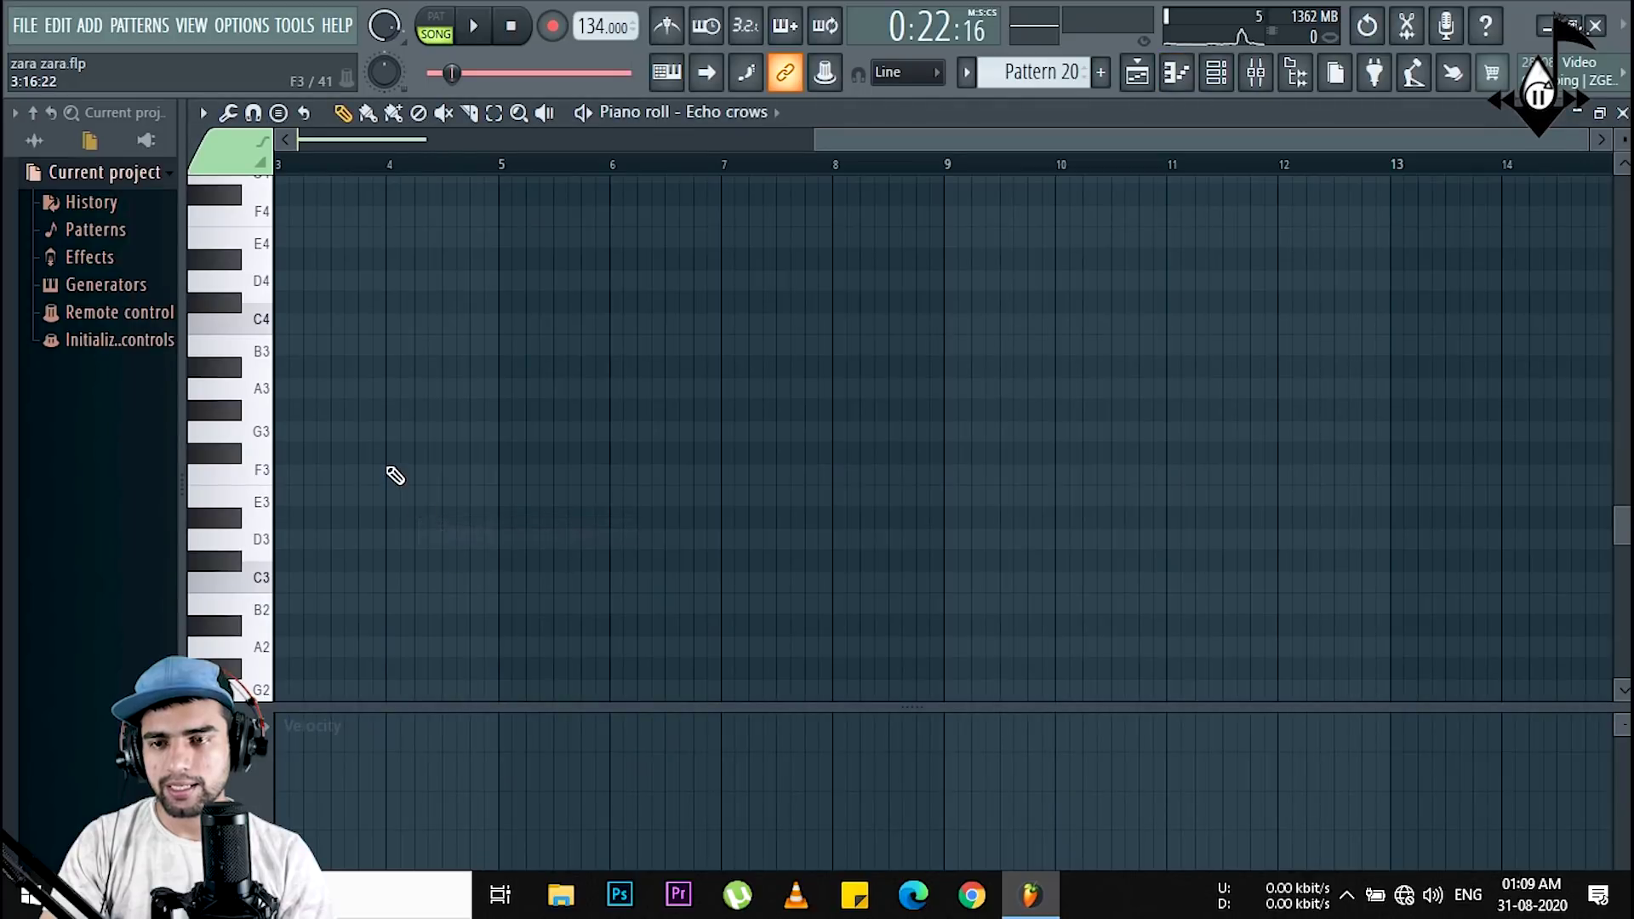
scroll(380, 471, "up", 6)
Step: Audition the F6 note lengthened to a full bar, and shorten it back to half a bar
left_click(303, 443)
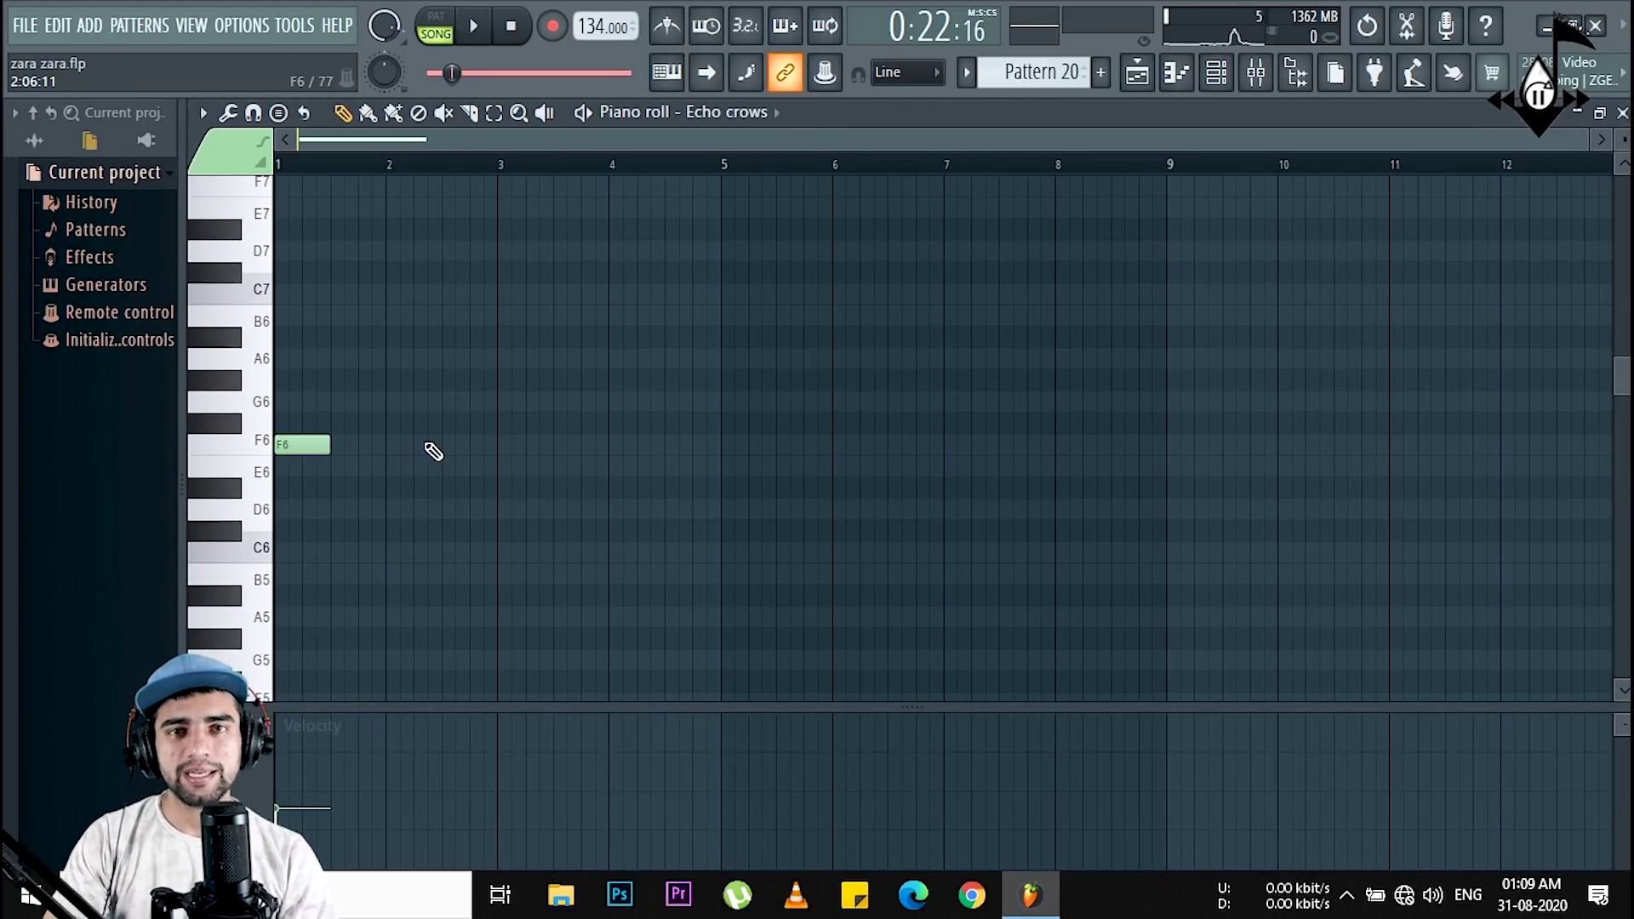
left_click_drag(329, 445, 386, 444)
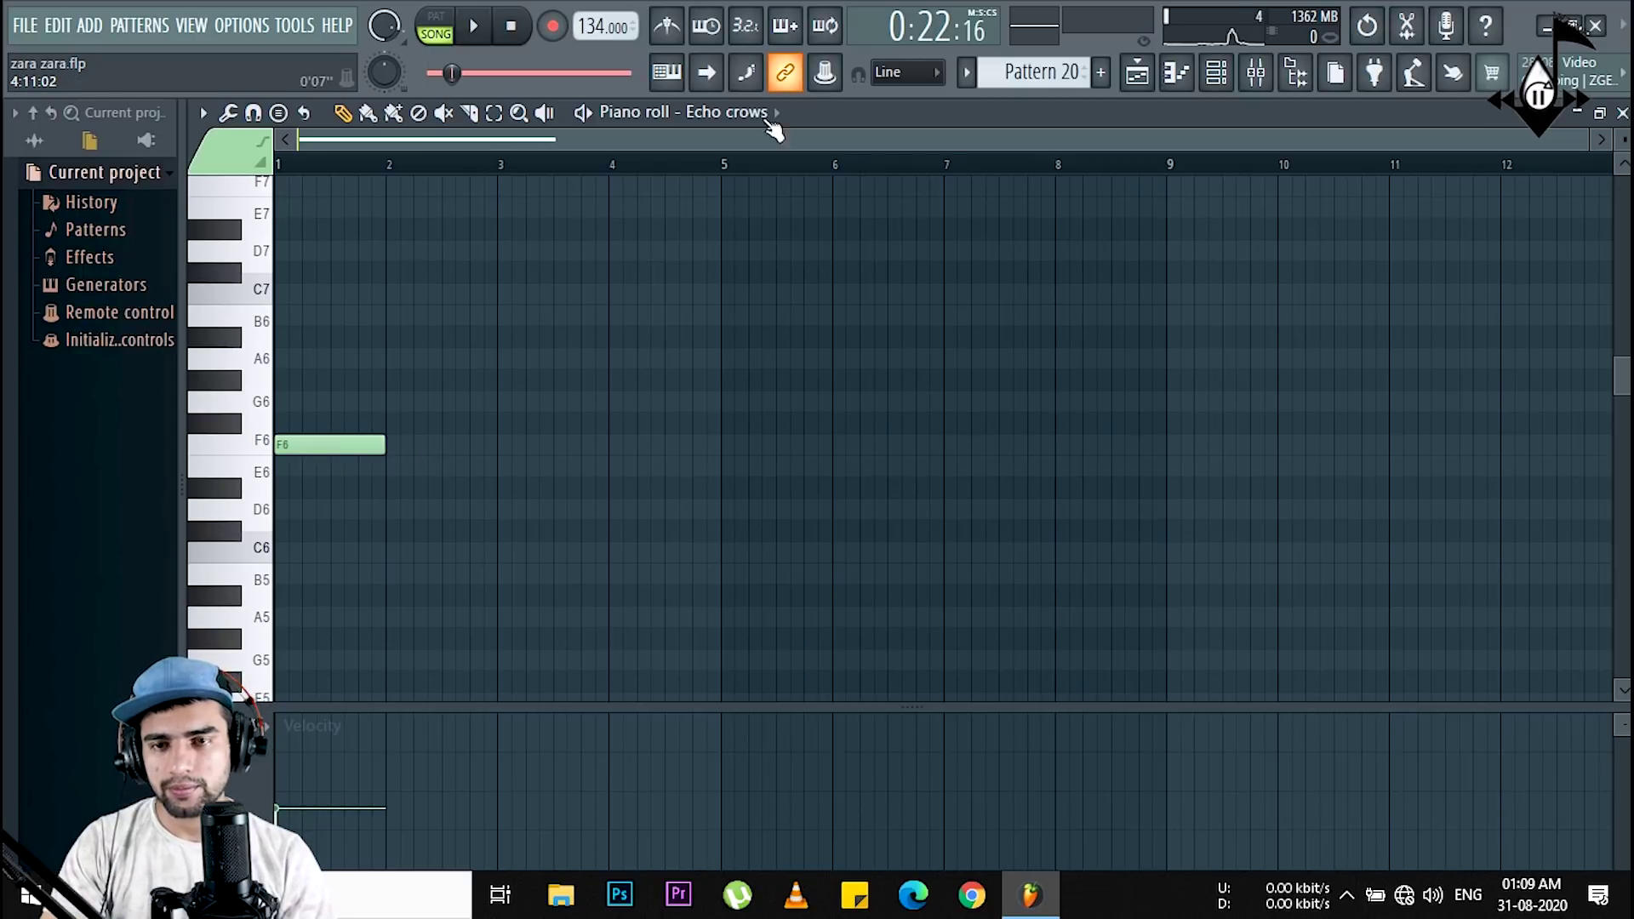
left_click(584, 112)
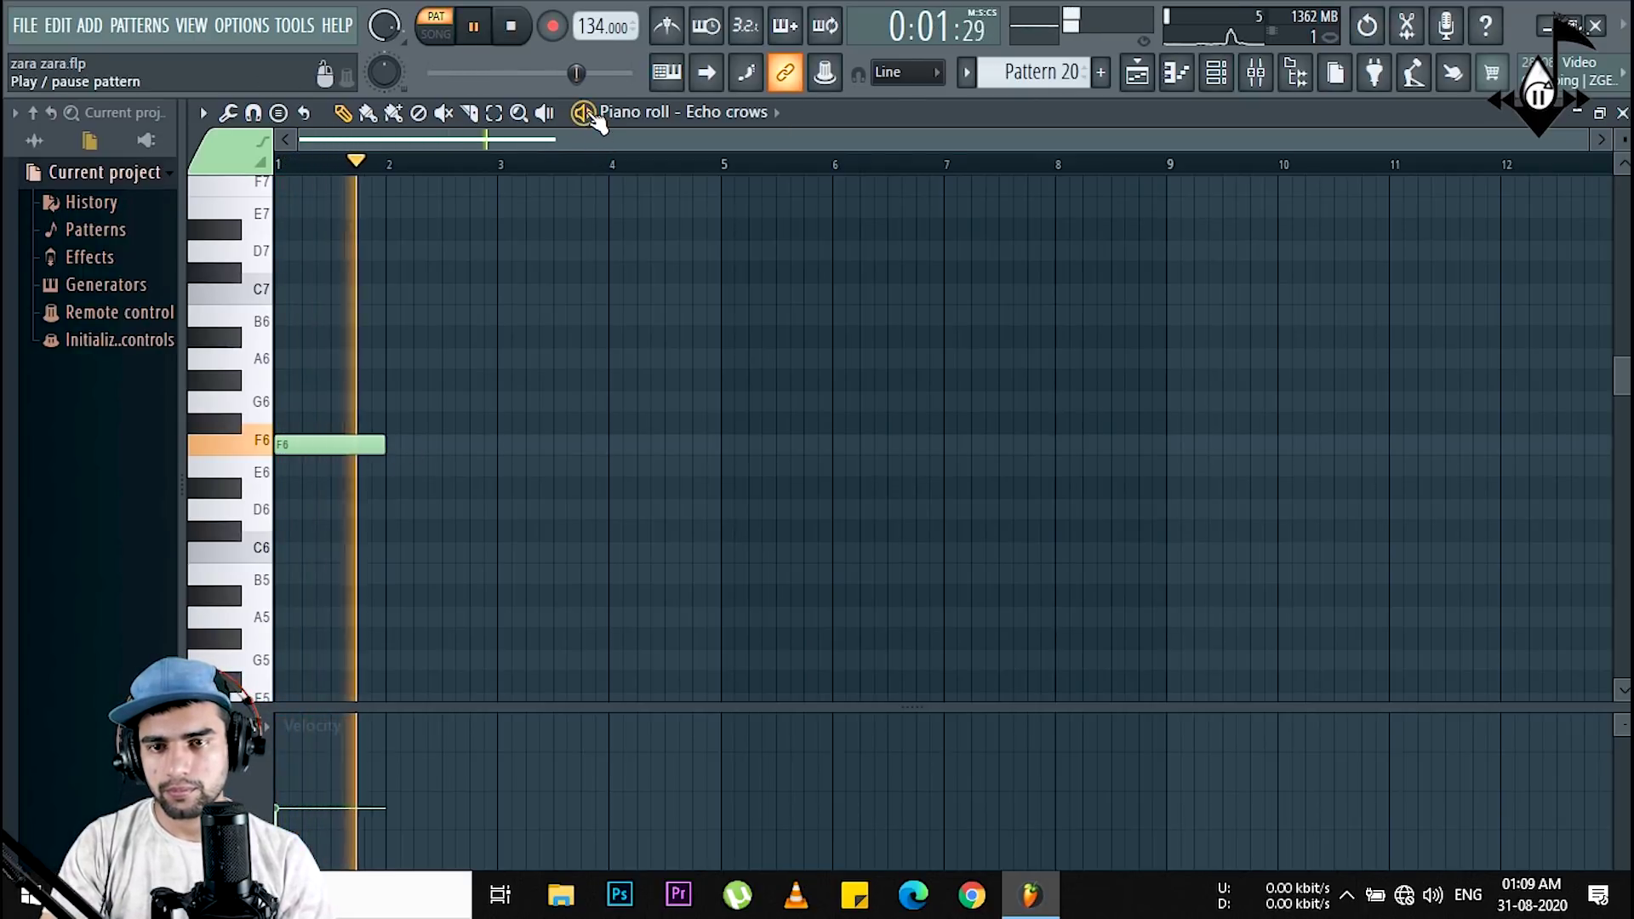
left_click(594, 117)
left_click_drag(386, 445, 330, 444)
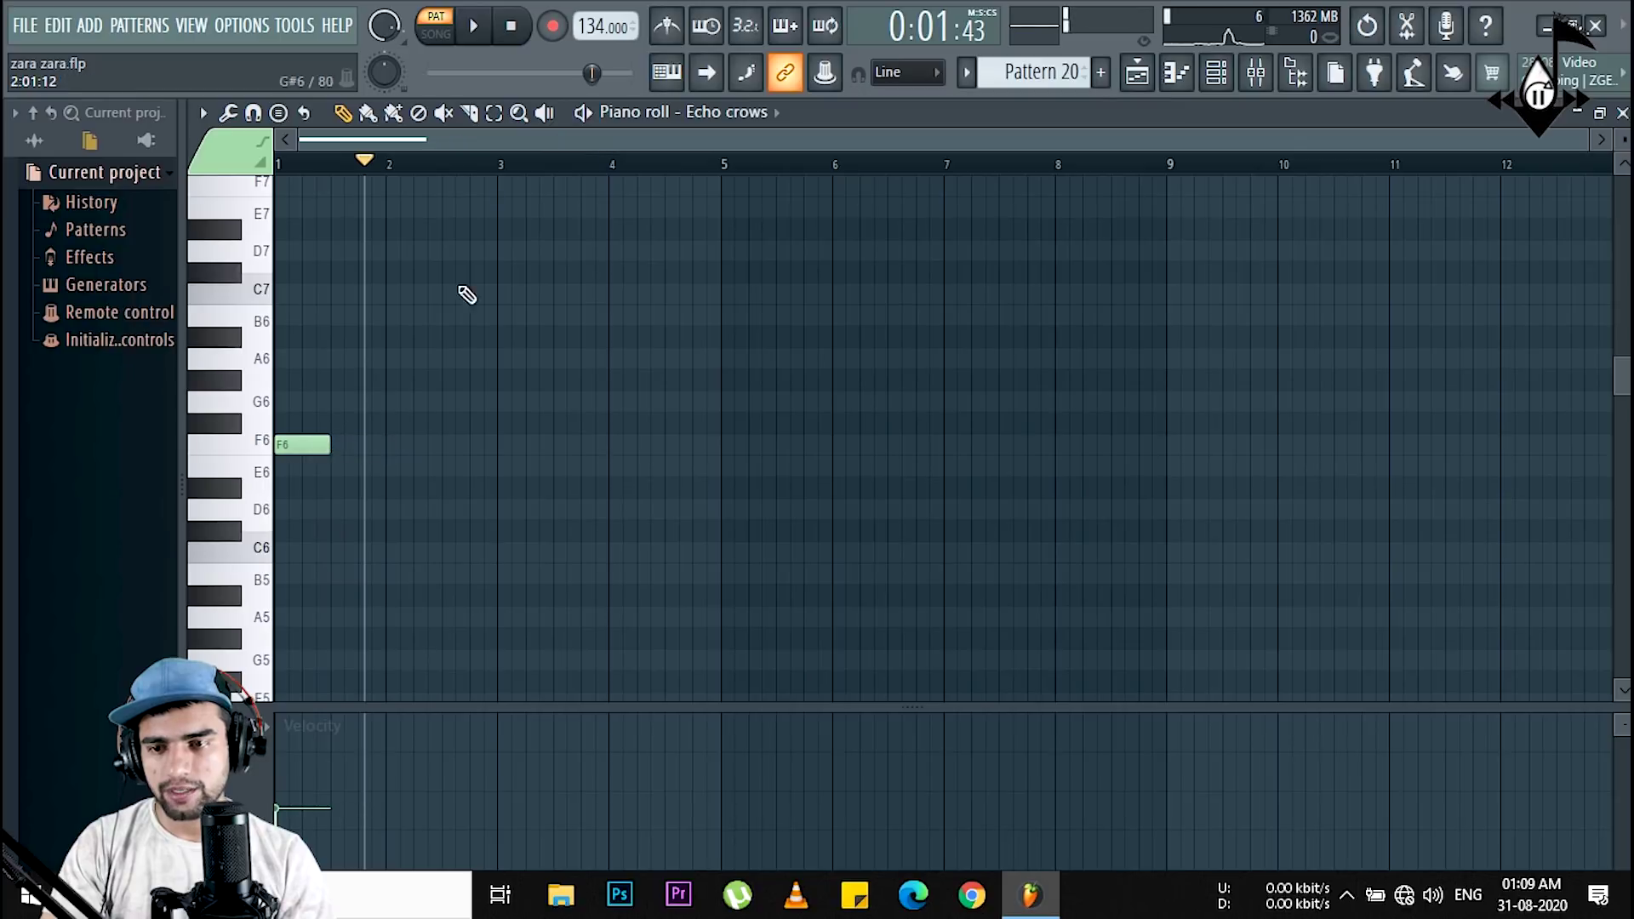
Step: Return the playhead to the start of Pattern 20 and briefly play the half-bar F6 note
left_click_drag(364, 161, 281, 161)
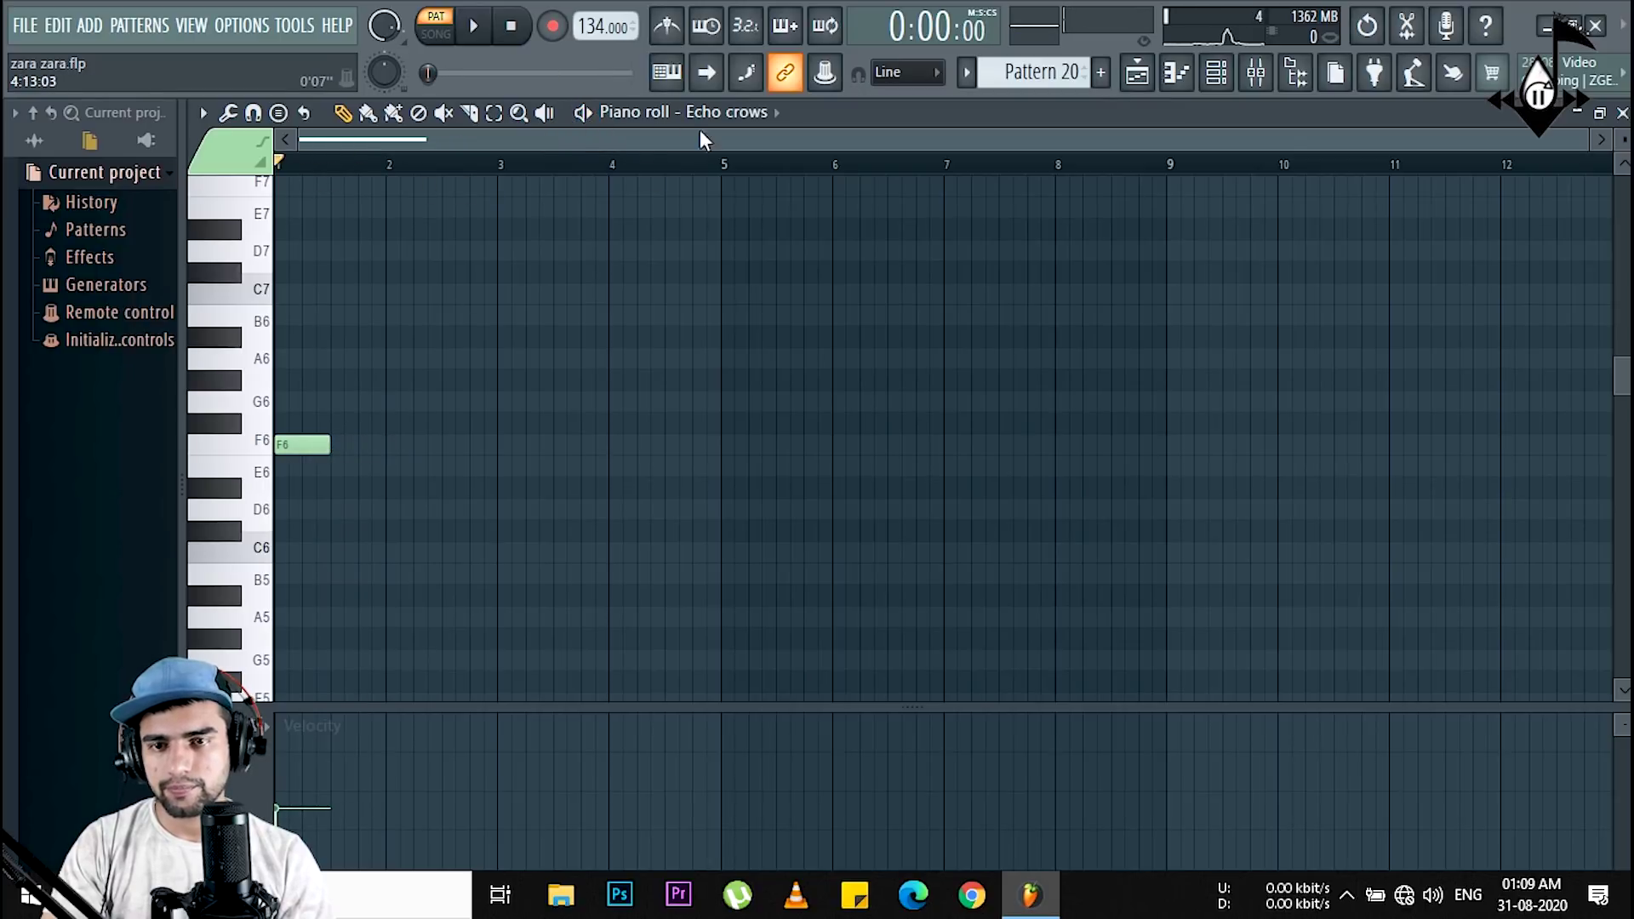
left_click(596, 117)
left_click(597, 126)
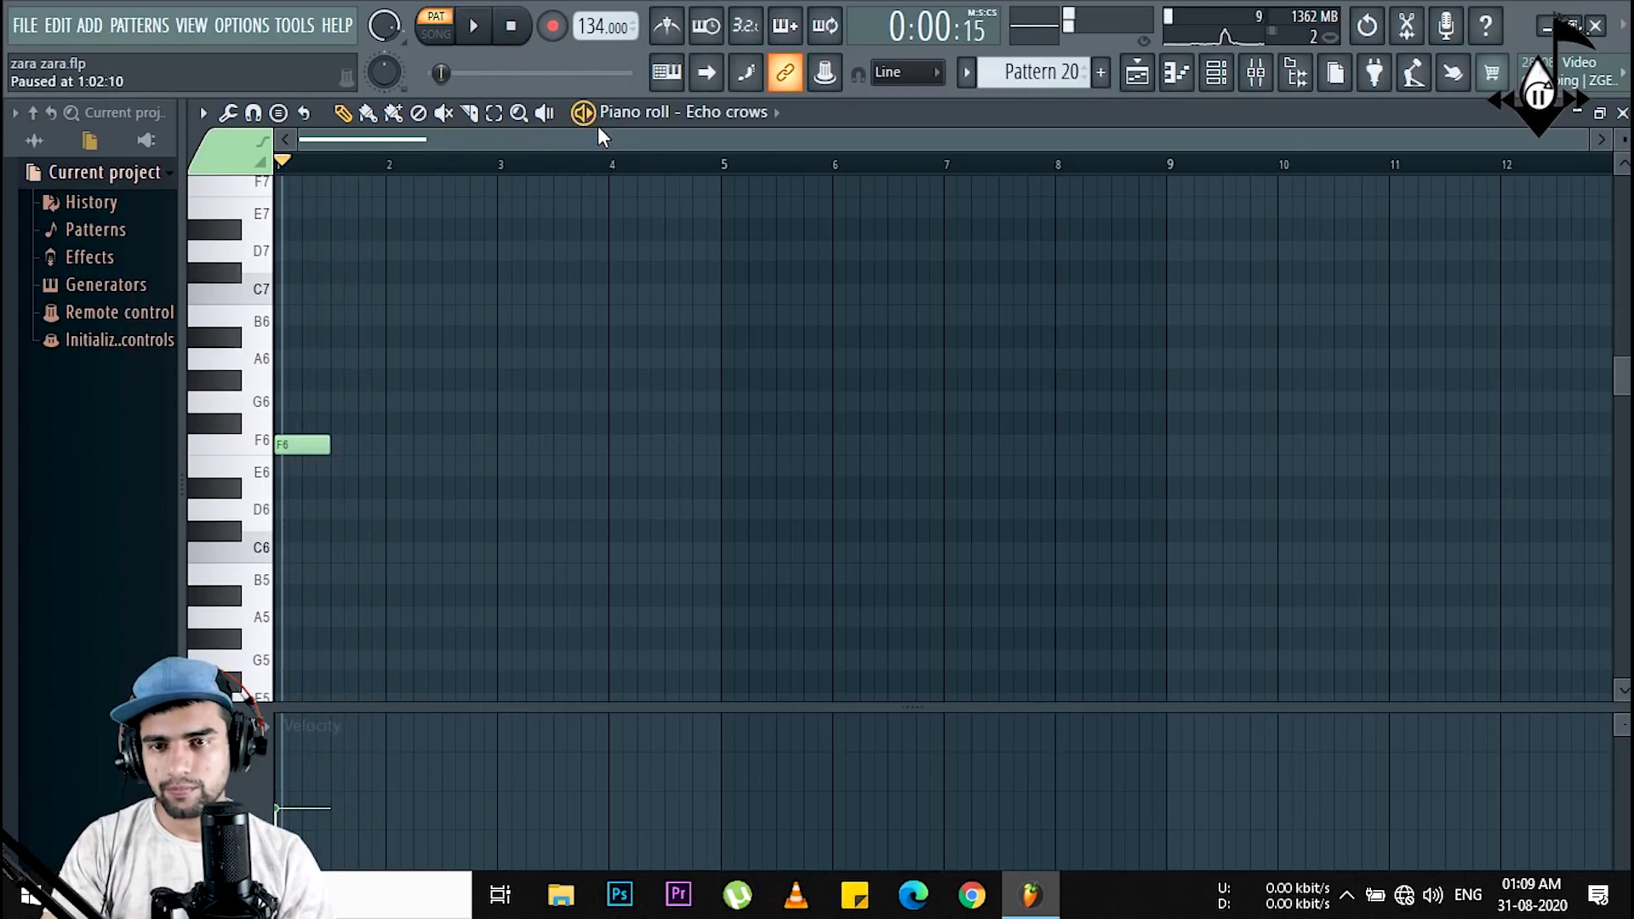
Step: Return to the playlist and play the Snare and Tabla tracks together from about bar 20 past bar 22
left_click(1138, 71)
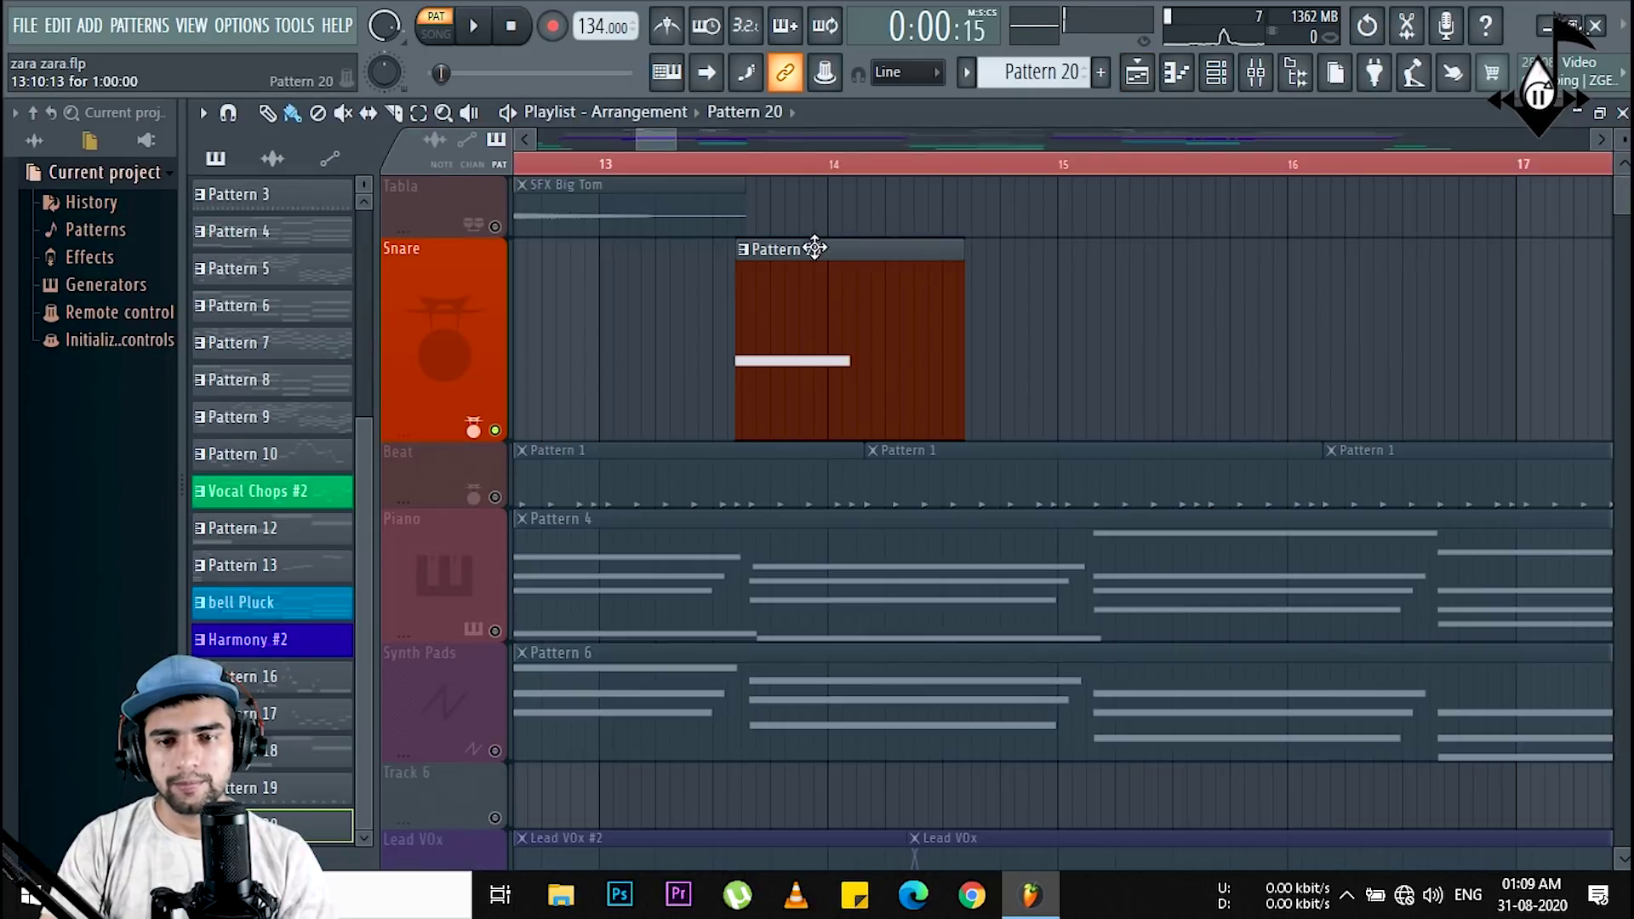
left_click(730, 166)
scroll(805, 166, "down", 4)
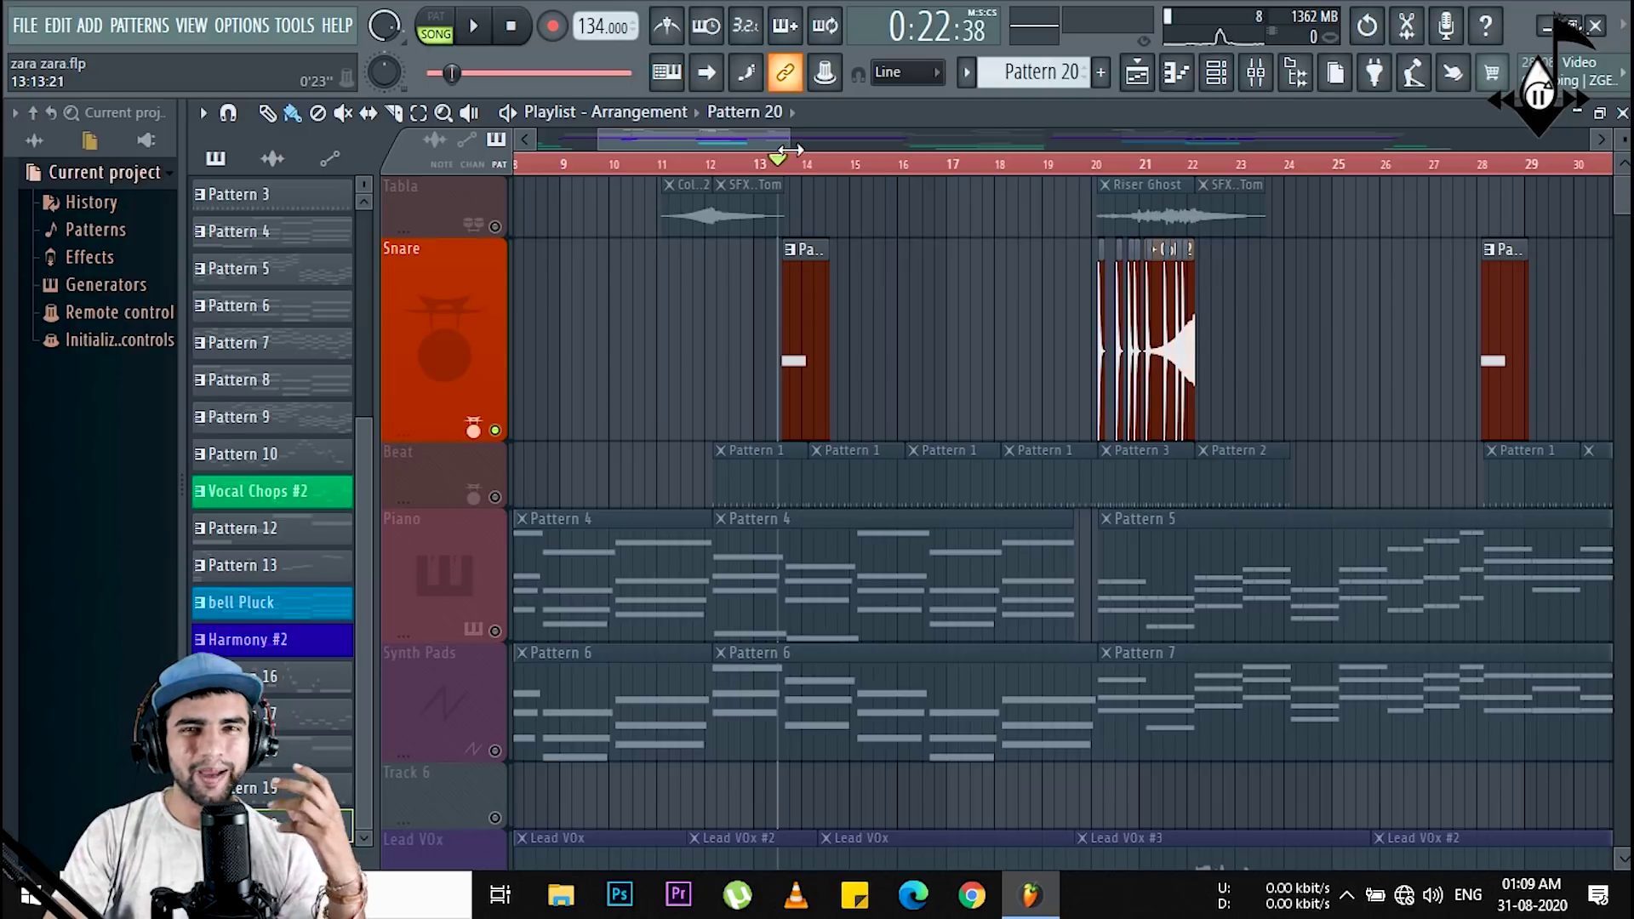
left_click_drag(724, 142, 752, 166)
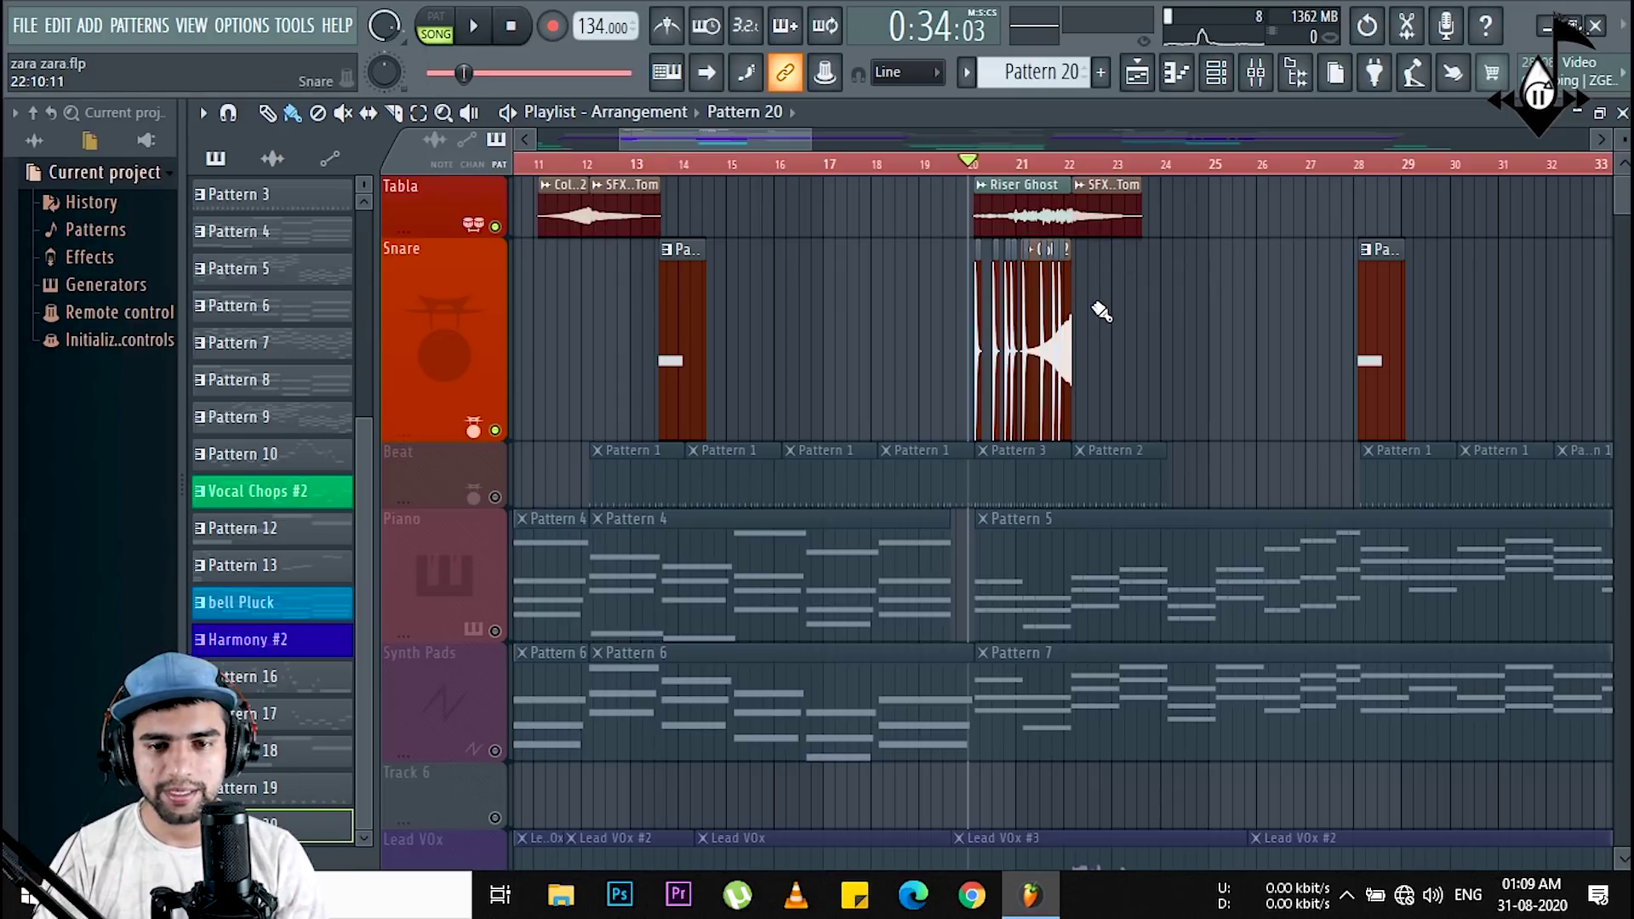
key("space")
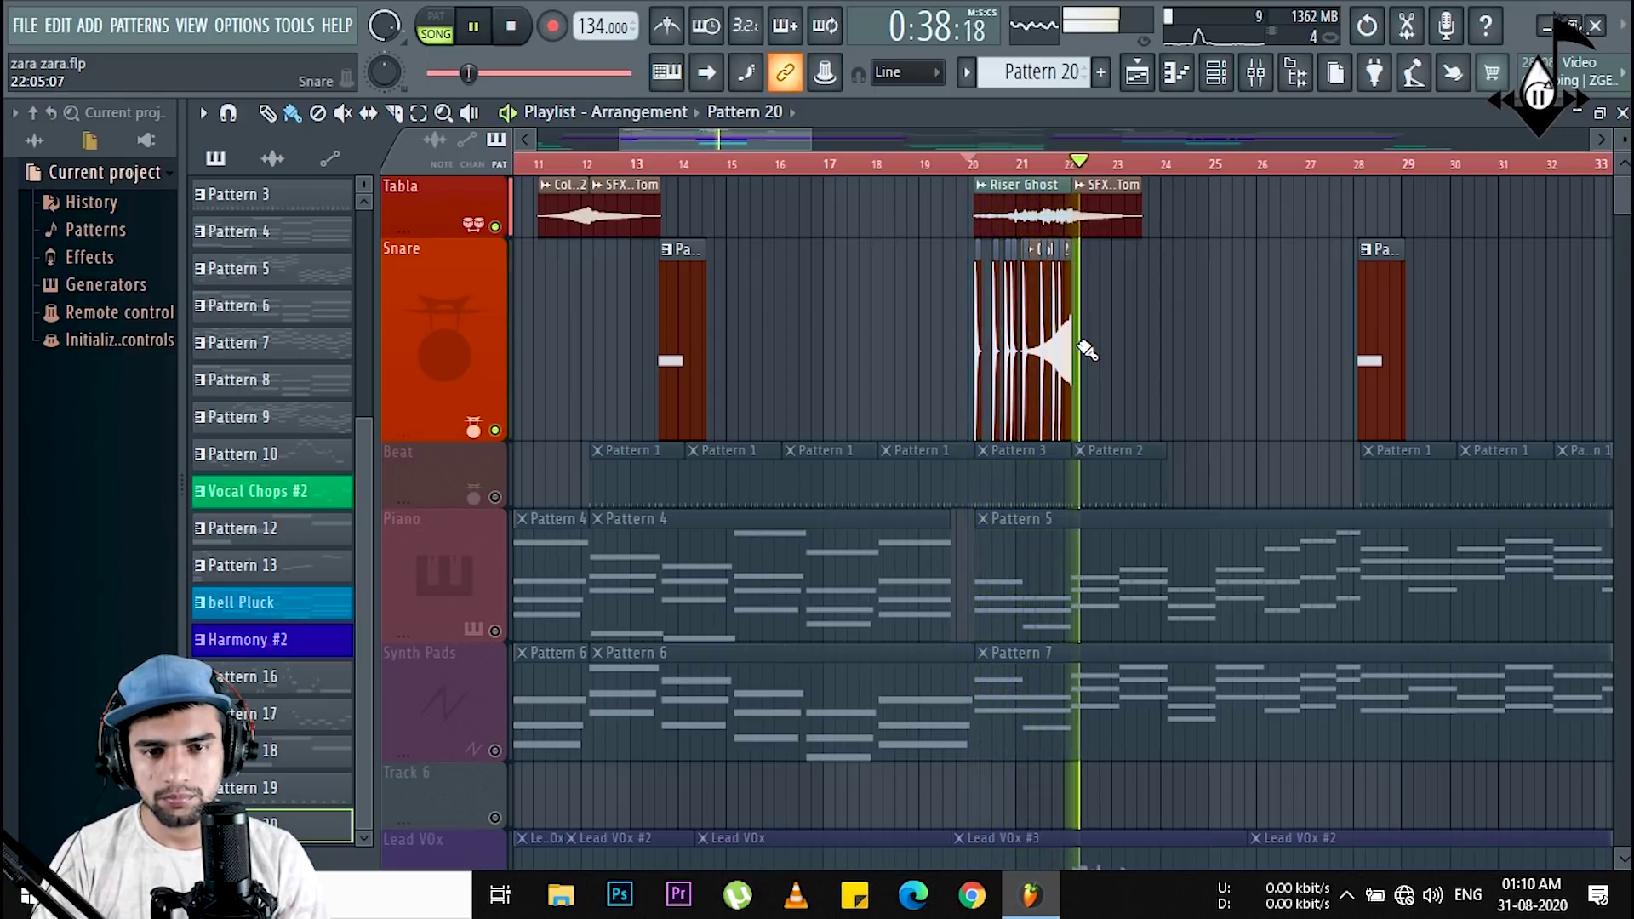
key("space")
Step: Look over the arrangement's remaining tracks and later sections, and place the playhead at bar 28
scroll(996, 383, "down", 3)
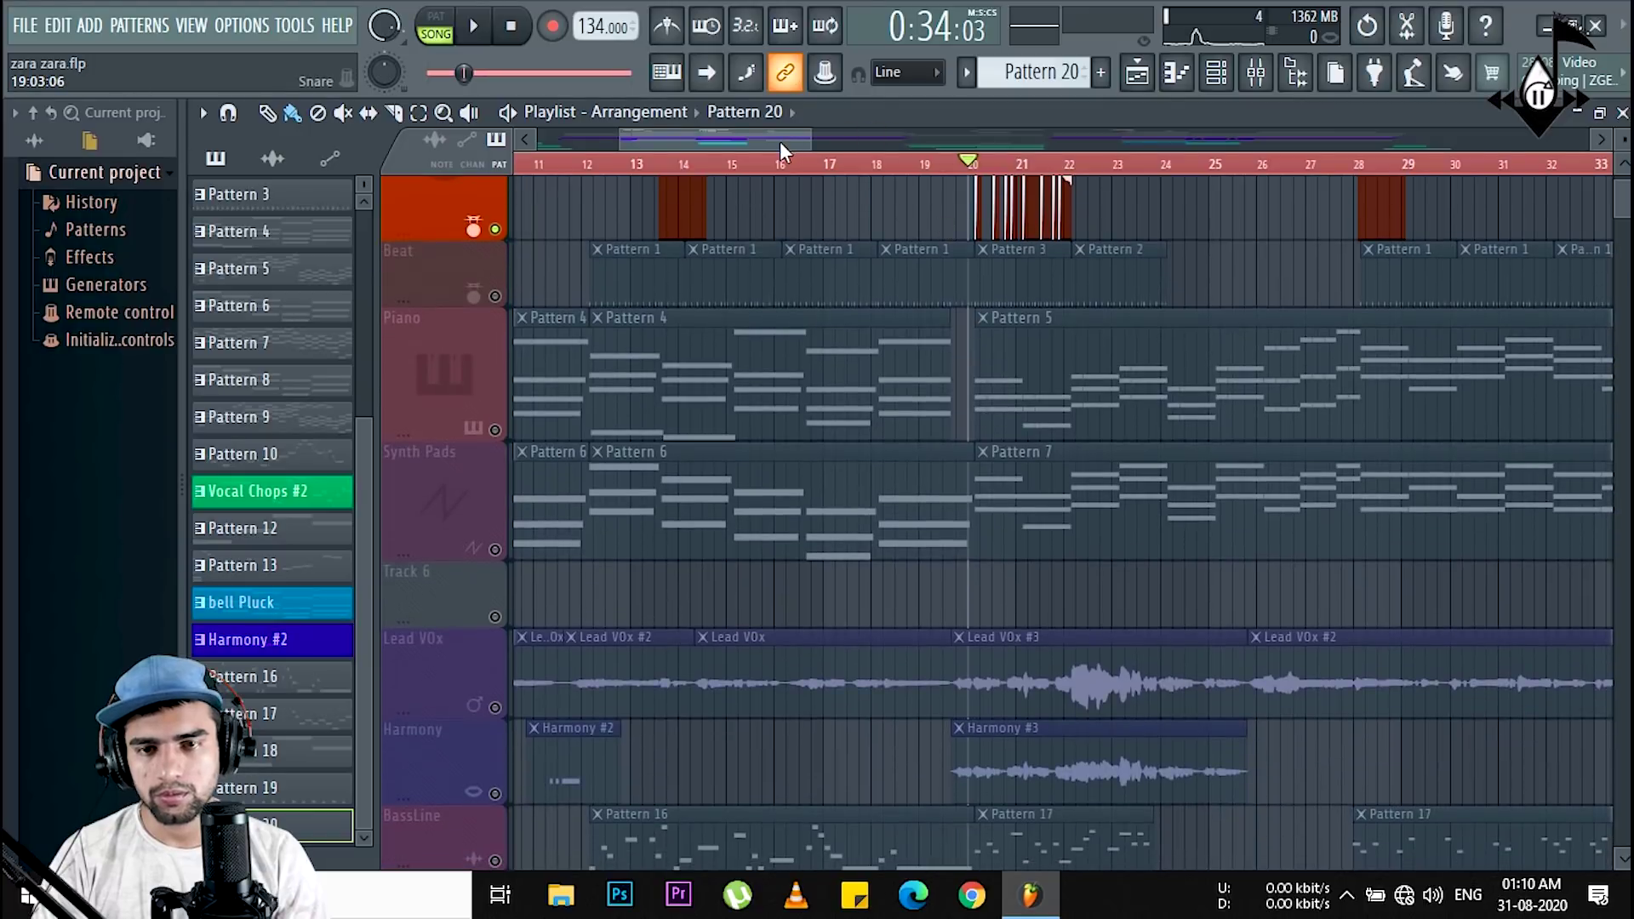
left_click_drag(780, 141, 845, 141)
scroll(919, 255, "up", 3)
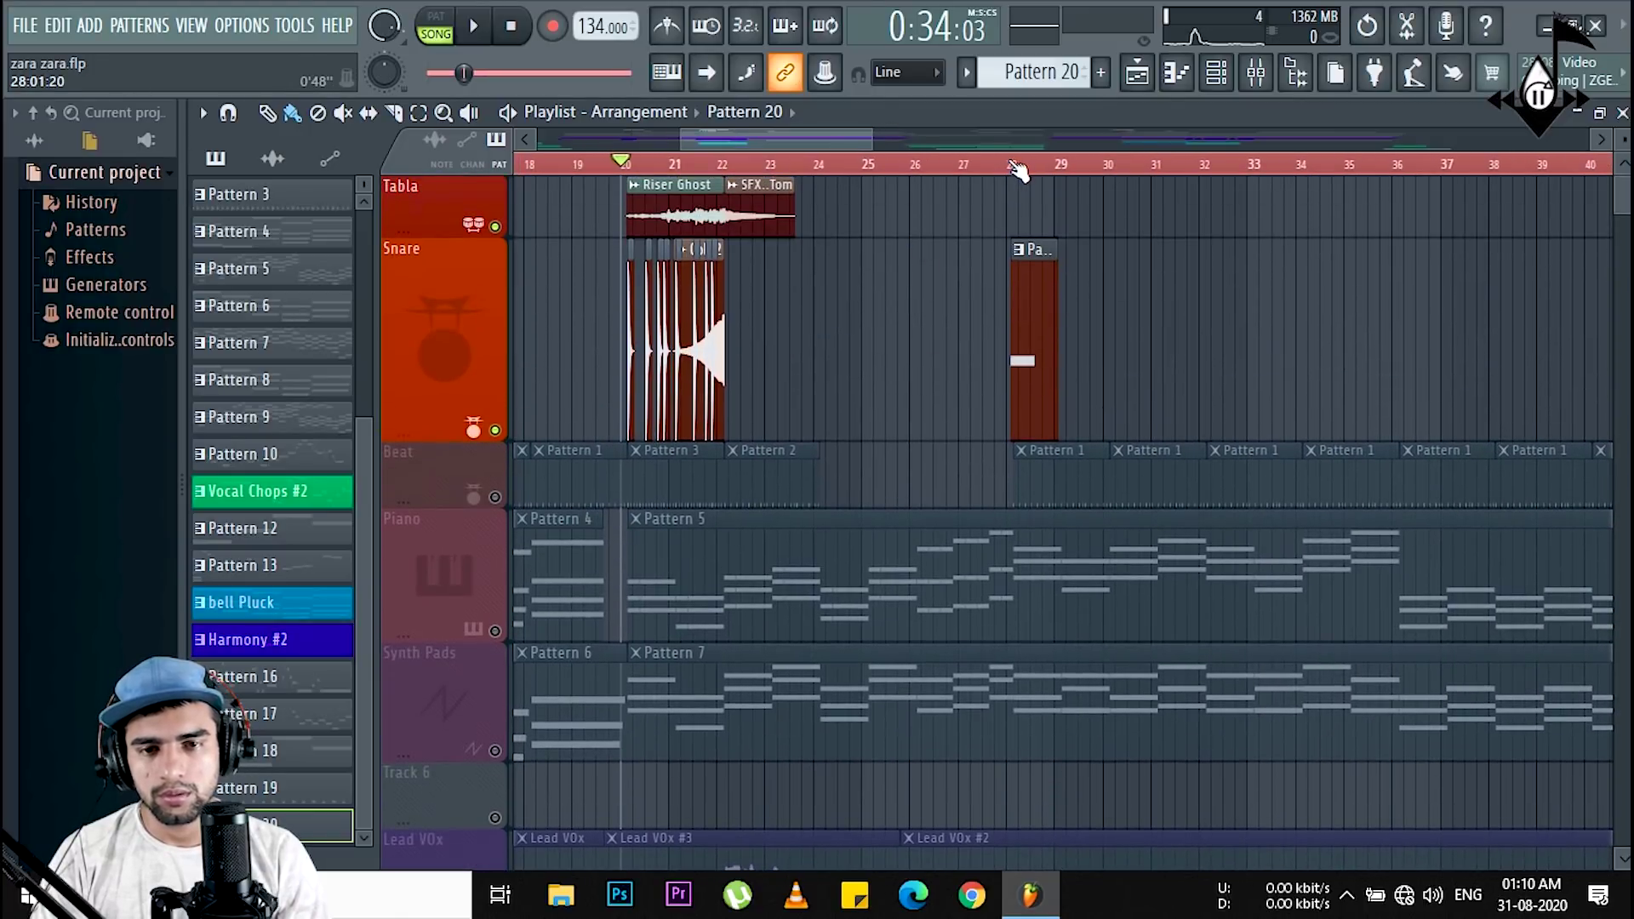
scroll(1017, 170, "up", 3)
scroll(1018, 170, "down", 1)
scroll(1000, 365, "down", 8)
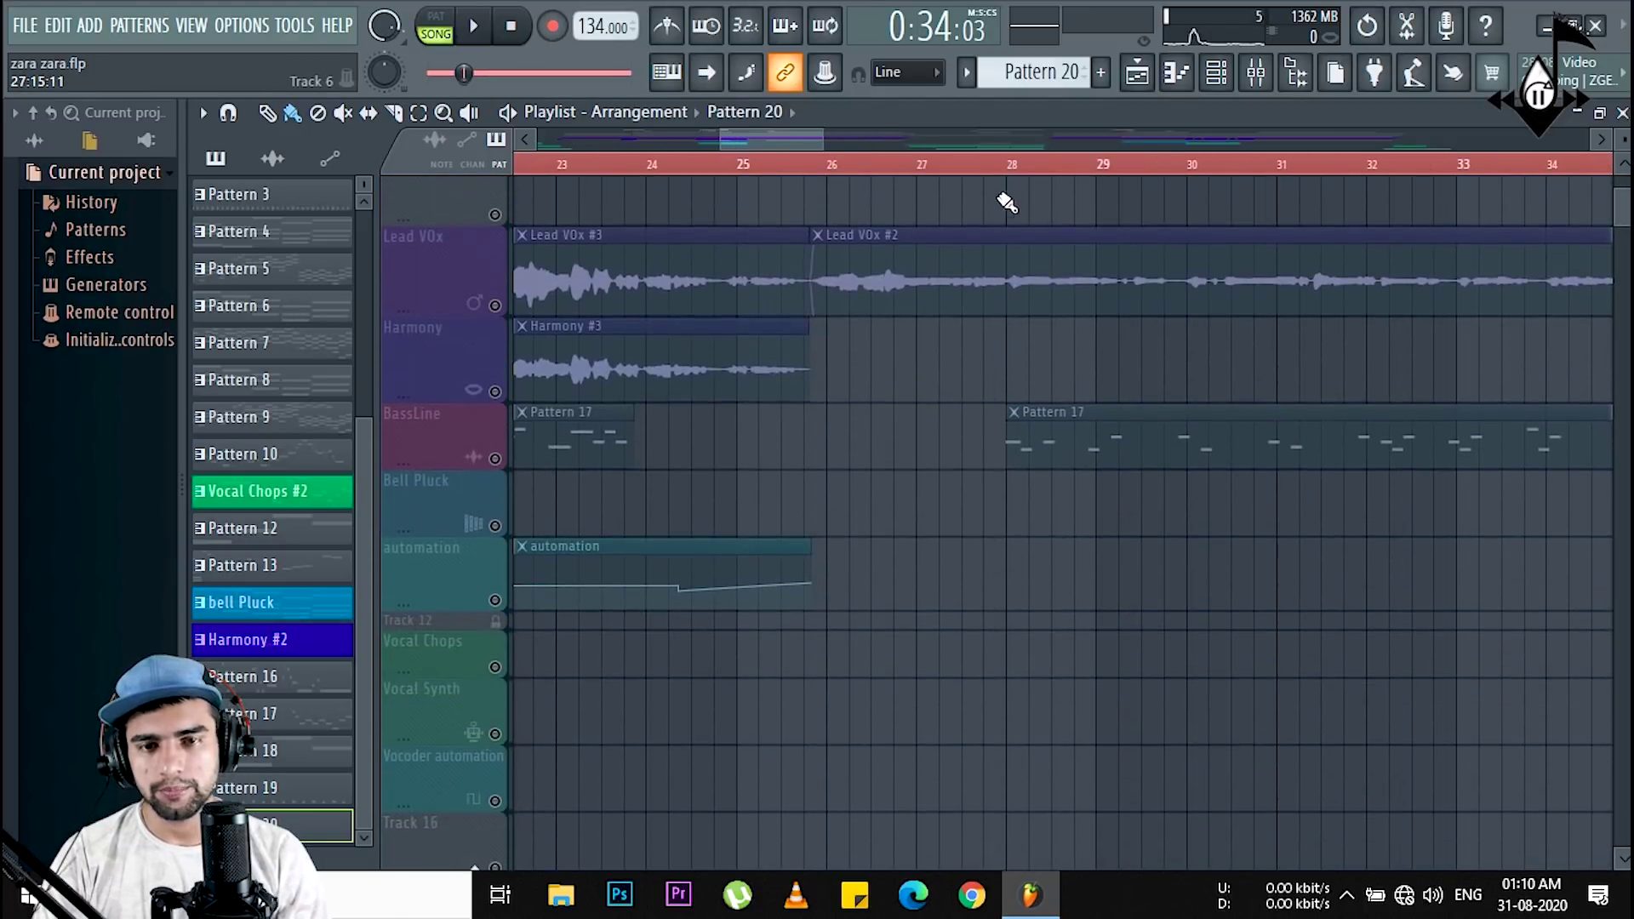
scroll(1026, 178, "down", 5)
scroll(1064, 255, "up", 3)
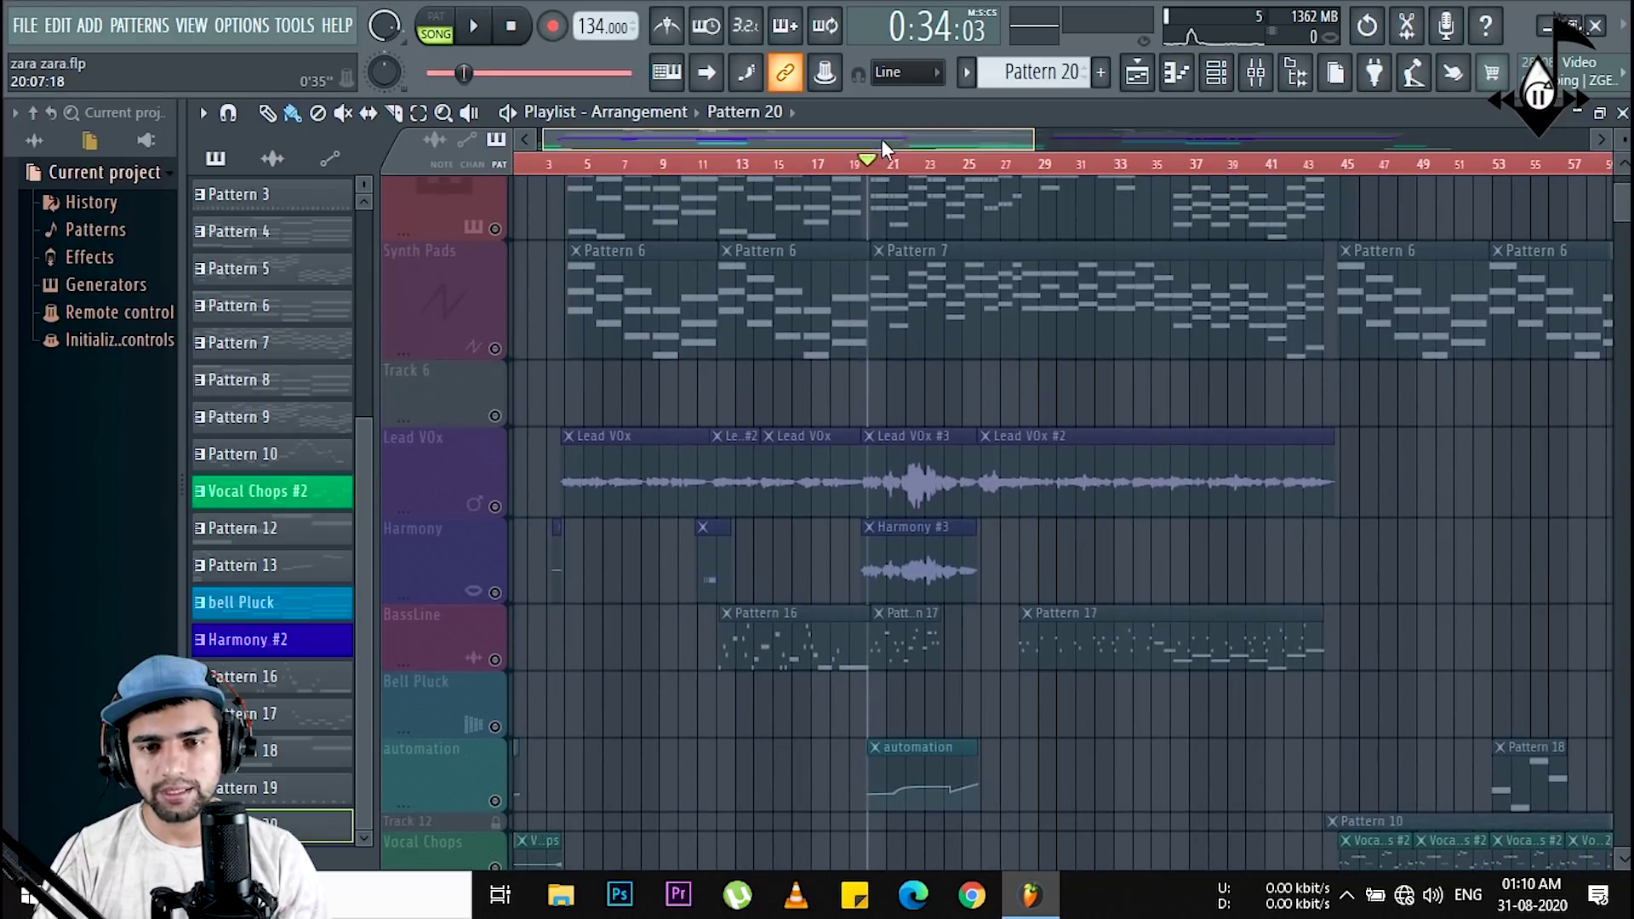
left_click_drag(882, 140, 986, 142)
left_click(780, 163)
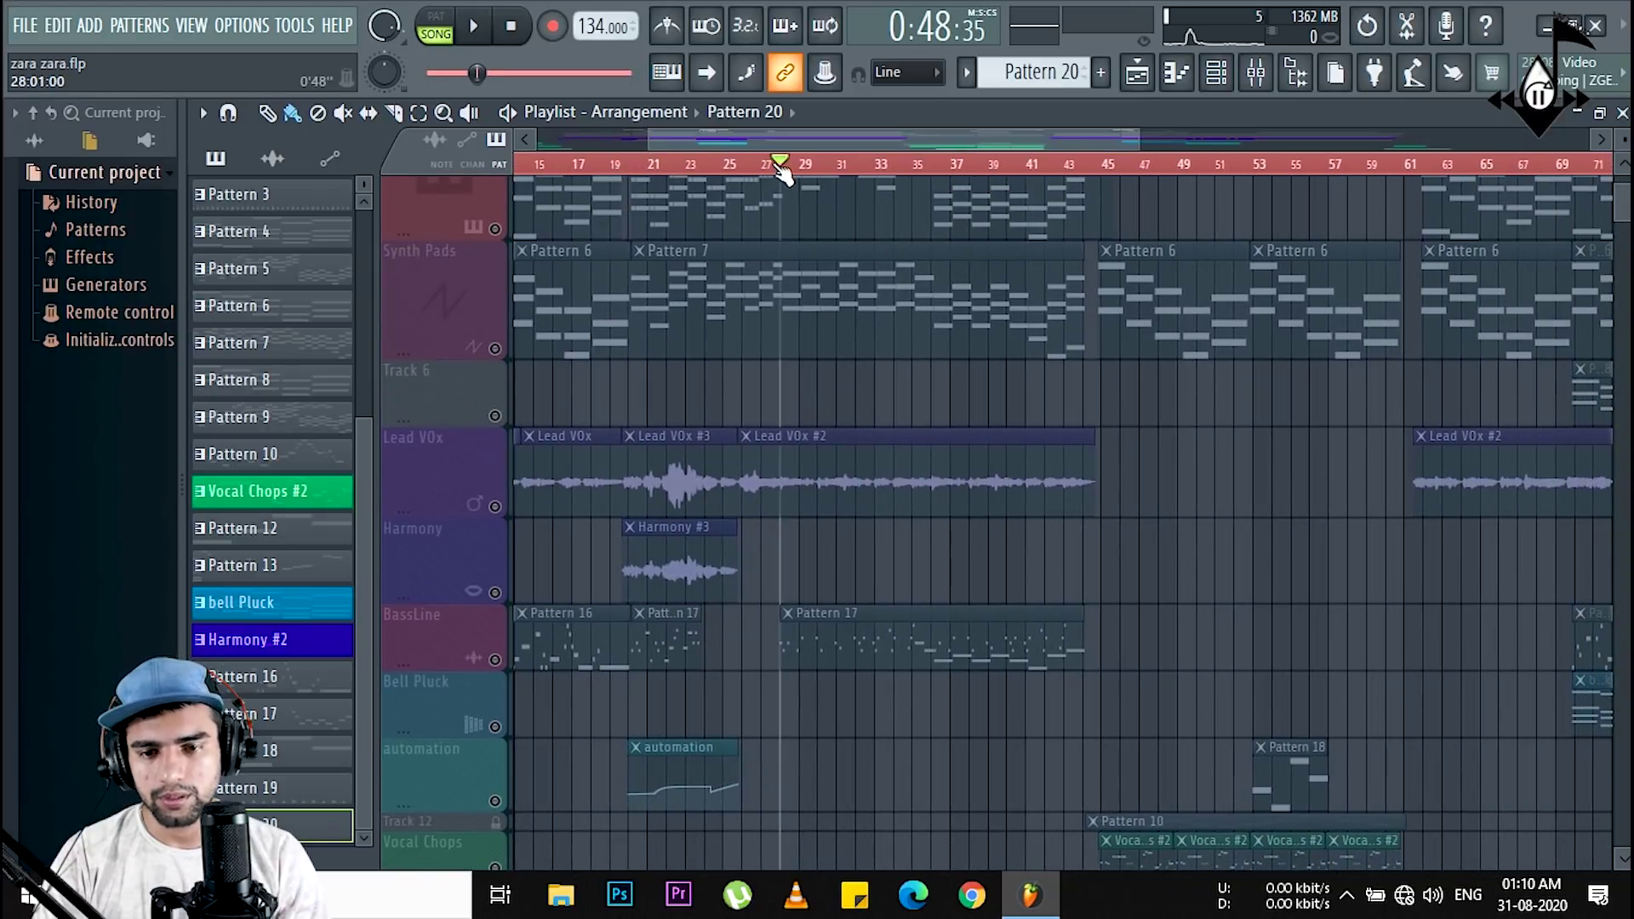
Step: Unmute the BassLine and automation tracks and play them briefly from bar 28 and again from about bar 35
left_click(496, 659)
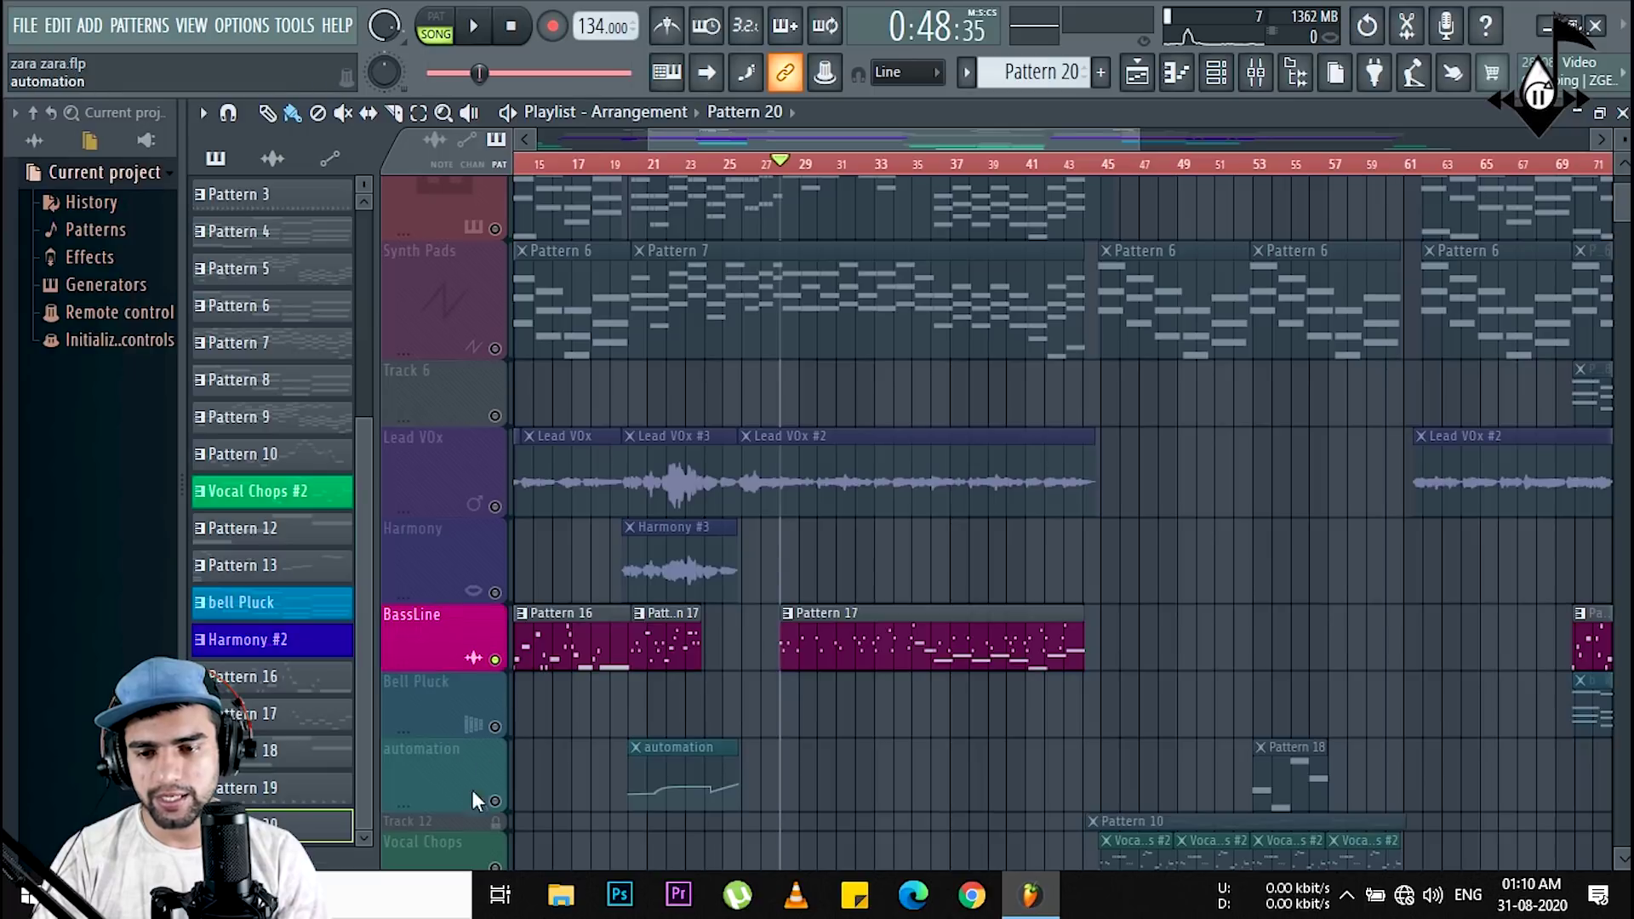
left_click(495, 801)
key("space")
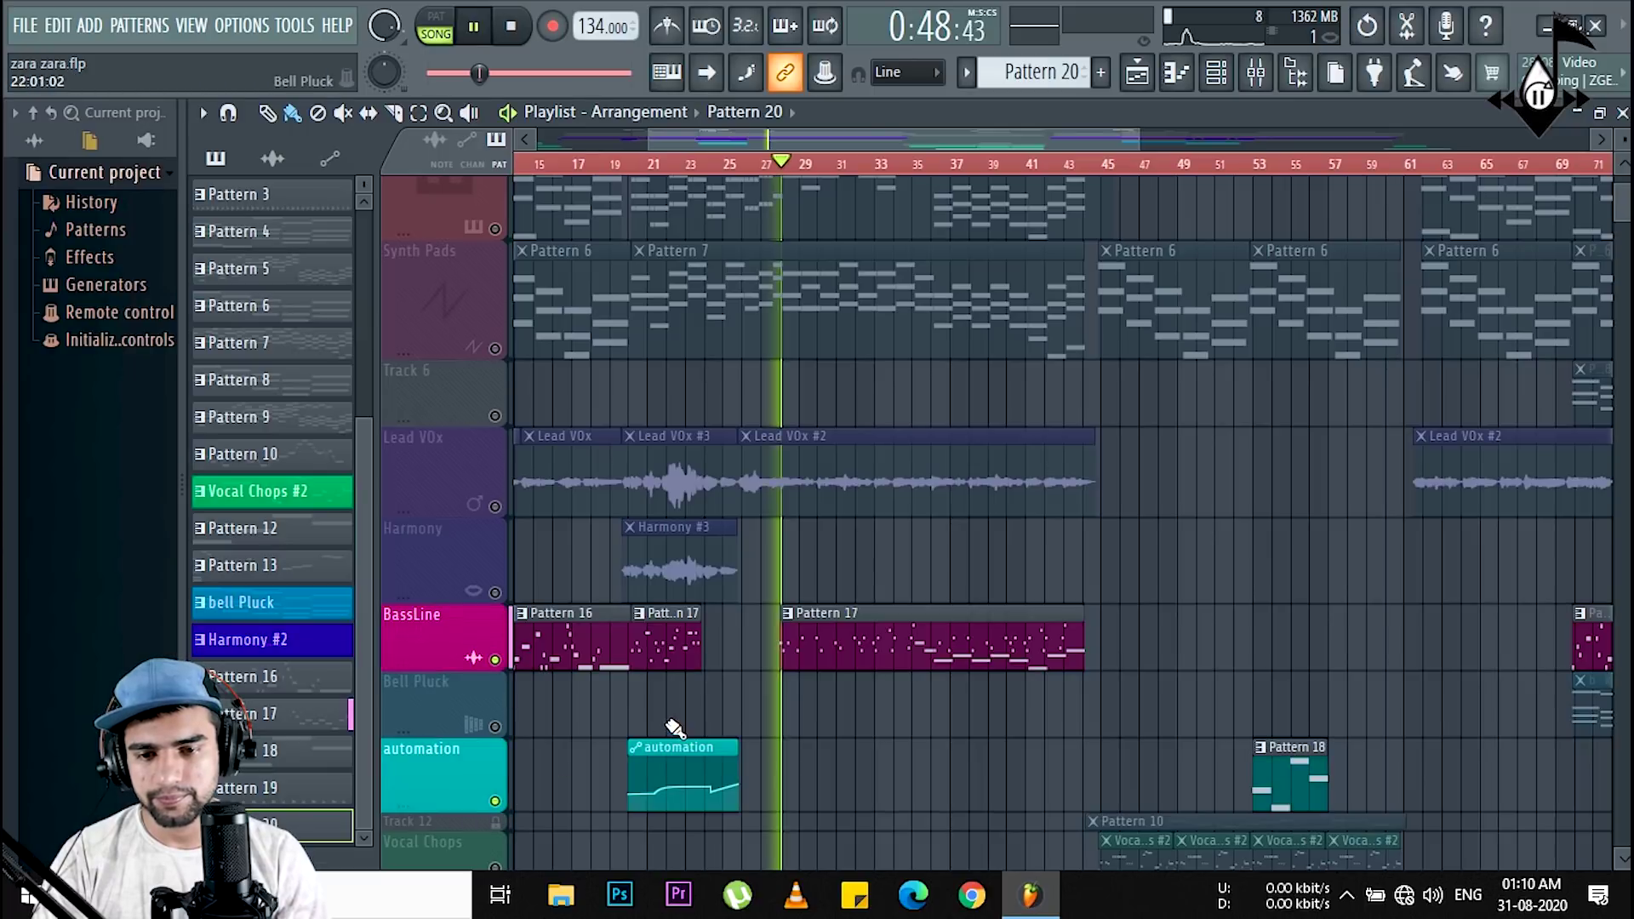
key("space")
left_click(940, 163)
key("space")
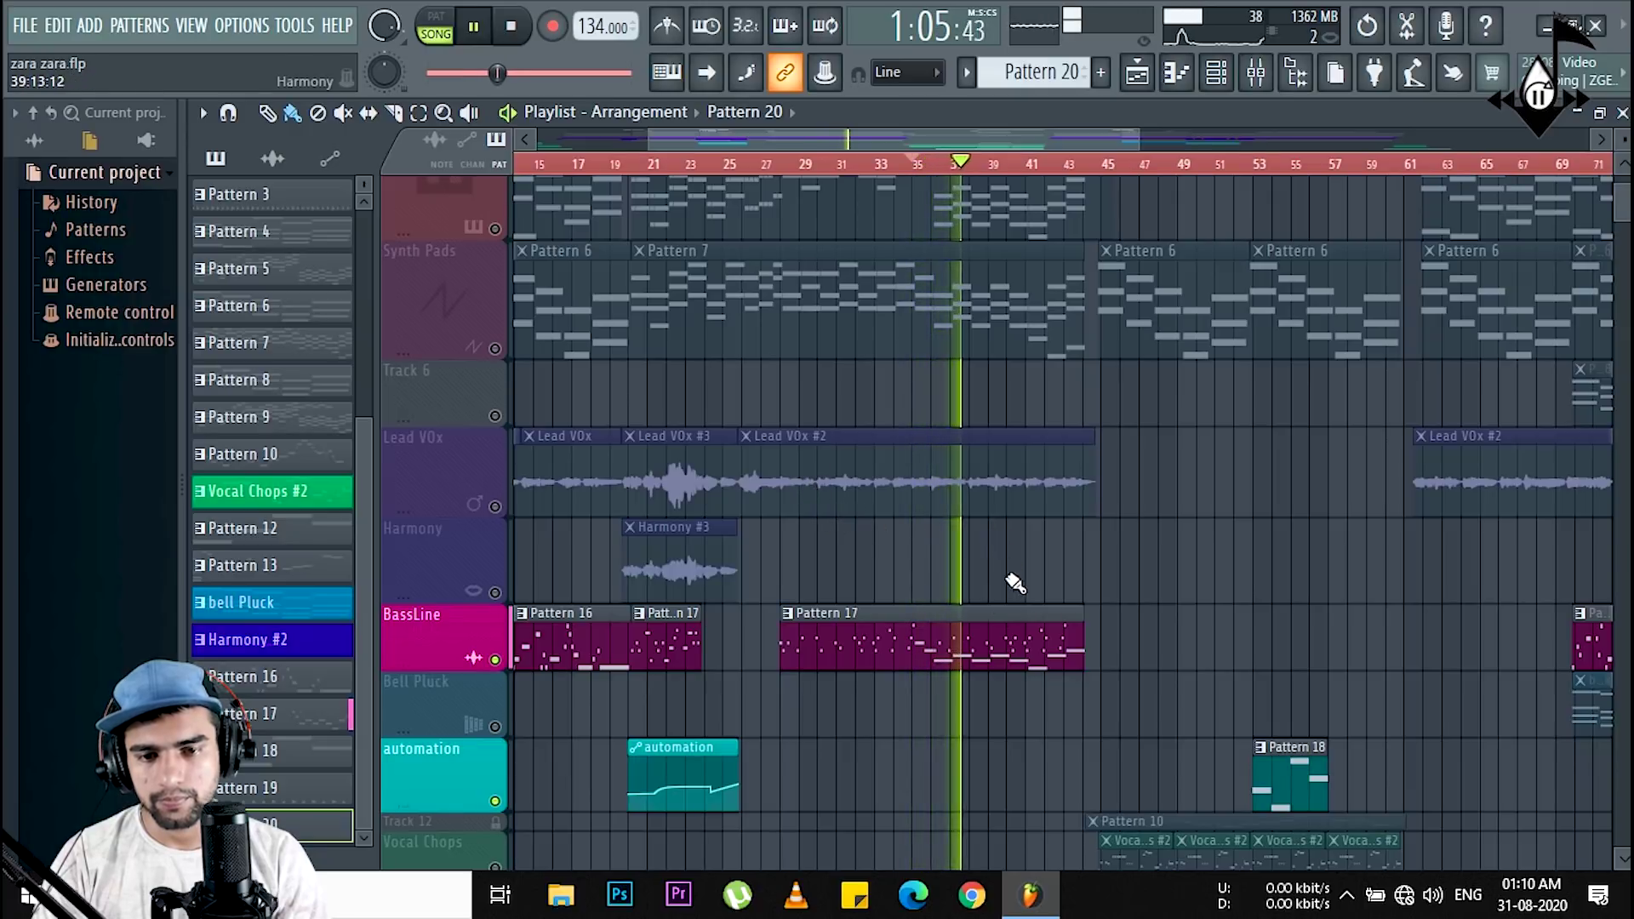
key("space")
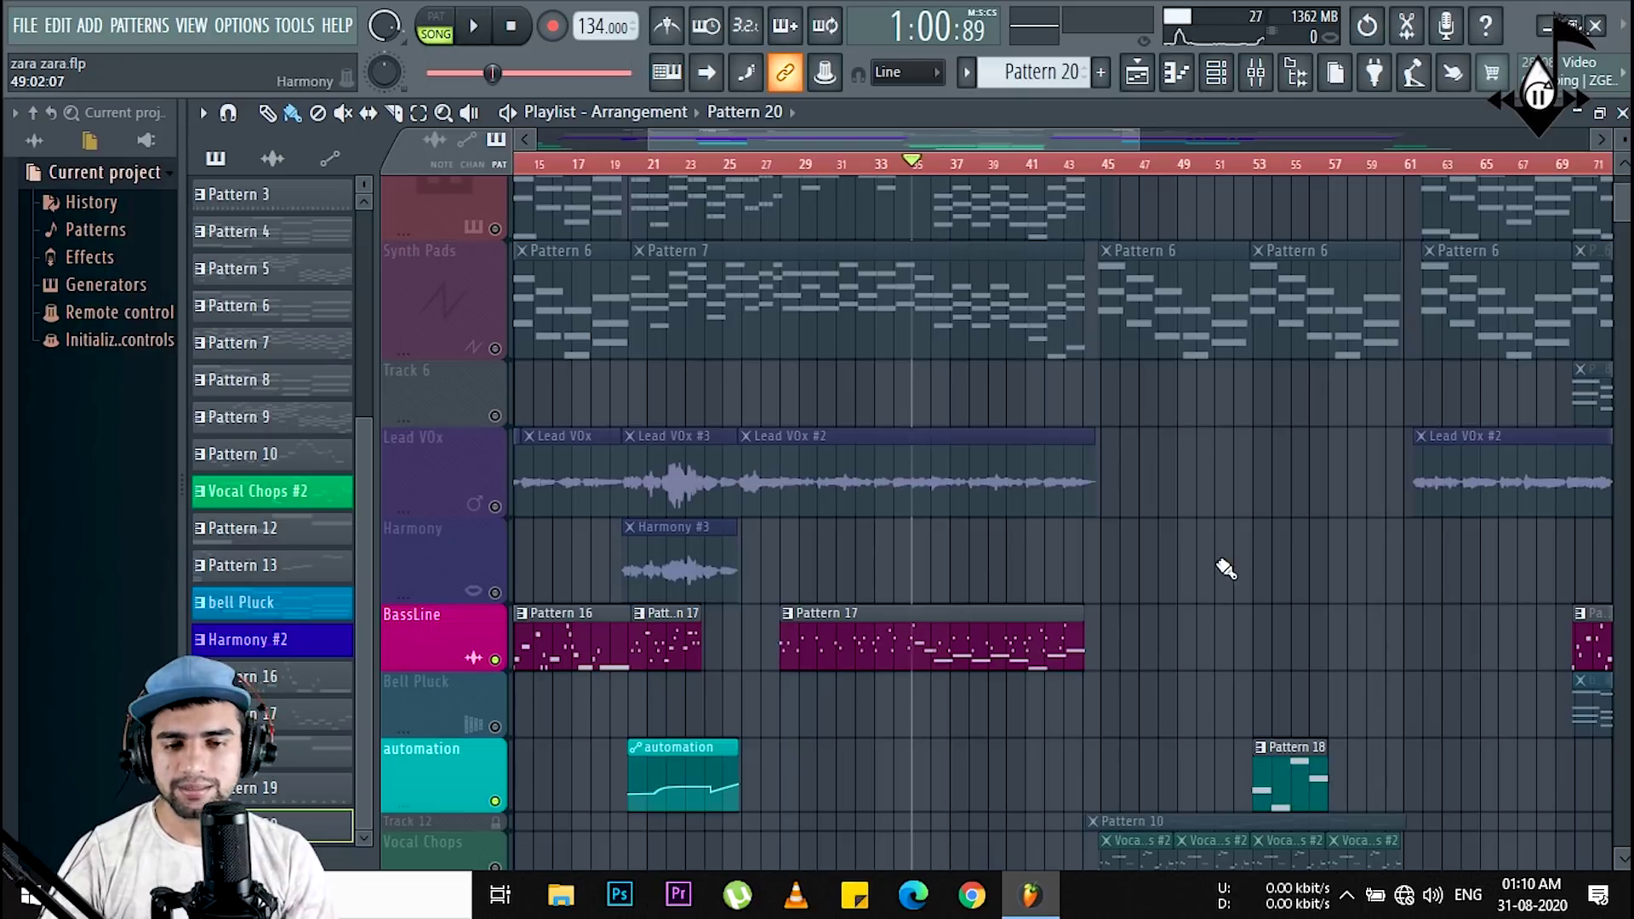
Step: Restore all unlocked tracks to the mix and play the vocal chops section from bar 44 to about bar 56
left_click_drag(843, 142, 956, 144)
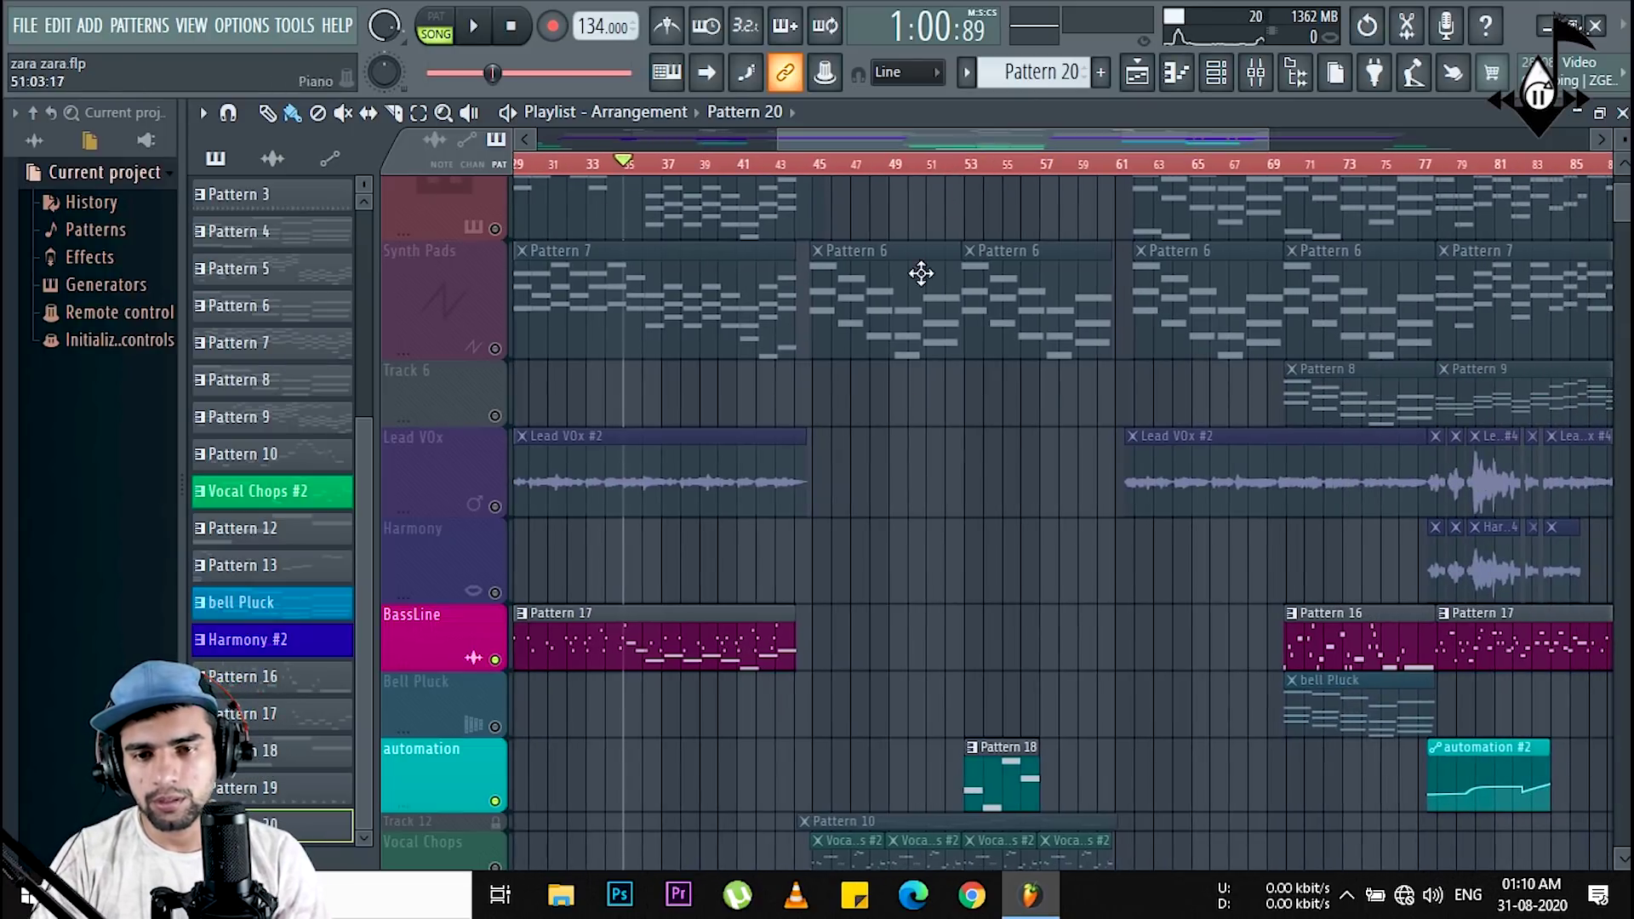
scroll(906, 399, "down", 4)
left_click(496, 534)
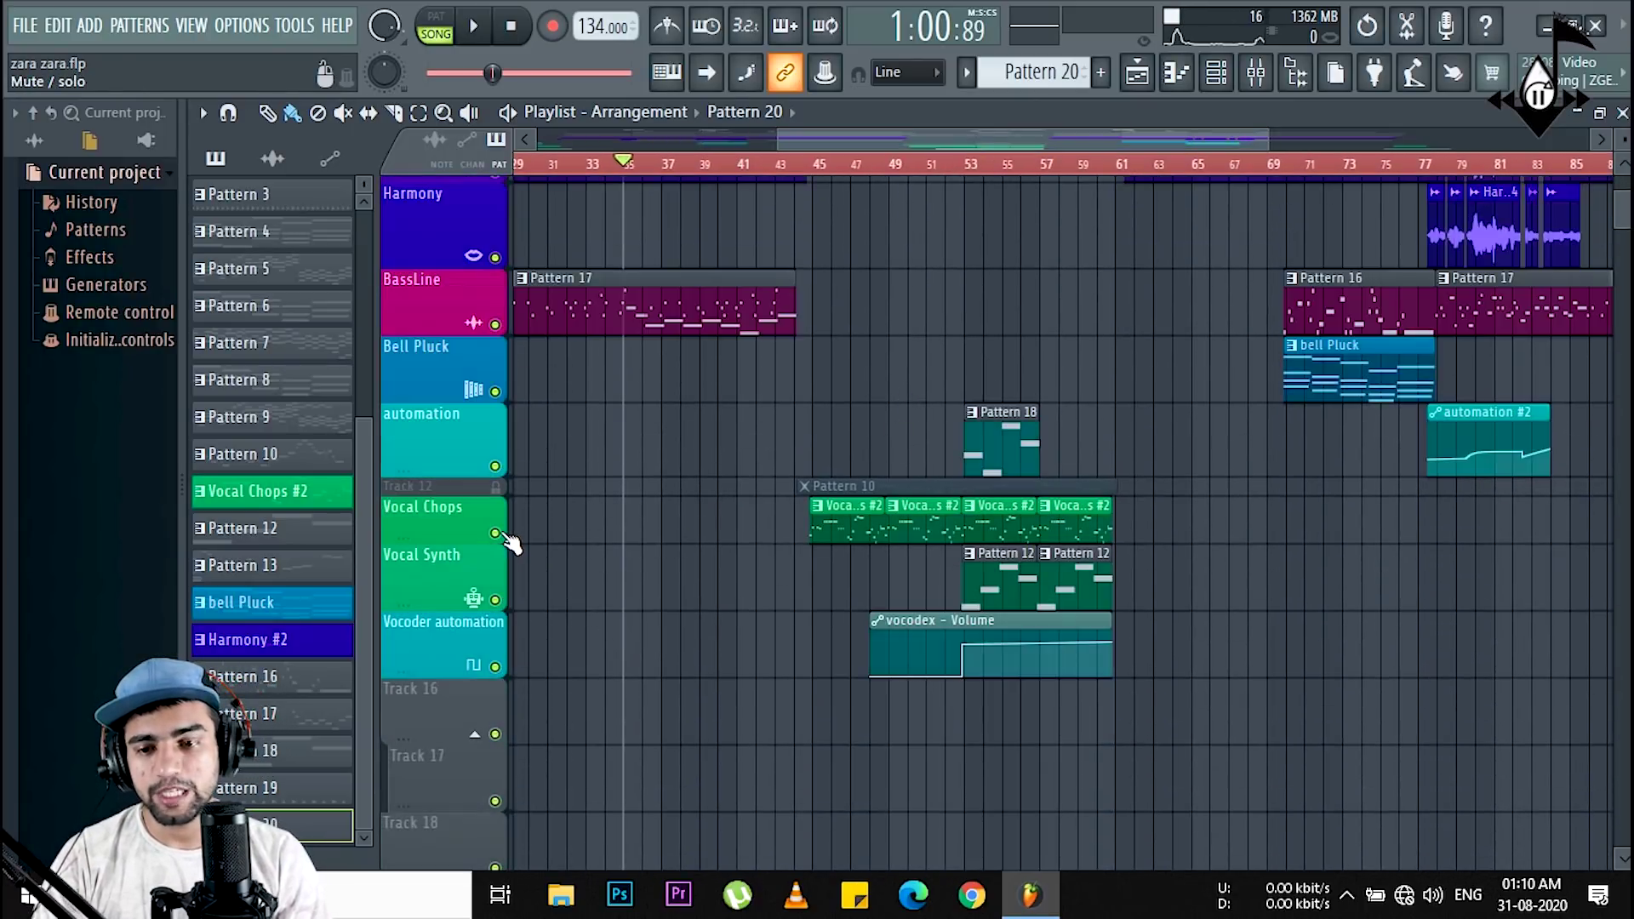
left_click(808, 169)
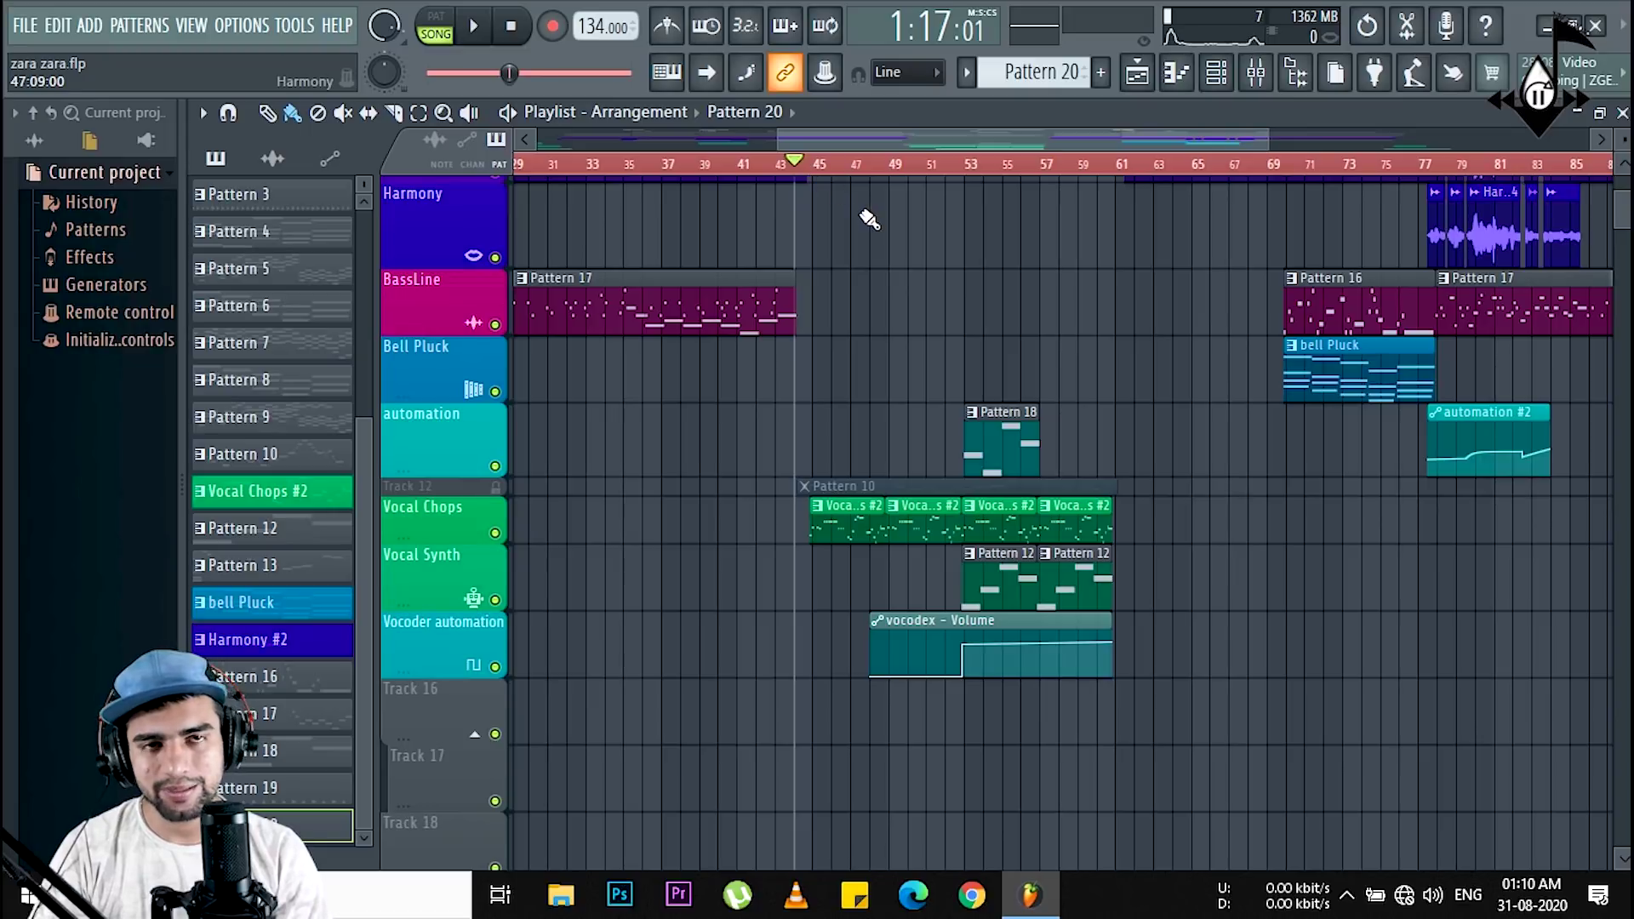
key("space")
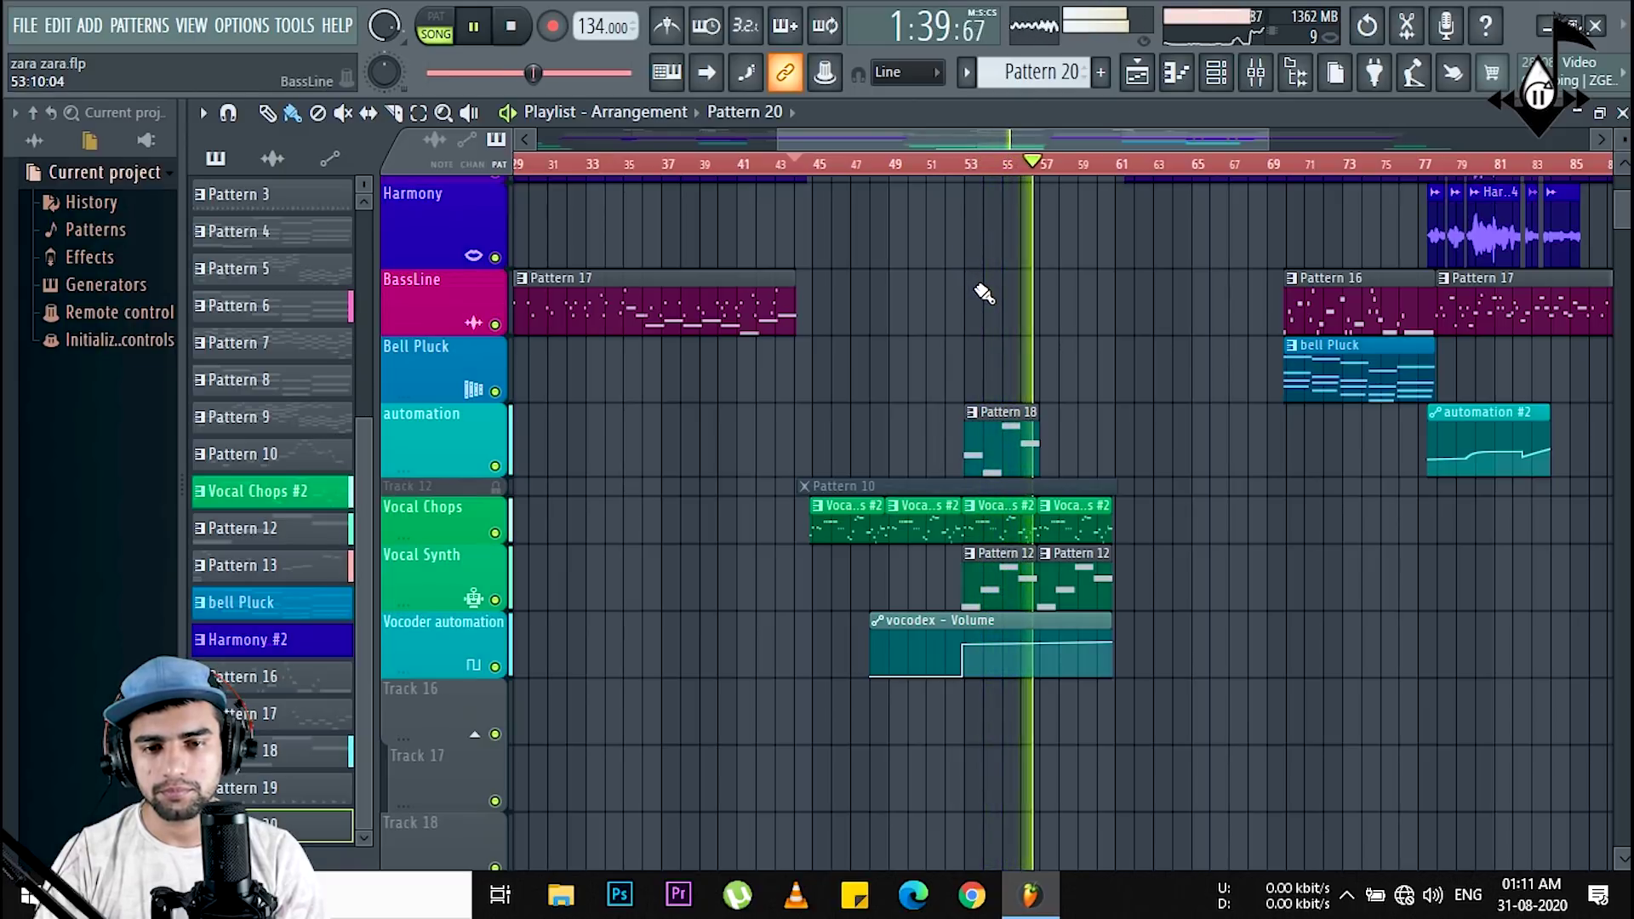
key("space")
Step: Increase the height of the Vocal Chops track and zoom in on its clips from about bar 45
scroll(843, 171, "up", 5)
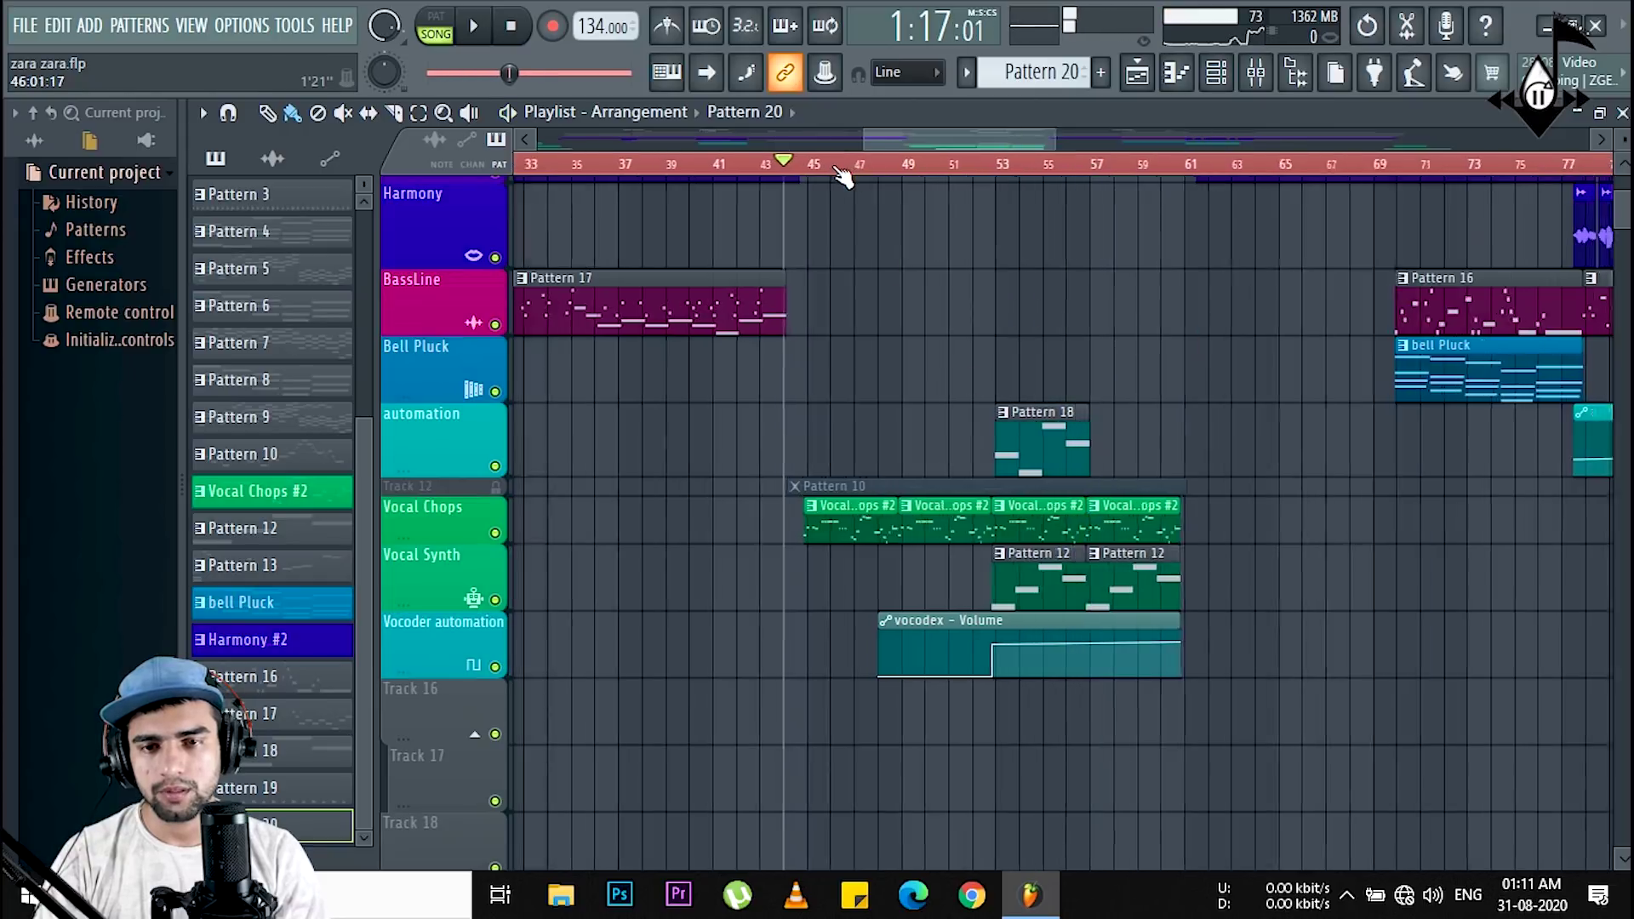
left_click_drag(479, 535, 481, 732)
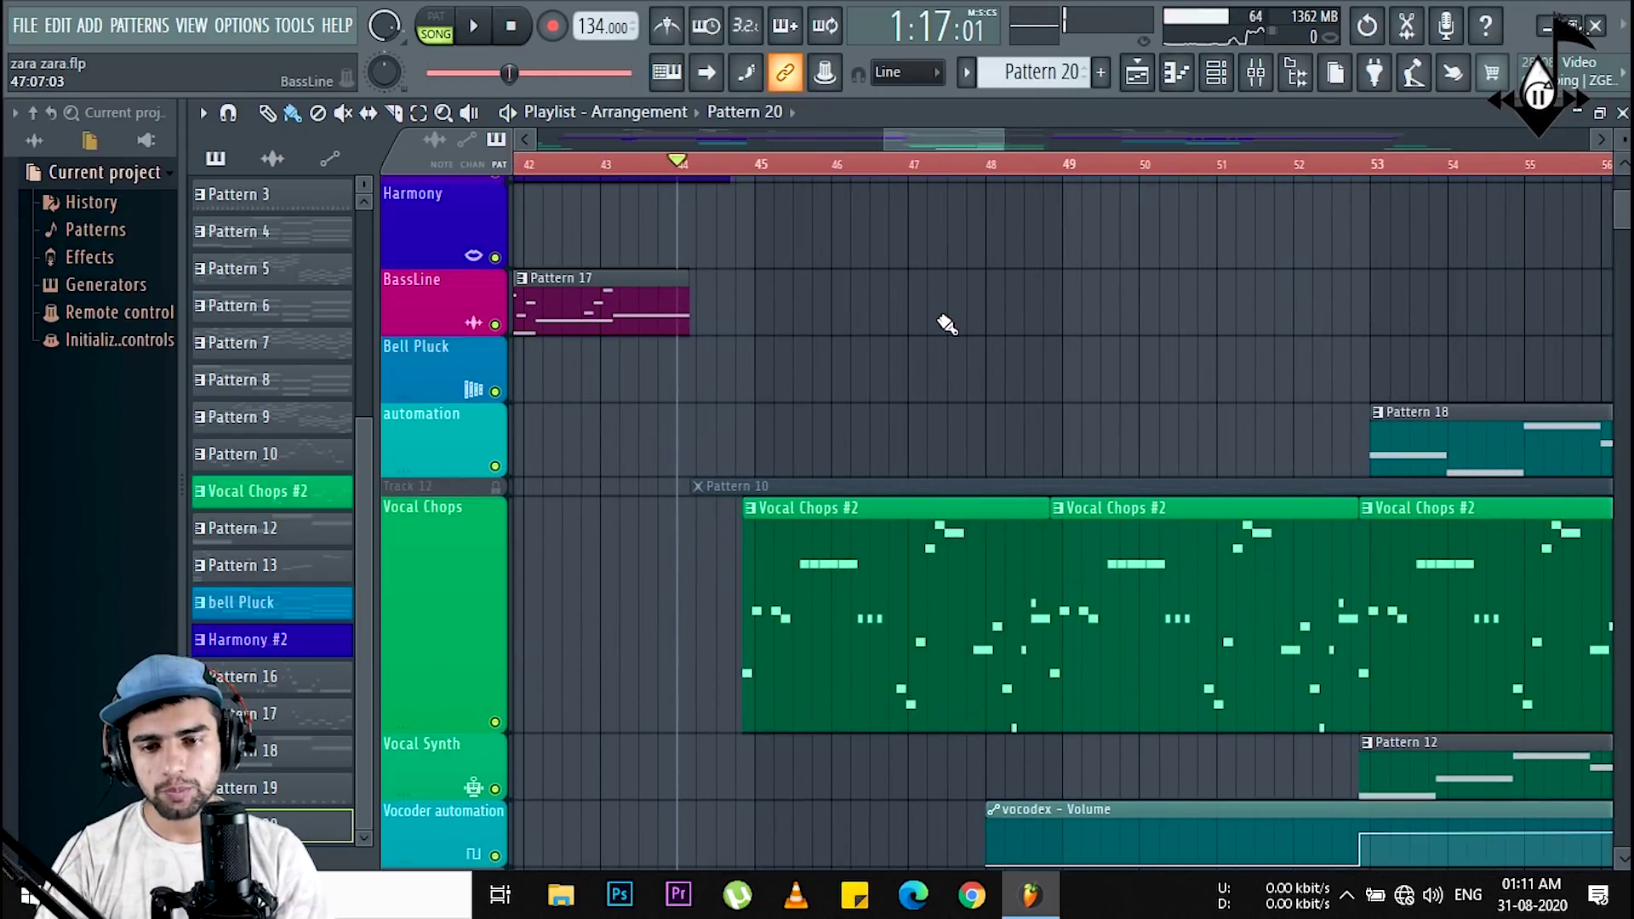
scroll(942, 321, "down", 1)
Step: Select the Vocal Chops #2 pattern and inspect its zar zara_4 #2 channel in Slicex
left_click(810, 521)
left_click(1218, 77)
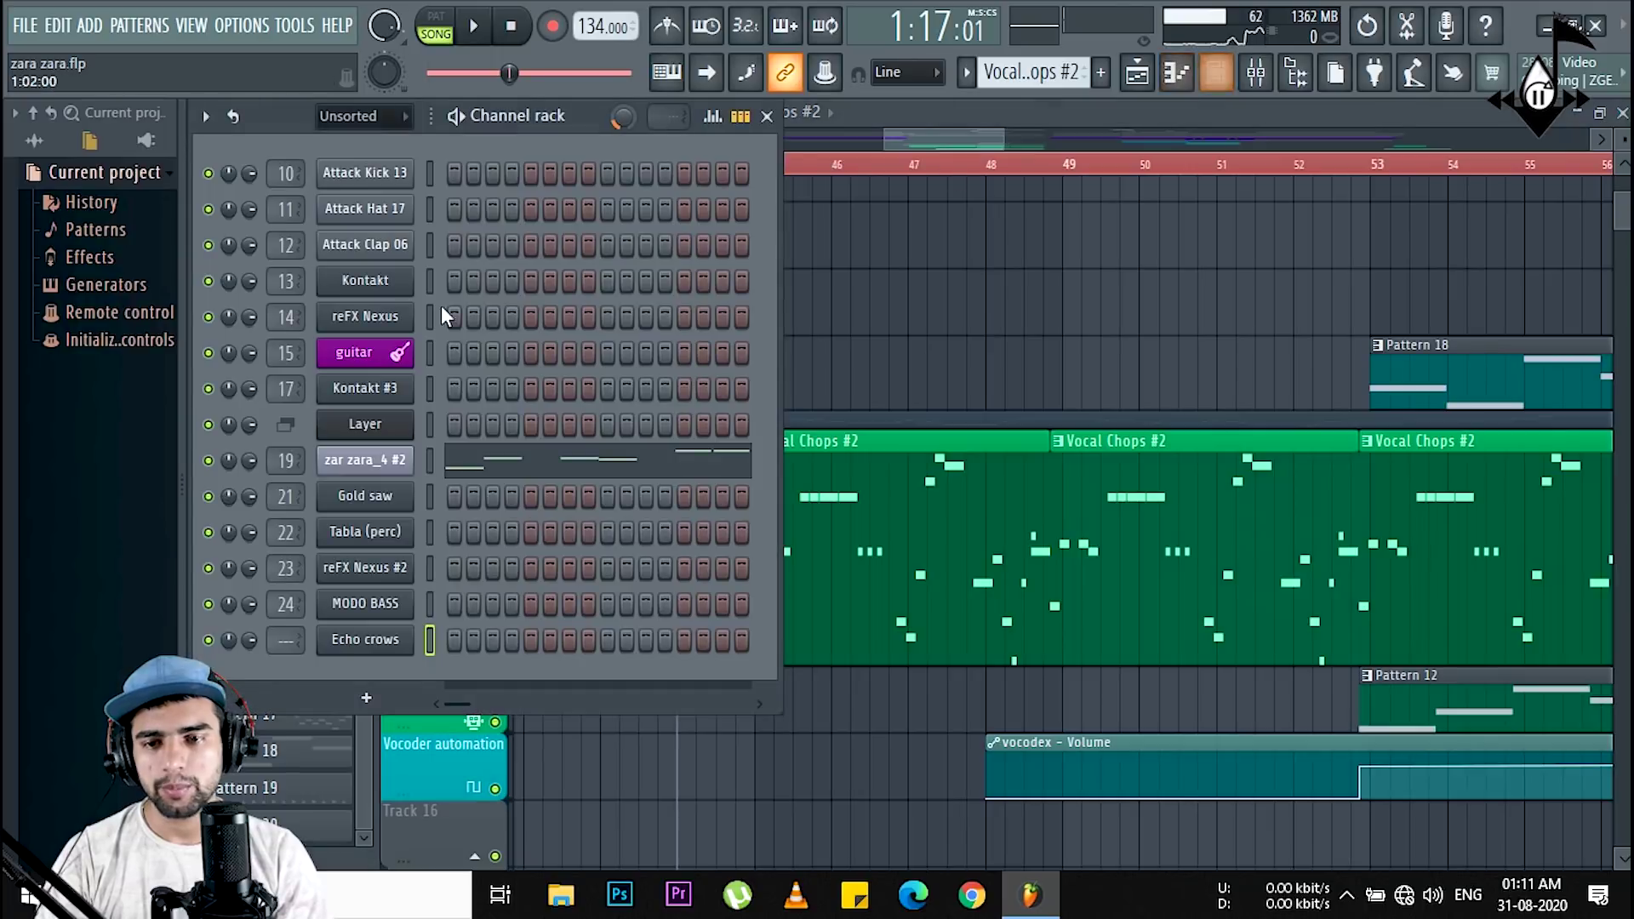
left_click(377, 461)
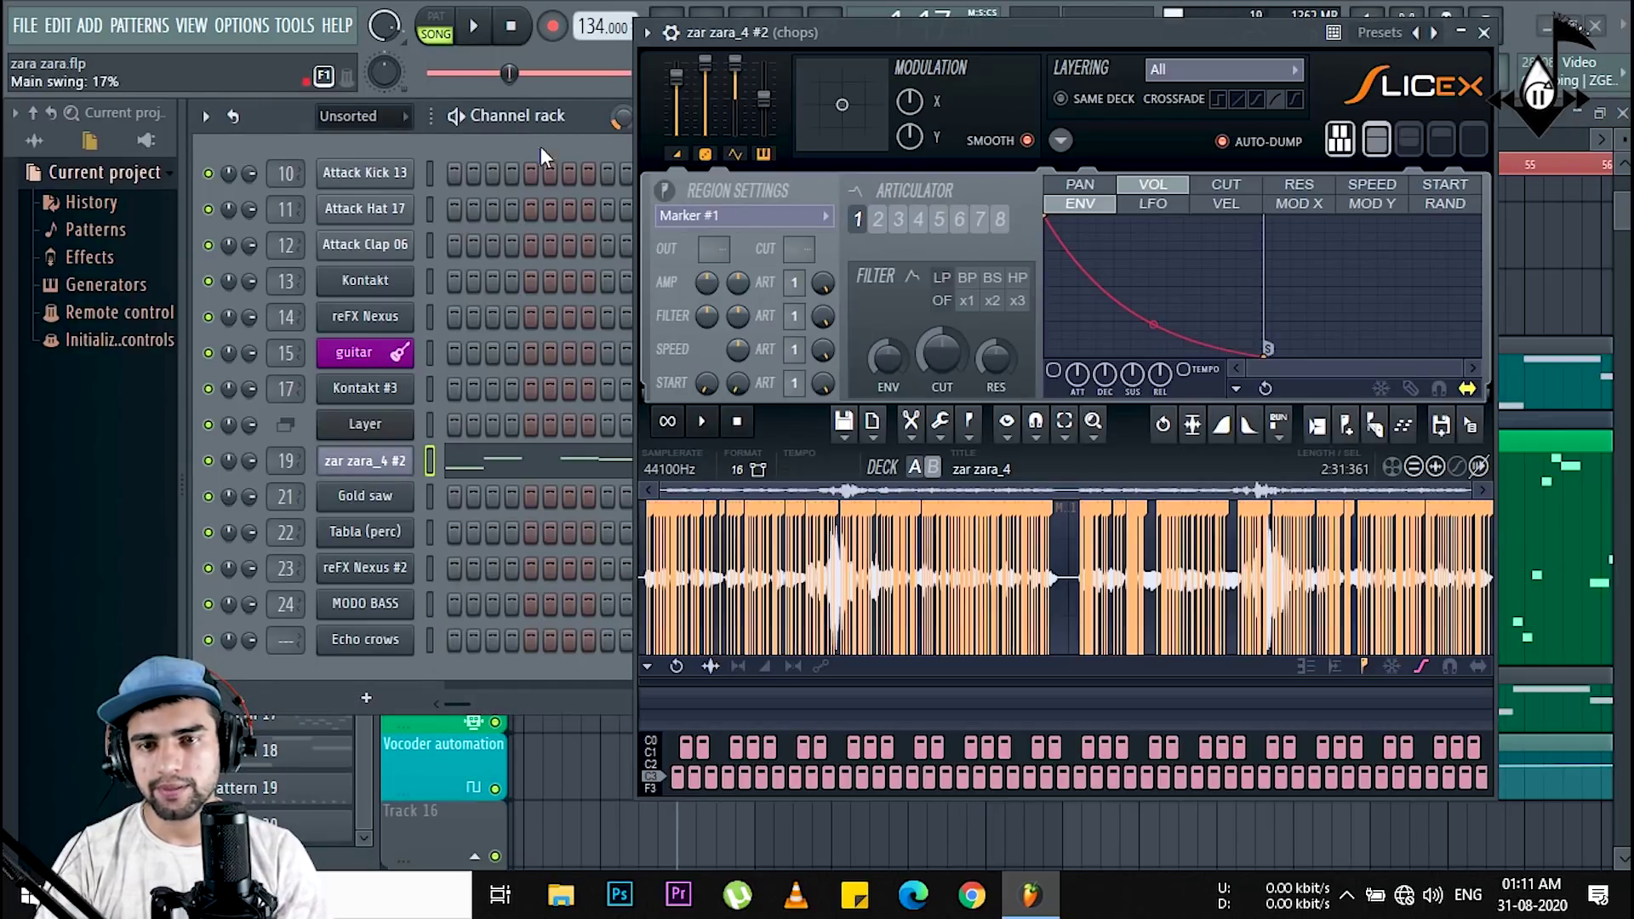
left_click_drag(931, 34, 793, 43)
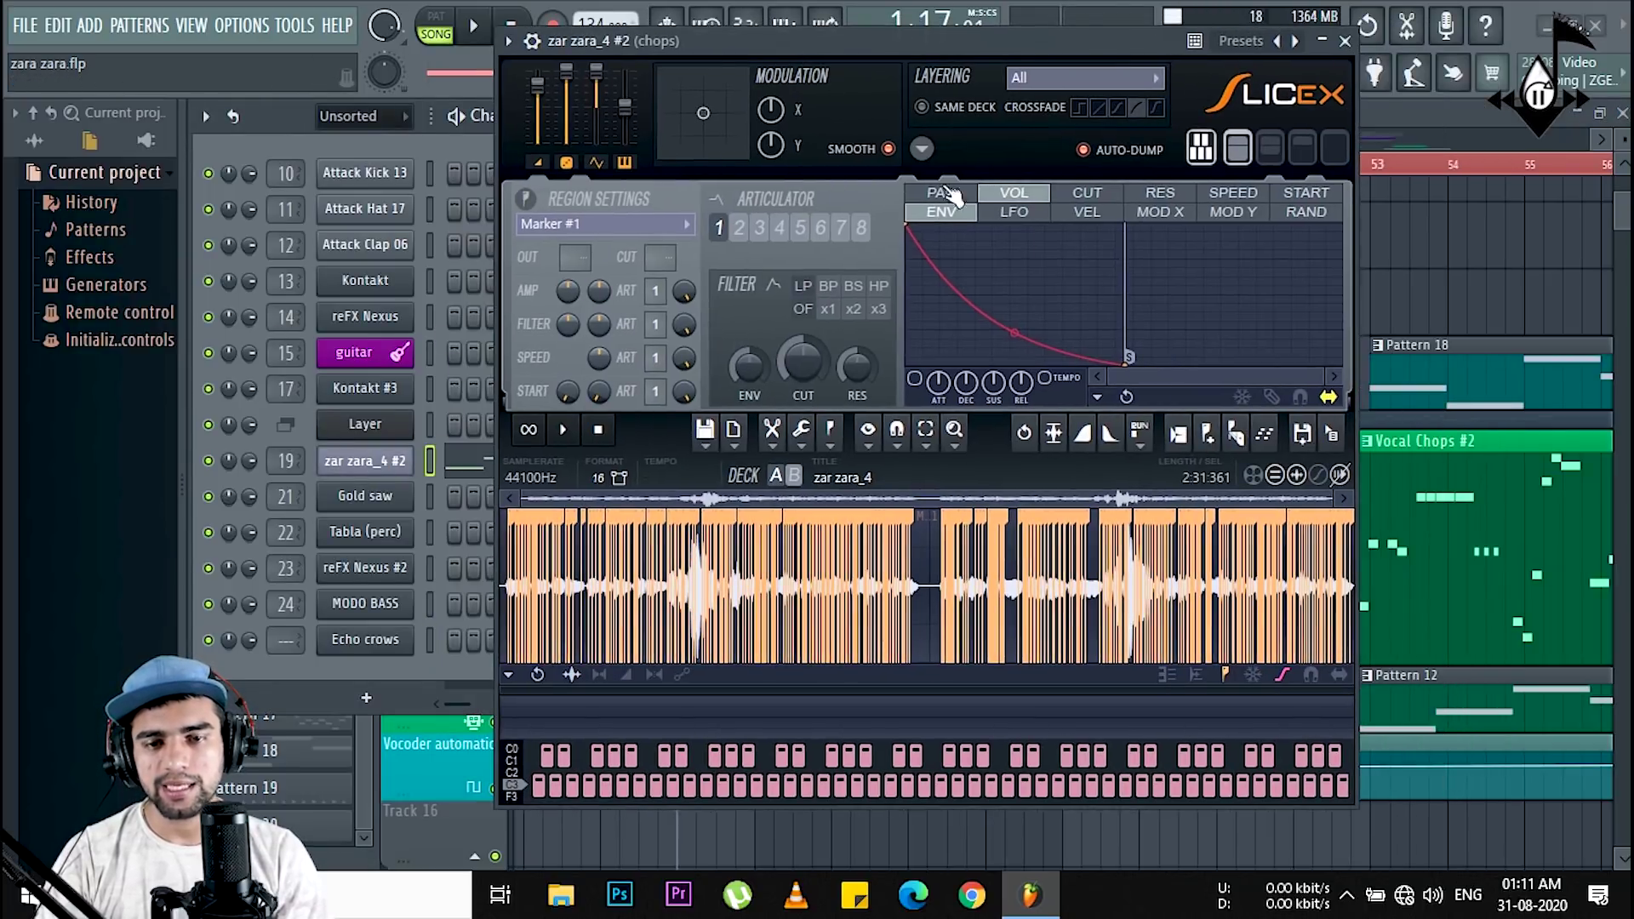
left_click(1346, 43)
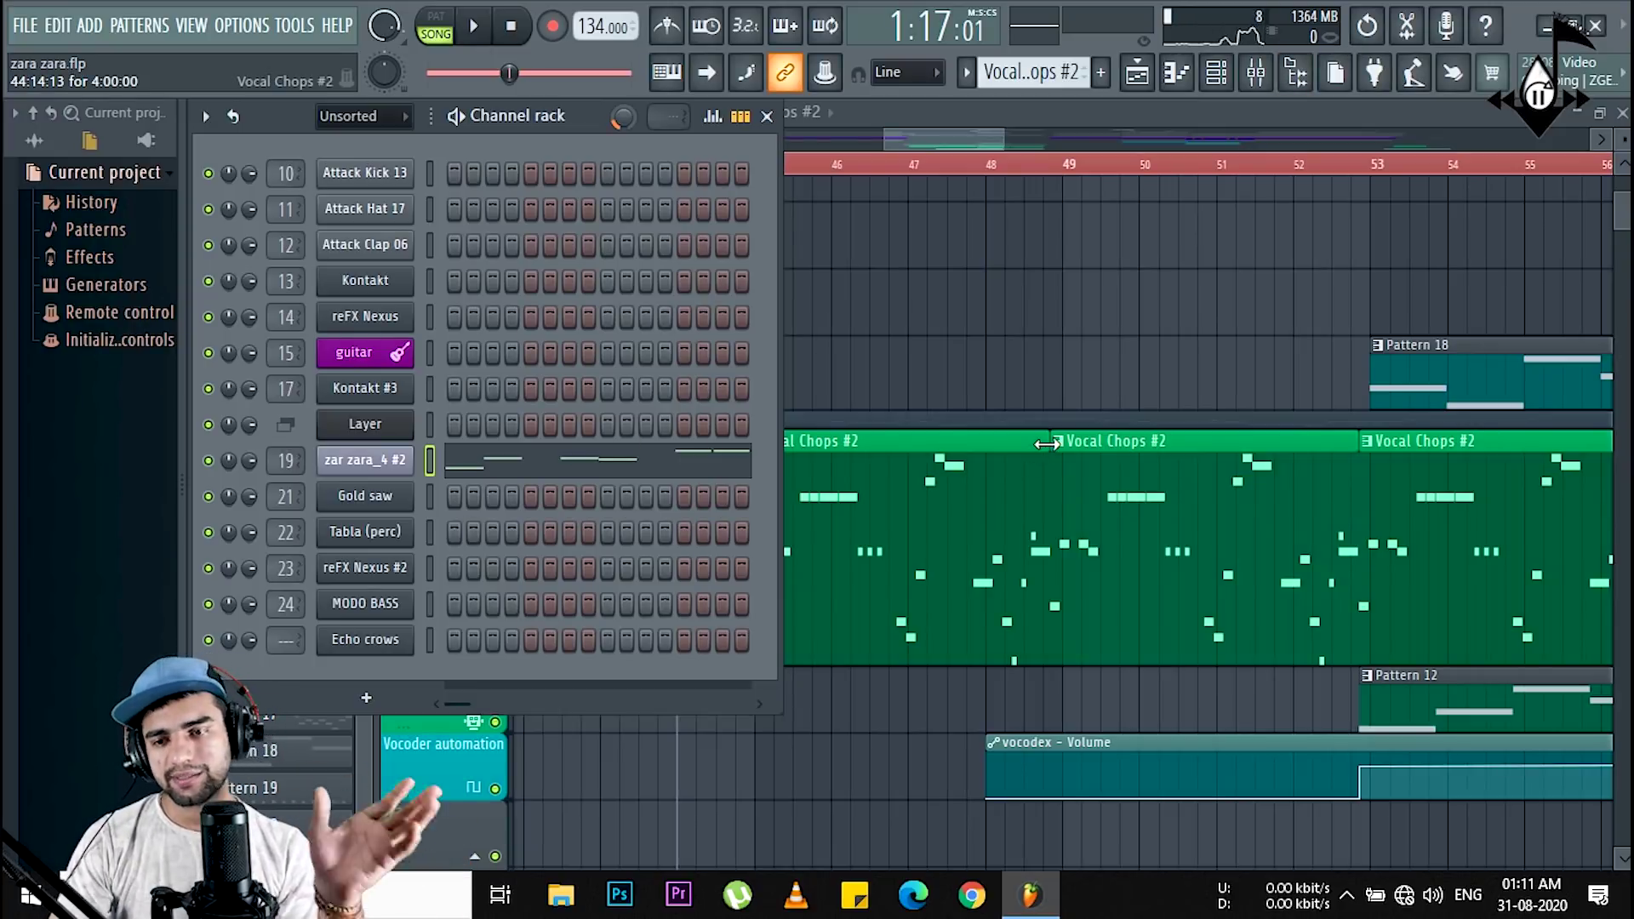
Step: Open the piano roll of the zar zara_4 #2 channel and audition a couple of its slice marker keys
right_click(421, 461)
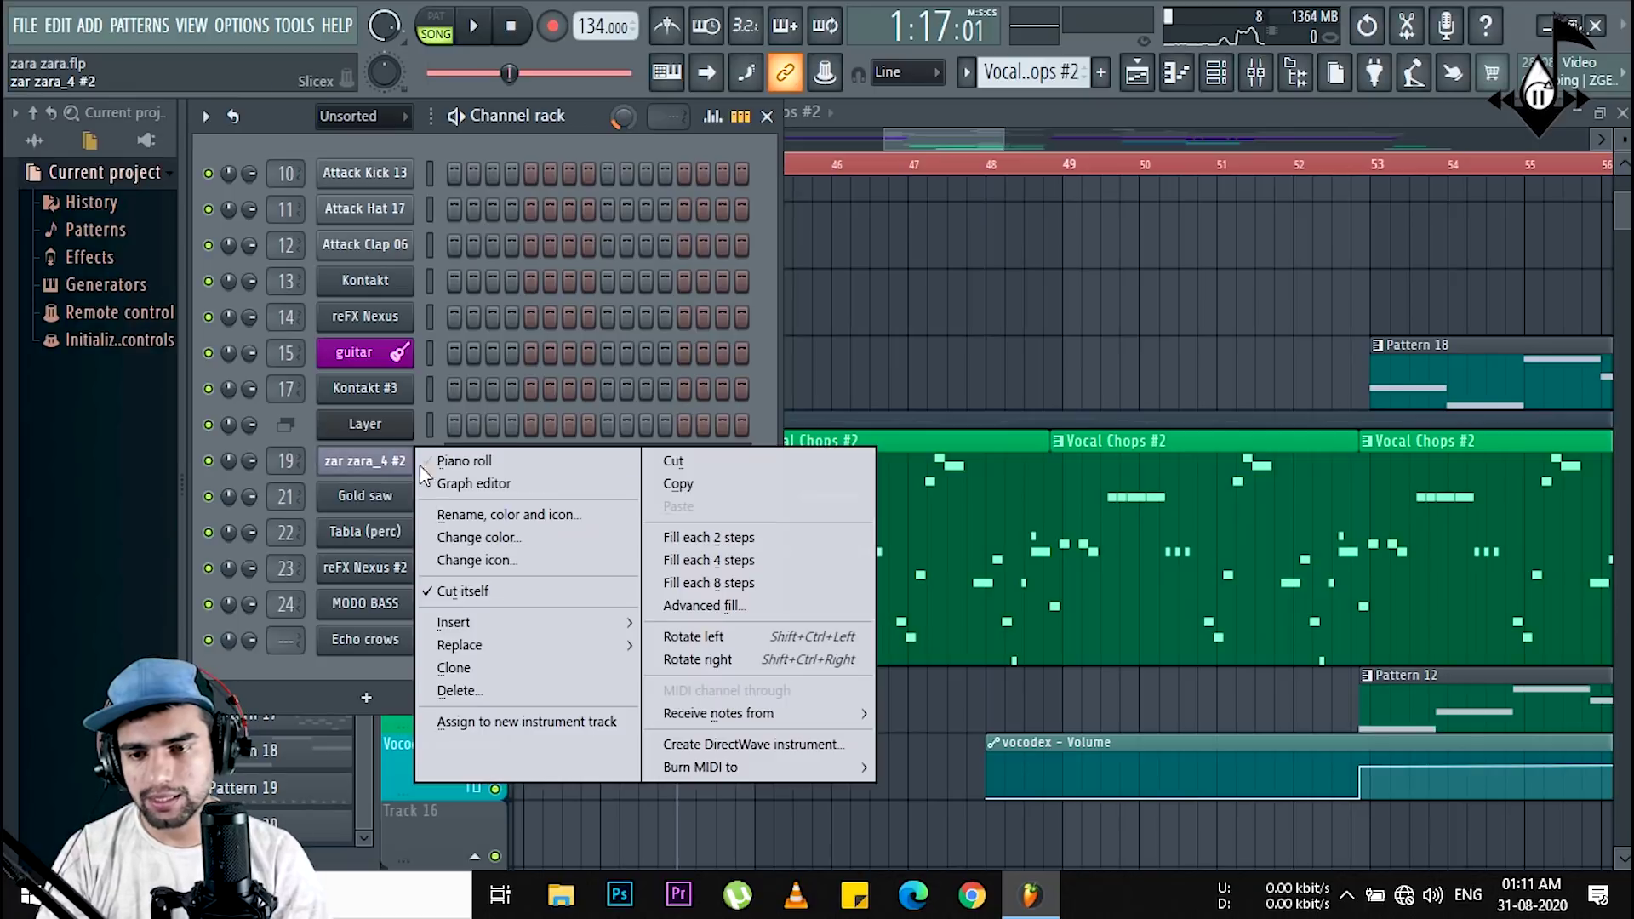
left_click(430, 461)
scroll(264, 324, "down", 5)
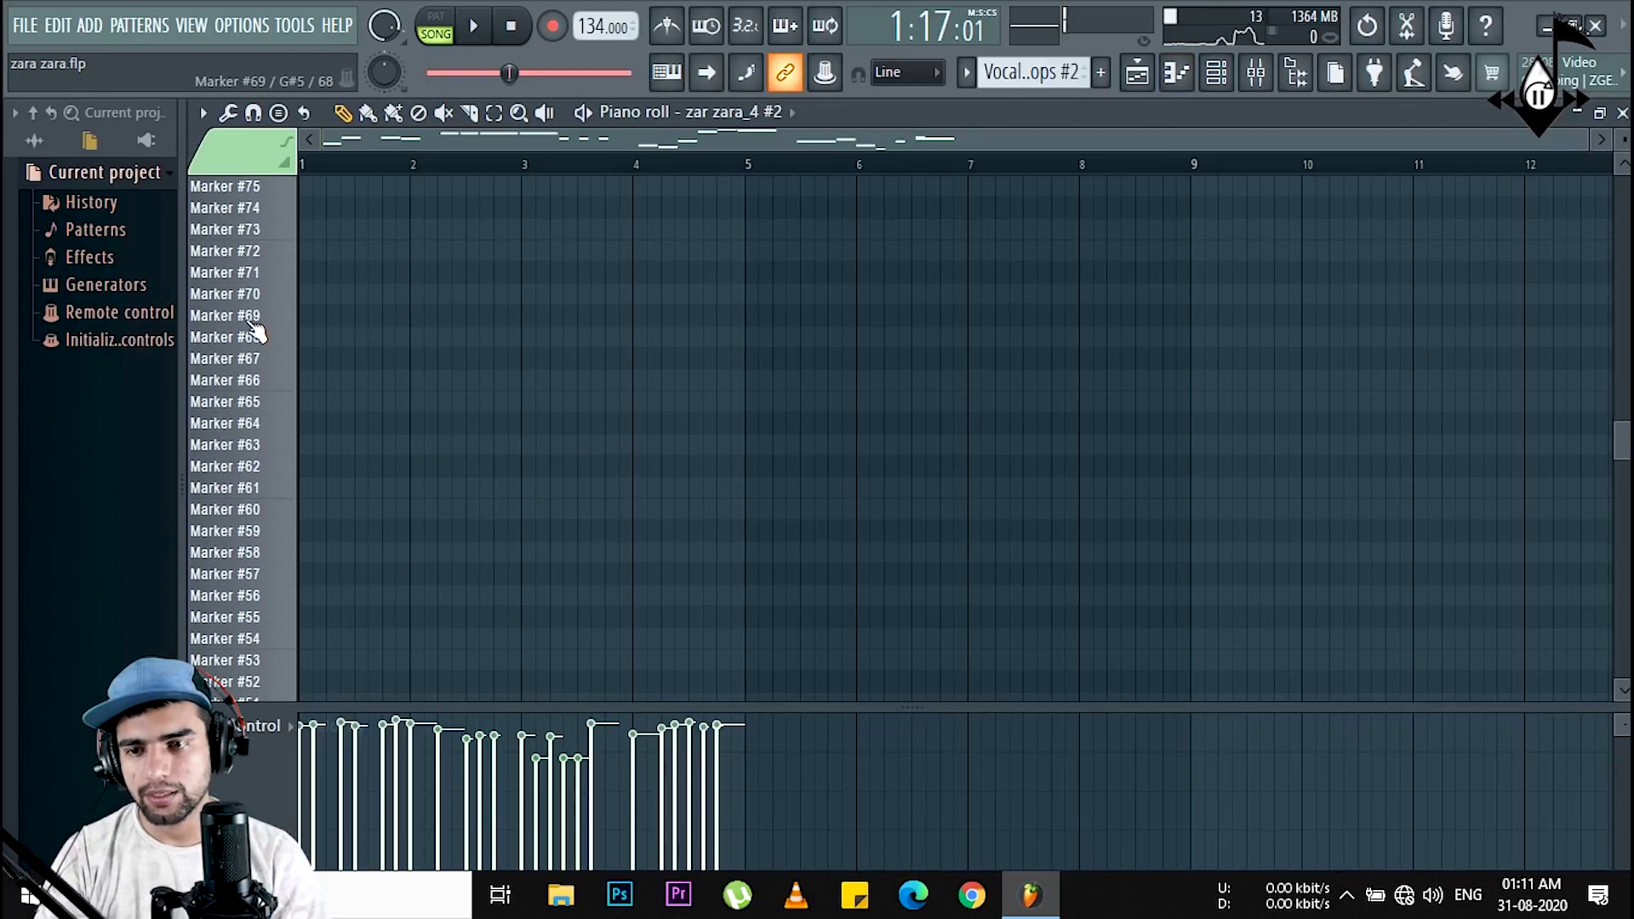
left_click(263, 436)
left_click(261, 229)
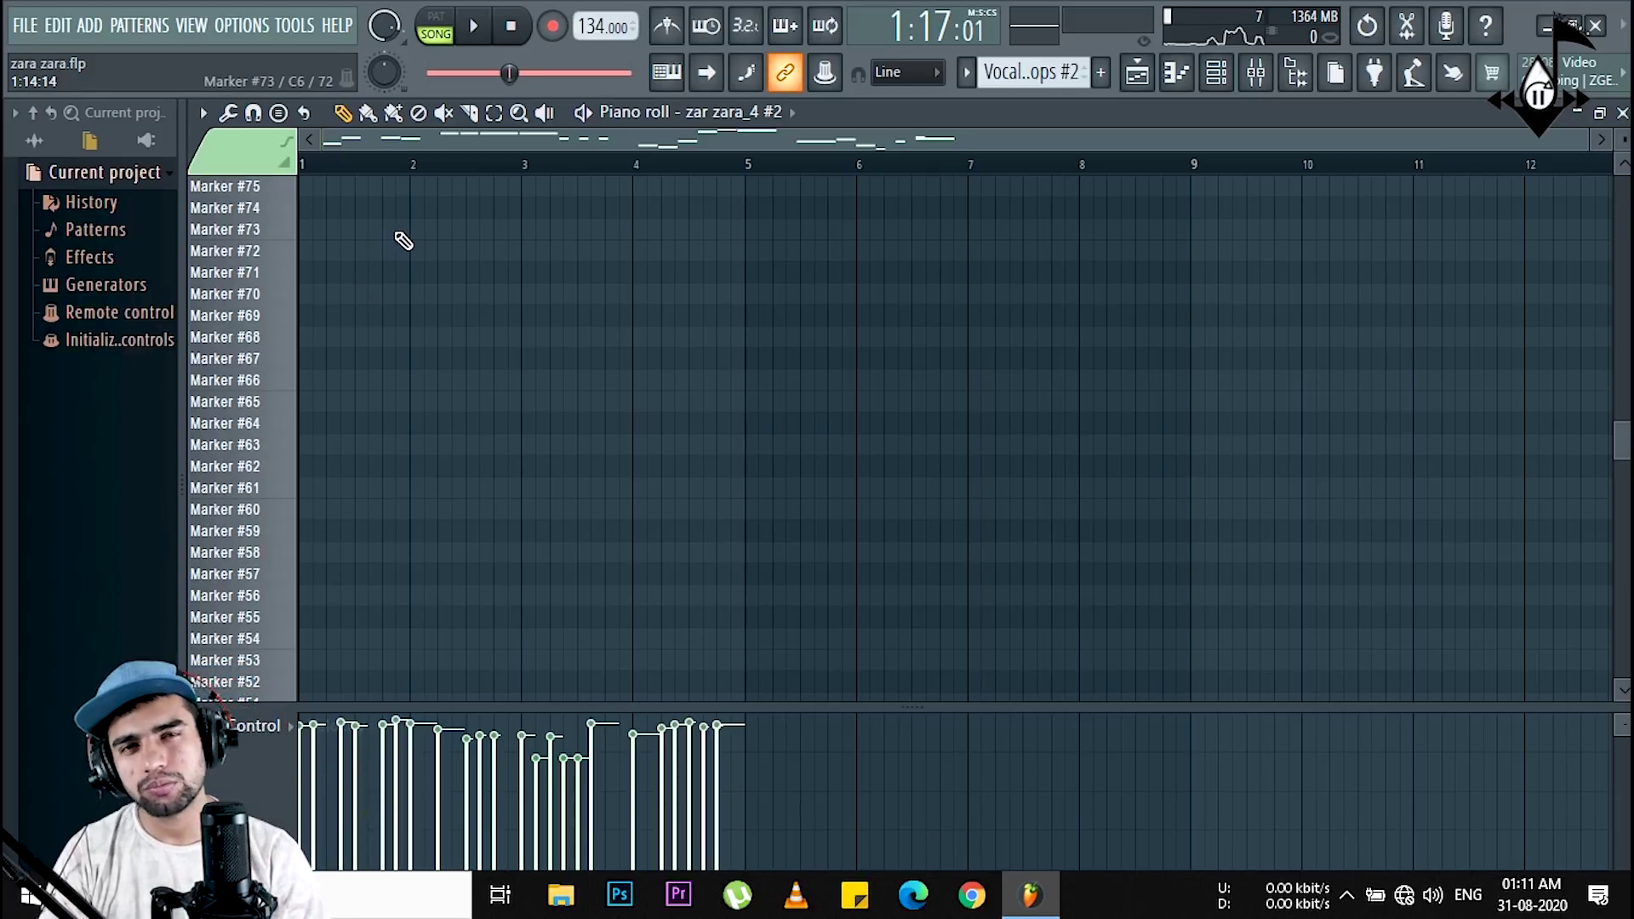
Step: Examine the arrangement of the slice marker notes across the four bars of Vocal Chops #2
scroll(397, 270, "up", 3)
scroll(397, 271, "up", 8)
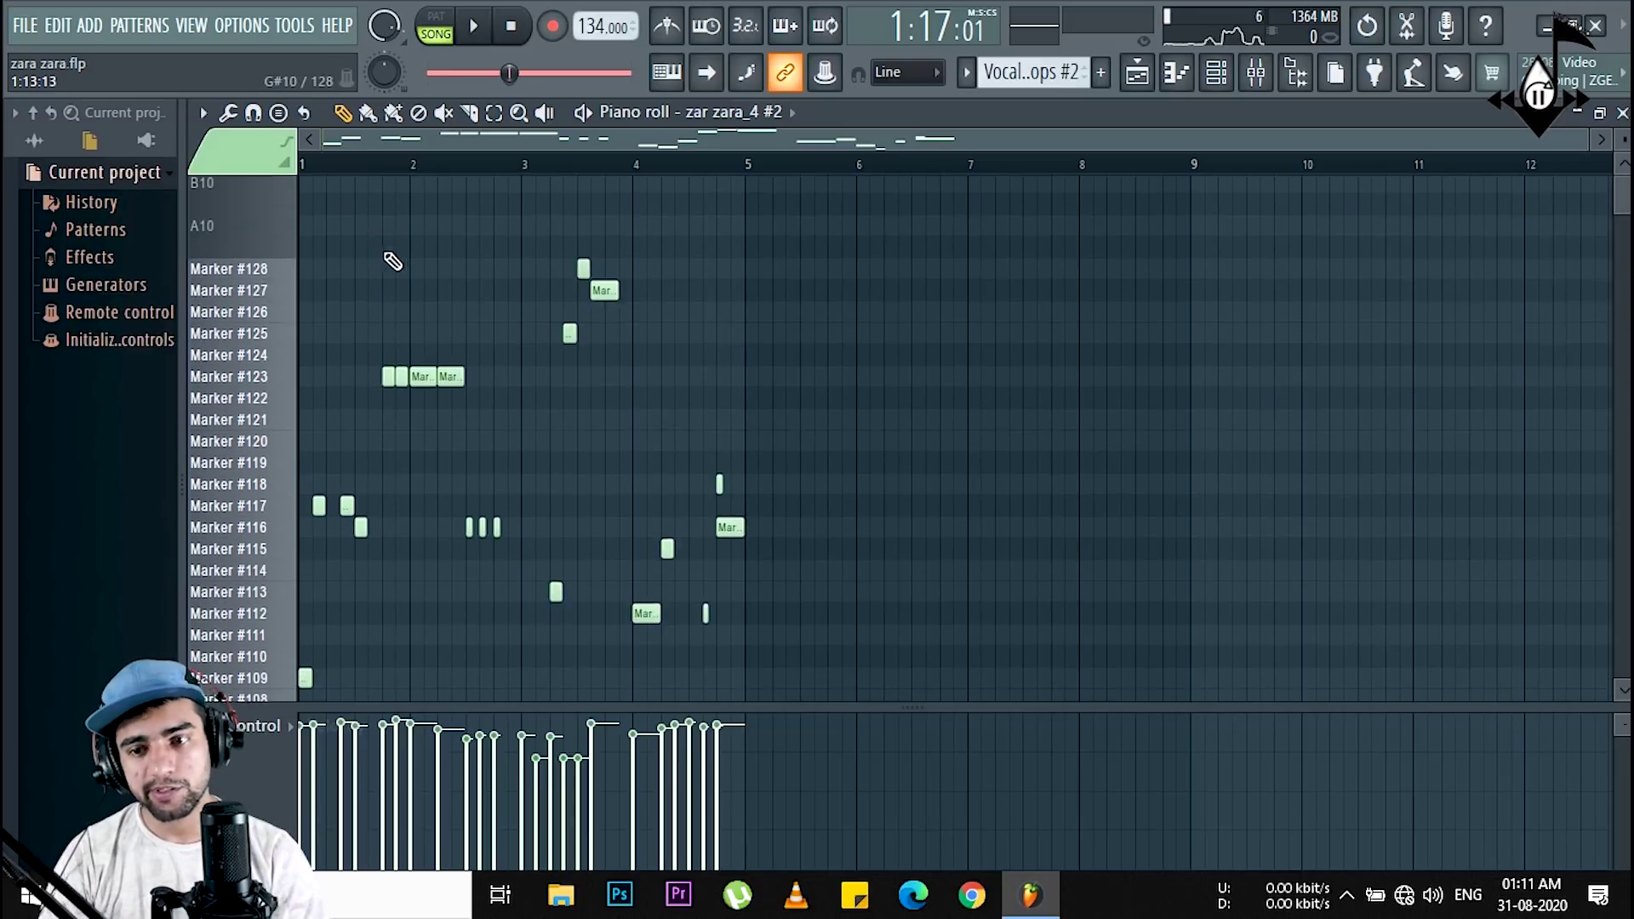
scroll(372, 232, "up", 3)
scroll(391, 170, "up", 1)
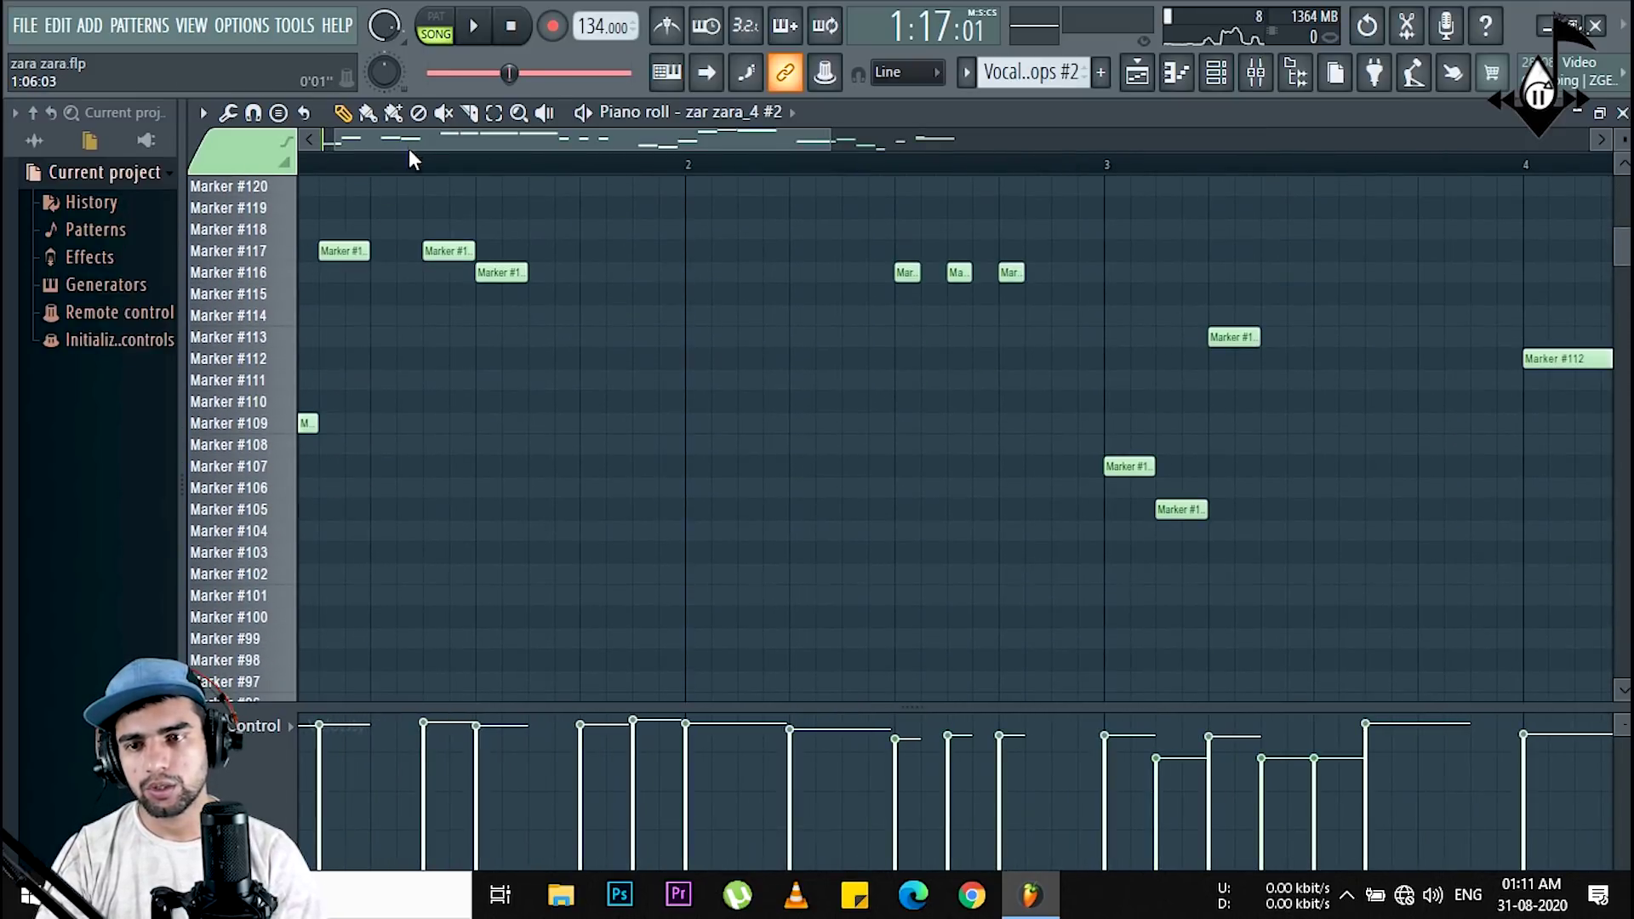
scroll(408, 150, "right", 3)
scroll(430, 170, "down", 3)
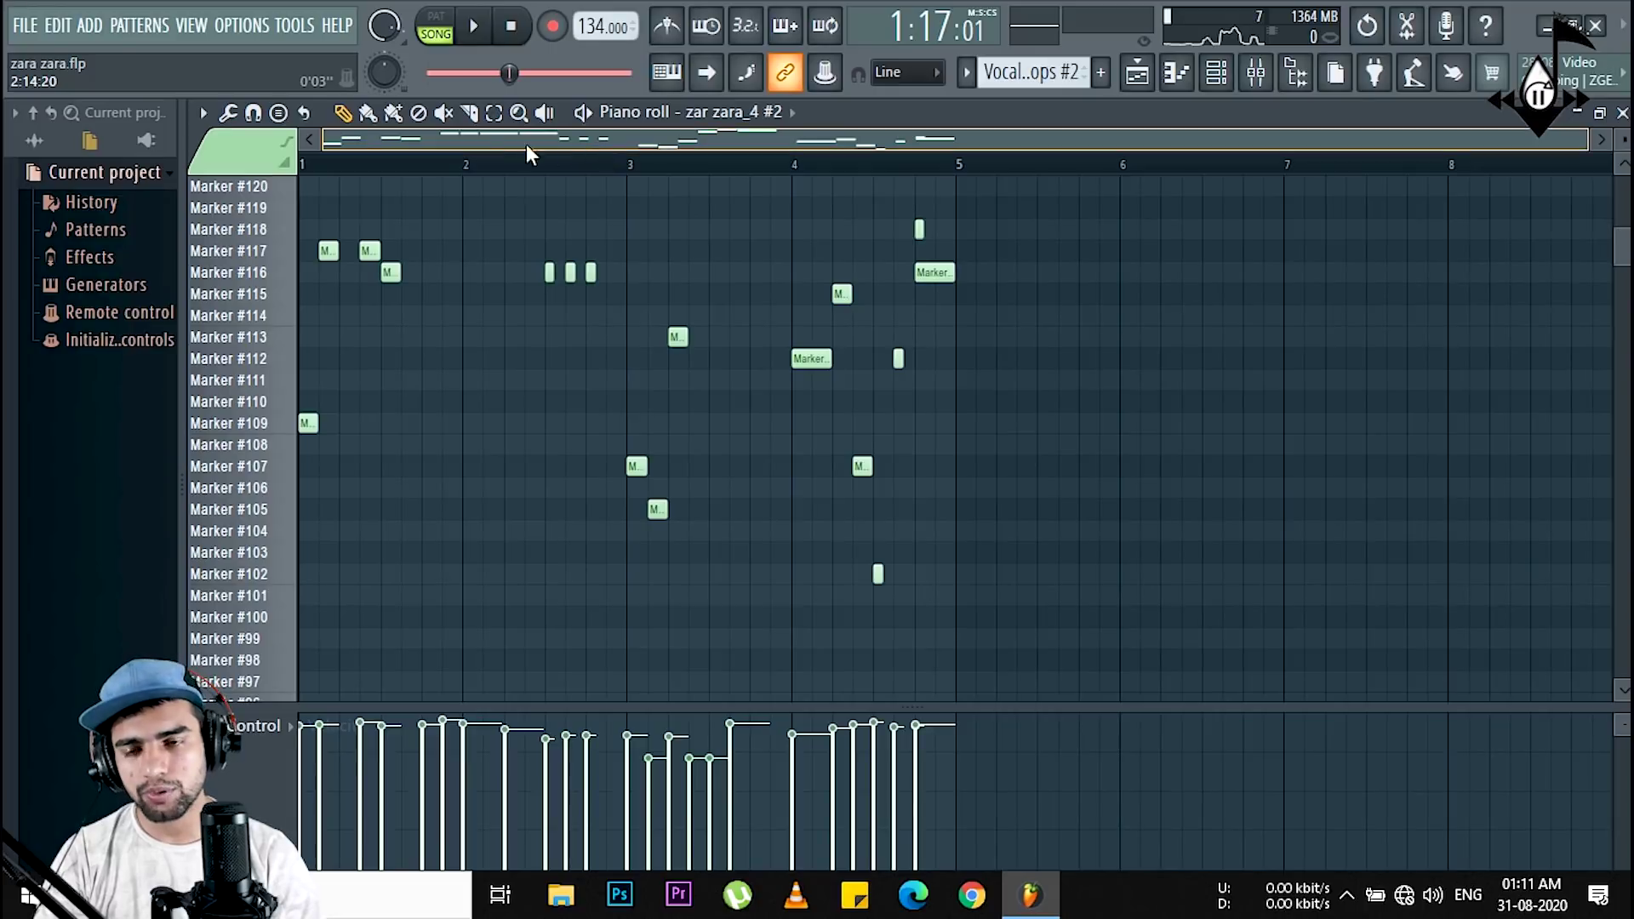
left_click_drag(1581, 152, 1157, 141)
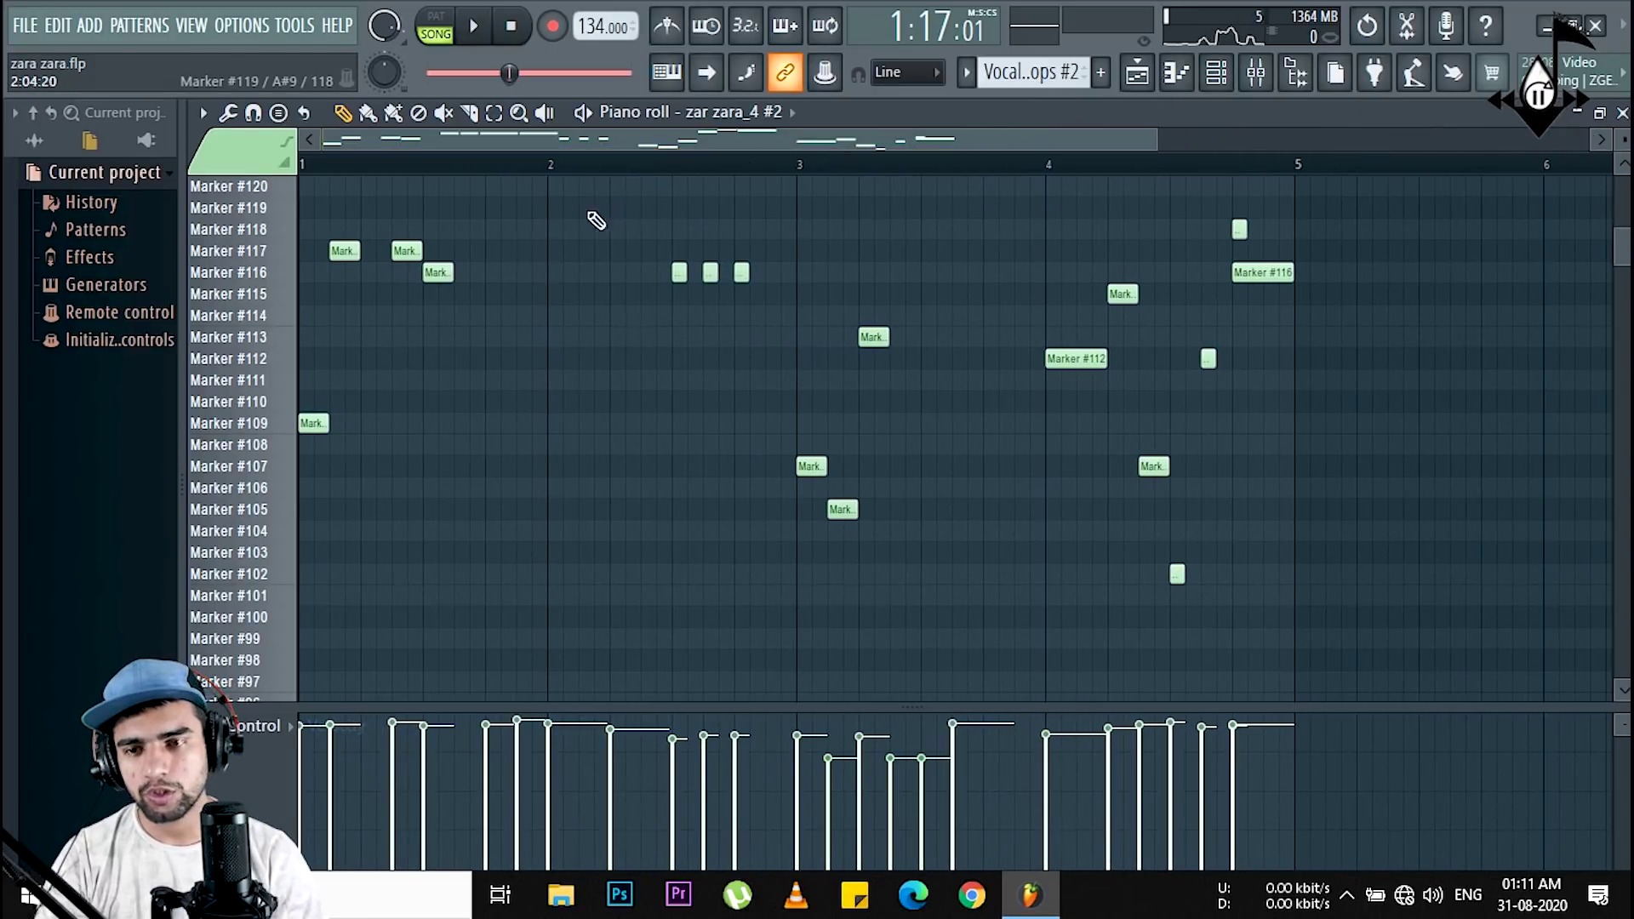
scroll(447, 263, "up", 1)
scroll(452, 257, "up", 1)
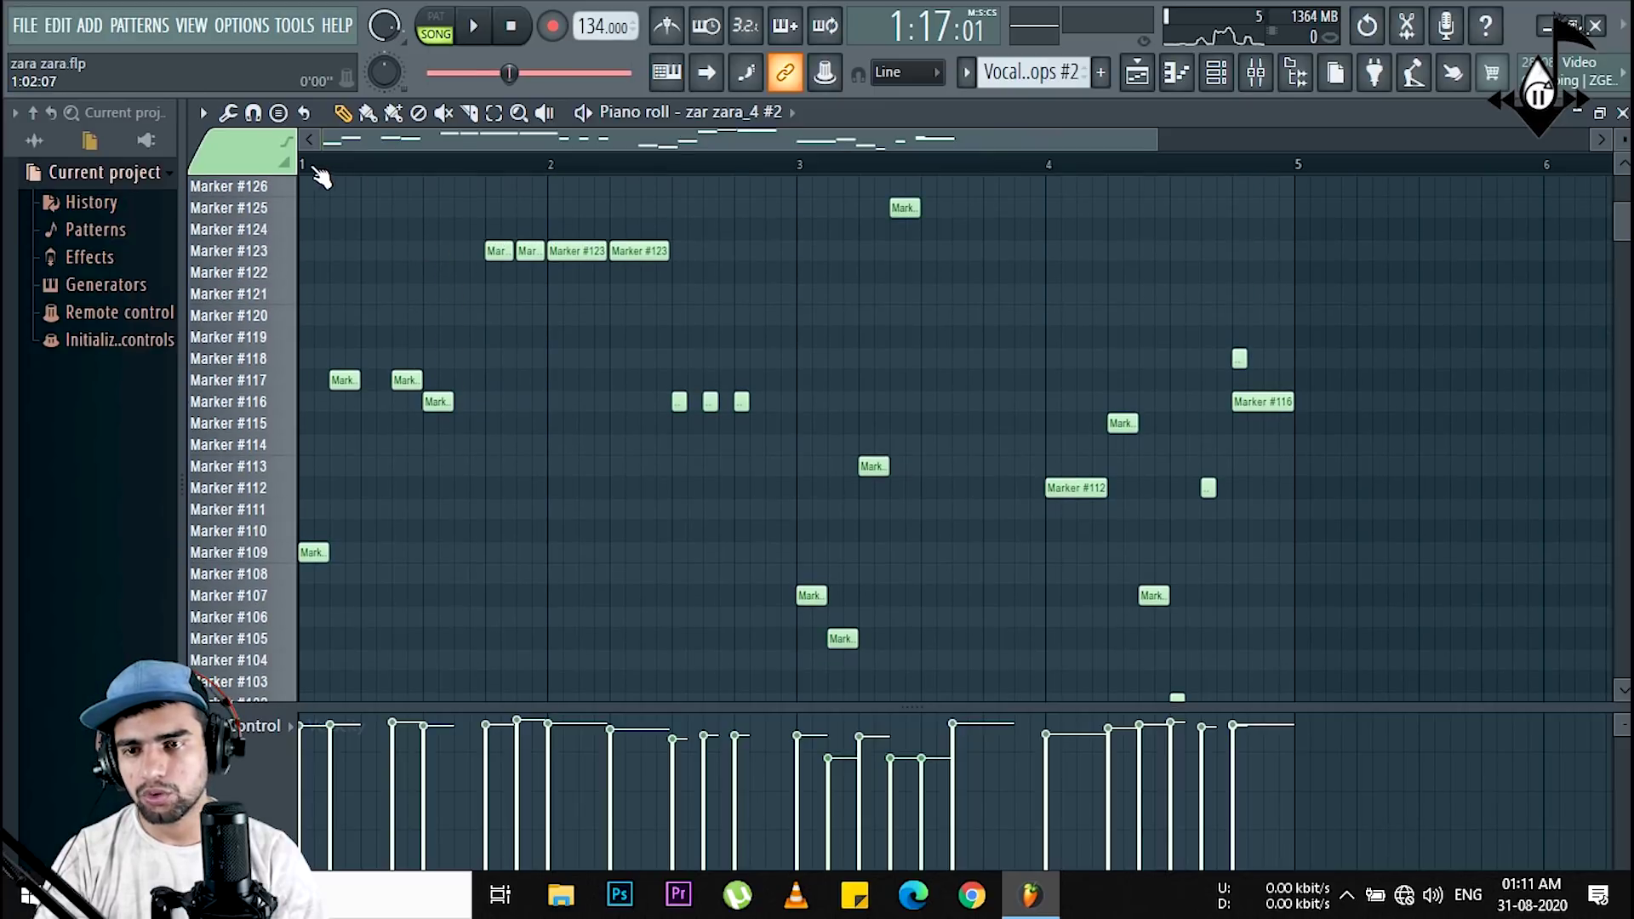
Step: Play the Vocal Chops #2 pattern on its own, then replay it from bar 1 and stop
left_click(583, 112)
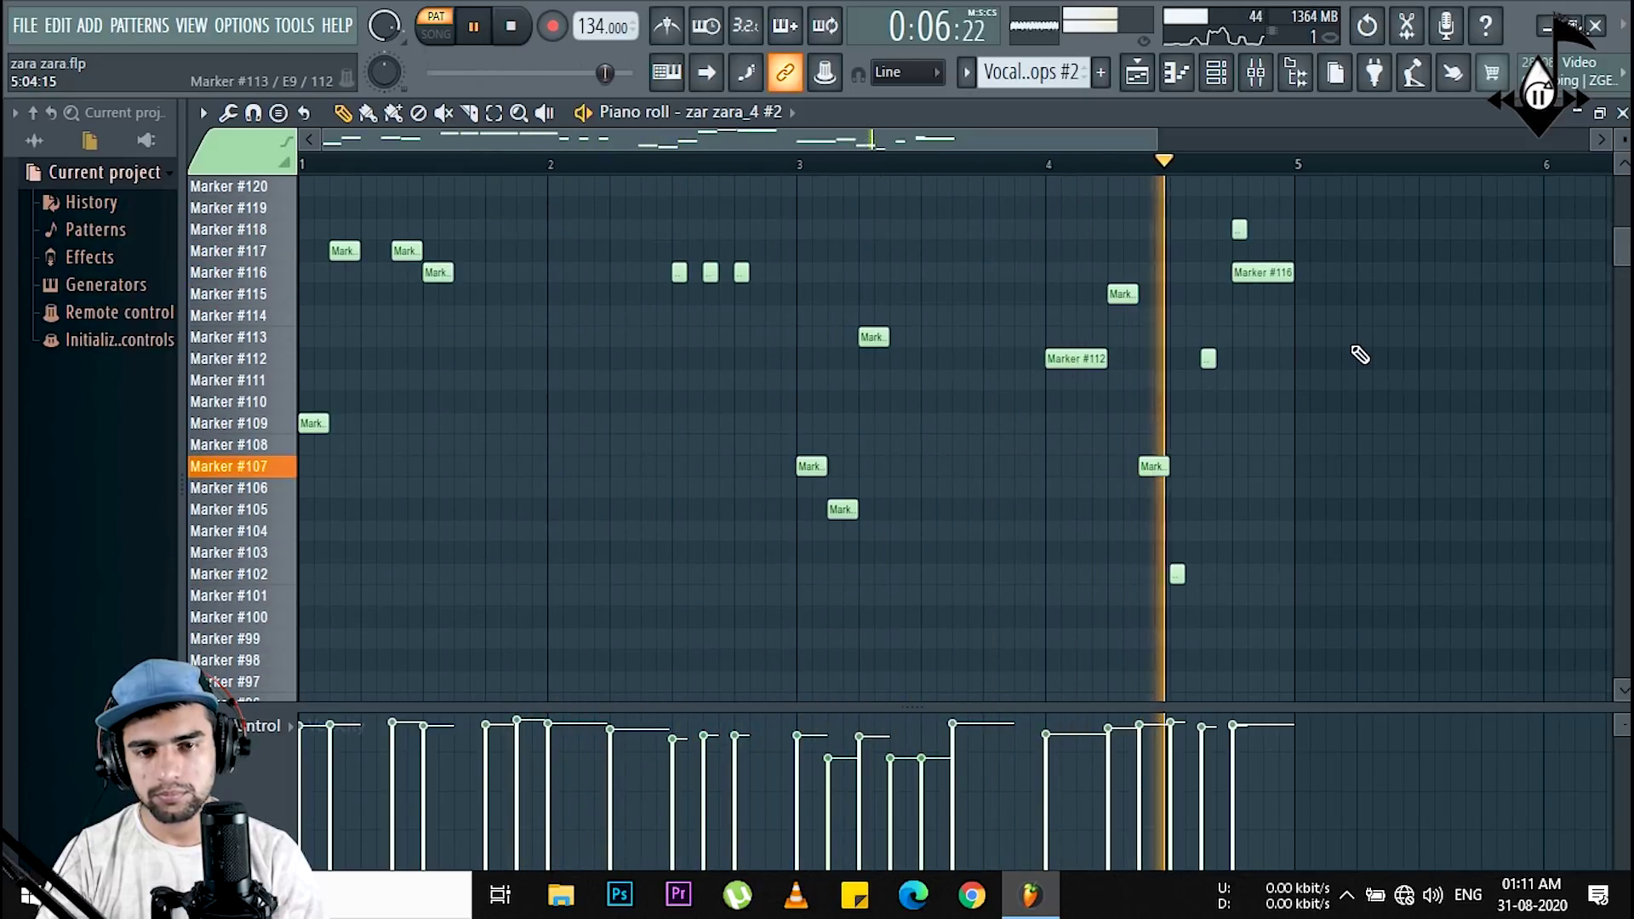
left_click(480, 24)
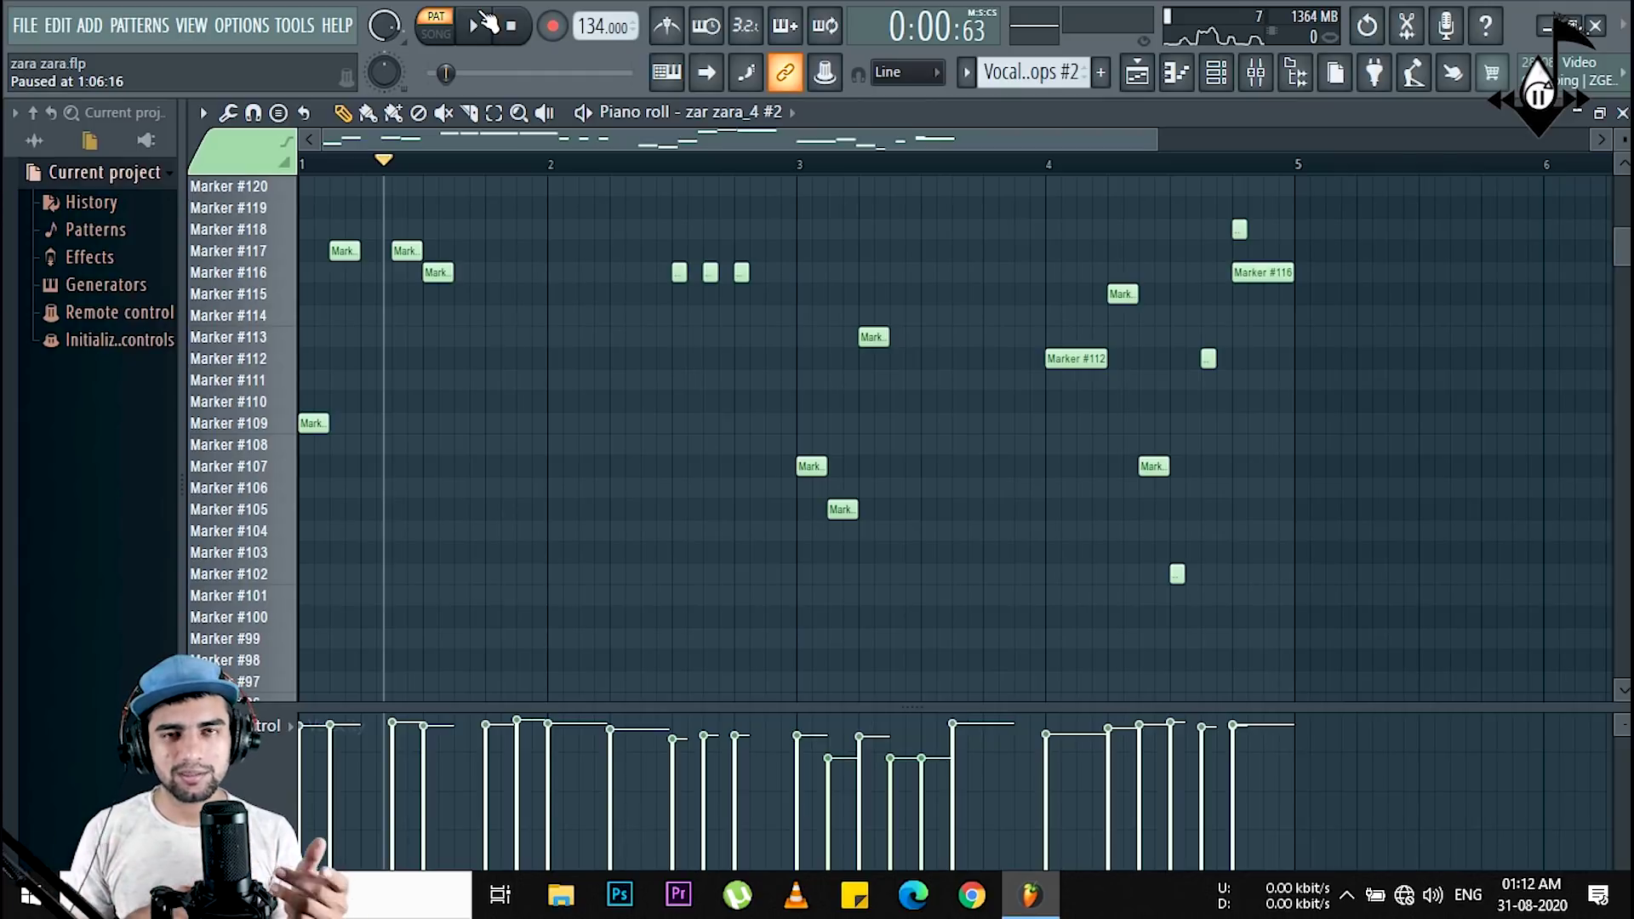
left_click(305, 163)
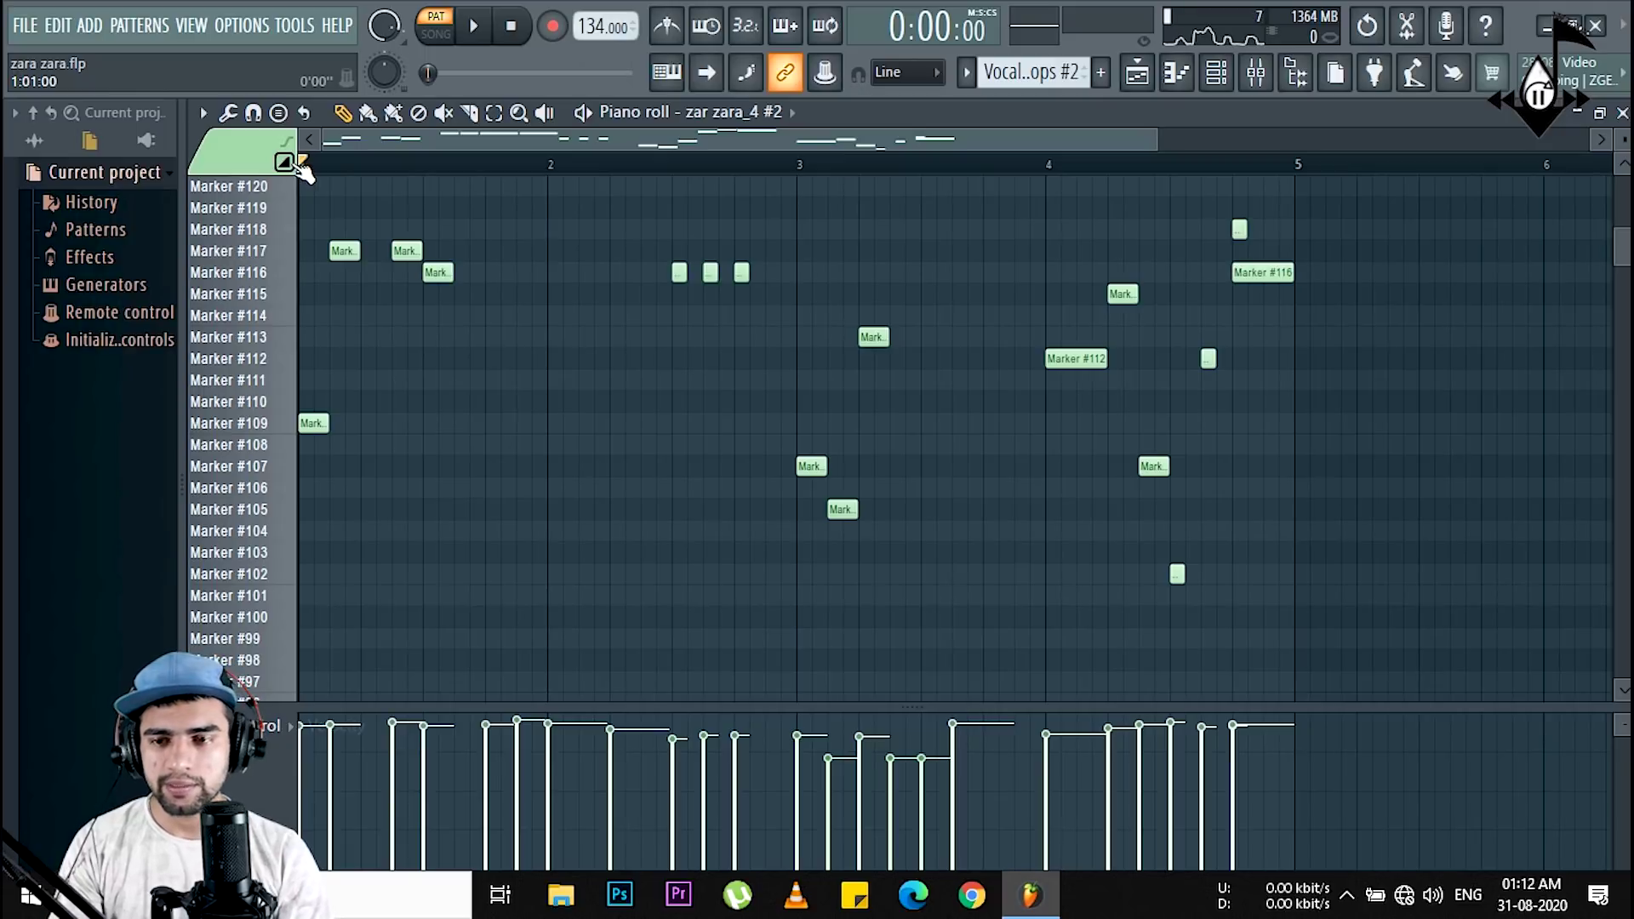
key("space")
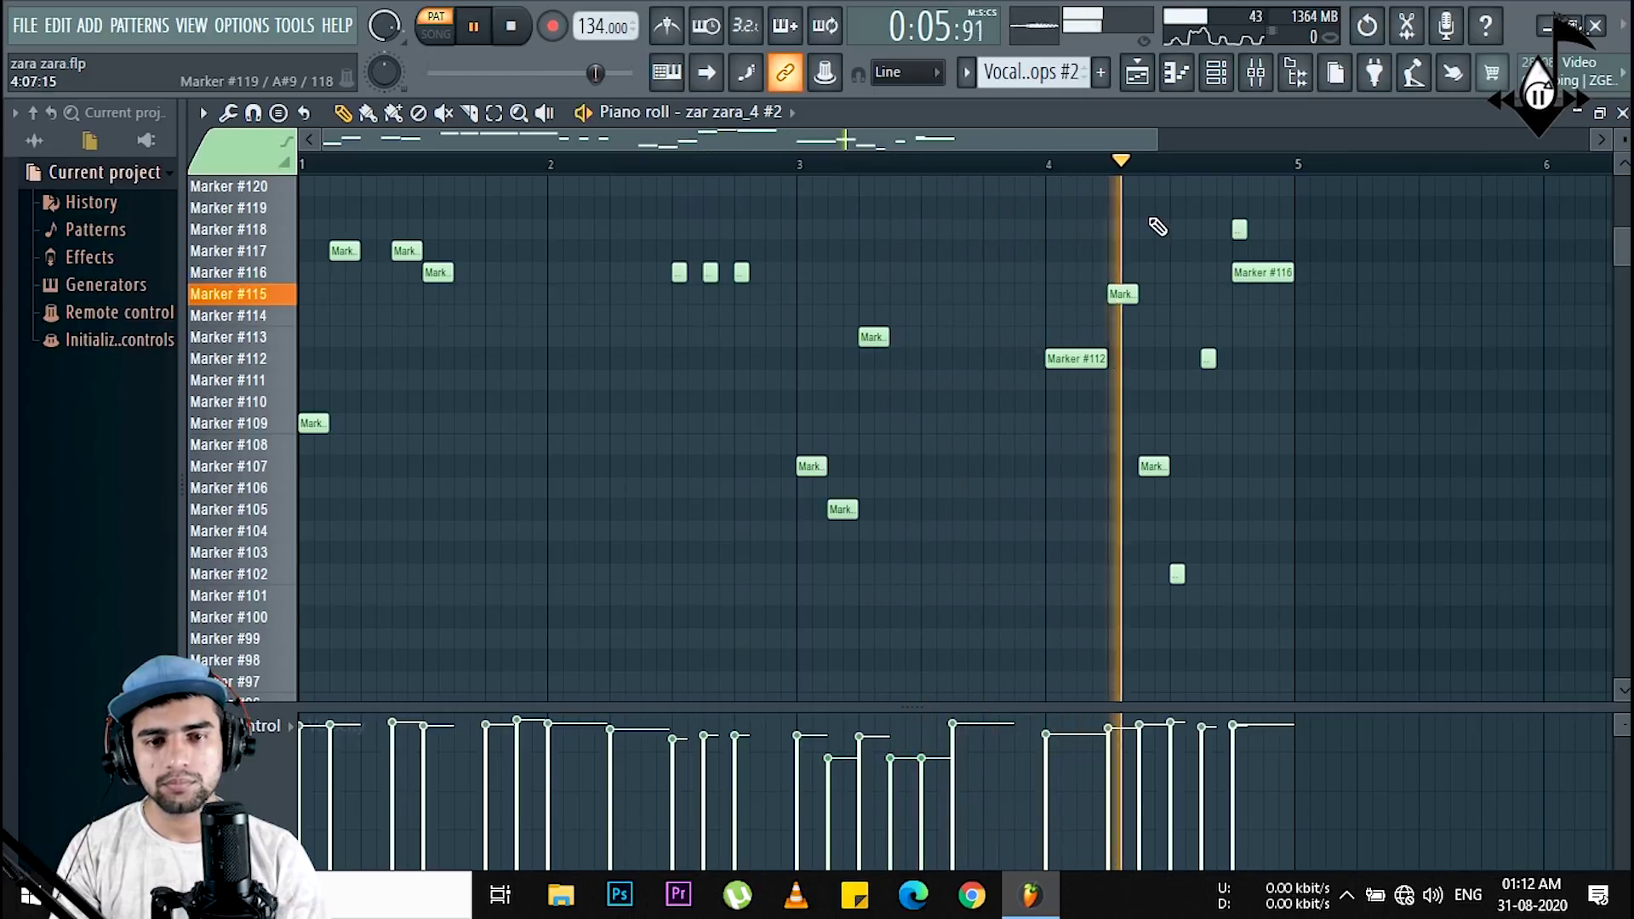
key("space")
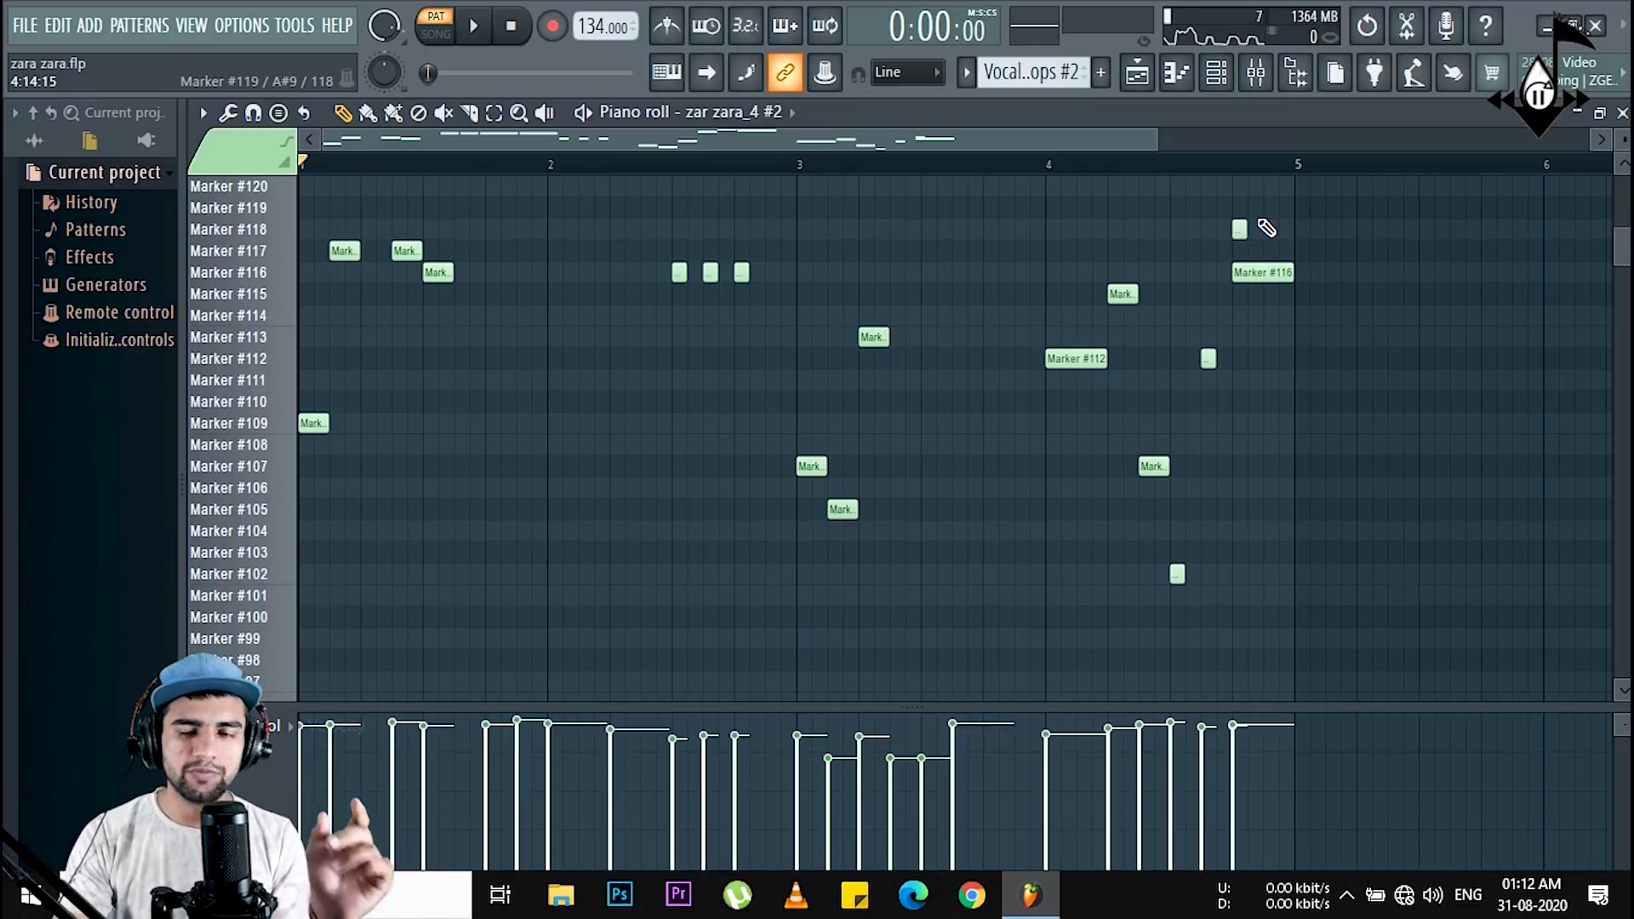
Step: Return to the playlist and place the playhead just before bar 53, where the first Pattern 12 clip starts
left_click(1230, 79)
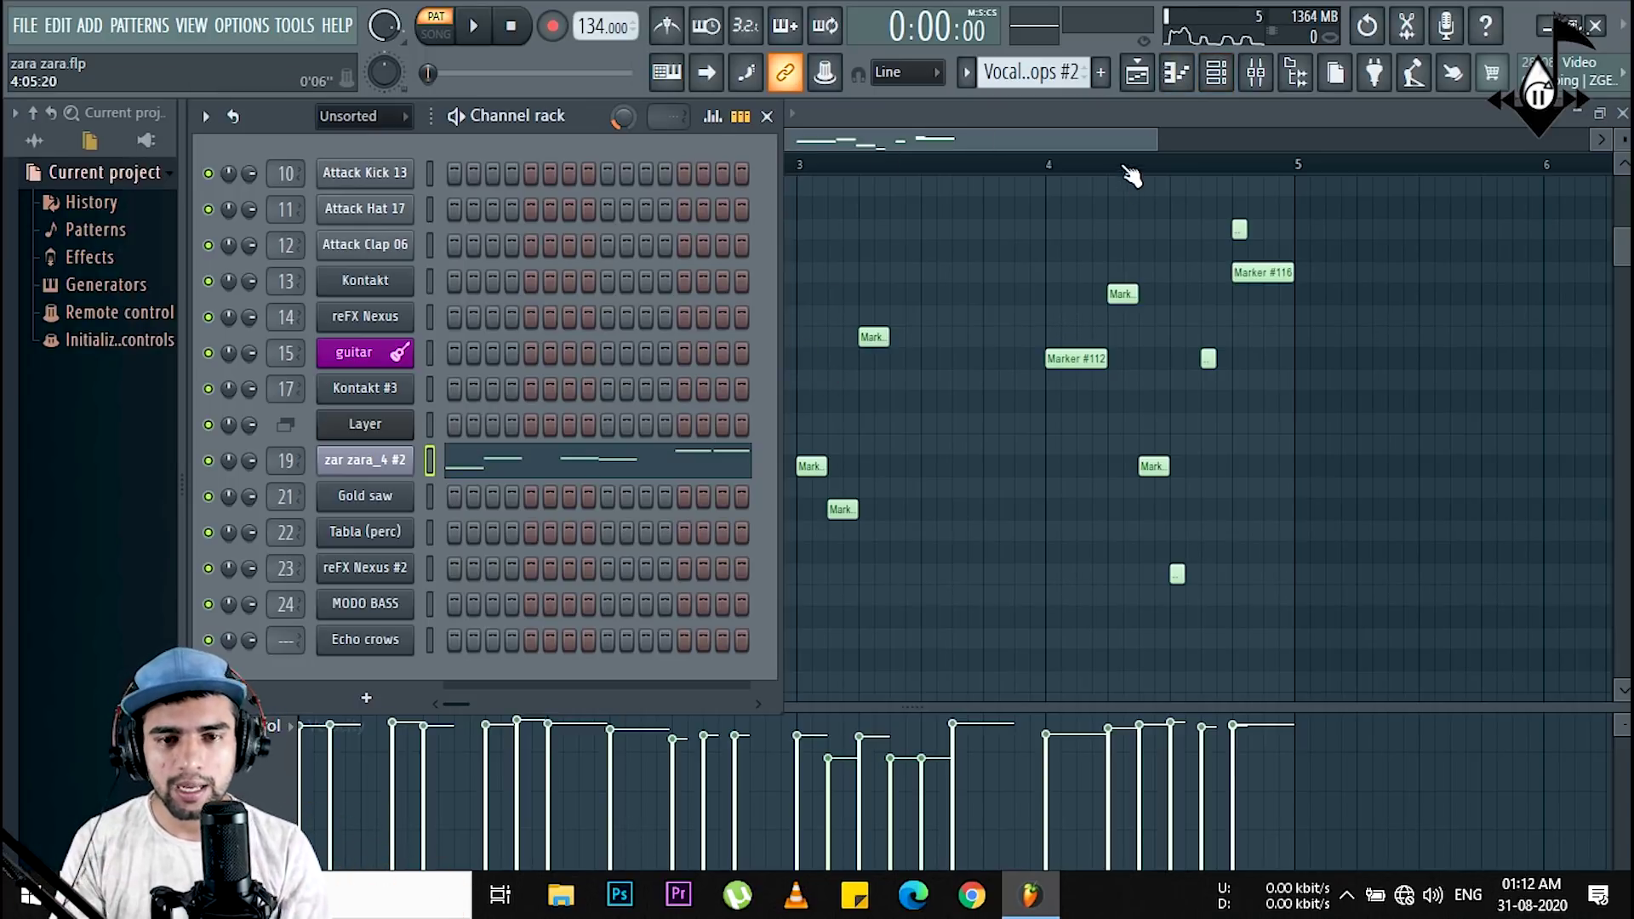
left_click(1156, 91)
left_click_drag(969, 139, 1045, 154)
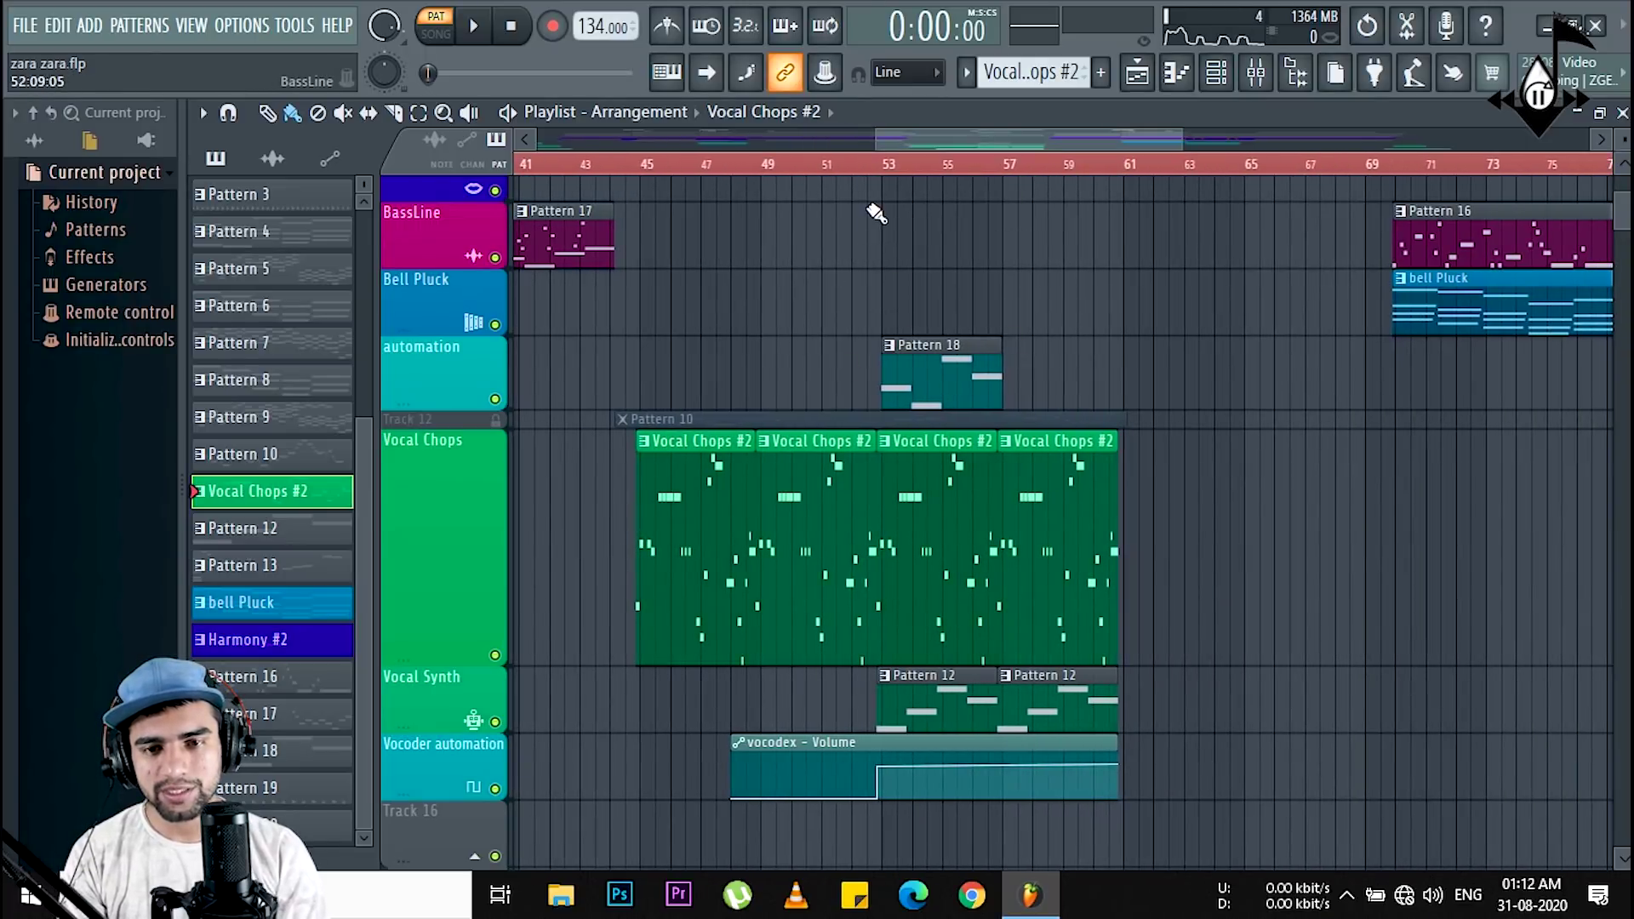
scroll(886, 181, "up", 5)
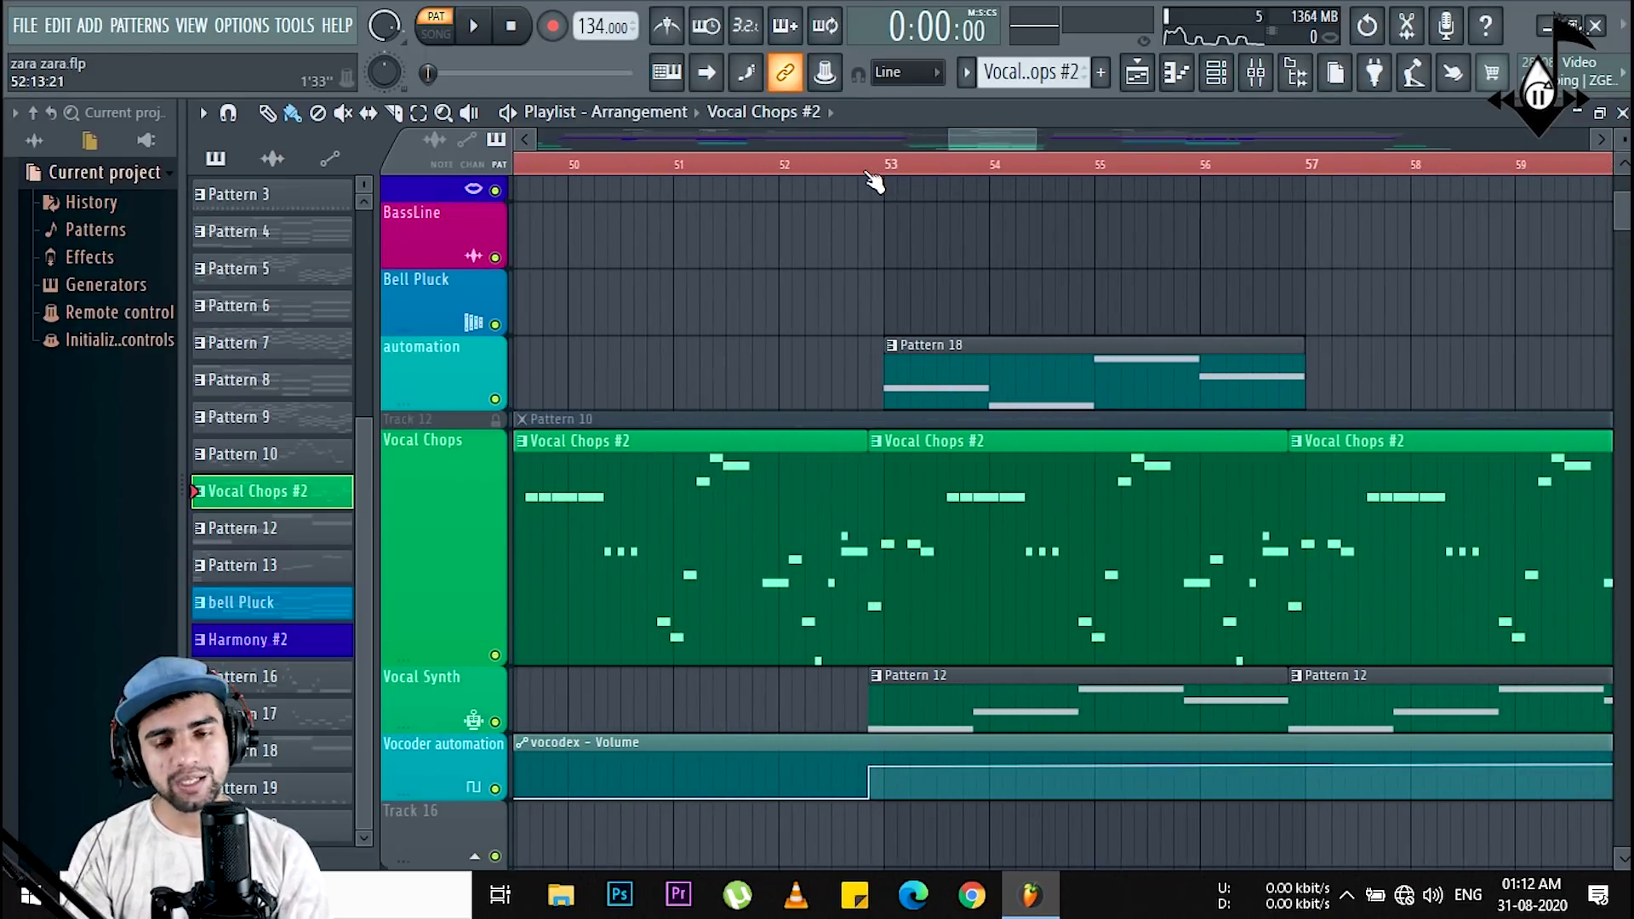
left_click(861, 166)
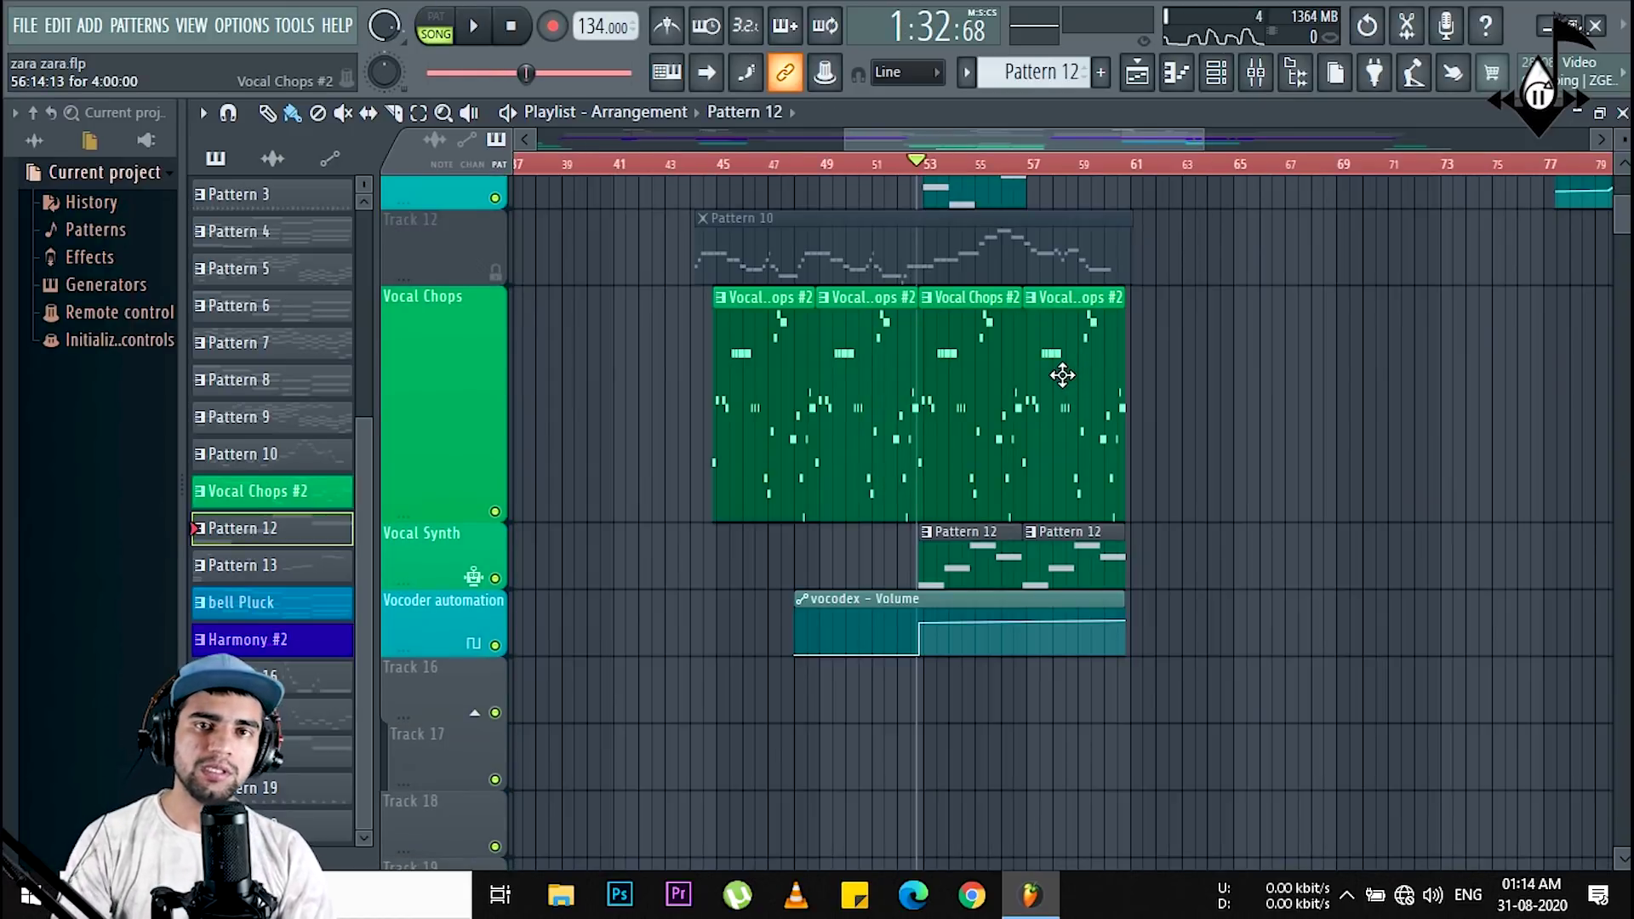
Step: Solo Track 12 and play its Pattern 10 clip from bar 44 to about bar 61
left_click(497, 272, "ctrl")
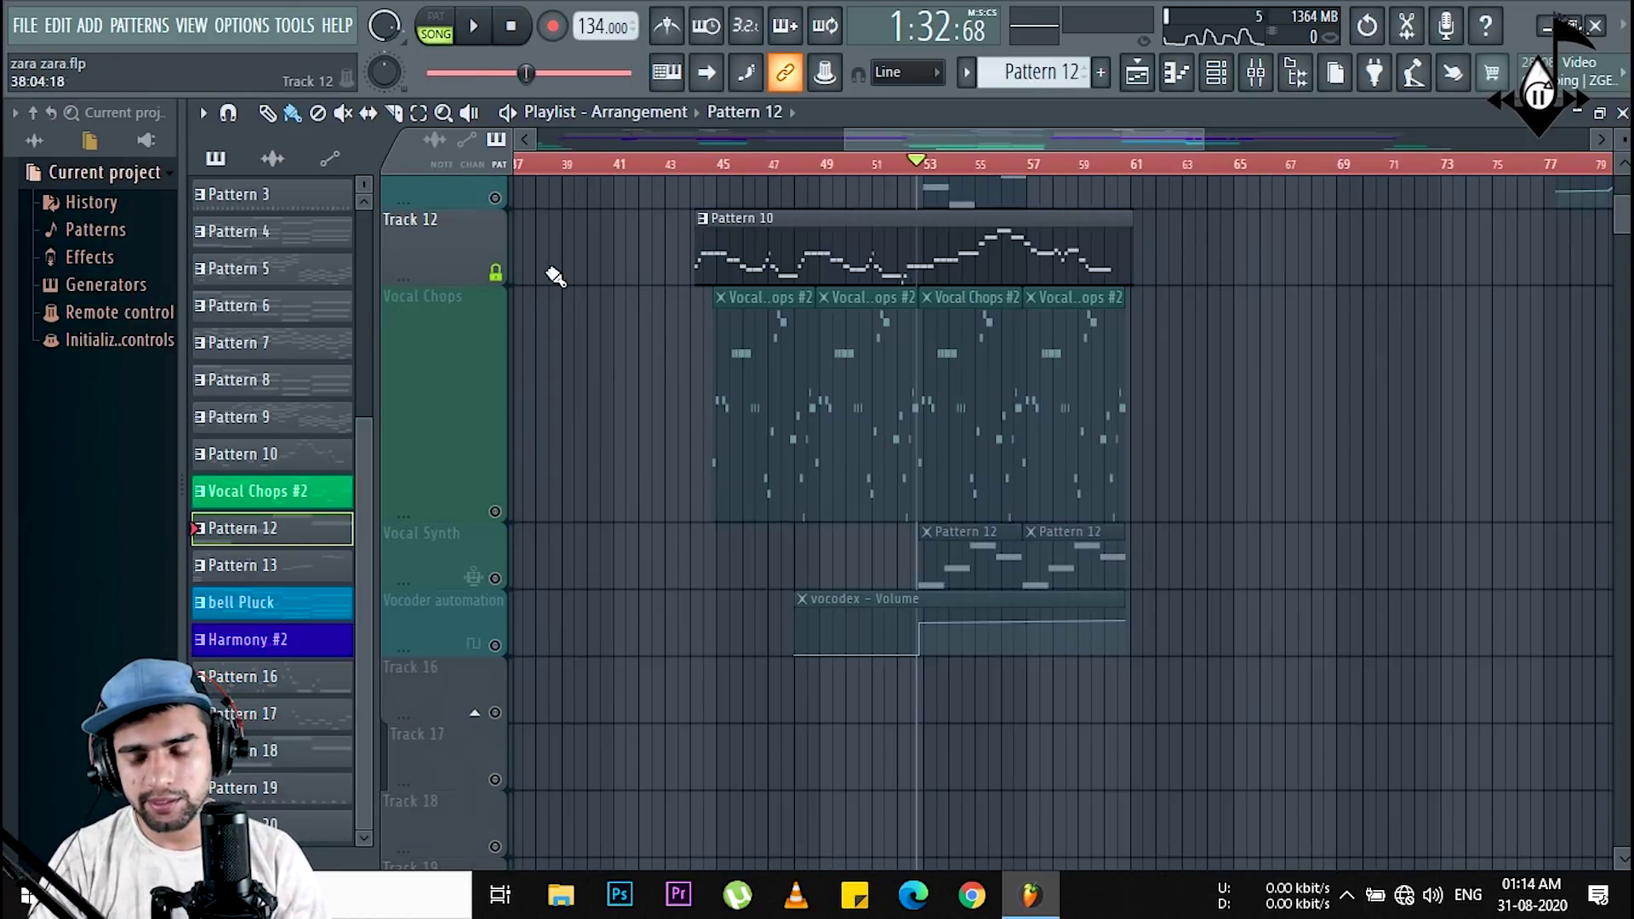
left_click(693, 164)
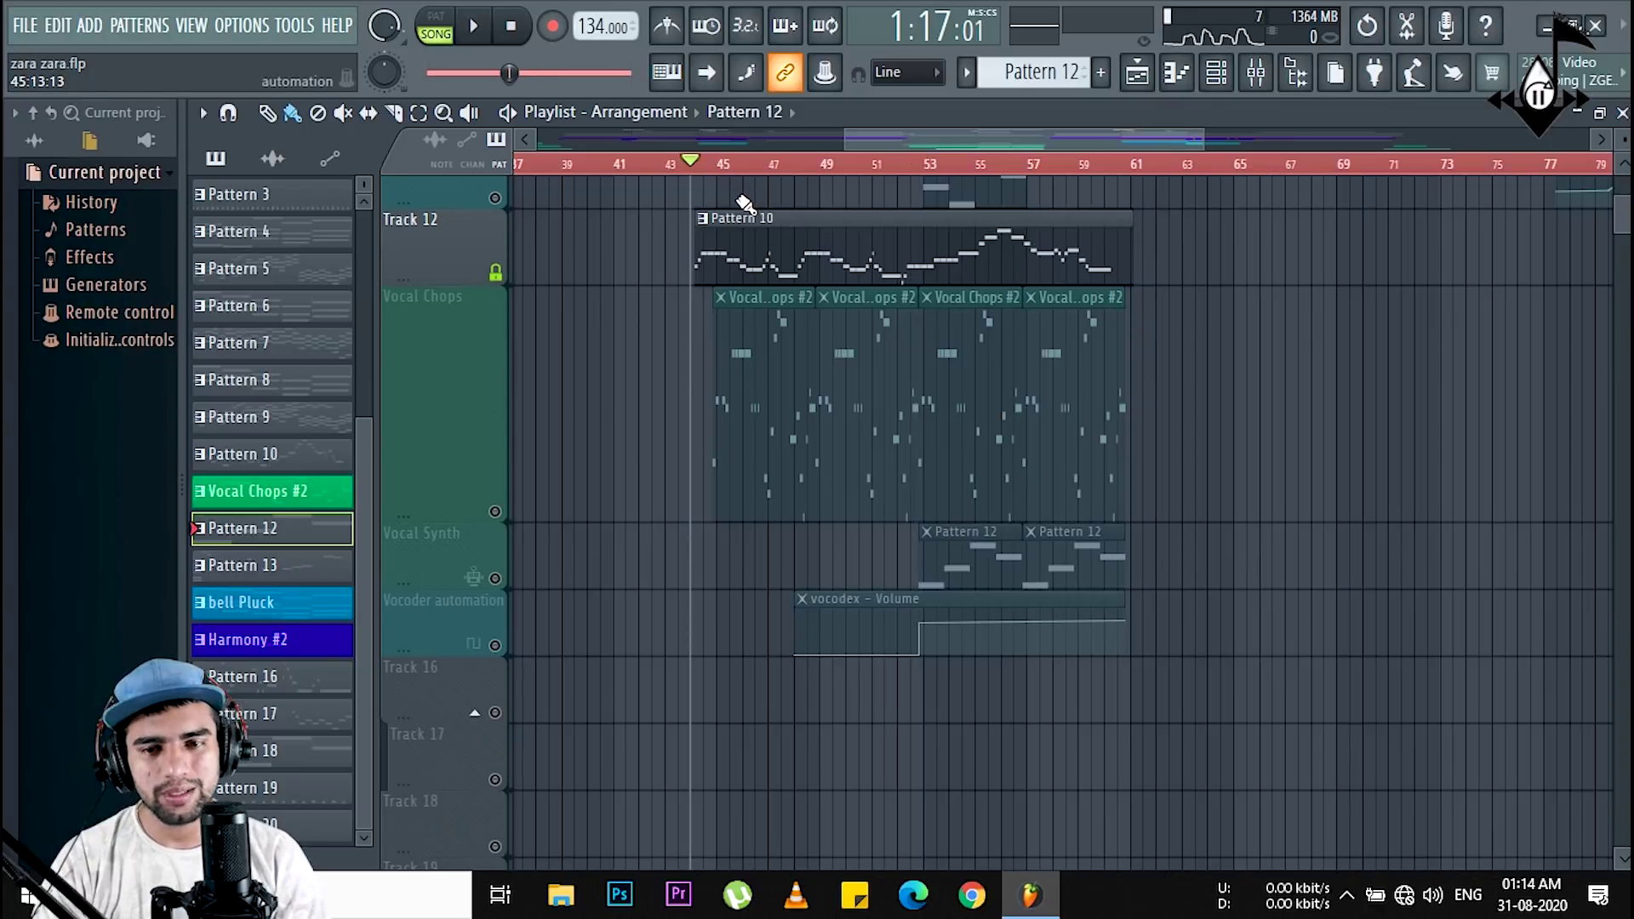
key("space")
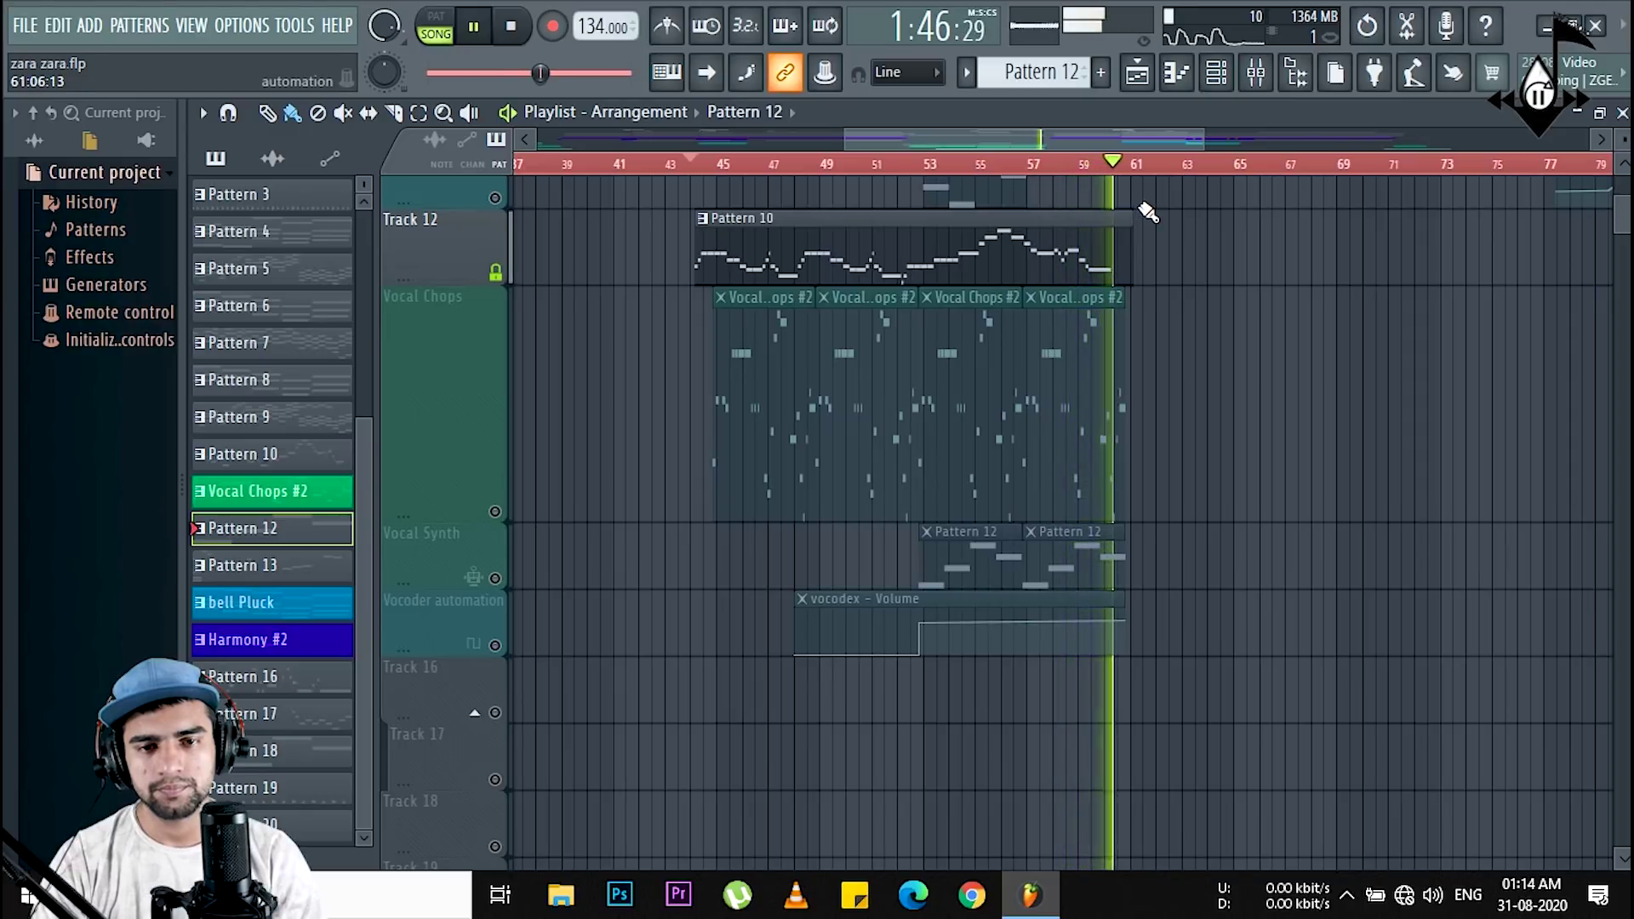
key("space")
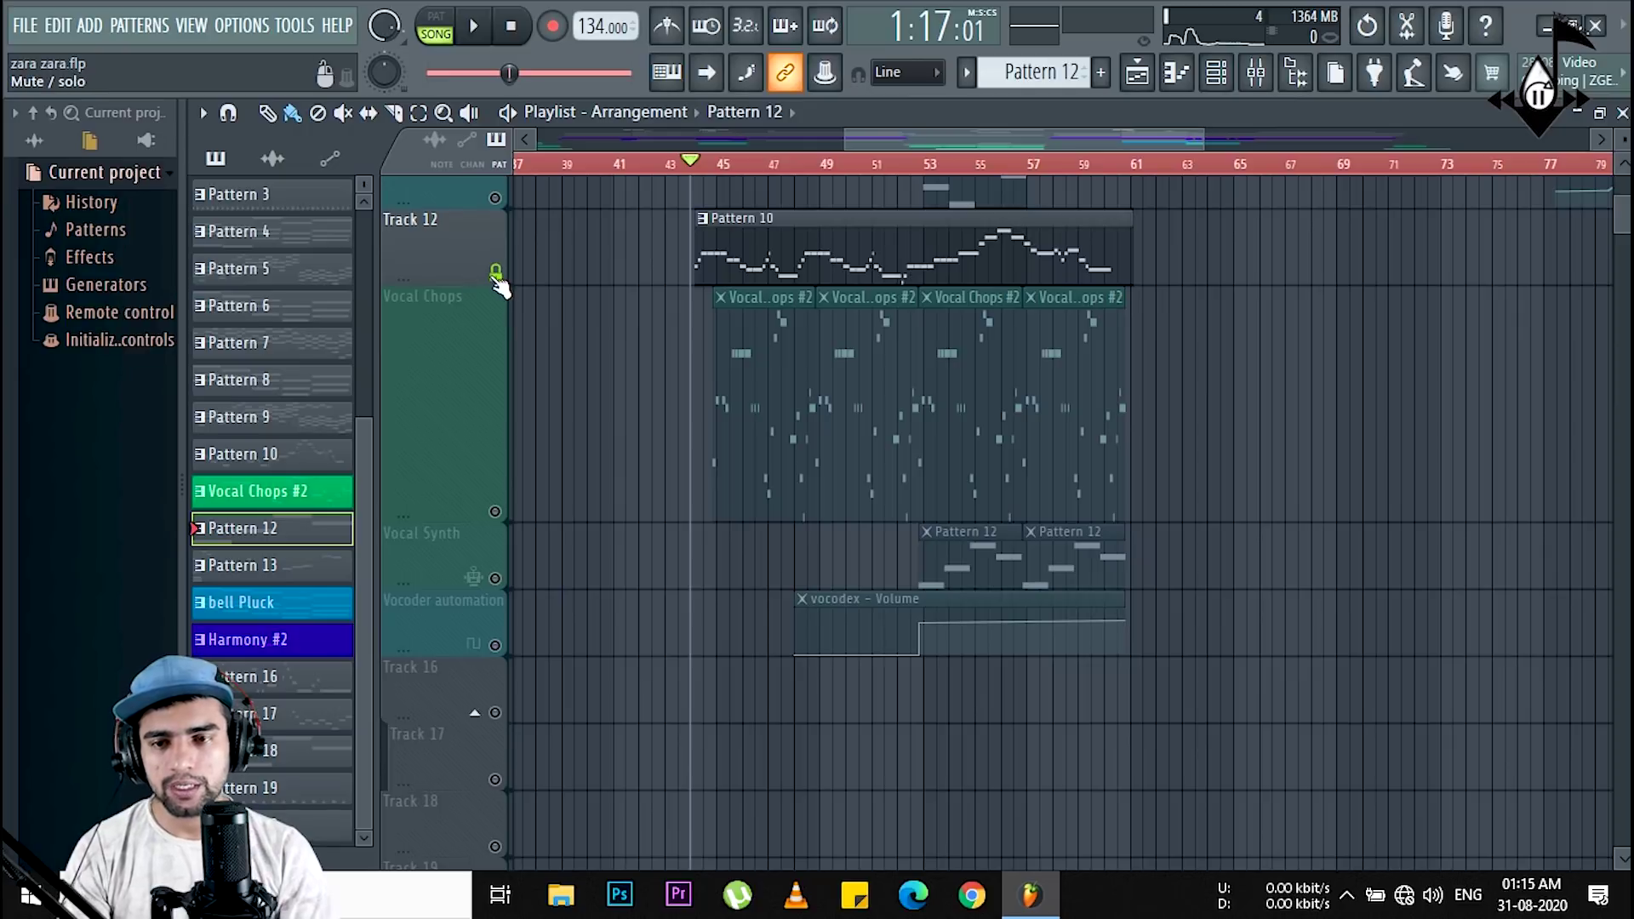
Step: Unsolo Track 12 and mute it, then shrink its height to a thin strip above Vocal Chops
left_click(495, 273)
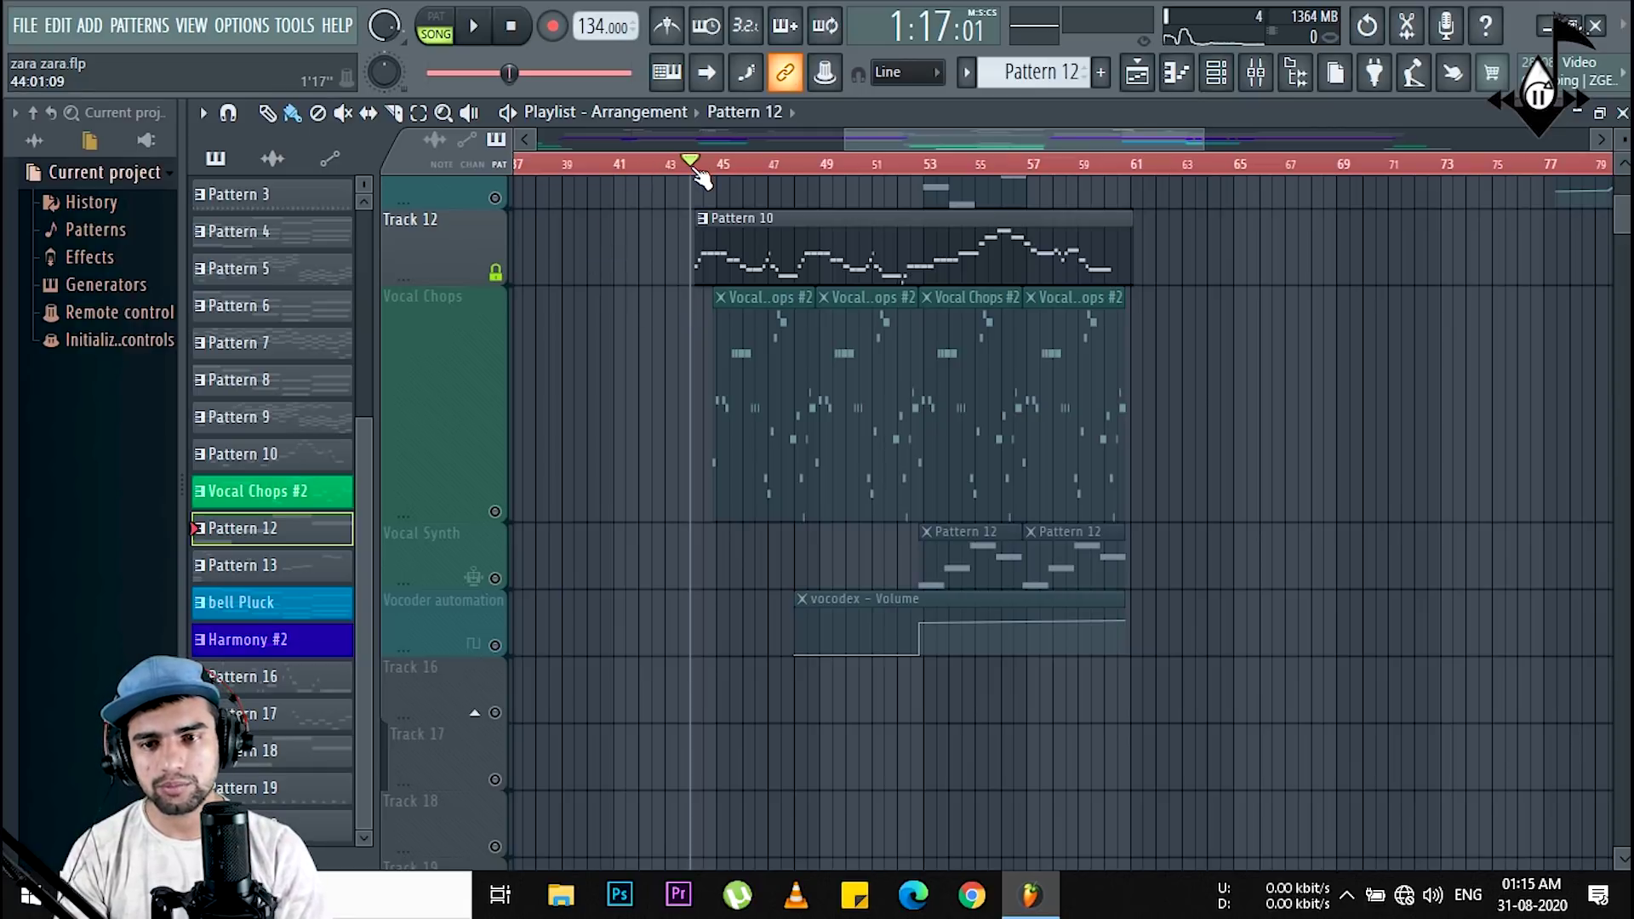
scroll(696, 170, "down", 3)
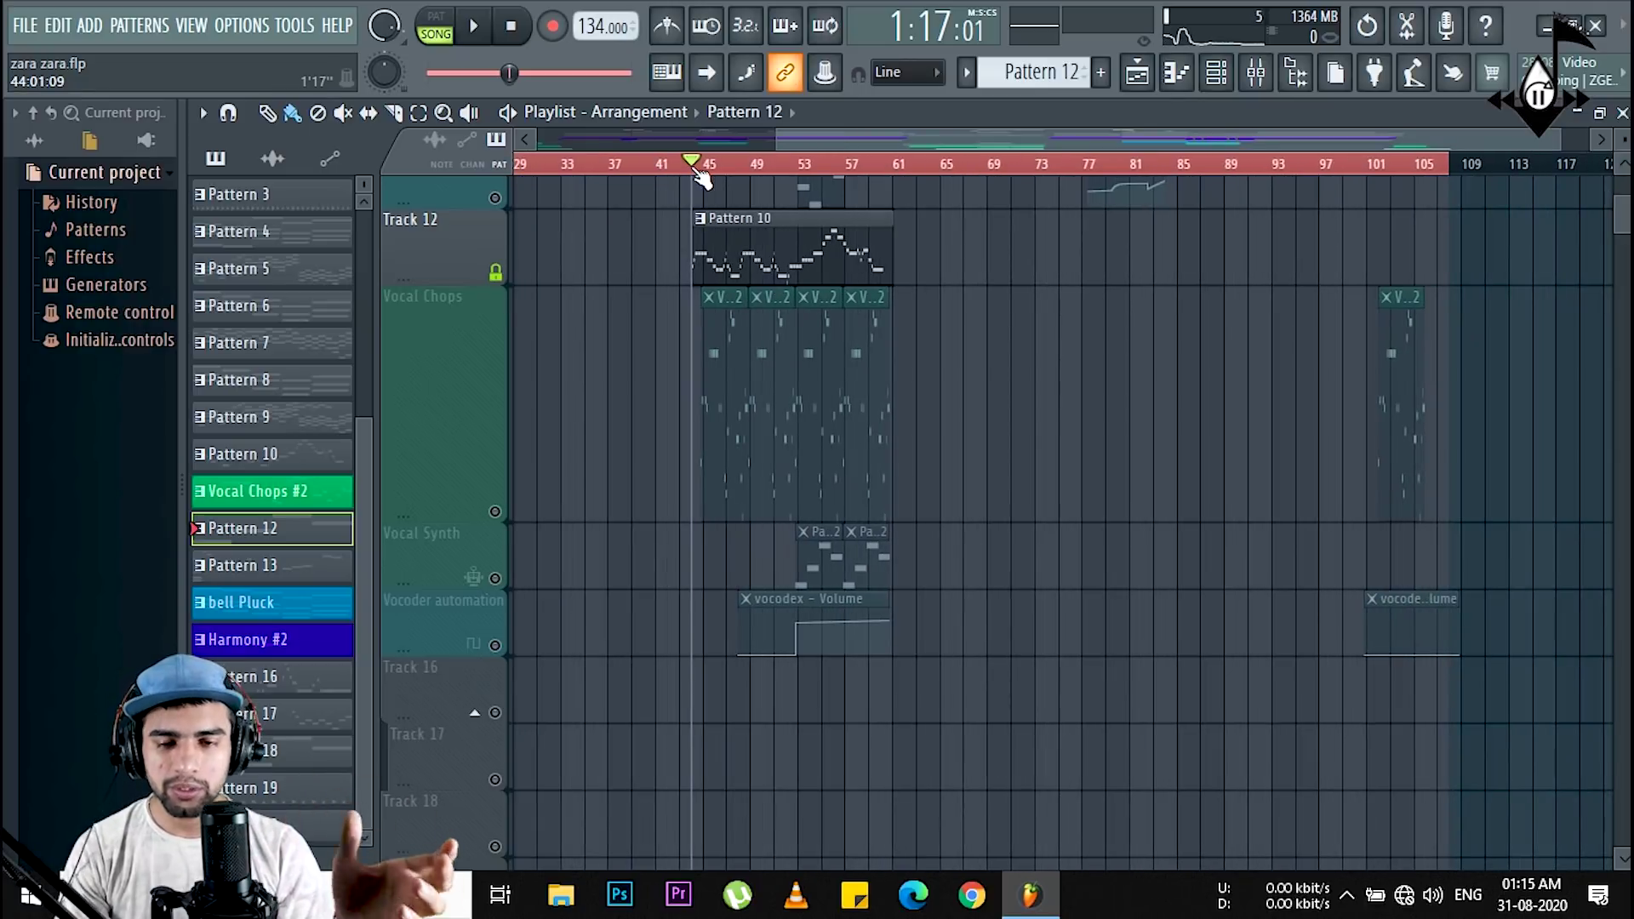
right_click(495, 271)
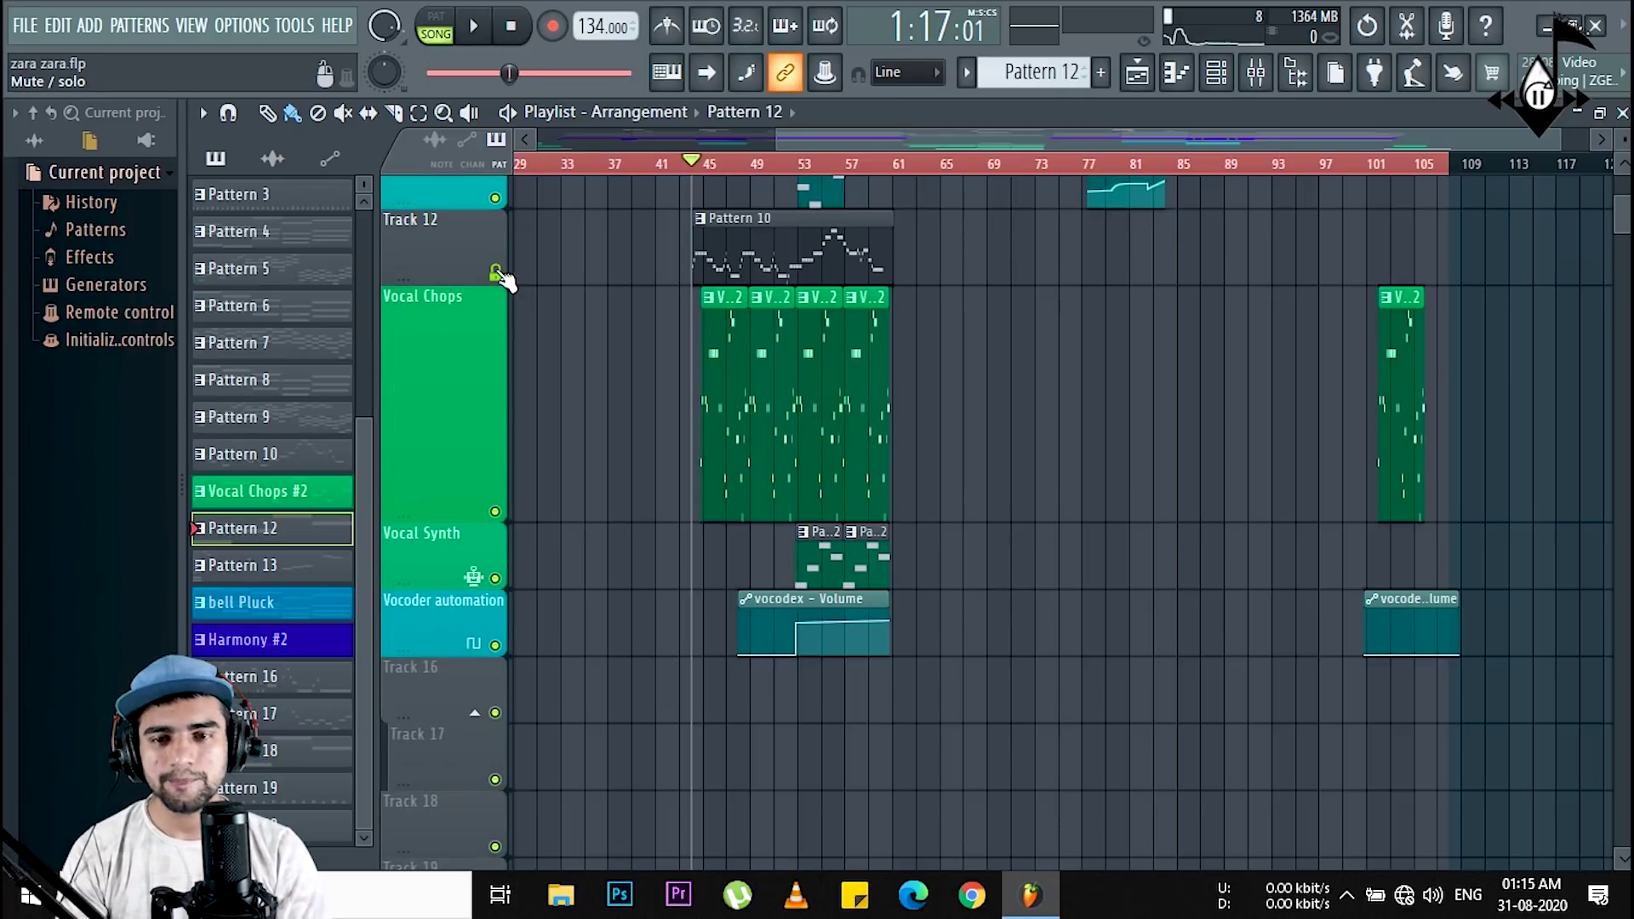
left_click(495, 271)
scroll(492, 331, "up", 3)
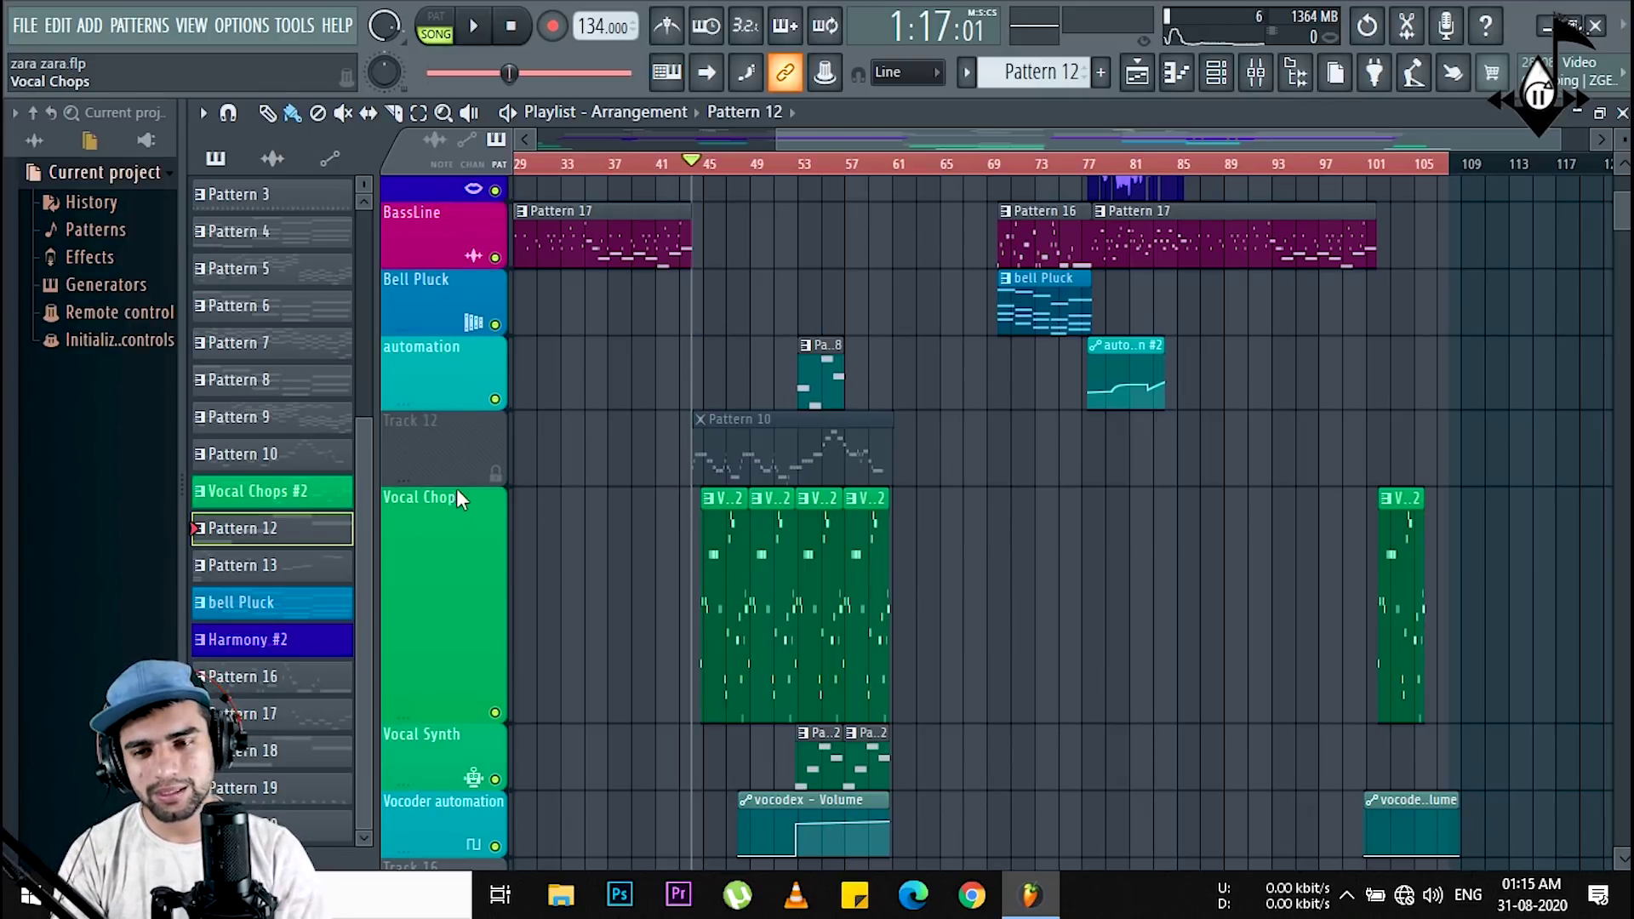
left_click_drag(464, 486, 471, 434)
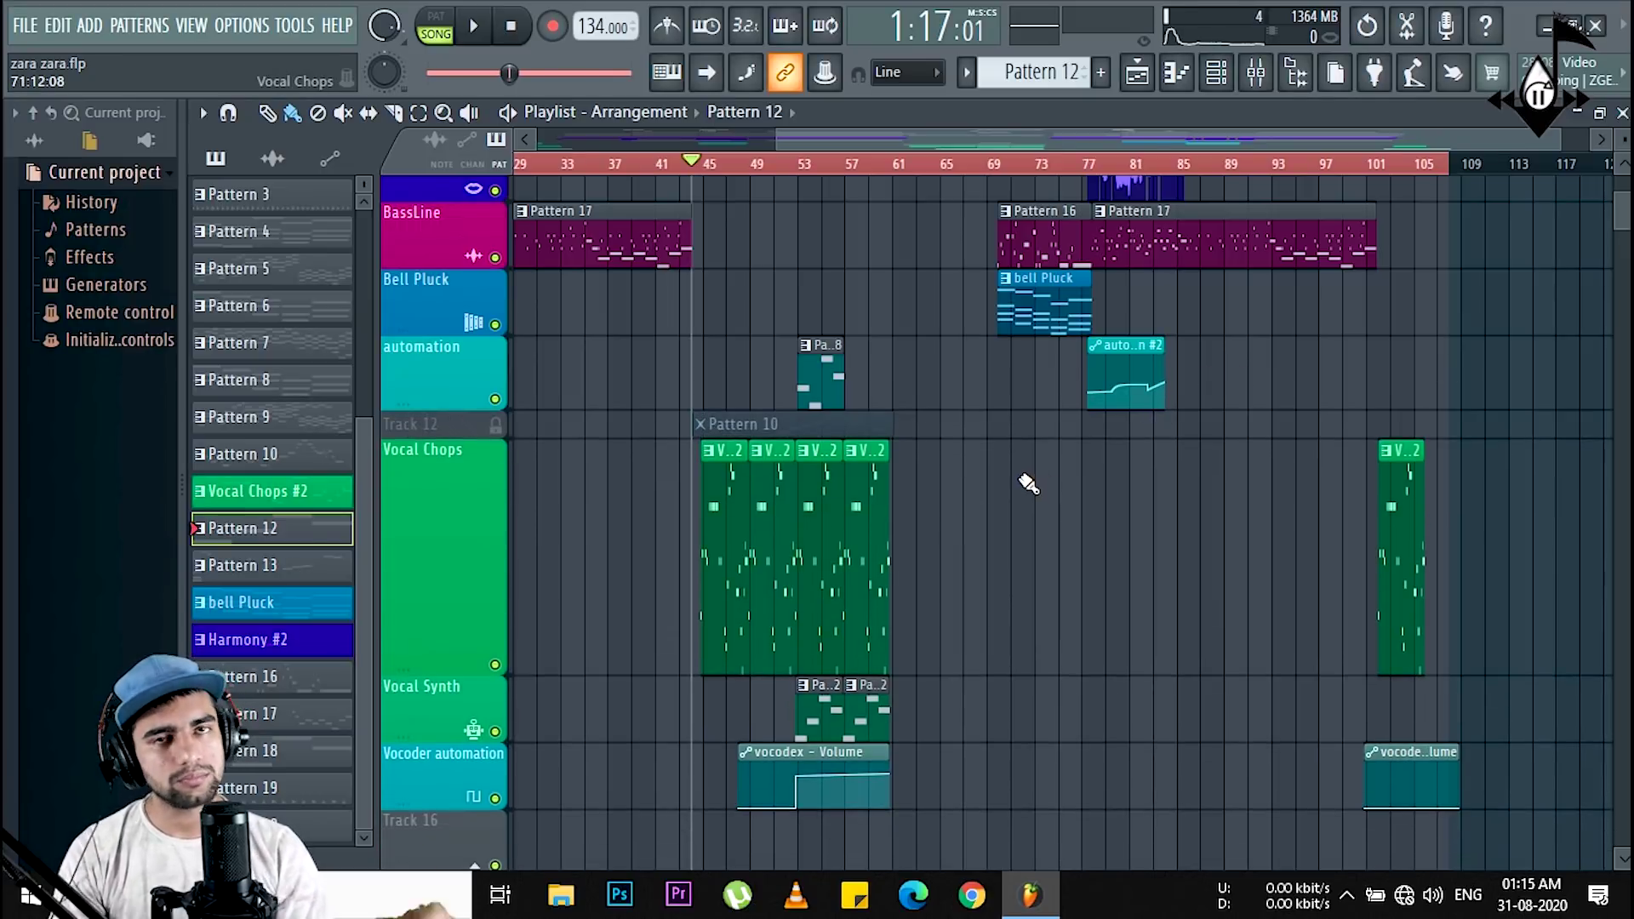
Step: Play the full mix briefly from about bar 69, where the Bell Pluck and BassLine clips come in
scroll(1025, 477, "up", 4)
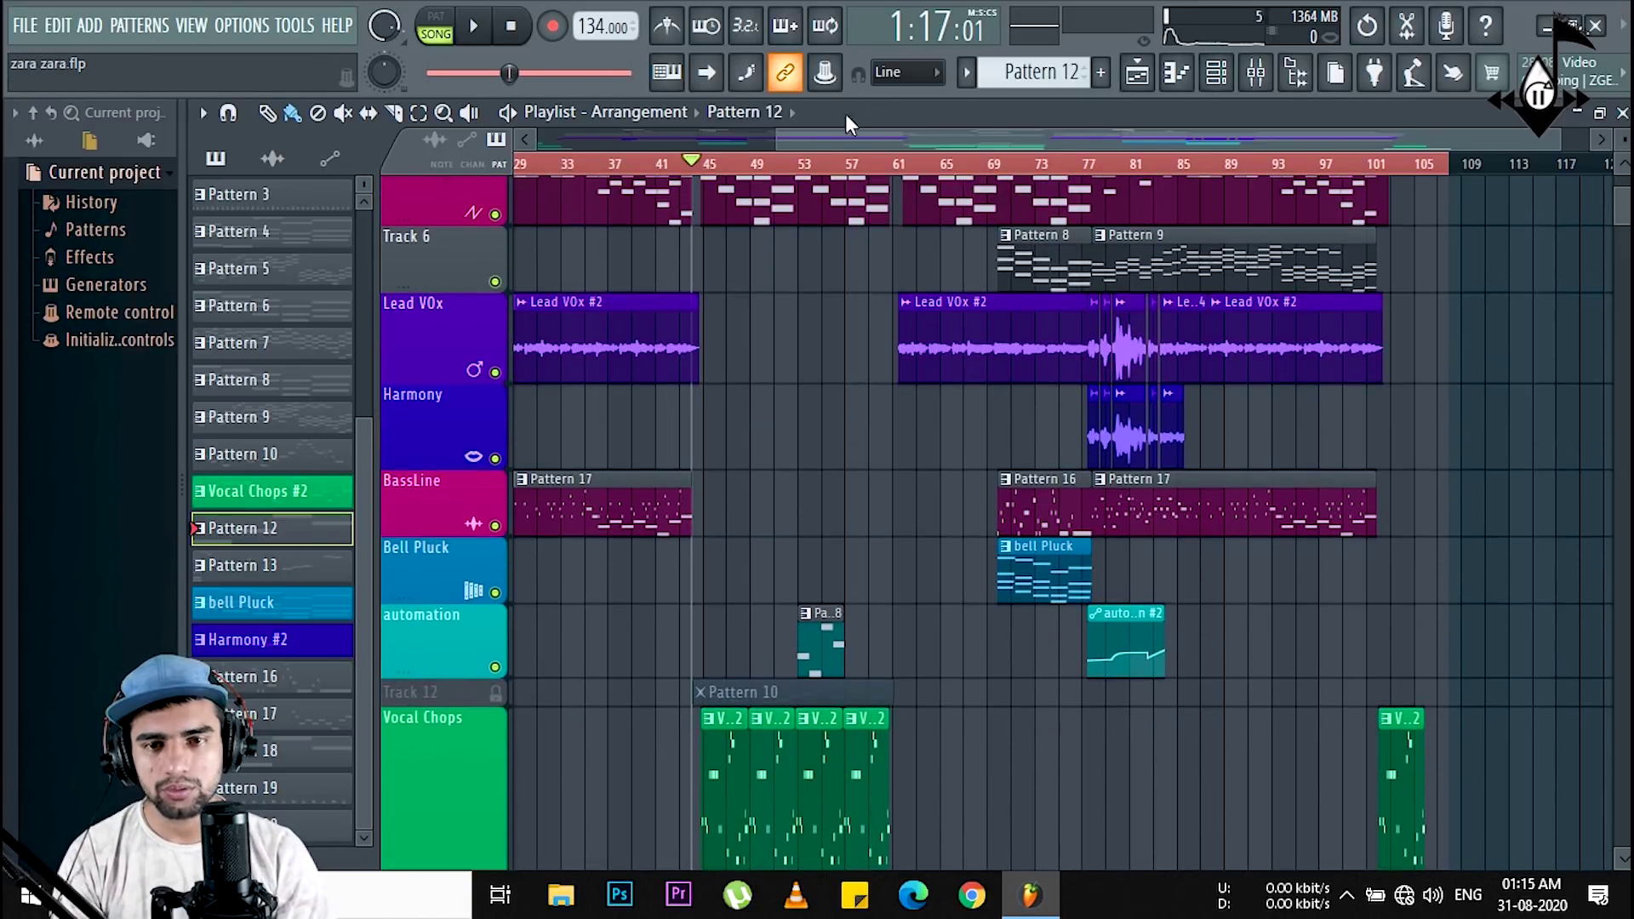
left_click_drag(853, 146, 994, 142)
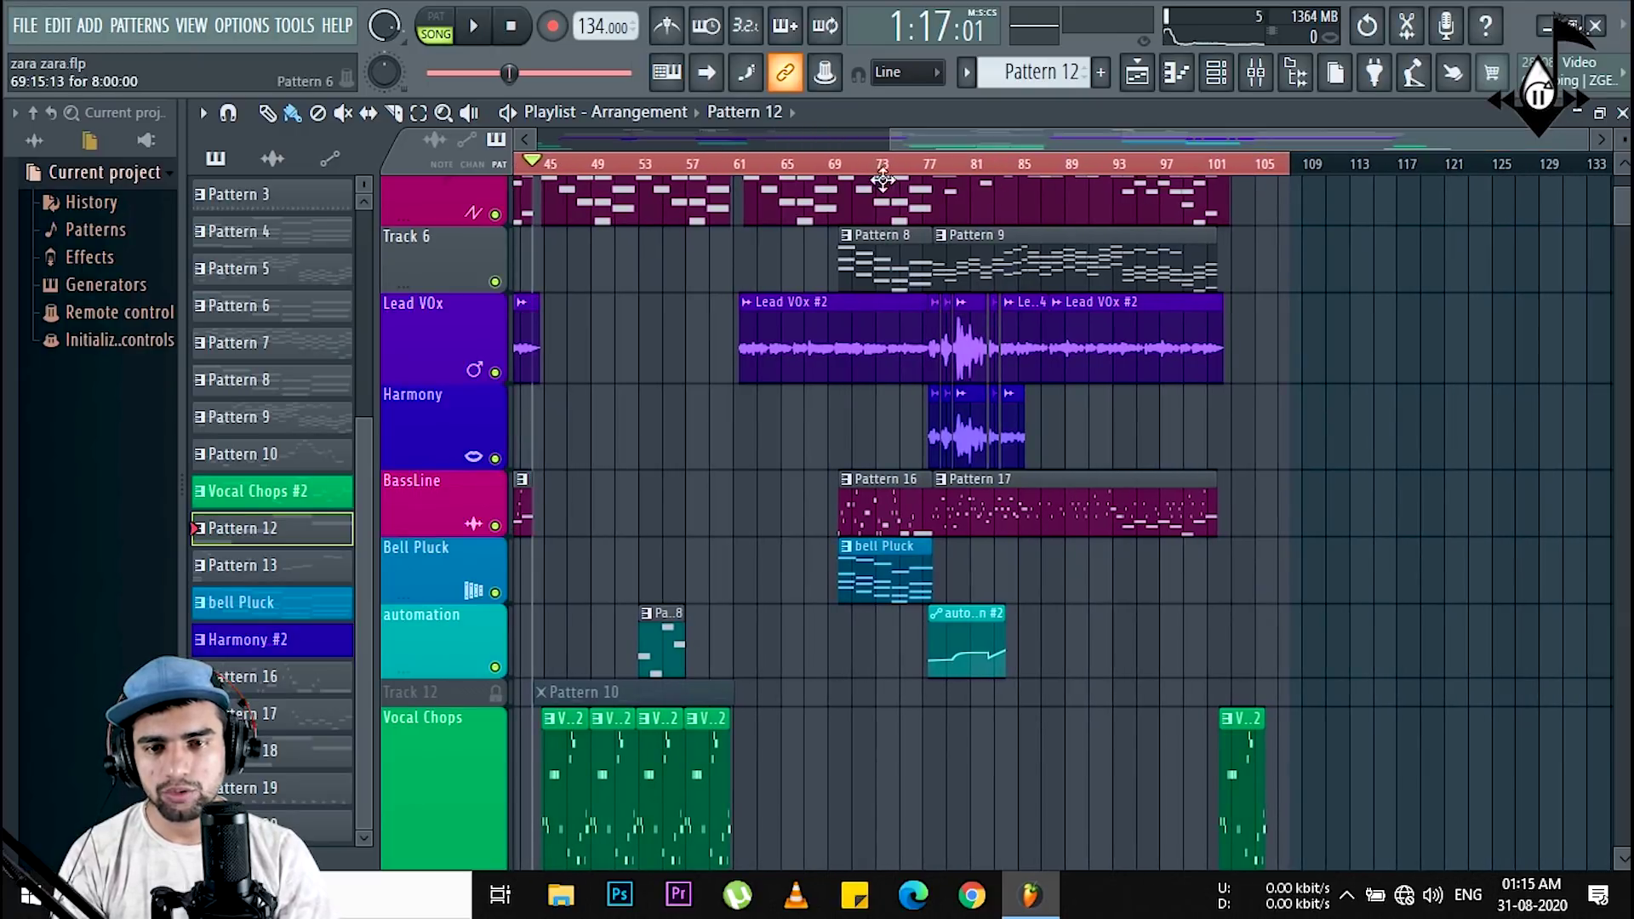
left_click(834, 164)
key("space")
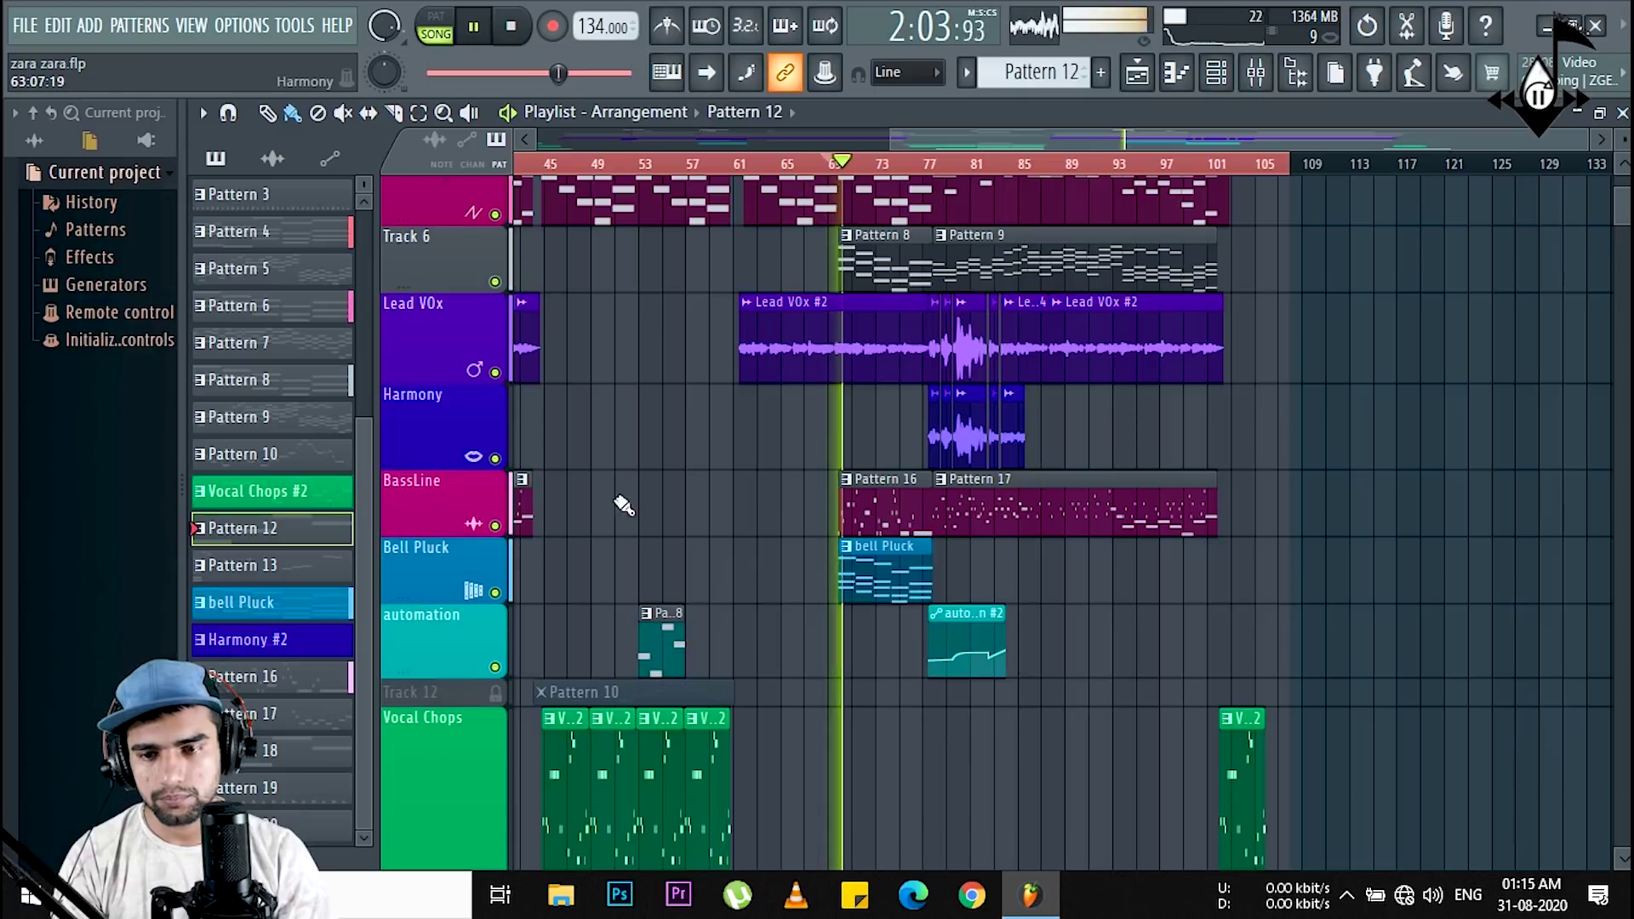
key("space")
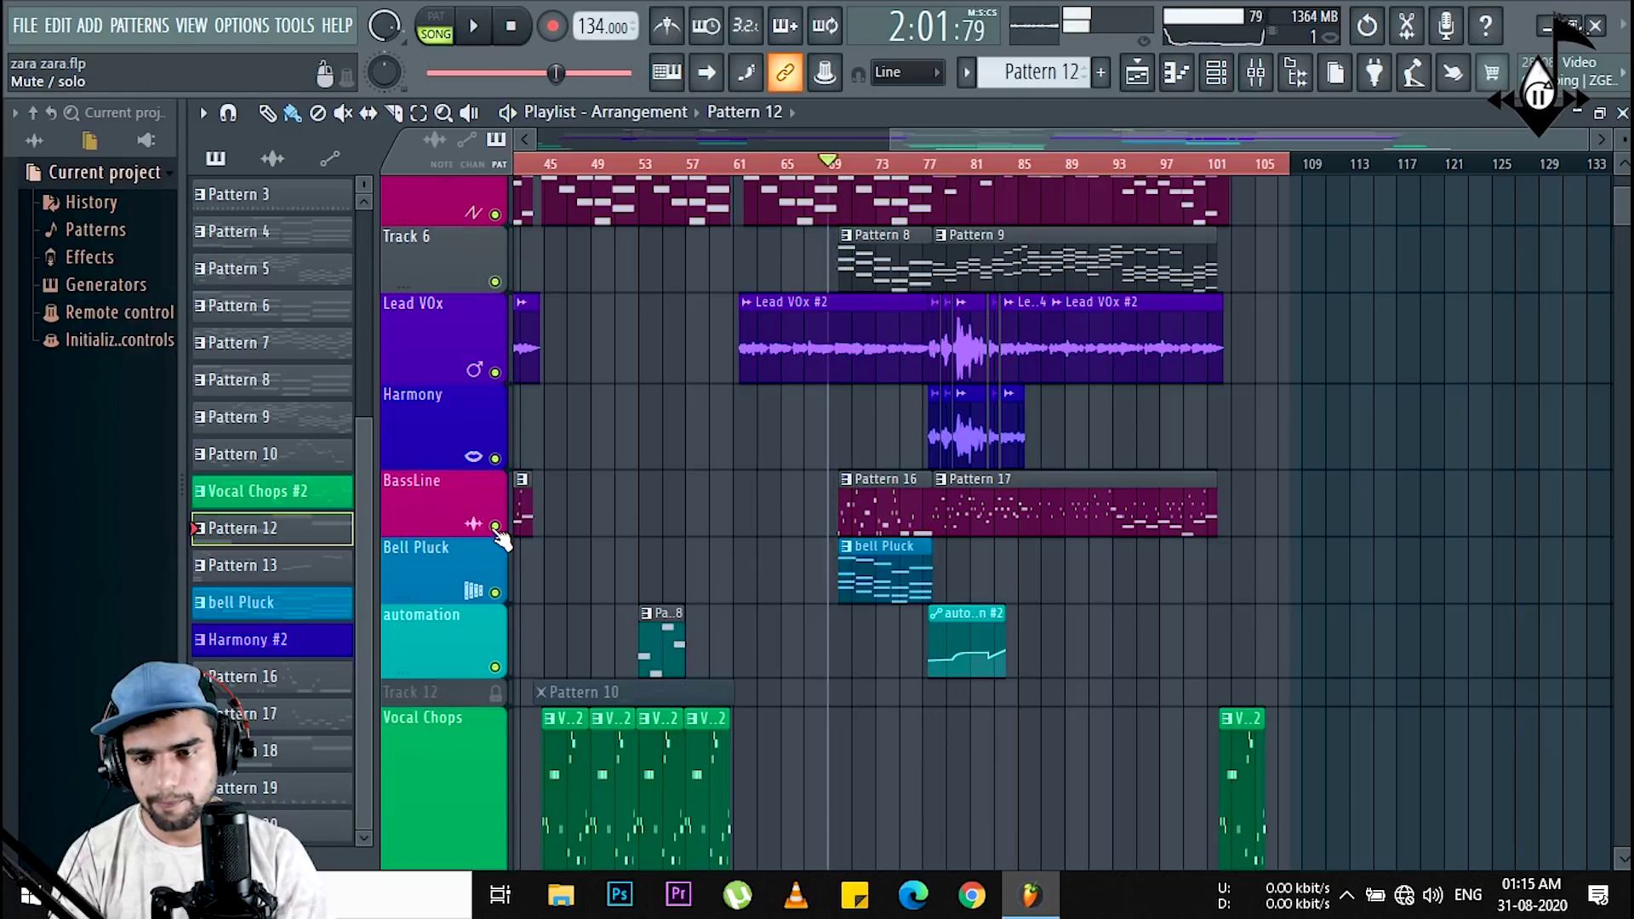
Step: Solo the Bell Pluck track and play its clip from about bar 69
right_click(495, 593)
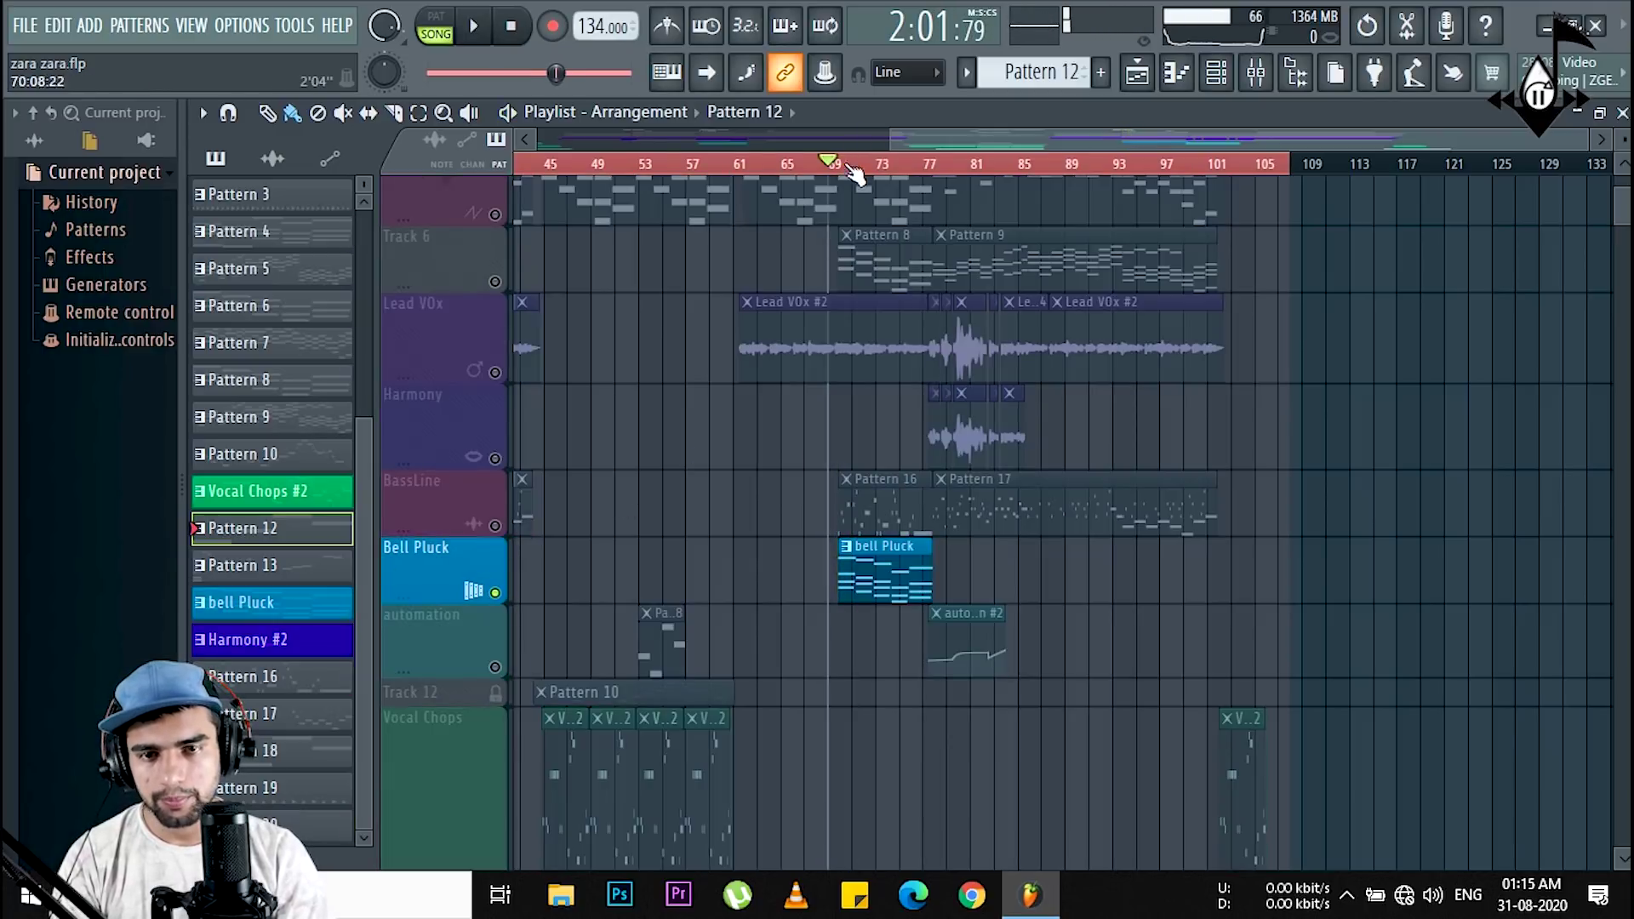
scroll(842, 170, "up", 2)
scroll(851, 175, "up", 2)
key("space")
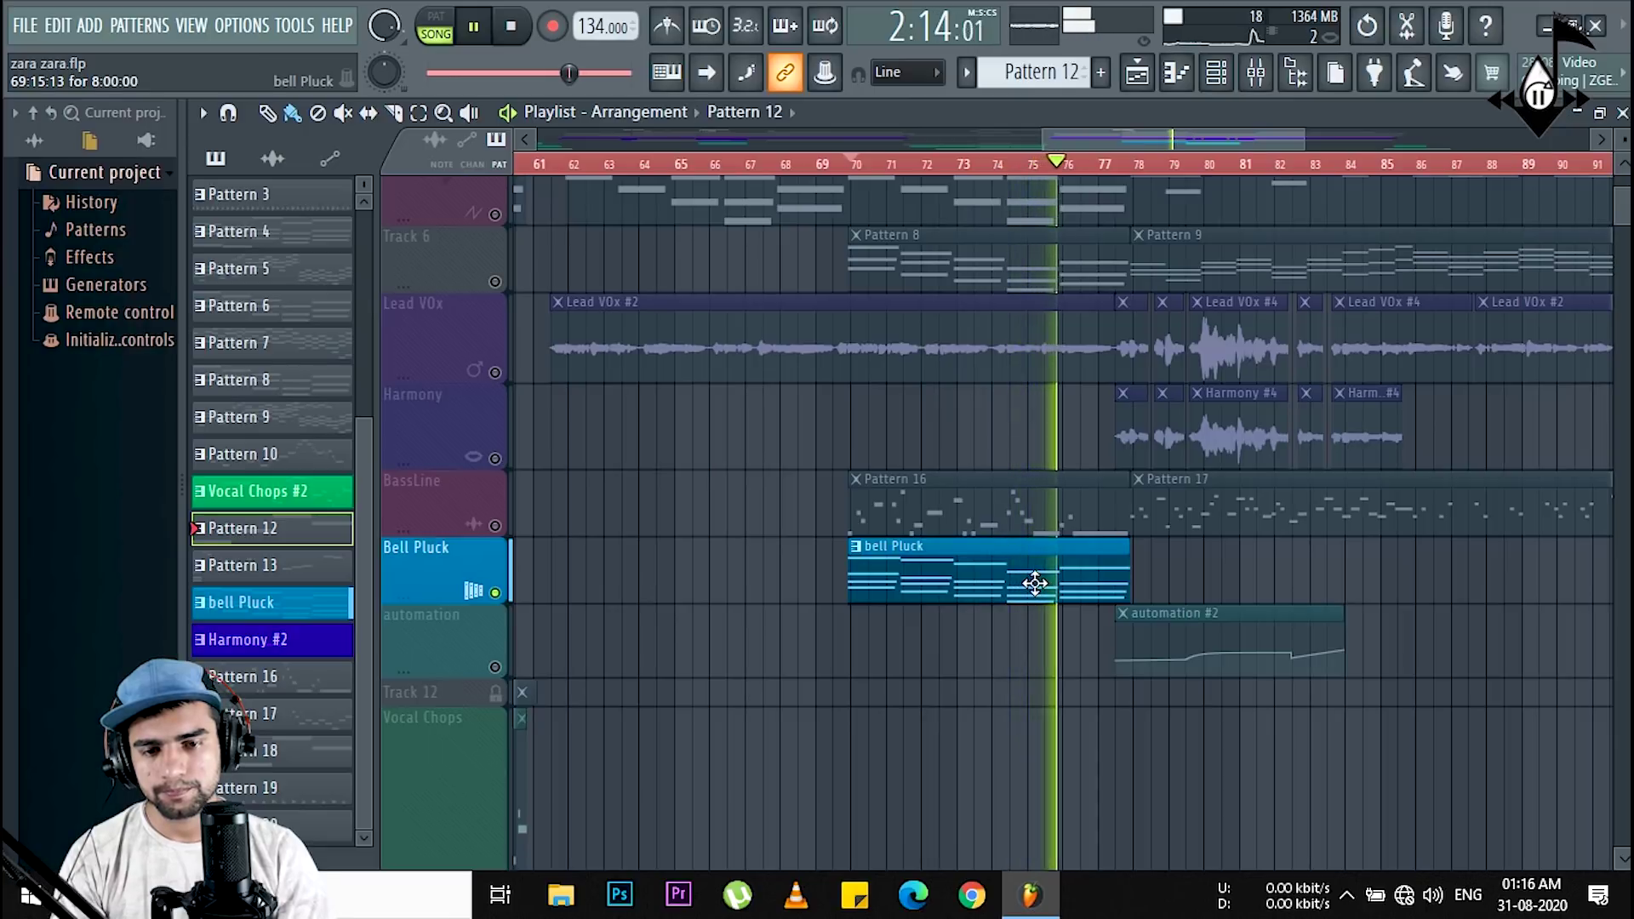
Step: Stop playback and review Fruity parametric EQ 2 and Kickstart on the bell pluck's mixer track, Insert 23
key("F9")
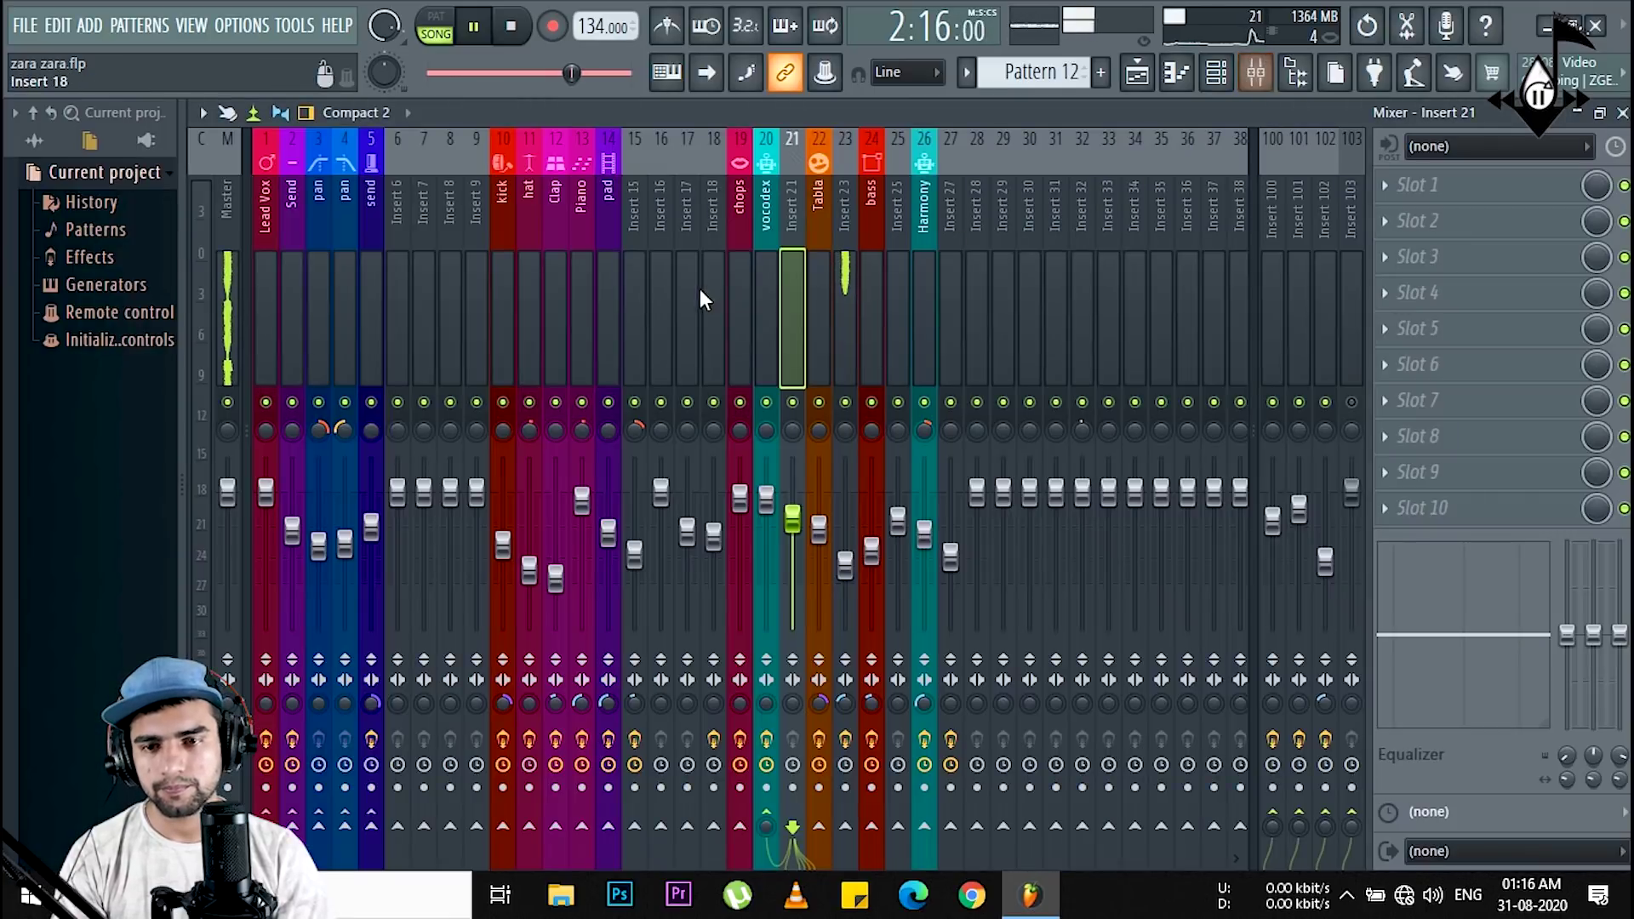
key("space")
left_click(836, 285)
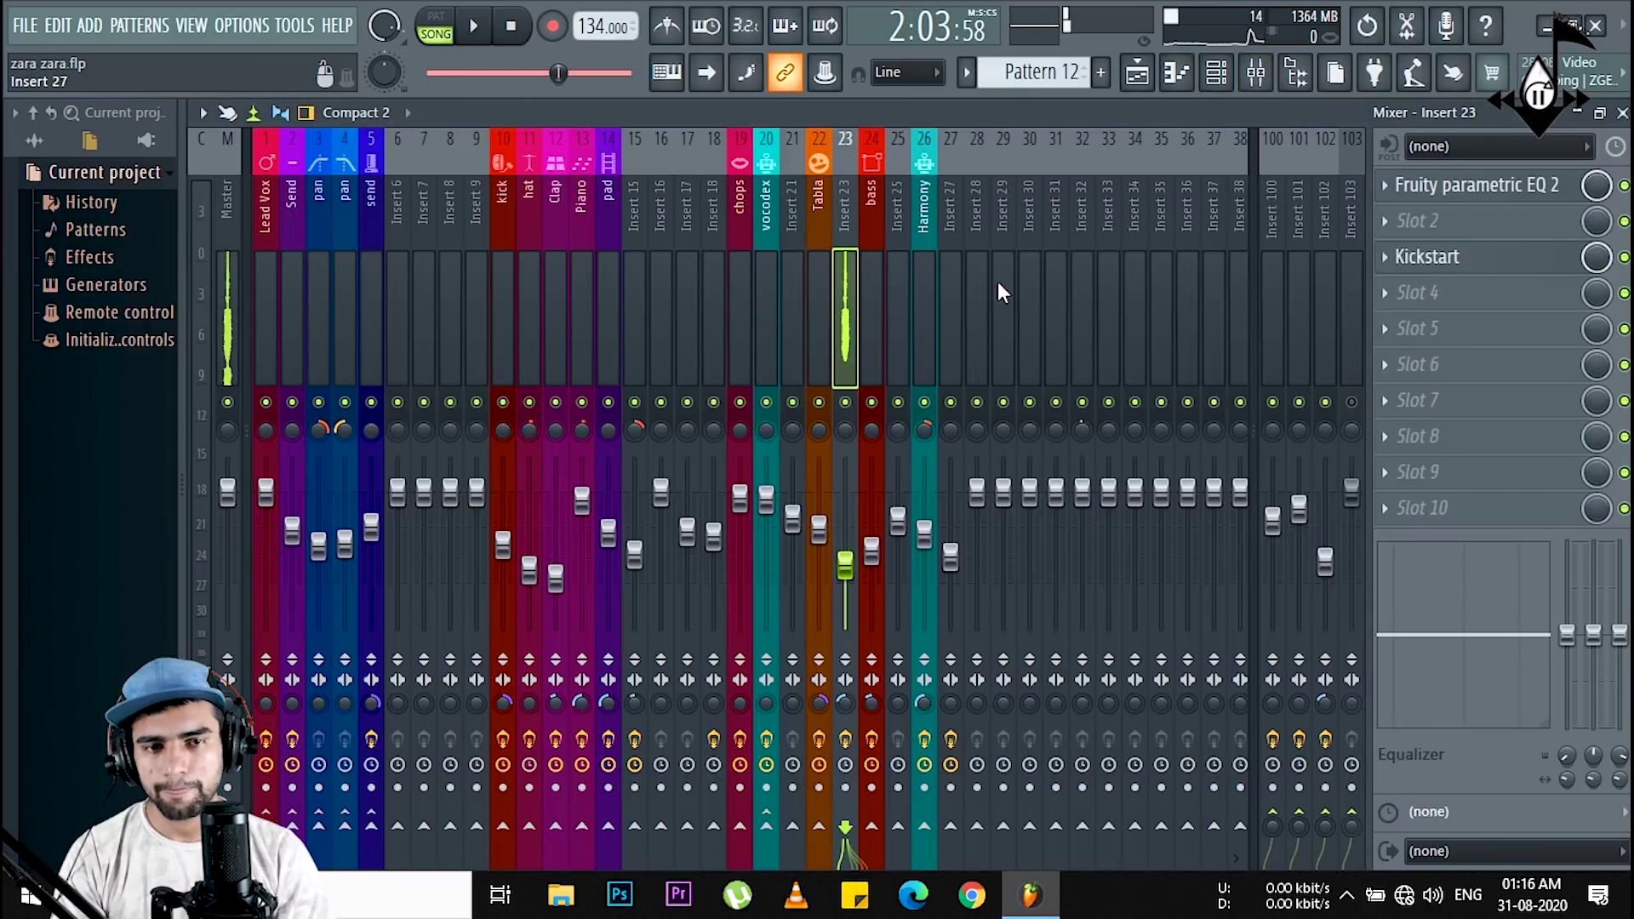
left_click(1466, 201)
left_click(950, 223)
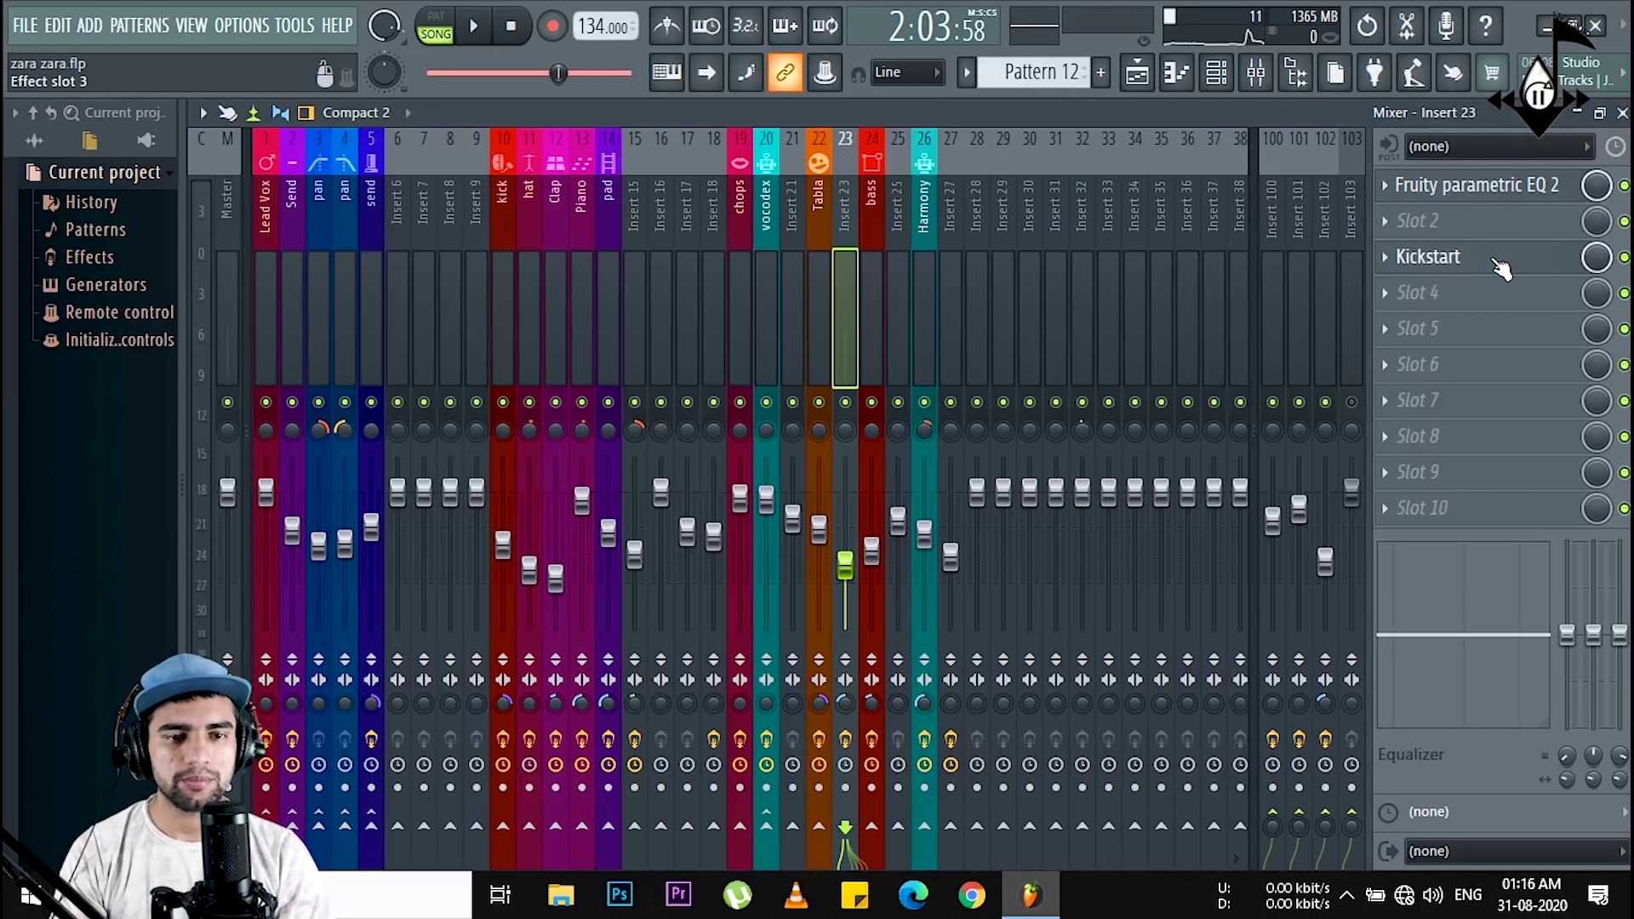
left_click(1490, 259)
left_click(974, 286)
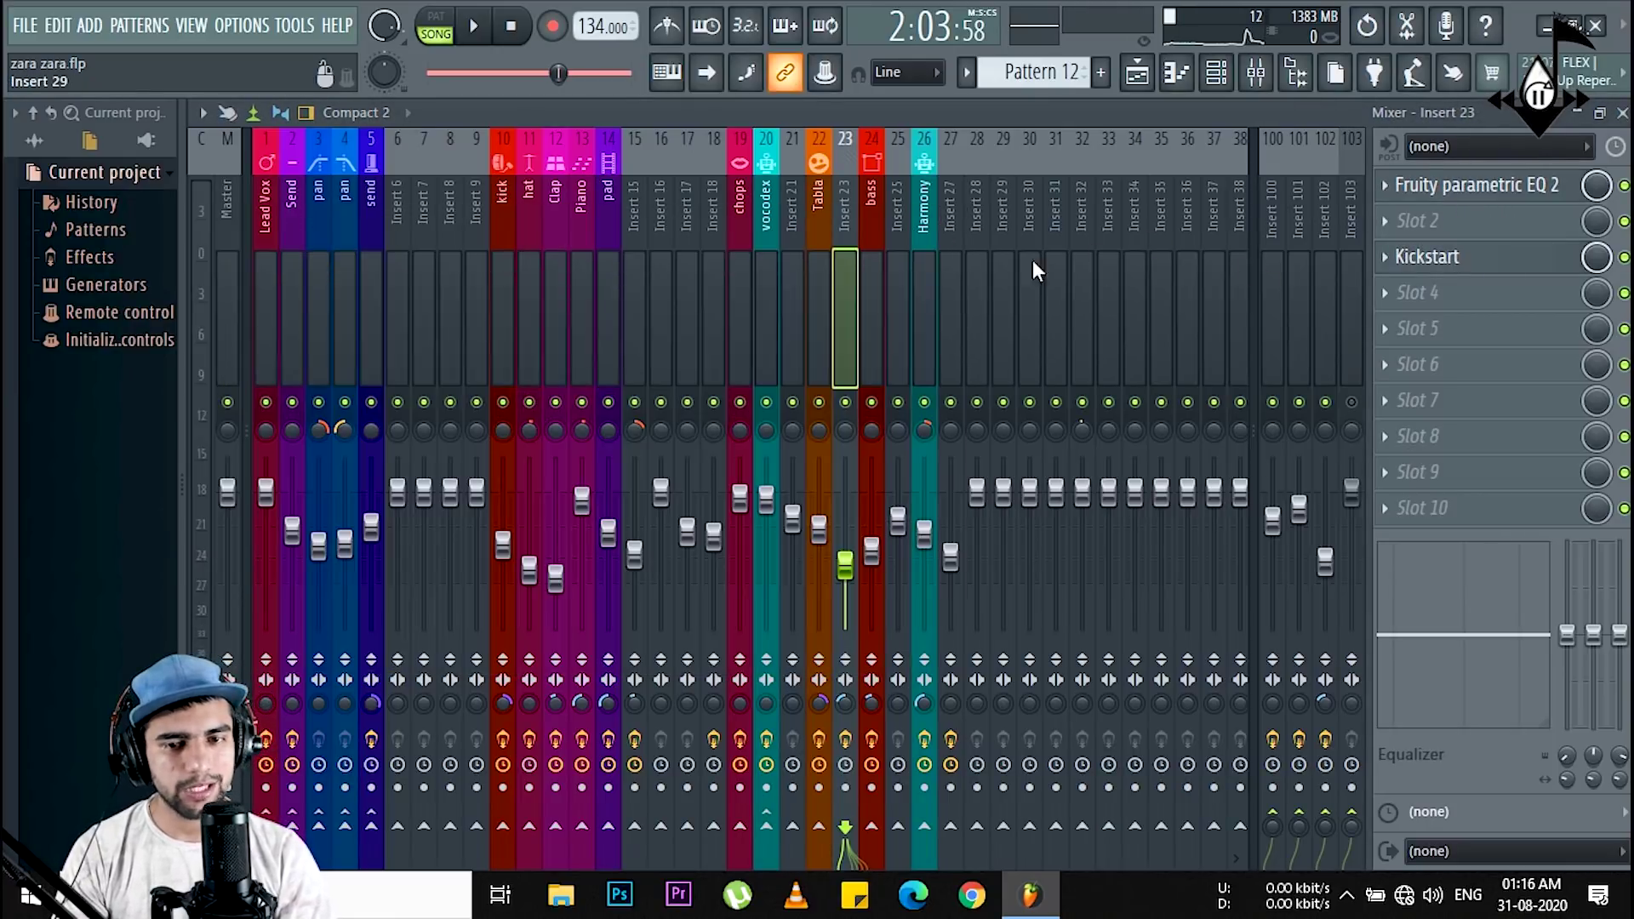
Step: Return to the playlist, solo the BassLine track and play its Pattern 16 clip from just before bar 70
left_click(1138, 70)
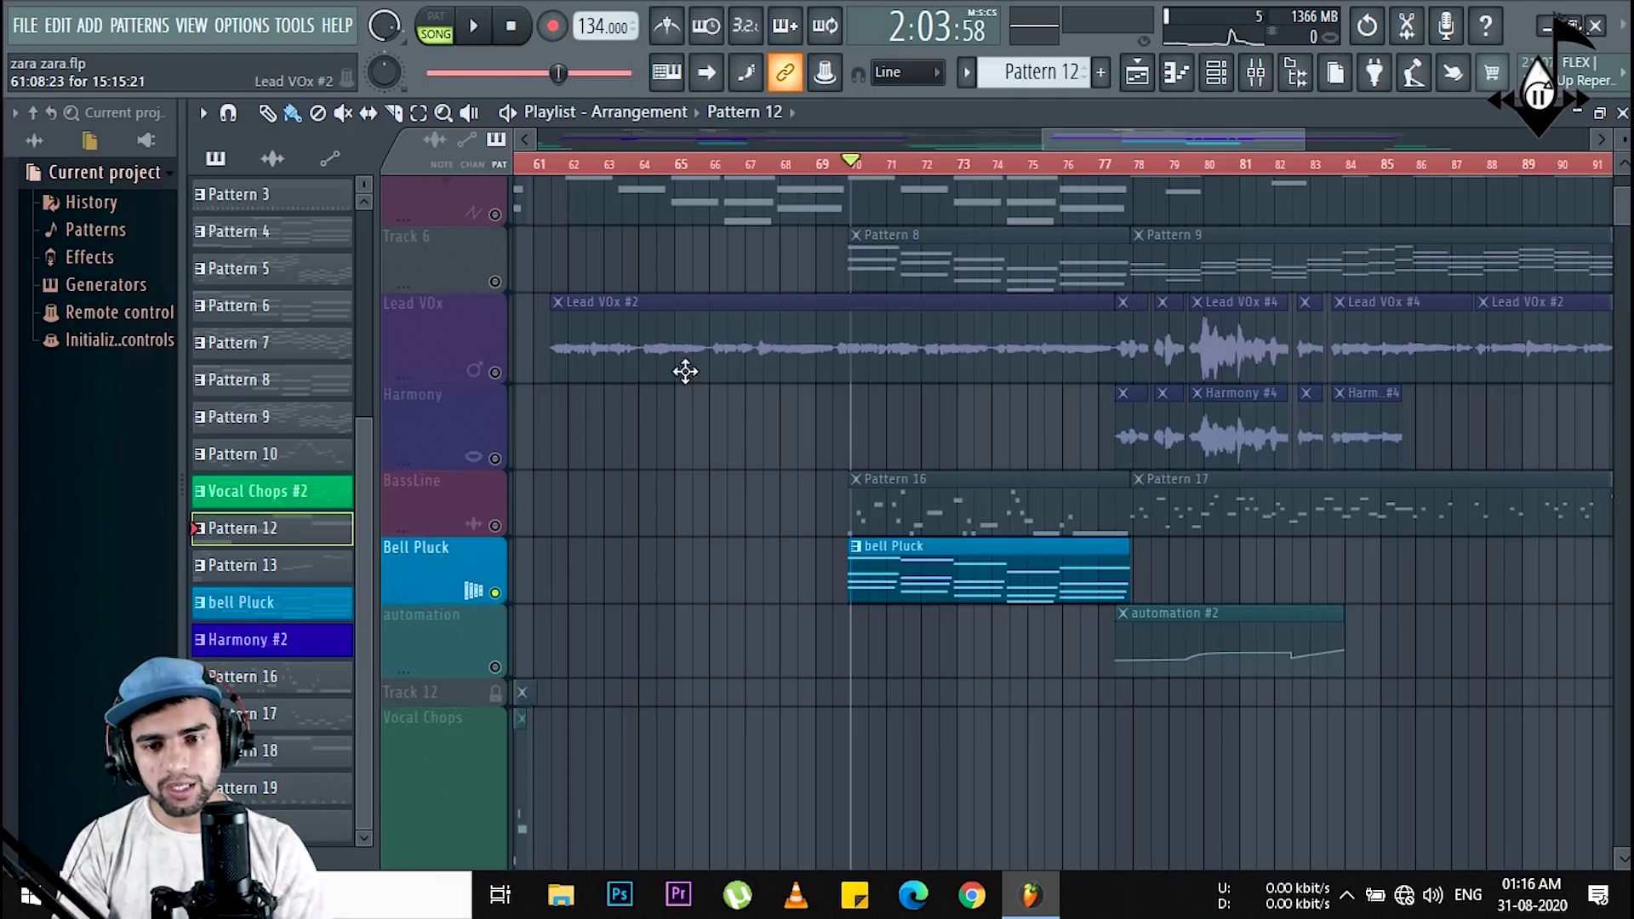
right_click(496, 525)
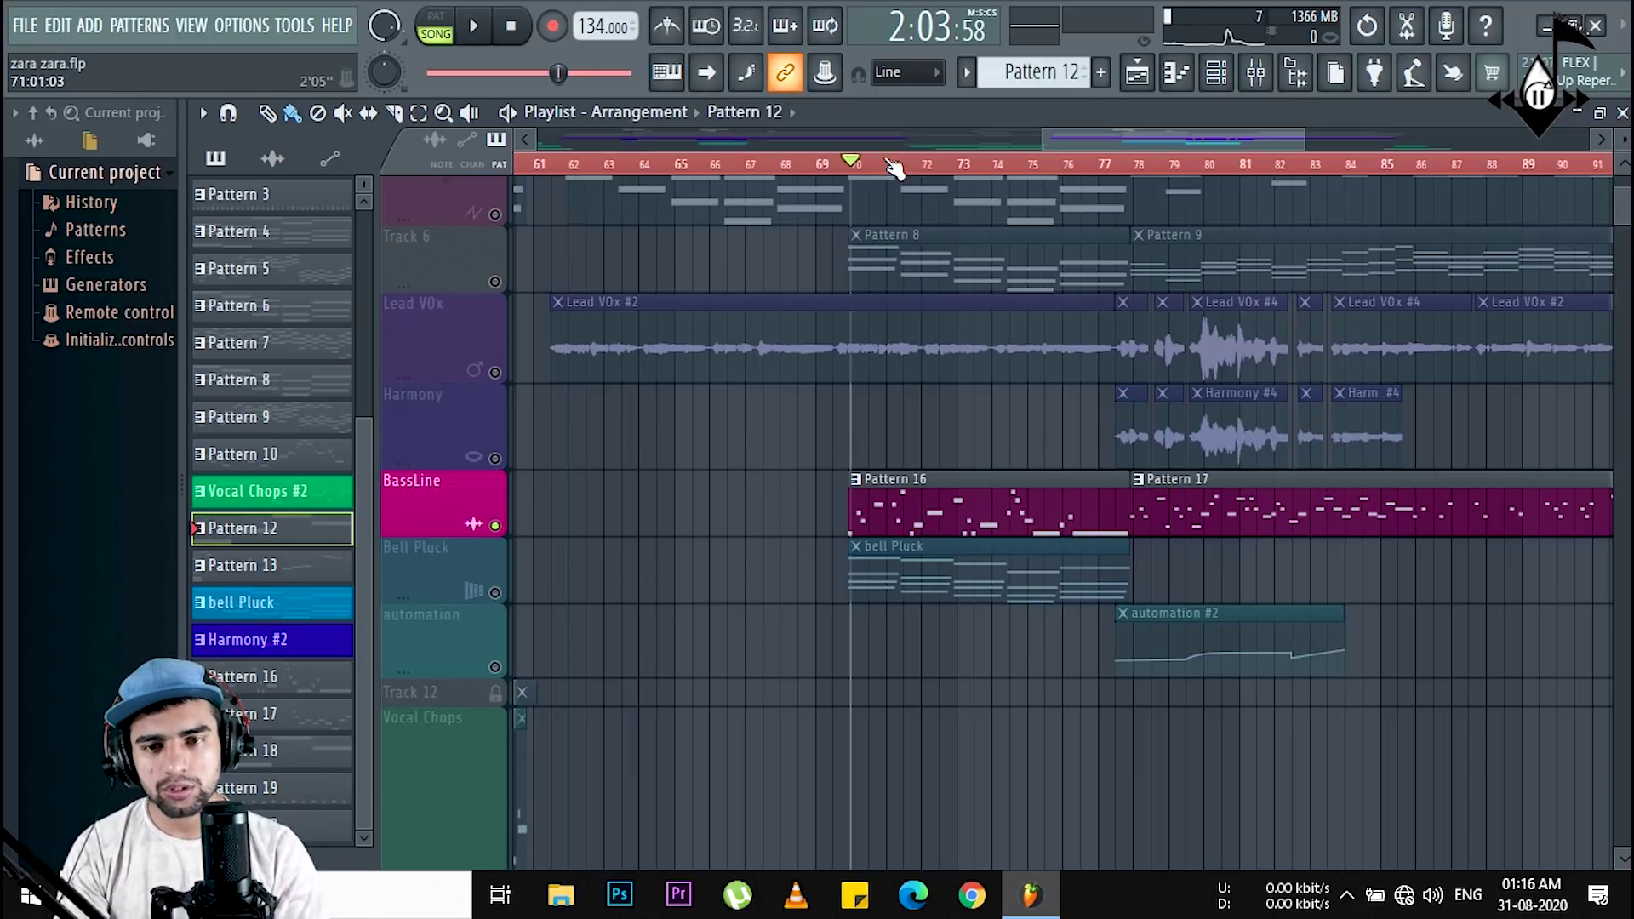
left_click(842, 163)
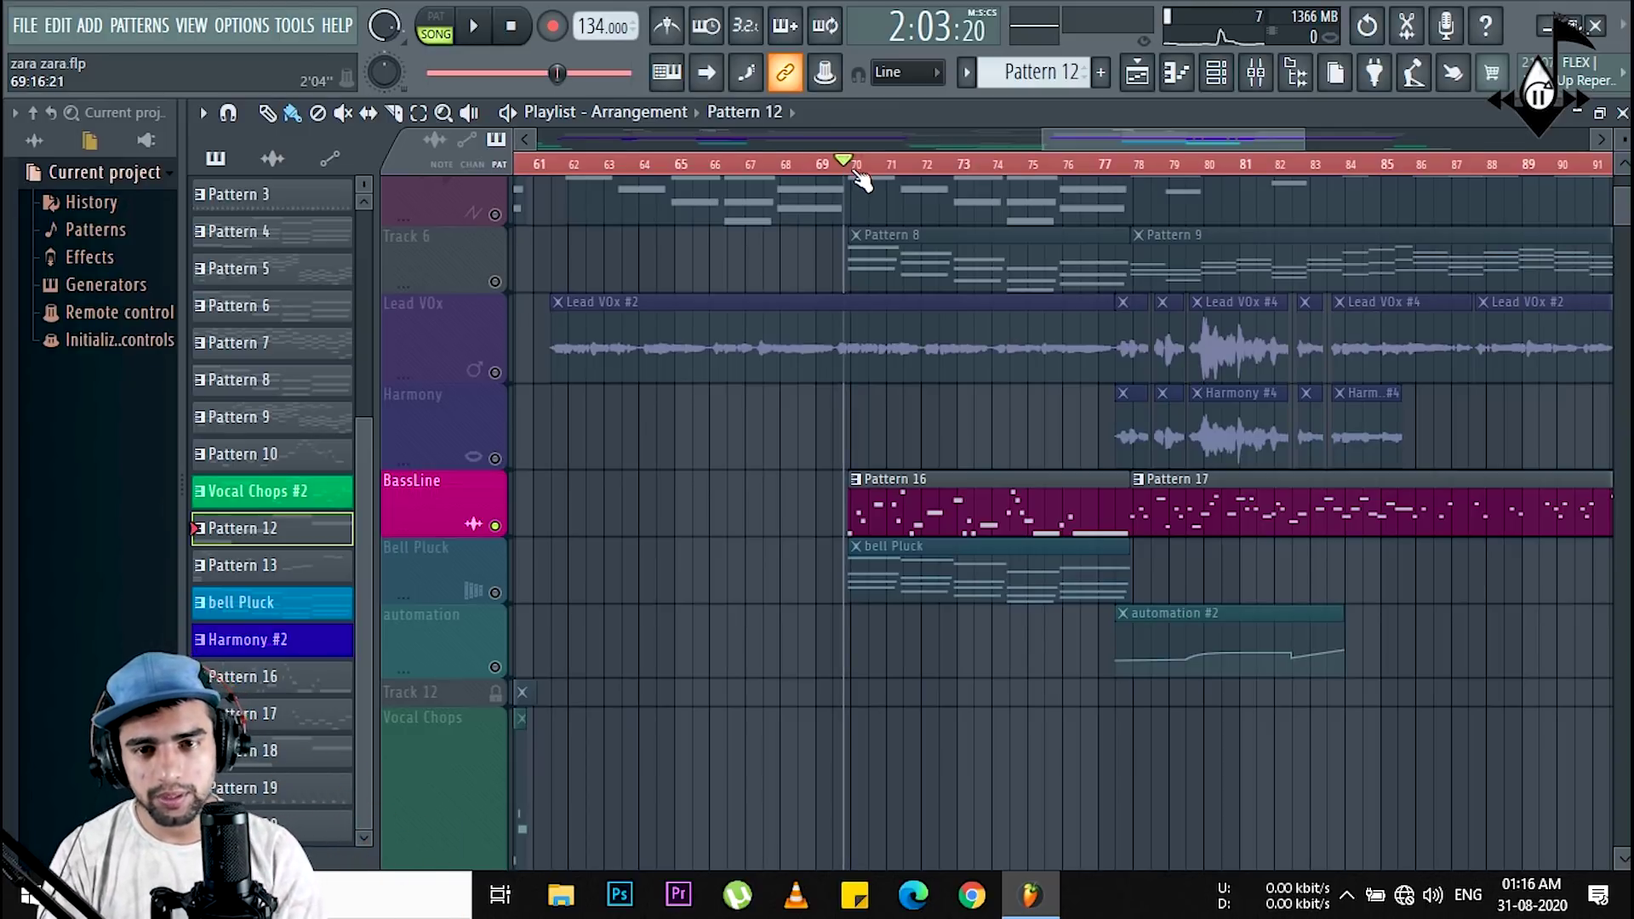
scroll(859, 174, "up", 4)
scroll(873, 181, "down", 4)
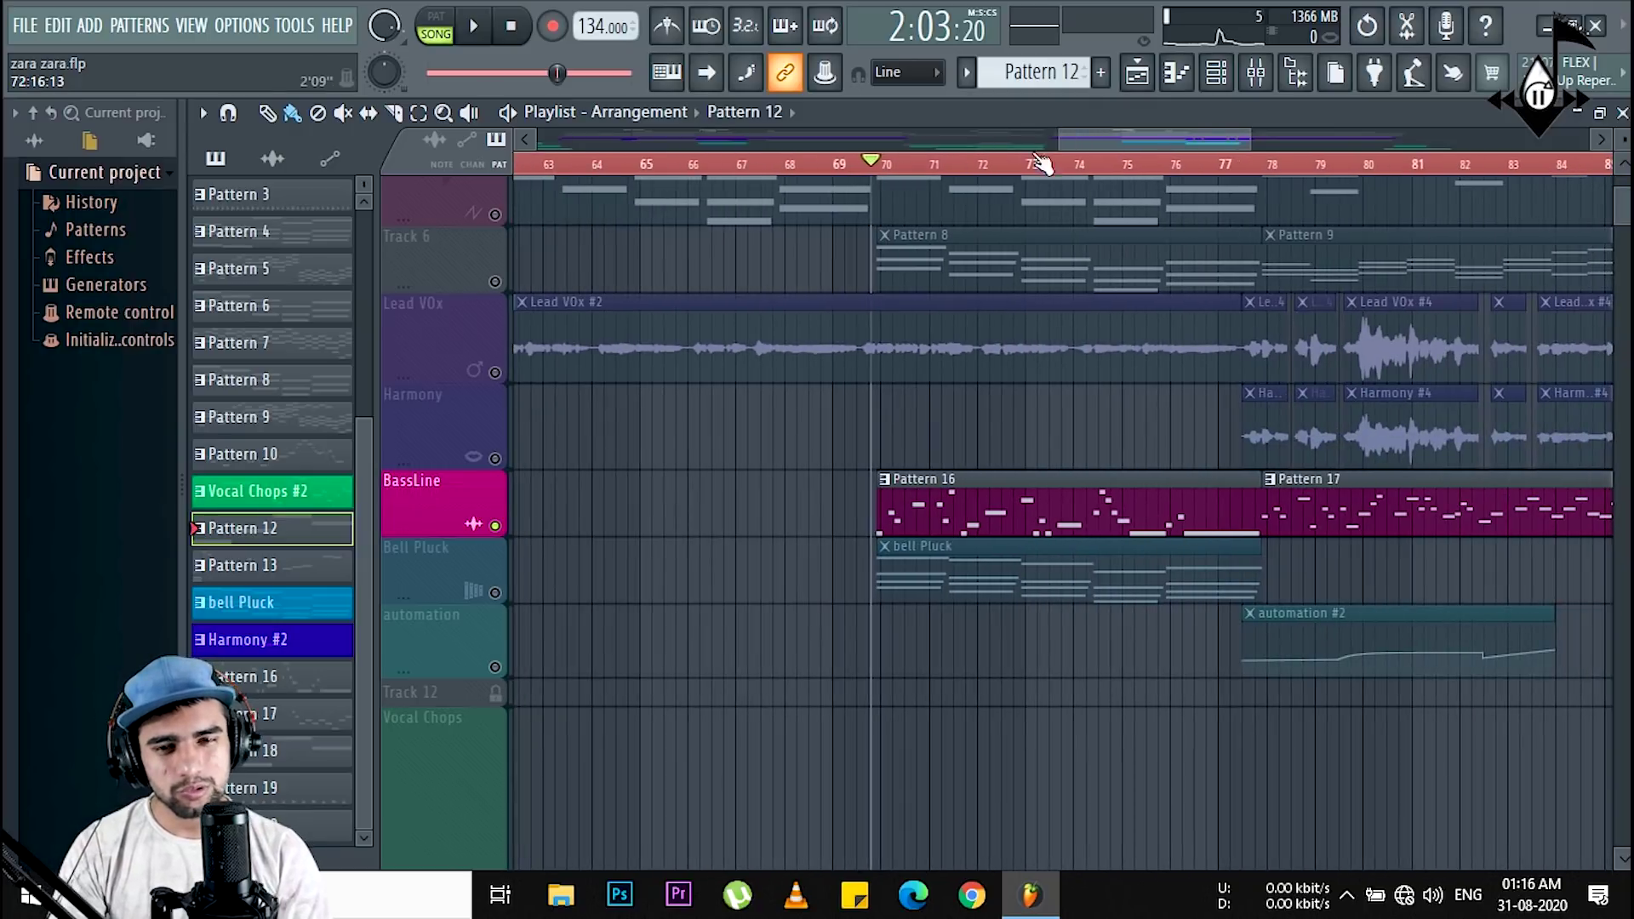
left_click_drag(1071, 140, 1086, 141)
key("space")
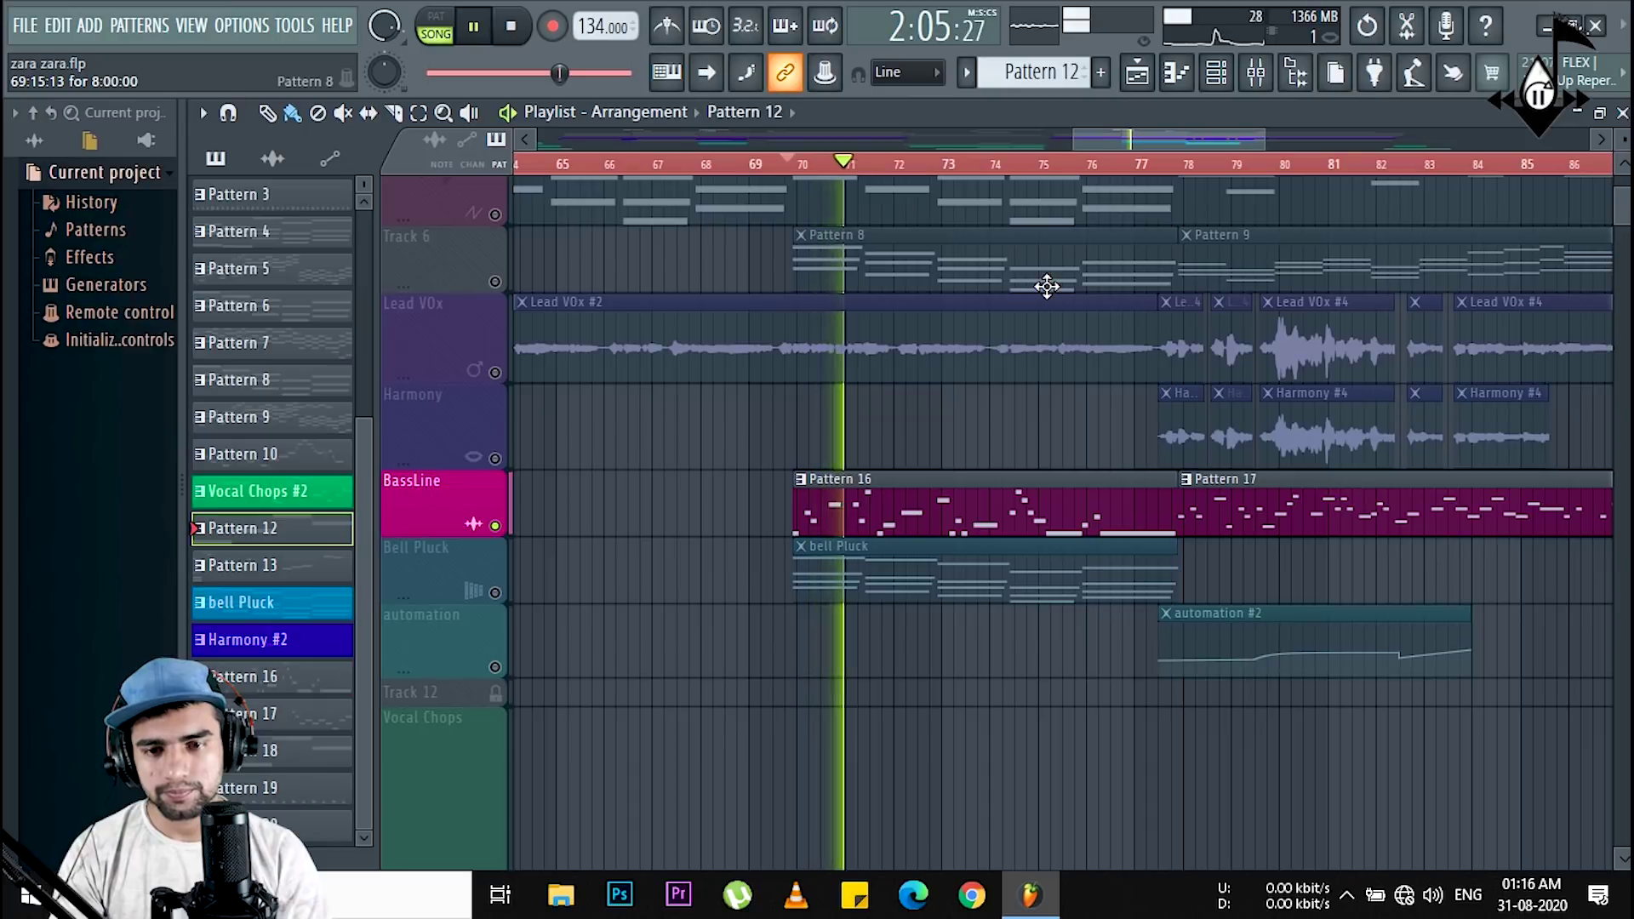
key("space")
Step: Solo Track 6, select its Pattern 8 clip and play it from just before bar 70, then stop
scroll(1077, 464, "up", 6)
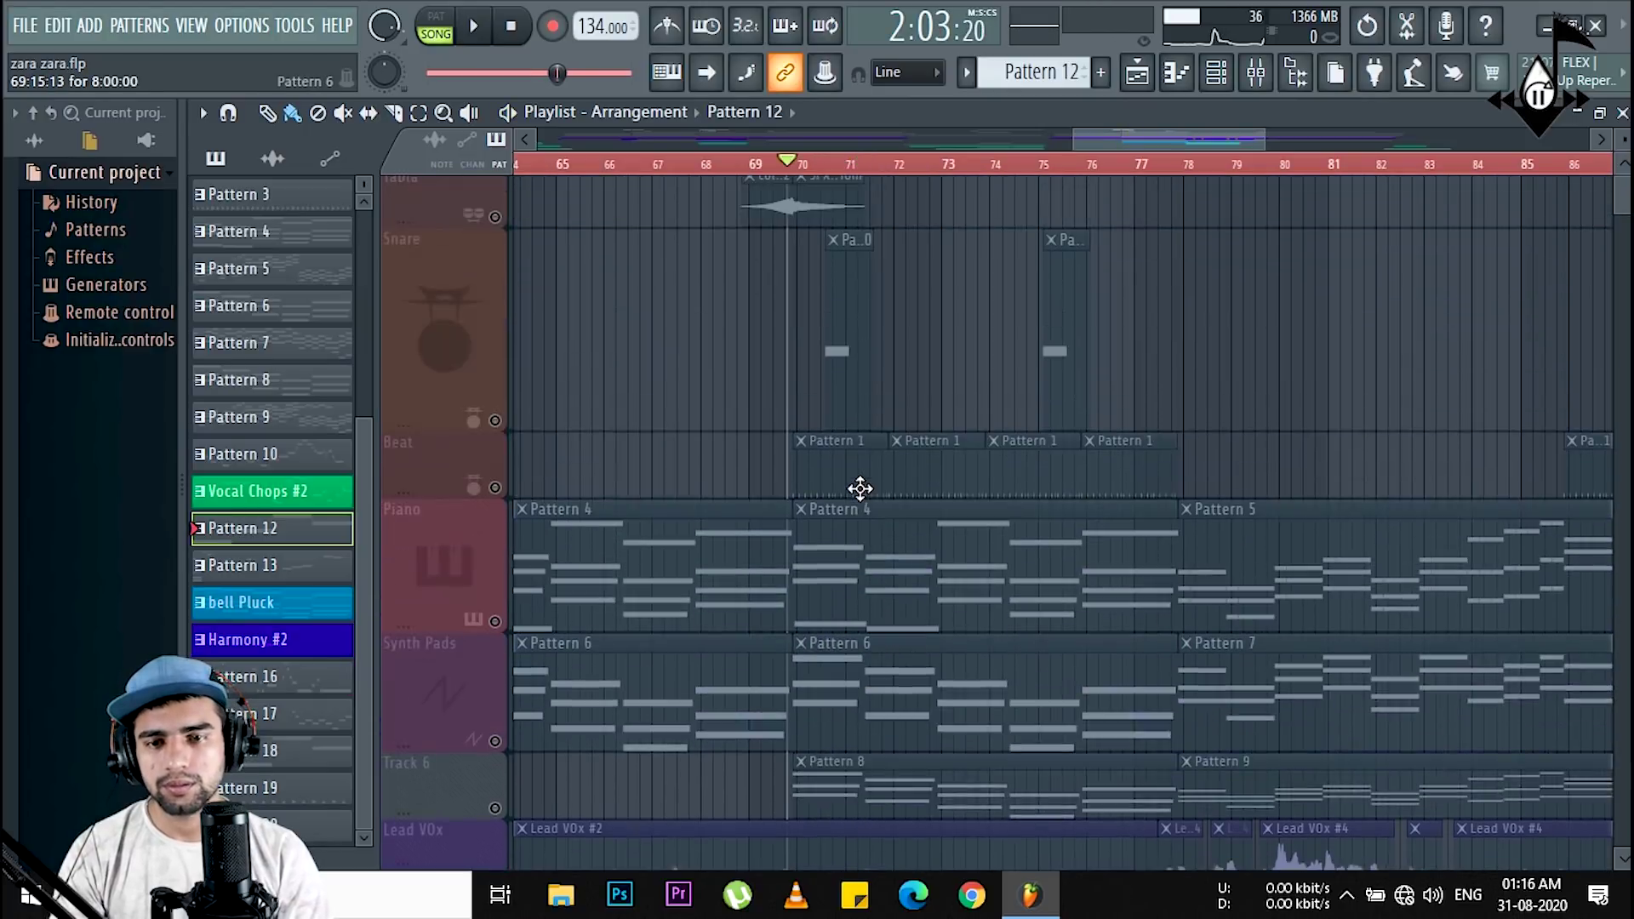
scroll(511, 634, "down", 2)
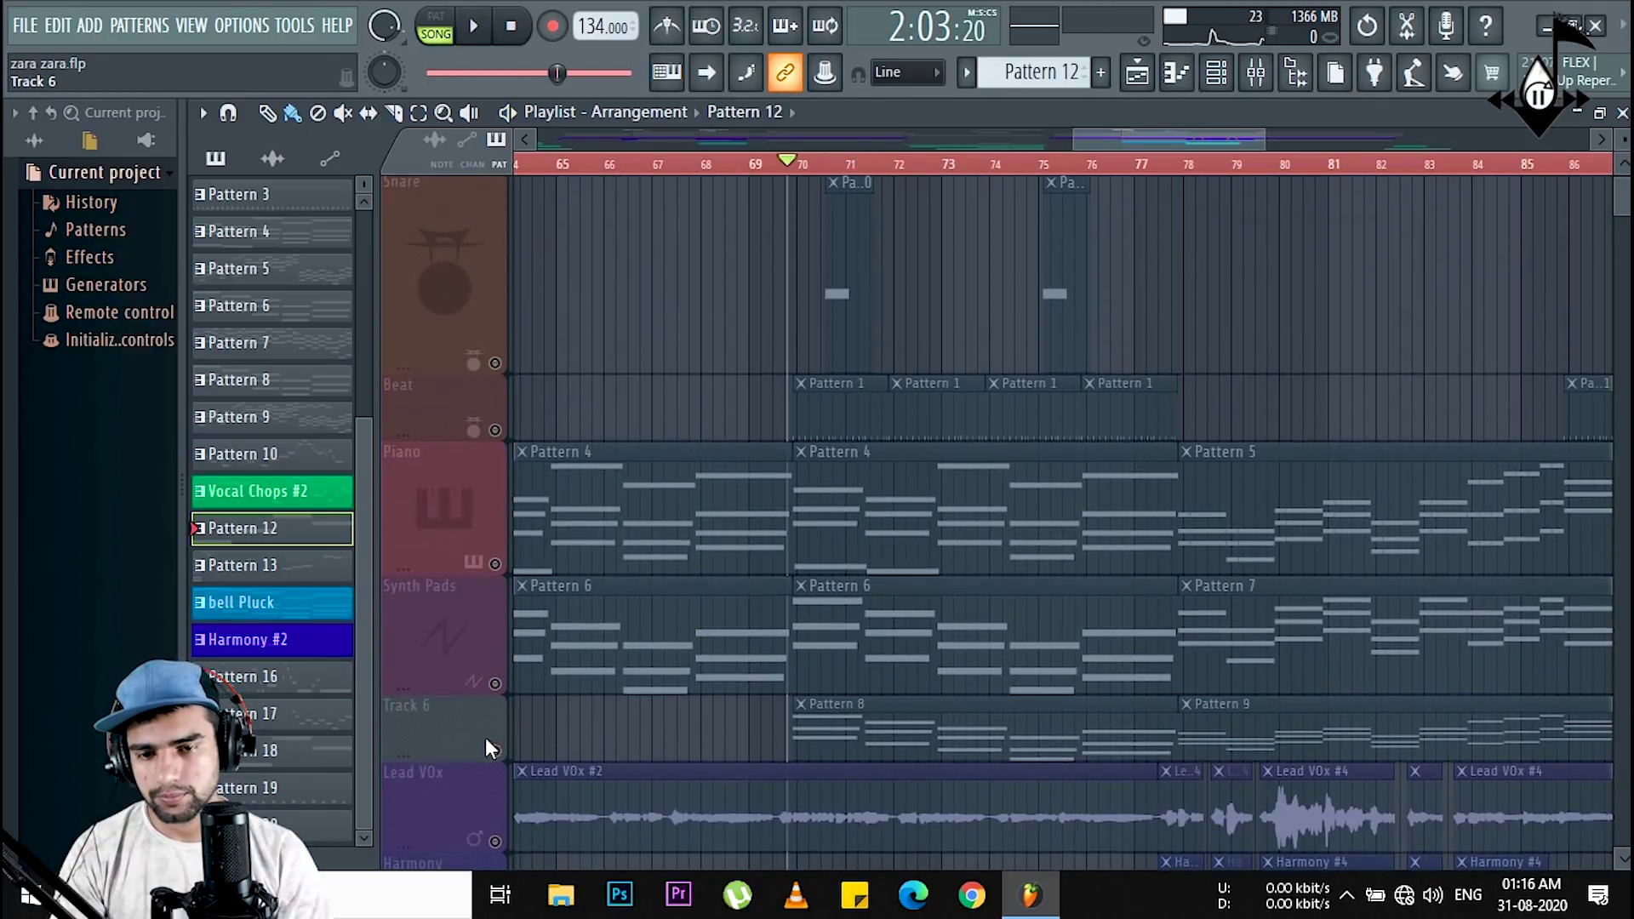
left_click(510, 722)
key("space")
key("space")
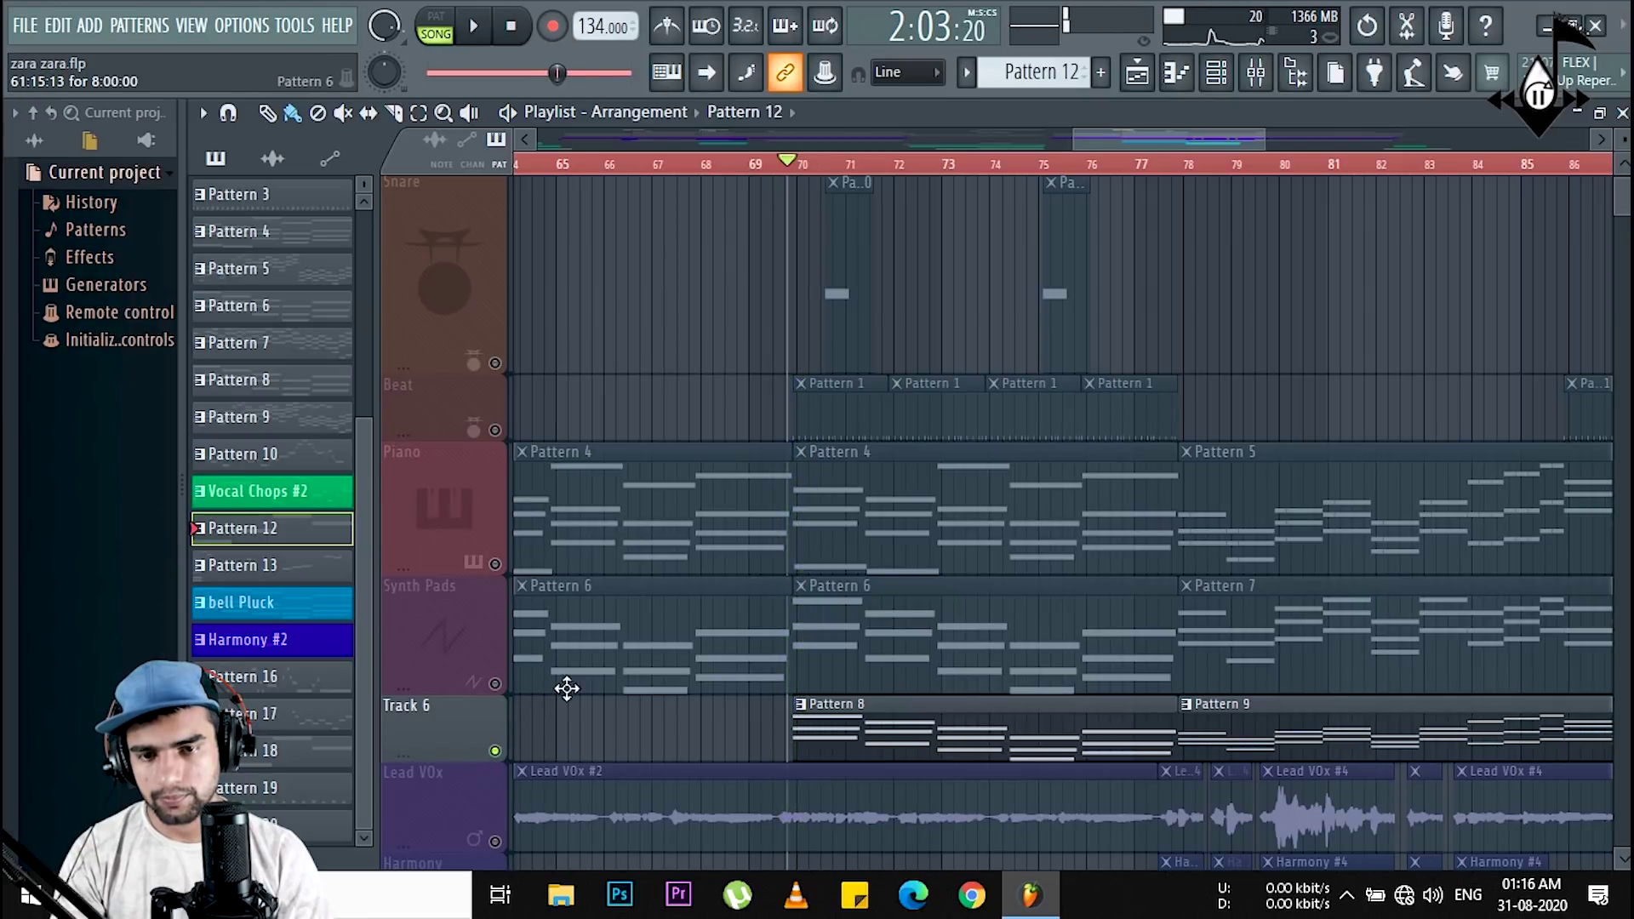
left_click(885, 728)
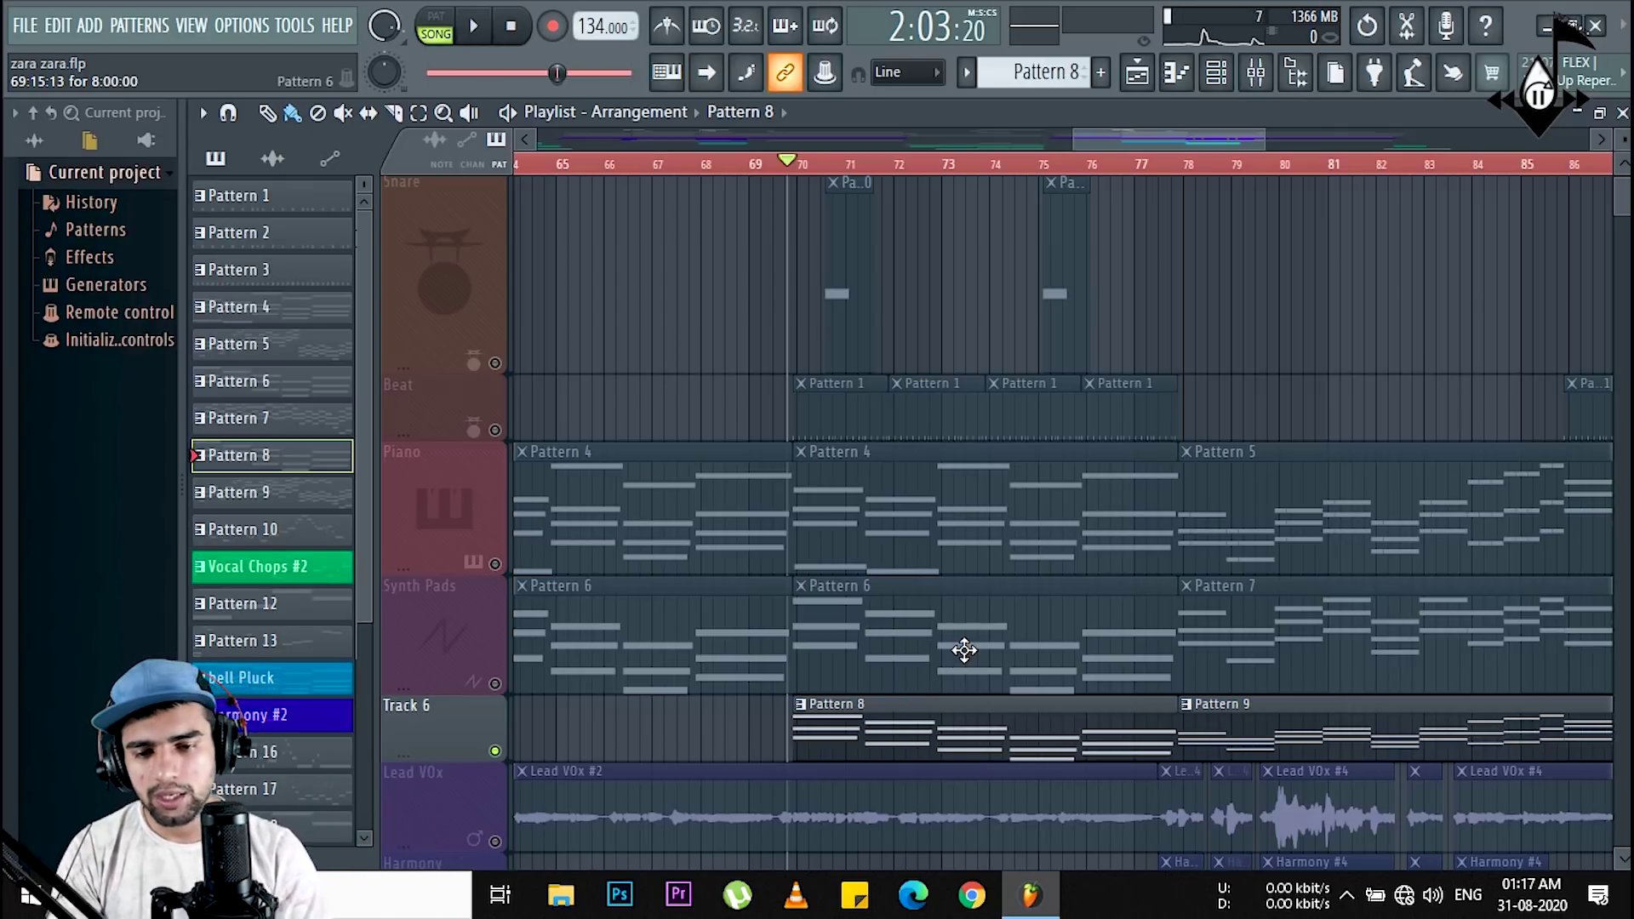
key("space")
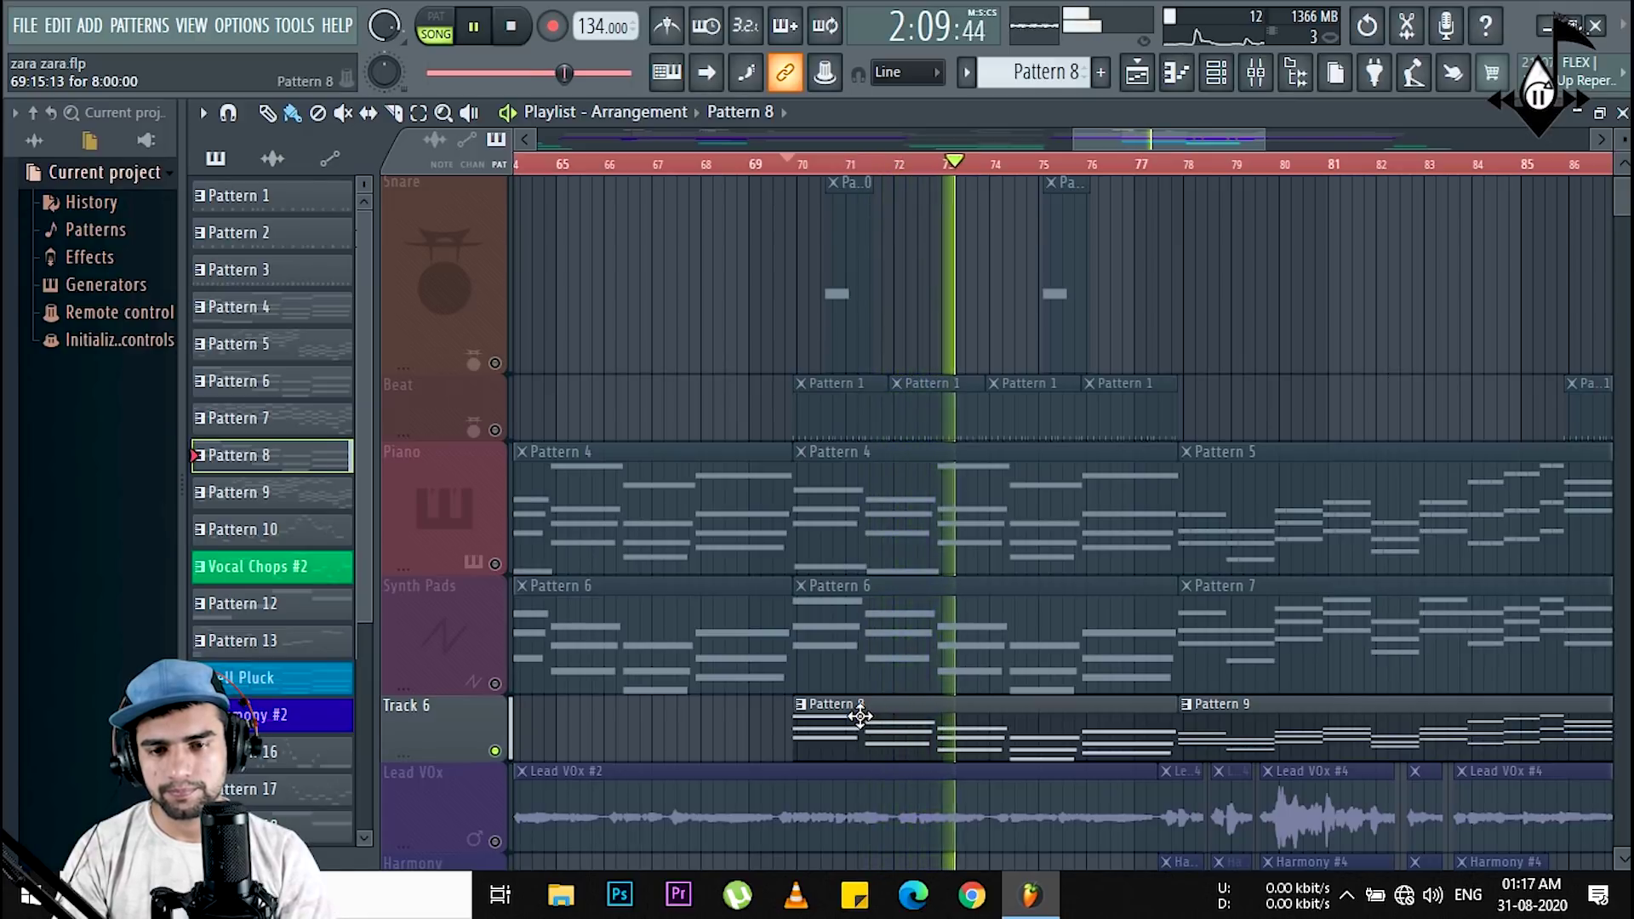
key("space")
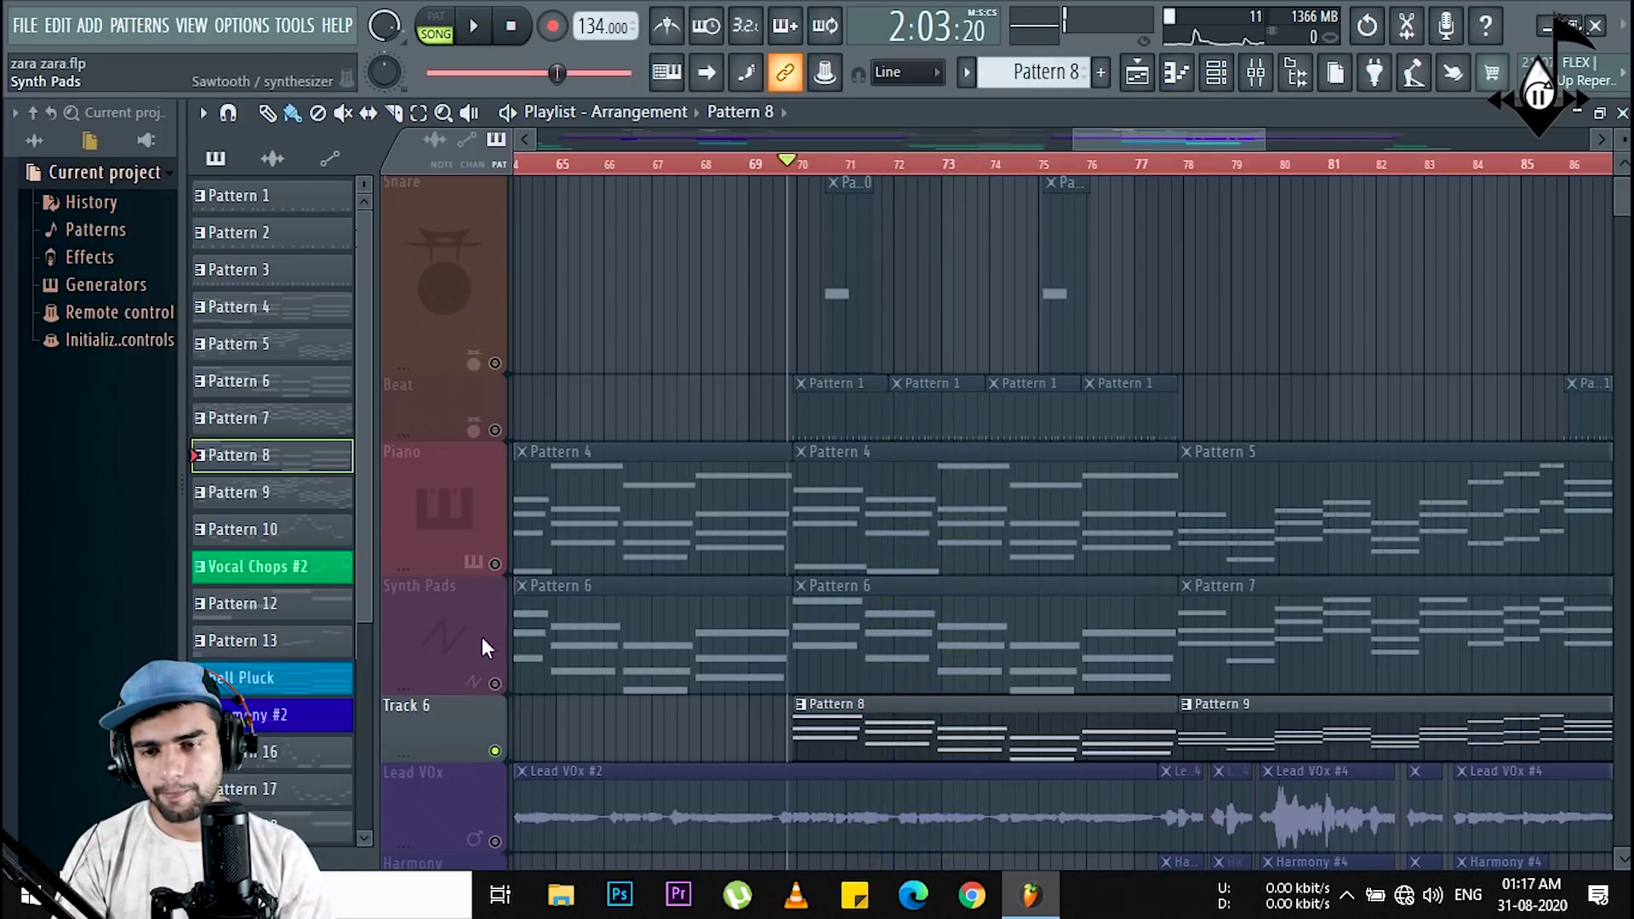
Step: Unsolo Track 6 to play the full mix, then stop and reduce the height of the Vocal Chops track
right_click(495, 751)
key("space")
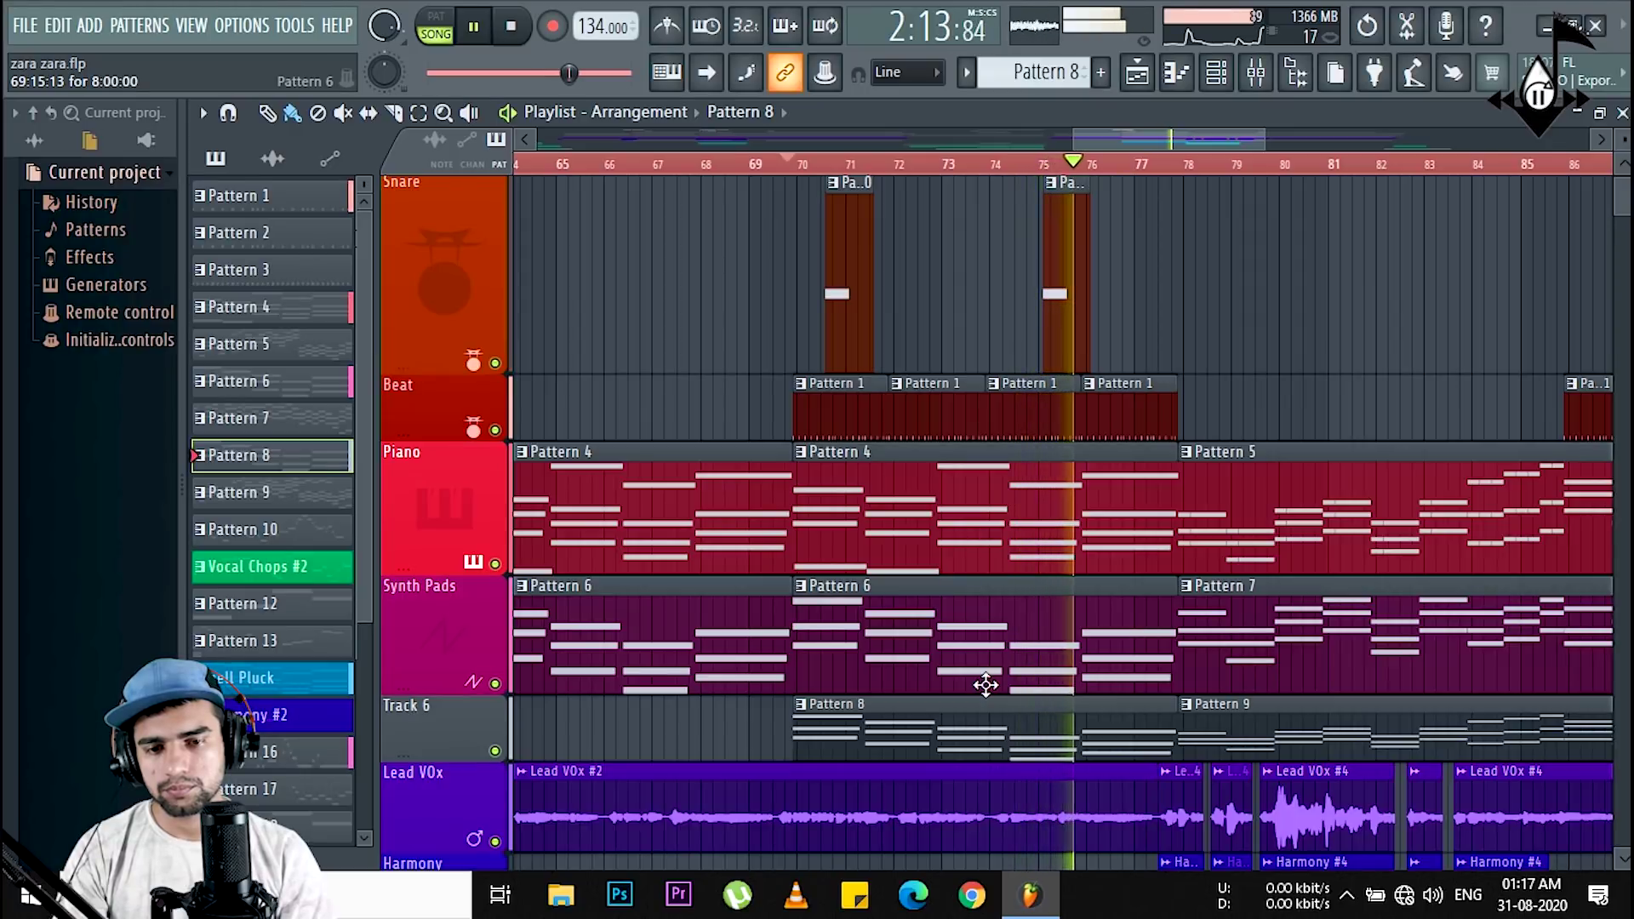
key("space")
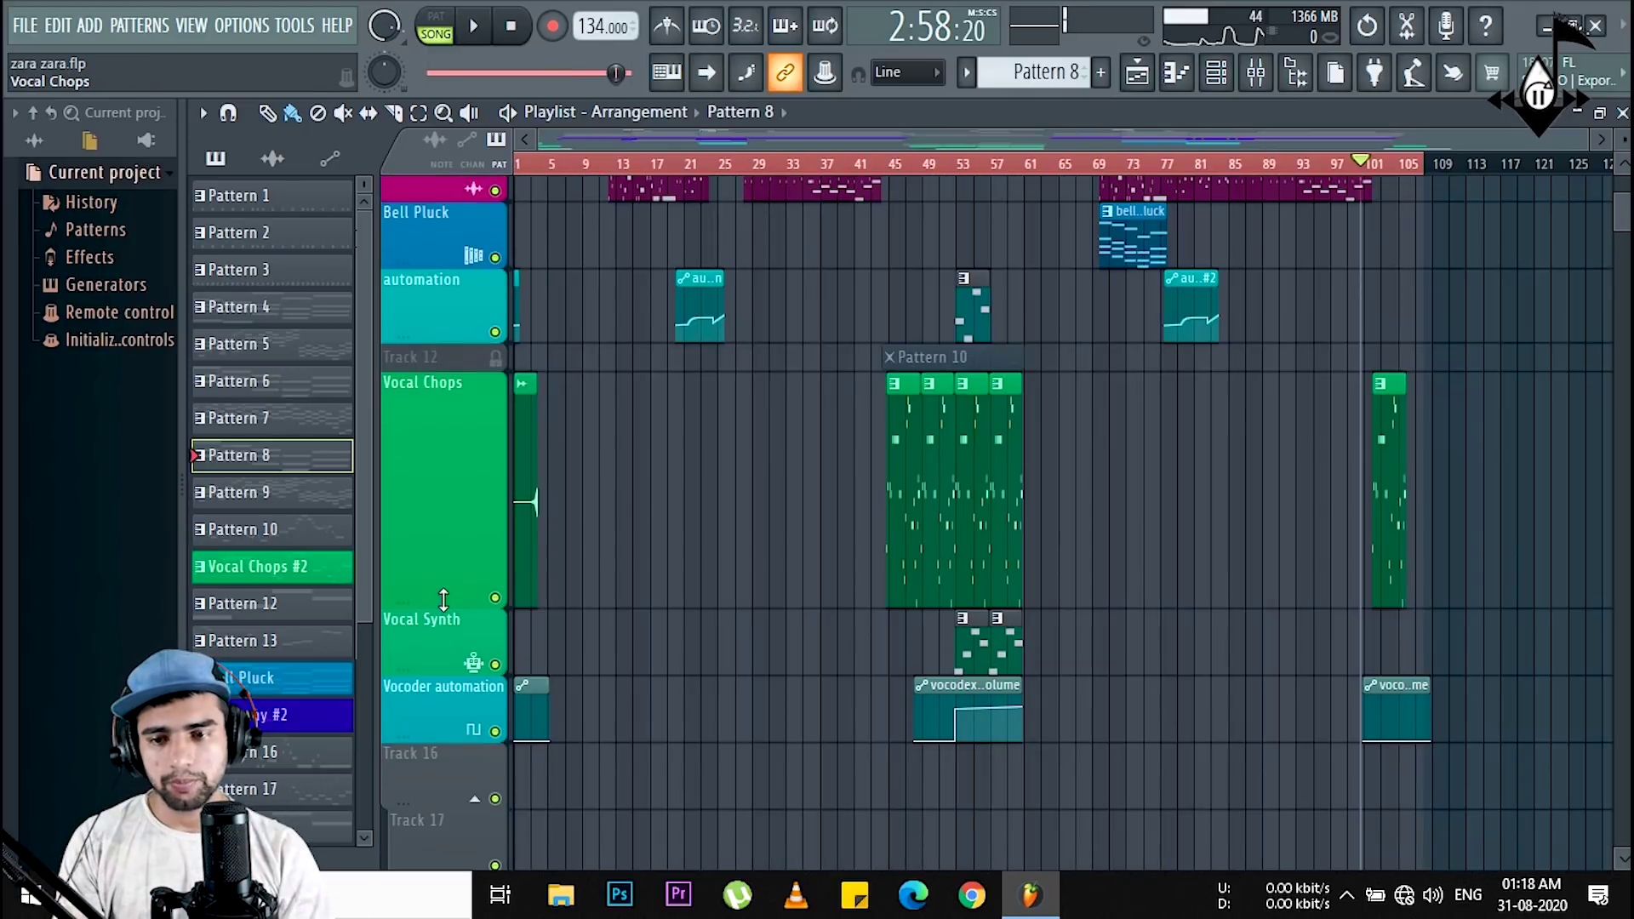
left_click_drag(438, 595, 492, 474)
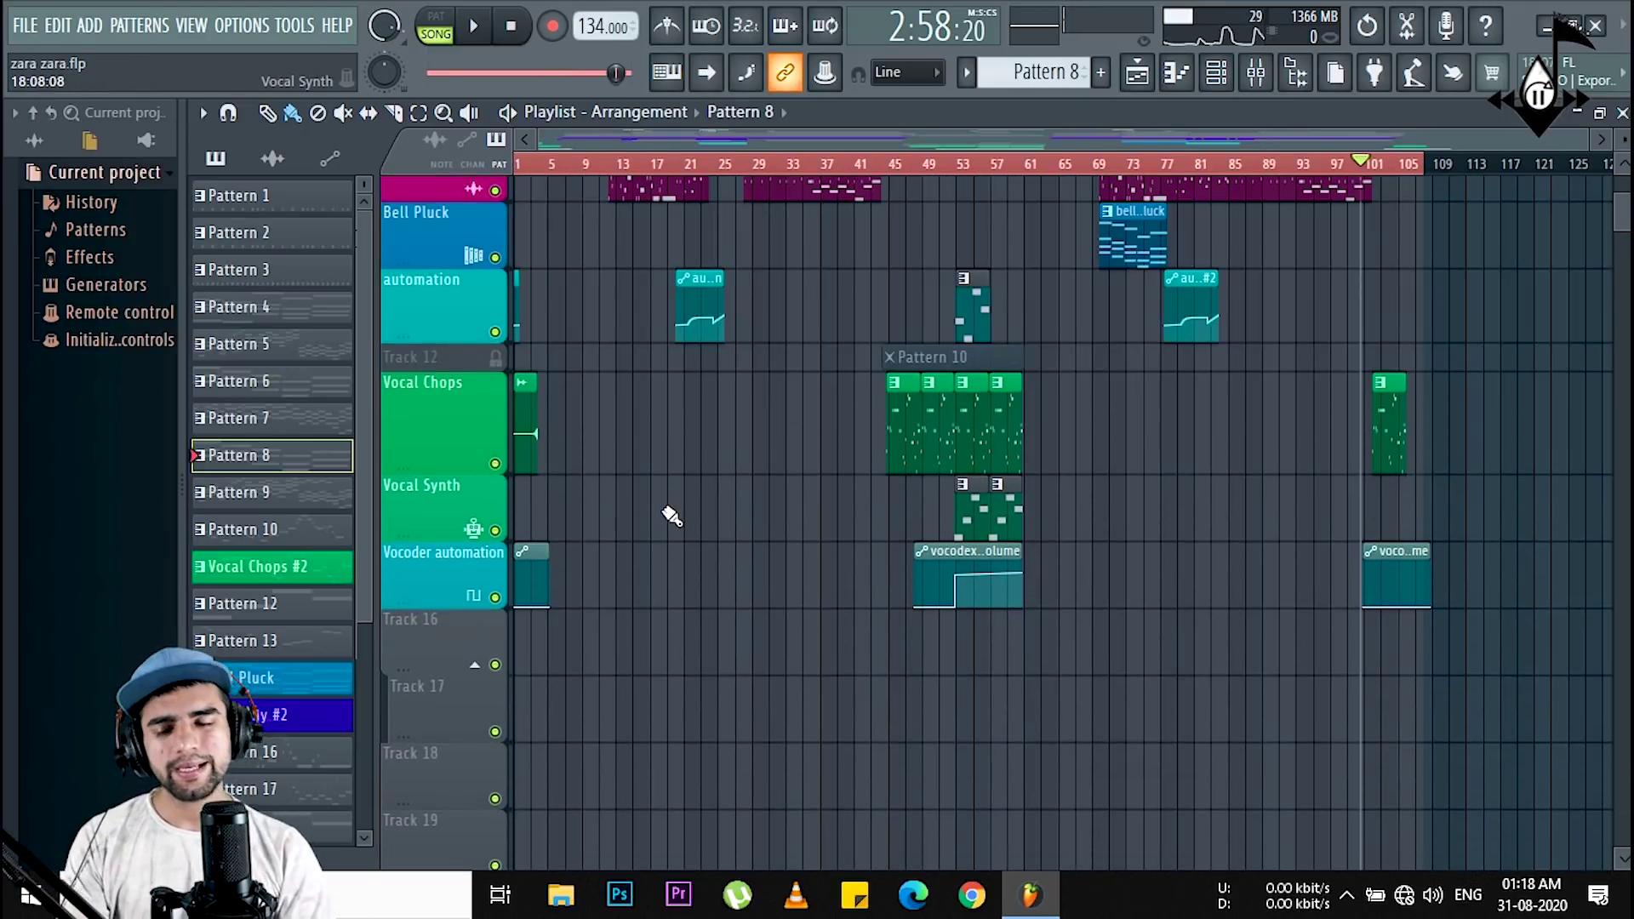